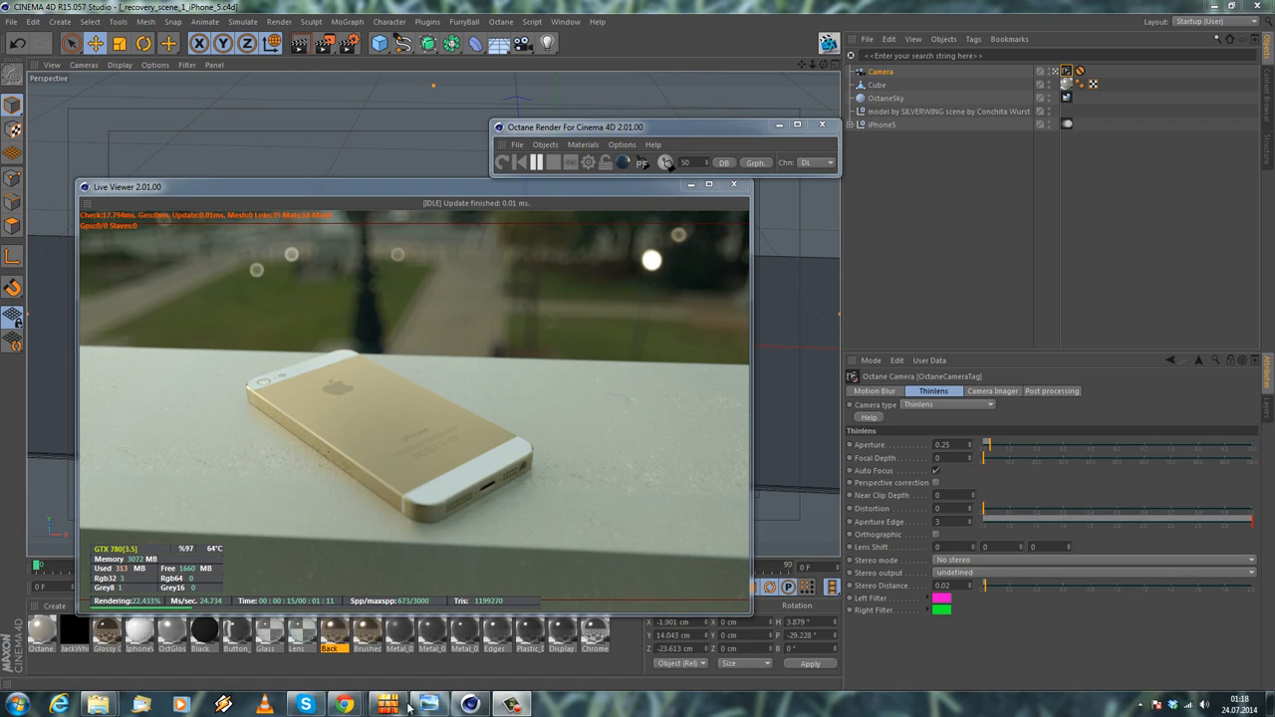
Examine the reference render iPhone5WithBeats.jpg in Windows photo viewer and return to the Cinema 4D scene
{"action": "mouse_move", "coordinate": [428, 704]}
{"action": "left_click", "coordinate": [433, 645]}
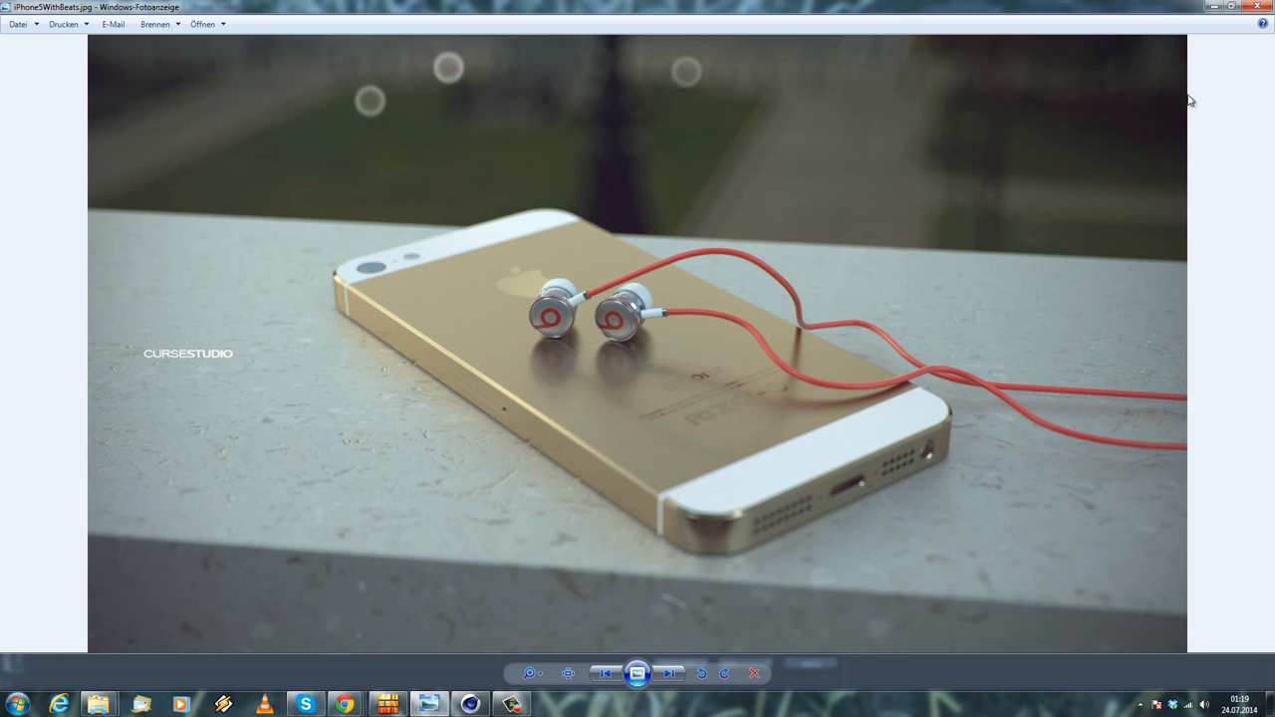
{"action": "left_click", "coordinate": [1214, 5]}
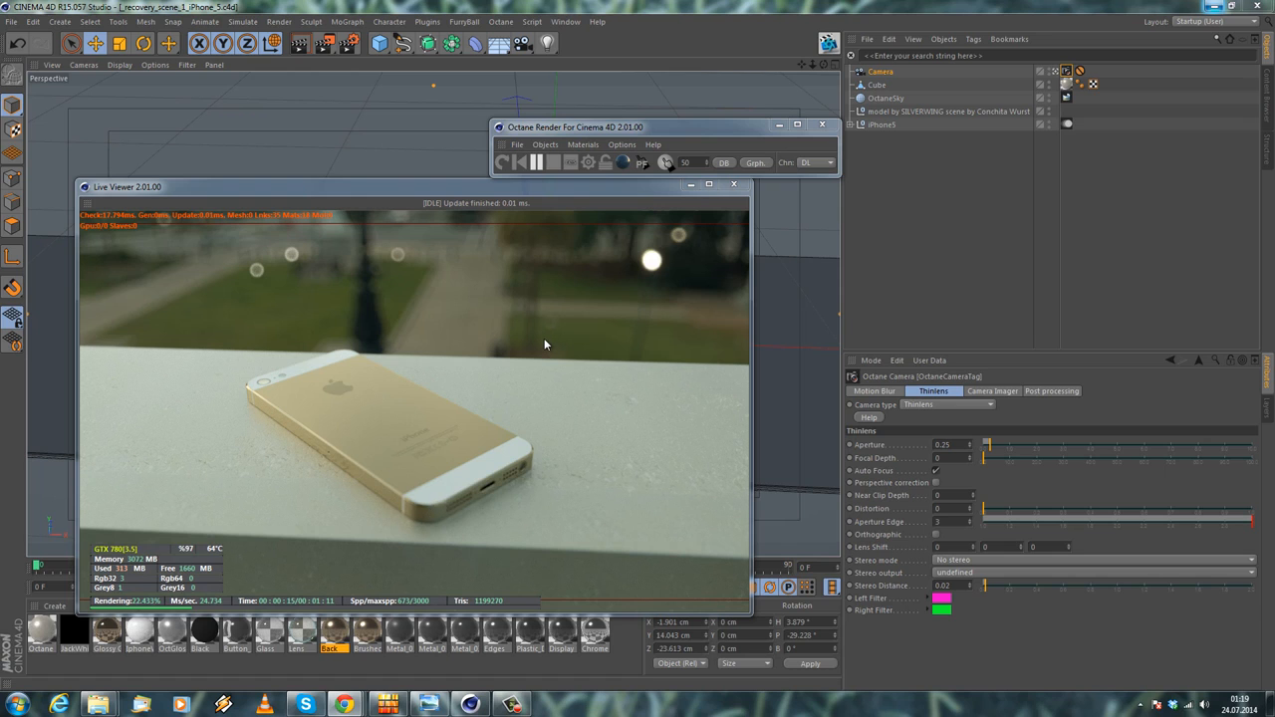
Close the Live Viewer and Octane Render windows and stop looking through the scene camera
{"action": "left_click", "coordinate": [742, 188]}
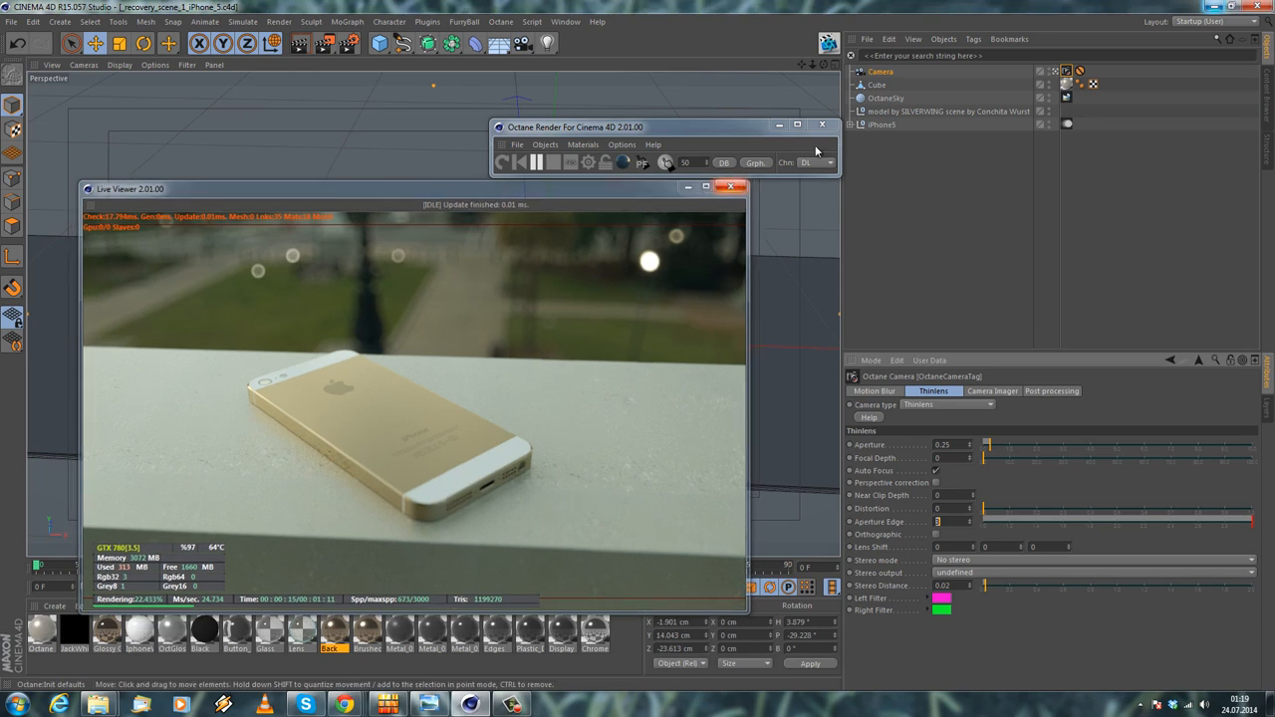
{"action": "left_click", "coordinate": [822, 125]}
{"action": "left_click", "coordinate": [1055, 72]}
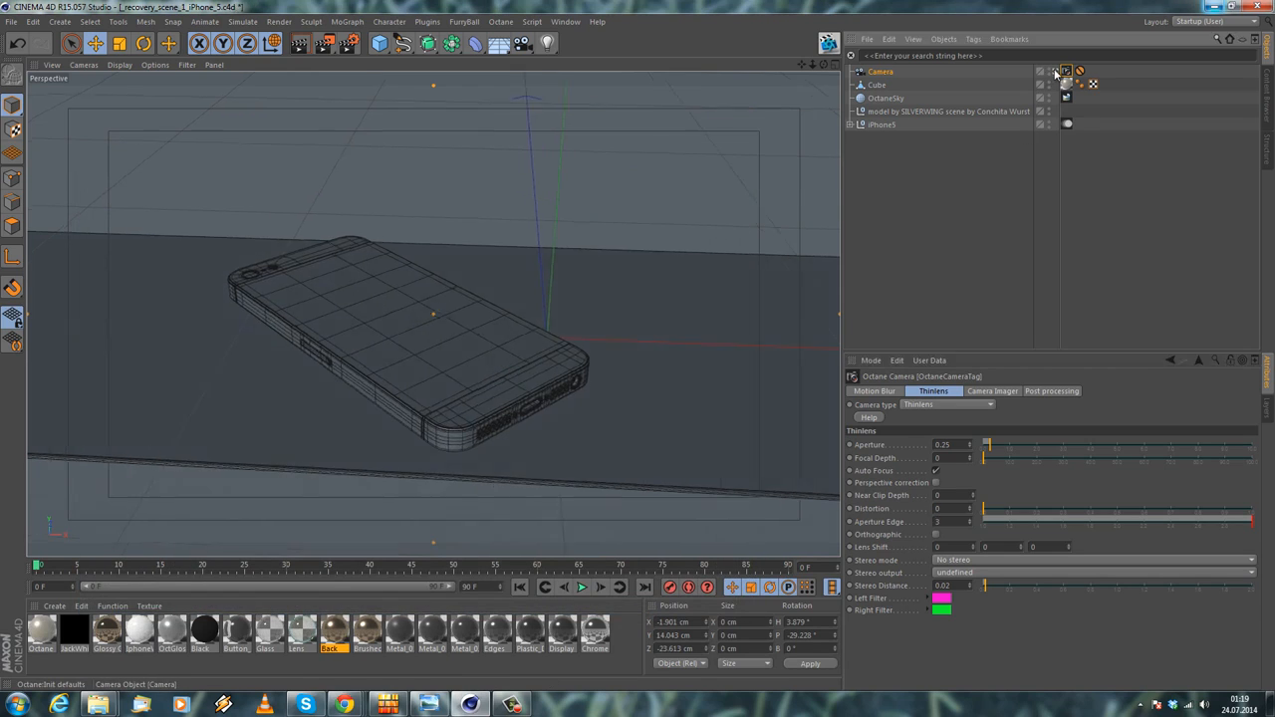
{"action": "scroll", "coordinate": [458, 356], "scroll_direction": "down", "scroll_amount": 5}
{"action": "left_click_drag", "start_coordinate": [289, 396], "coordinate": [532, 380], "text": "alt"}
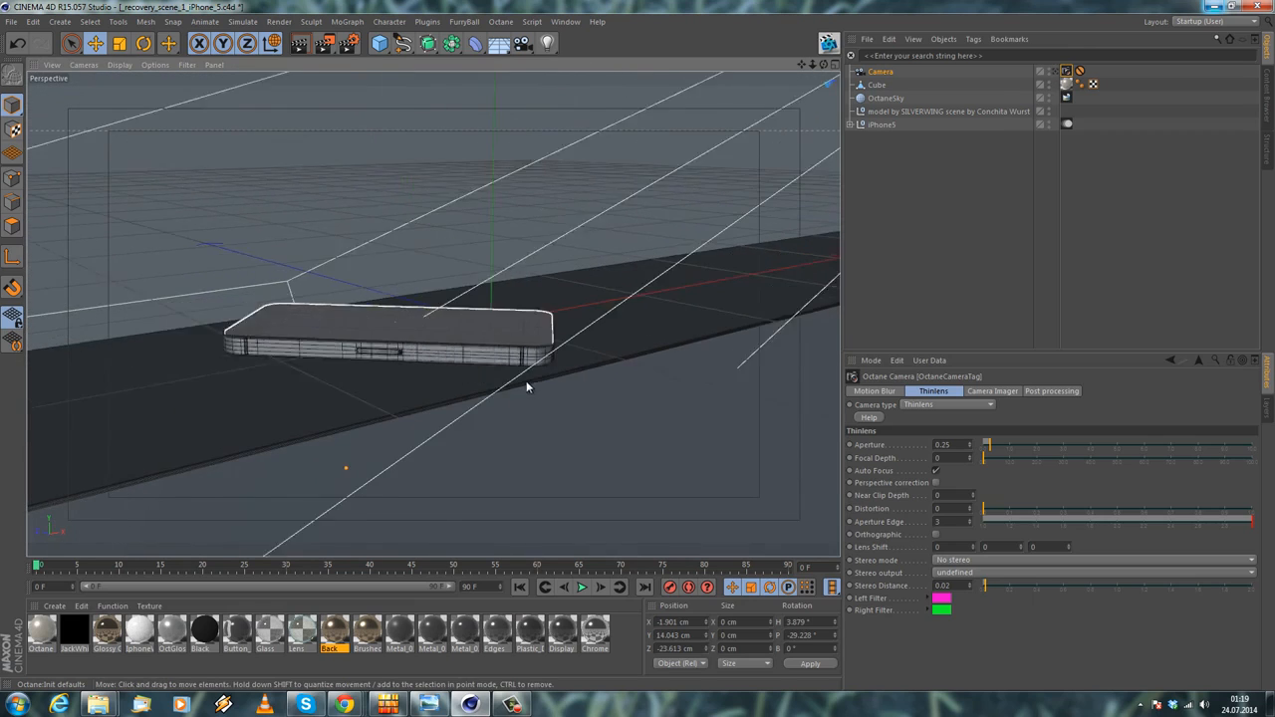
{"action": "scroll", "coordinate": [532, 380], "scroll_direction": "down", "scroll_amount": 5}
Add an area light to the scene
{"action": "left_click", "coordinate": [61, 21]}
{"action": "mouse_move", "coordinate": [82, 157]}
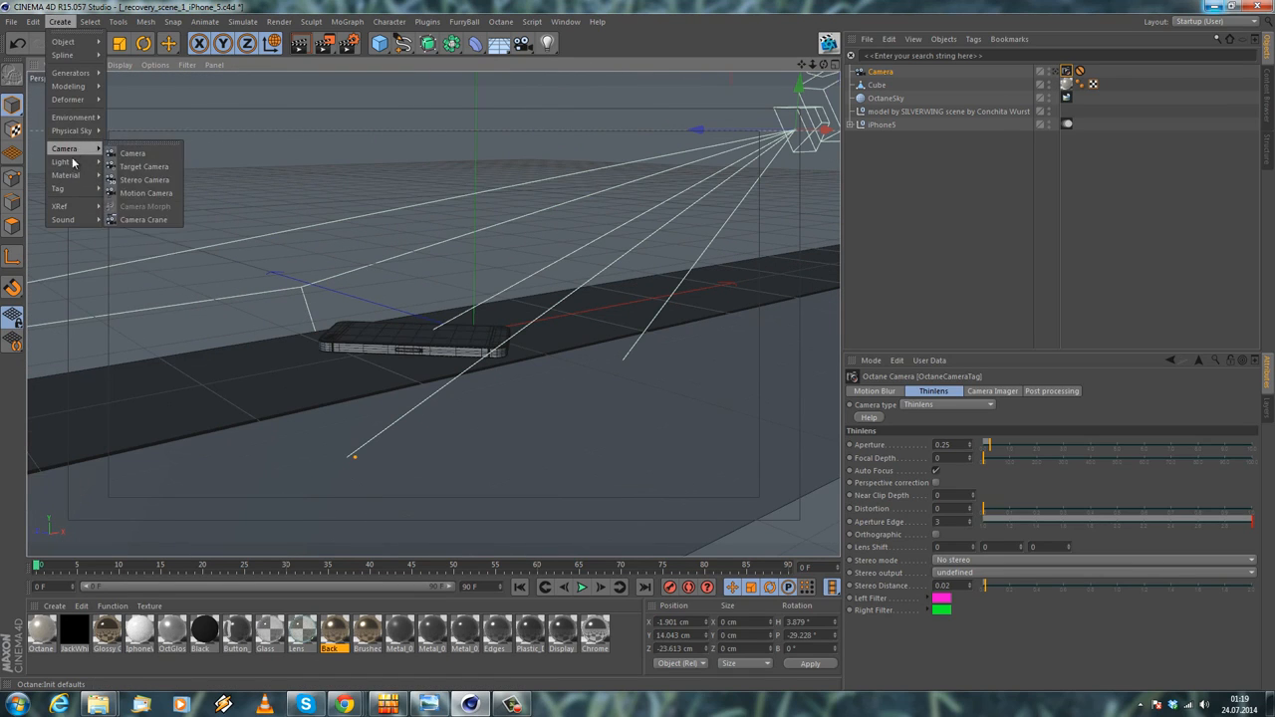
{"action": "left_click", "coordinate": [136, 211]}
Hide the Camera object in the editor viewport
{"action": "left_click_drag", "start_coordinate": [501, 233], "coordinate": [494, 275], "text": "alt"}
{"action": "left_click", "coordinate": [148, 47]}
{"action": "scroll", "coordinate": [419, 225], "scroll_direction": "up", "scroll_amount": 2}
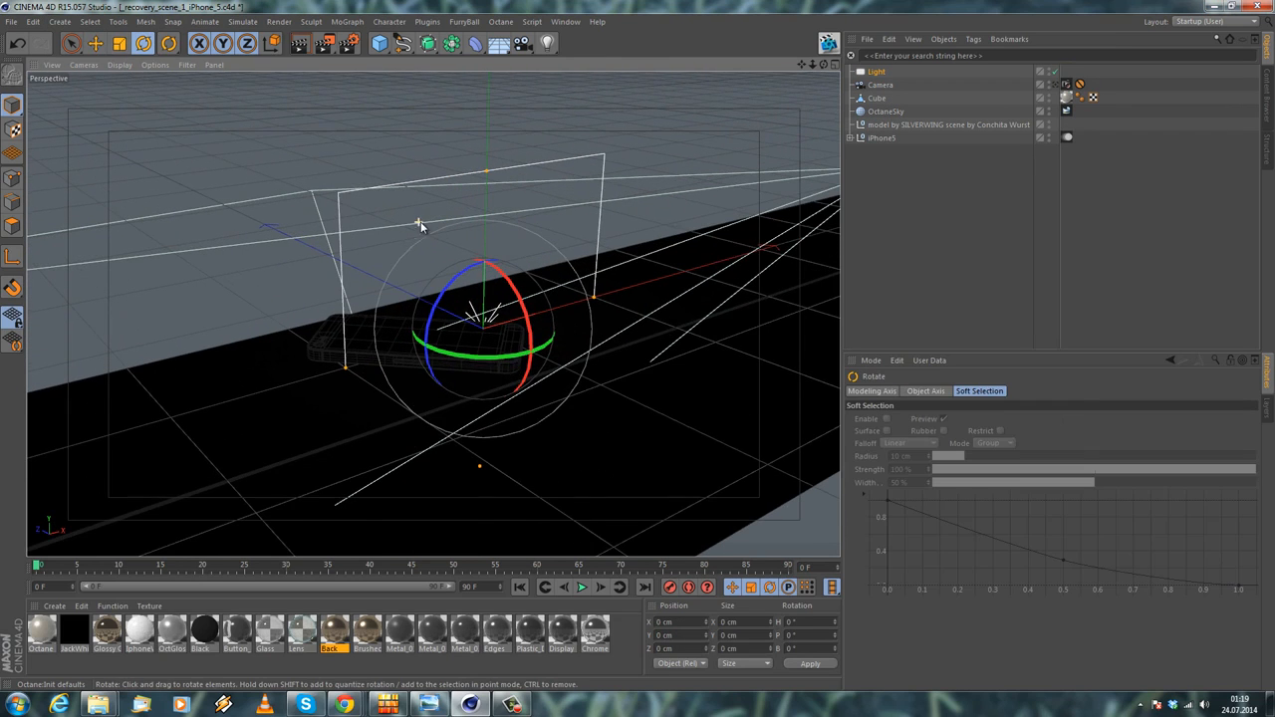
{"action": "left_click", "coordinate": [334, 154]}
{"action": "scroll", "coordinate": [361, 180], "scroll_direction": "up", "scroll_amount": 2}
{"action": "left_click", "coordinate": [95, 43]}
{"action": "left_click_drag", "start_coordinate": [188, 105], "coordinate": [560, 347], "text": "alt"}
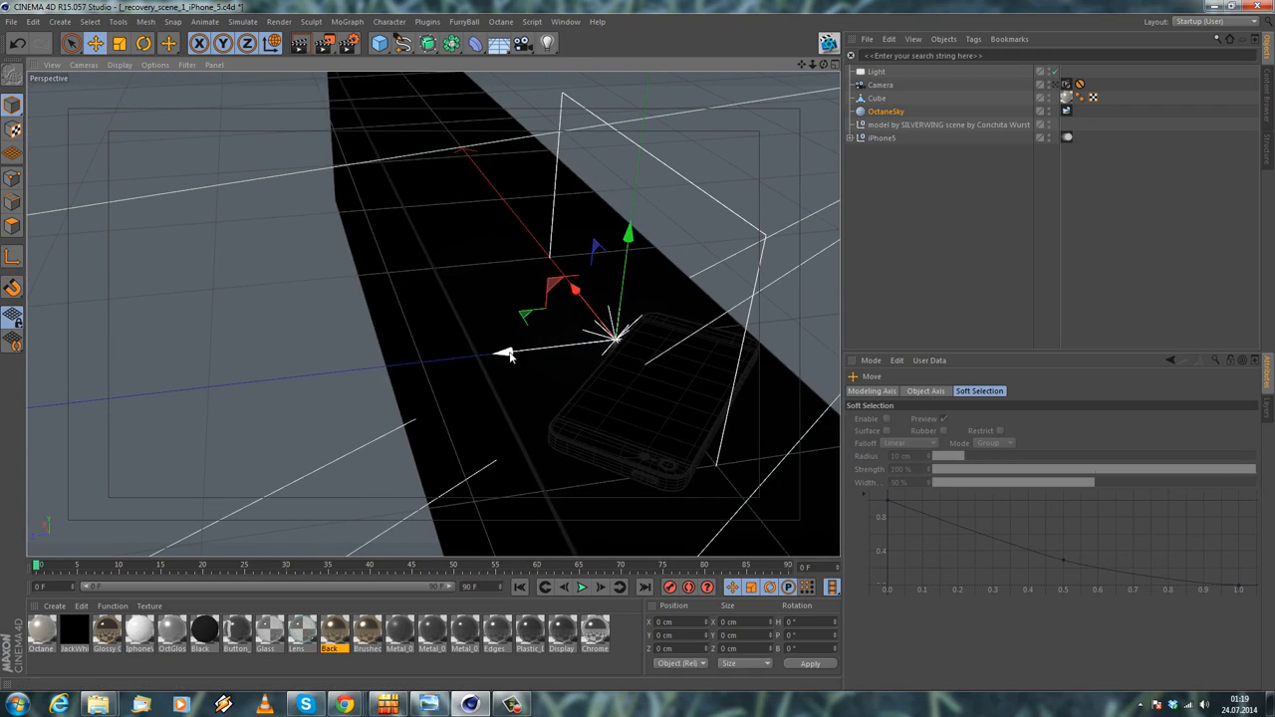
{"action": "left_click_drag", "start_coordinate": [490, 369], "coordinate": [129, 316], "text": "alt"}
{"action": "left_click_drag", "start_coordinate": [207, 304], "coordinate": [374, 190], "text": "alt"}
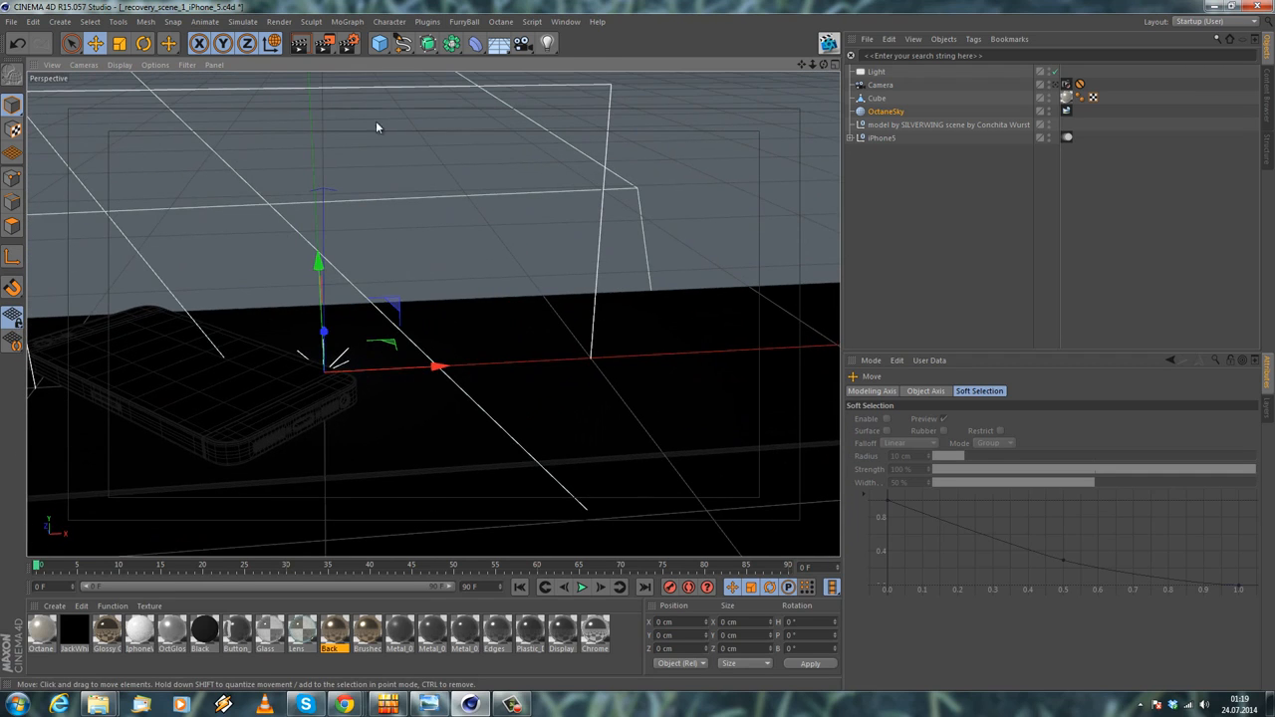
{"action": "left_click_drag", "start_coordinate": [399, 271], "coordinate": [1075, 163], "text": "alt"}
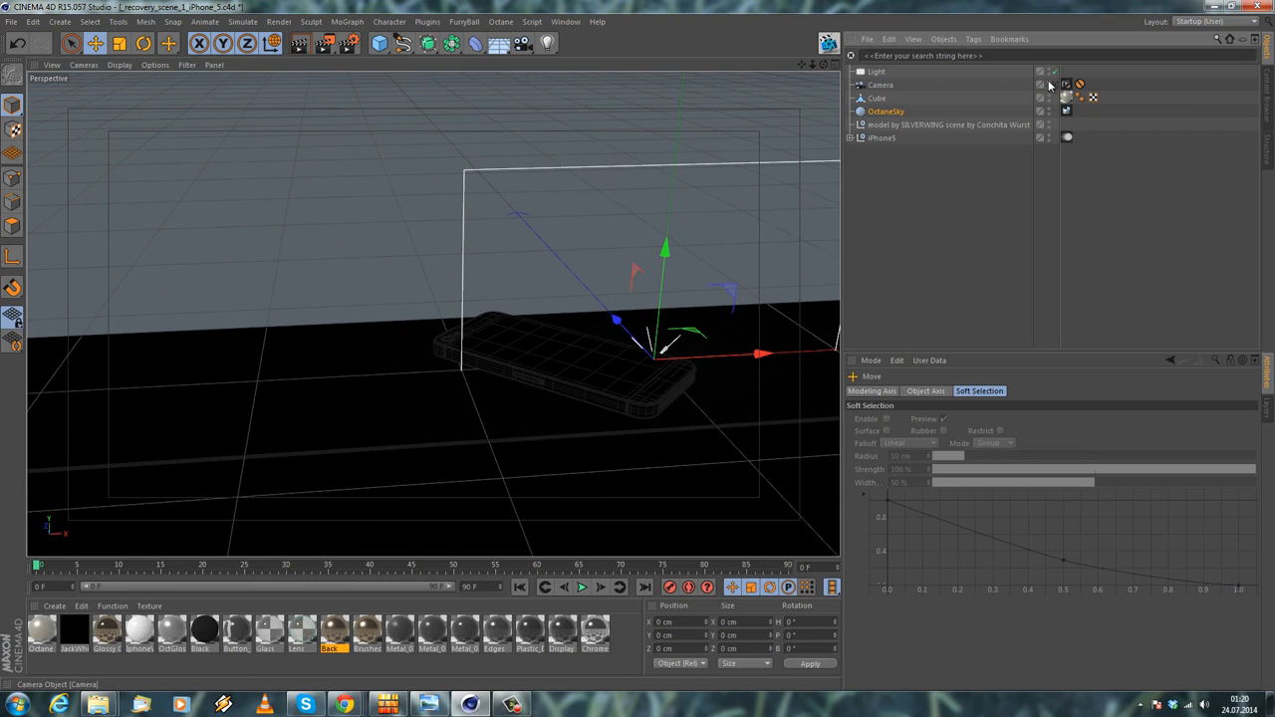
{"action": "left_click_drag", "start_coordinate": [561, 279], "coordinate": [941, 109], "text": "alt"}
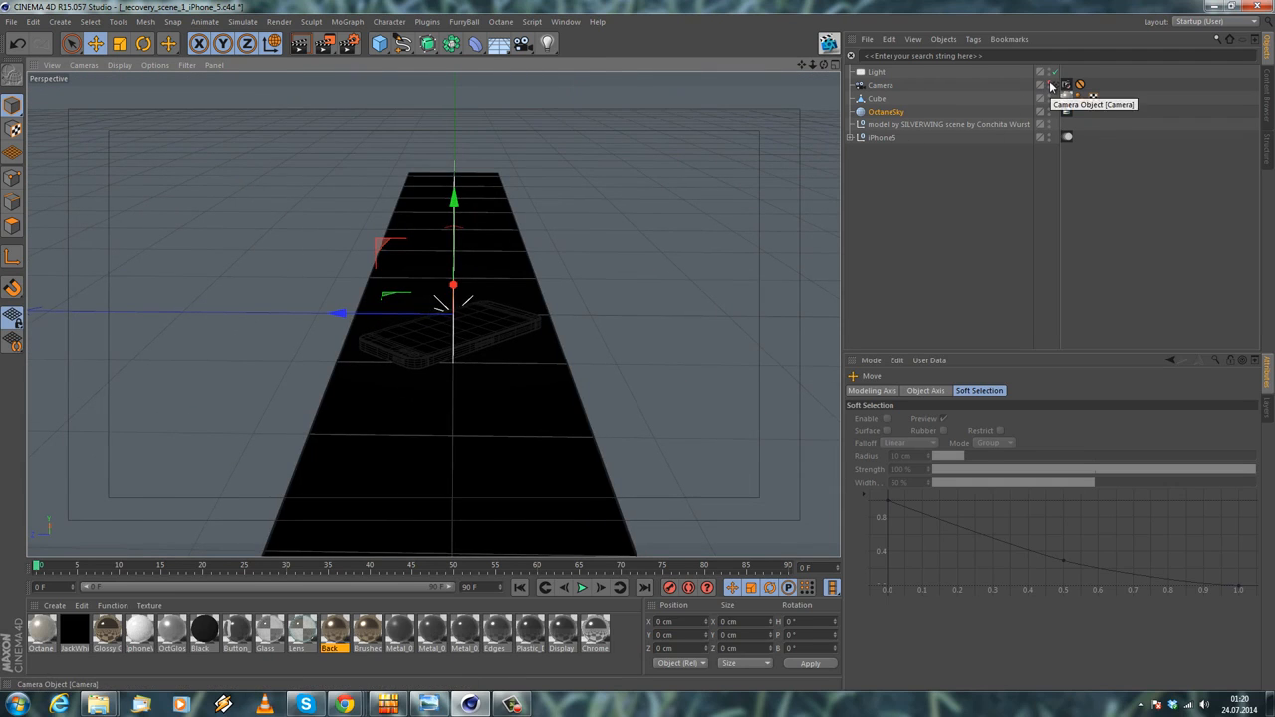
{"action": "scroll", "coordinate": [398, 299], "scroll_direction": "up", "scroll_amount": 2}
{"action": "left_click_drag", "start_coordinate": [339, 317], "coordinate": [607, 320]}
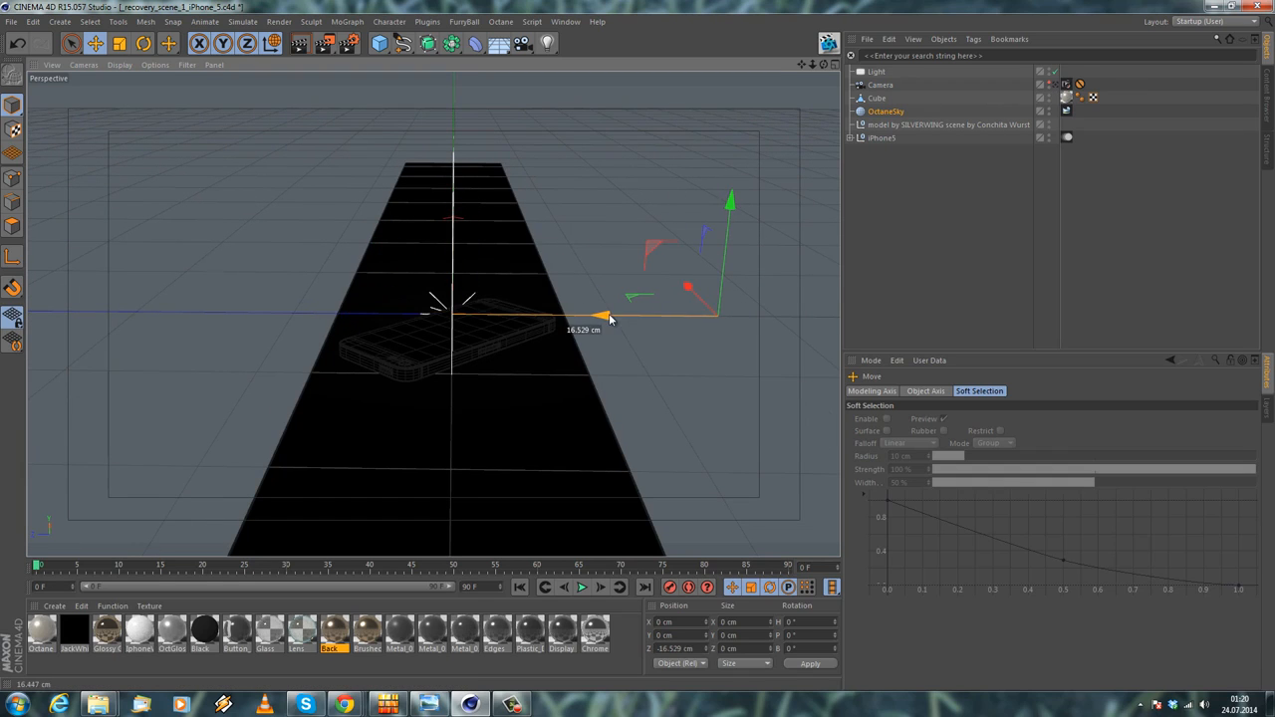
{"action": "left_click", "coordinate": [17, 44]}
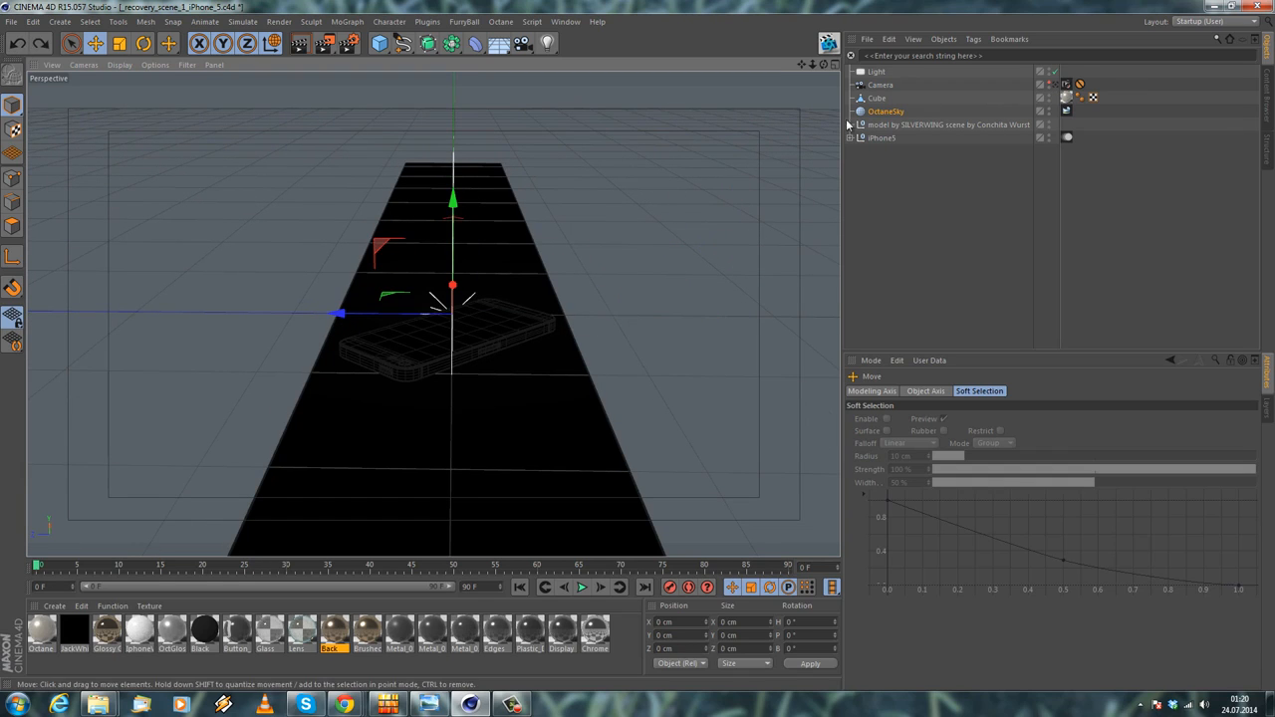
Select the light and move it along Z to about -18.4 cm, in front of the slab
{"action": "left_click", "coordinate": [876, 72]}
{"action": "left_click_drag", "start_coordinate": [368, 316], "coordinate": [666, 315]}
{"action": "mouse_move", "coordinate": [433, 313]}
{"action": "left_mouse_down", "text": "alt"}
{"action": "mouse_move", "coordinate": [422, 336]}
{"action": "mouse_move", "coordinate": [420, 293]}
{"action": "left_mouse_up", "text": "alt"}
{"action": "right_click_drag", "start_coordinate": [420, 294], "coordinate": [426, 360], "text": "alt"}
{"action": "mouse_move", "coordinate": [364, 364]}
{"action": "left_mouse_down", "text": "alt"}
{"action": "mouse_move", "coordinate": [336, 327]}
{"action": "mouse_move", "coordinate": [309, 326]}
{"action": "left_mouse_up", "text": "alt"}
Scale the area light down to a small panel
{"action": "left_click", "coordinate": [119, 43]}
{"action": "left_click_drag", "start_coordinate": [508, 116], "coordinate": [312, 225]}
{"action": "left_click_drag", "start_coordinate": [433, 313], "coordinate": [366, 253], "text": "alt"}
Move the light to about X 7.4 cm and raise it to about Y 4.1 cm
{"action": "scroll", "coordinate": [595, 273], "scroll_direction": "up", "scroll_amount": 2}
{"action": "left_click", "coordinate": [96, 44]}
{"action": "middle_click_drag", "start_coordinate": [367, 253], "coordinate": [434, 314], "text": "alt"}
{"action": "left_click_drag", "start_coordinate": [423, 289], "coordinate": [610, 299], "text": "alt"}
{"action": "left_click_drag", "start_coordinate": [538, 188], "coordinate": [541, 124]}
Rotate the light about its vertical axis to a heading of about 46°
{"action": "left_click_drag", "start_coordinate": [457, 233], "coordinate": [627, 237], "text": "alt"}
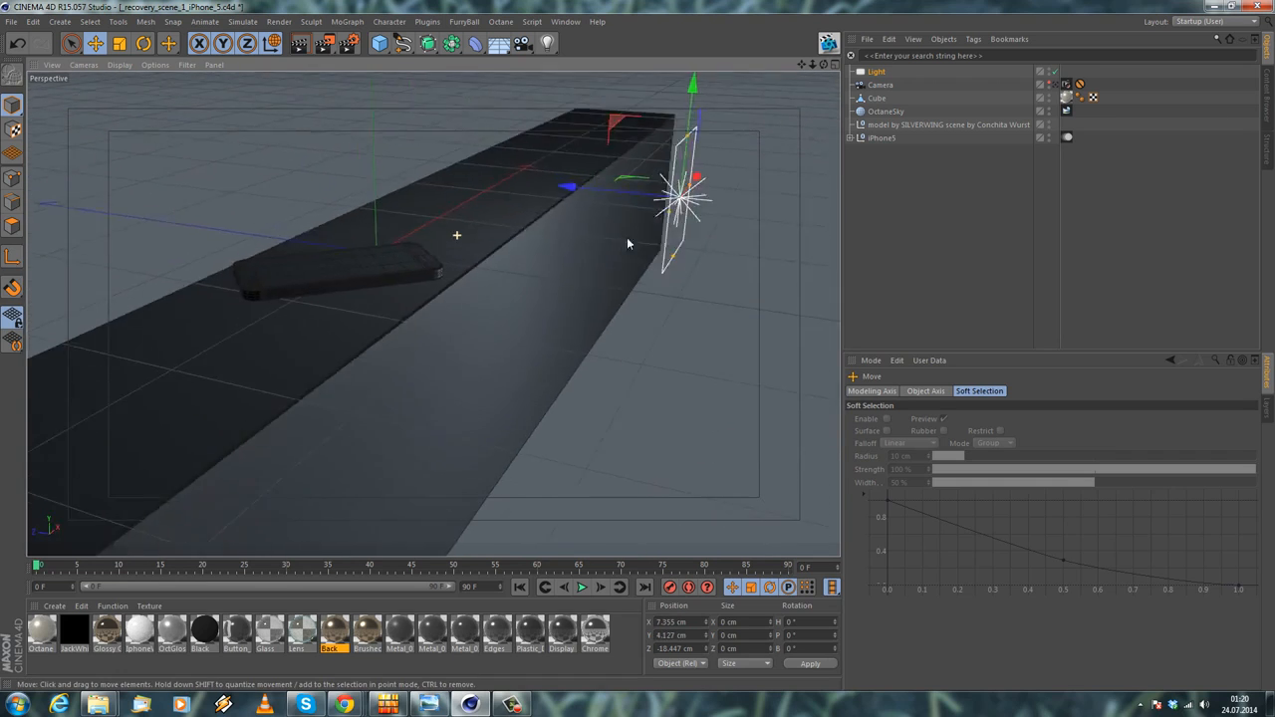
{"action": "middle_click_drag", "start_coordinate": [626, 237], "coordinate": [520, 326], "text": "alt"}
{"action": "left_click", "coordinate": [144, 44]}
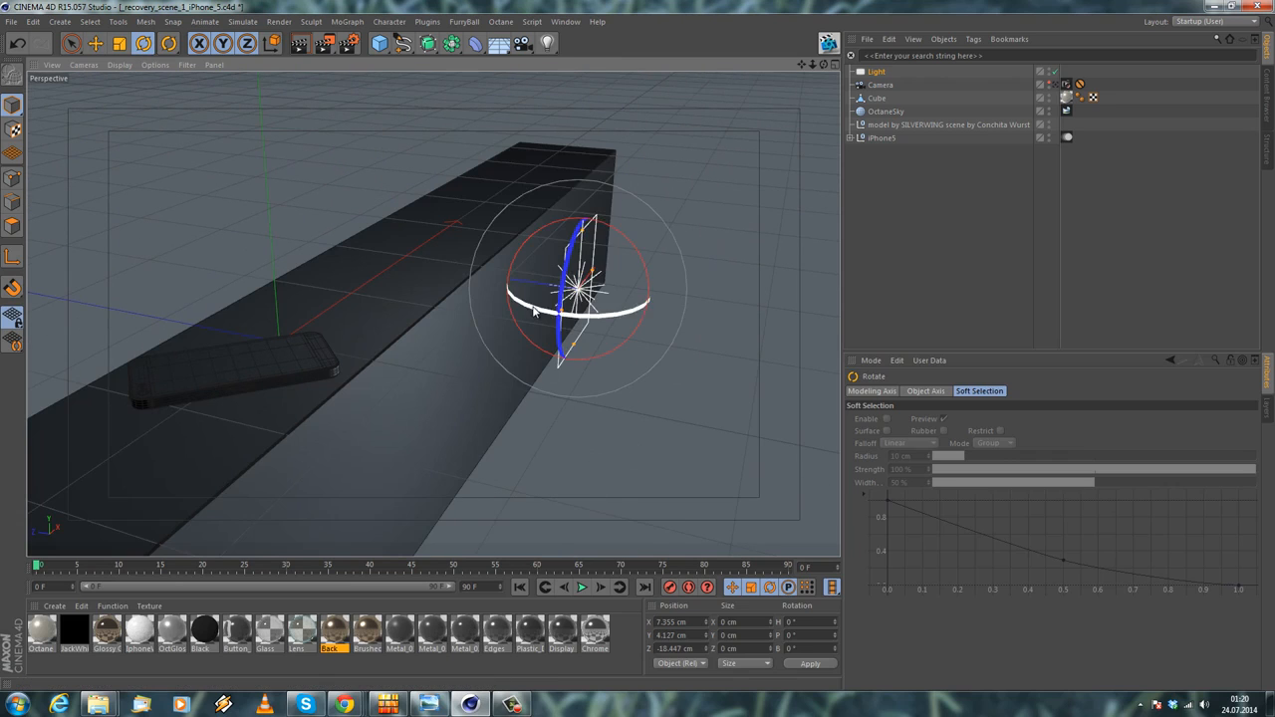
{"action": "left_click_drag", "start_coordinate": [533, 311], "coordinate": [294, 329]}
{"action": "middle_click_drag", "start_coordinate": [294, 329], "coordinate": [389, 272], "text": "alt"}
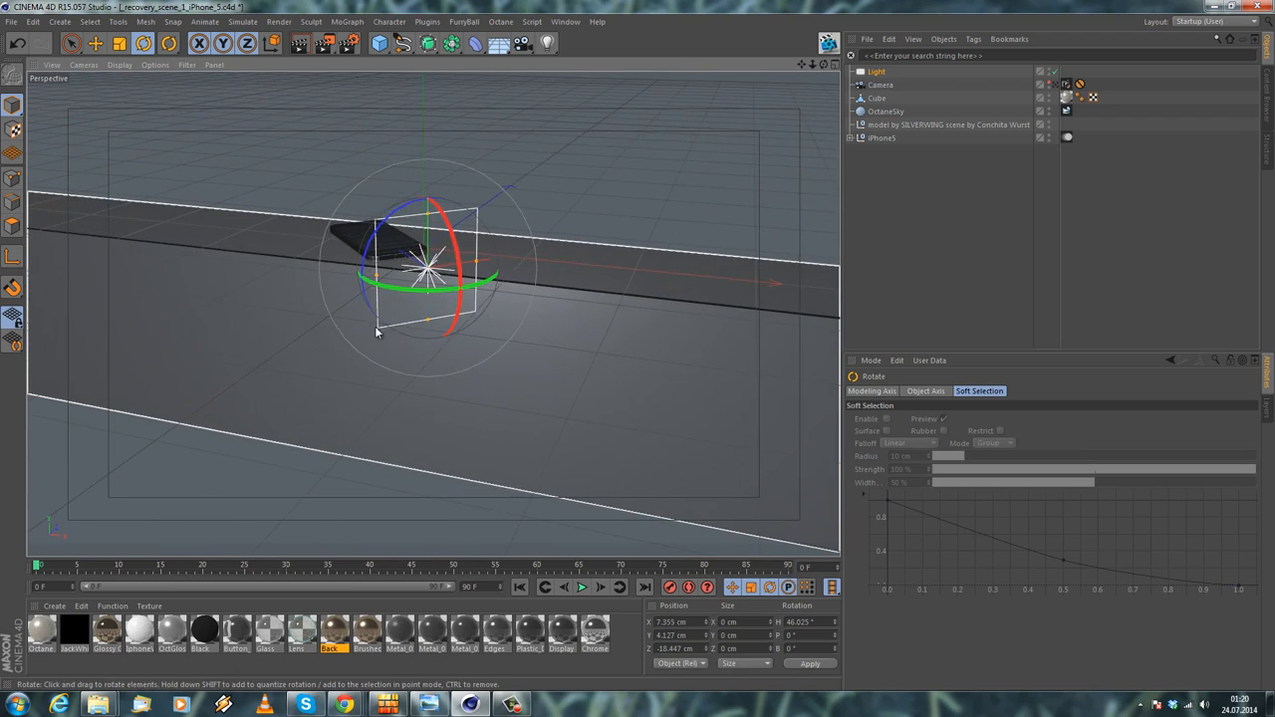
Move the light sideways along the slab to about X 13.4 cm and Z -14.1 cm
{"action": "left_click_drag", "start_coordinate": [433, 350], "coordinate": [264, 213], "text": "alt"}
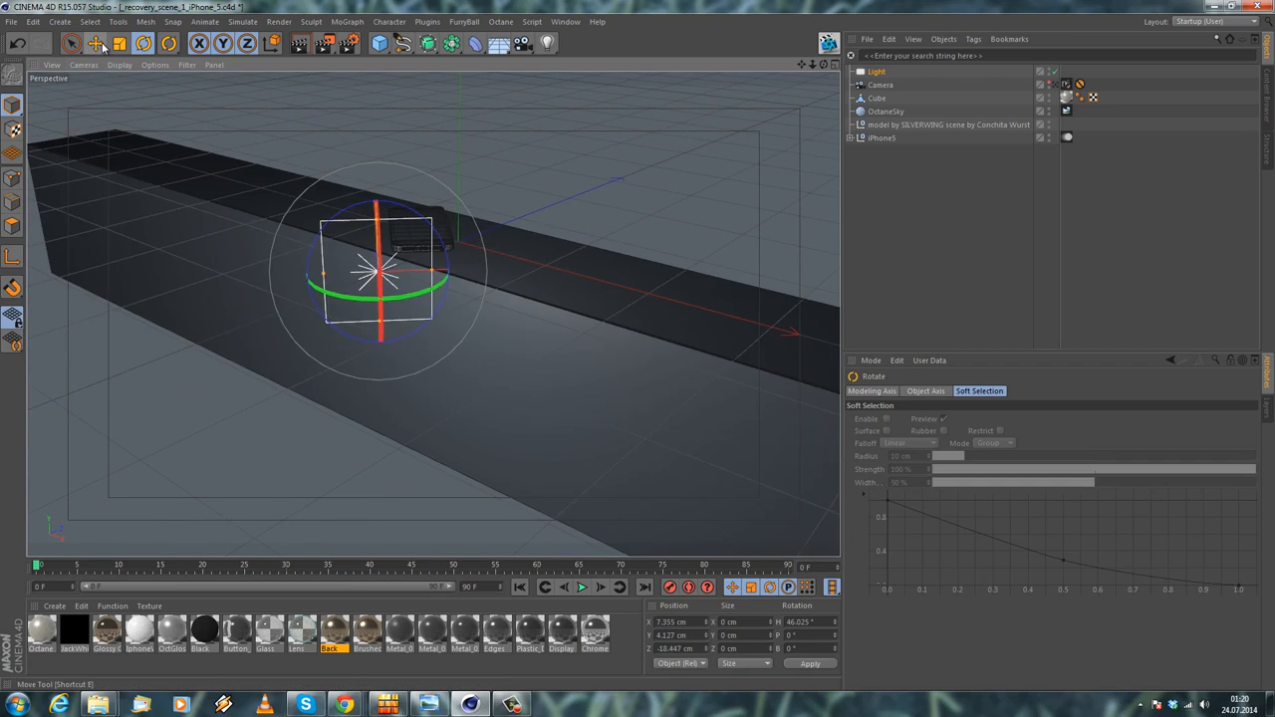
{"action": "key", "text": "e"}
{"action": "left_click_drag", "start_coordinate": [464, 299], "coordinate": [530, 257]}
{"action": "left_click_drag", "start_coordinate": [560, 304], "coordinate": [581, 311]}
{"action": "left_click_drag", "start_coordinate": [458, 326], "coordinate": [603, 353], "text": "alt"}
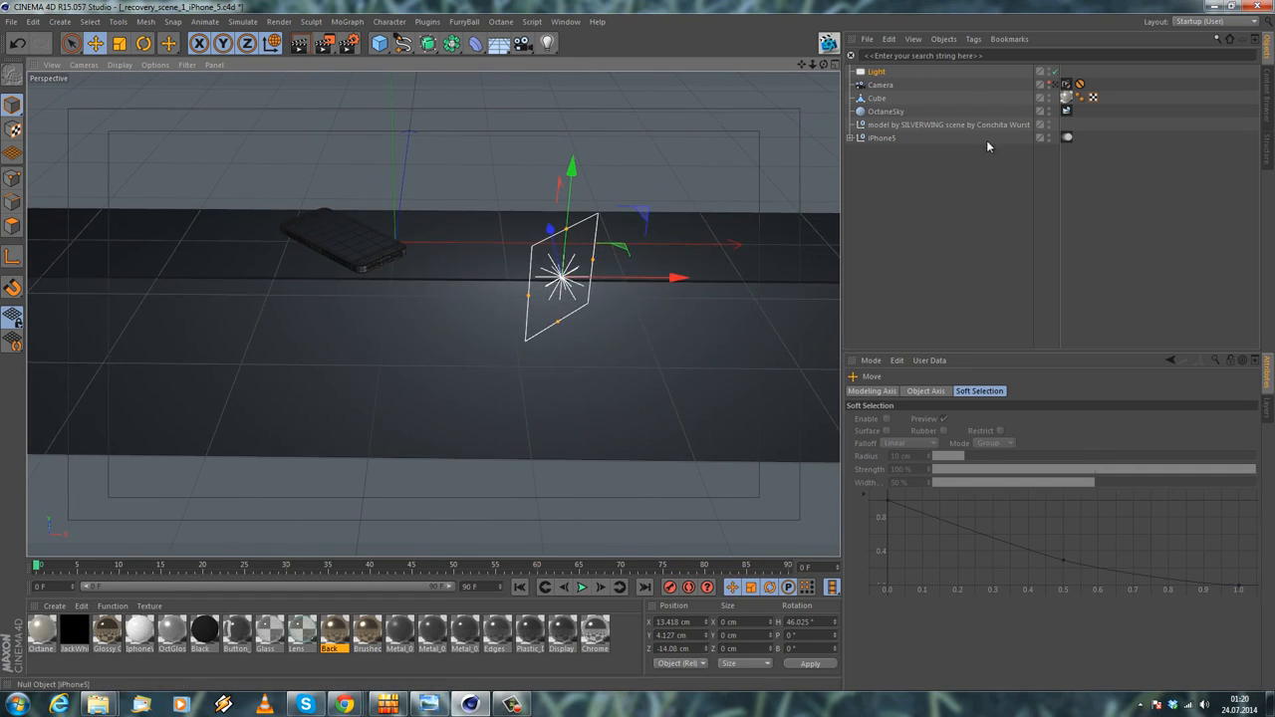
Look through the scene camera again and add an Octane LightTag to the light
{"action": "left_click", "coordinate": [1055, 85]}
{"action": "right_click", "coordinate": [869, 72]}
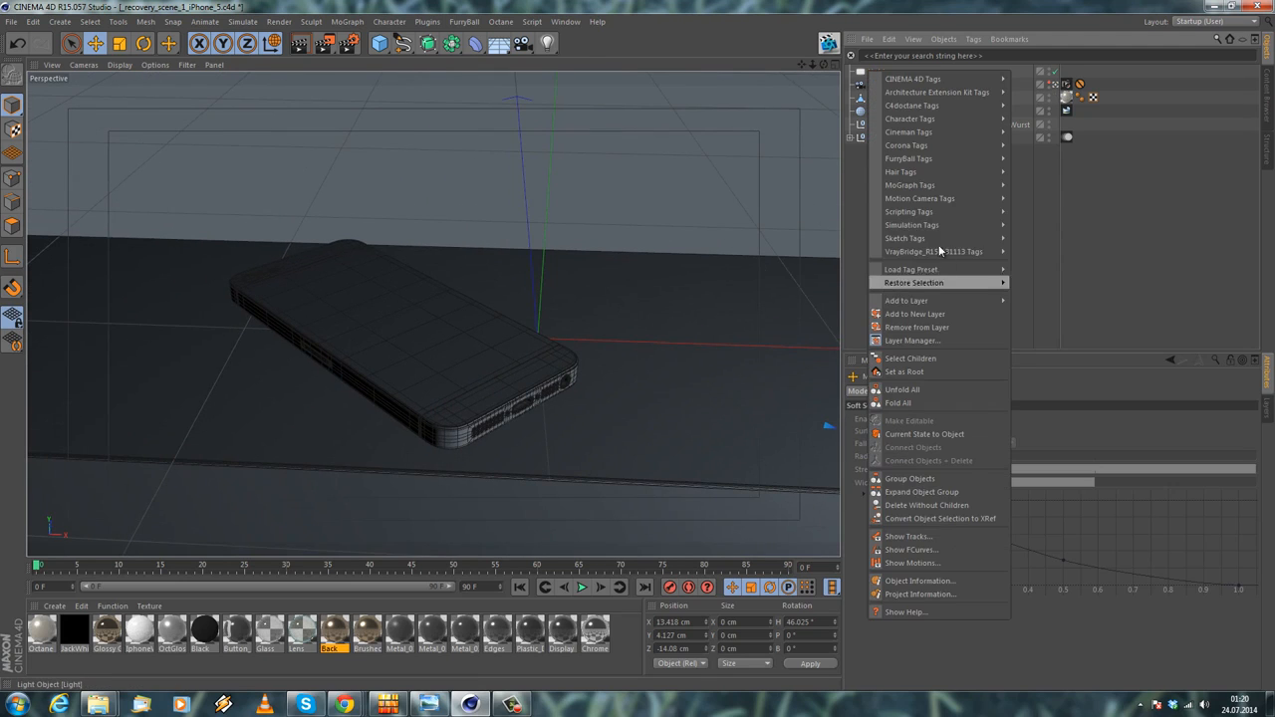
{"action": "mouse_move", "coordinate": [970, 104]}
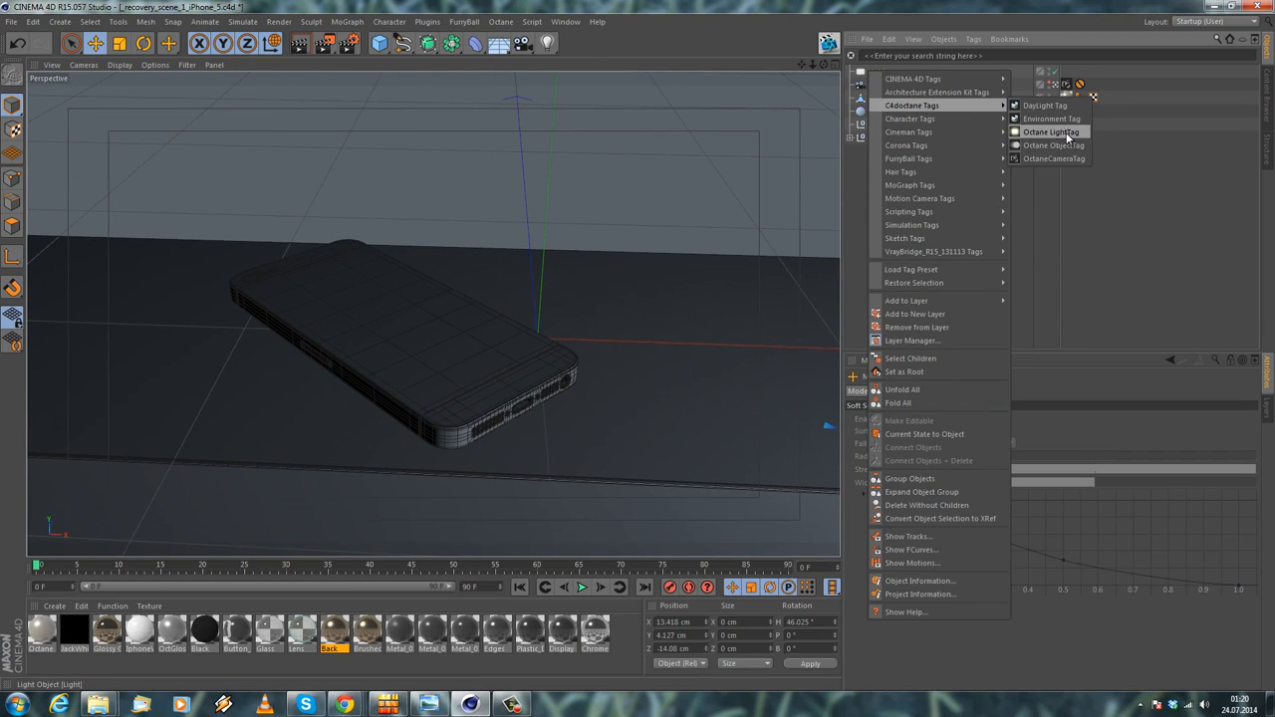
{"action": "left_click", "coordinate": [1065, 136]}
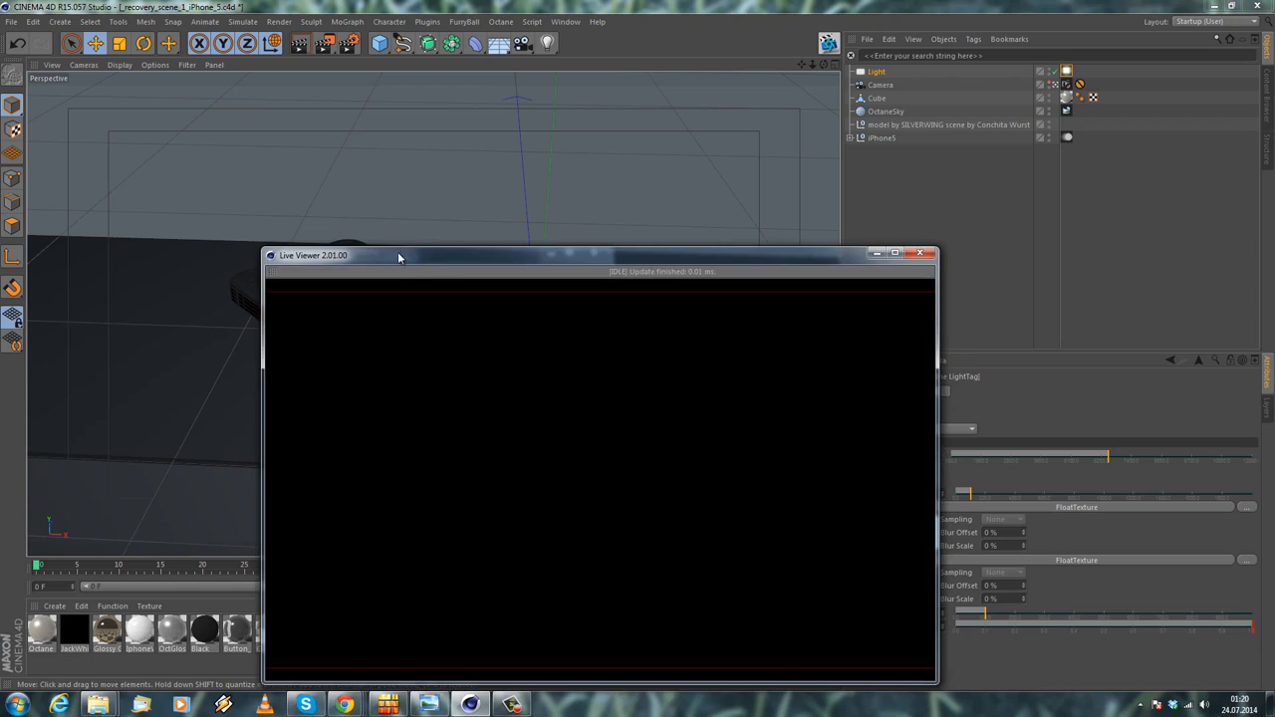
Start the Octane live render of the scene and arrange the Live Viewer and Octane Render windows clear of the light's settings
{"action": "left_click_drag", "start_coordinate": [399, 257], "coordinate": [516, 256]}
{"action": "left_click", "coordinate": [274, 292]}
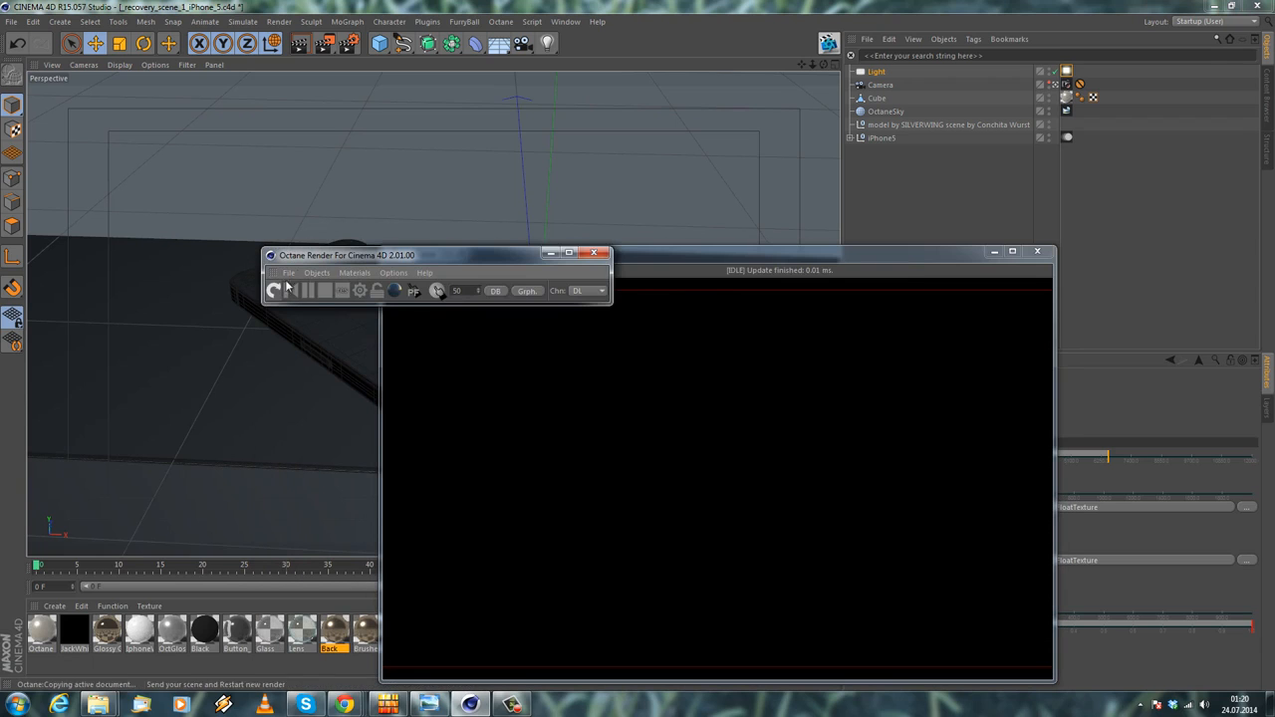
{"action": "left_click_drag", "start_coordinate": [408, 257], "coordinate": [713, 139]}
{"action": "left_click_drag", "start_coordinate": [730, 255], "coordinate": [466, 166]}
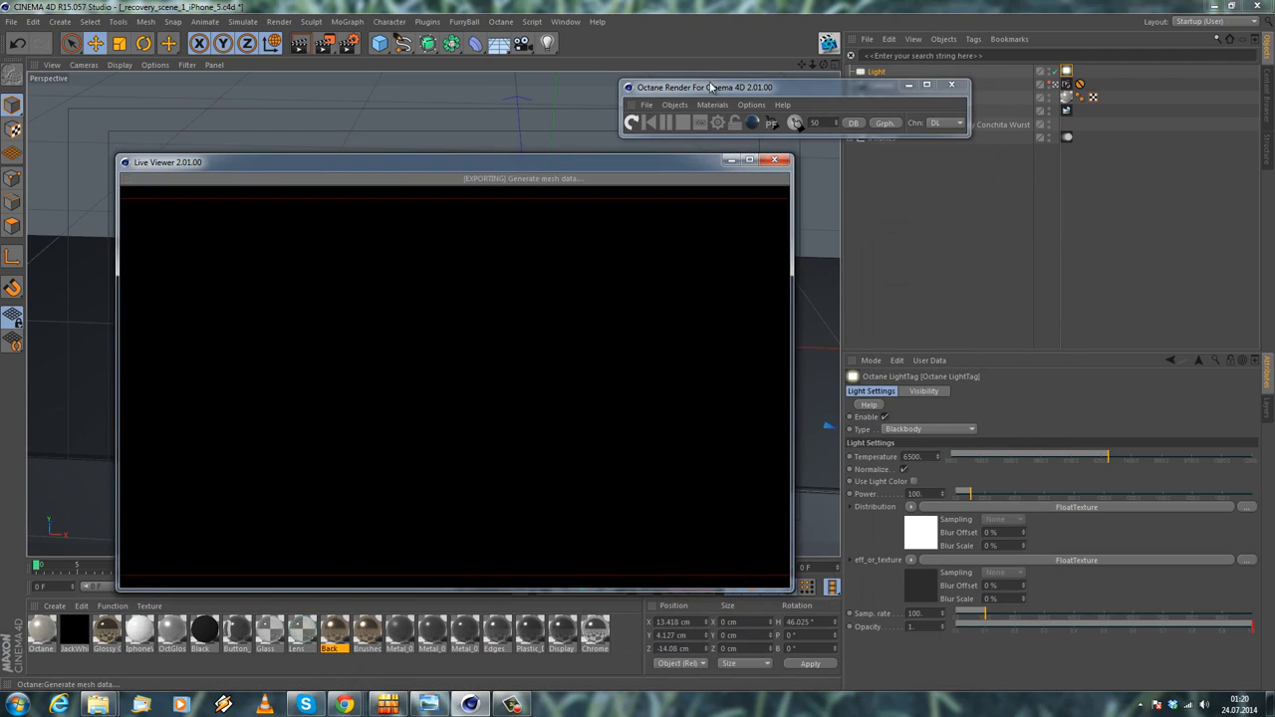
{"action": "left_click_drag", "start_coordinate": [742, 93], "coordinate": [573, 108]}
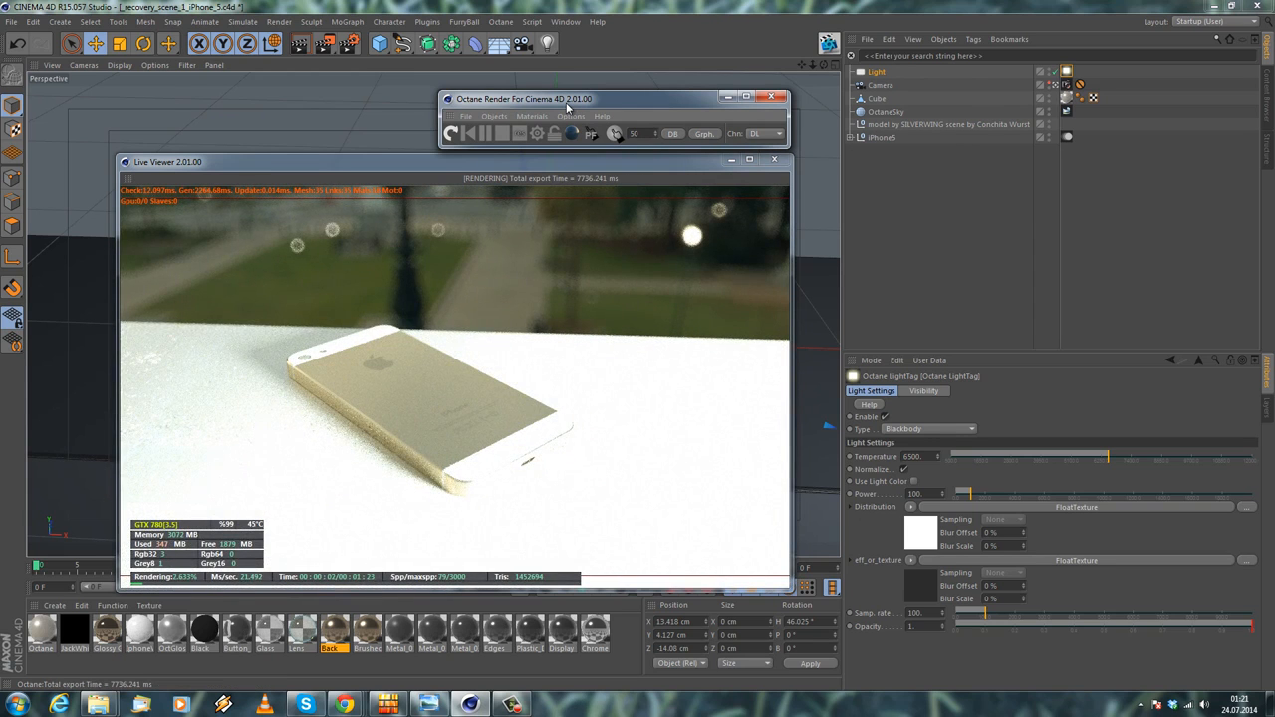
Lower the Octane light's power, testing 10 and 5 and settling on 3
{"action": "left_click", "coordinate": [1063, 76]}
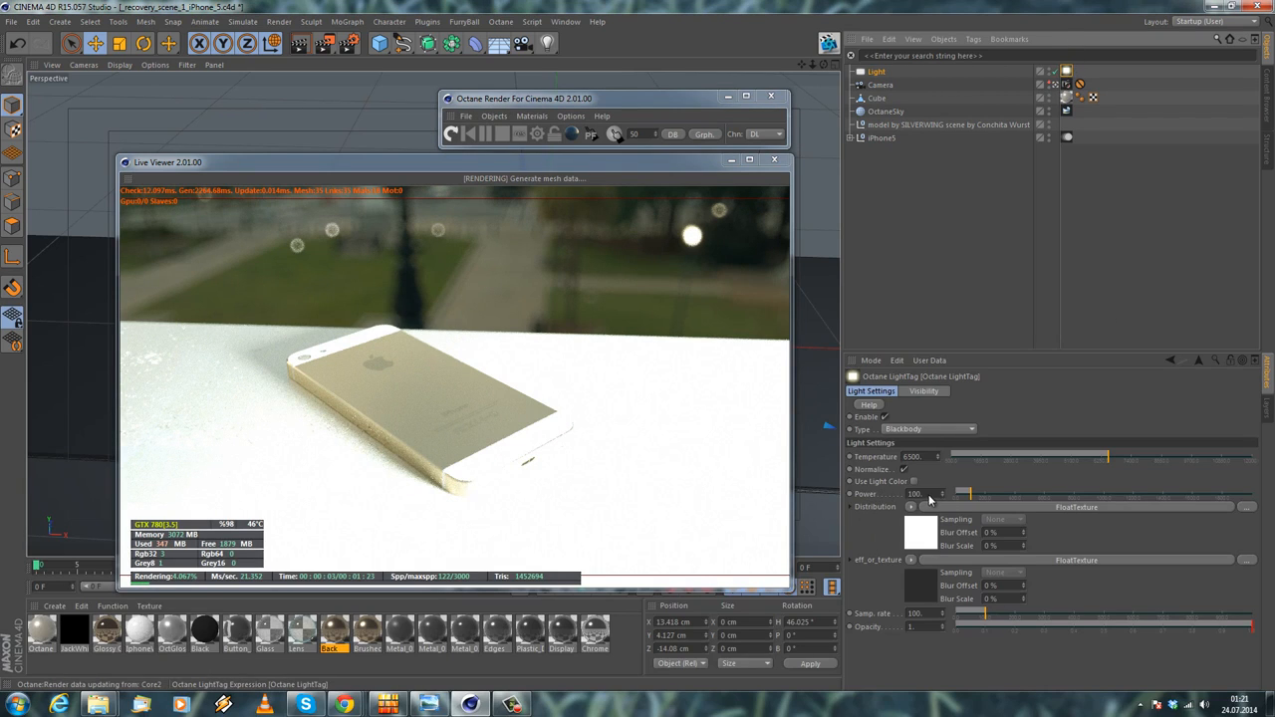
{"action": "left_click_drag", "start_coordinate": [924, 495], "coordinate": [846, 495]}
{"action": "type", "text": "10"}
{"action": "key", "text": "Return"}
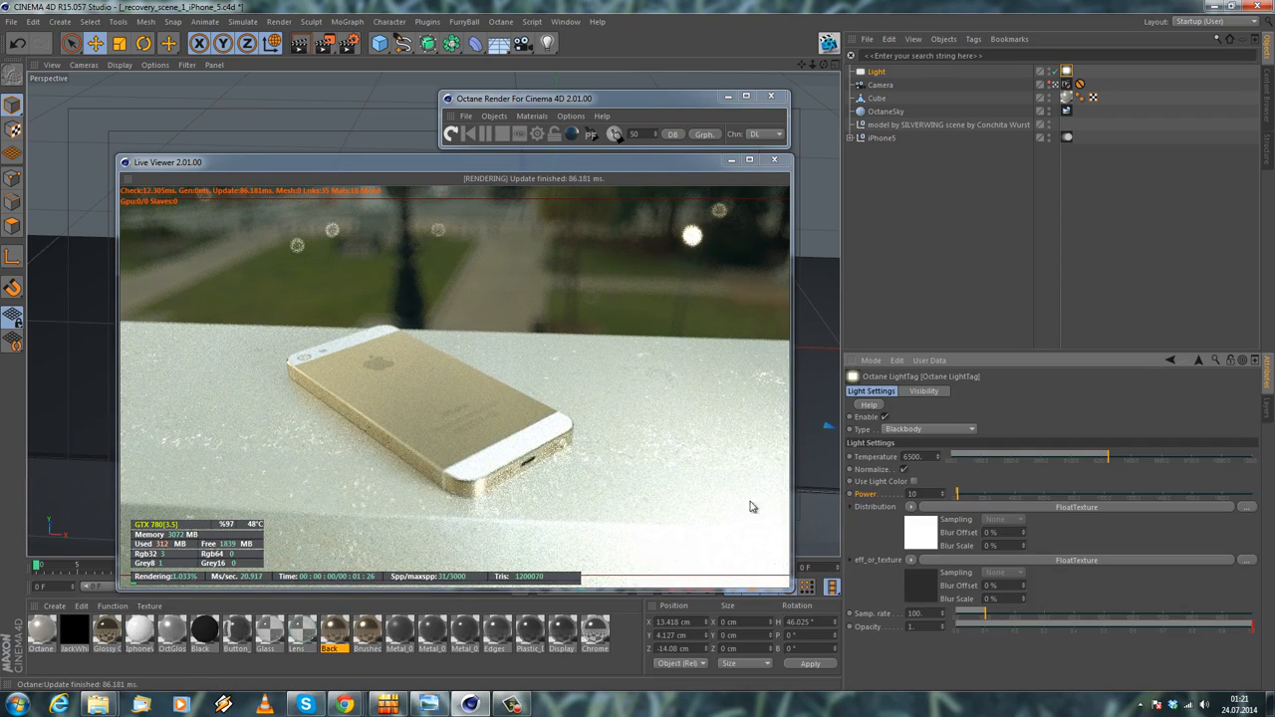
{"action": "type", "text": "5"}
{"action": "key", "text": "Return"}
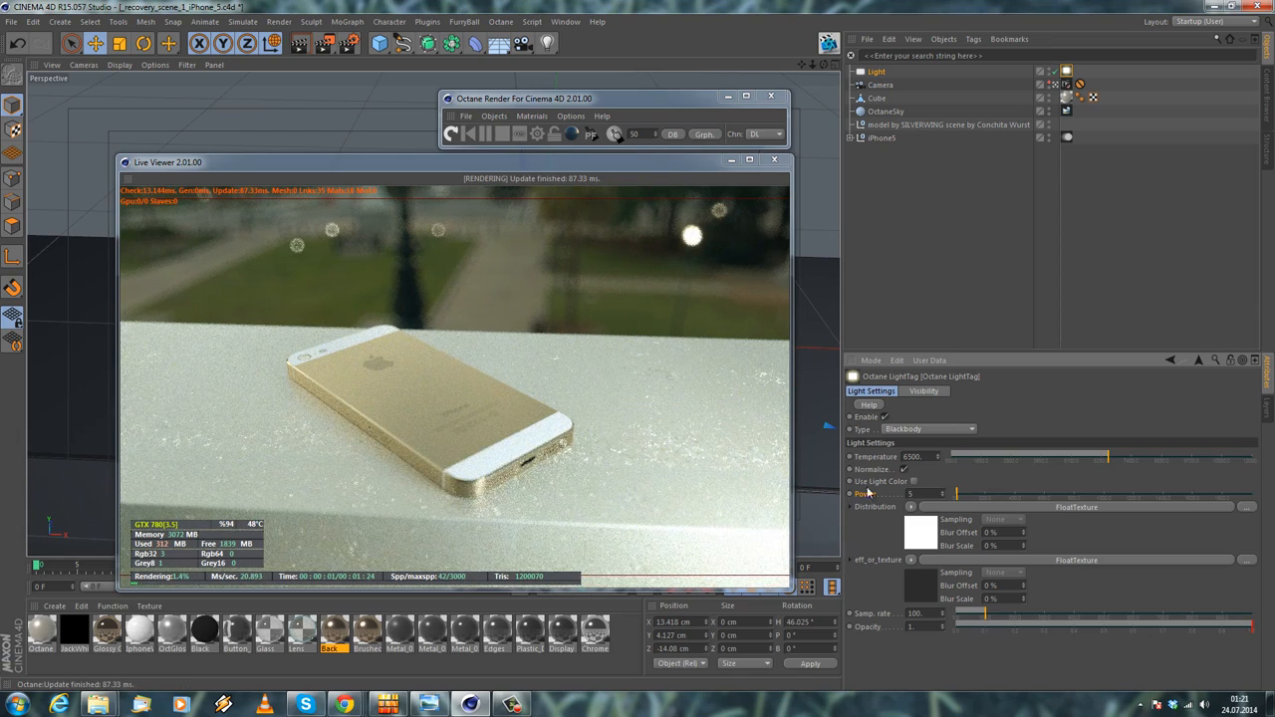
{"action": "key", "text": "Return"}
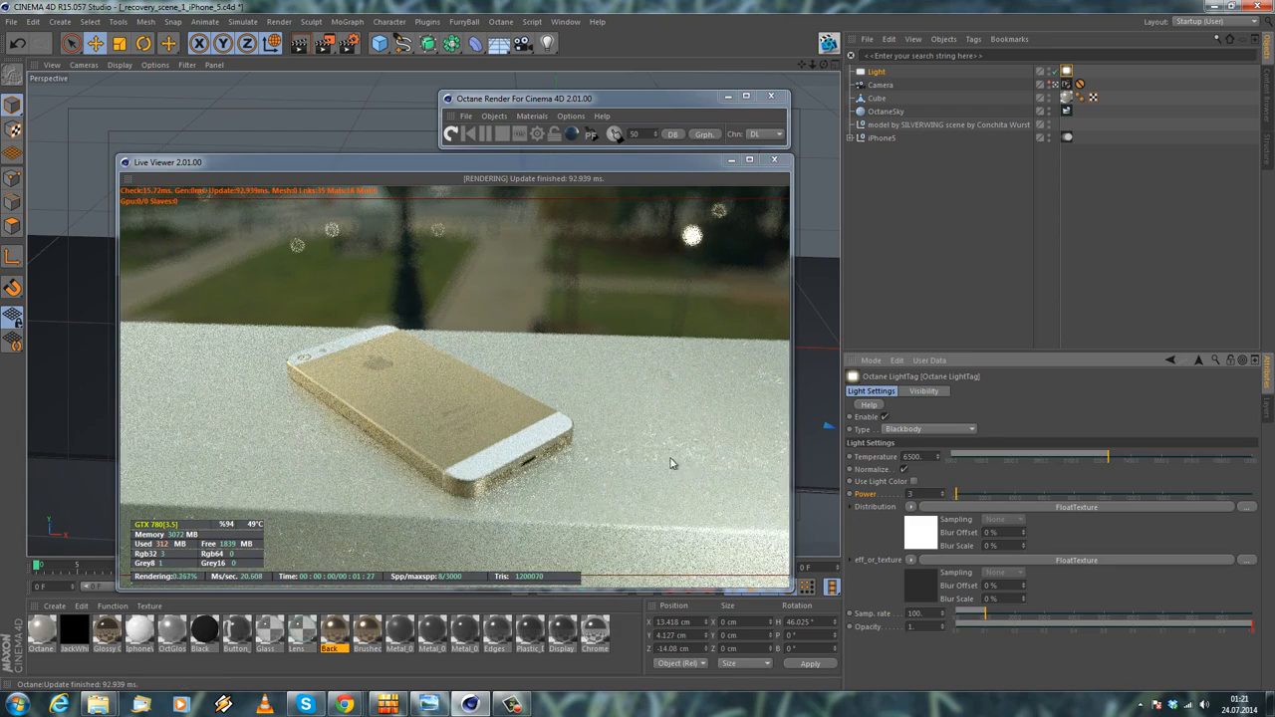
Try a light power of 1 and return the power to 3
{"action": "left_click_drag", "start_coordinate": [916, 495], "coordinate": [706, 482]}
{"action": "type", "text": "1"}
{"action": "key", "text": "Return"}
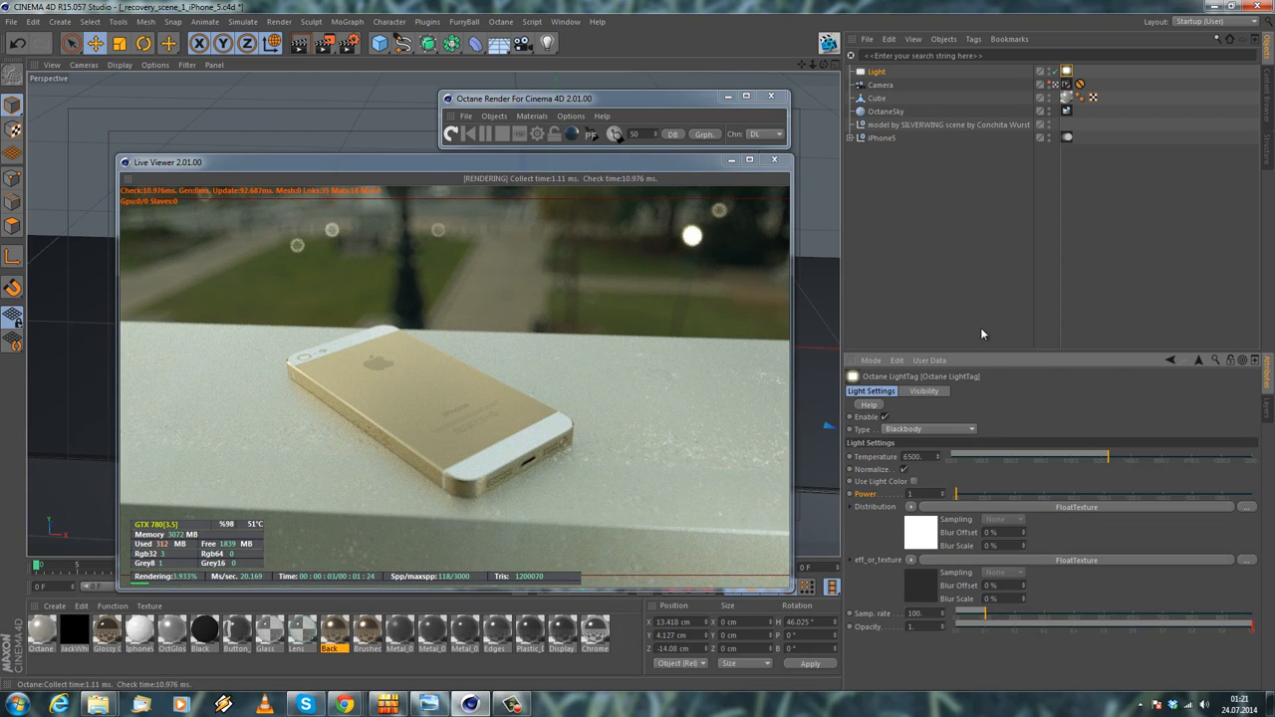
{"action": "type", "text": "3"}
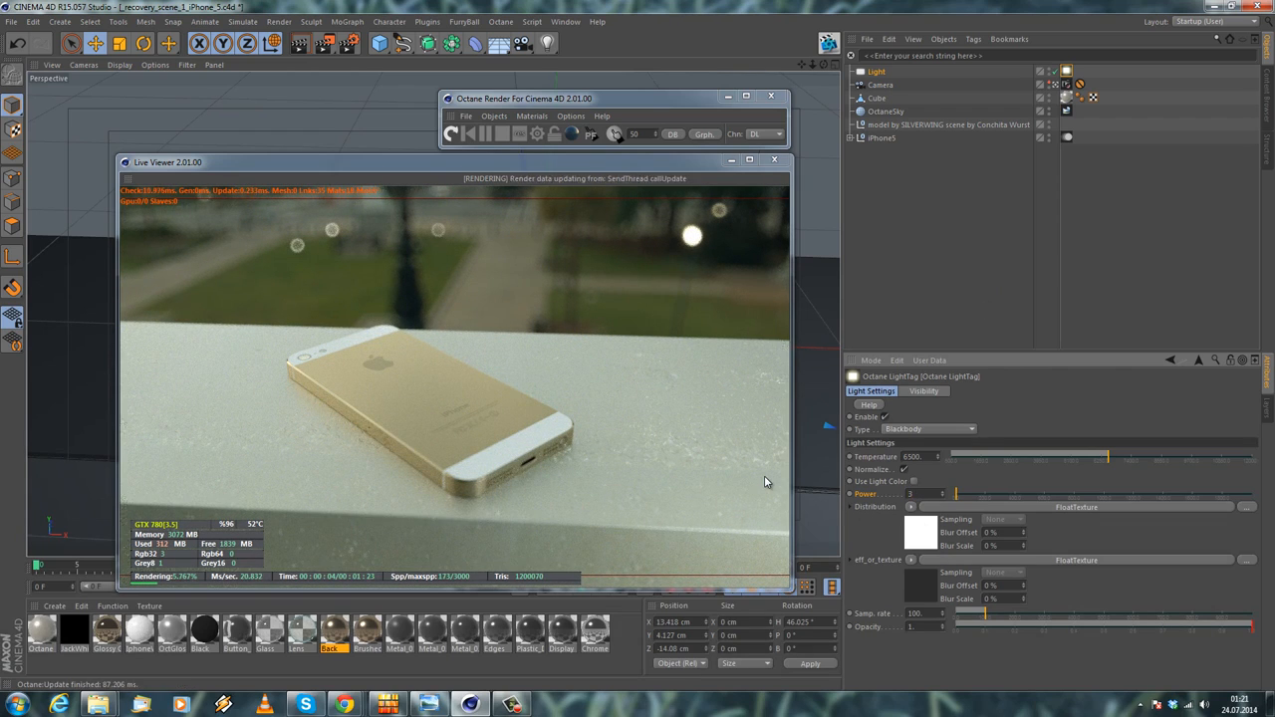
{"action": "key", "text": "Return"}
Adjust the light's Y position, comparing 16.127, 6.127 and 13.127 cm in the live render, and leave it at 15.127 cm
{"action": "left_click", "coordinate": [867, 72]}
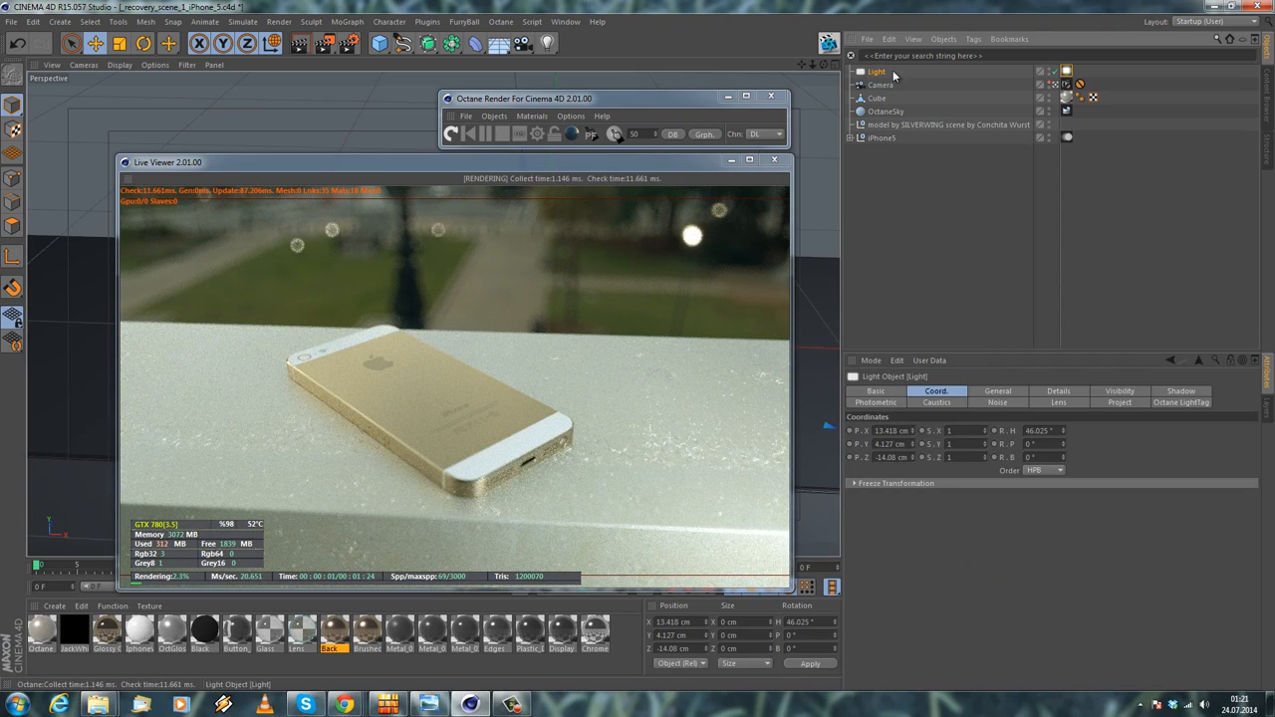
{"action": "left_click_drag", "start_coordinate": [912, 444], "coordinate": [913, 437]}
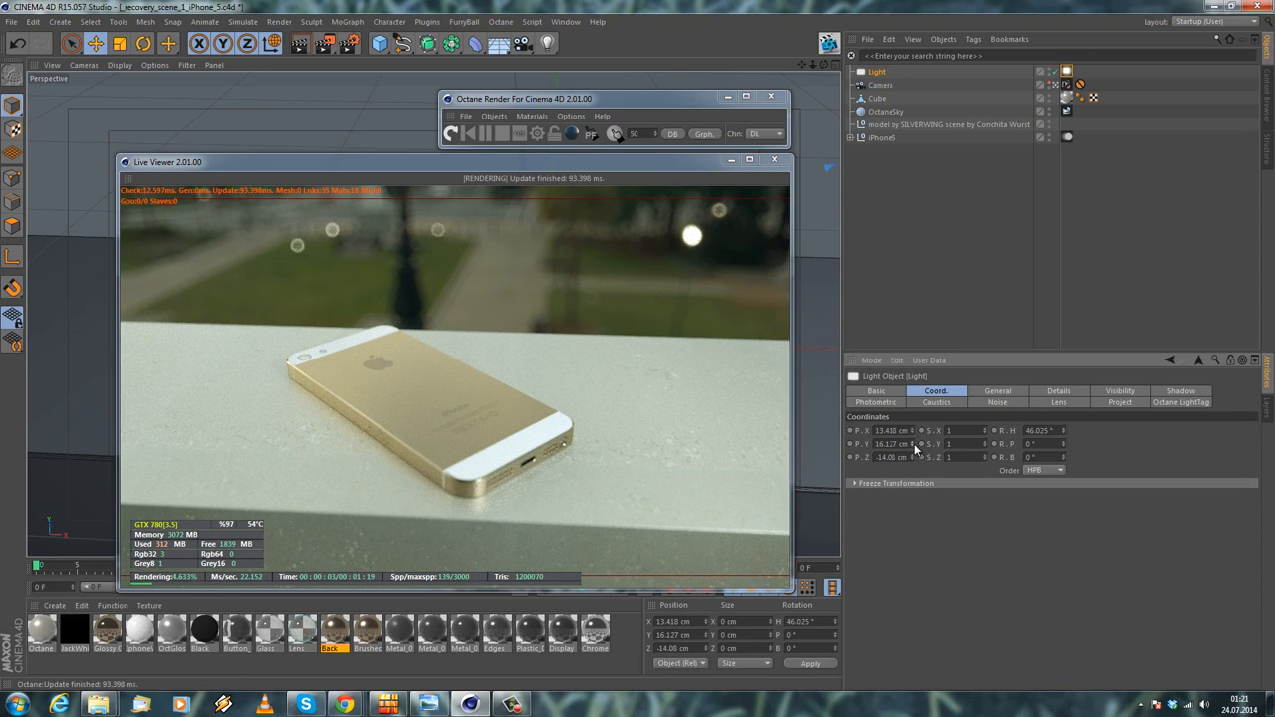
{"action": "left_click_drag", "start_coordinate": [915, 445], "coordinate": [914, 445]}
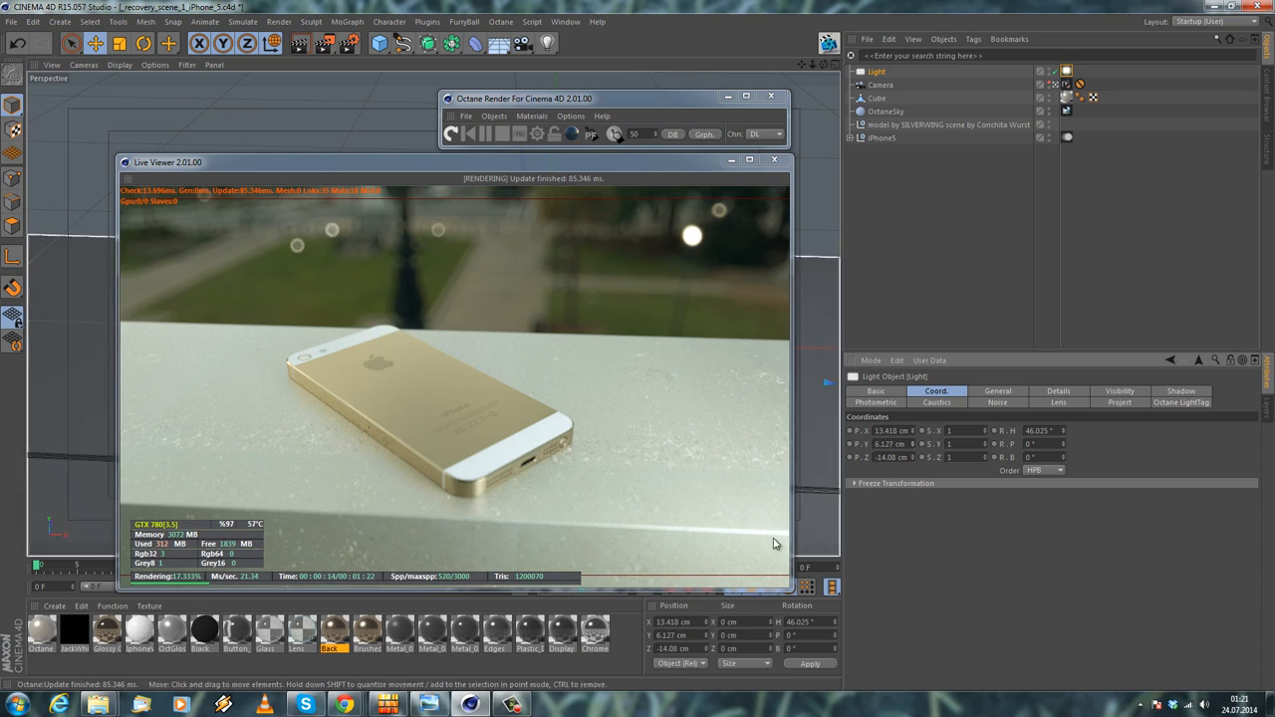
{"action": "left_click_drag", "start_coordinate": [914, 445], "coordinate": [914, 437]}
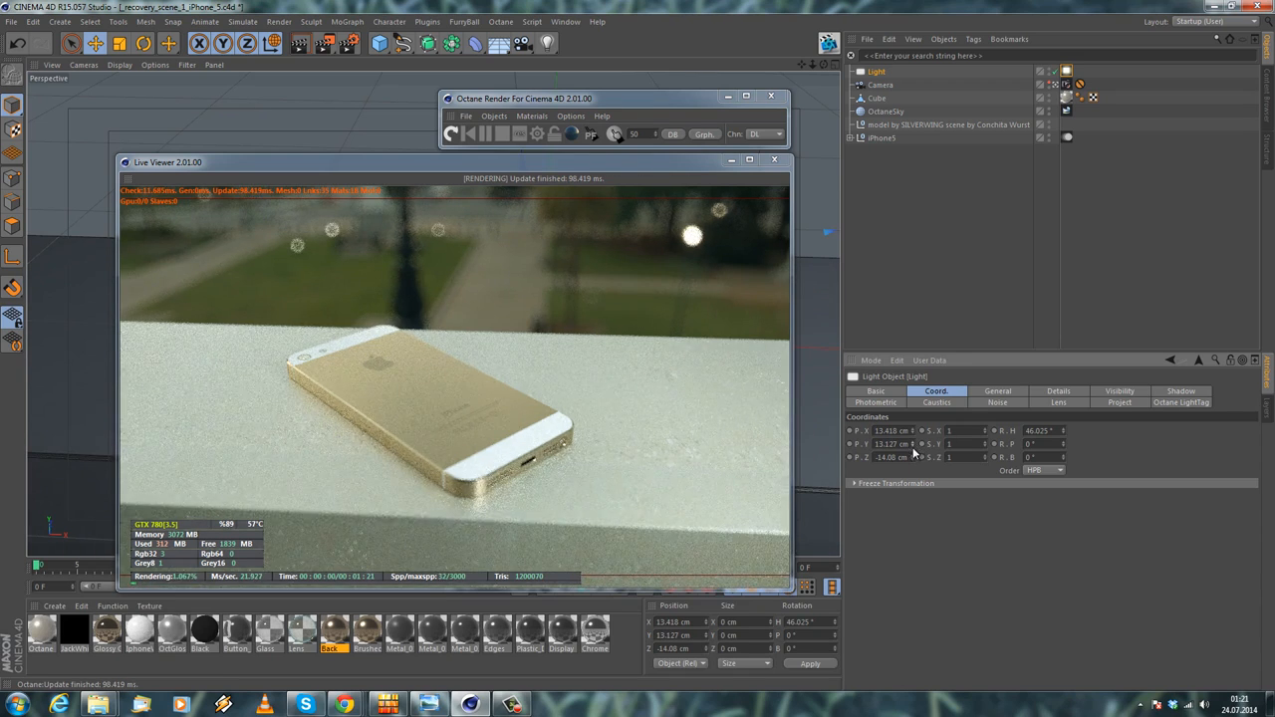
{"action": "left_click", "coordinate": [913, 444]}
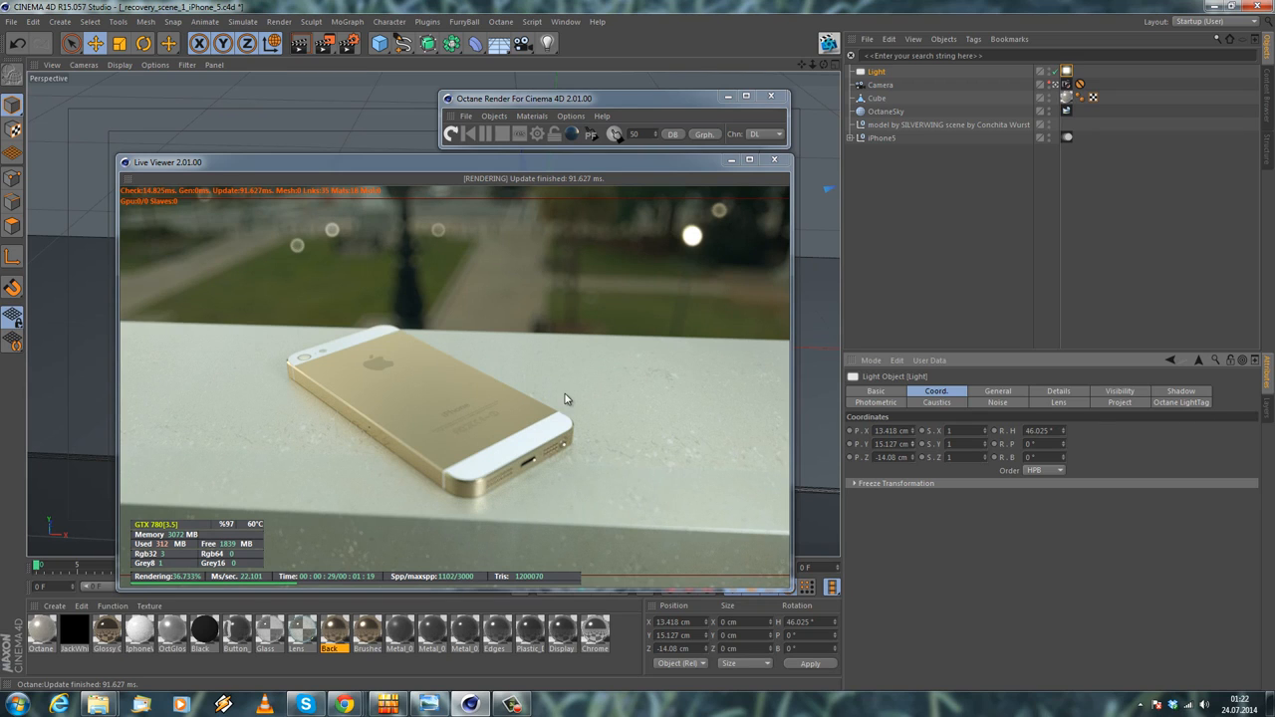
Set the Octane light's power to 1 and compare the live render with the light disabled and enabled
{"action": "left_click", "coordinate": [1054, 72]}
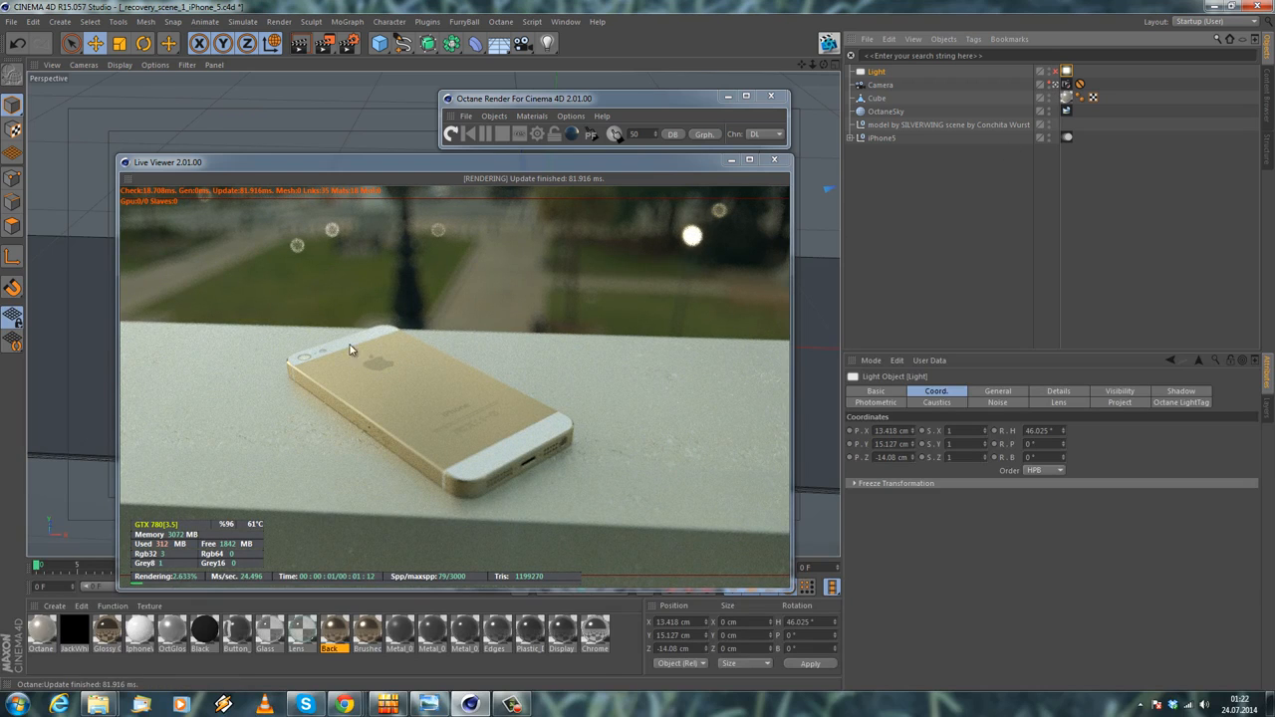
{"action": "left_click", "coordinate": [1054, 72]}
{"action": "left_click", "coordinate": [1066, 71]}
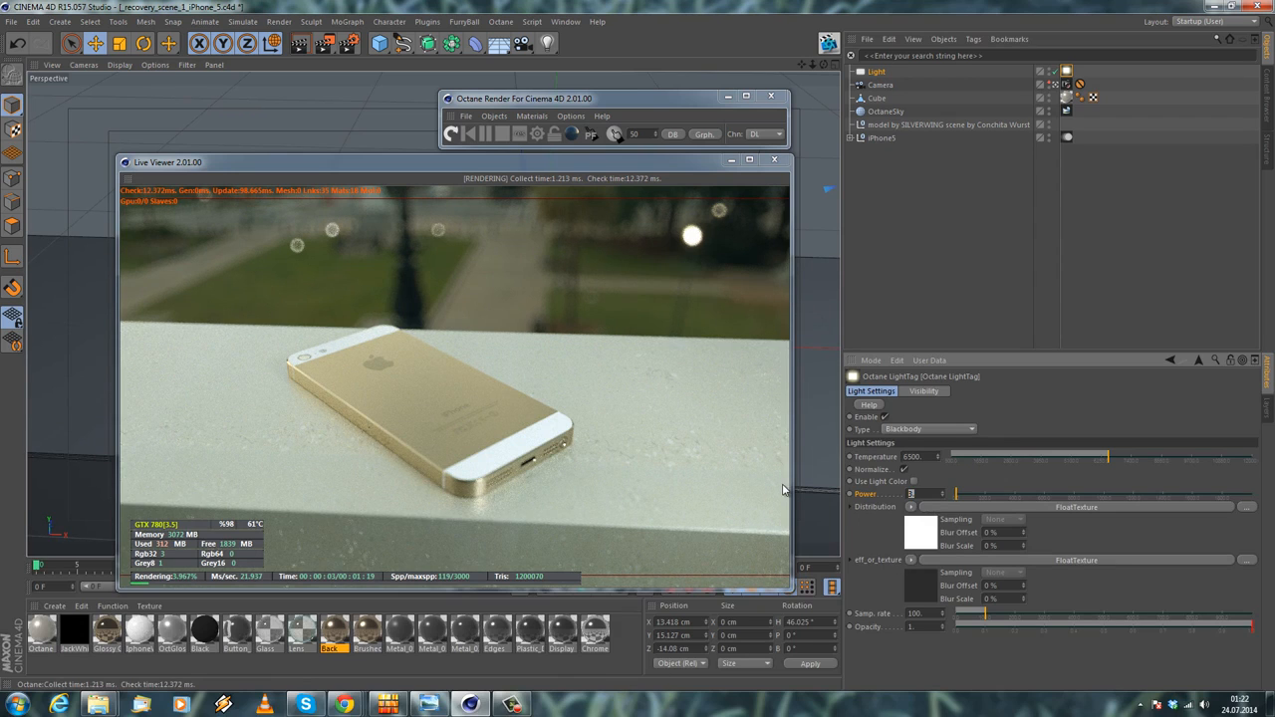
{"action": "key", "text": "Return"}
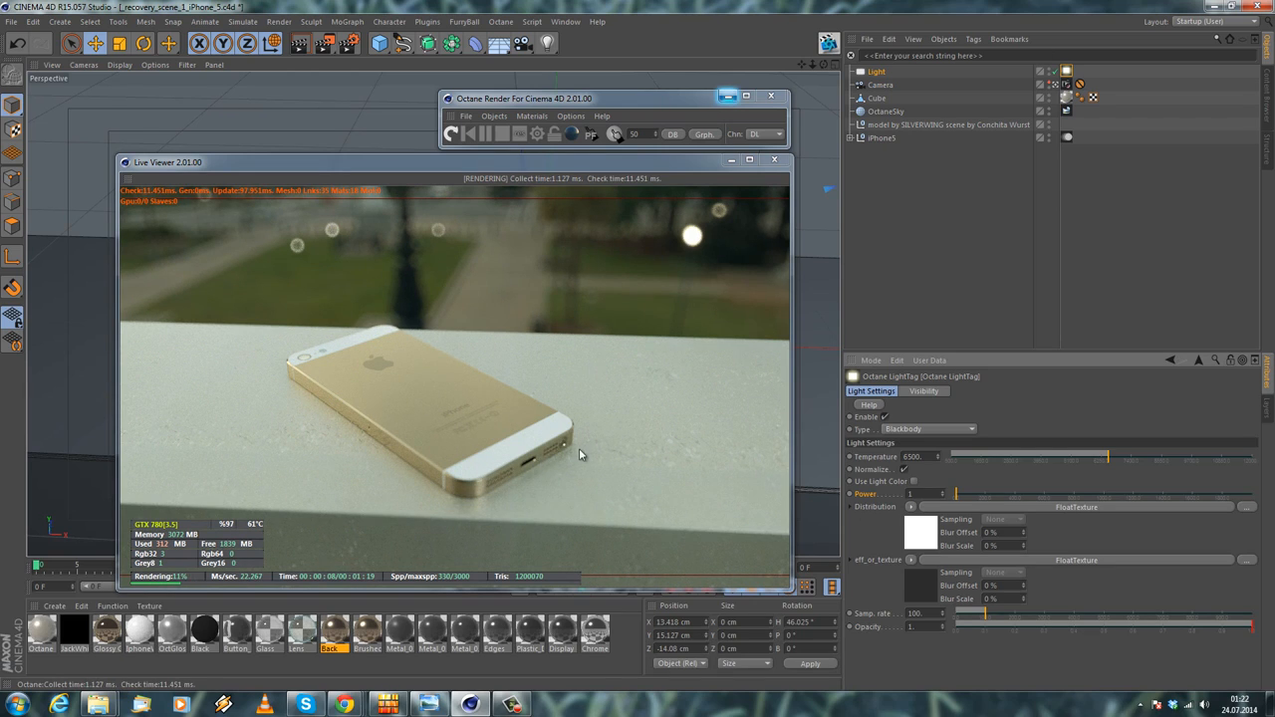
{"action": "left_click", "coordinate": [1057, 71]}
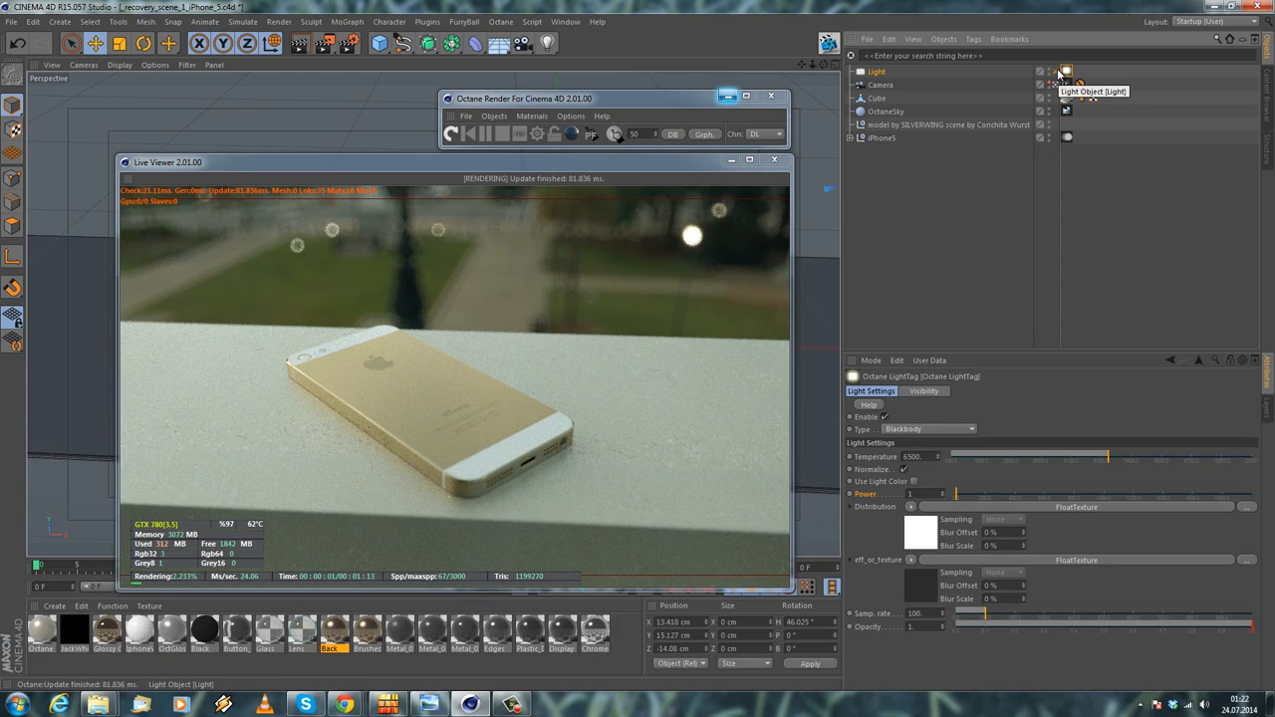
{"action": "left_click", "coordinate": [1057, 71]}
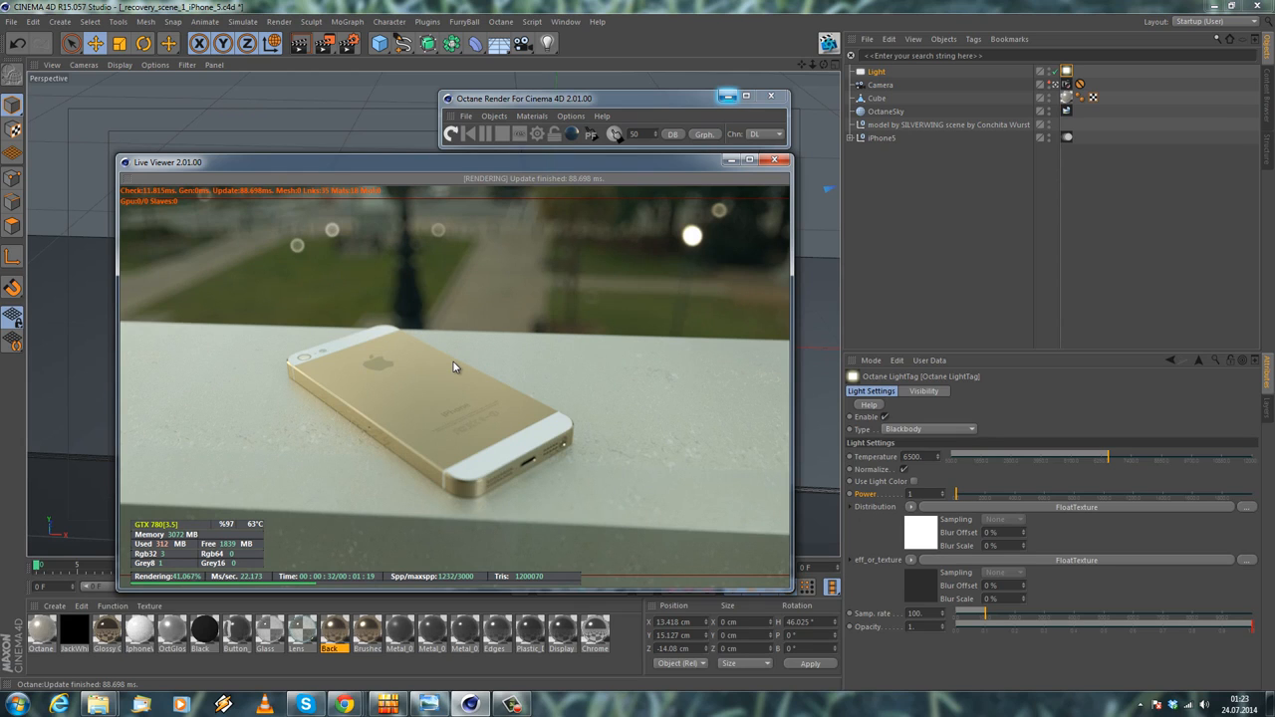
Close the Live Viewer and Octane Render windows and save the iPhone scene
{"action": "left_click", "coordinate": [773, 160]}
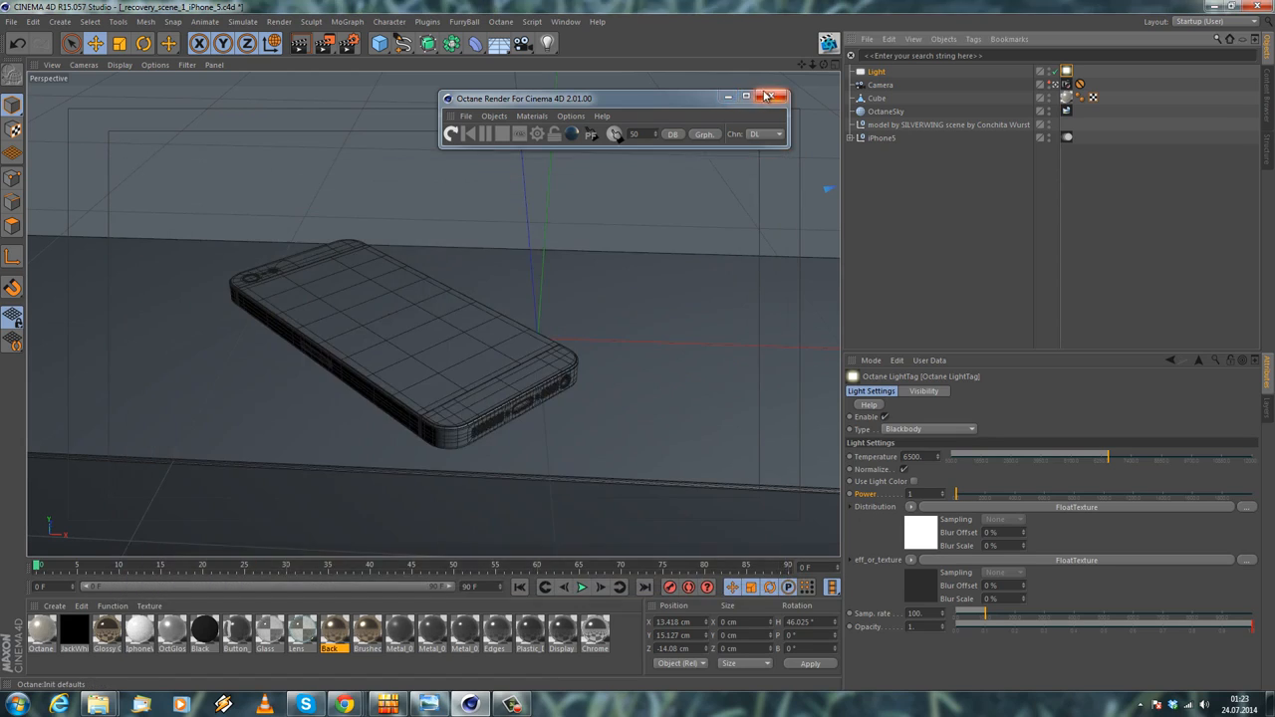
{"action": "left_click", "coordinate": [769, 97]}
{"action": "left_click", "coordinate": [10, 21]}
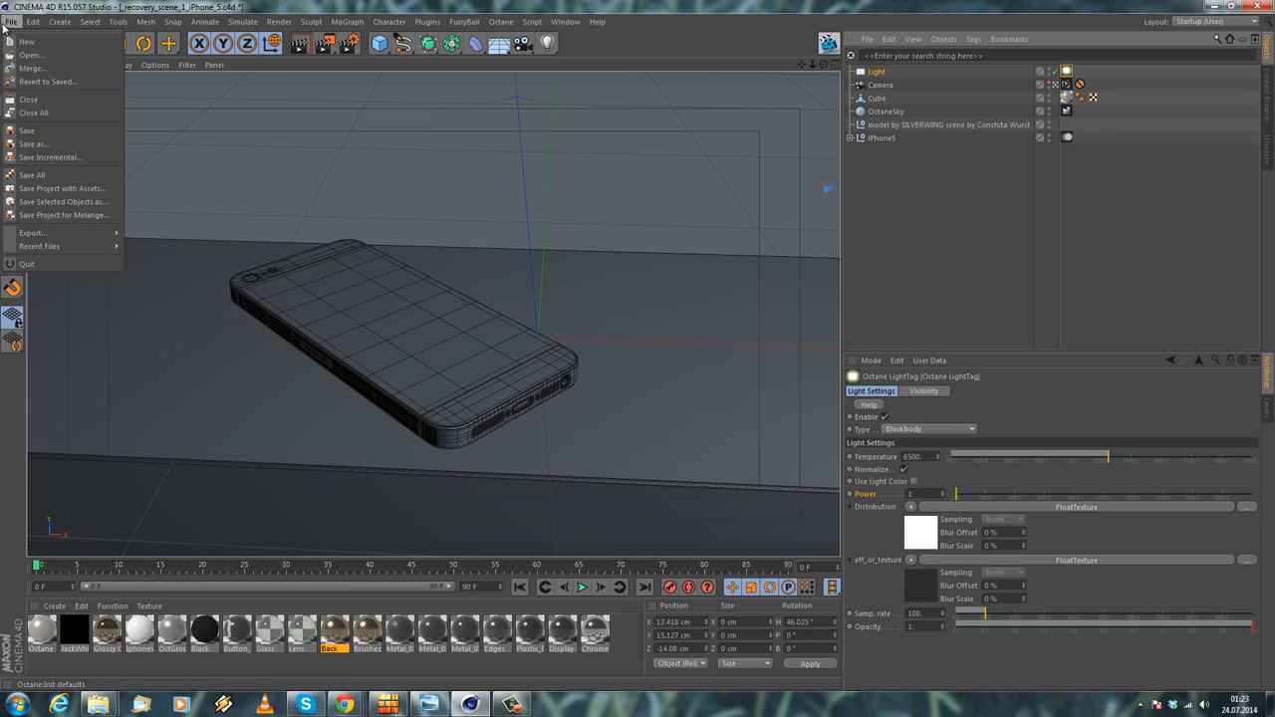
{"action": "left_click", "coordinate": [30, 133]}
Disable the light object and leave the scene camera's view
{"action": "left_click", "coordinate": [1005, 268]}
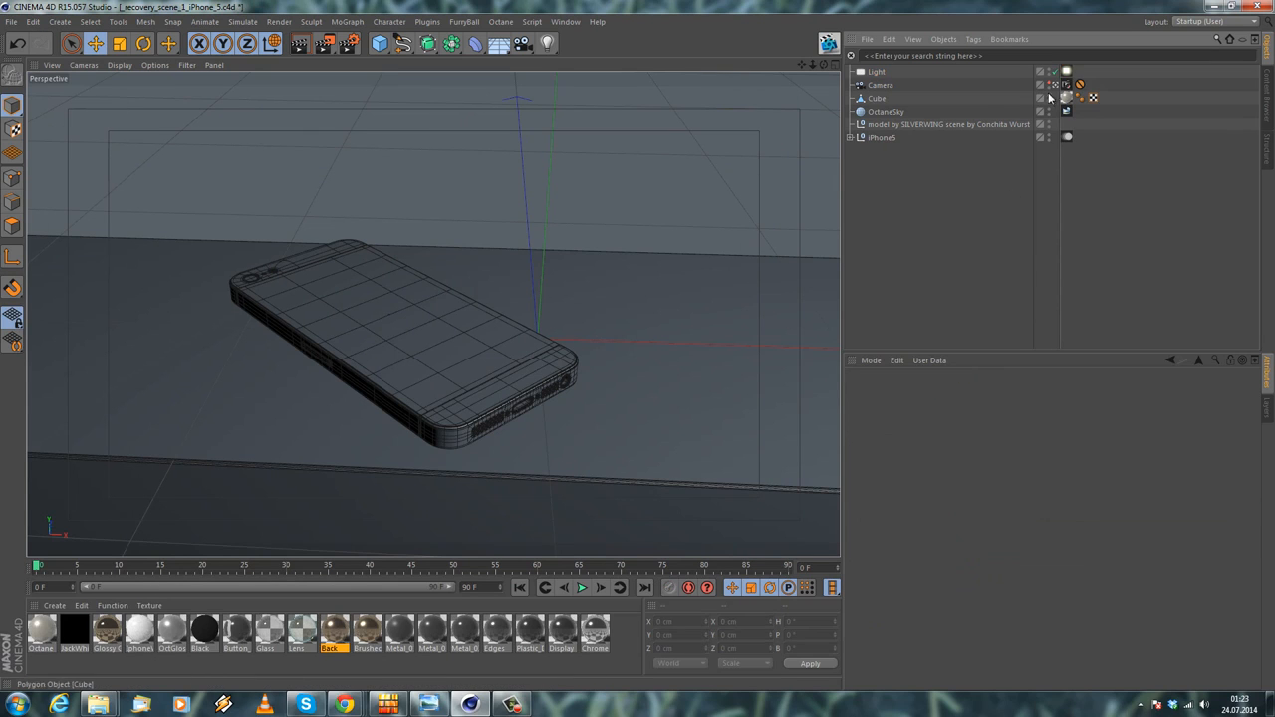
{"action": "left_click", "coordinate": [1056, 73]}
{"action": "left_click", "coordinate": [1056, 85]}
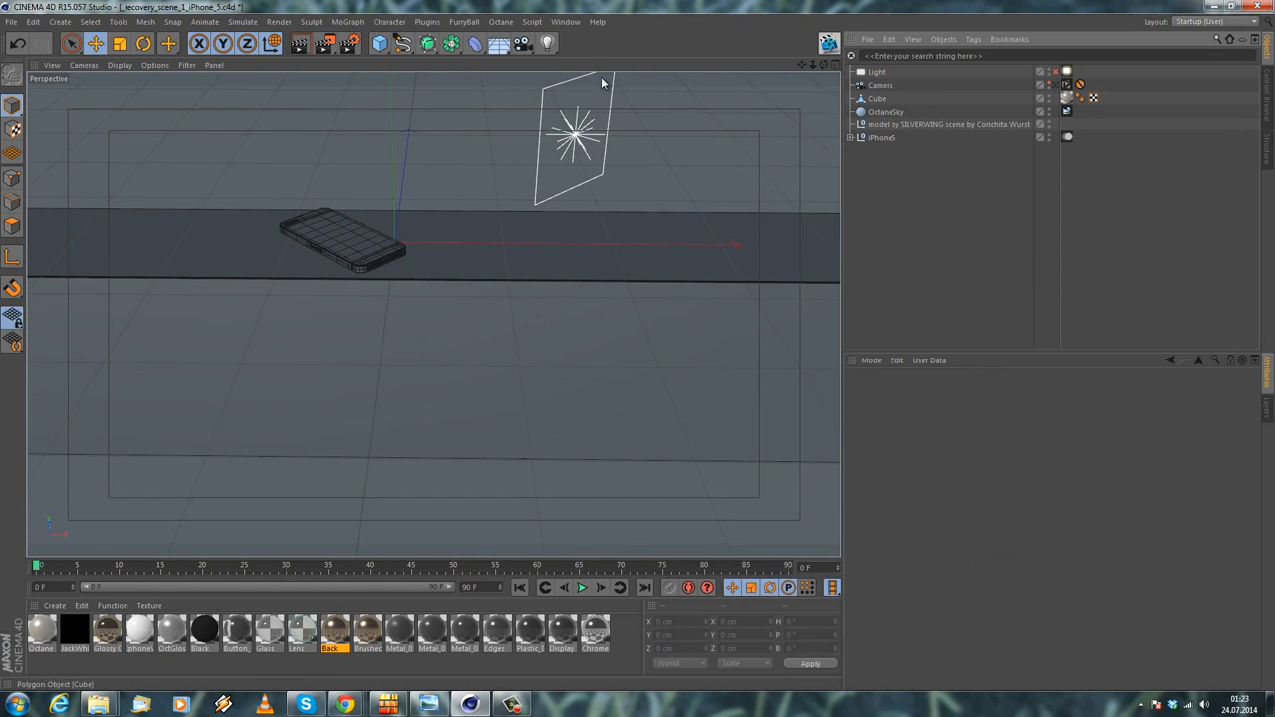
Create a new empty project and look over the iBeats in-ear earphone reference image in the browser
{"action": "left_click", "coordinate": [11, 22]}
{"action": "left_click", "coordinate": [11, 41]}
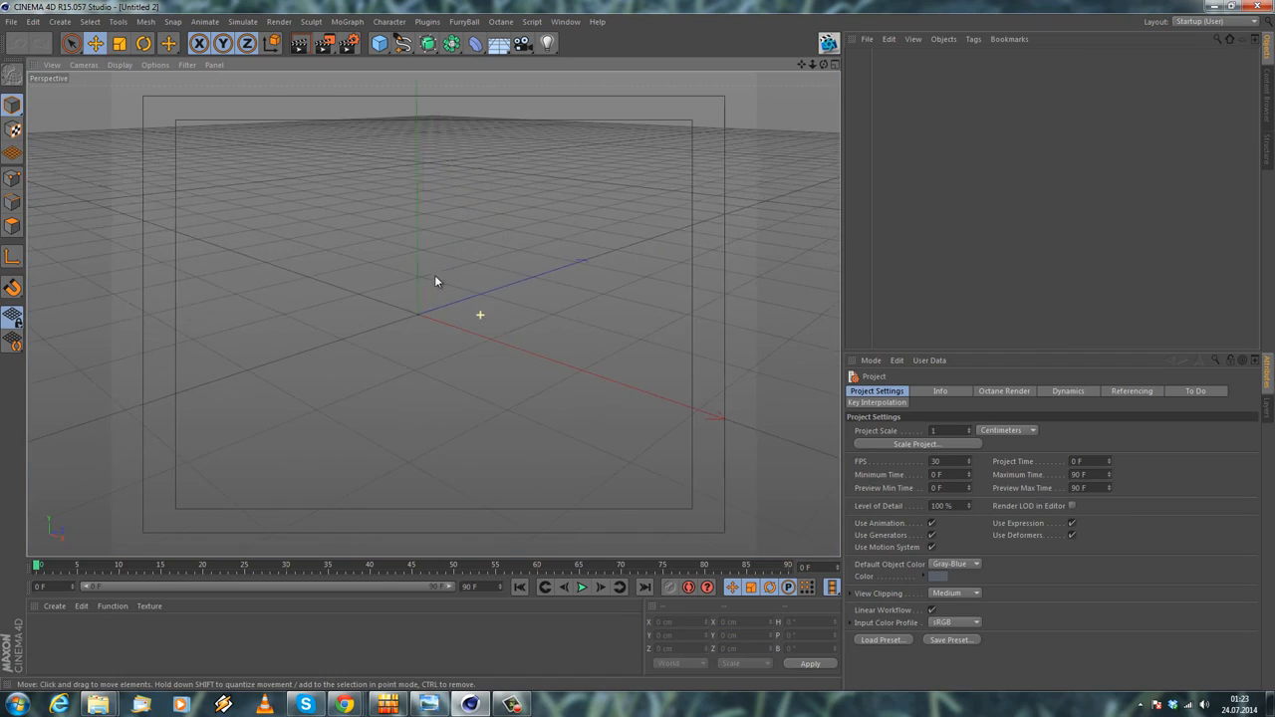
{"action": "left_click_drag", "start_coordinate": [392, 318], "coordinate": [389, 361], "text": "alt"}
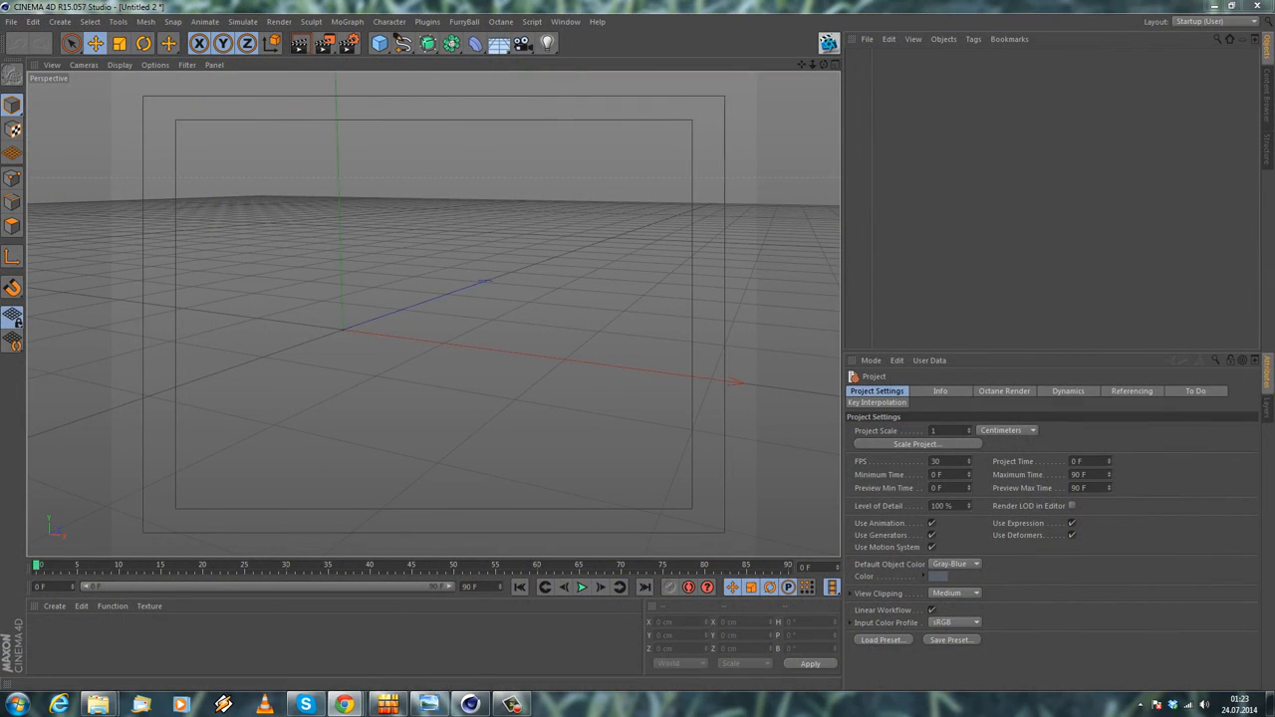
{"action": "left_click_drag", "start_coordinate": [1274, 62], "coordinate": [576, 46]}
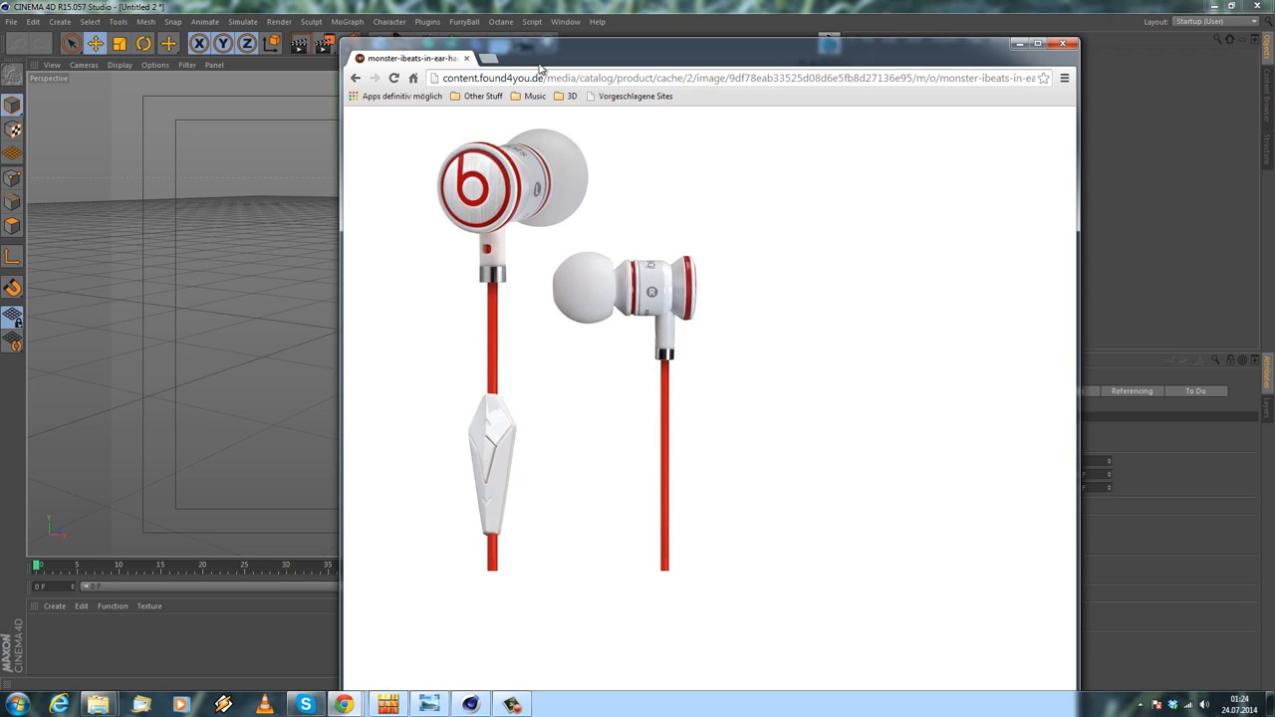
{"action": "left_click", "coordinate": [1019, 43]}
Add a cylinder primitive and rotate it to a bank angle of -90° so it lies horizontally
{"action": "left_click_drag", "start_coordinate": [379, 44], "coordinate": [650, 64]}
{"action": "right_click_drag", "start_coordinate": [420, 328], "coordinate": [301, 320], "text": "alt"}
{"action": "left_click_drag", "start_coordinate": [301, 321], "coordinate": [399, 350], "text": "alt"}
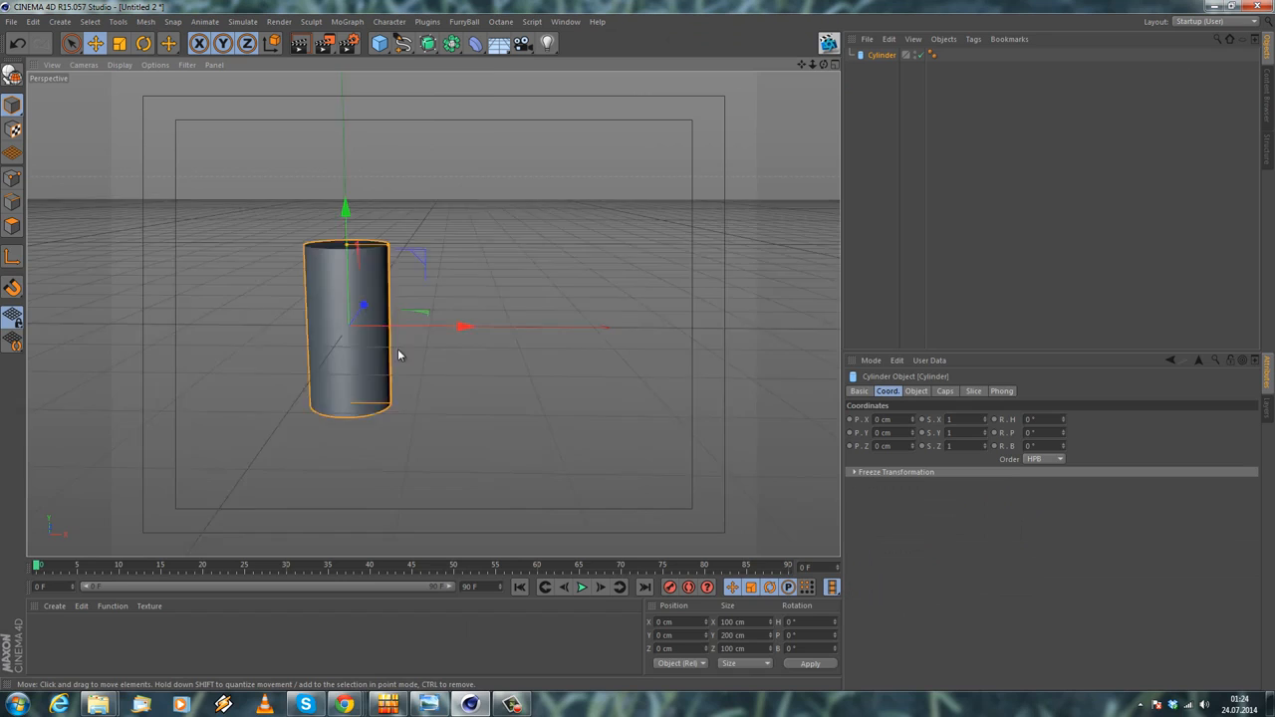
{"action": "middle_click_drag", "start_coordinate": [398, 349], "coordinate": [478, 316], "text": "alt"}
{"action": "right_click_drag", "start_coordinate": [478, 316], "coordinate": [500, 277], "text": "alt"}
{"action": "left_click_drag", "start_coordinate": [500, 277], "coordinate": [456, 328], "text": "alt"}
{"action": "left_click", "coordinate": [144, 43]}
{"action": "left_click_drag", "start_coordinate": [261, 131], "coordinate": [368, 361], "text": "alt"}
Raise the cylinder along the vertical axis to a Y position of about 52.27 cm
{"action": "left_click", "coordinate": [95, 44]}
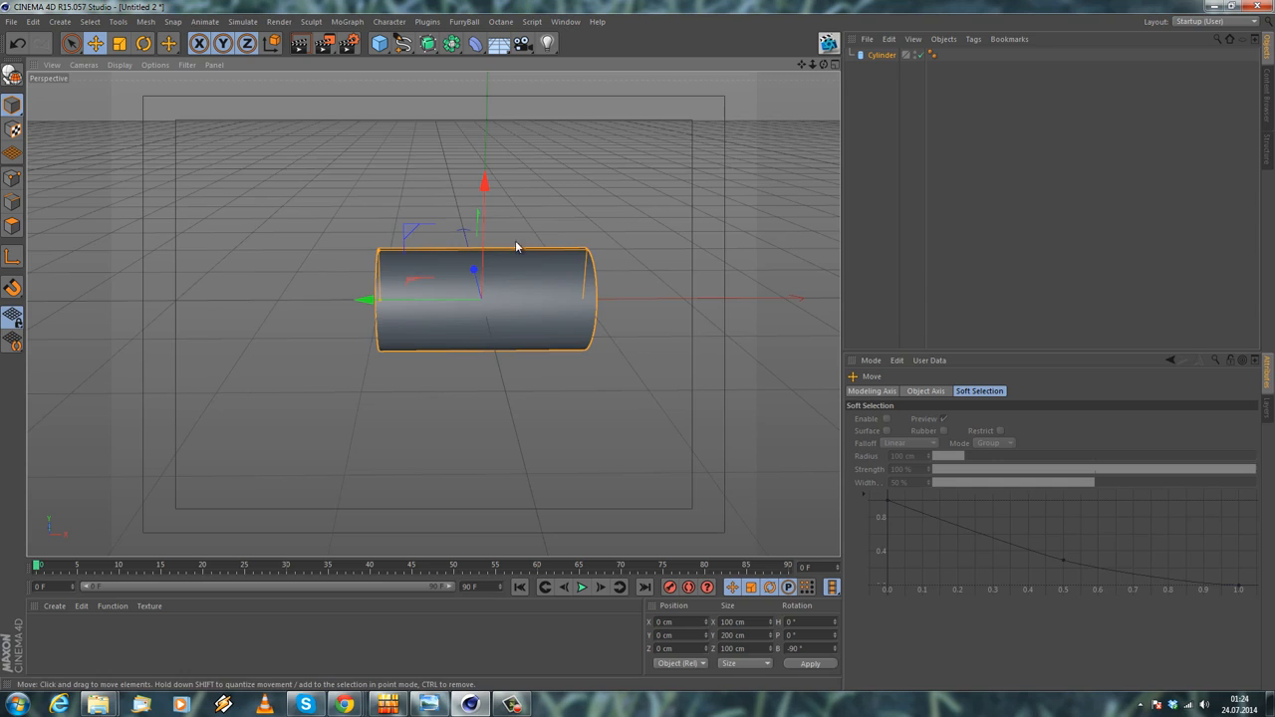
{"action": "left_click_drag", "start_coordinate": [480, 191], "coordinate": [481, 135]}
{"action": "scroll", "coordinate": [569, 175], "scroll_direction": "up", "scroll_amount": 2}
{"action": "left_click_drag", "start_coordinate": [573, 225], "coordinate": [435, 215], "text": "alt"}
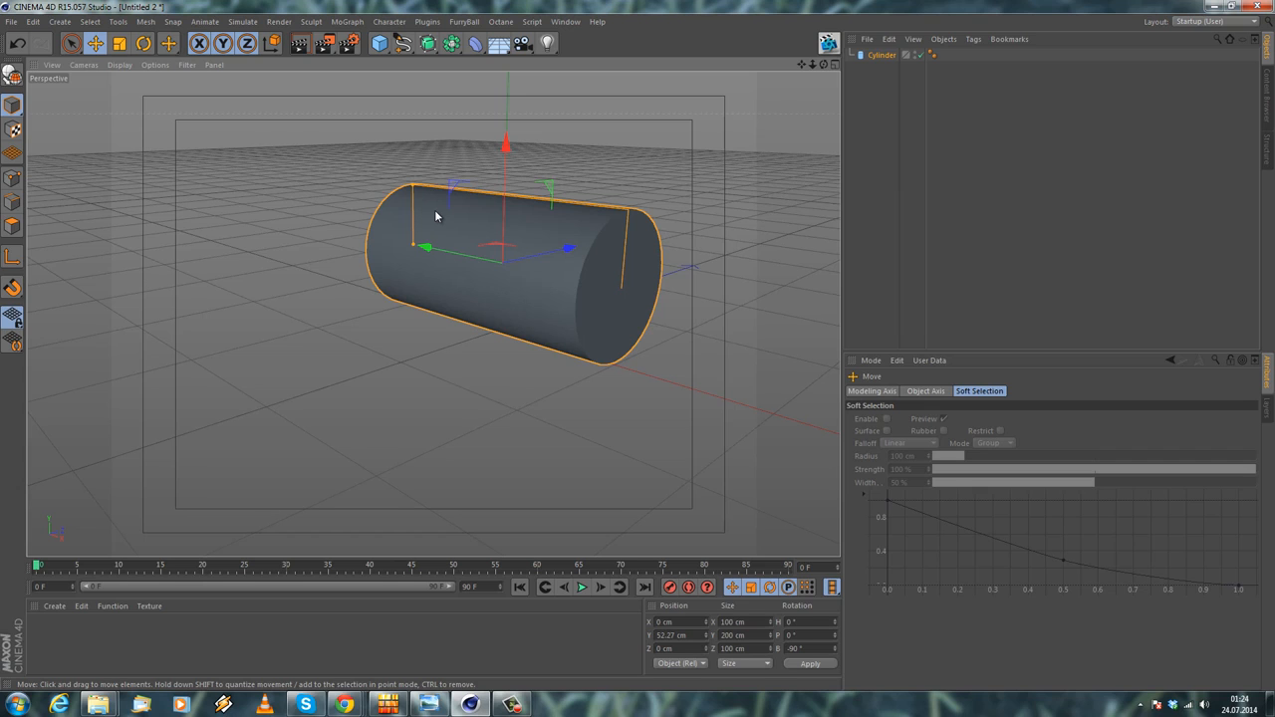
{"action": "scroll", "coordinate": [657, 242], "scroll_direction": "up", "scroll_amount": 4}
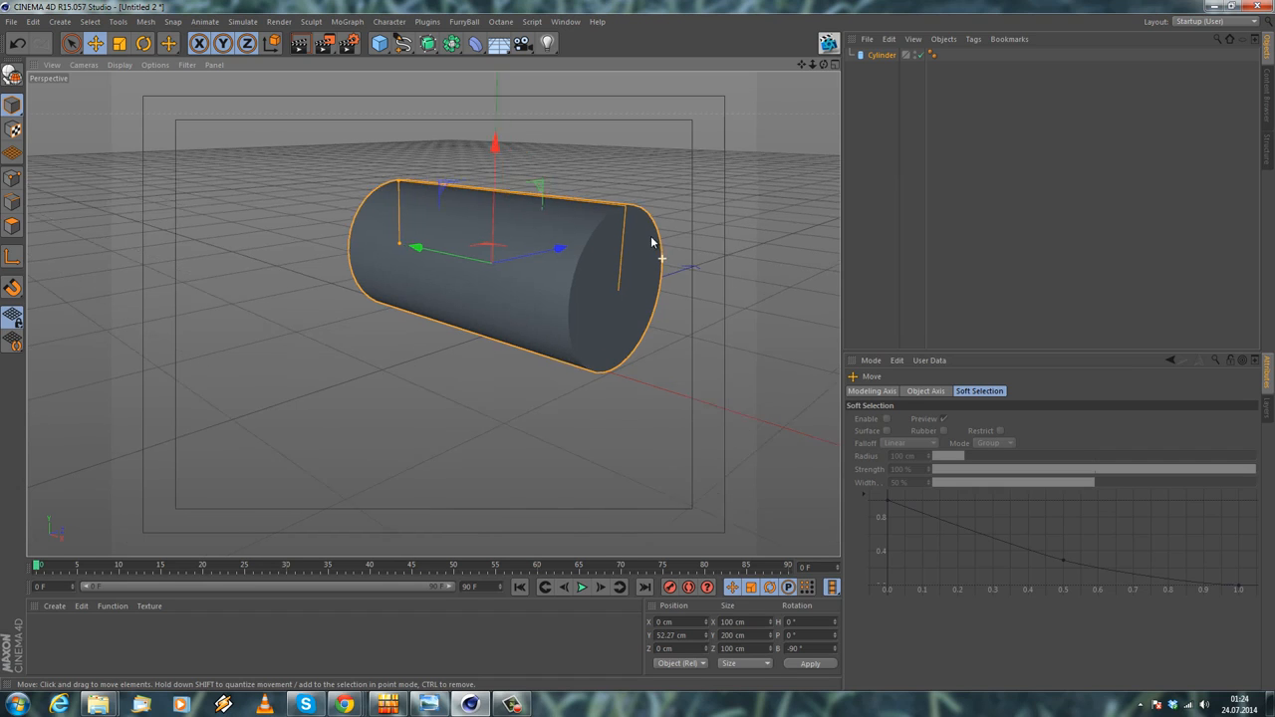
{"action": "mouse_move", "coordinate": [557, 188]}
{"action": "left_mouse_down", "text": "alt"}
{"action": "mouse_move", "coordinate": [640, 118]}
{"action": "mouse_move", "coordinate": [552, 188]}
{"action": "mouse_move", "coordinate": [549, 228]}
{"action": "mouse_move", "coordinate": [572, 216]}
{"action": "mouse_move", "coordinate": [571, 230]}
{"action": "mouse_move", "coordinate": [573, 206]}
{"action": "left_mouse_up", "text": "alt"}
Set the cylinder's rotation segments to 90
{"action": "left_click", "coordinate": [877, 56]}
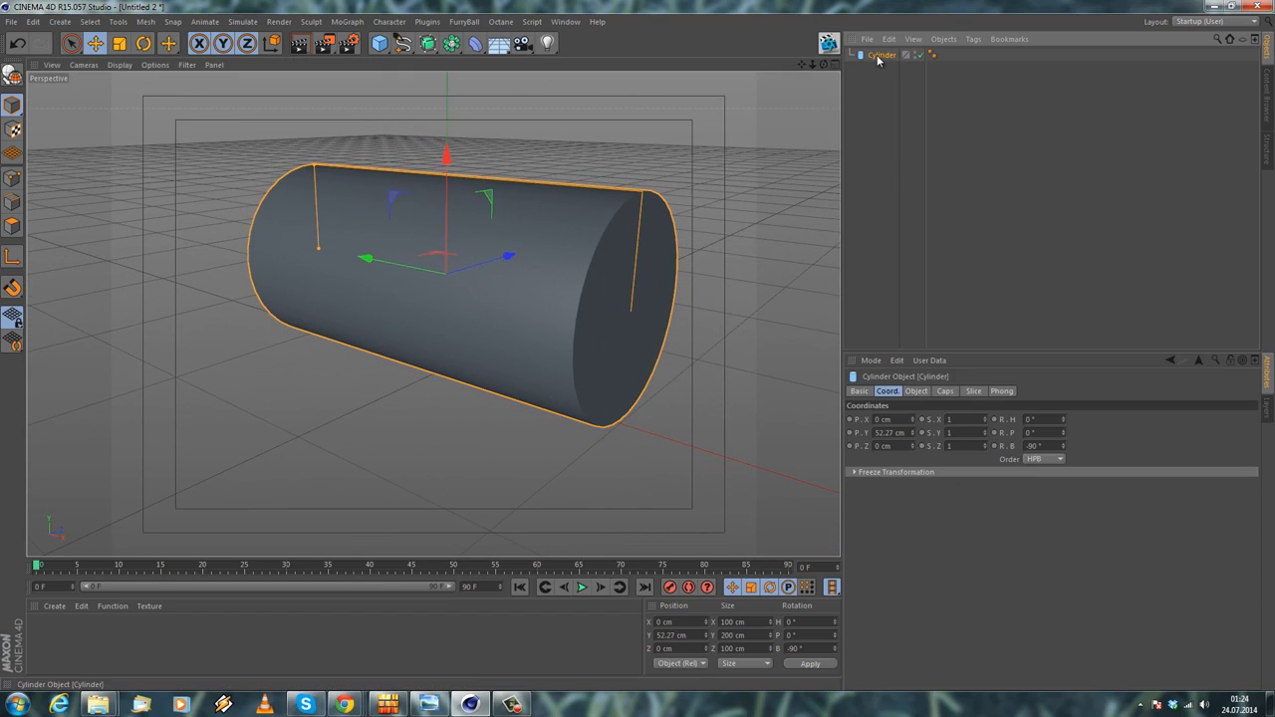
{"action": "left_click", "coordinate": [915, 394]}
{"action": "mouse_move", "coordinate": [474, 201]}
{"action": "left_mouse_down", "text": "alt"}
{"action": "mouse_move", "coordinate": [468, 230]}
{"action": "mouse_move", "coordinate": [473, 196]}
{"action": "left_mouse_up", "text": "alt"}
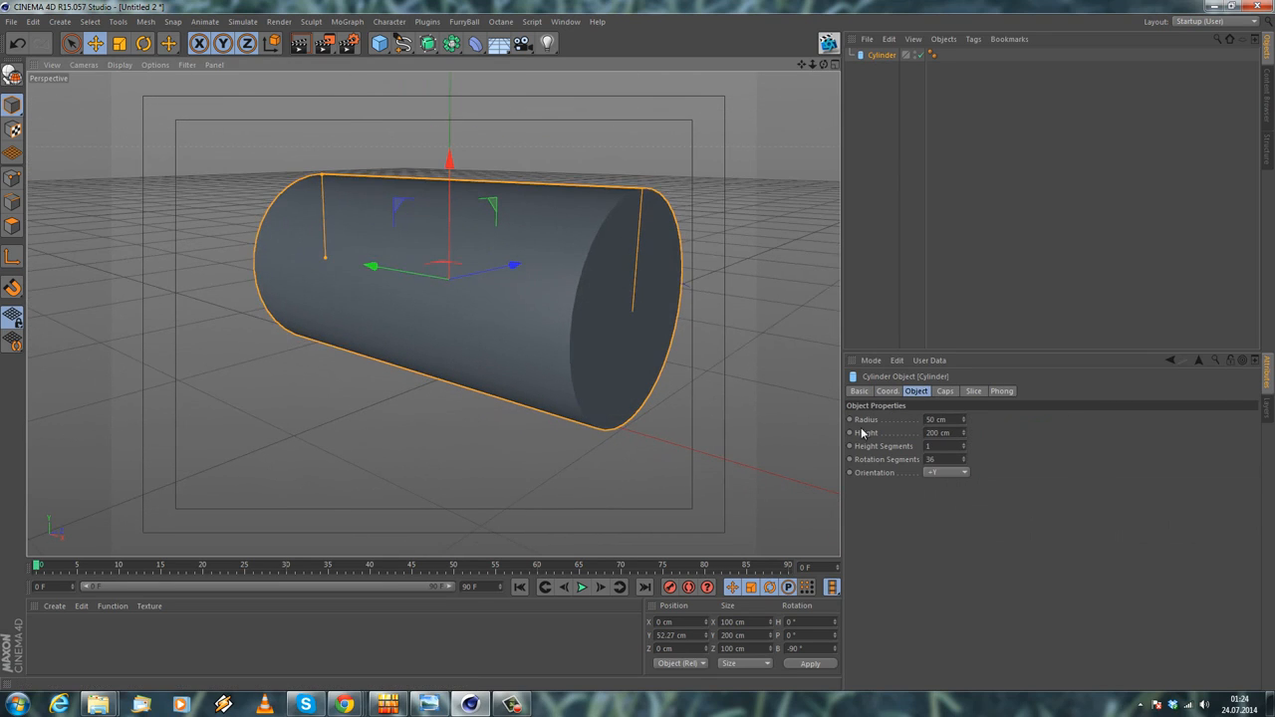
{"action": "double_click", "coordinate": [938, 460]}
{"action": "type", "text": "8"}
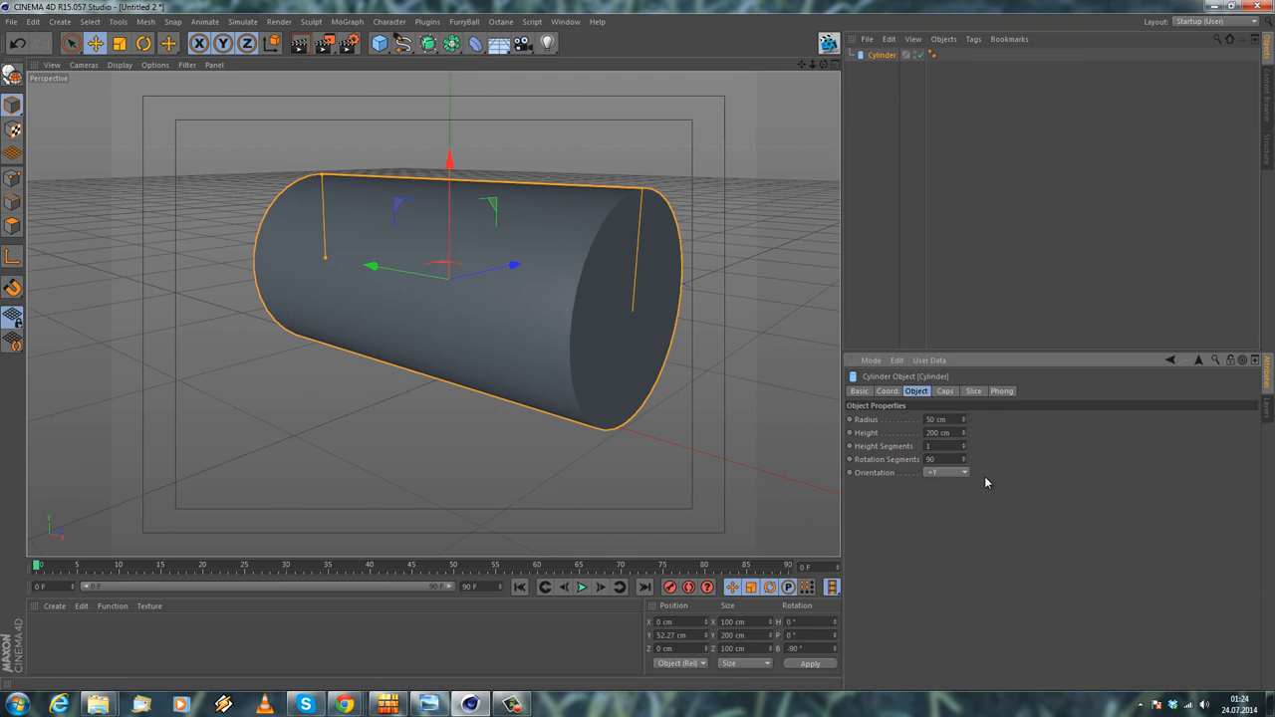
Switch the viewport display to Gouraud Shading (Lines) and convert the cylinder into an editable polygon object
{"action": "left_click", "coordinate": [120, 65]}
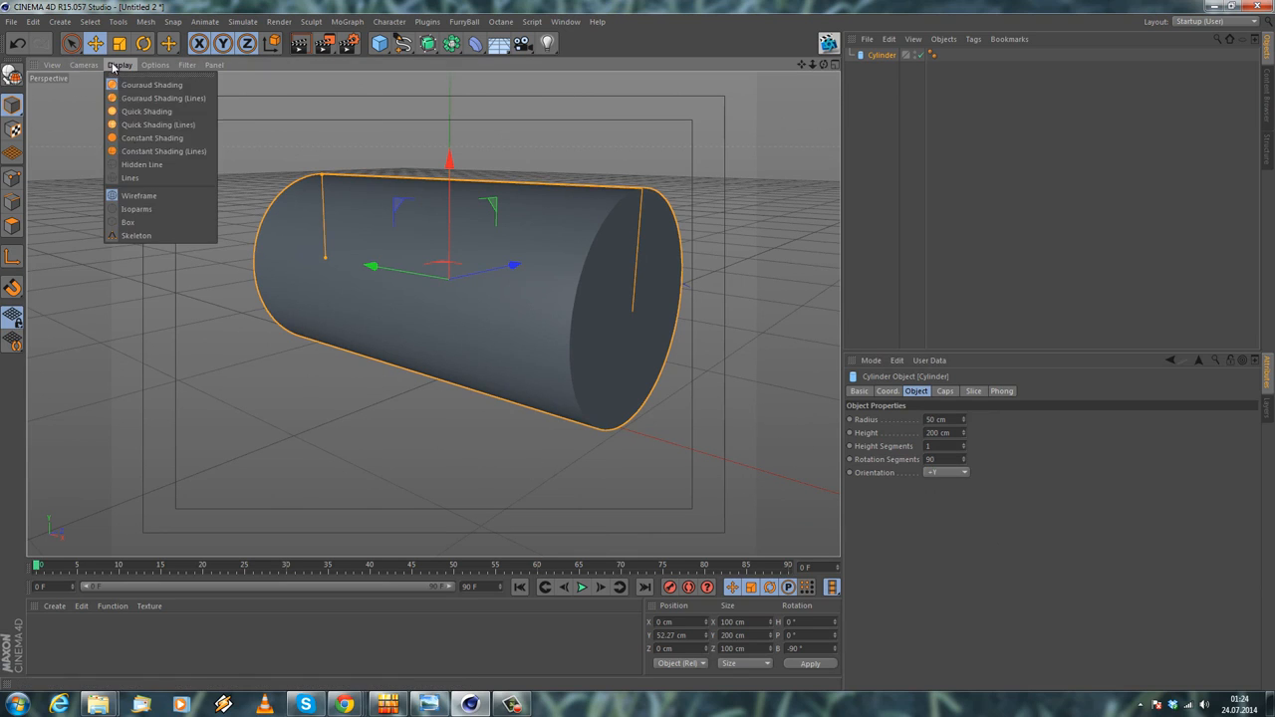
{"action": "left_click", "coordinate": [167, 99]}
{"action": "mouse_move", "coordinate": [398, 208]}
{"action": "left_mouse_down", "text": "alt"}
{"action": "mouse_move", "coordinate": [455, 319]}
{"action": "mouse_move", "coordinate": [584, 245]}
{"action": "mouse_move", "coordinate": [532, 342]}
{"action": "mouse_move", "coordinate": [533, 235]}
{"action": "mouse_move", "coordinate": [447, 230]}
{"action": "left_mouse_up", "text": "alt"}
{"action": "key", "text": "c"}
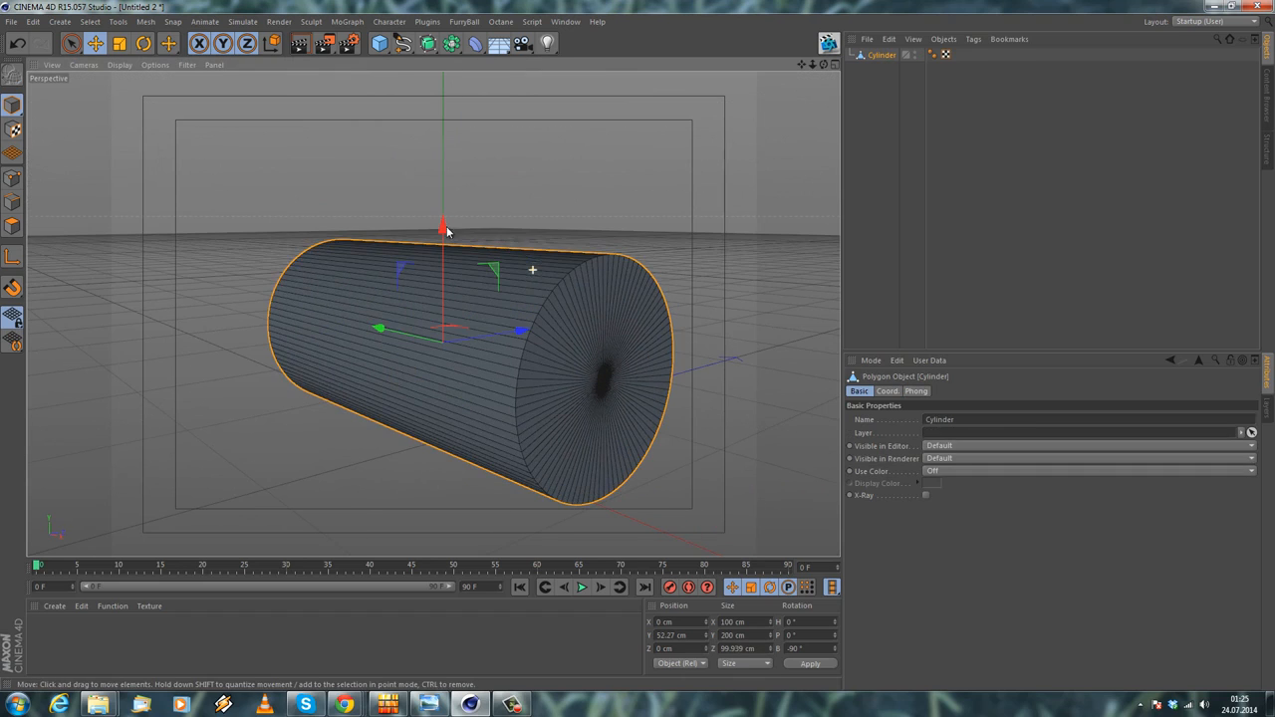
Run Optimize on all of the cylinder's points and clear the point selection
{"action": "left_click", "coordinate": [12, 178]}
{"action": "key", "text": "ctrl+a"}
{"action": "left_click", "coordinate": [287, 214]}
{"action": "right_click", "coordinate": [176, 200]}
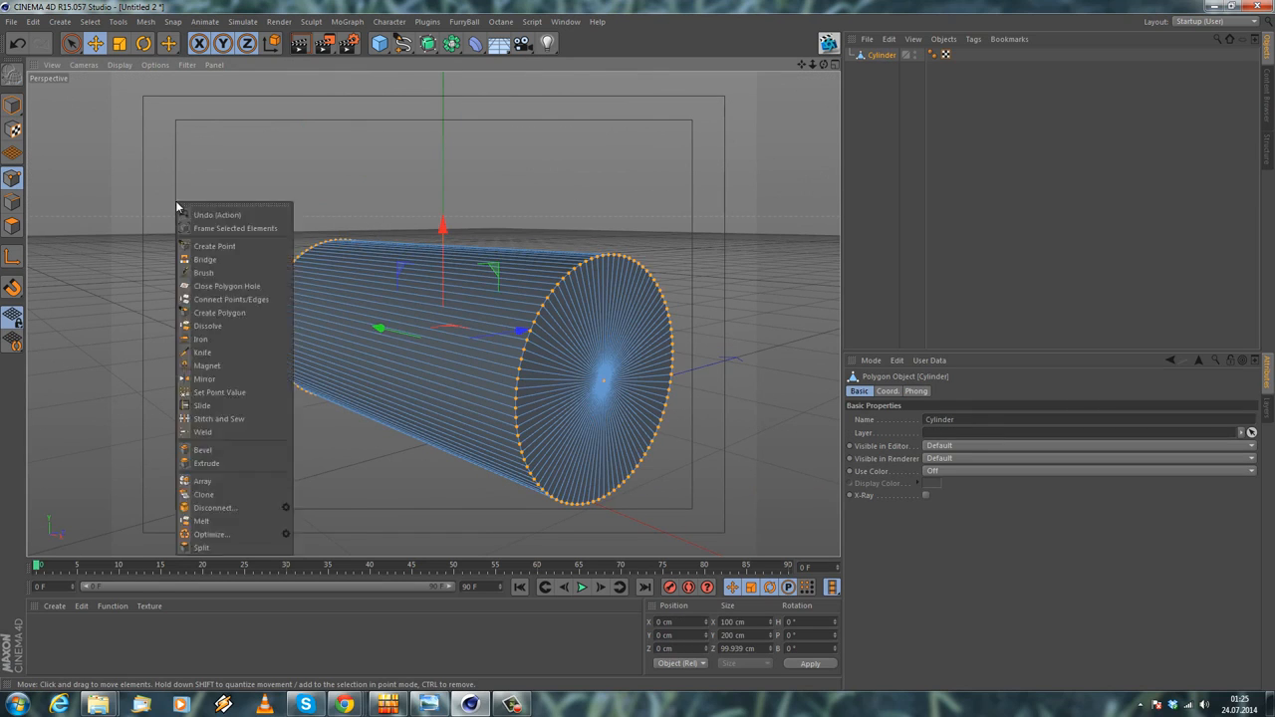
{"action": "left_click", "coordinate": [227, 526]}
{"action": "left_click_drag", "start_coordinate": [168, 533], "coordinate": [527, 347], "text": "alt"}
{"action": "left_click", "coordinate": [570, 377]}
{"action": "left_click", "coordinate": [89, 21]}
{"action": "left_click", "coordinate": [650, 370]}
{"action": "left_click_drag", "start_coordinate": [556, 368], "coordinate": [375, 249], "text": "alt"}
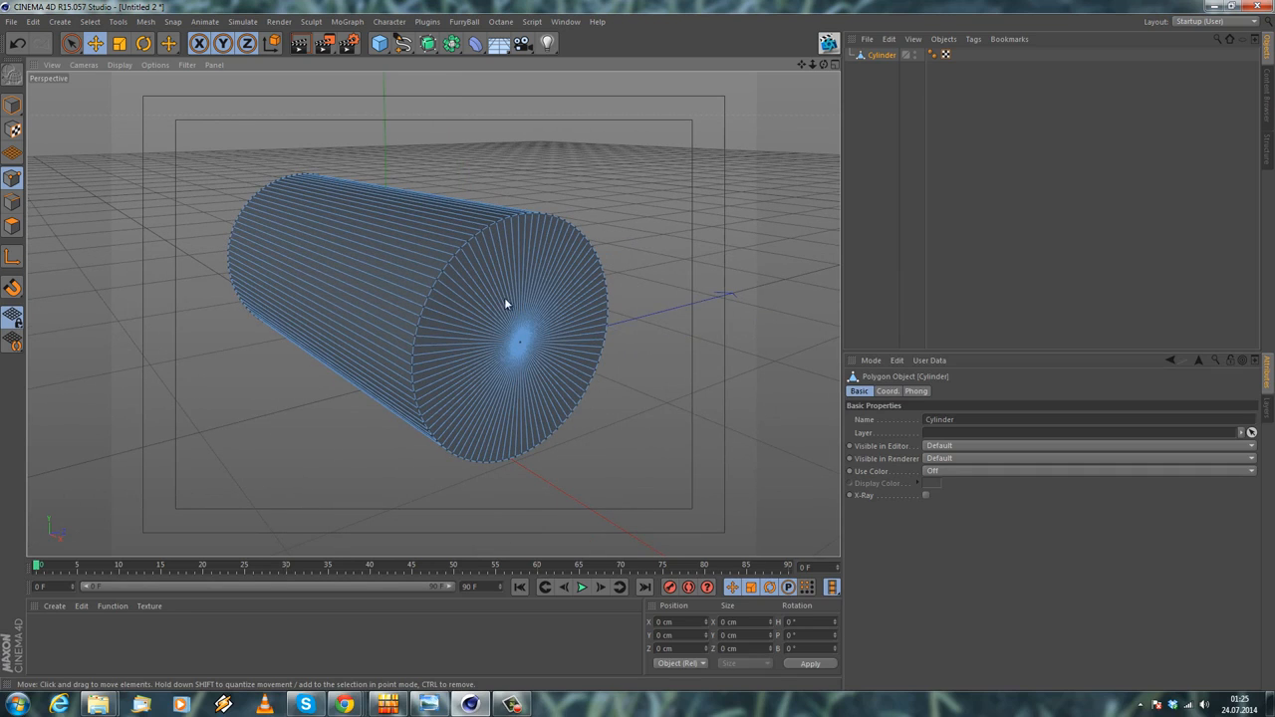
Examine the earphone reference image in the browser beside the cylinder to compare their shapes
{"action": "left_click_drag", "start_coordinate": [411, 288], "coordinate": [547, 351], "text": "alt"}
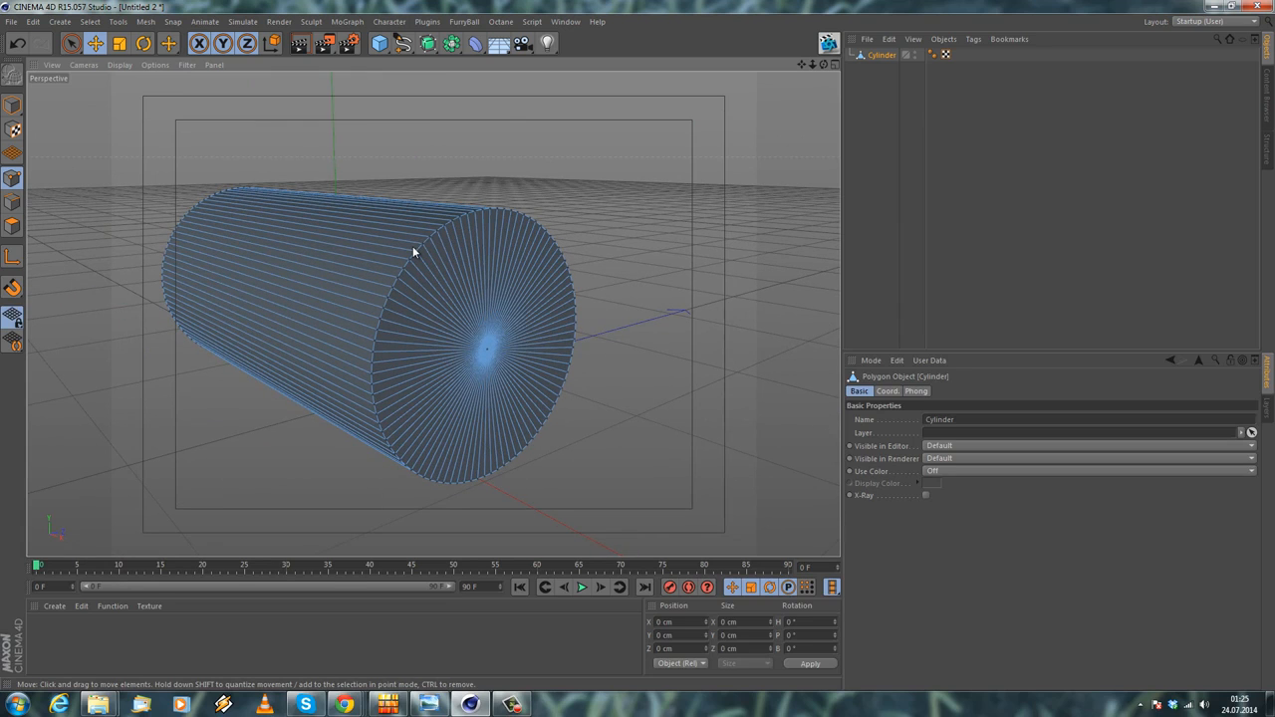
{"action": "left_click_drag", "start_coordinate": [281, 261], "coordinate": [431, 265], "text": "alt"}
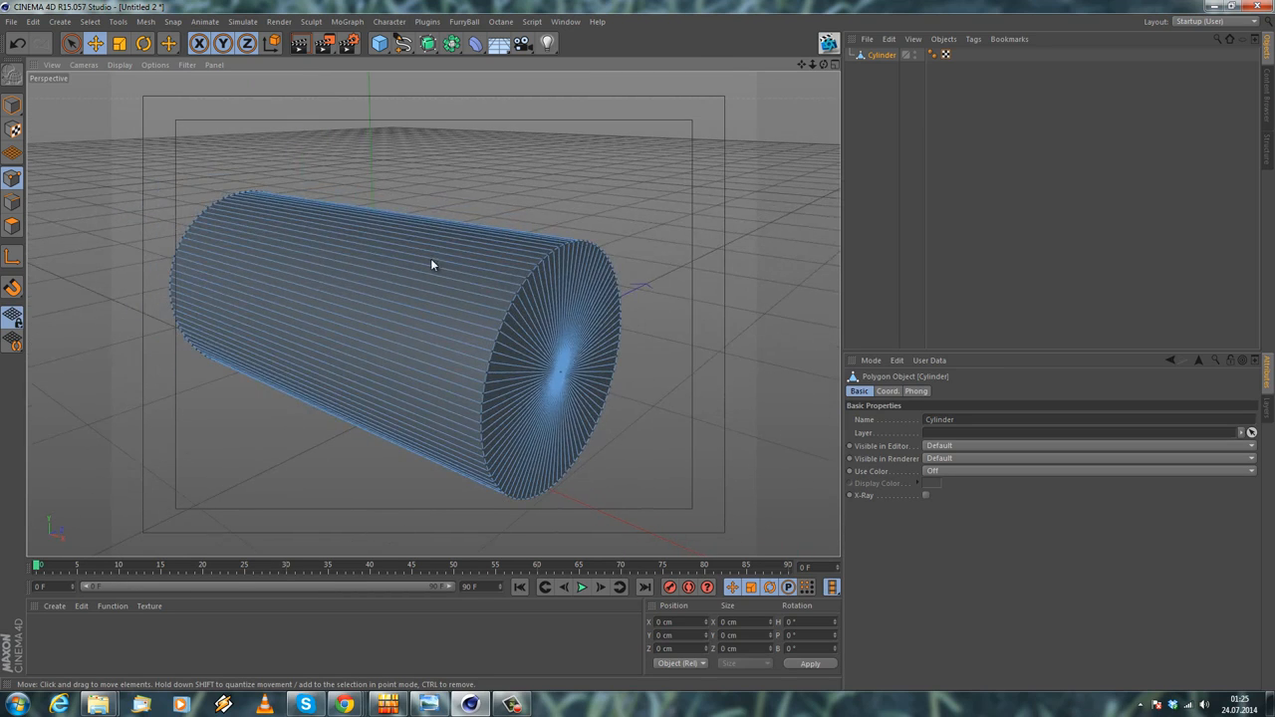
{"action": "left_click", "coordinate": [524, 158]}
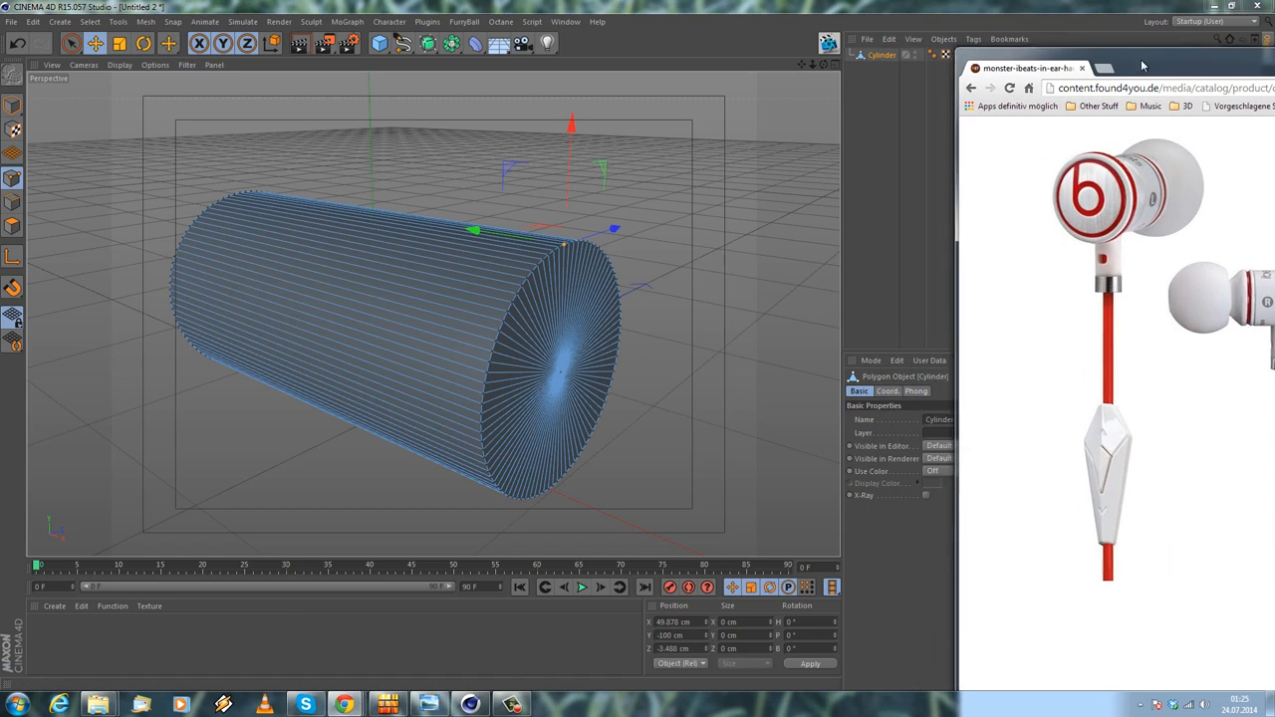
{"action": "left_click_drag", "start_coordinate": [591, 276], "coordinate": [613, 280], "text": "alt"}
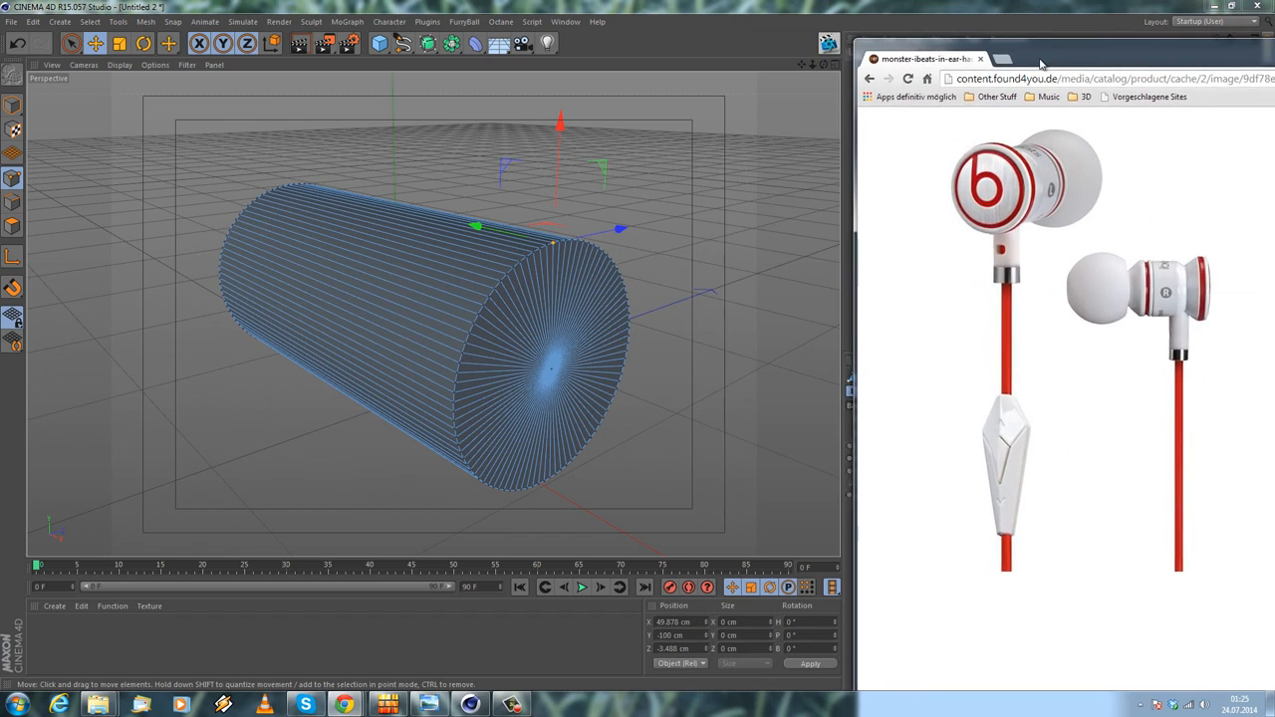
{"action": "left_click_drag", "start_coordinate": [630, 294], "coordinate": [597, 304], "text": "alt"}
{"action": "left_click", "coordinate": [1231, 5]}
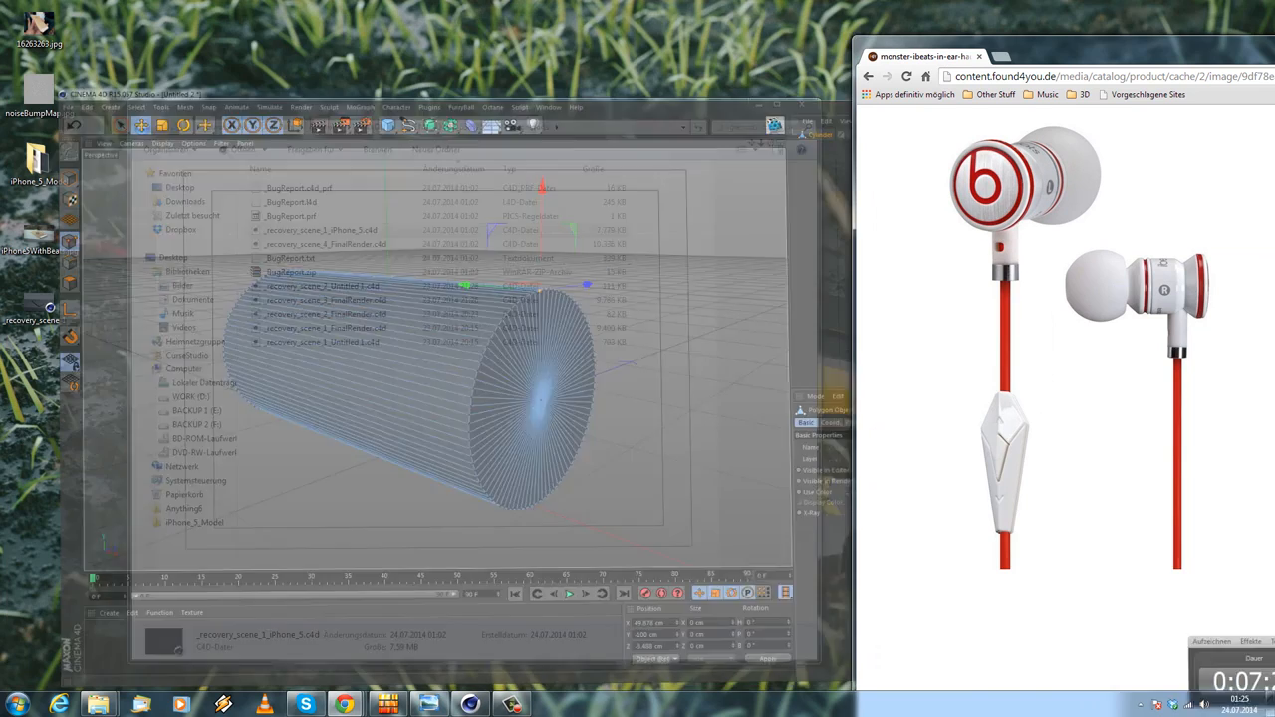
{"action": "left_click", "coordinate": [470, 704]}
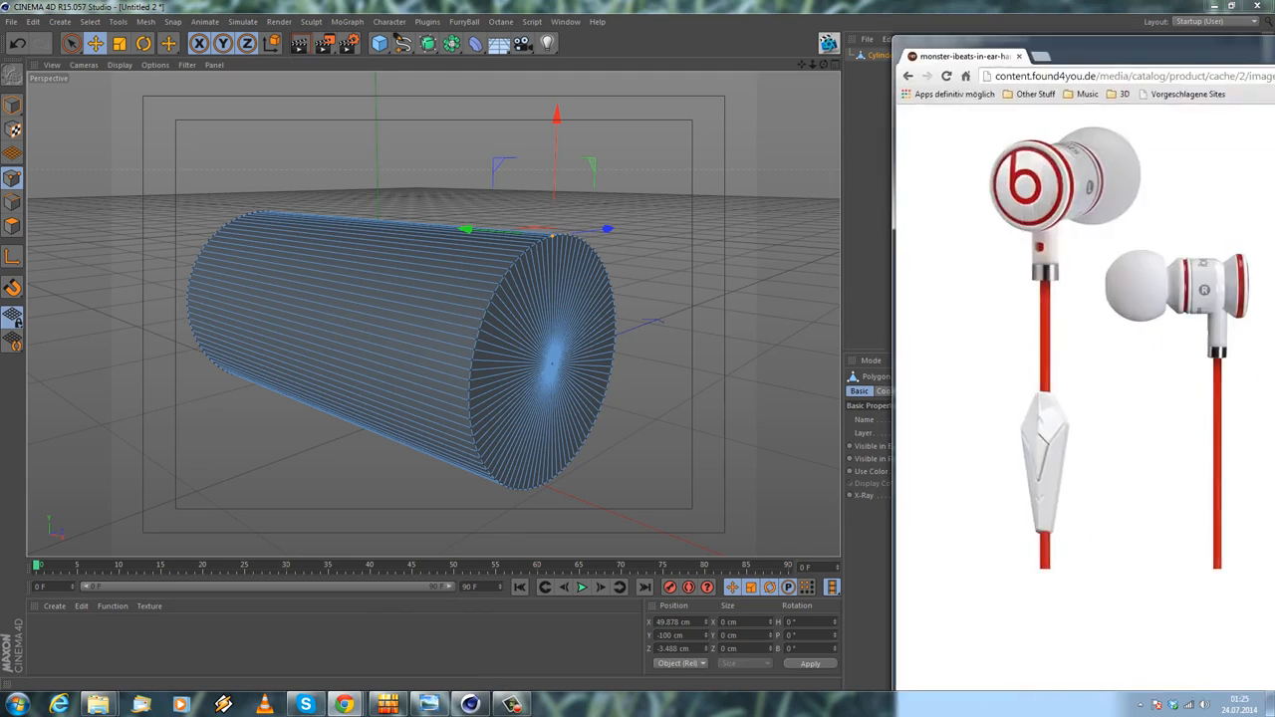
{"action": "left_click", "coordinate": [336, 395]}
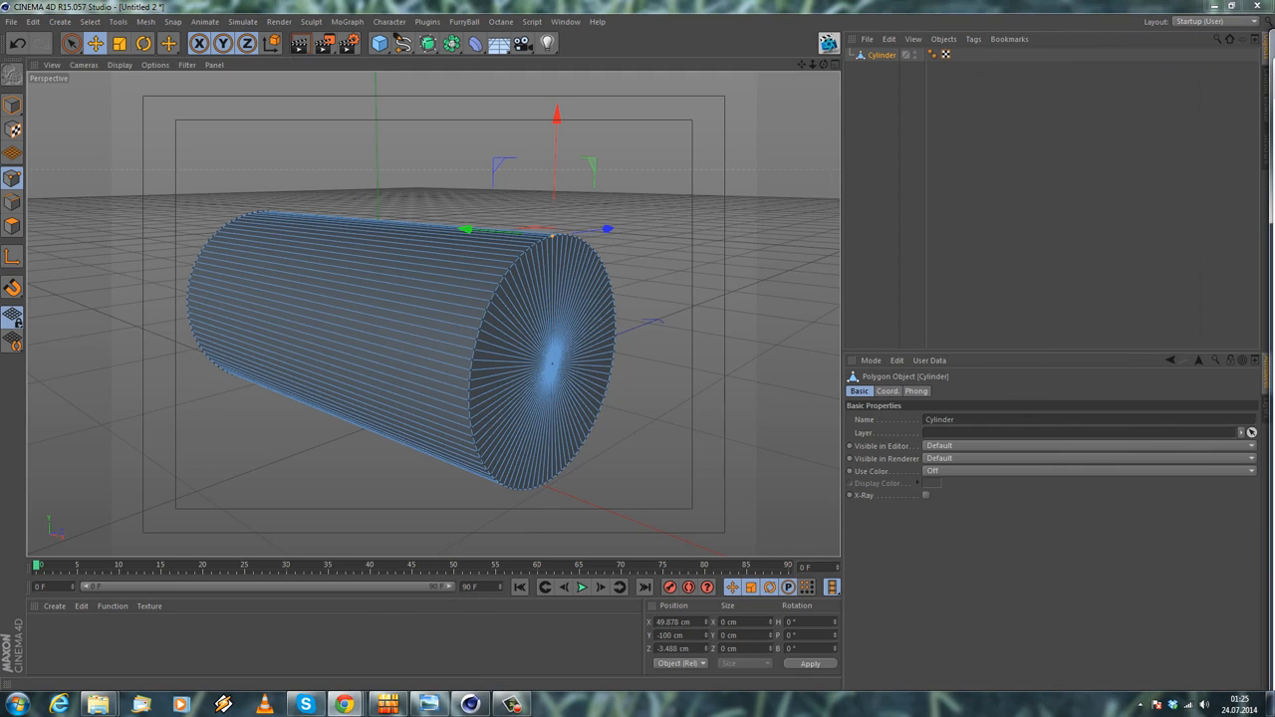
Activate the Knife tool in Loop mode for cutting the cylinder's front cap
{"action": "left_click_drag", "start_coordinate": [561, 381], "coordinate": [293, 136], "text": "alt"}
{"action": "right_click", "coordinate": [293, 137]}
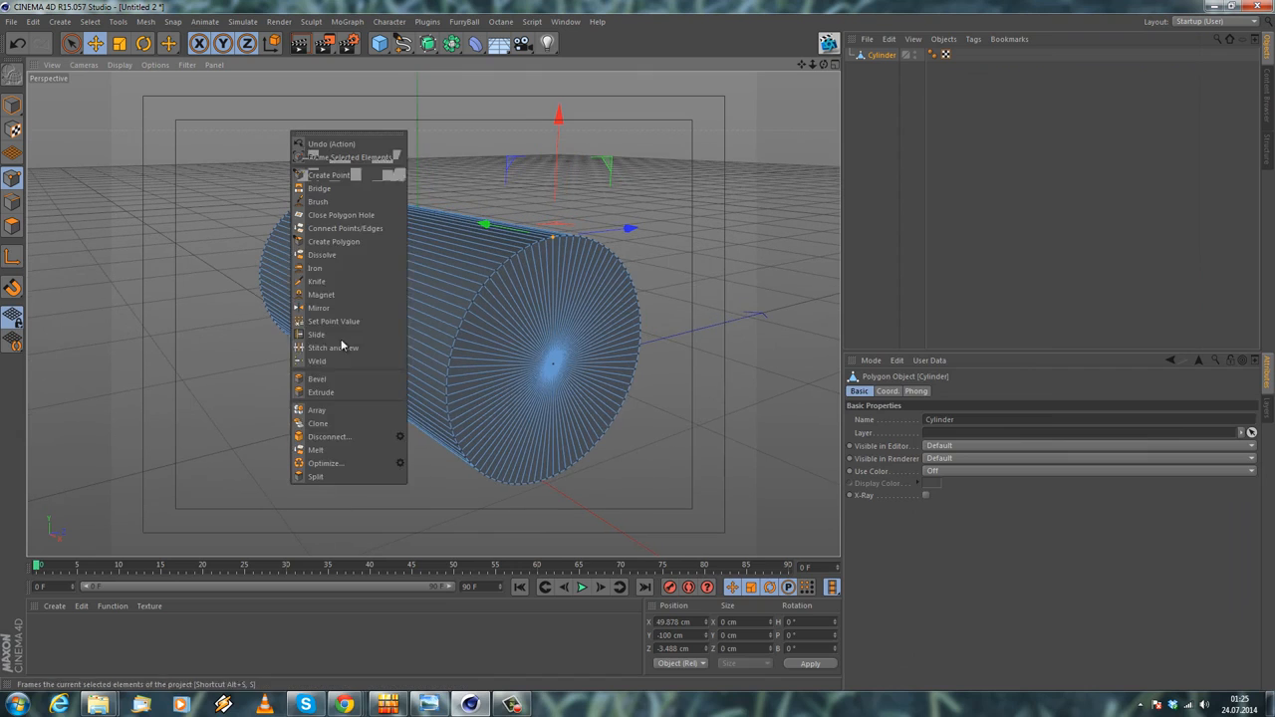
{"action": "left_click", "coordinate": [334, 291]}
{"action": "scroll", "coordinate": [568, 297], "scroll_direction": "up", "scroll_amount": 5}
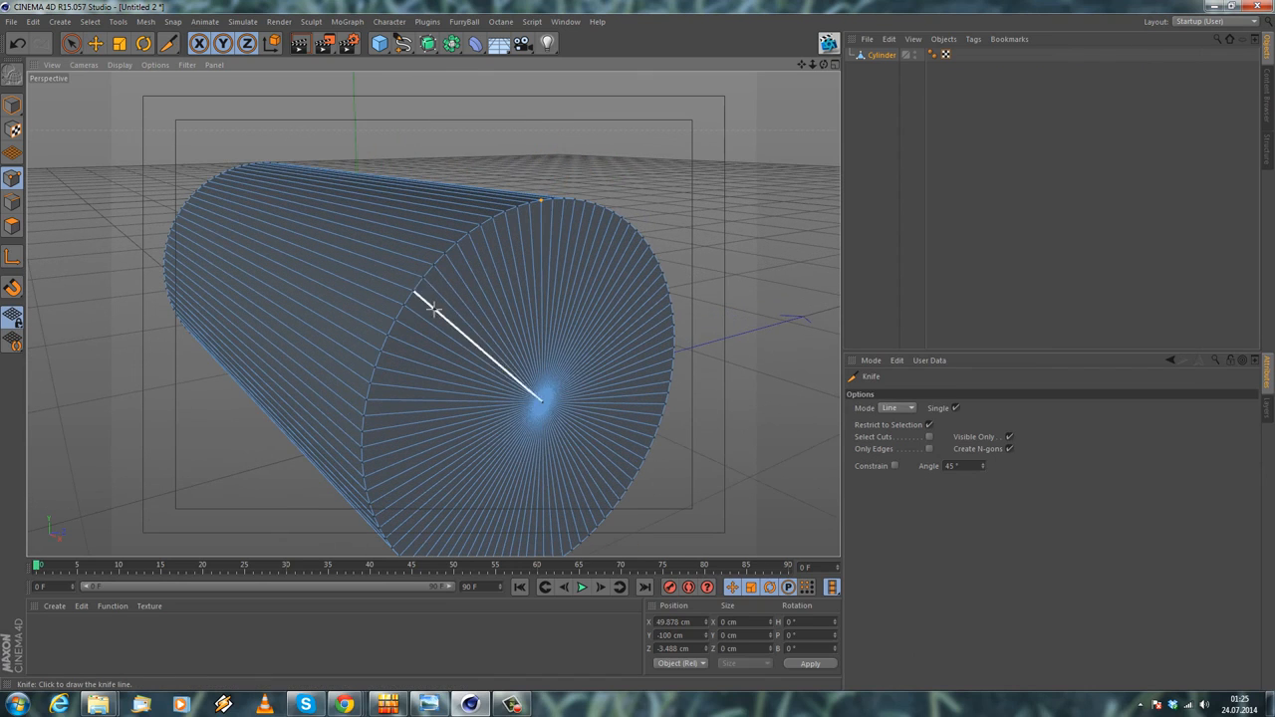
{"action": "scroll", "coordinate": [714, 268], "scroll_direction": "down", "scroll_amount": 3}
{"action": "scroll", "coordinate": [714, 270], "scroll_direction": "up", "scroll_amount": 2}
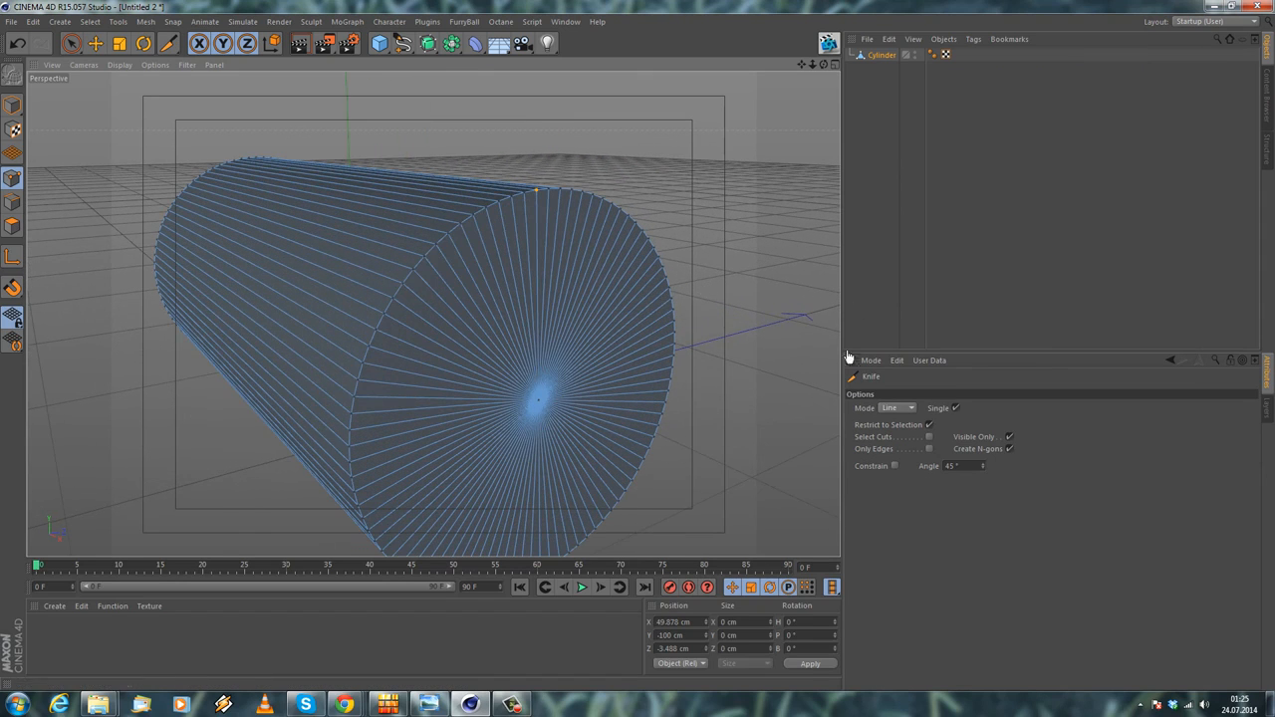
{"action": "left_click", "coordinate": [890, 409]}
{"action": "left_click", "coordinate": [892, 462]}
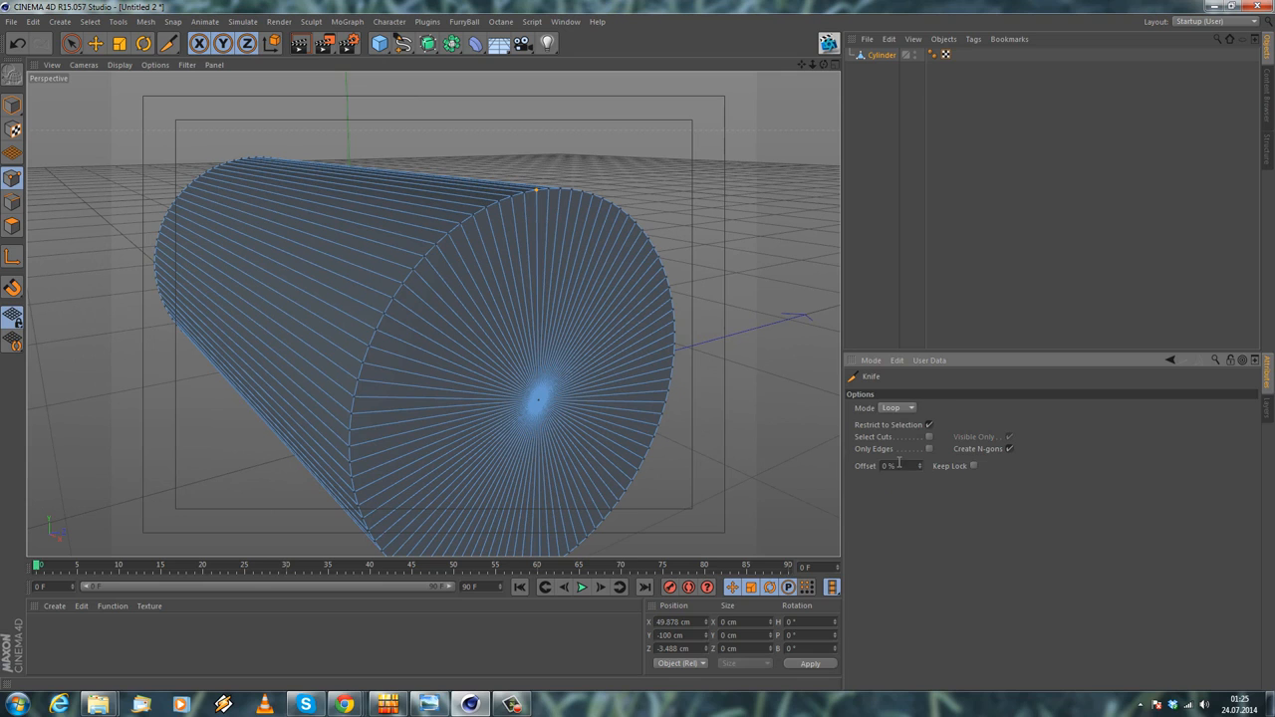
{"action": "right_click", "coordinate": [616, 169]}
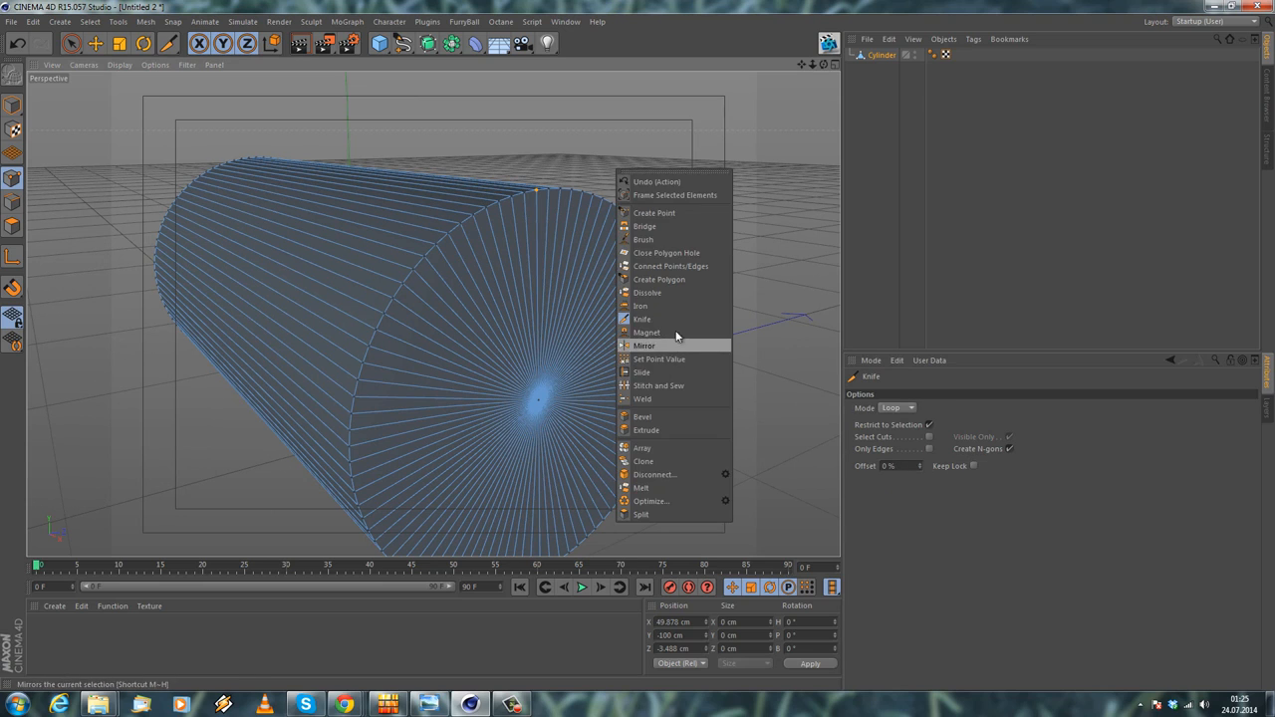
{"action": "left_click", "coordinate": [715, 317]}
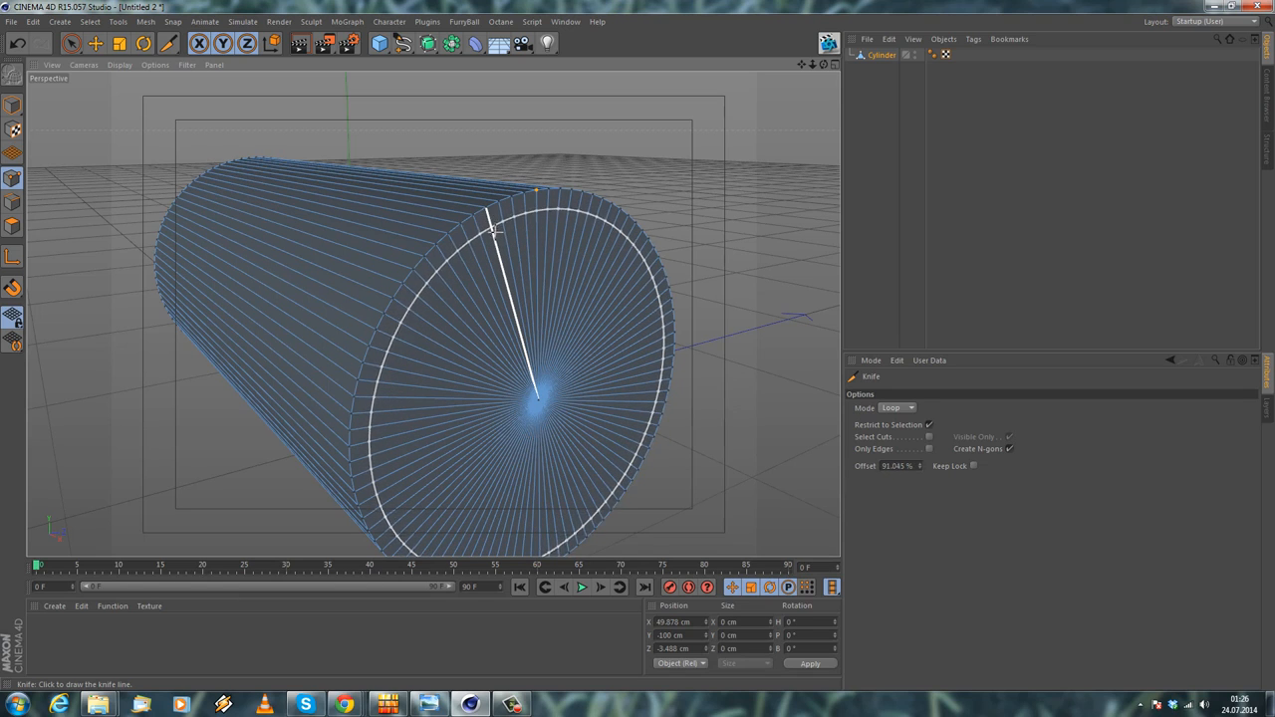
Cut a loop around the cylinder's front cap near its rim and set its offset to 93%
{"action": "left_click_drag", "start_coordinate": [464, 216], "coordinate": [510, 214], "text": "alt"}
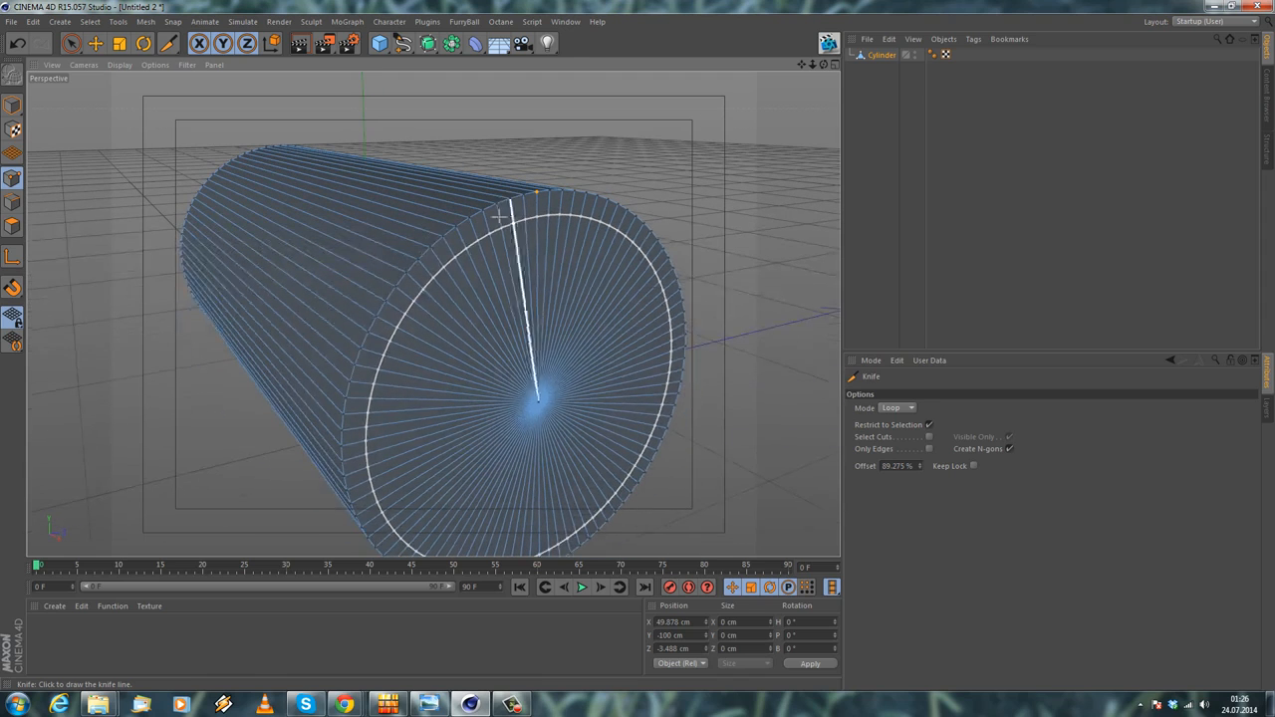
{"action": "left_click", "coordinate": [881, 465]}
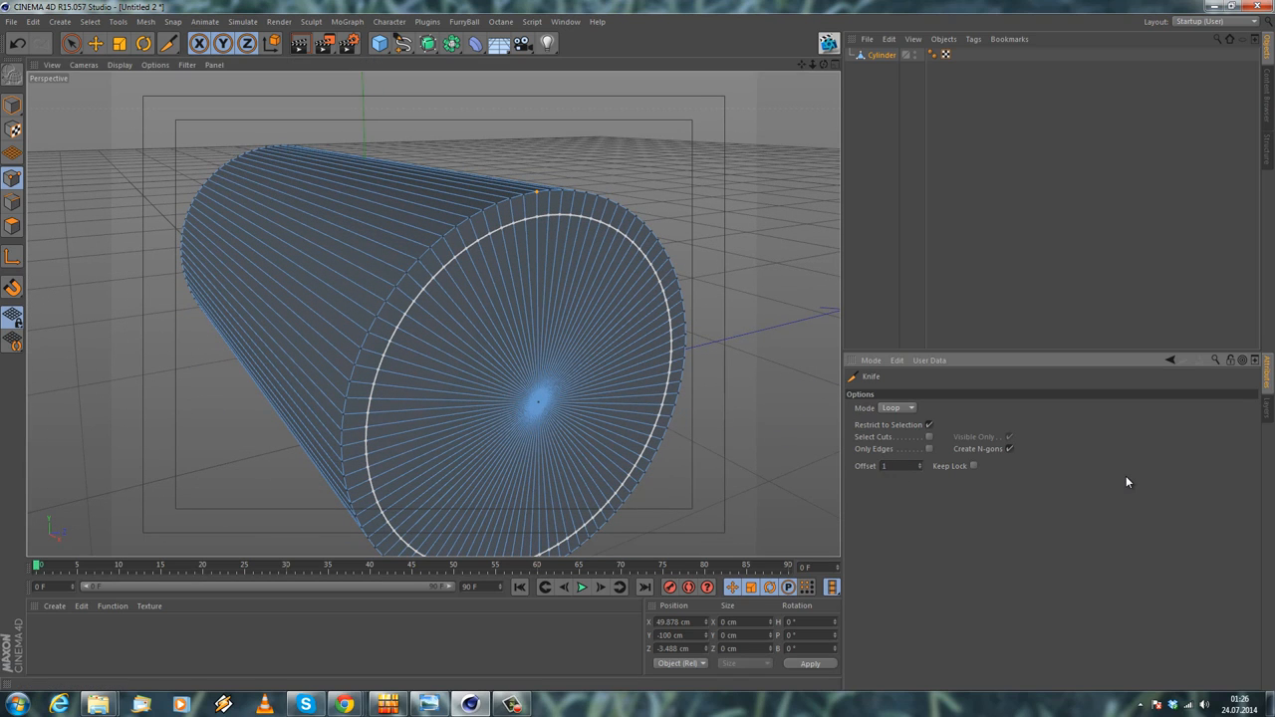
{"action": "type", "text": "5"}
{"action": "key", "text": "Return"}
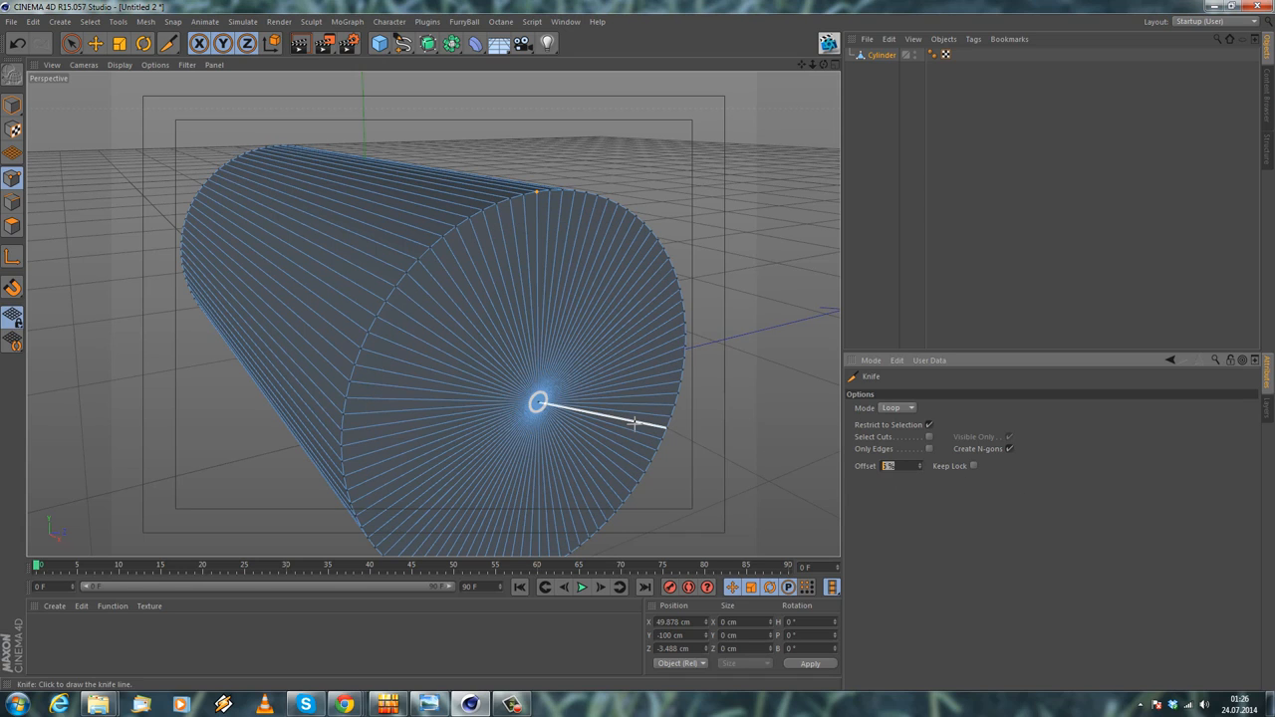
{"action": "type", "text": "95"}
{"action": "key", "text": "Return"}
{"action": "left_click_drag", "start_coordinate": [528, 324], "coordinate": [533, 320], "text": "alt"}
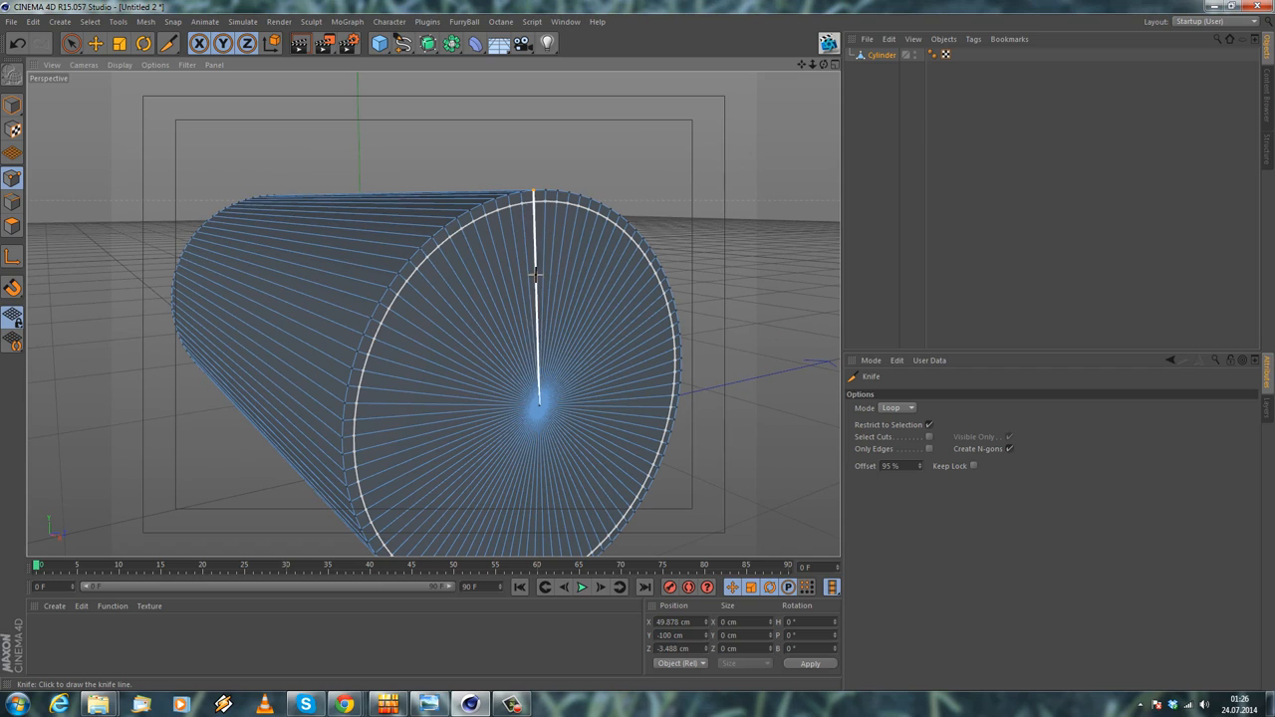
{"action": "left_click", "coordinate": [895, 467]}
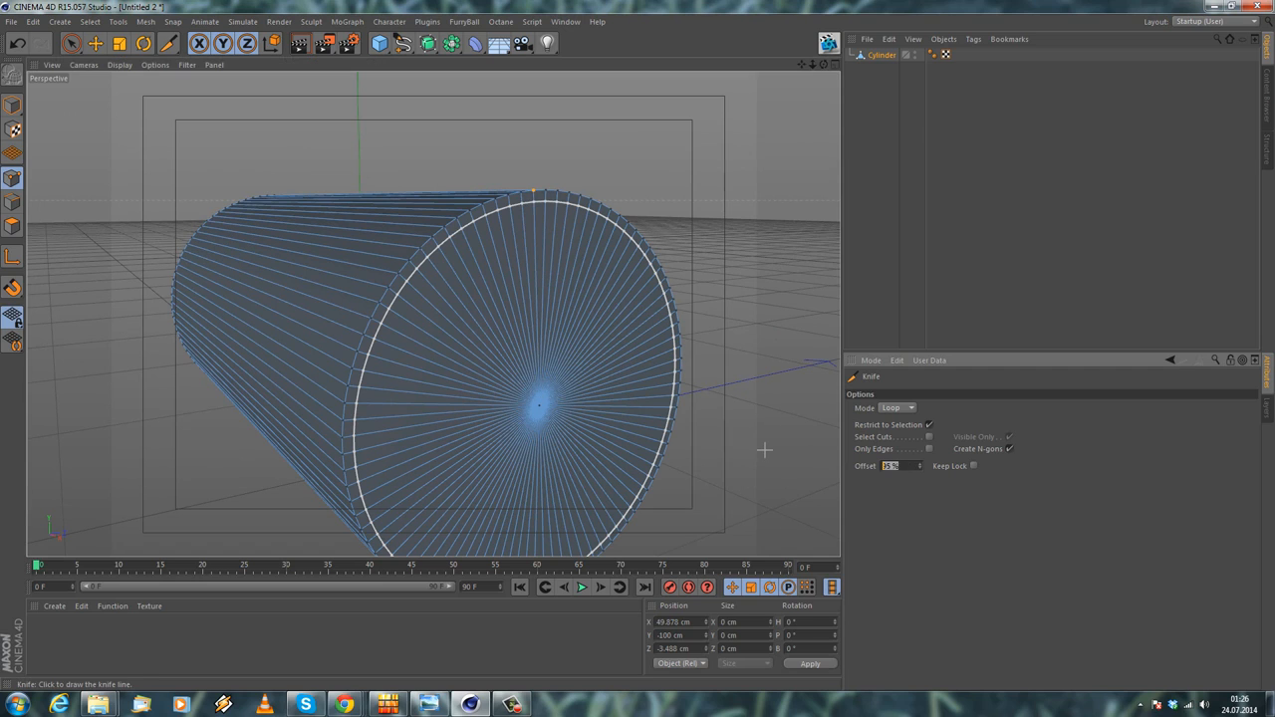
{"action": "type", "text": "93"}
{"action": "key", "text": "Return"}
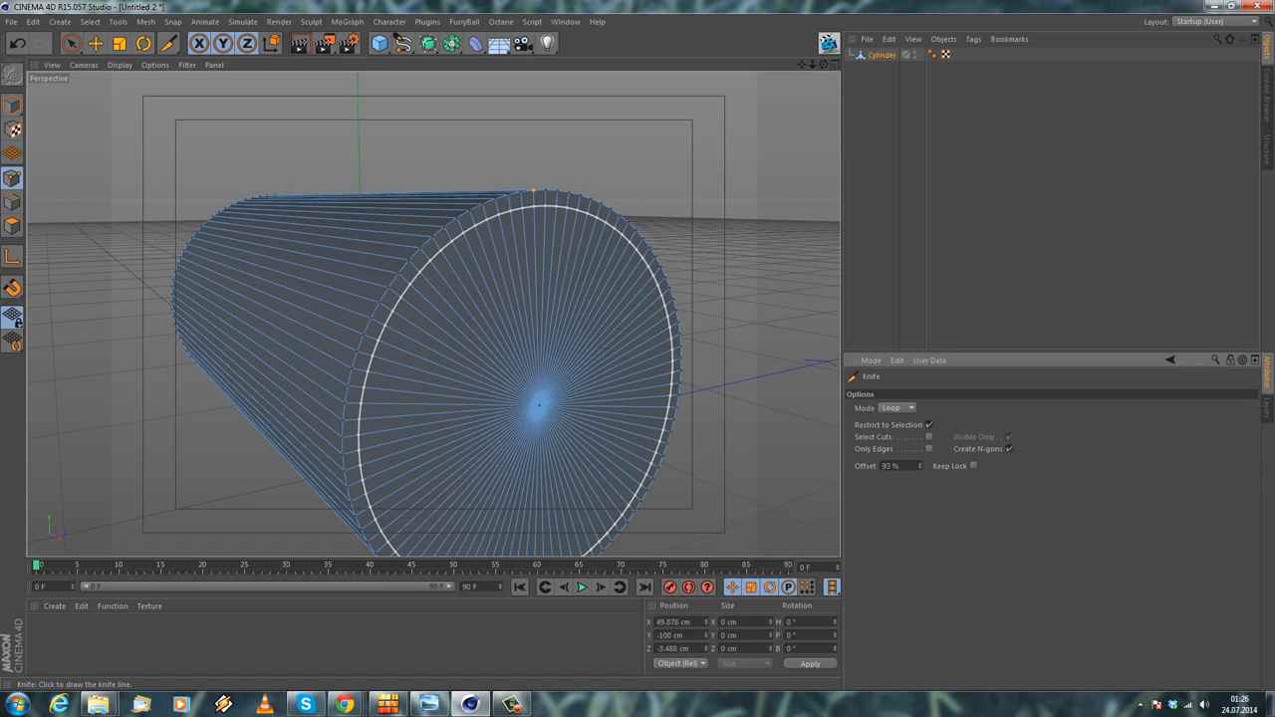
Cut a second loop just inside the first one on the front cap and set its offset to 94%
{"action": "left_click_drag", "start_coordinate": [478, 305], "coordinate": [429, 263], "text": "alt"}
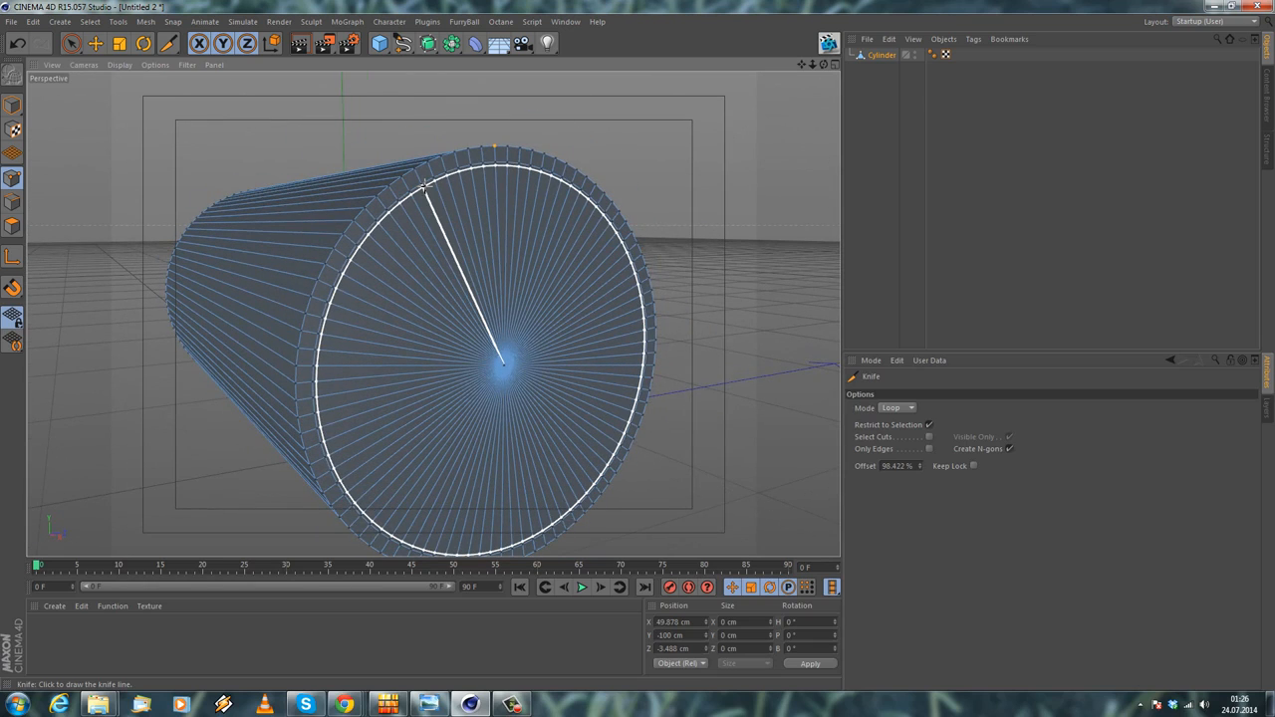
{"action": "left_click_drag", "start_coordinate": [423, 189], "coordinate": [422, 186], "text": "alt"}
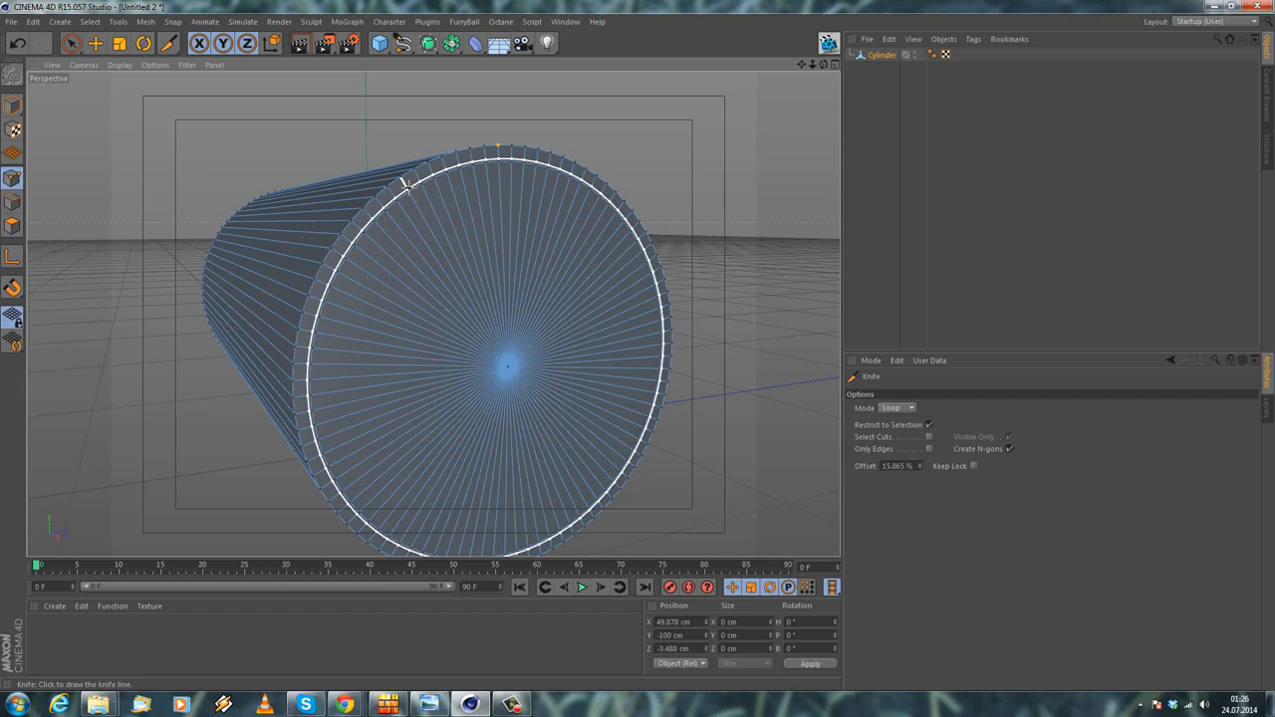
{"action": "left_click_drag", "start_coordinate": [404, 182], "coordinate": [414, 199]}
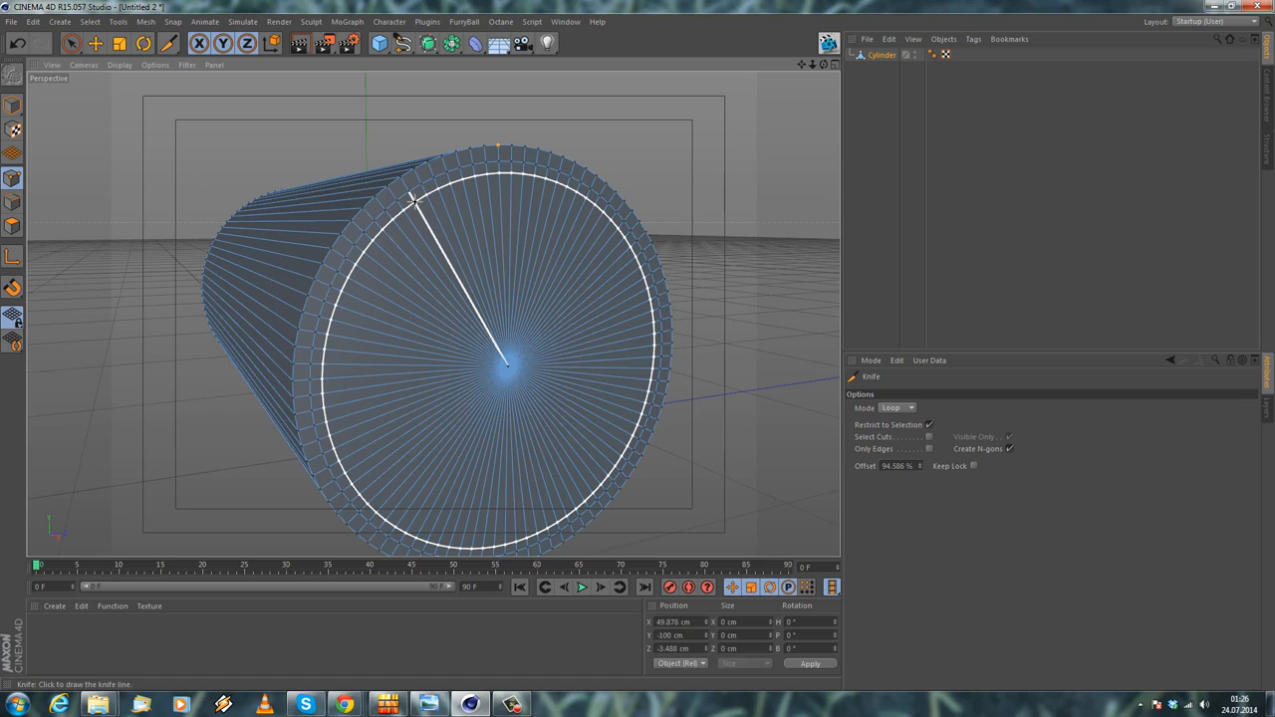
{"action": "left_click", "coordinate": [414, 201]}
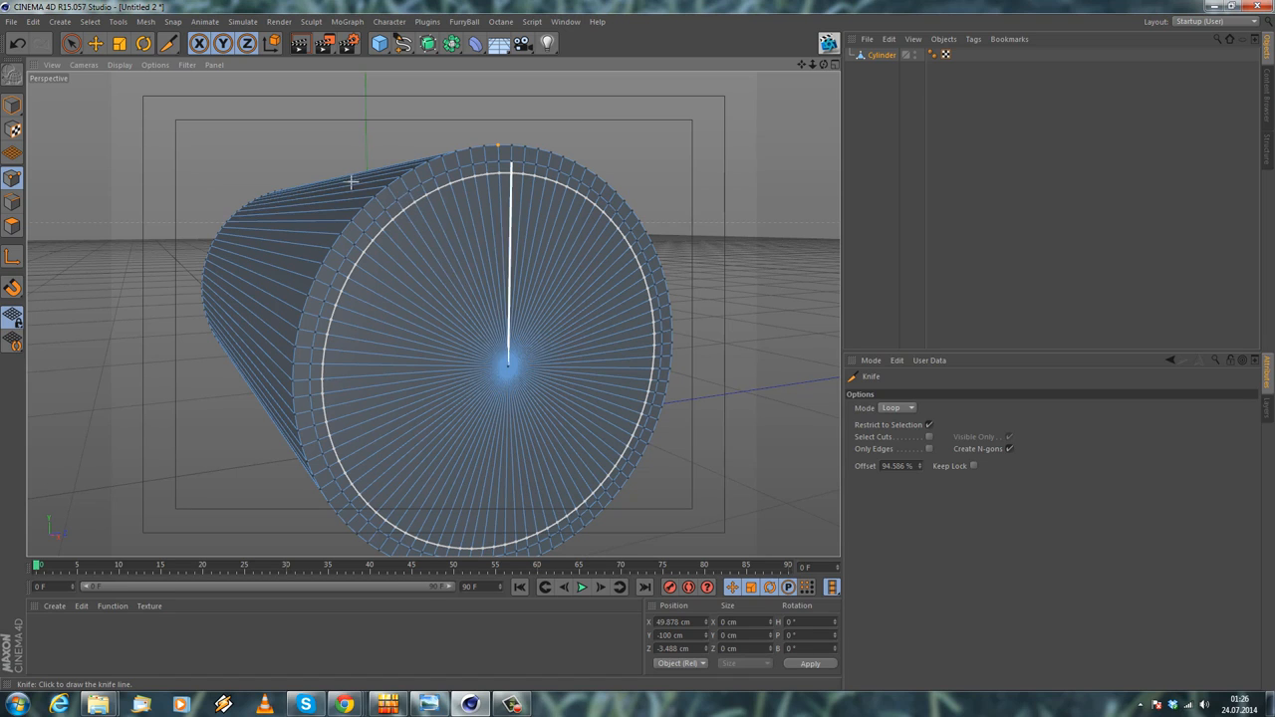
{"action": "left_click", "coordinate": [917, 465]}
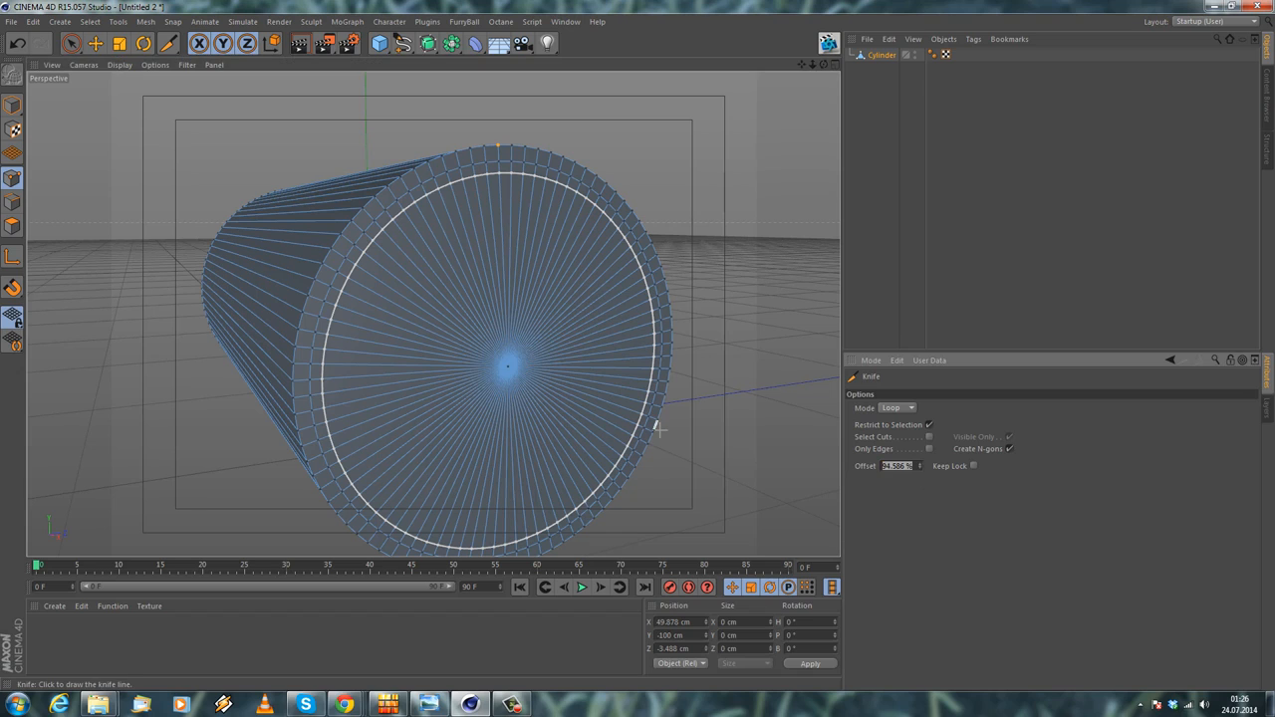
{"action": "key", "text": "Return"}
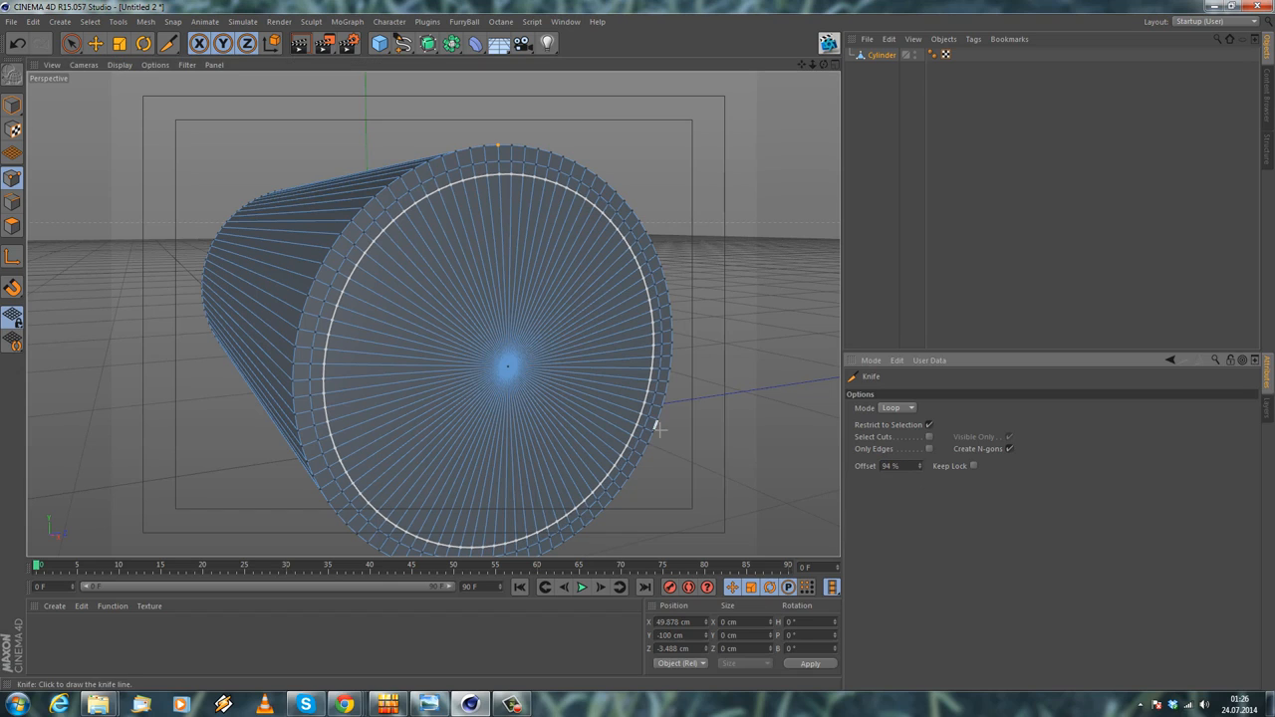
{"action": "left_click", "coordinate": [749, 428]}
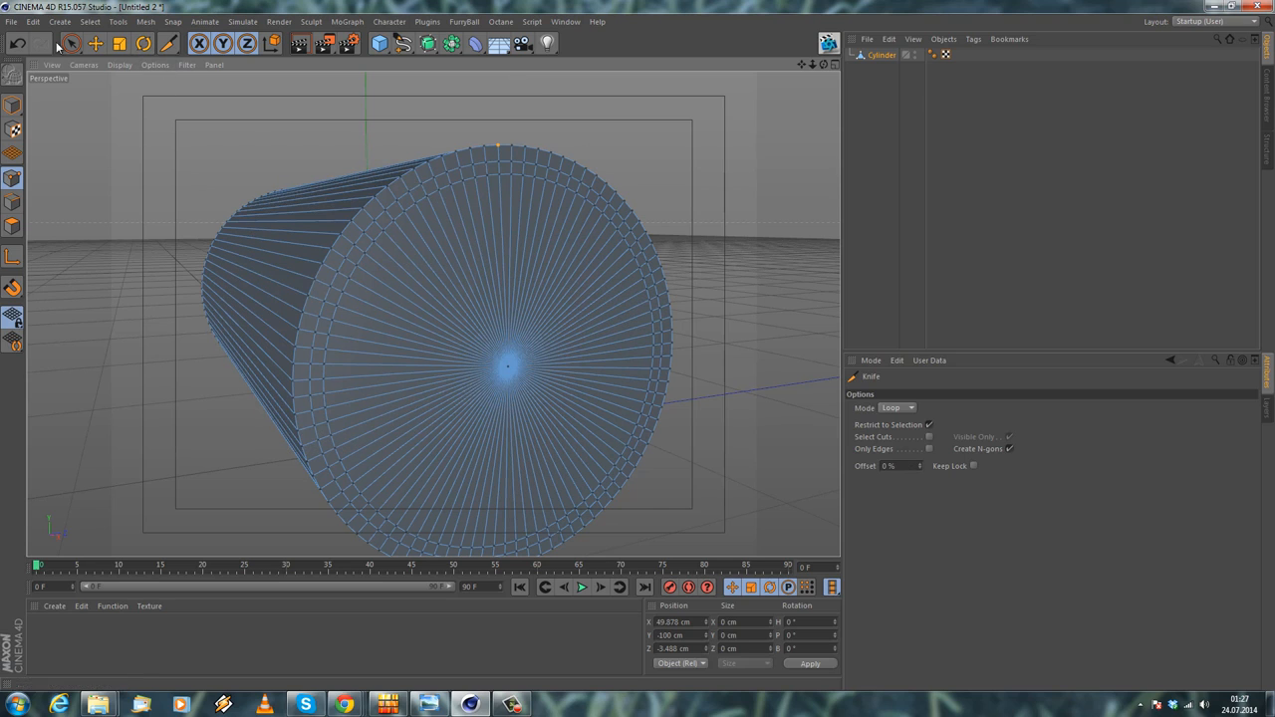
Loop-select all the cap polygons inside the innermost loop in polygon mode
{"action": "left_click", "coordinate": [90, 21]}
{"action": "left_click", "coordinate": [115, 110]}
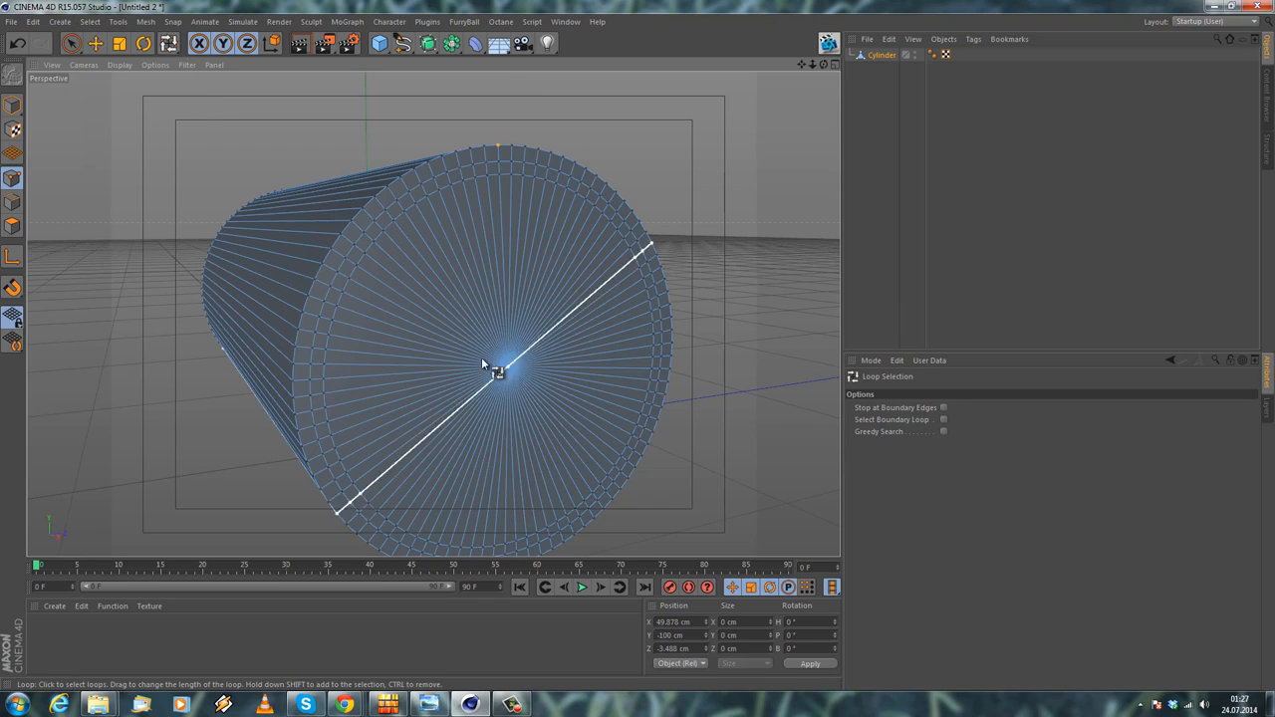
{"action": "left_click", "coordinate": [13, 226]}
{"action": "left_click", "coordinate": [525, 327]}
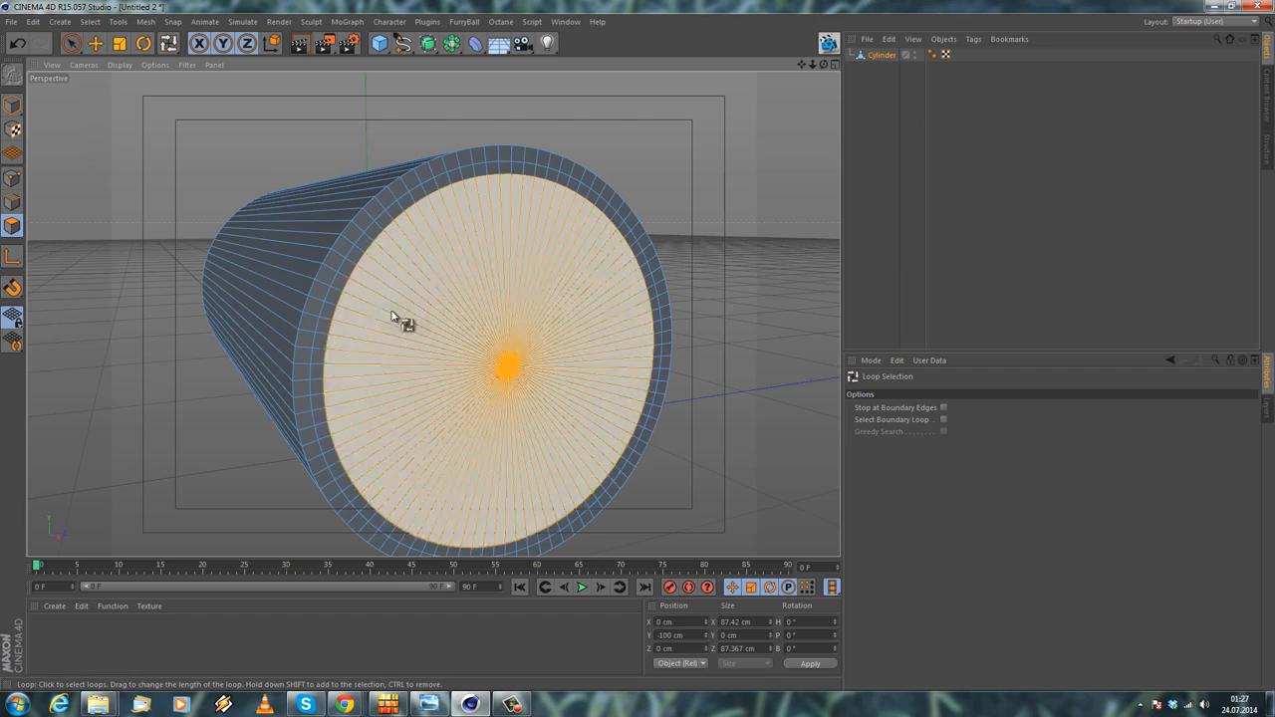
Extrude the selected cap polygons outward with an offset of 2 cm
{"action": "left_click_drag", "start_coordinate": [379, 303], "coordinate": [496, 319], "text": "alt"}
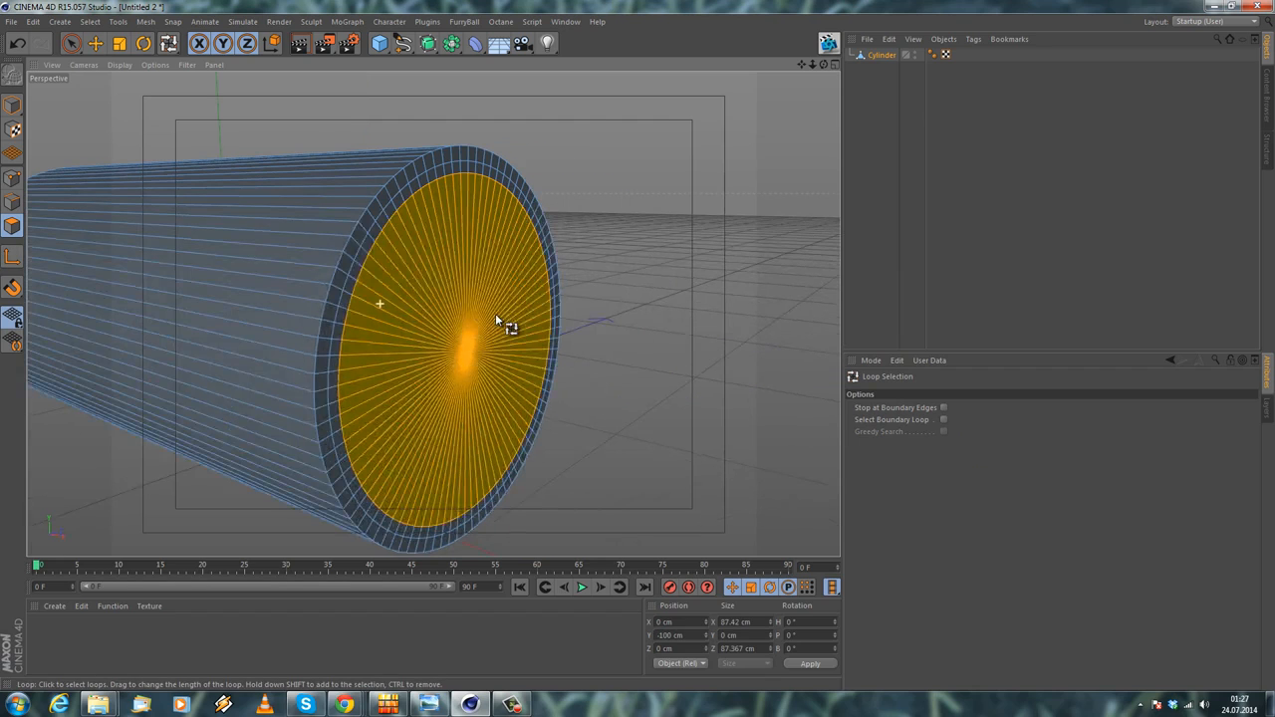
{"action": "right_click", "coordinate": [548, 178]}
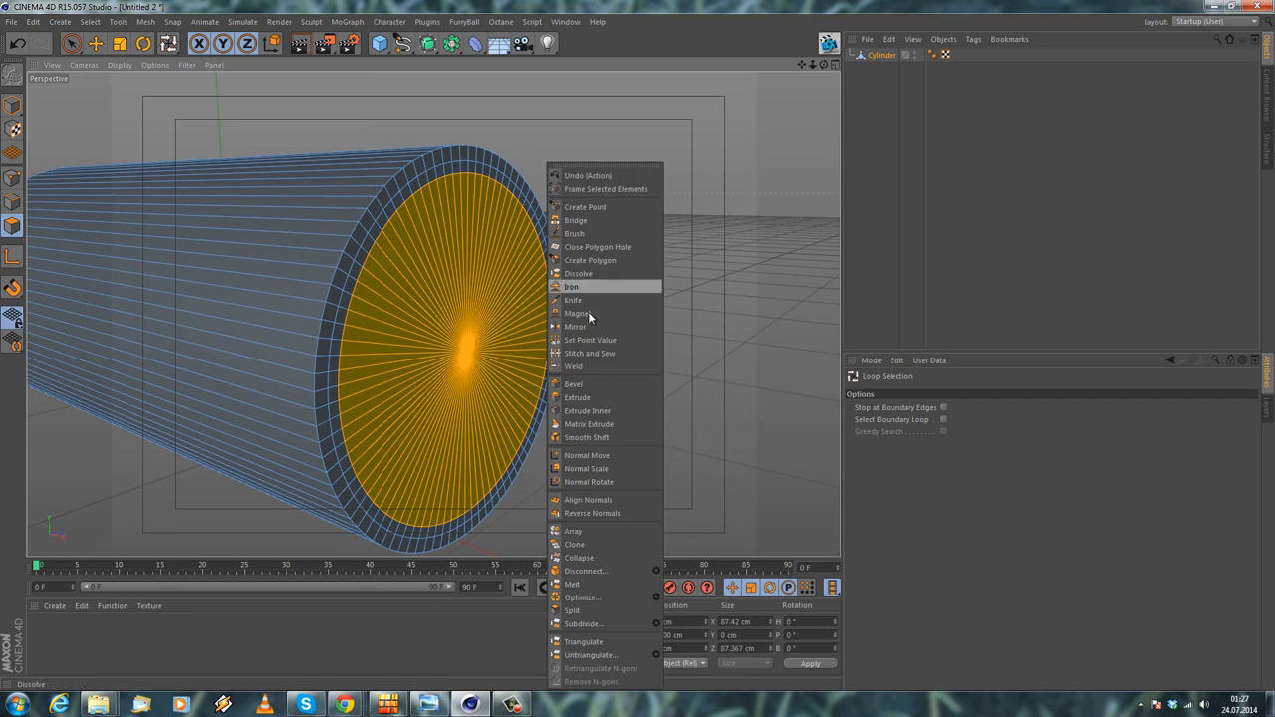
{"action": "left_click", "coordinate": [575, 399]}
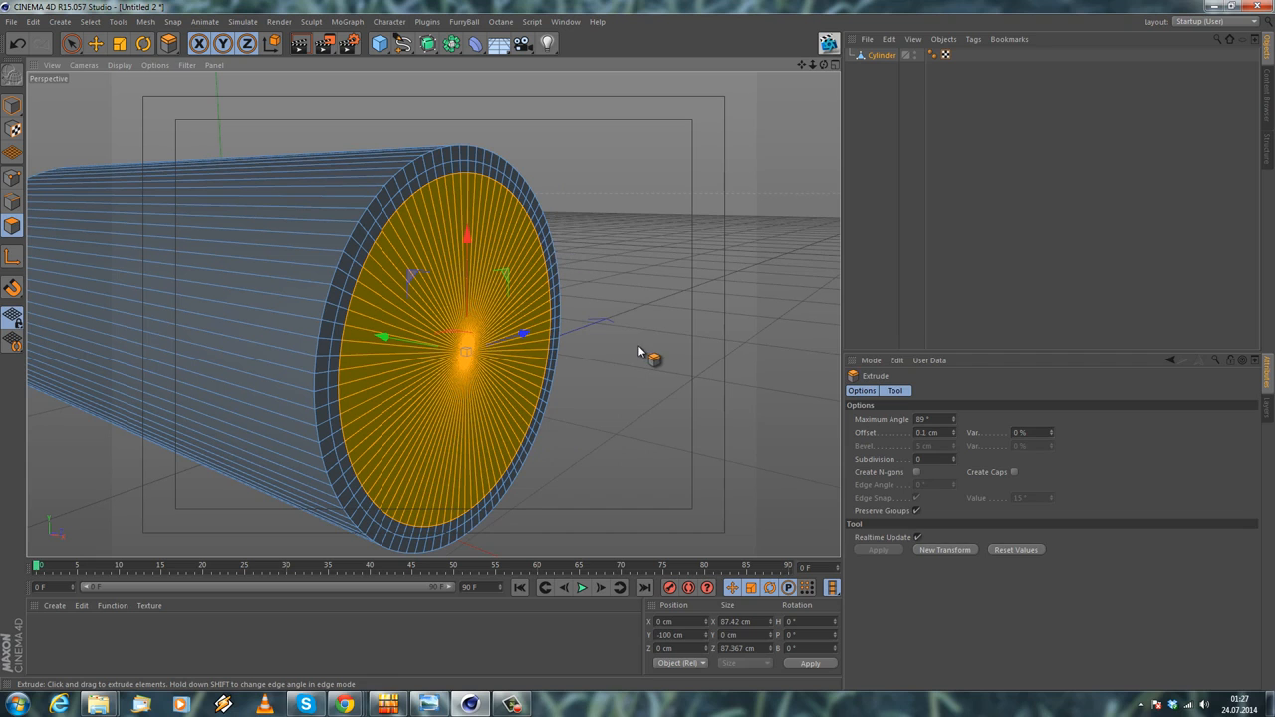
{"action": "left_click_drag", "start_coordinate": [639, 350], "coordinate": [638, 348]}
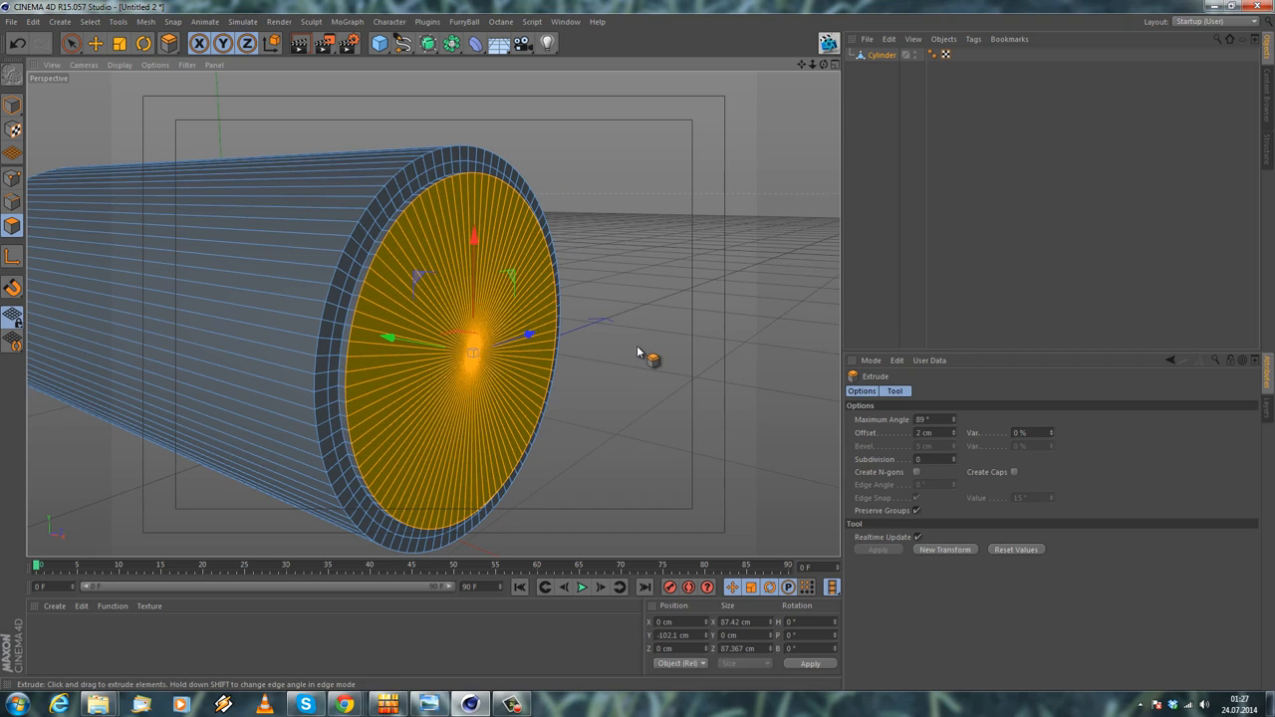
{"action": "mouse_move", "coordinate": [568, 268]}
{"action": "left_mouse_down", "text": "alt"}
{"action": "mouse_move", "coordinate": [601, 301]}
{"action": "mouse_move", "coordinate": [507, 291]}
{"action": "left_mouse_up", "text": "alt"}
{"action": "scroll", "coordinate": [507, 295], "scroll_direction": "up", "scroll_amount": 2}
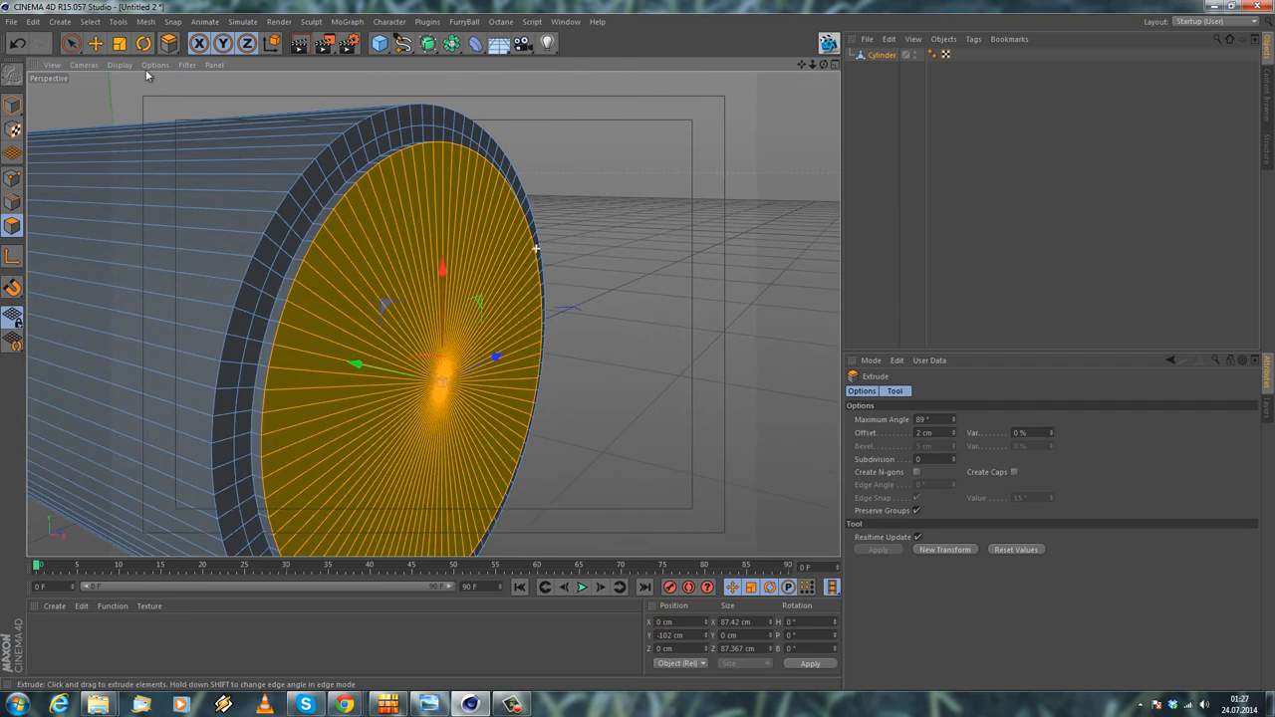
Select the centre point of the extruded cap in point mode with the Move tool
{"action": "left_click", "coordinate": [94, 43]}
{"action": "left_click", "coordinate": [12, 178]}
{"action": "mouse_move", "coordinate": [206, 262]}
{"action": "left_mouse_down", "text": "alt"}
{"action": "mouse_move", "coordinate": [435, 384]}
{"action": "mouse_move", "coordinate": [334, 377]}
{"action": "mouse_move", "coordinate": [346, 381]}
{"action": "left_mouse_up", "text": "alt"}
{"action": "left_click", "coordinate": [409, 397]}
{"action": "scroll", "coordinate": [441, 386], "scroll_direction": "down", "scroll_amount": 3}
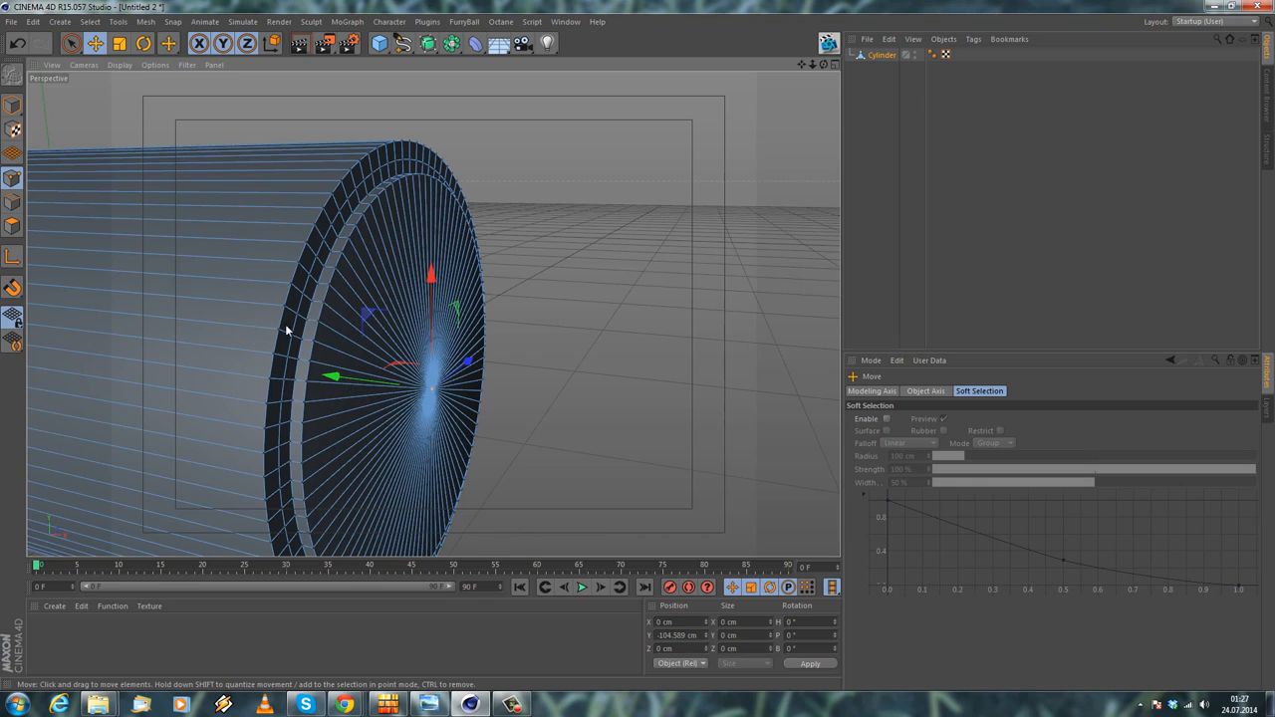
Try pulling the cap's centre point along its axis and undo the moves
{"action": "left_click", "coordinate": [17, 44]}
{"action": "left_click_drag", "start_coordinate": [332, 374], "coordinate": [367, 381]}
{"action": "left_click", "coordinate": [16, 44]}
{"action": "left_click", "coordinate": [15, 44]}
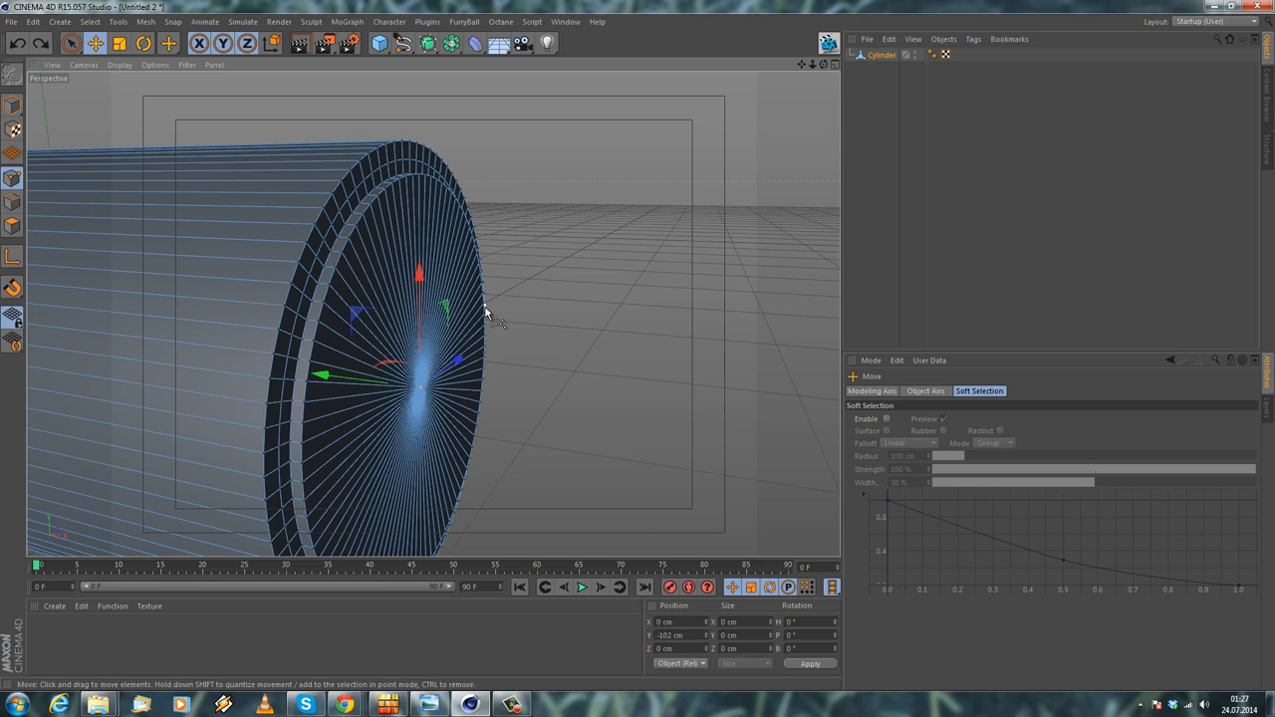
{"action": "key", "text": "ctrl+d"}
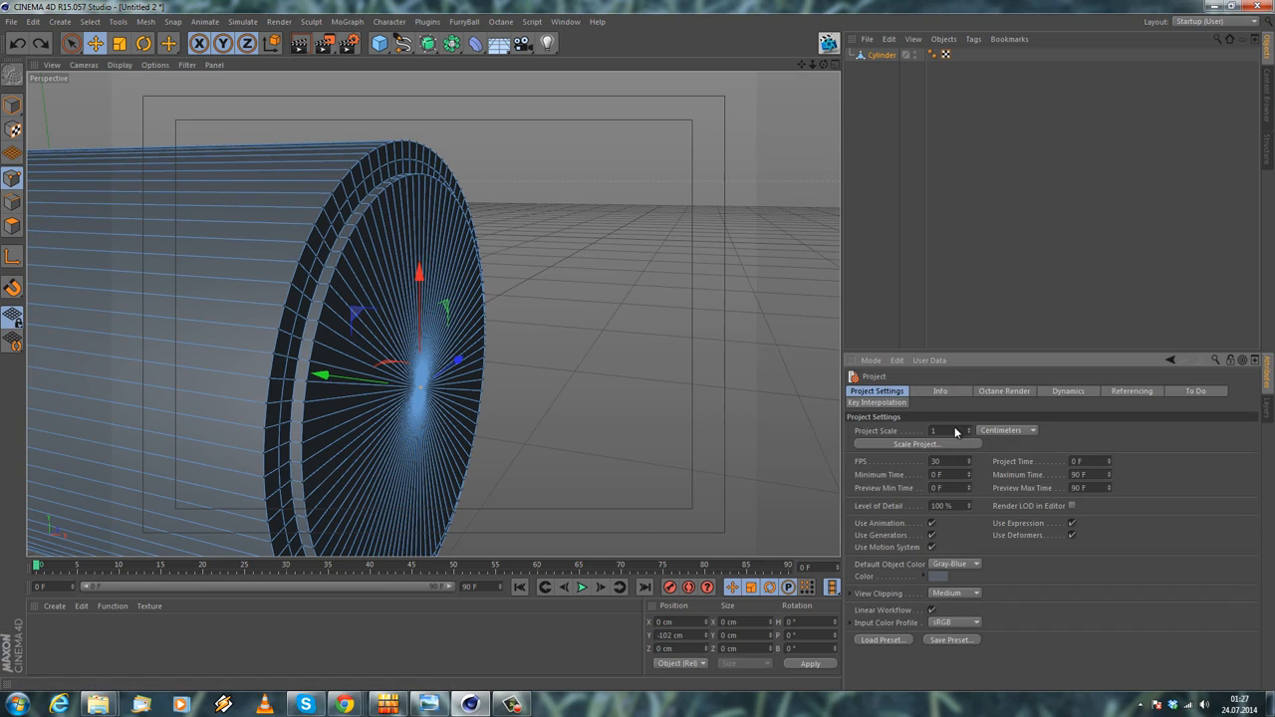
{"action": "left_click", "coordinate": [1006, 431]}
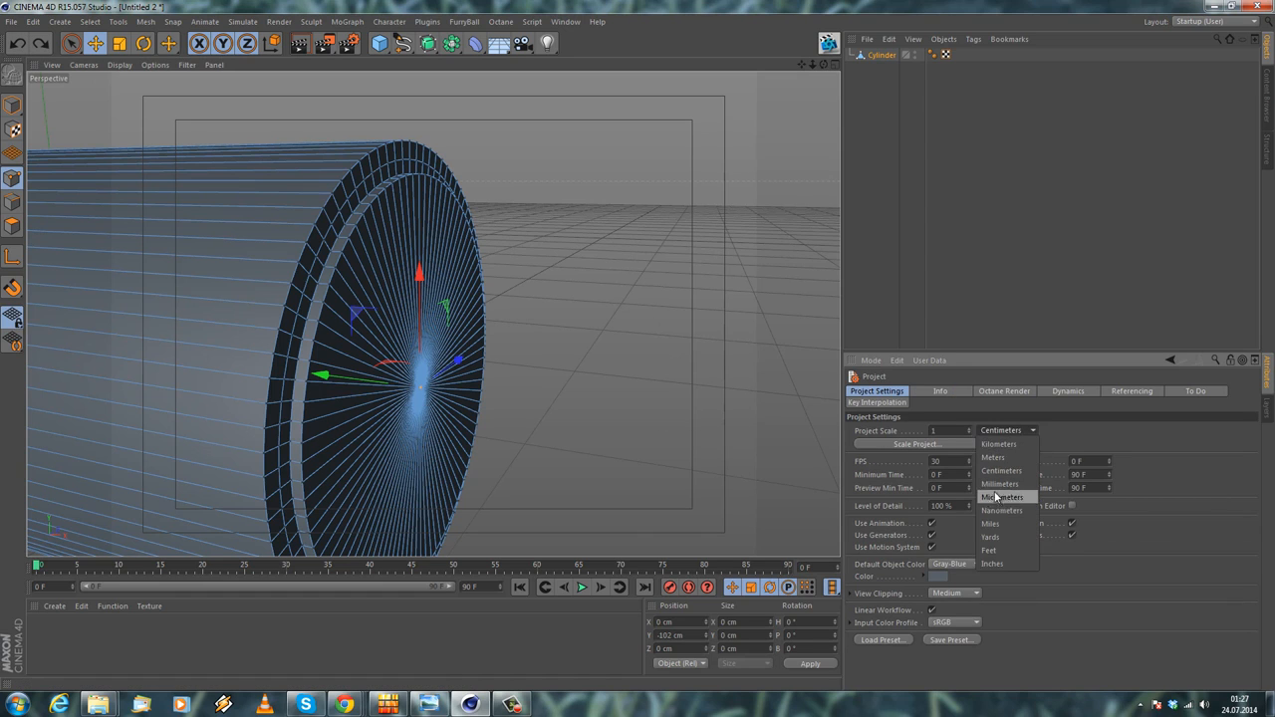
{"action": "left_click", "coordinate": [522, 257]}
Pull the cap's centre point outward along the cylinder's axis to a Y position of about -105.3 cm
{"action": "left_click_drag", "start_coordinate": [347, 374], "coordinate": [360, 380]}
{"action": "left_click_drag", "start_coordinate": [360, 380], "coordinate": [416, 345], "text": "alt"}
Cut a Knife loop between the raised cap's rim and centre with an offset of 70%
{"action": "right_click", "coordinate": [578, 137]}
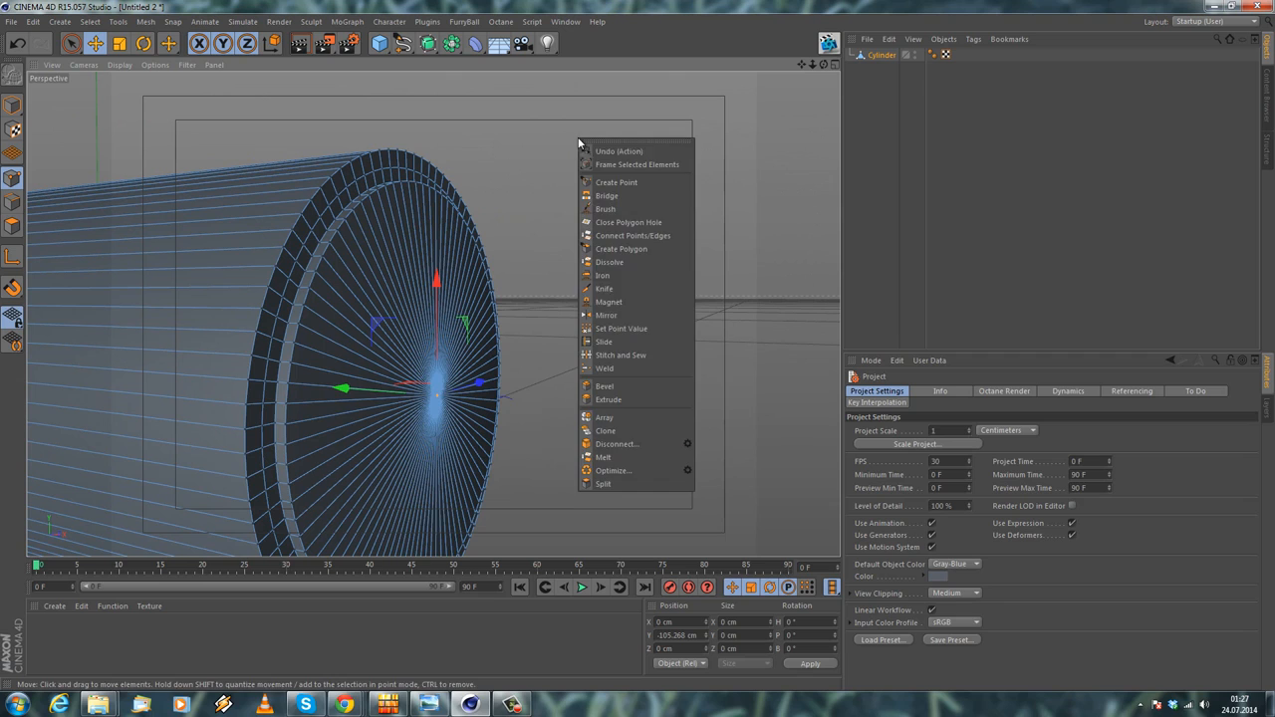
{"action": "left_click", "coordinate": [610, 290]}
{"action": "left_click", "coordinate": [375, 283]}
{"action": "left_click_drag", "start_coordinate": [883, 466], "coordinate": [1056, 453]}
{"action": "type", "text": "70"}
{"action": "key", "text": "Return"}
{"action": "left_click", "coordinate": [617, 262]}
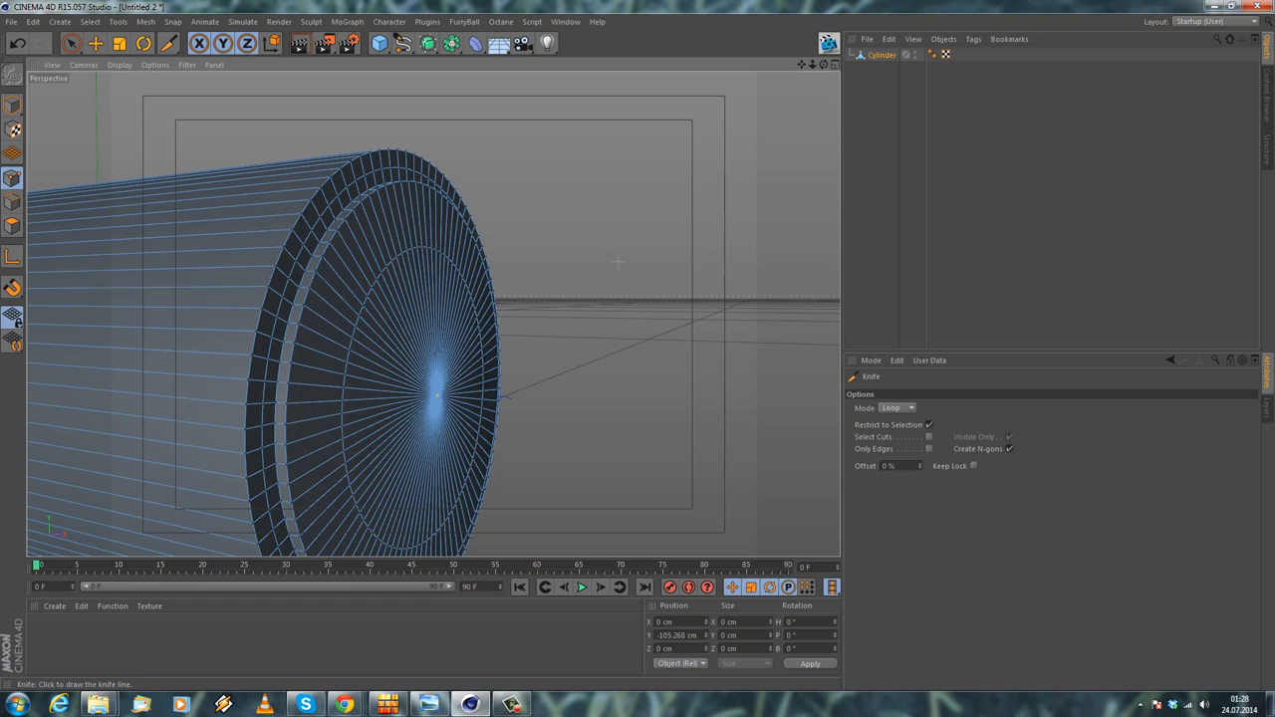
Loop-select the new ring of points on the cap and move it slightly outward along Y to round the cap
{"action": "left_click", "coordinate": [89, 21]}
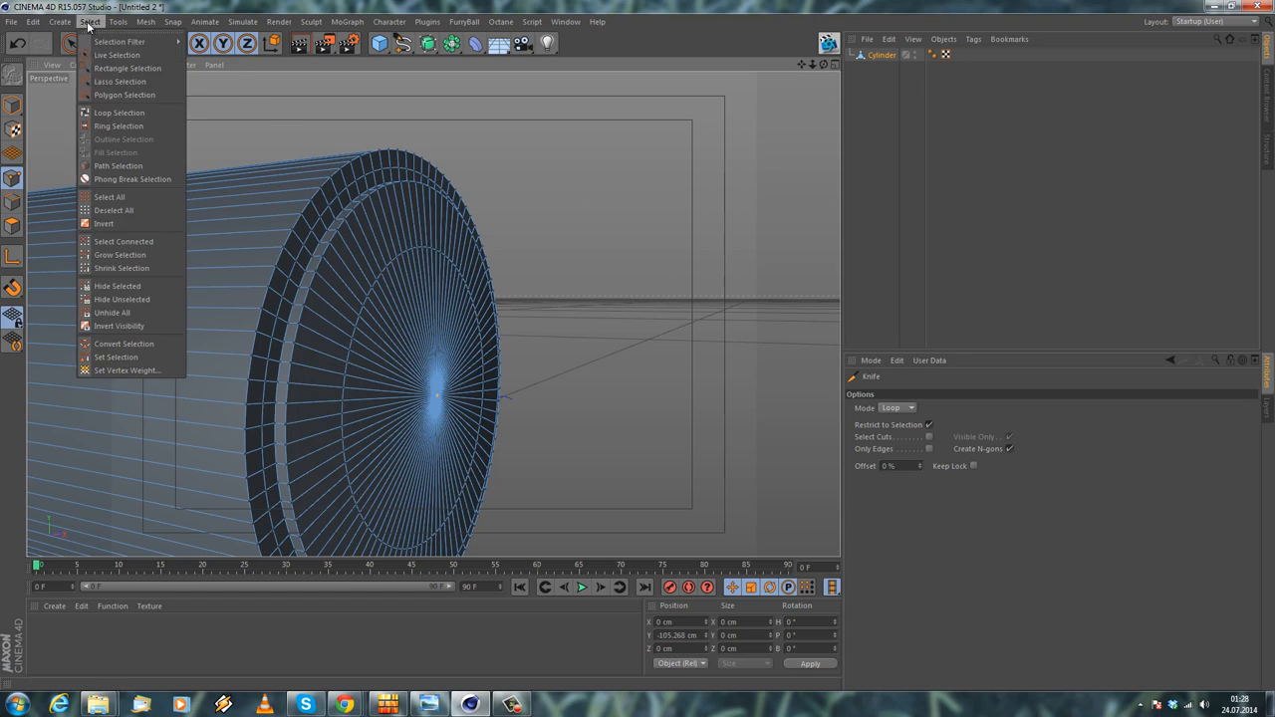
{"action": "left_click", "coordinate": [110, 100]}
{"action": "left_click", "coordinate": [396, 288]}
{"action": "key", "text": "e"}
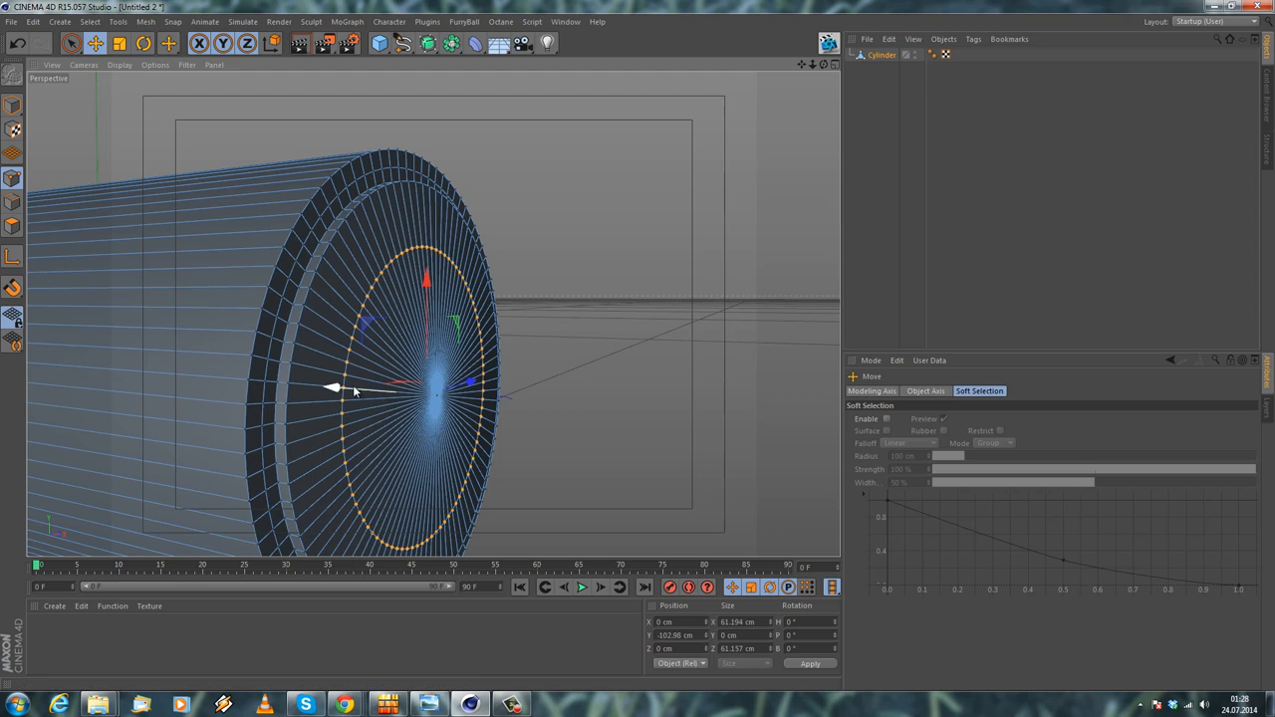
{"action": "left_click_drag", "start_coordinate": [355, 392], "coordinate": [358, 390]}
{"action": "left_click_drag", "start_coordinate": [412, 430], "coordinate": [392, 381], "text": "alt"}
{"action": "left_click_drag", "start_coordinate": [335, 236], "coordinate": [343, 218], "text": "alt"}
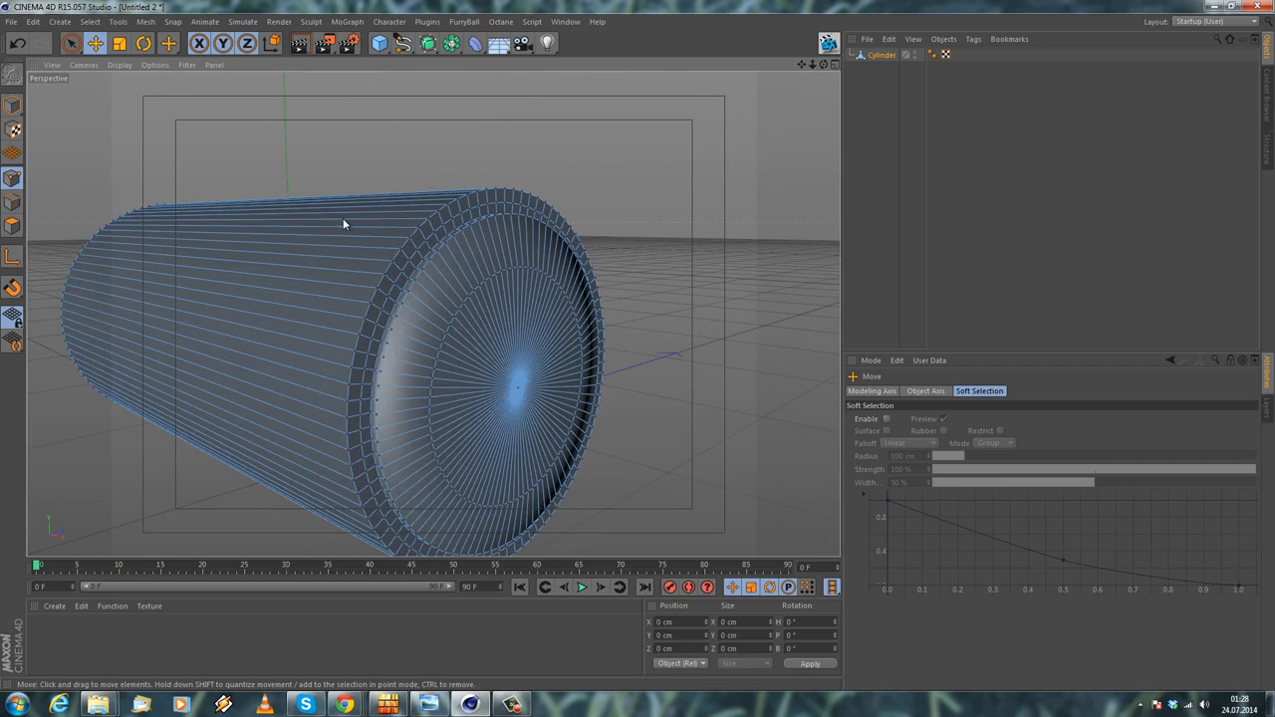
Cut a Knife loop around the cylinder's side next to the capped rim with an offset of 2%
{"action": "right_click", "coordinate": [342, 218]}
{"action": "left_click", "coordinate": [369, 367]}
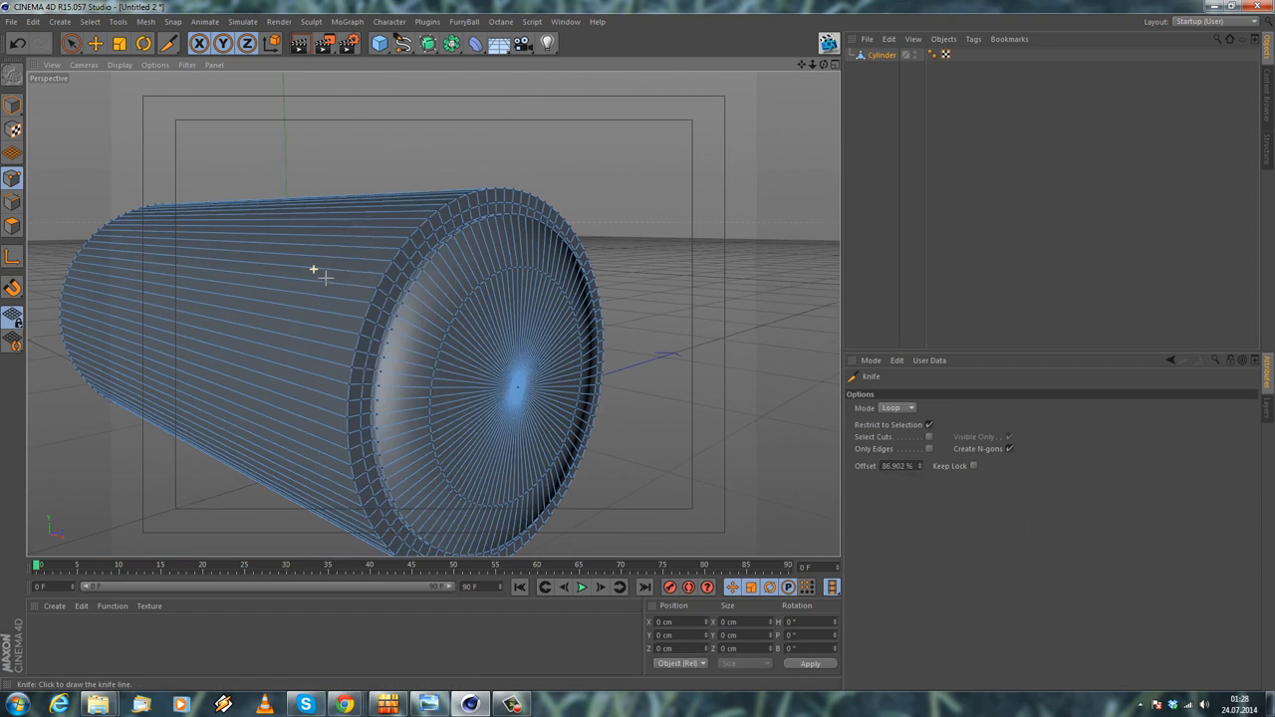
{"action": "scroll", "coordinate": [329, 279], "scroll_direction": "up", "scroll_amount": 3}
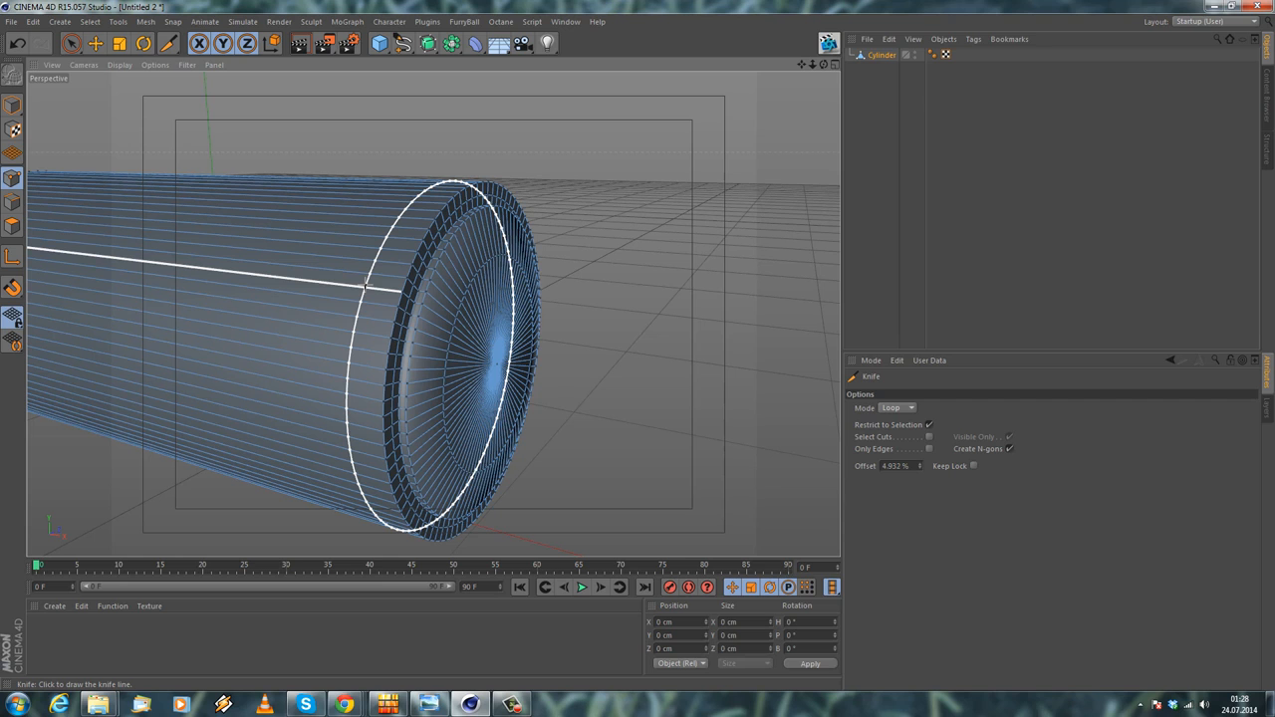
{"action": "left_click_drag", "start_coordinate": [366, 286], "coordinate": [528, 317], "text": "alt"}
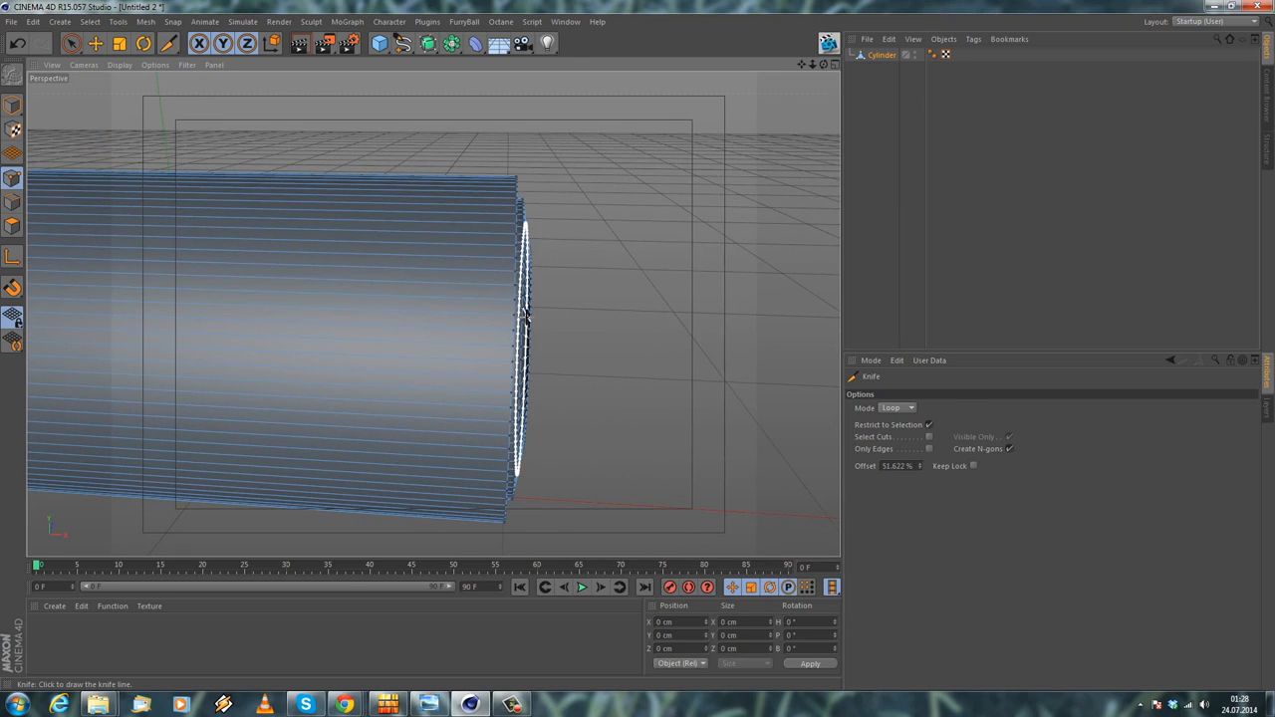
{"action": "scroll", "coordinate": [525, 316], "scroll_direction": "up", "scroll_amount": 1}
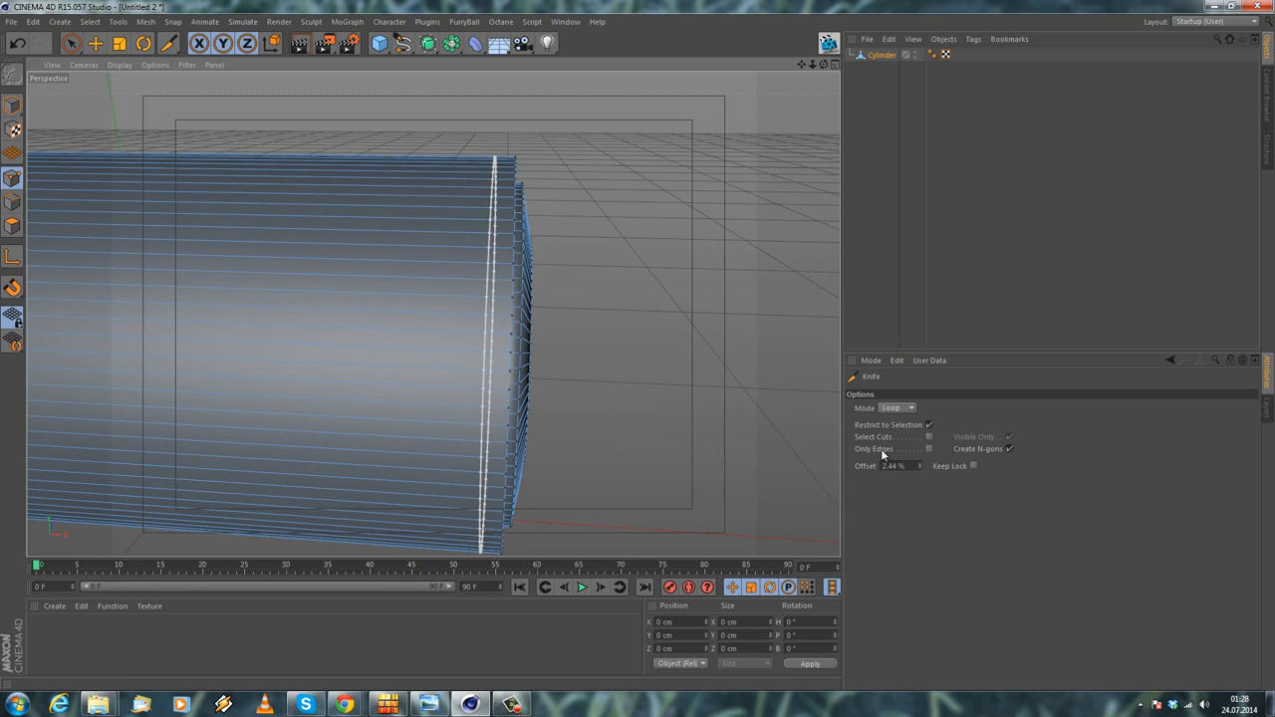
{"action": "left_click", "coordinate": [915, 465]}
{"action": "type", "text": "2"}
{"action": "key", "text": "Return"}
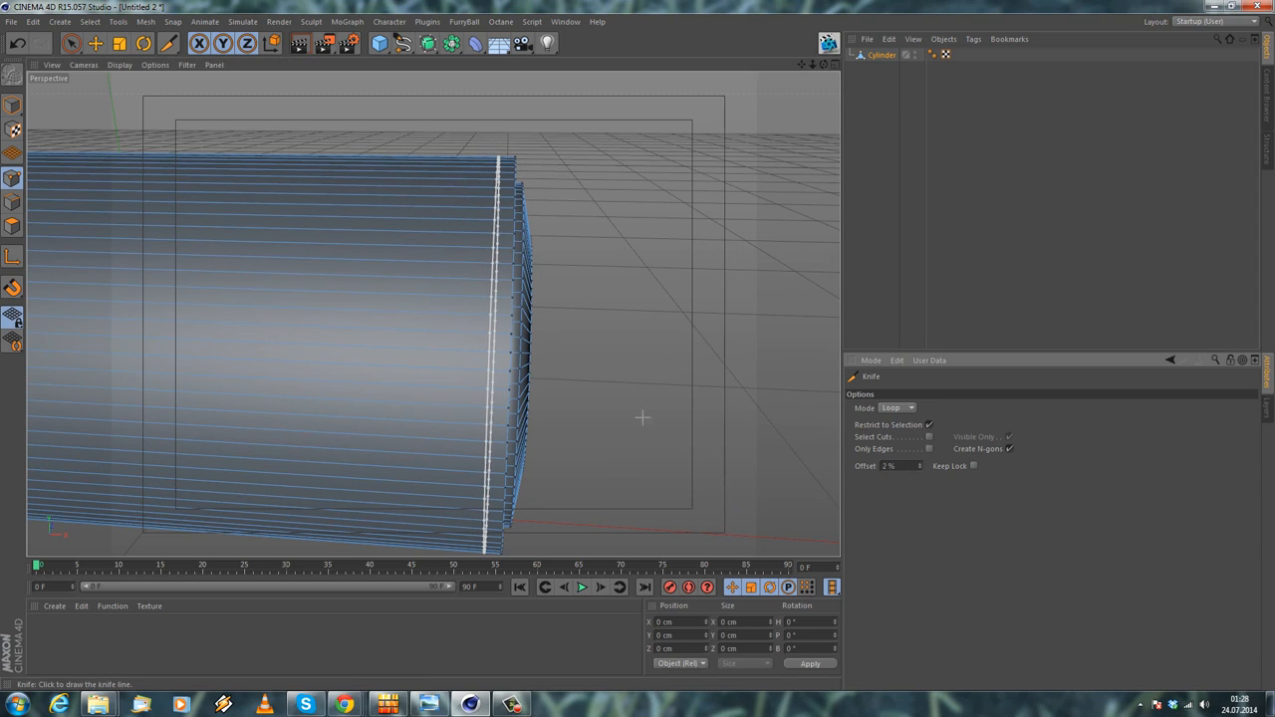
{"action": "left_click", "coordinate": [564, 243]}
Cut a second Knife loop around the body, farther back from the capped rim, with an offset of 94%
{"action": "left_click_drag", "start_coordinate": [440, 246], "coordinate": [340, 267], "text": "alt"}
{"action": "middle_click_drag", "start_coordinate": [339, 268], "coordinate": [392, 276], "text": "alt"}
{"action": "scroll", "coordinate": [393, 276], "scroll_direction": "down", "scroll_amount": 4}
{"action": "left_click_drag", "start_coordinate": [393, 276], "coordinate": [396, 286], "text": "alt"}
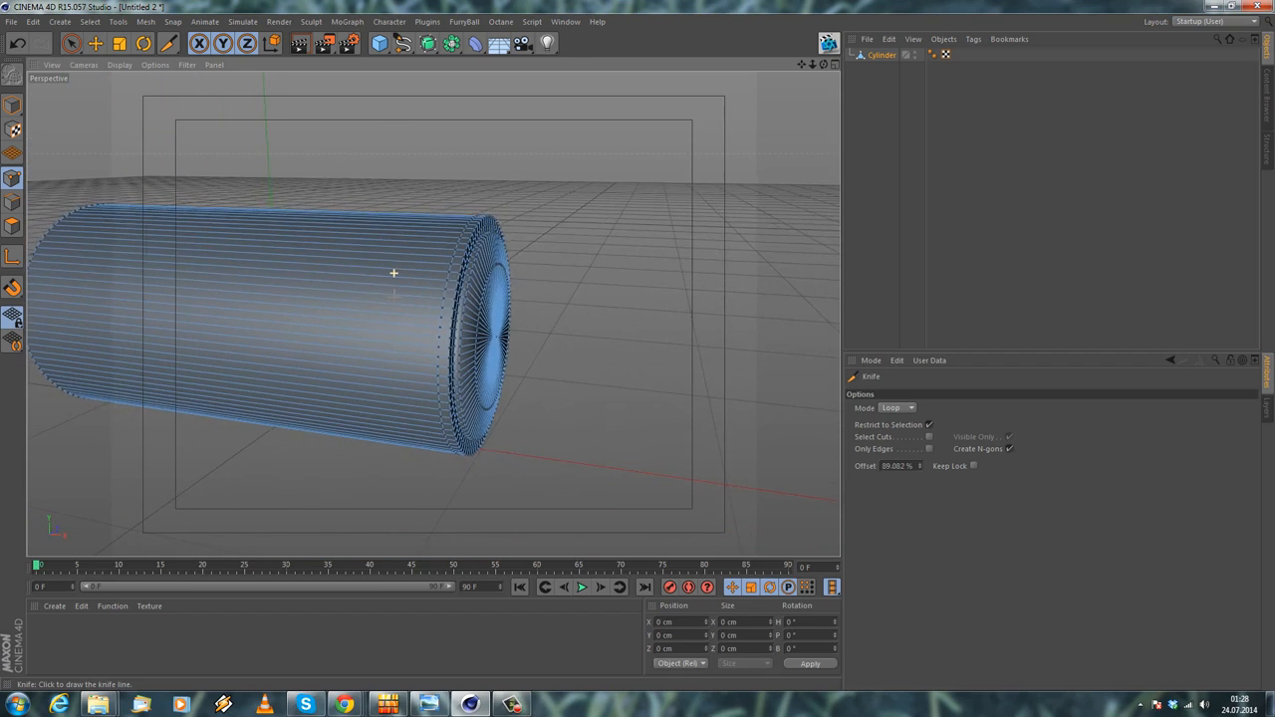
{"action": "middle_click_drag", "start_coordinate": [393, 274], "coordinate": [433, 314], "text": "alt"}
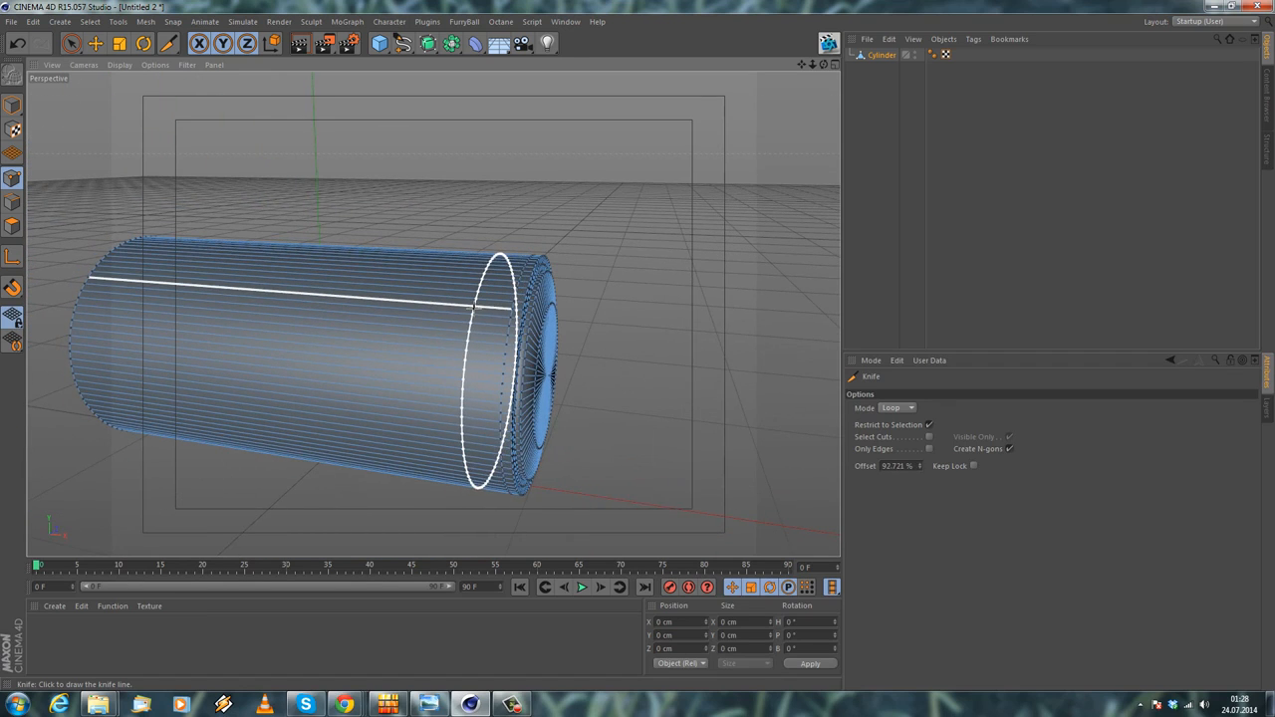
{"action": "left_click", "coordinate": [474, 307]}
{"action": "right_click_drag", "start_coordinate": [450, 268], "coordinate": [472, 276], "text": "alt"}
{"action": "left_click_drag", "start_coordinate": [474, 313], "coordinate": [482, 323], "text": "alt"}
{"action": "left_click", "coordinate": [909, 465]}
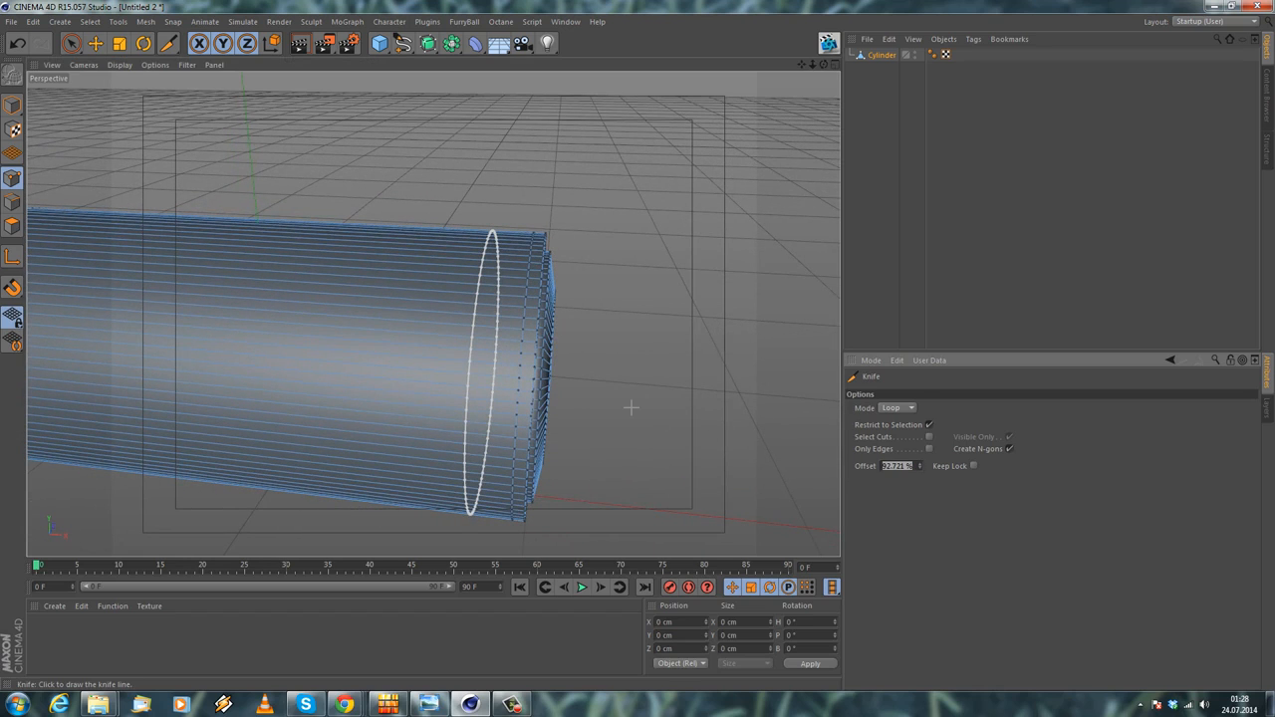
{"action": "type", "text": "92"}
{"action": "key", "text": "Return"}
{"action": "type", "text": "96"}
{"action": "key", "text": "Return"}
{"action": "left_click_drag", "start_coordinate": [498, 341], "coordinate": [482, 340], "text": "alt"}
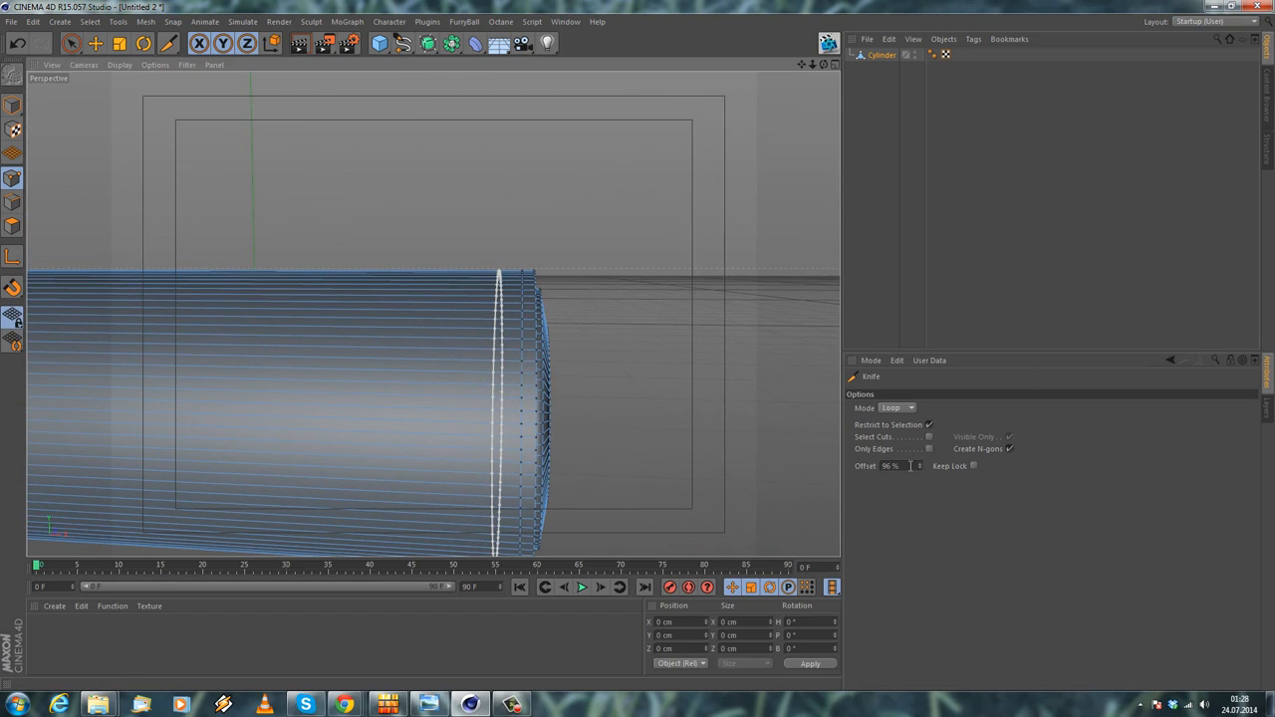
{"action": "type", "text": "94"}
{"action": "key", "text": "Return"}
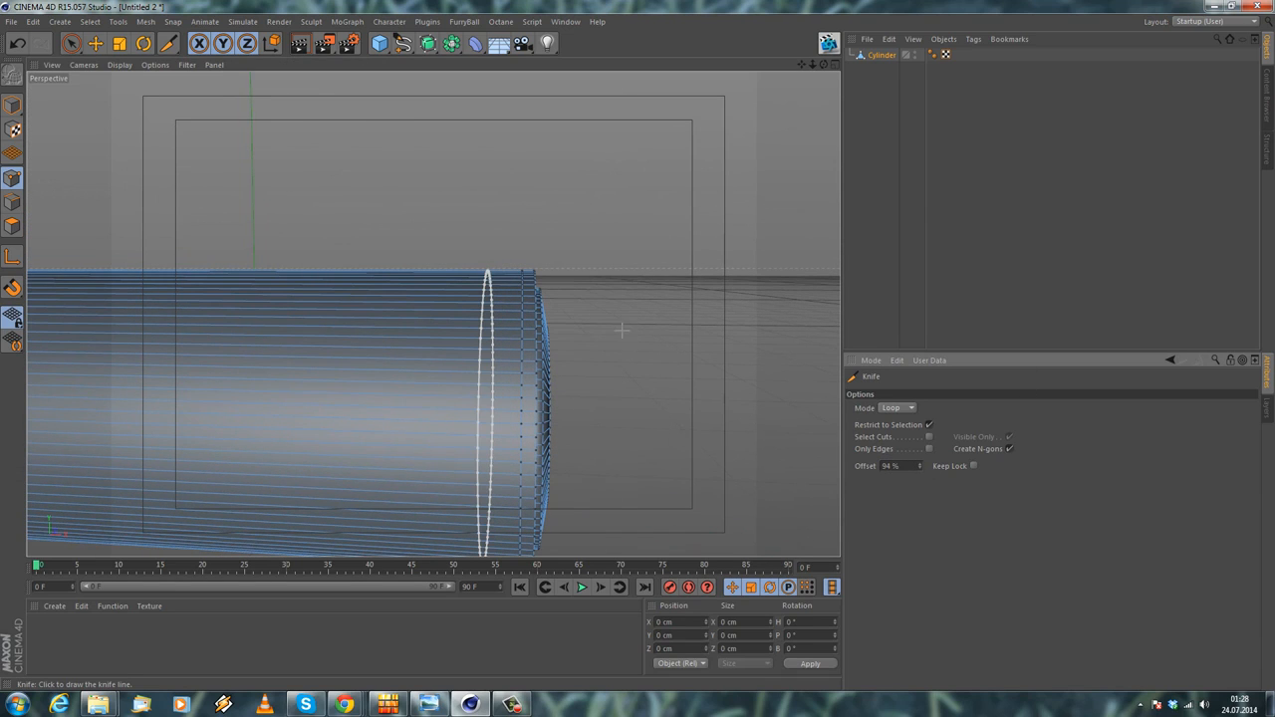
Cut a Knife loop immediately behind the rearmost ring on the body with an offset of 99.5%
{"action": "left_click_drag", "start_coordinate": [612, 293], "coordinate": [493, 353], "text": "alt"}
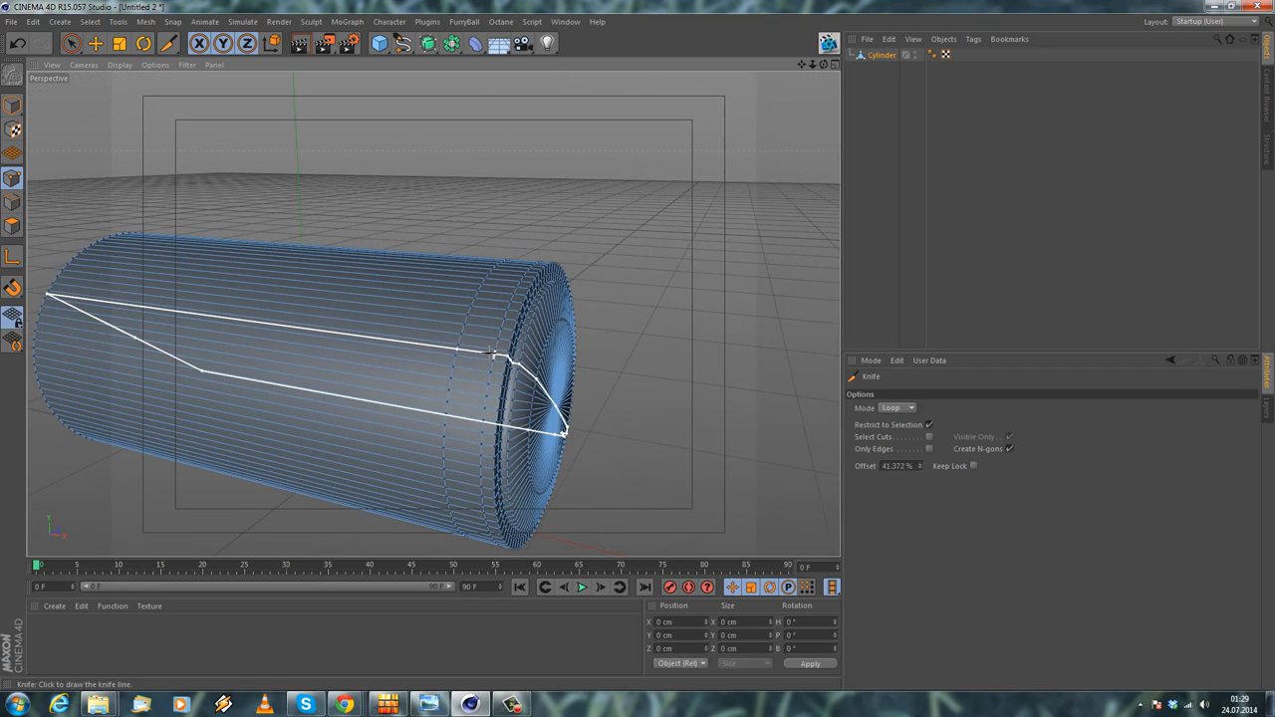
{"action": "left_click_drag", "start_coordinate": [466, 350], "coordinate": [512, 349], "text": "alt"}
{"action": "scroll", "coordinate": [447, 296], "scroll_direction": "up", "scroll_amount": 3}
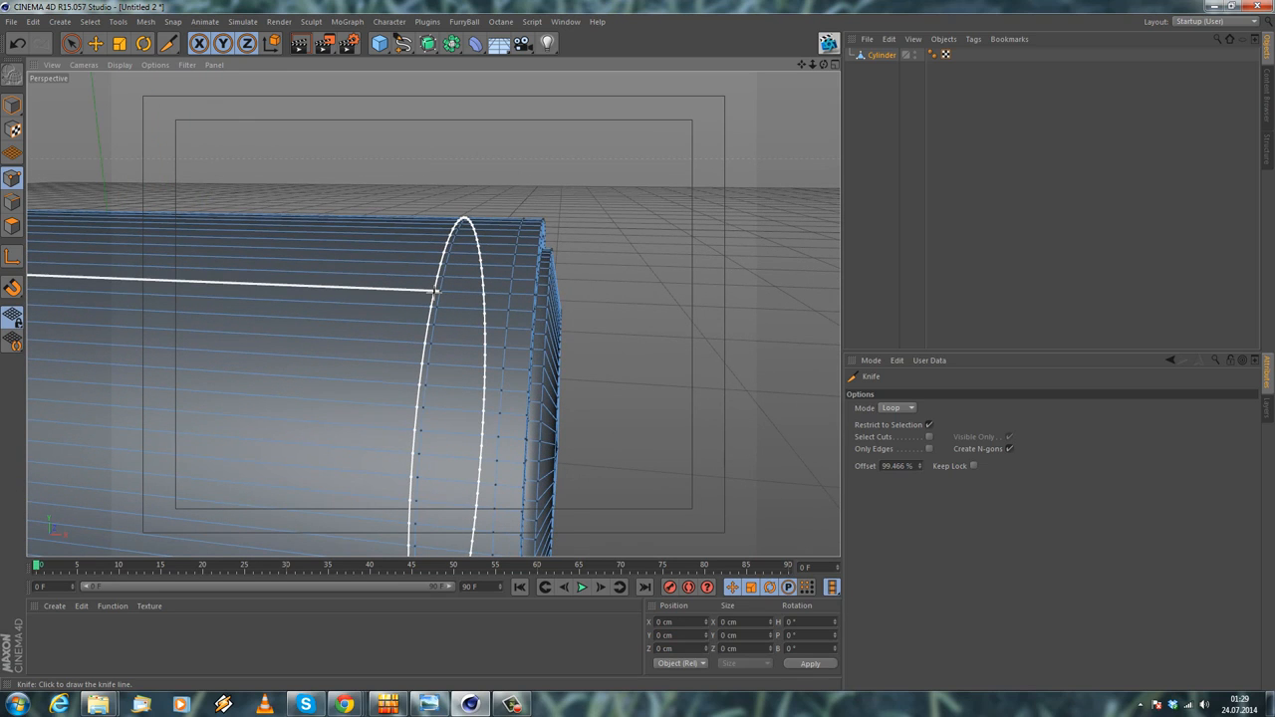
{"action": "left_click", "coordinate": [911, 465]}
{"action": "type", "text": "99.5"}
{"action": "key", "text": "Return"}
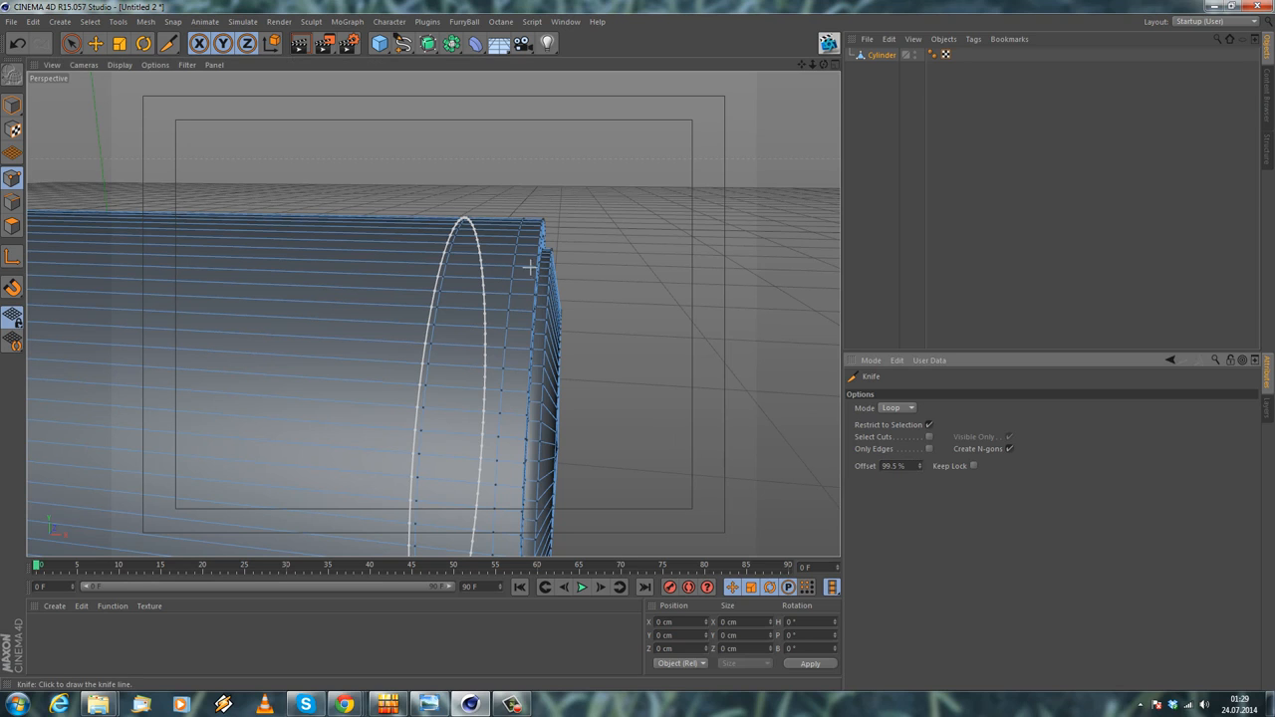
Cut a single Knife loop behind the closely spaced pair of rings with an offset of 93%
{"action": "left_click_drag", "start_coordinate": [463, 221], "coordinate": [521, 242], "text": "alt"}
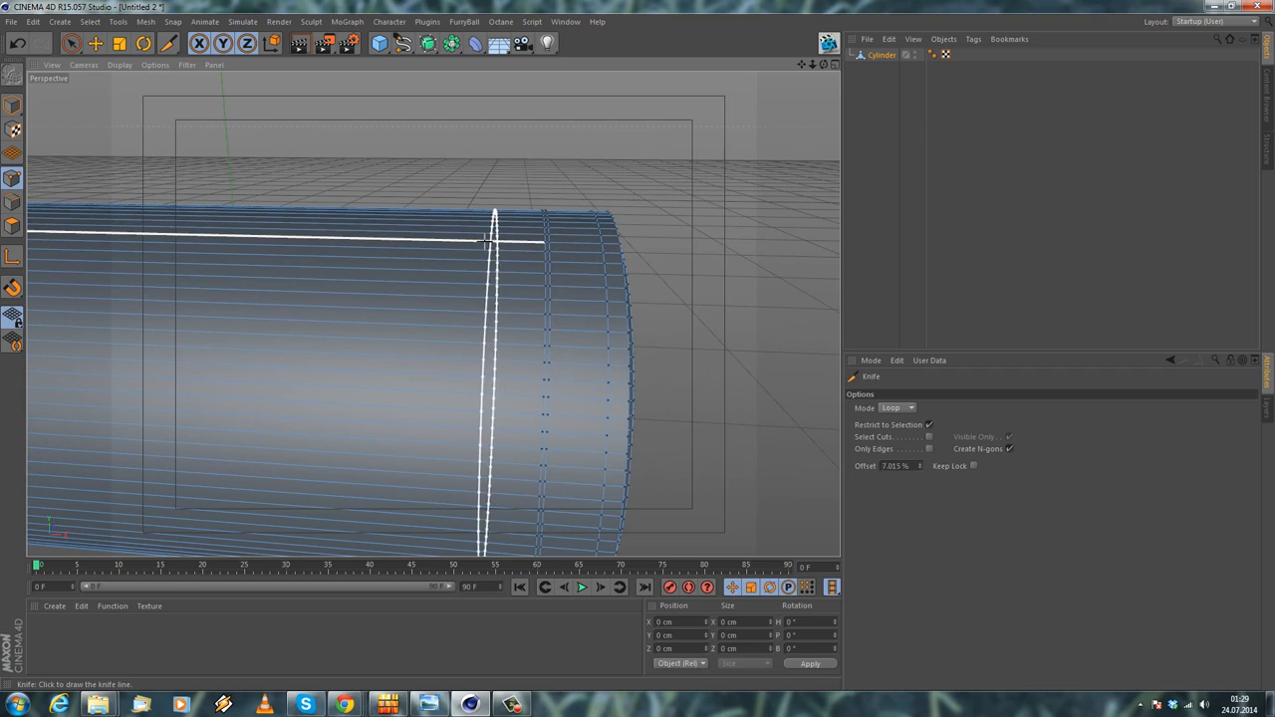
{"action": "left_click", "coordinate": [487, 240]}
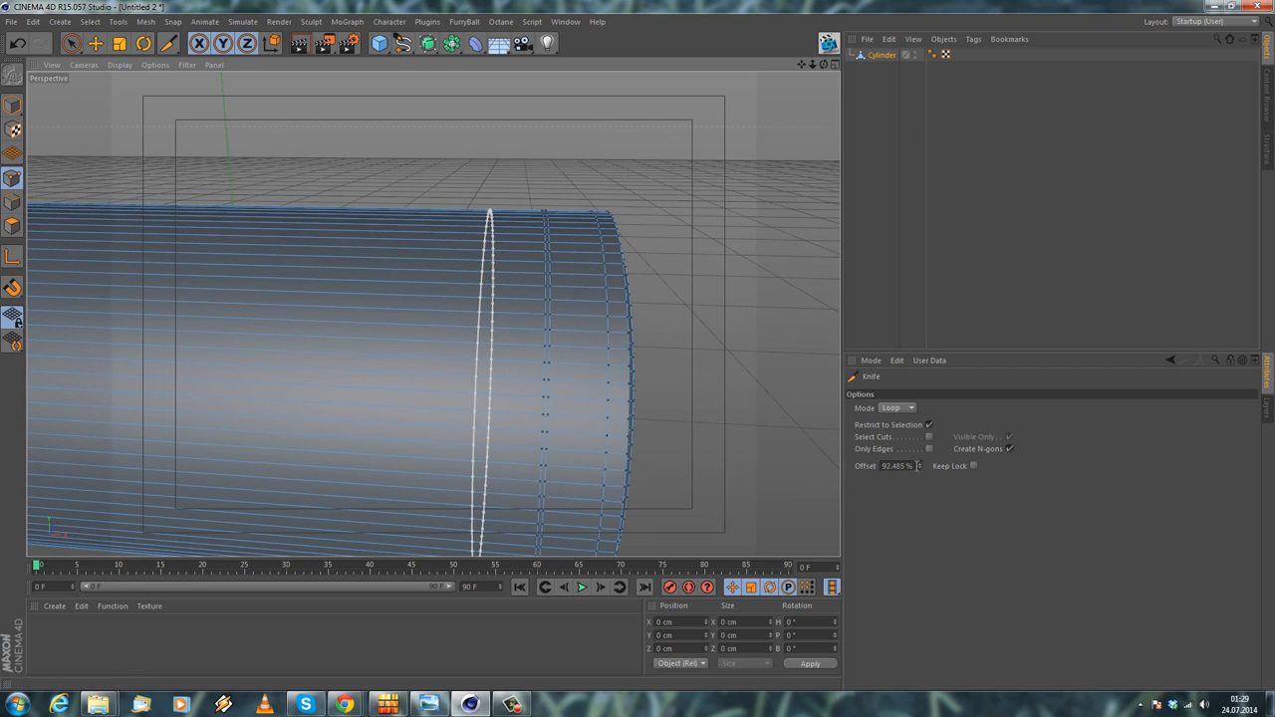
{"action": "left_click_drag", "start_coordinate": [916, 466], "coordinate": [879, 466]}
{"action": "type", "text": "92"}
{"action": "key", "text": "Return"}
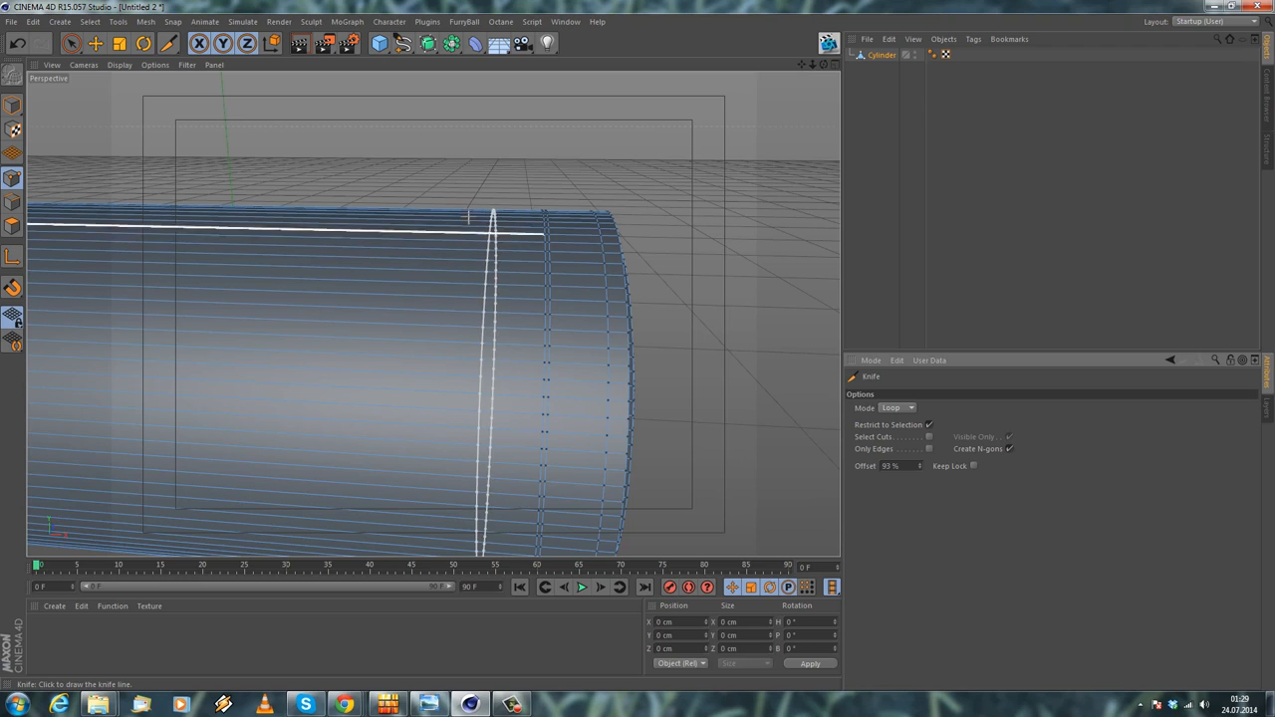
Cut one more Knife loop farther back on the long rear section with an offset of 7%
{"action": "left_click_drag", "start_coordinate": [468, 239], "coordinate": [478, 275], "text": "alt"}
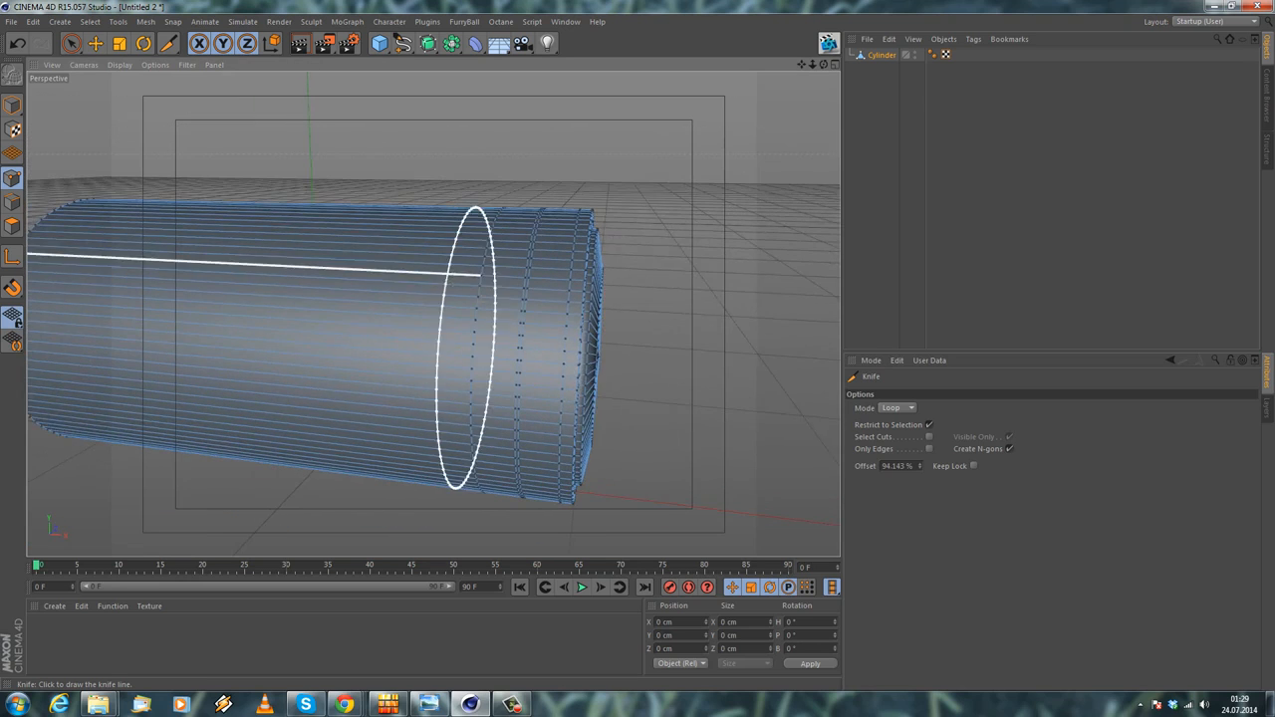
{"action": "middle_click_drag", "start_coordinate": [478, 276], "coordinate": [528, 304], "text": "alt"}
{"action": "left_click_drag", "start_coordinate": [512, 313], "coordinate": [432, 313], "text": "alt"}
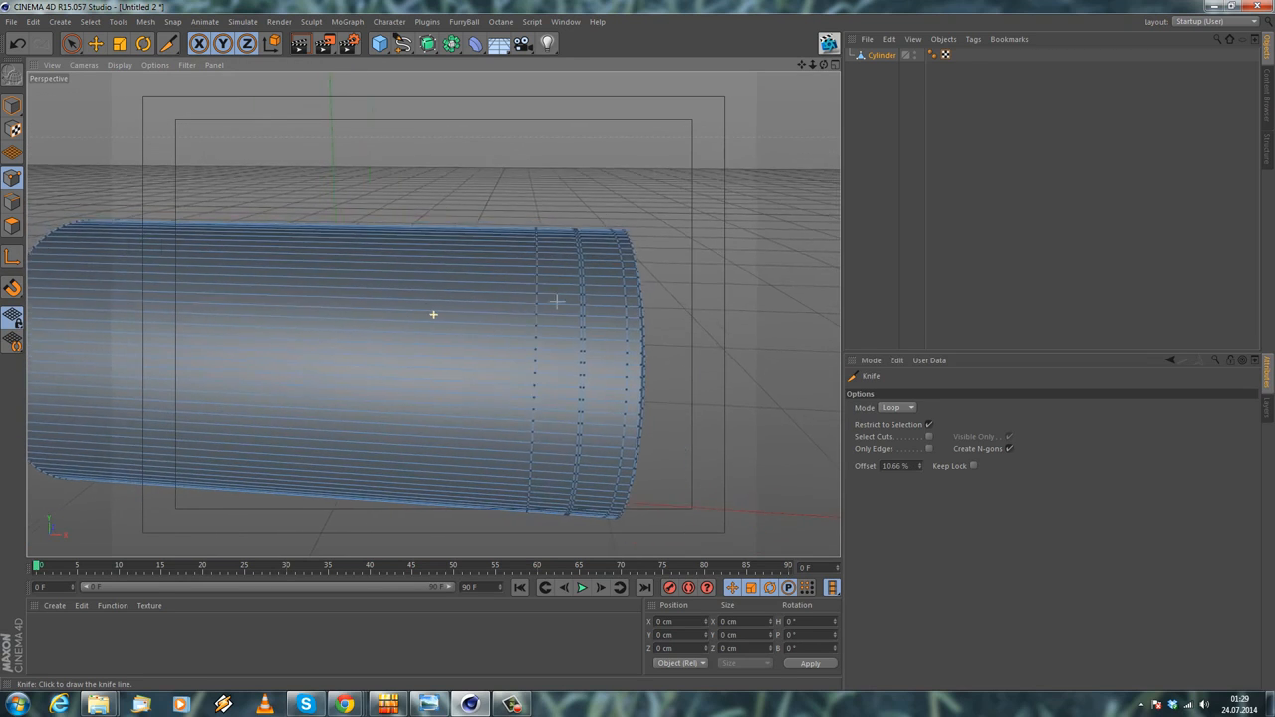
{"action": "middle_click_drag", "start_coordinate": [433, 313], "coordinate": [626, 305], "text": "alt"}
{"action": "left_click_drag", "start_coordinate": [705, 311], "coordinate": [651, 303]}
{"action": "scroll", "coordinate": [654, 294], "scroll_direction": "up", "scroll_amount": 2}
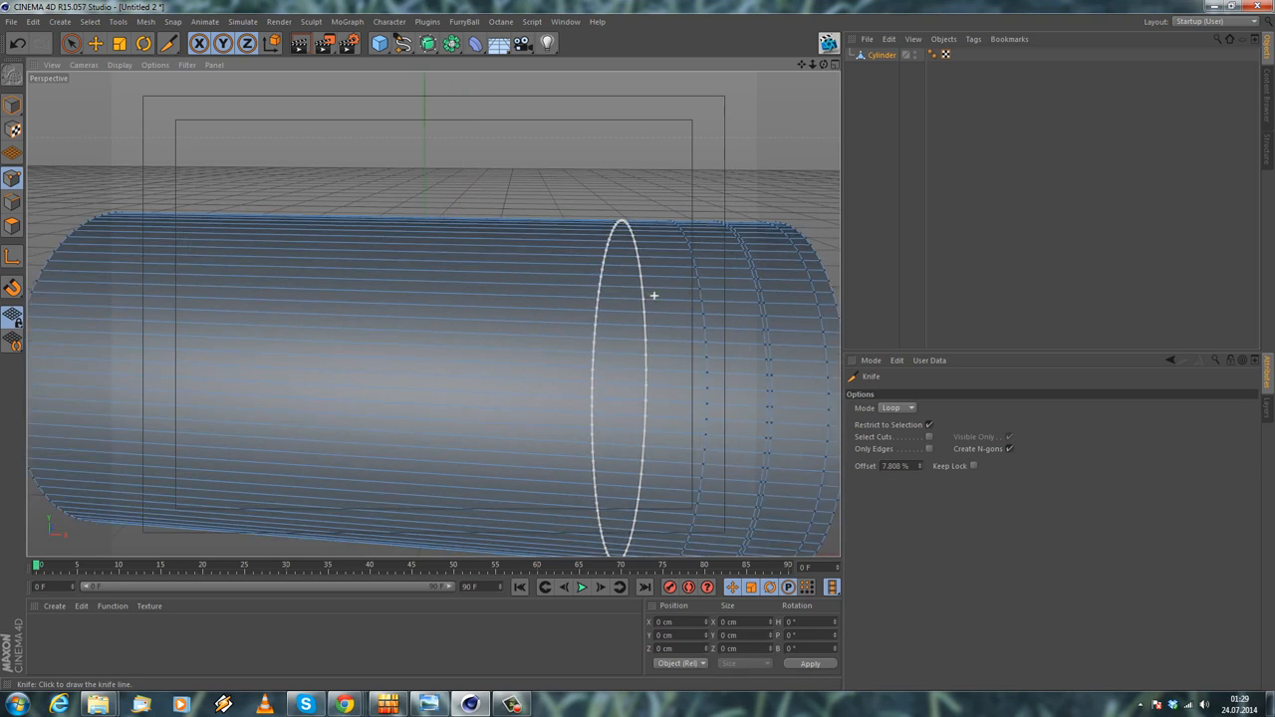
{"action": "double_click", "coordinate": [897, 466]}
{"action": "type", "text": "7"}
{"action": "key", "text": "Return"}
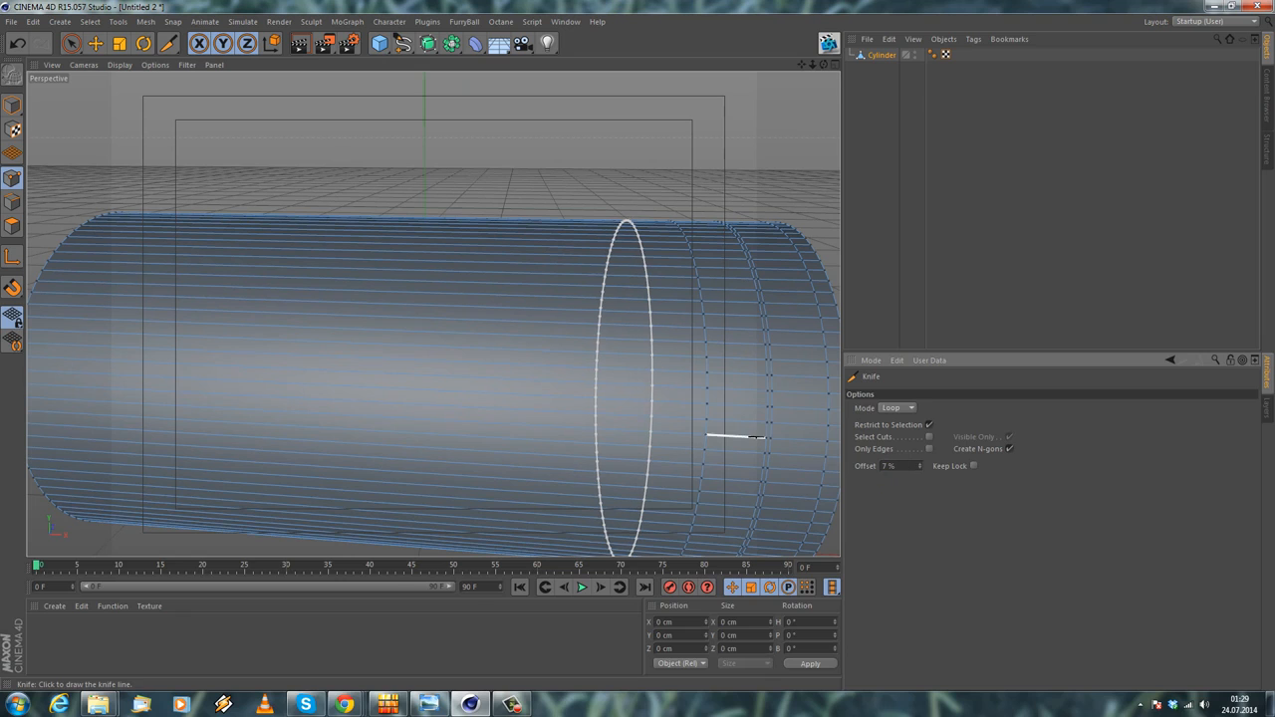
Cut a tight Knife loop right behind the newest ring with an offset of 99.5% to form a second close pair
{"action": "scroll", "coordinate": [480, 196], "scroll_direction": "up", "scroll_amount": 3}
{"action": "left_click_drag", "start_coordinate": [641, 271], "coordinate": [641, 271]}
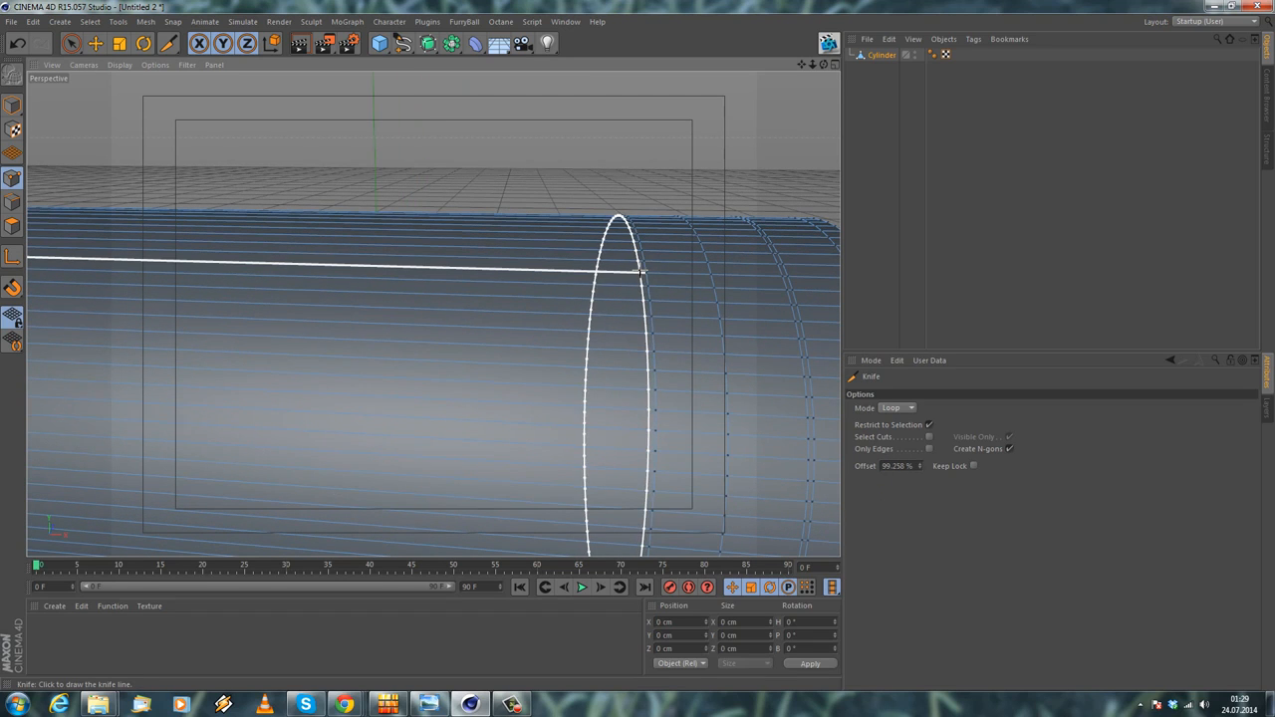
{"action": "double_click", "coordinate": [897, 467]}
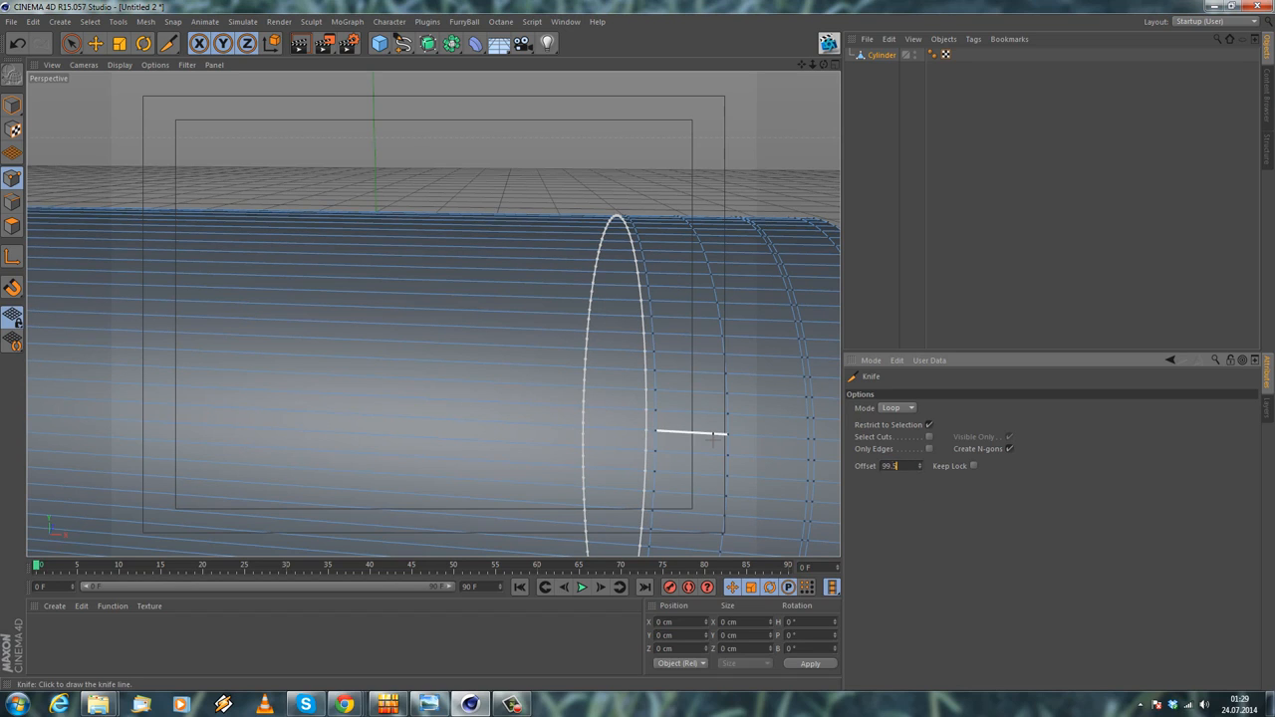
Cut another Knife loop a short distance behind the second close pair of rings
{"action": "scroll", "coordinate": [550, 214], "scroll_direction": "down", "scroll_amount": 5}
{"action": "scroll", "coordinate": [540, 233], "scroll_direction": "up", "scroll_amount": 5}
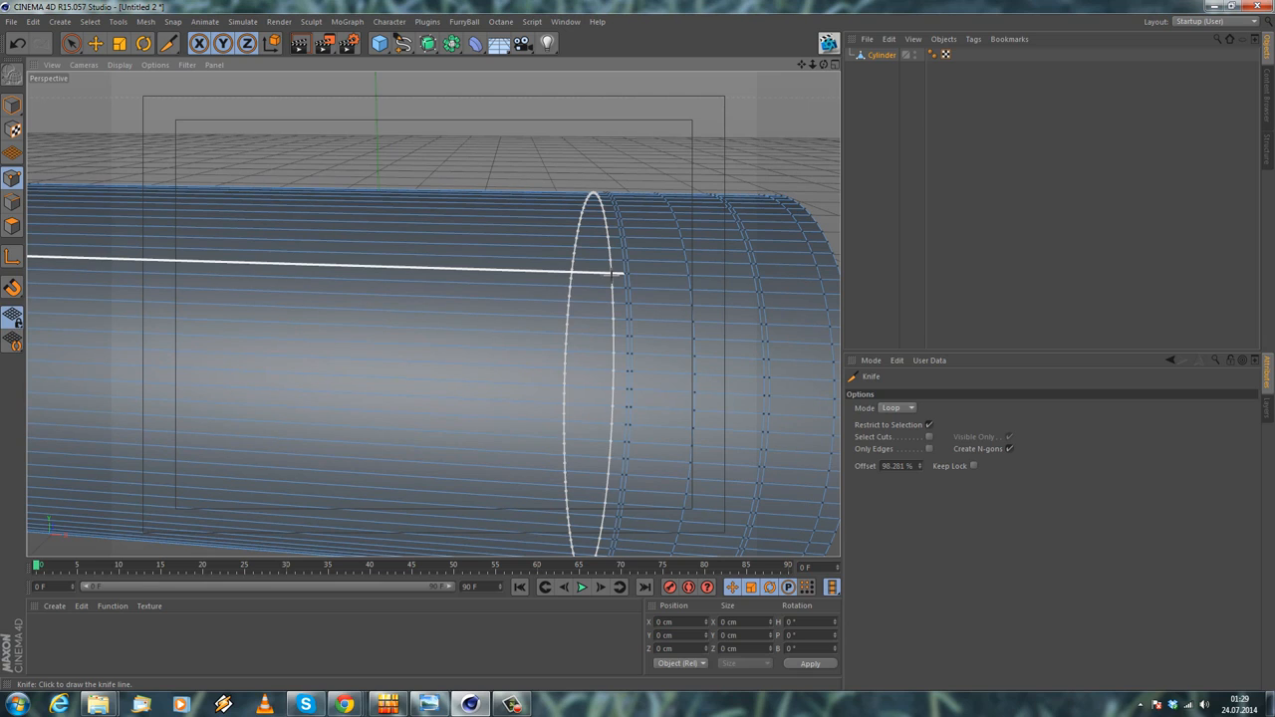
{"action": "left_click", "coordinate": [887, 465]}
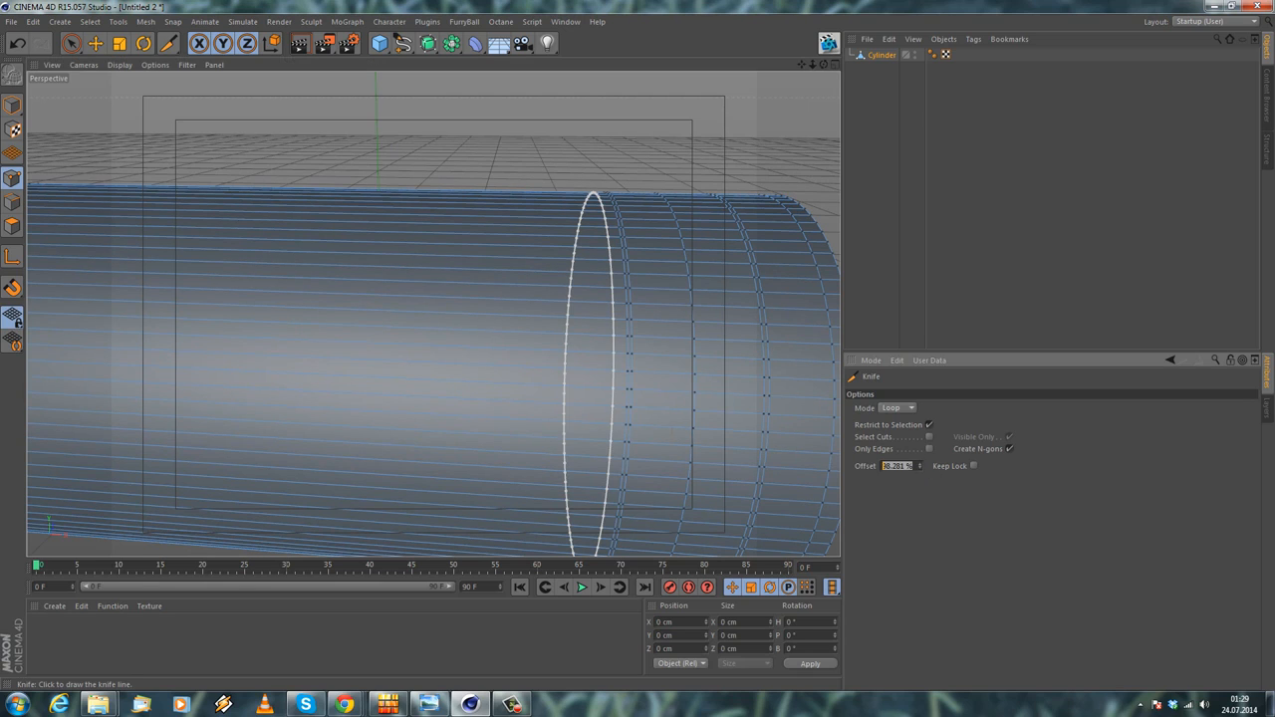
{"action": "key", "text": "Return"}
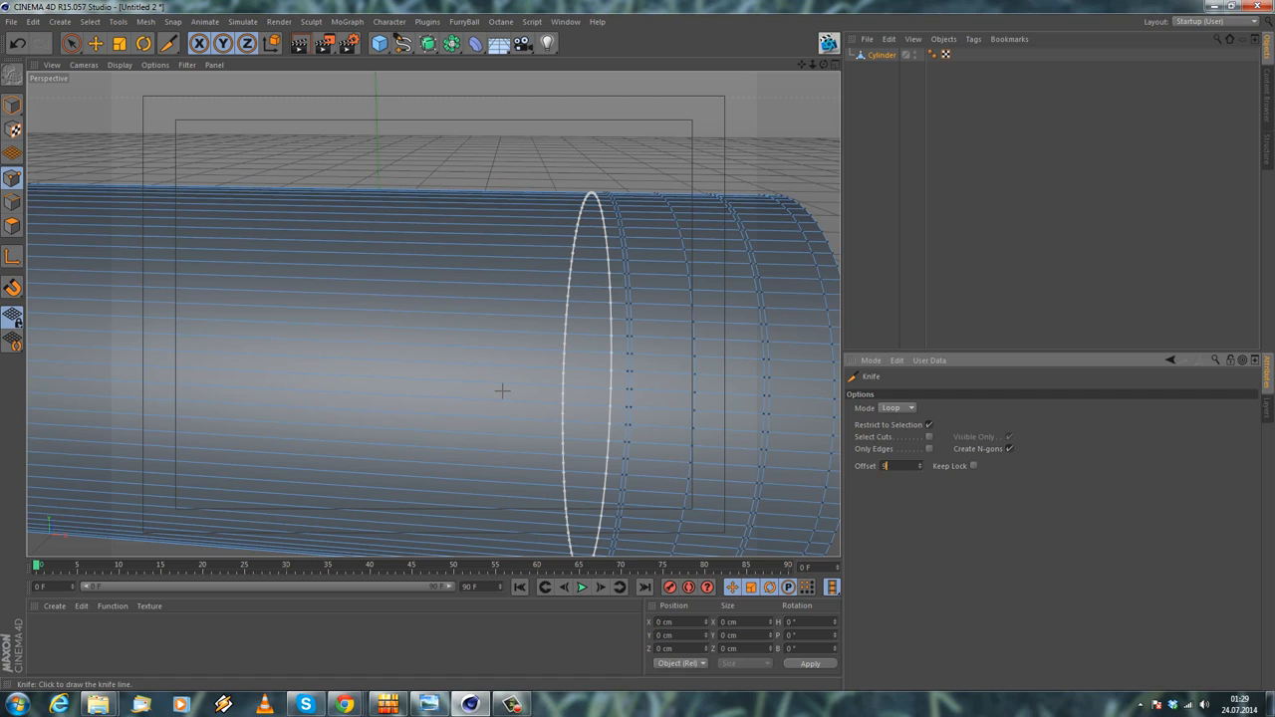
{"action": "type", "text": ".5"}
{"action": "key", "text": "Return"}
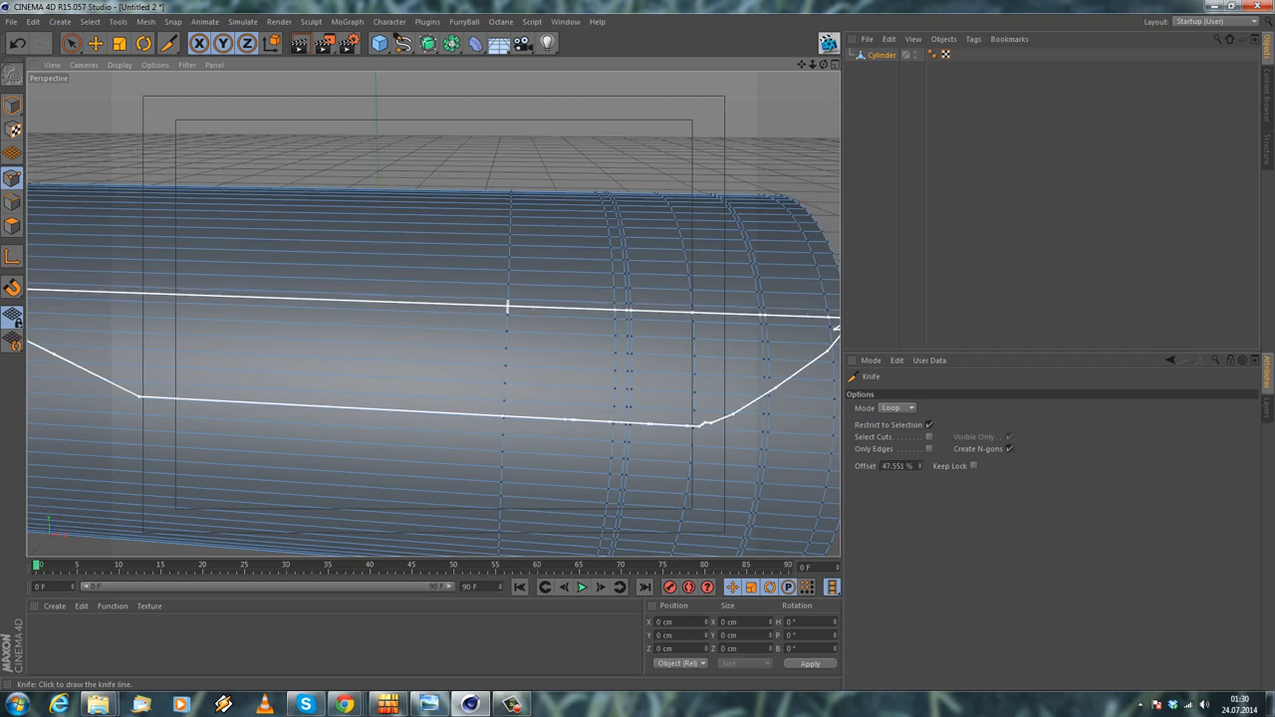
Undo the last loop cut and recut the rearmost ring on the long section with an offset of 85%
{"action": "scroll", "coordinate": [507, 304], "scroll_direction": "down", "scroll_amount": 6}
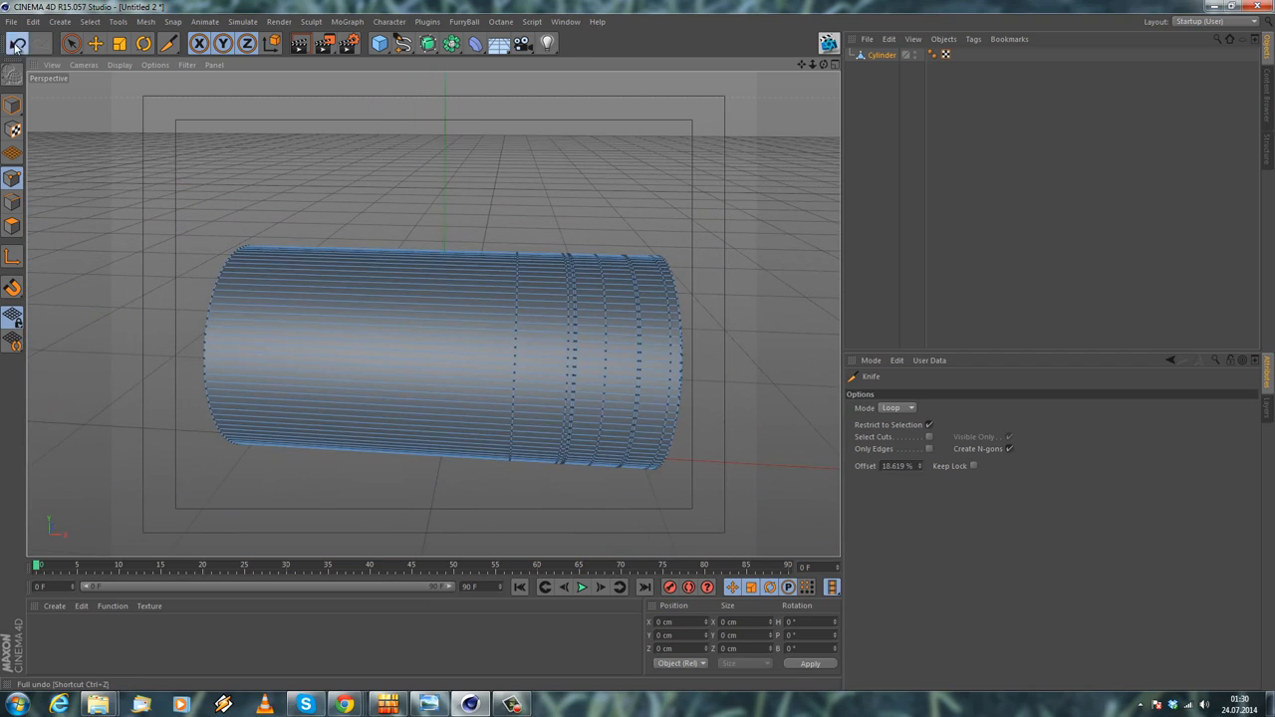
{"action": "left_click", "coordinate": [17, 43]}
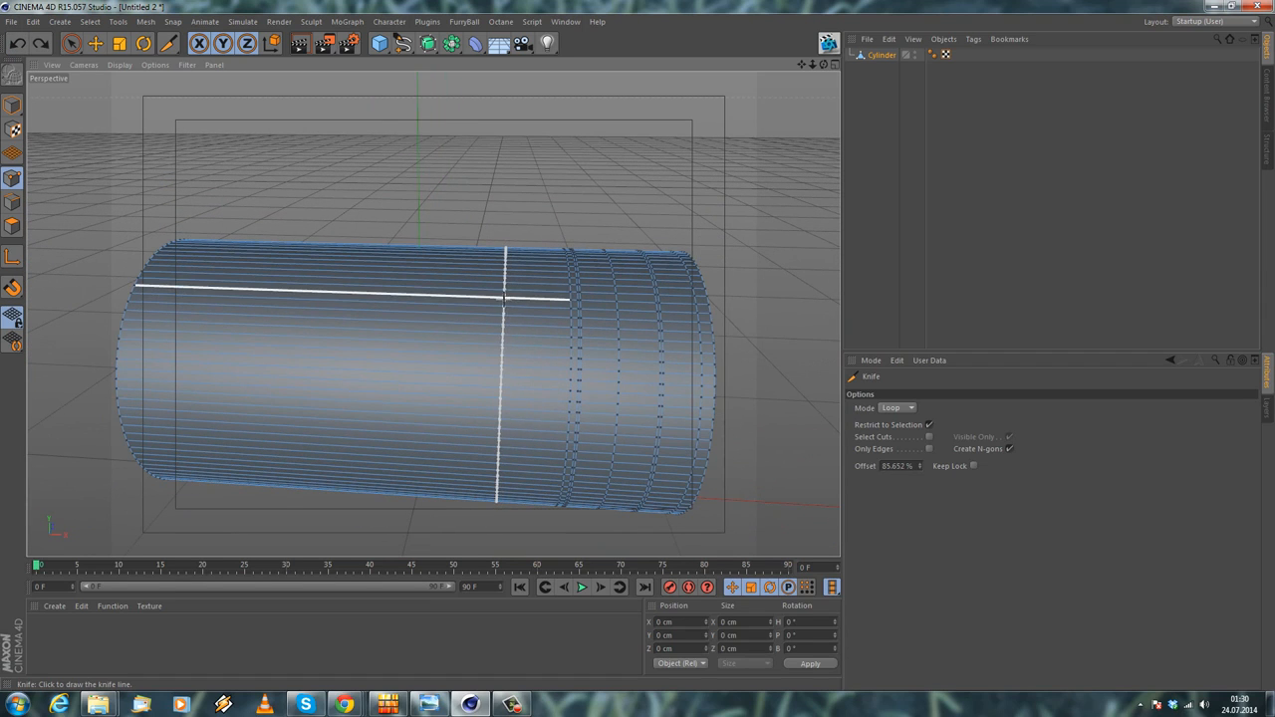
{"action": "left_click_drag", "start_coordinate": [912, 466], "coordinate": [868, 464]}
{"action": "type", "text": "85"}
{"action": "key", "text": "Return"}
{"action": "left_click", "coordinate": [390, 221]}
{"action": "scroll", "coordinate": [402, 228], "scroll_direction": "down", "scroll_amount": 4}
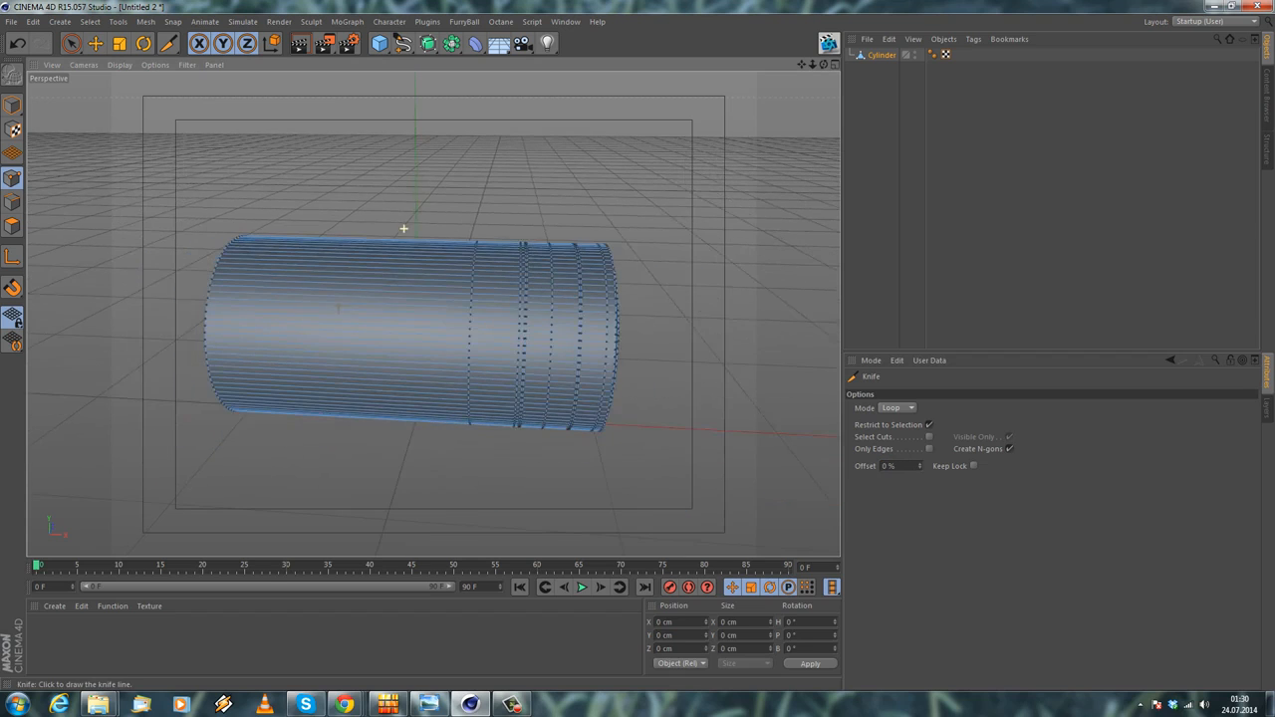
Loop-select the long rear polygon section and the back cap and delete them, leaving the short front body
{"action": "left_click_drag", "start_coordinate": [404, 228], "coordinate": [448, 279], "text": "alt"}
{"action": "middle_click_drag", "start_coordinate": [274, 307], "coordinate": [433, 314], "text": "alt"}
{"action": "left_click", "coordinate": [90, 21]}
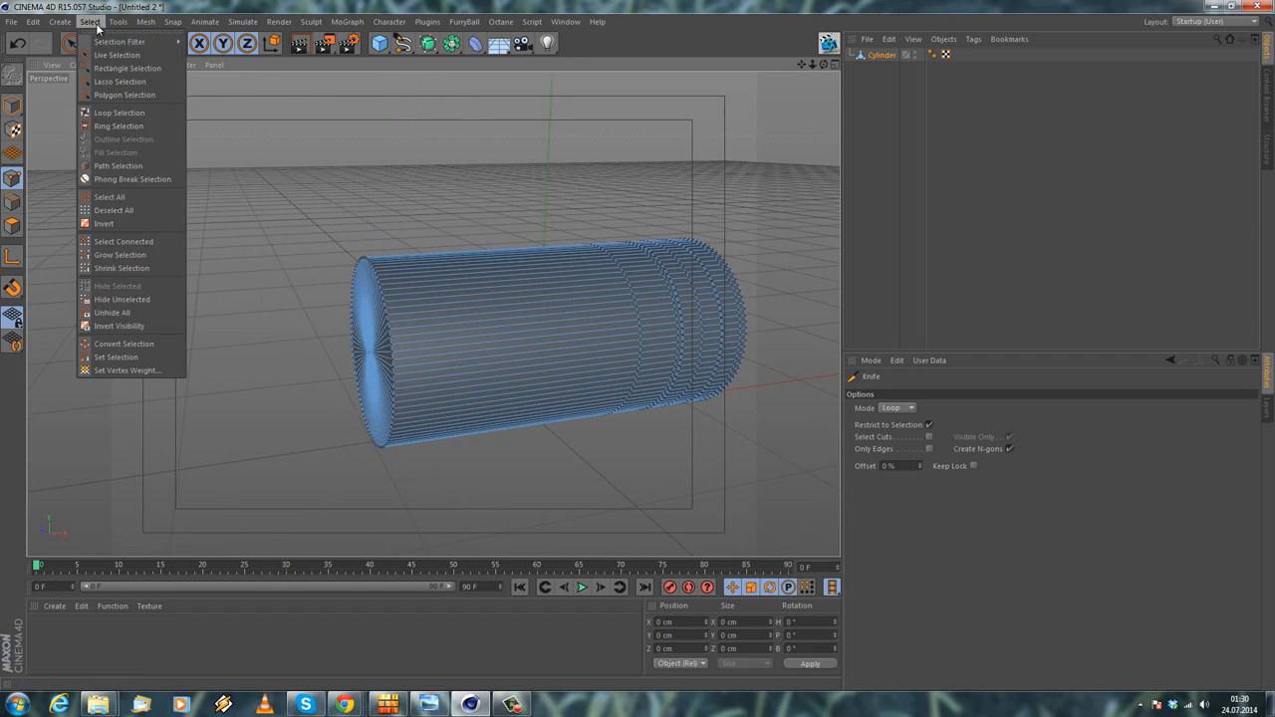
{"action": "left_click", "coordinate": [110, 110]}
{"action": "left_click", "coordinate": [12, 228]}
{"action": "left_click", "coordinate": [449, 320]}
{"action": "key", "text": "Delete"}
{"action": "left_click", "coordinate": [383, 355]}
{"action": "key", "text": "Delete"}
Loop-select the cap-side edge ring of the front close pair and scale it down to about 83.3% to form a groove
{"action": "left_click_drag", "start_coordinate": [412, 312], "coordinate": [337, 289], "text": "alt"}
{"action": "middle_click_drag", "start_coordinate": [337, 289], "coordinate": [454, 291], "text": "alt"}
{"action": "right_click_drag", "start_coordinate": [454, 291], "coordinate": [482, 354], "text": "alt"}
{"action": "left_click_drag", "start_coordinate": [482, 354], "coordinate": [318, 239], "text": "alt"}
{"action": "key", "text": "e"}
{"action": "left_click_drag", "start_coordinate": [182, 113], "coordinate": [503, 205], "text": "alt"}
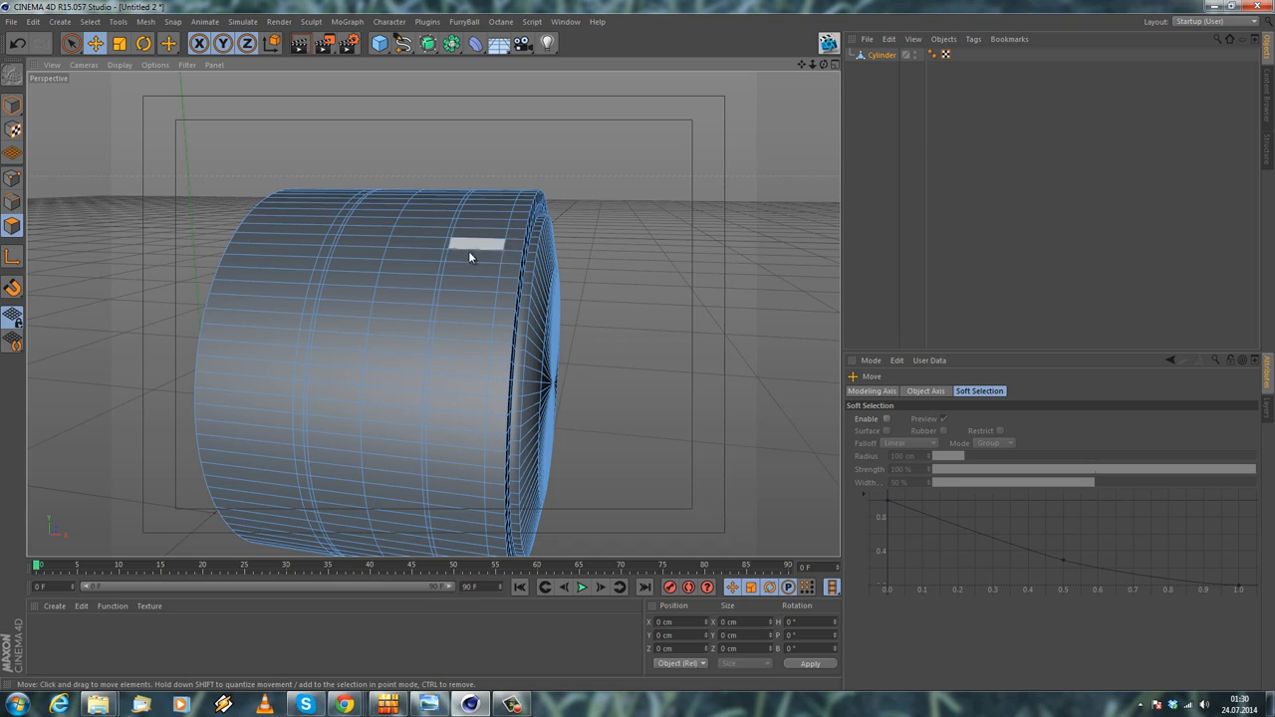
{"action": "left_click", "coordinate": [90, 21]}
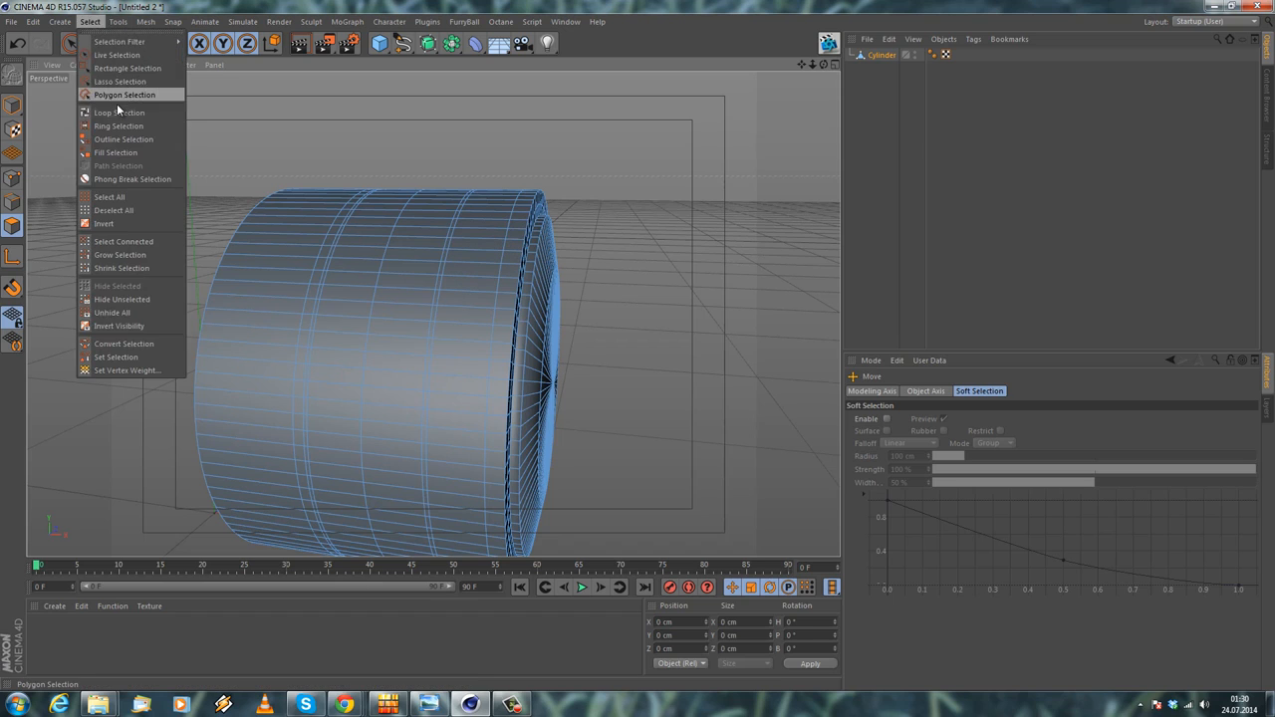
{"action": "left_click", "coordinate": [117, 112]}
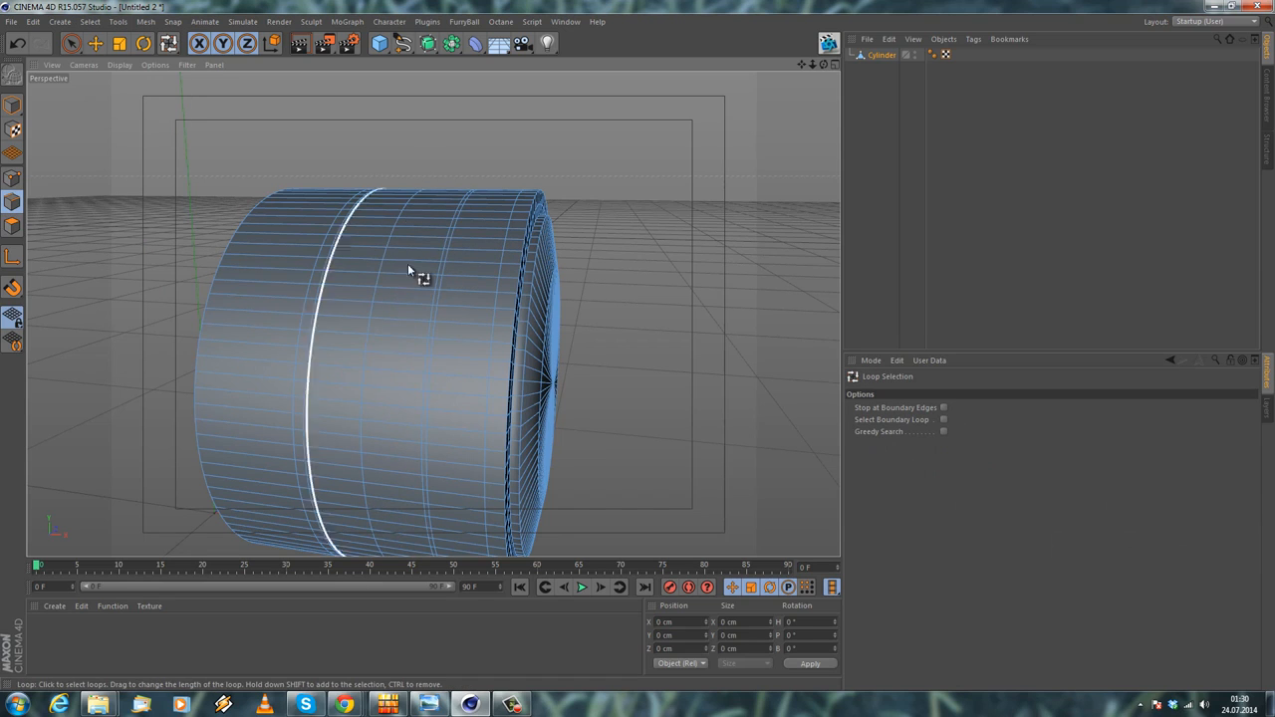
{"action": "left_click", "coordinate": [446, 279]}
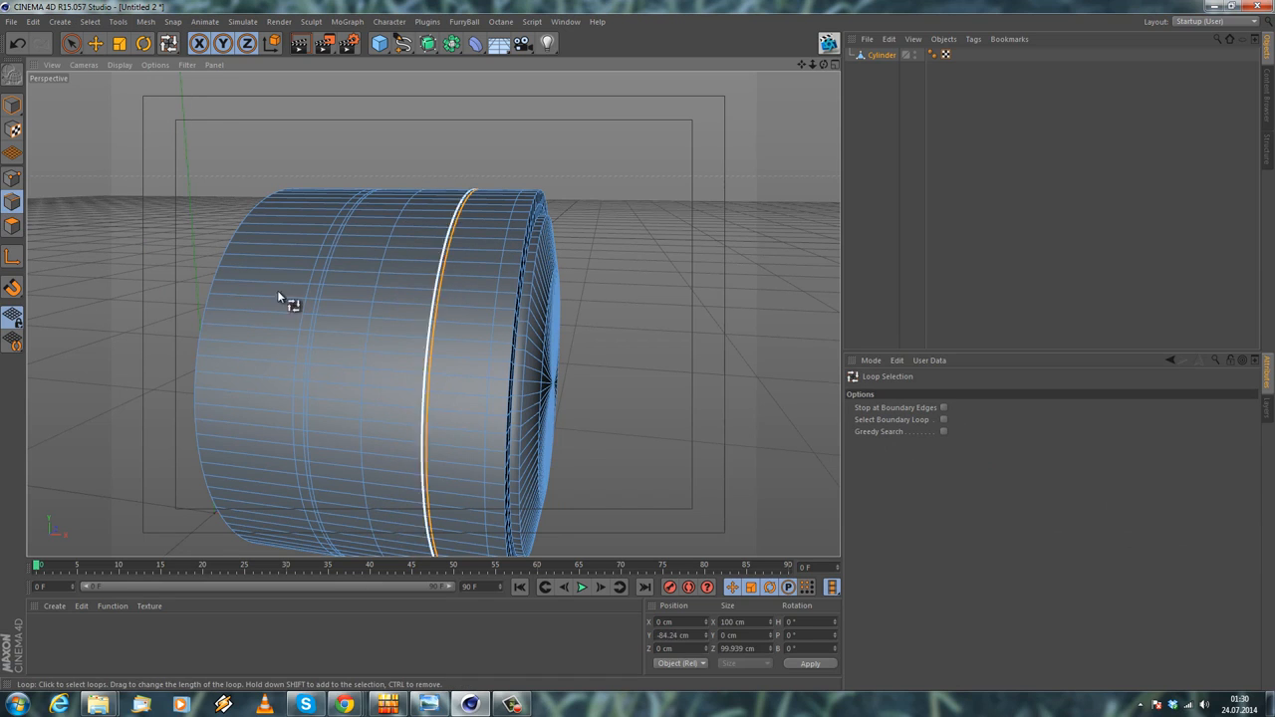
{"action": "left_click", "coordinate": [118, 45]}
{"action": "left_click_drag", "start_coordinate": [514, 156], "coordinate": [464, 175]}
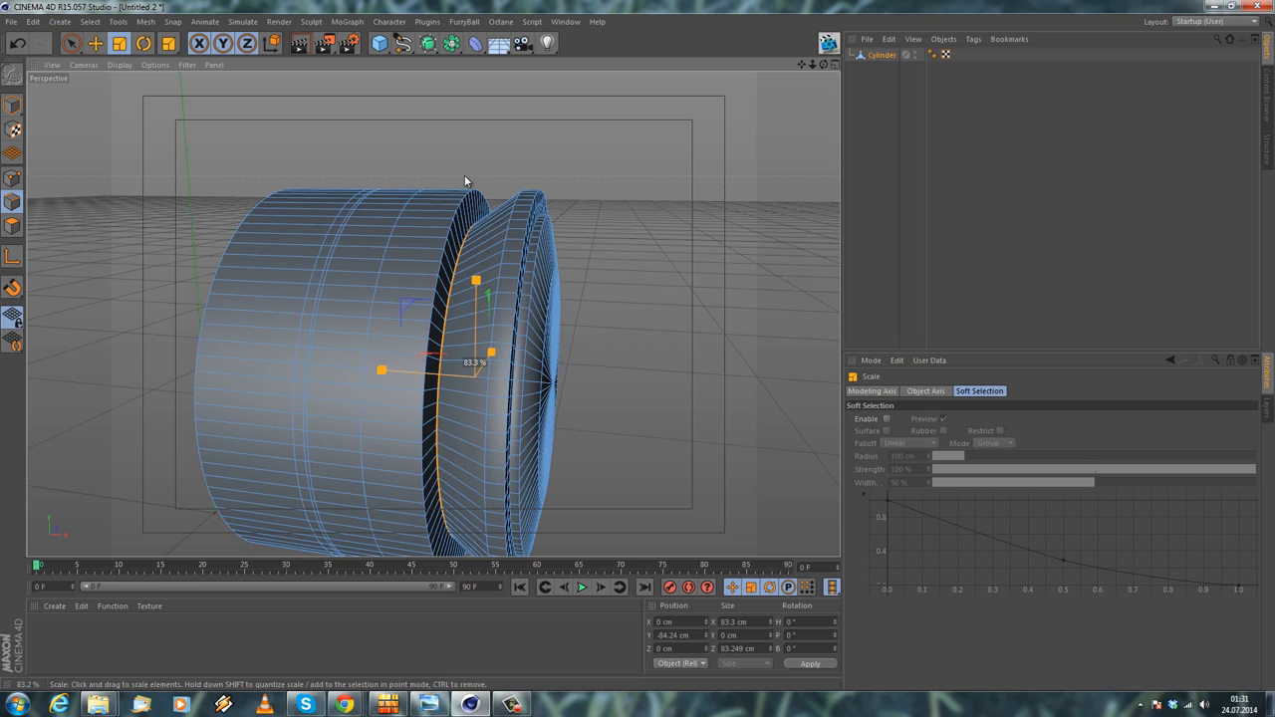
Loop-select the body-side edge ring of the front close pair and scale it down to match its neighbouring groove ring
{"action": "left_click_drag", "start_coordinate": [464, 175], "coordinate": [464, 174]}
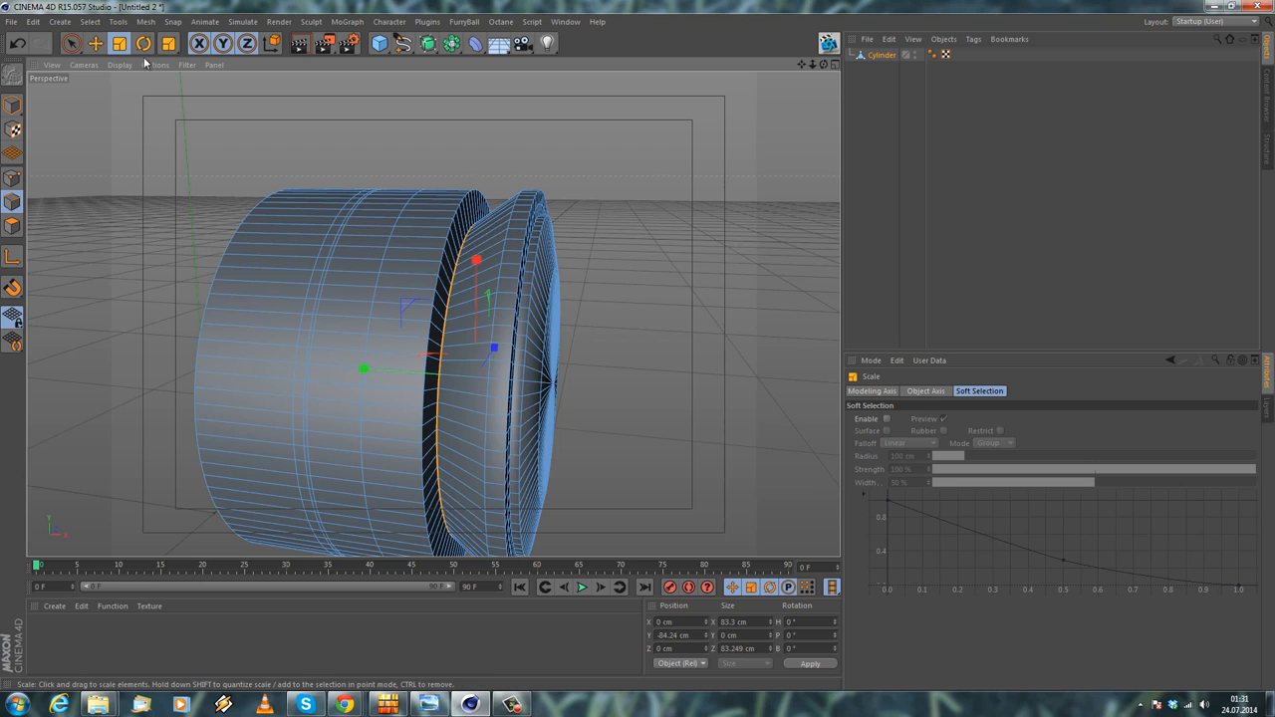
{"action": "left_click", "coordinate": [89, 20]}
{"action": "left_click", "coordinate": [118, 112]}
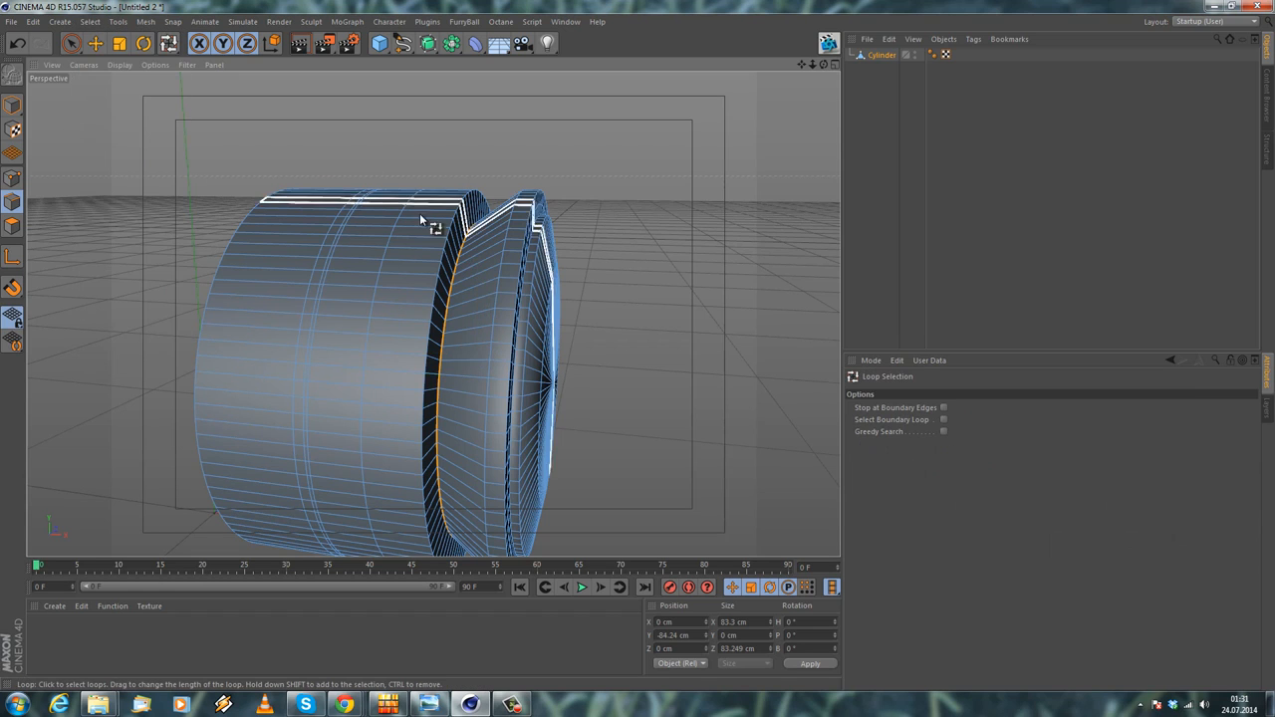
{"action": "left_click", "coordinate": [459, 252]}
{"action": "left_click", "coordinate": [119, 43]}
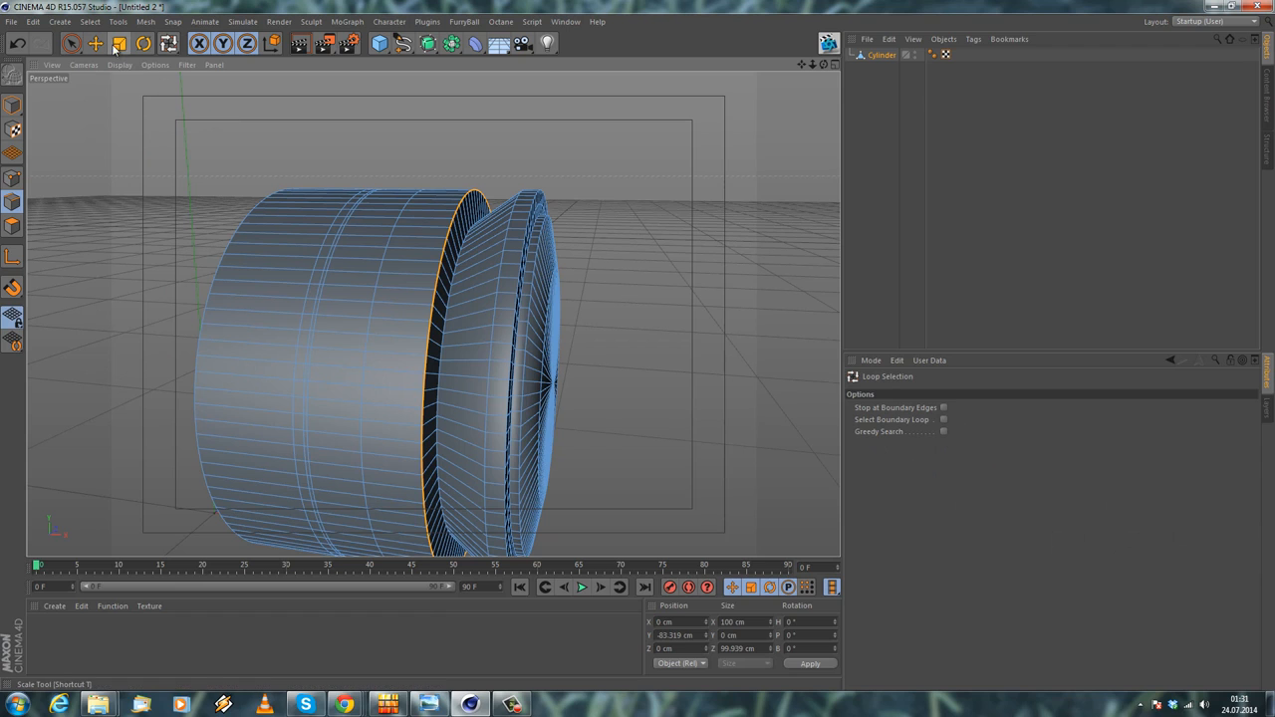
{"action": "left_click_drag", "start_coordinate": [518, 159], "coordinate": [543, 250]}
{"action": "left_click", "coordinate": [521, 174]}
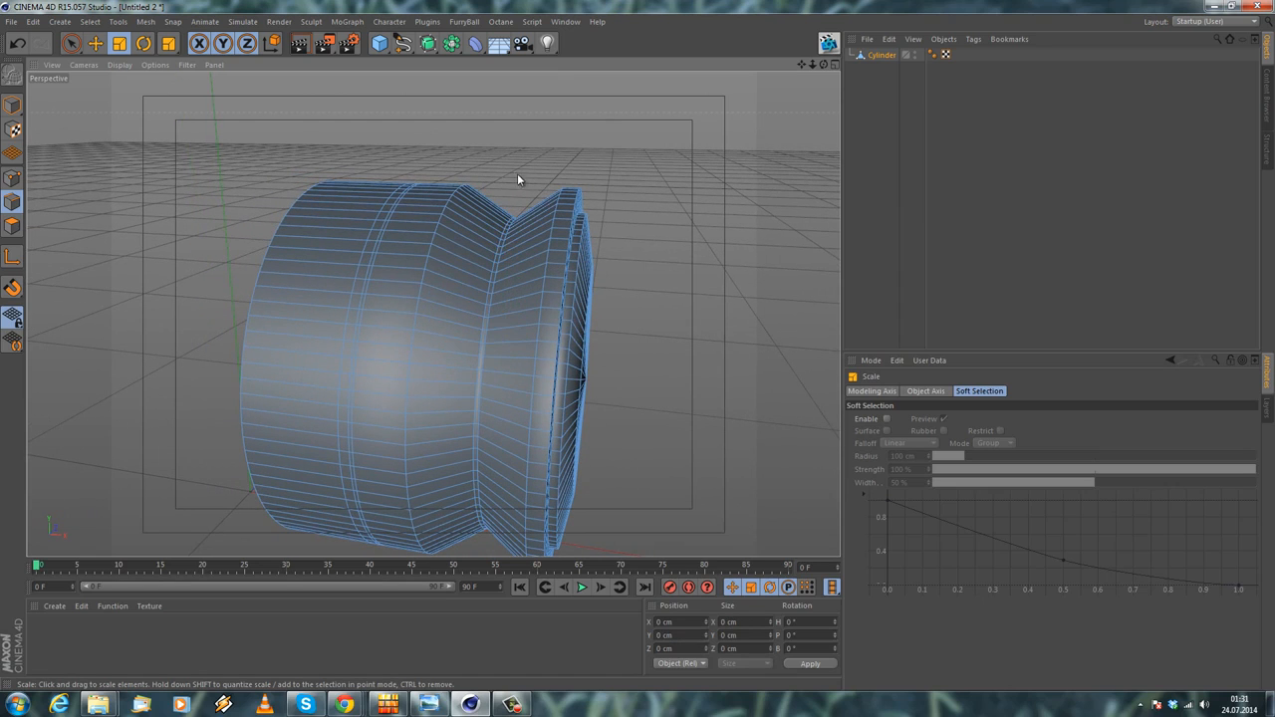
Loop-select the narrow polygon band between the second close pair of rings on the body
{"action": "left_click_drag", "start_coordinate": [395, 272], "coordinate": [467, 270], "text": "alt"}
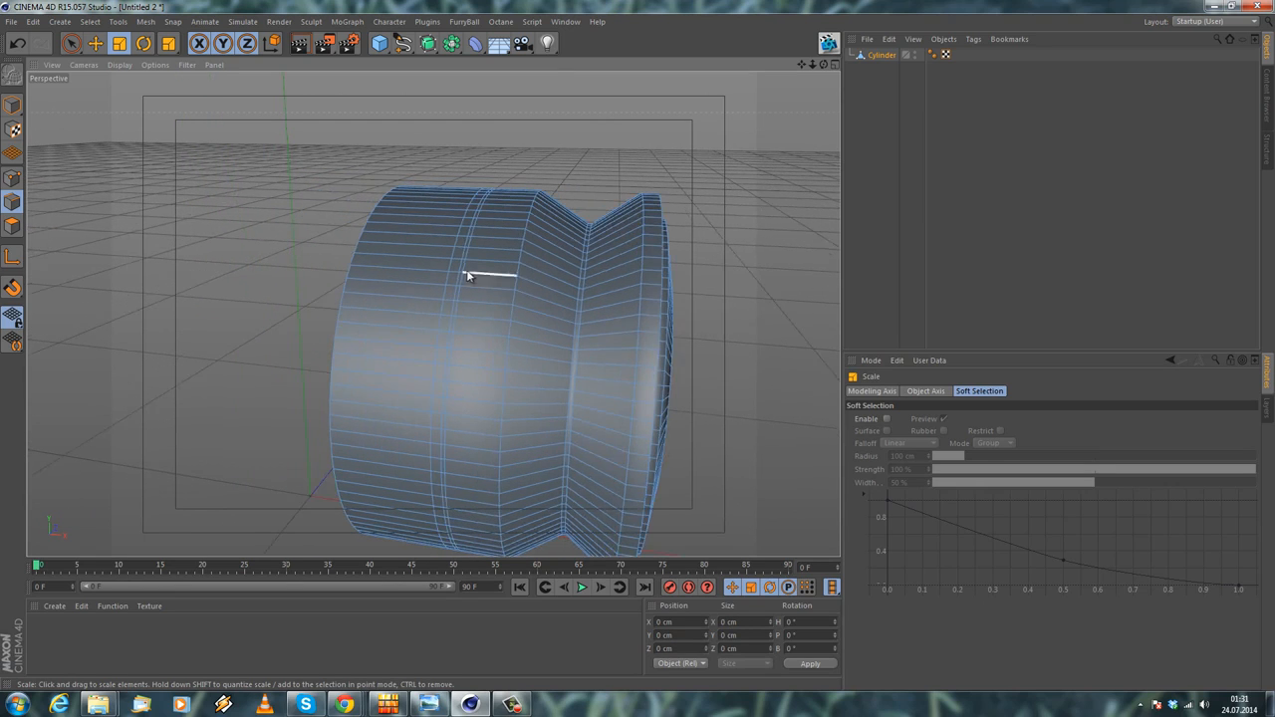
{"action": "scroll", "coordinate": [464, 271], "scroll_direction": "up", "scroll_amount": 3}
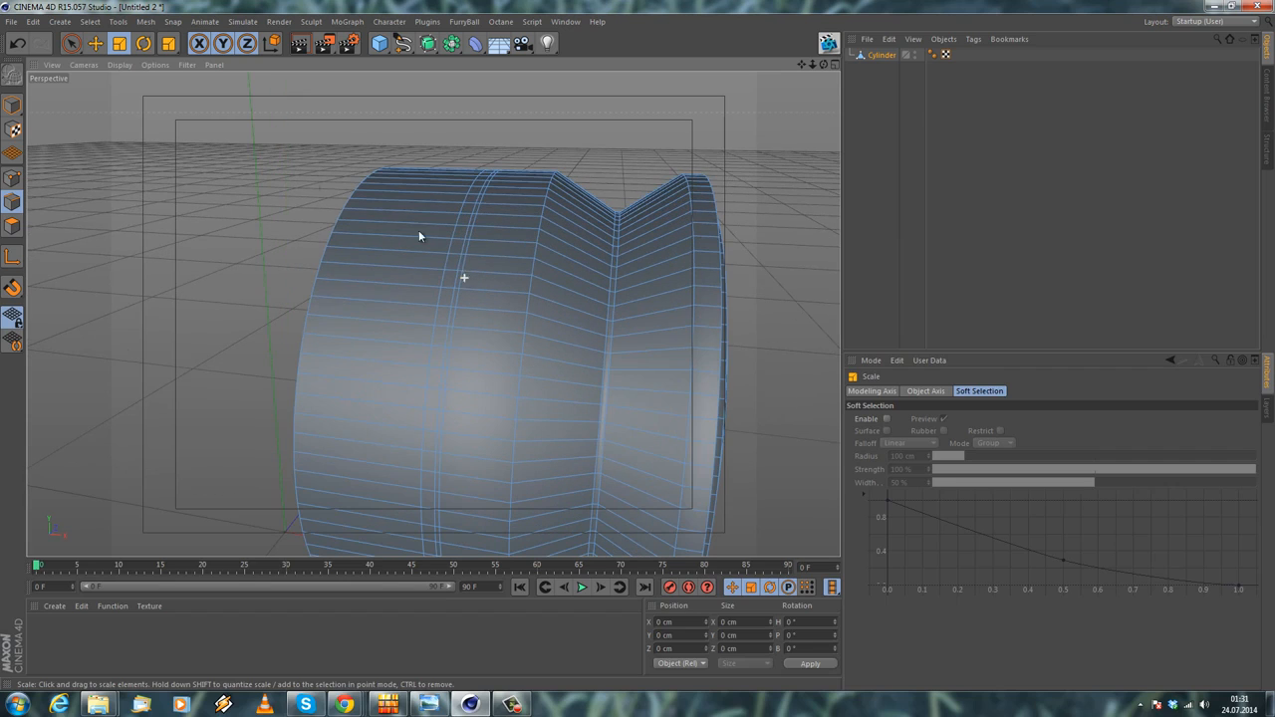
{"action": "left_click", "coordinate": [90, 21]}
{"action": "left_click", "coordinate": [111, 112]}
{"action": "left_click", "coordinate": [12, 226]}
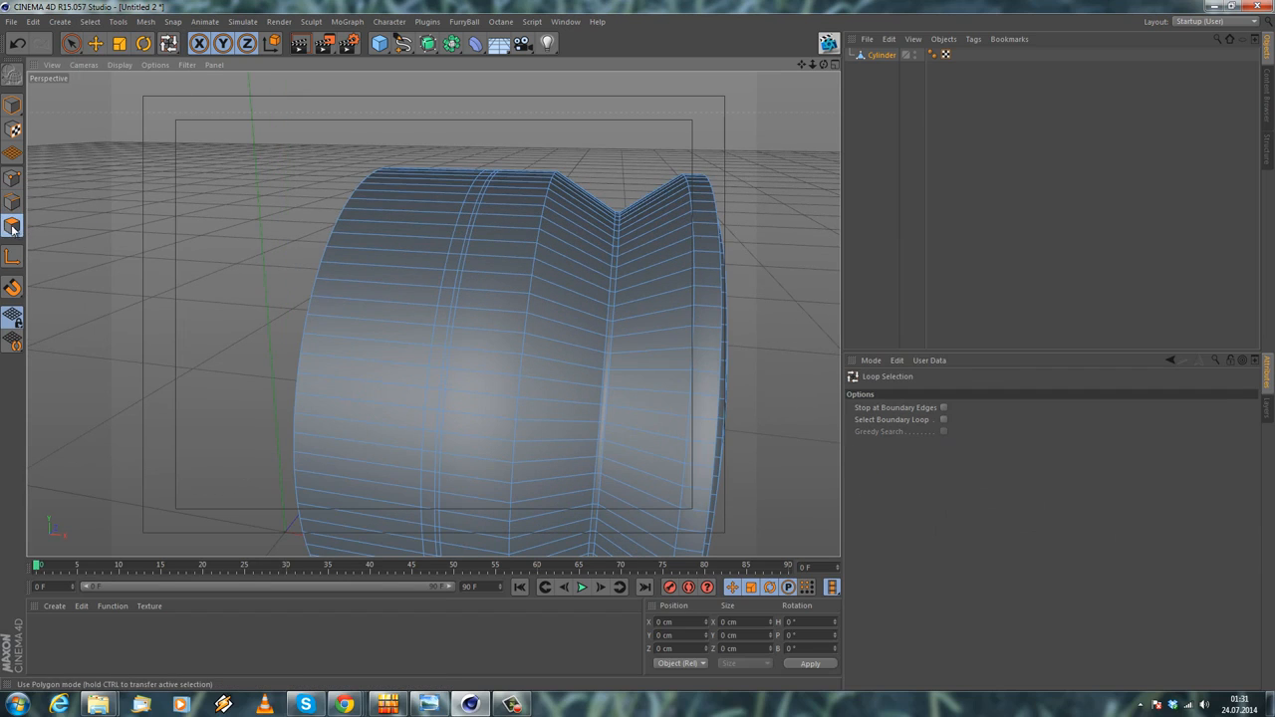
{"action": "left_click", "coordinate": [481, 239]}
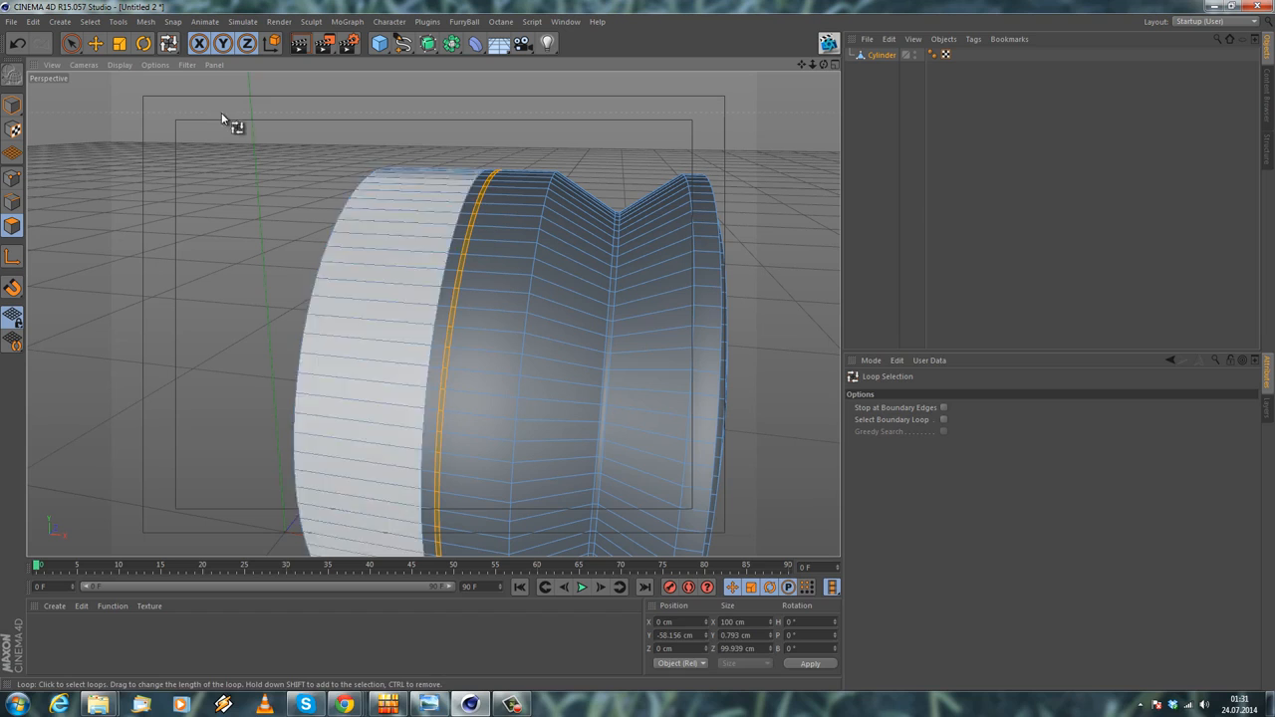
{"action": "left_click", "coordinate": [120, 50]}
{"action": "left_click_drag", "start_coordinate": [196, 163], "coordinate": [178, 166]}
{"action": "left_click", "coordinate": [17, 42]}
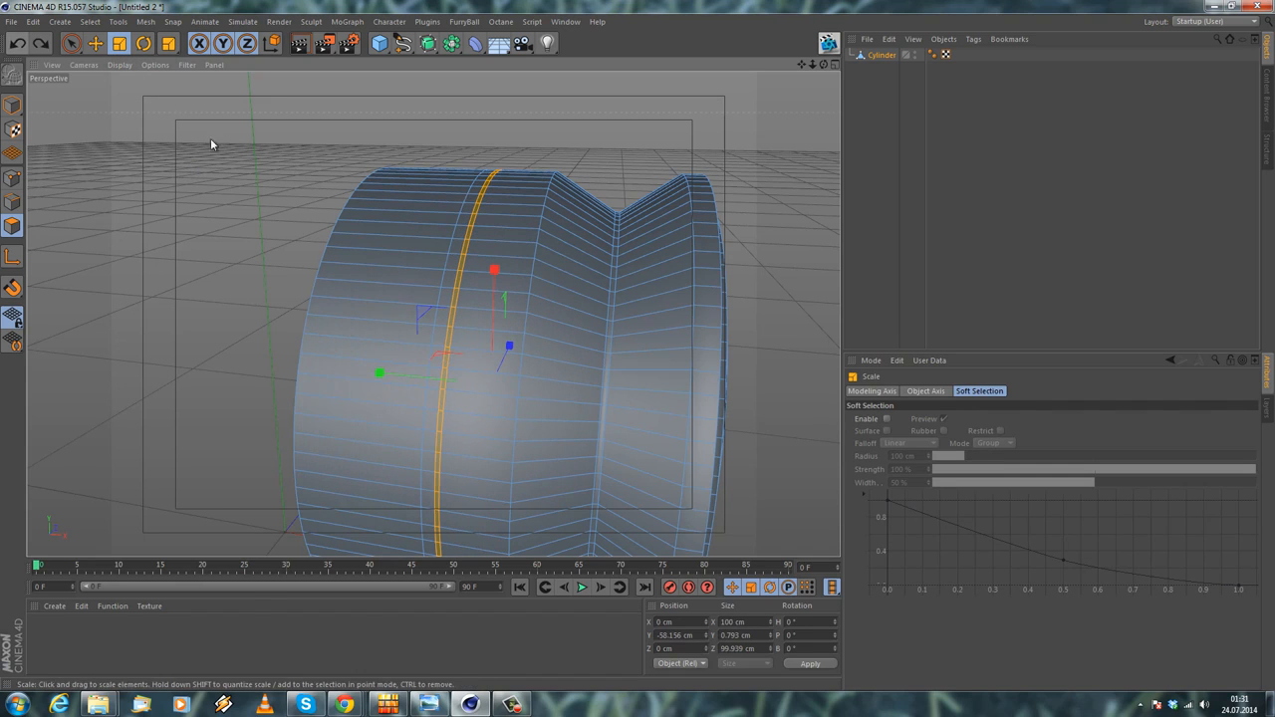
Extrude the selected narrow band inward with an offset of -0.8 cm to form a thin seam
{"action": "right_click", "coordinate": [243, 155]}
{"action": "left_click", "coordinate": [289, 388]}
{"action": "left_click_drag", "start_coordinate": [649, 356], "coordinate": [592, 377]}
{"action": "left_click_drag", "start_coordinate": [595, 377], "coordinate": [626, 370], "text": "alt"}
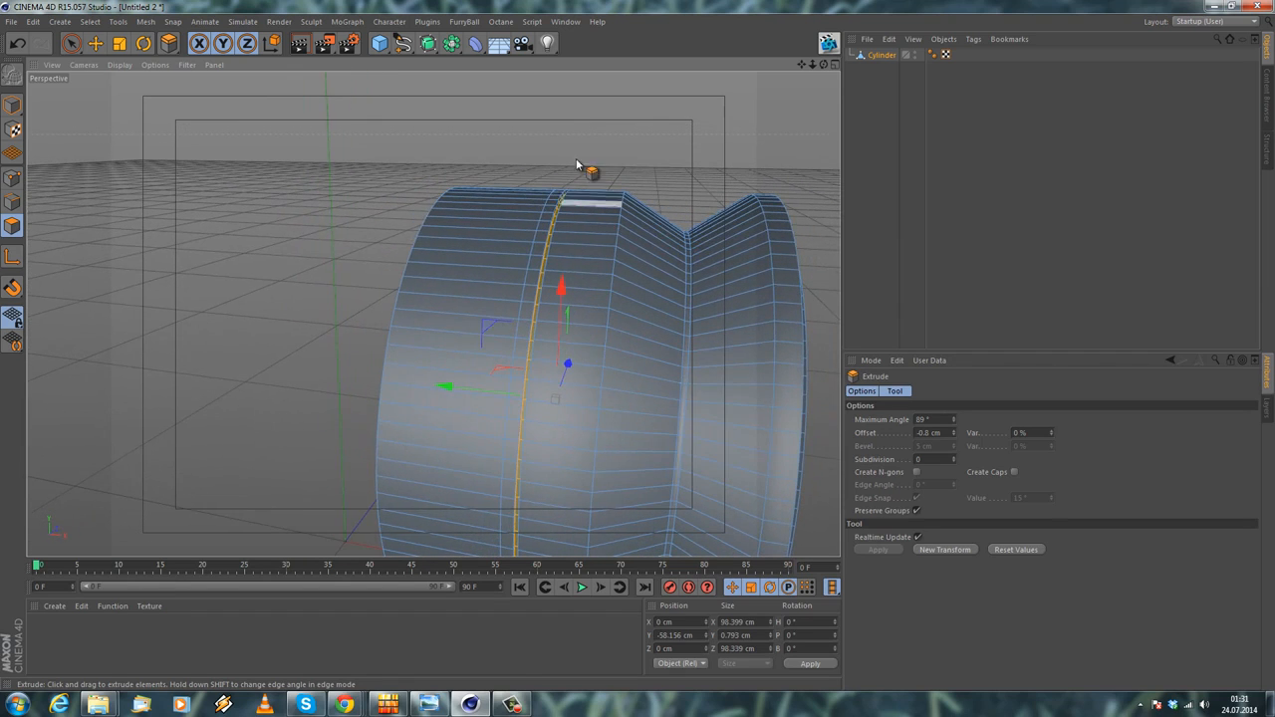
{"action": "left_click", "coordinate": [94, 45]}
Cut a Knife loop on the rear section at an offset of about 10%, just behind the rings beside the seam
{"action": "right_click", "coordinate": [308, 205]}
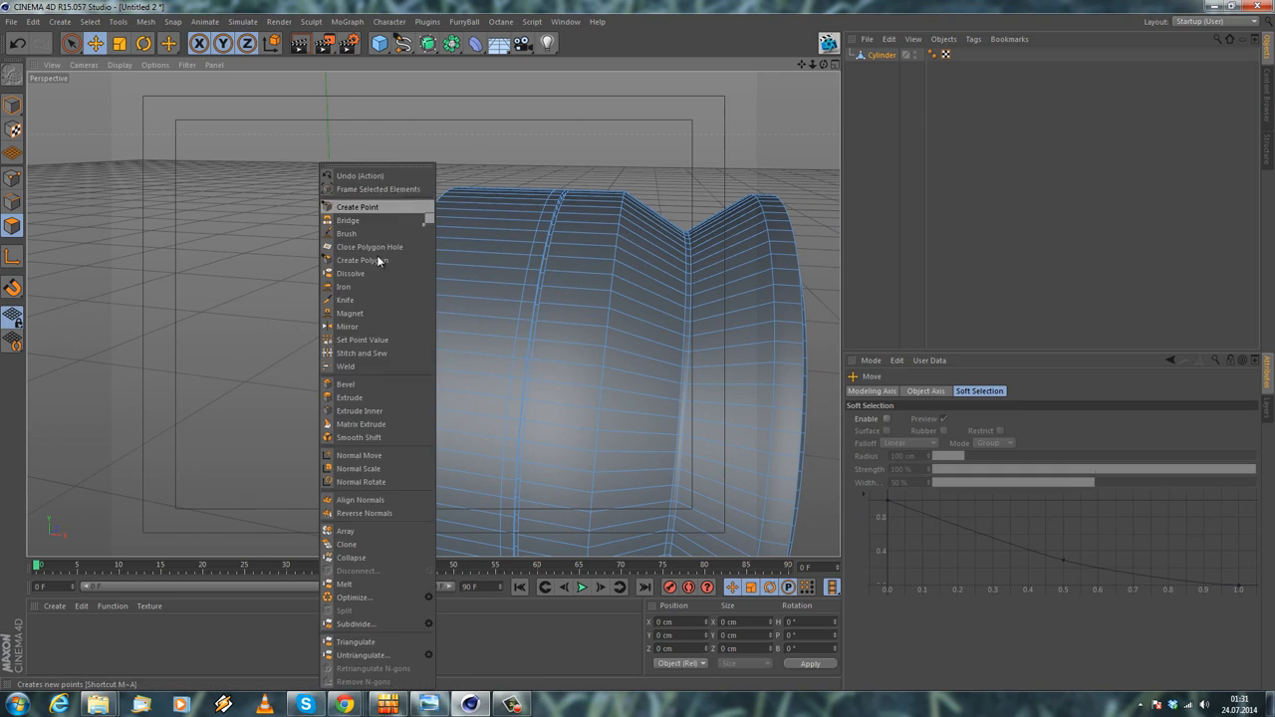
{"action": "left_click", "coordinate": [355, 299]}
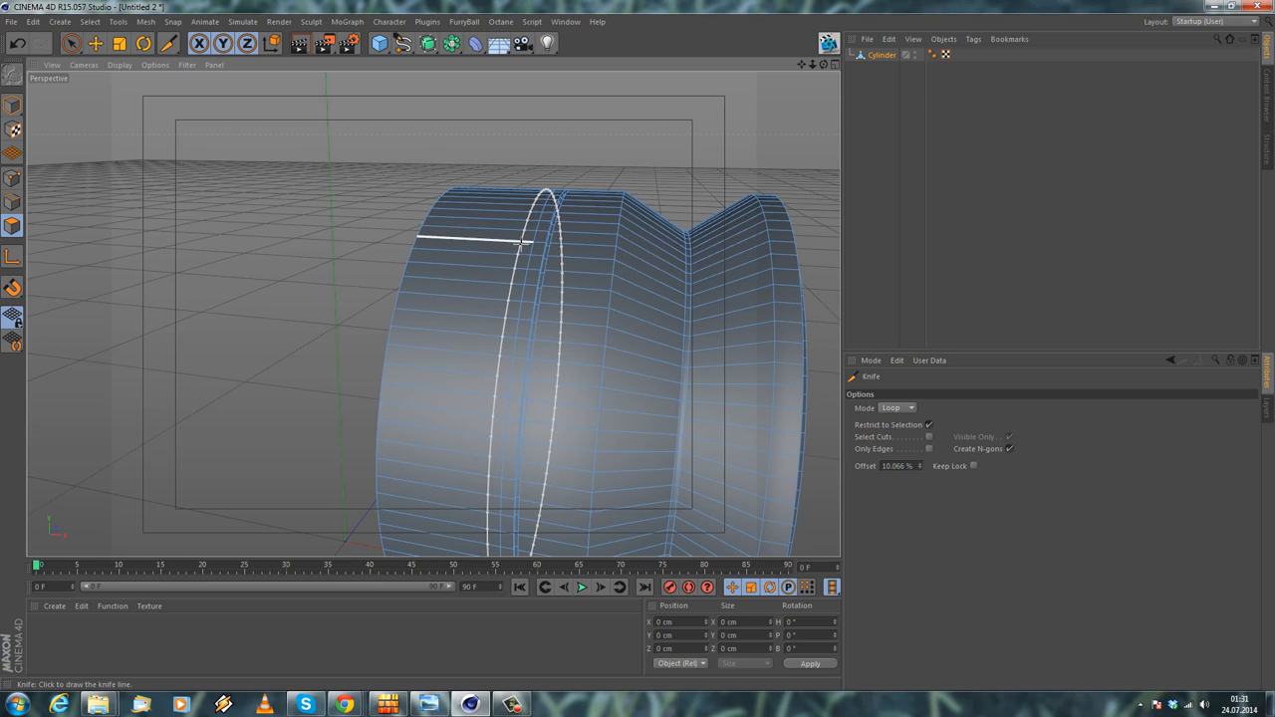
{"action": "left_click", "coordinate": [915, 465]}
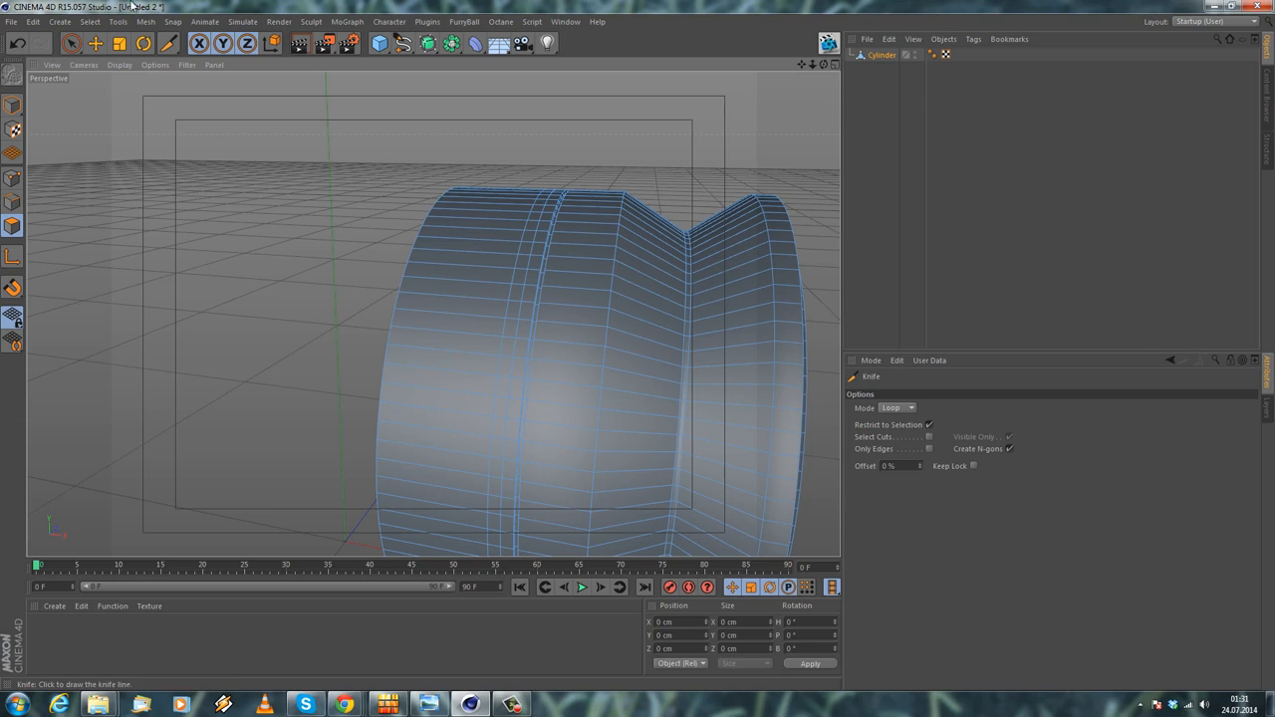
Loop-select the new wider polygon band behind the thin seam and extrude it inward with an offset of -1 cm
{"action": "left_click", "coordinate": [90, 21]}
{"action": "left_click", "coordinate": [128, 104]}
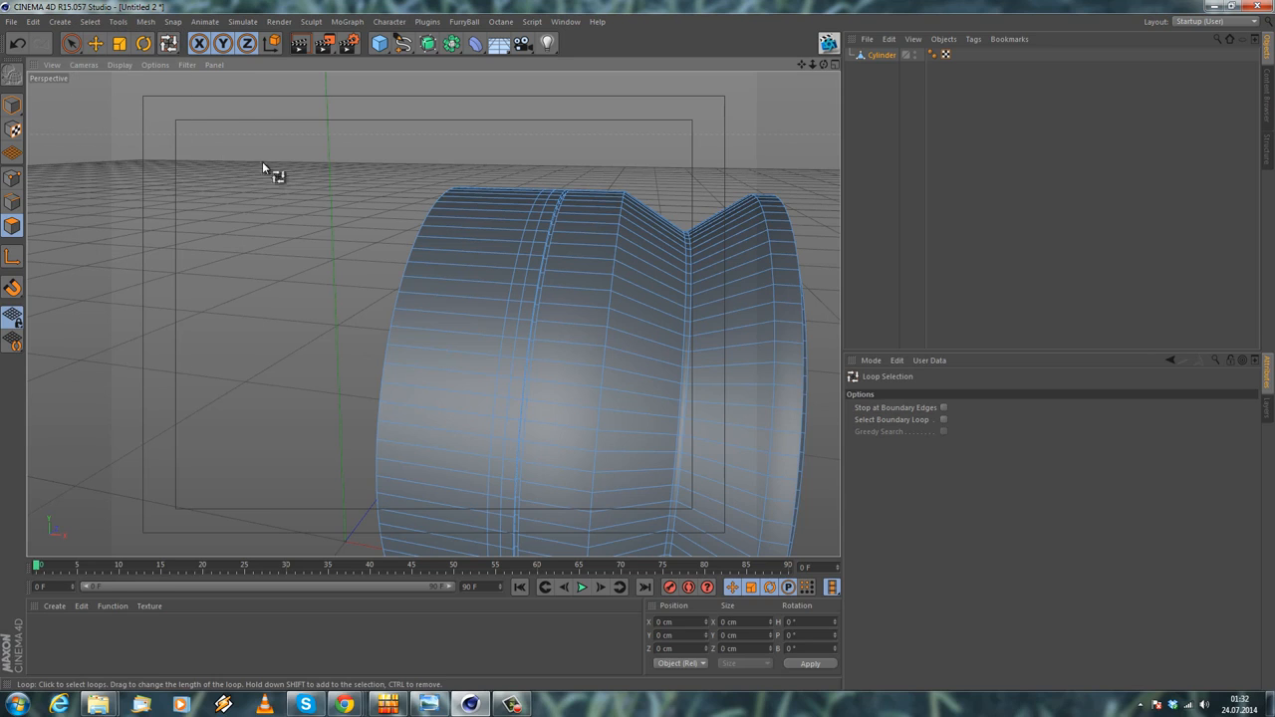
{"action": "left_click", "coordinate": [527, 251]}
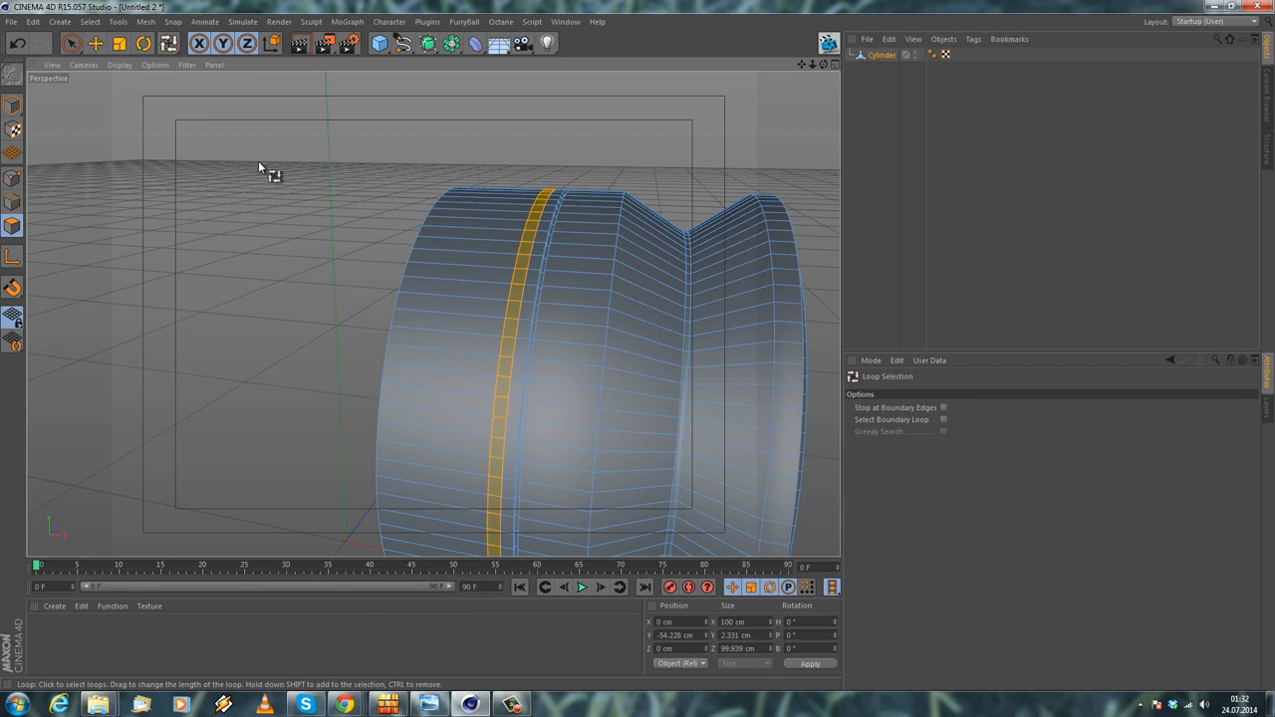
{"action": "right_click", "coordinate": [250, 164]}
{"action": "left_click", "coordinate": [277, 395]}
{"action": "left_click_drag", "start_coordinate": [649, 355], "coordinate": [639, 351]}
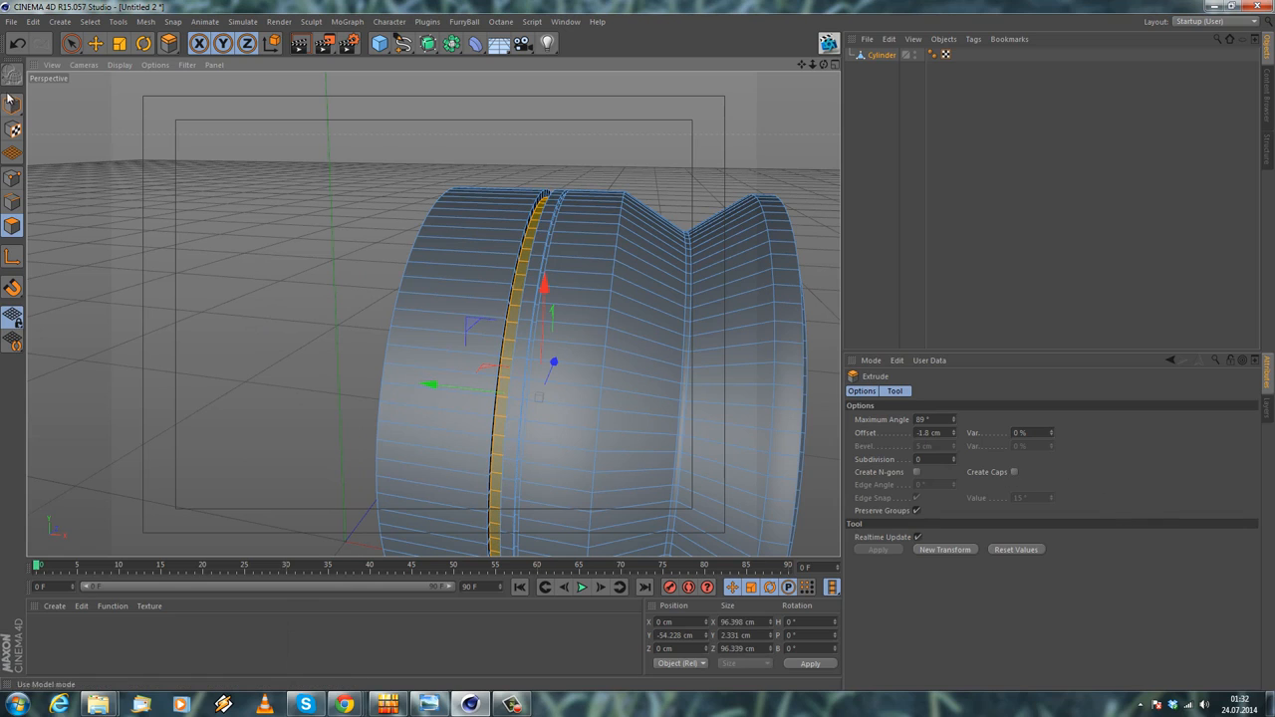
{"action": "left_click", "coordinate": [18, 46]}
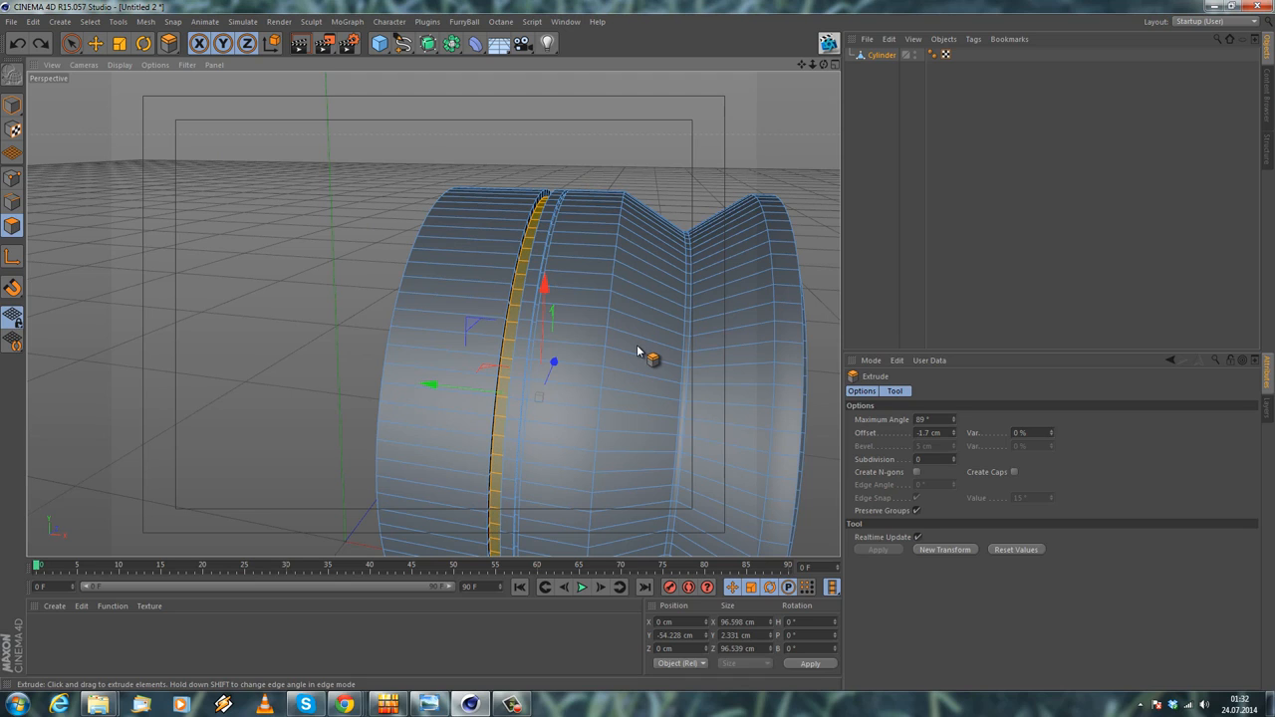
{"action": "left_click_drag", "start_coordinate": [639, 347], "coordinate": [637, 346]}
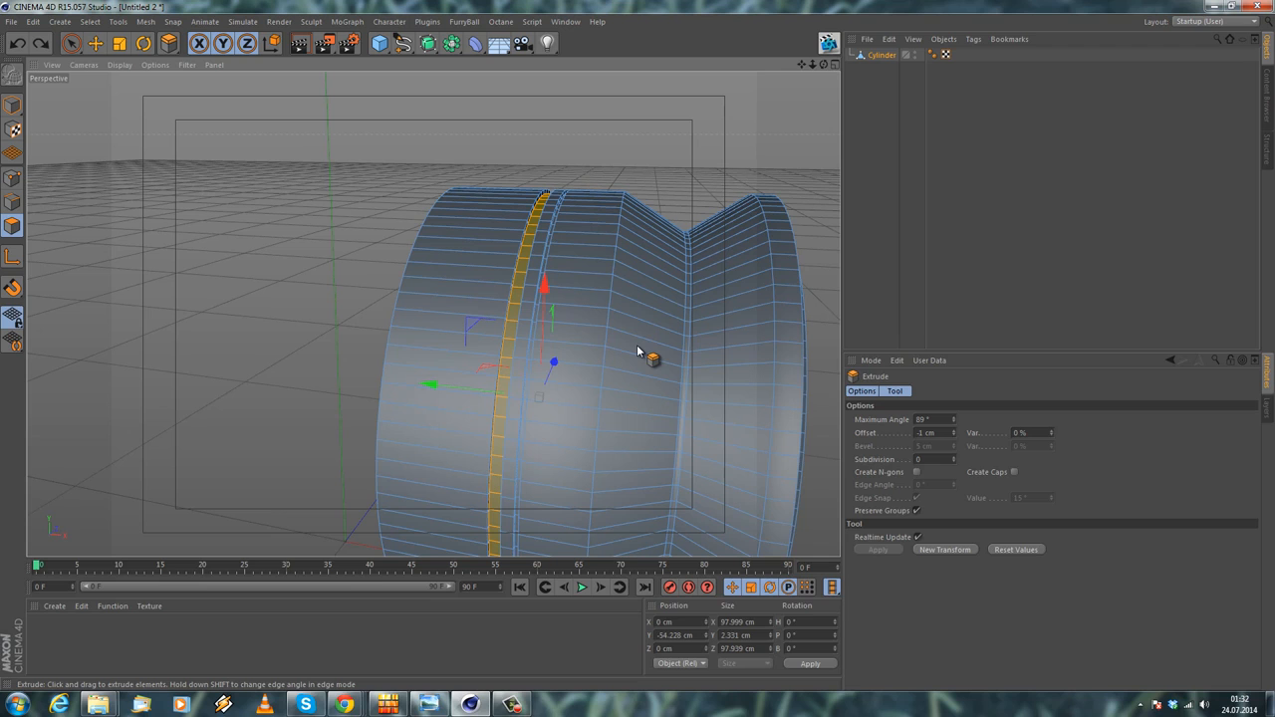
{"action": "left_click_drag", "start_coordinate": [383, 222], "coordinate": [419, 163], "text": "alt"}
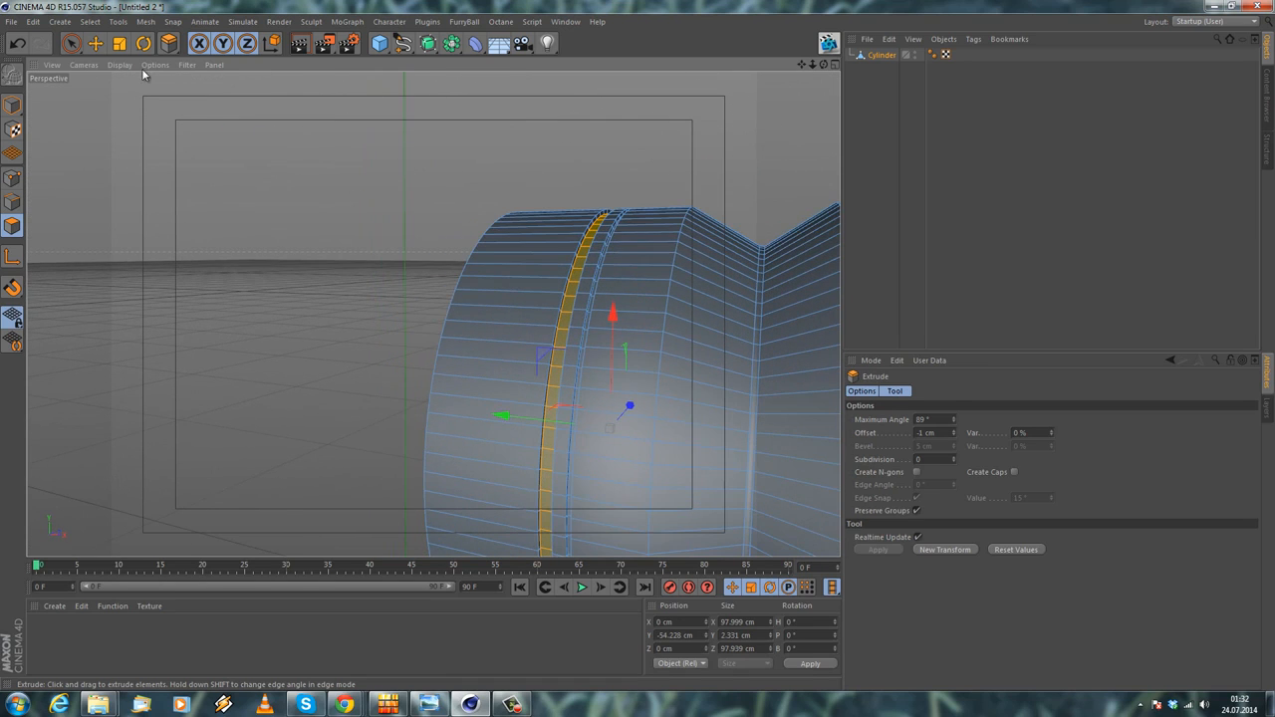
{"action": "left_click", "coordinate": [94, 44]}
Loop-select the open rear rim edge of the body and scale it down to about 64.7 cm across
{"action": "left_click_drag", "start_coordinate": [241, 204], "coordinate": [398, 219], "text": "alt"}
{"action": "left_click", "coordinate": [89, 21]}
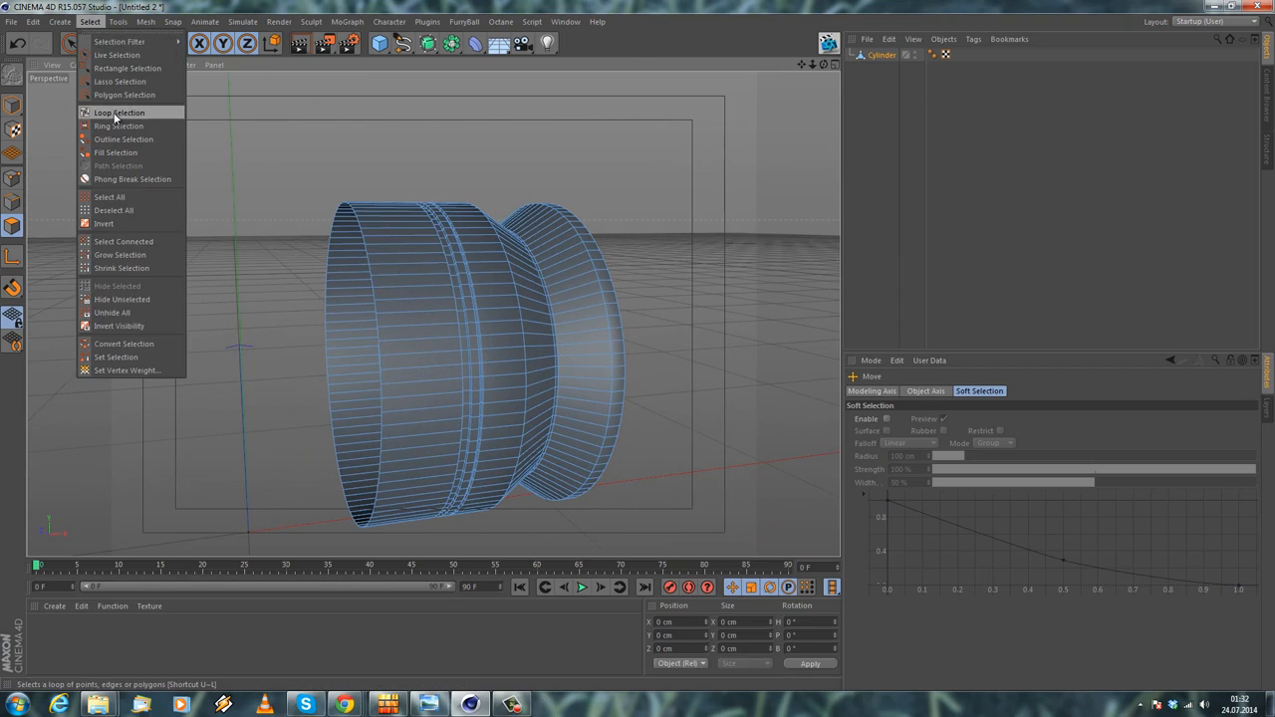
{"action": "left_click", "coordinate": [116, 113]}
{"action": "left_click", "coordinate": [12, 201]}
{"action": "left_click", "coordinate": [371, 267]}
{"action": "left_click", "coordinate": [120, 44]}
{"action": "left_click_drag", "start_coordinate": [173, 120], "coordinate": [205, 242], "text": "alt"}
{"action": "left_click", "coordinate": [206, 242]}
{"action": "left_click_drag", "start_coordinate": [225, 199], "coordinate": [328, 231], "text": "alt"}
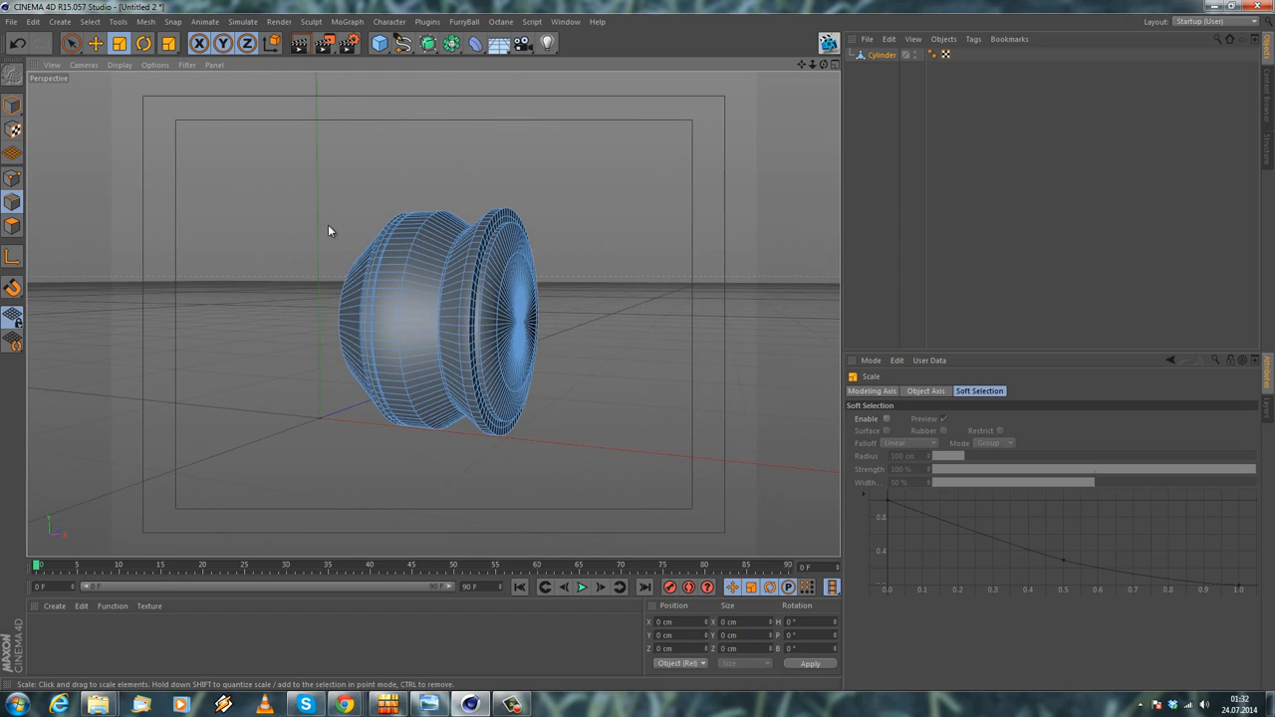
{"action": "left_click", "coordinate": [380, 43]}
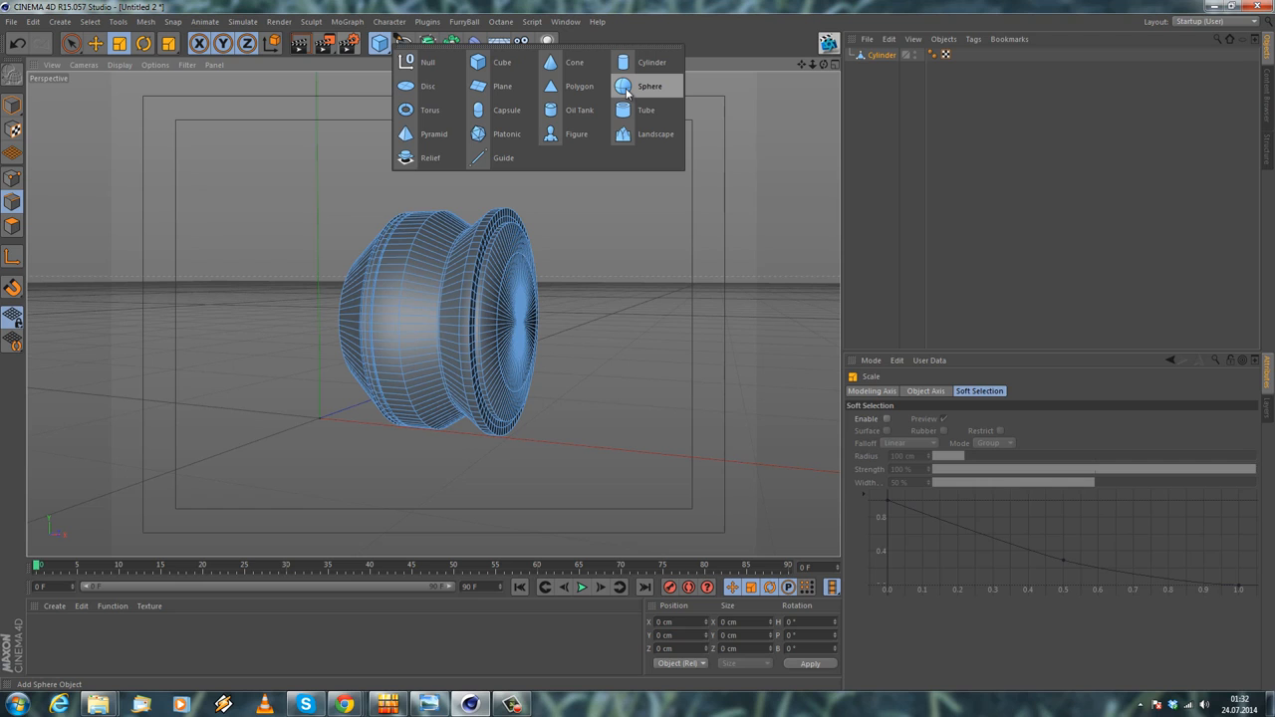
{"action": "left_click", "coordinate": [538, 47]}
{"action": "scroll", "coordinate": [336, 209], "scroll_direction": "up", "scroll_amount": 2}
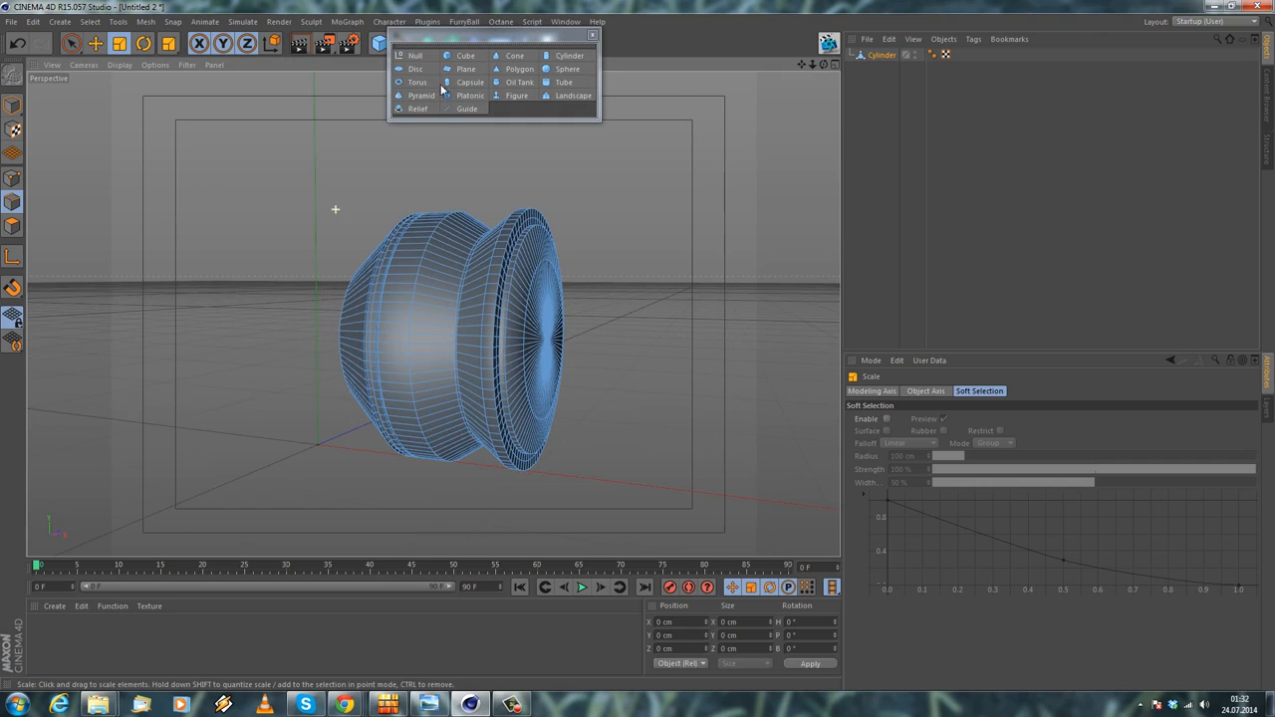
{"action": "left_click", "coordinate": [593, 37]}
Loop-select the narrowed rear rim edge and extrude it with an offset of 18.2 cm
{"action": "left_click_drag", "start_coordinate": [305, 288], "coordinate": [515, 262], "text": "alt"}
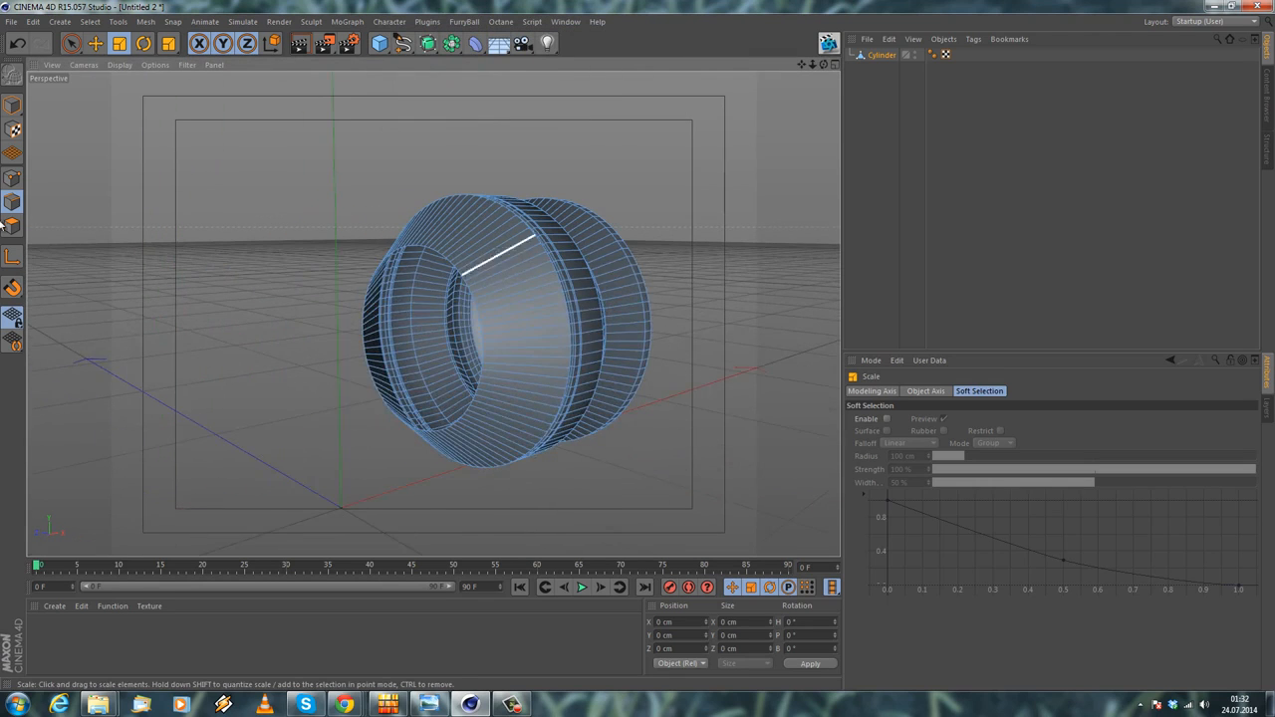
{"action": "left_click", "coordinate": [90, 21]}
{"action": "left_click", "coordinate": [130, 126]}
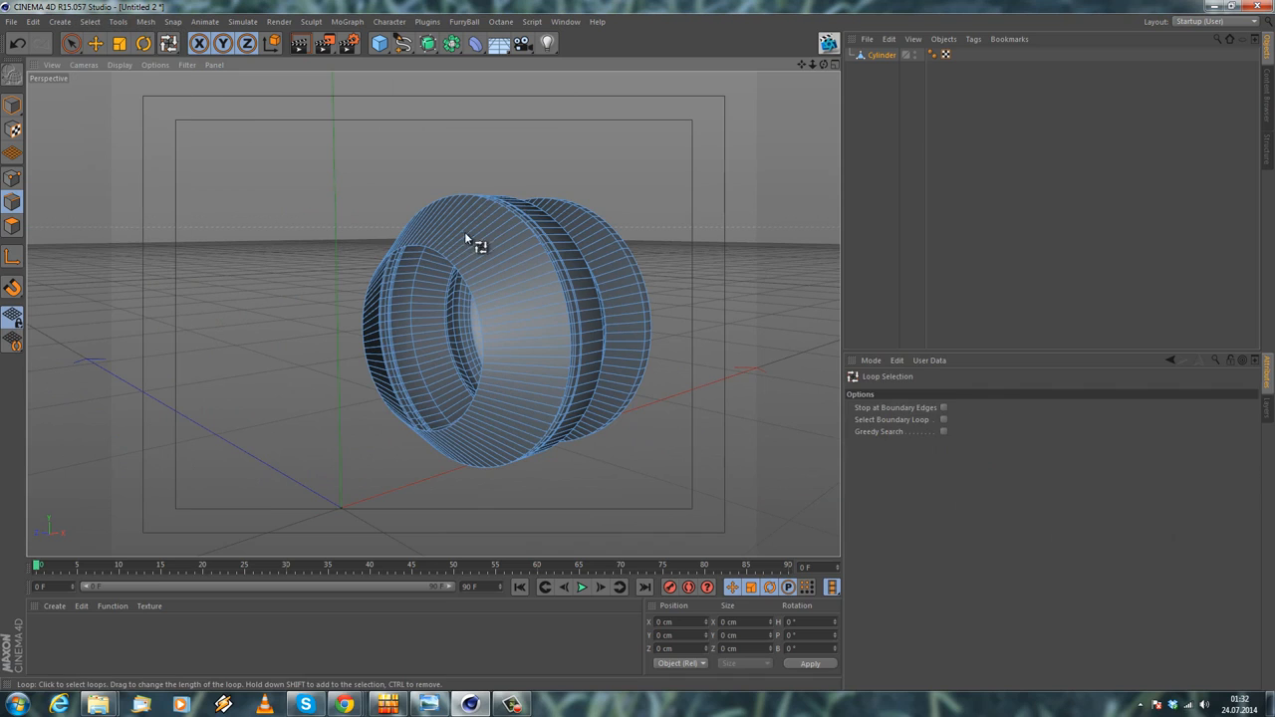
{"action": "left_click", "coordinate": [453, 261]}
{"action": "right_click", "coordinate": [279, 203]}
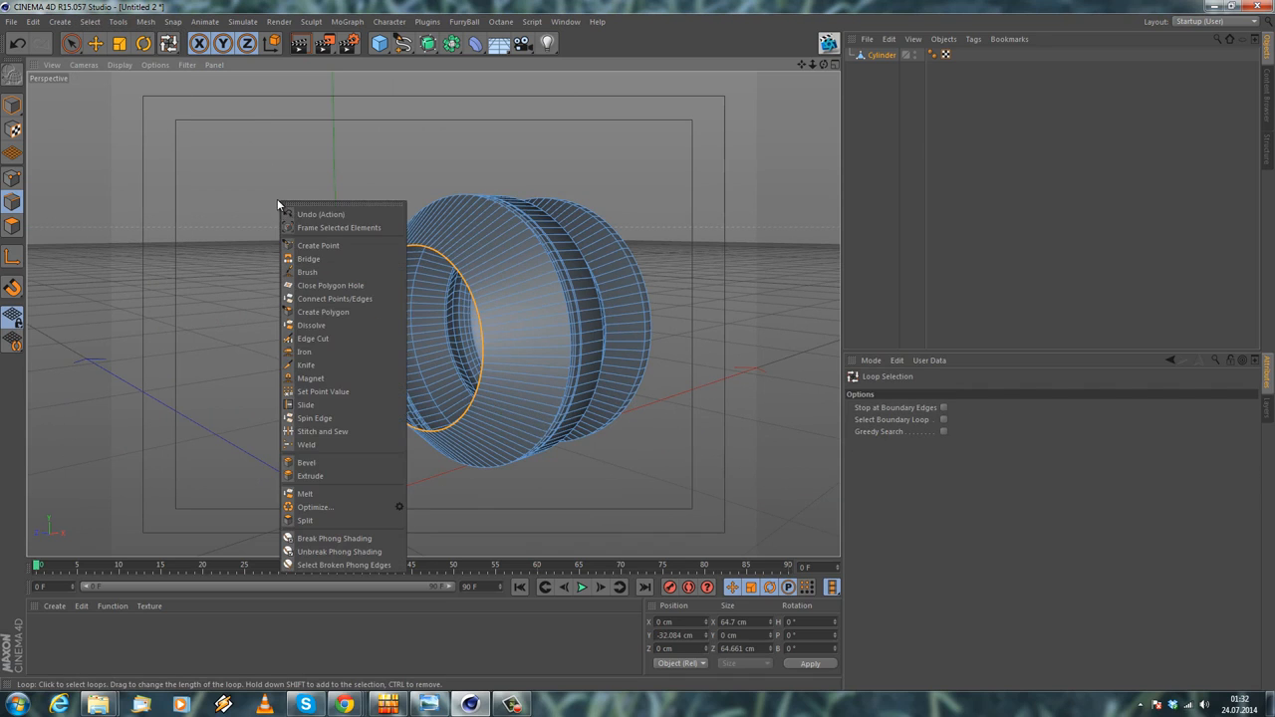
{"action": "left_click", "coordinate": [304, 485]}
{"action": "left_click_drag", "start_coordinate": [304, 485], "coordinate": [3, 61], "text": "alt"}
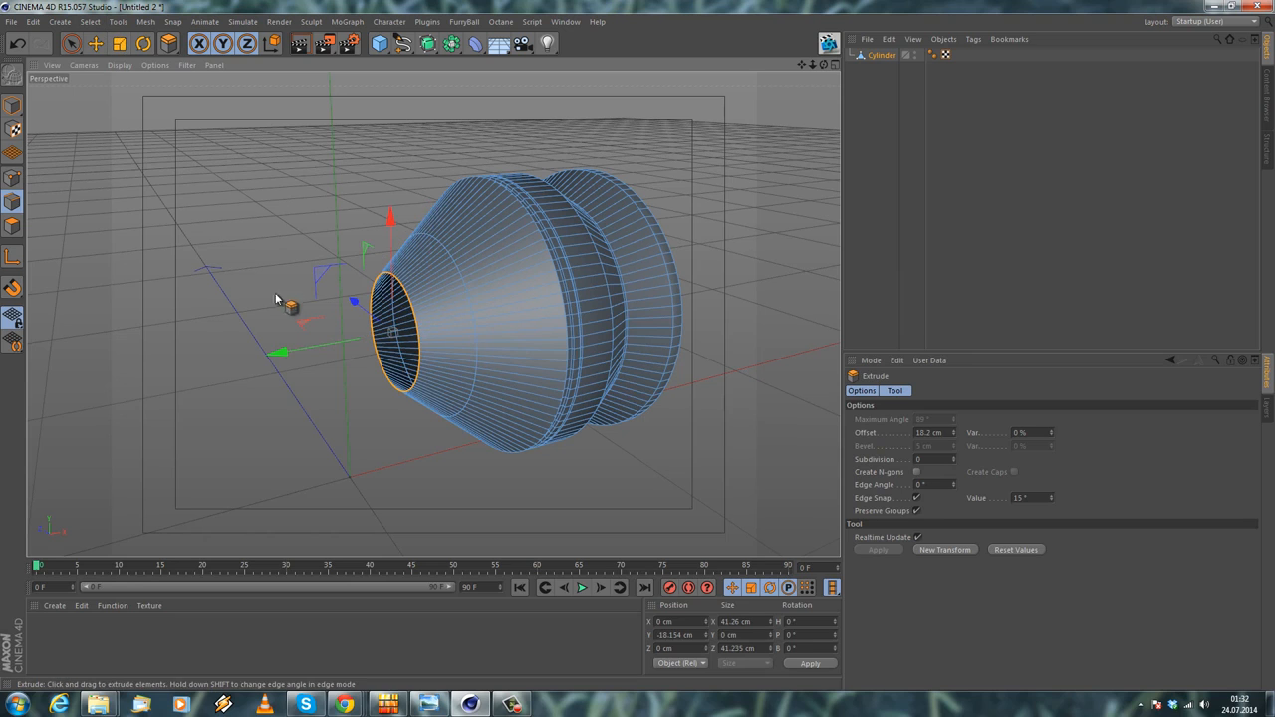
Move the extruded rear rim along the body's axis toward the body and scale it down
{"action": "left_click_drag", "start_coordinate": [278, 353], "coordinate": [318, 349]}
{"action": "left_click", "coordinate": [119, 43]}
{"action": "left_click_drag", "start_coordinate": [213, 181], "coordinate": [71, 245]}
{"action": "left_click", "coordinate": [94, 43]}
{"action": "left_click", "coordinate": [230, 183]}
{"action": "left_click_drag", "start_coordinate": [229, 184], "coordinate": [281, 207], "text": "alt"}
Add a sphere primitive with 90 segments
{"action": "left_click_drag", "start_coordinate": [380, 43], "coordinate": [642, 85]}
{"action": "right_click_drag", "start_coordinate": [508, 171], "coordinate": [443, 240], "text": "alt"}
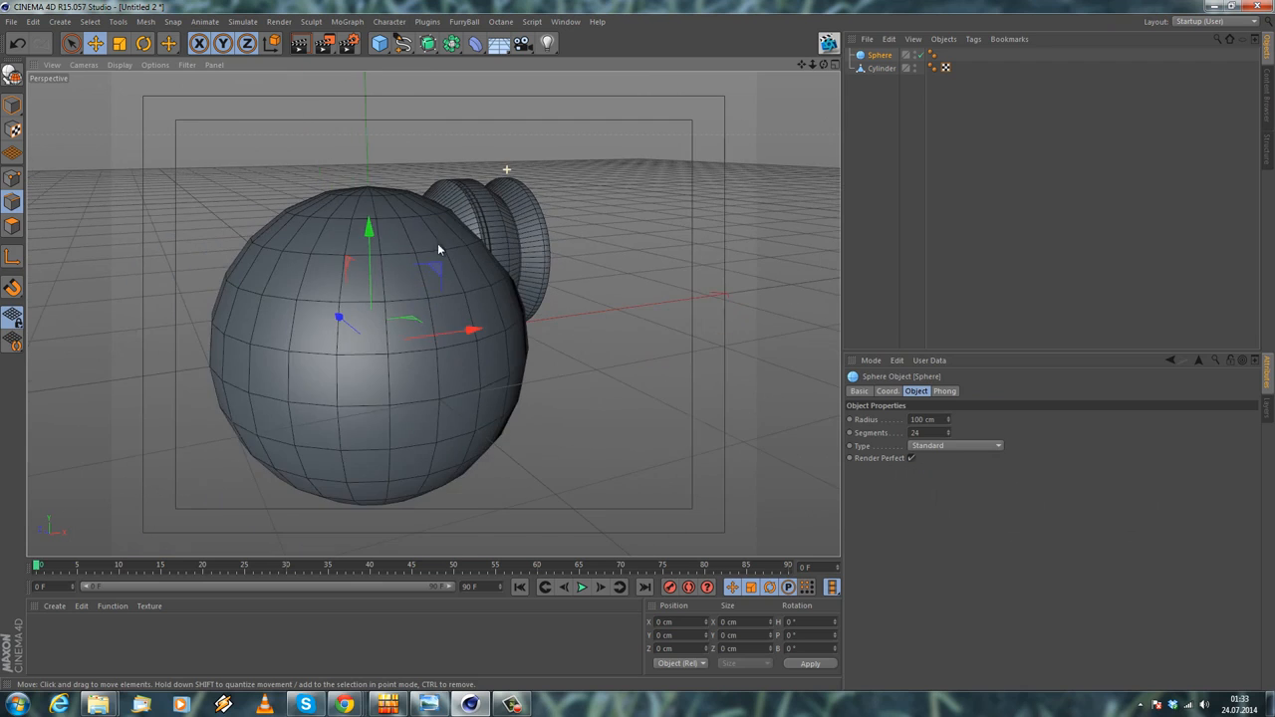
{"action": "left_click_drag", "start_coordinate": [443, 240], "coordinate": [416, 304], "text": "alt"}
{"action": "left_click", "coordinate": [916, 434]}
{"action": "type", "text": "90"}
{"action": "key", "text": "Return"}
{"action": "right_click_drag", "start_coordinate": [550, 315], "coordinate": [537, 306], "text": "alt"}
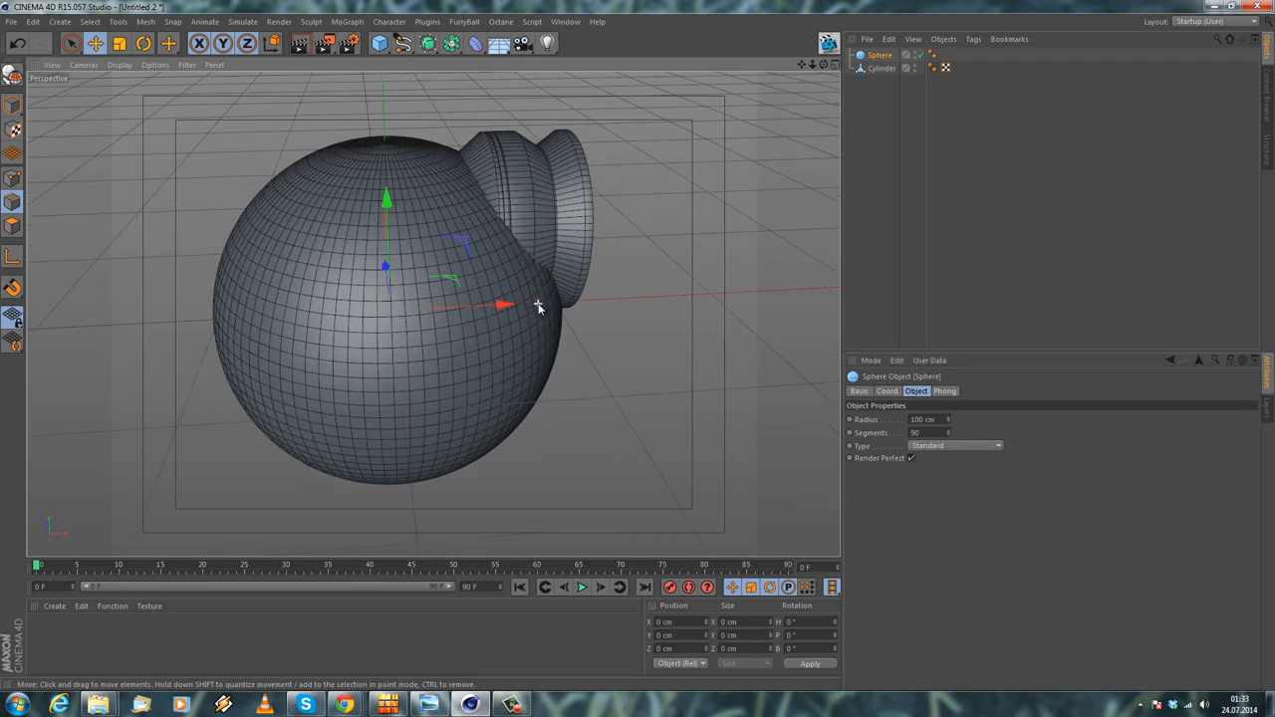
Change the sphere type to Hemisphere and rotate it so its flat open side faces the earphone body
{"action": "left_click", "coordinate": [985, 446]}
{"action": "left_click", "coordinate": [948, 525]}
{"action": "scroll", "coordinate": [406, 205], "scroll_direction": "down", "scroll_amount": 3}
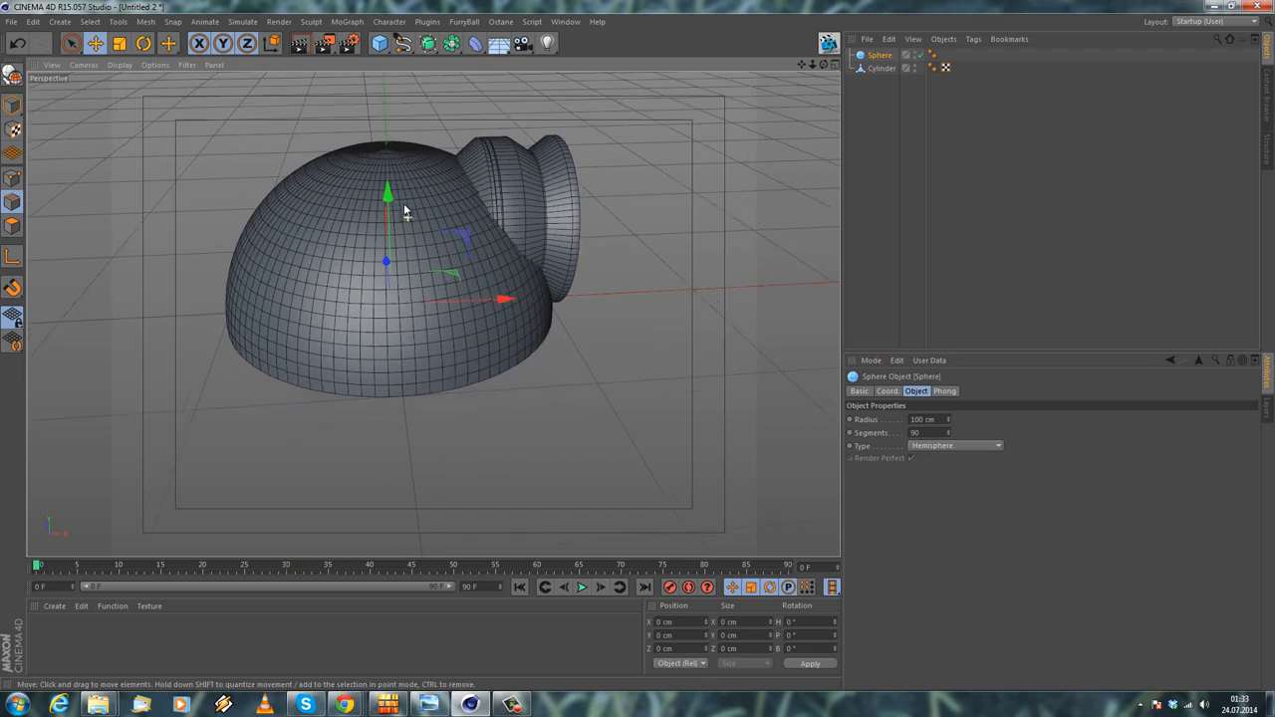
{"action": "left_click", "coordinate": [143, 43]}
{"action": "left_click_drag", "start_coordinate": [363, 240], "coordinate": [299, 340]}
{"action": "left_click", "coordinate": [96, 43]}
{"action": "scroll", "coordinate": [319, 175], "scroll_direction": "up", "scroll_amount": 2}
{"action": "left_click_drag", "start_coordinate": [396, 172], "coordinate": [202, 112], "text": "alt"}
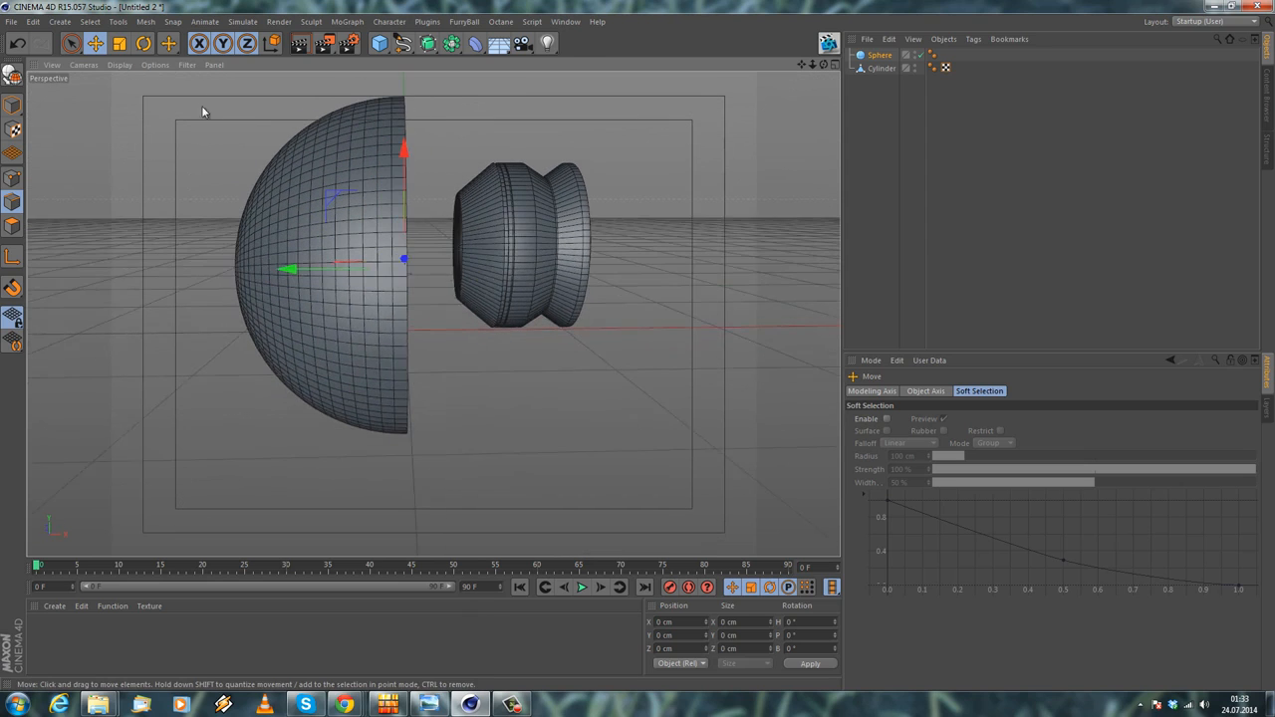
Scale the hemisphere down uniformly to about 122.8 cm across
{"action": "left_click", "coordinate": [120, 45]}
{"action": "left_click_drag", "start_coordinate": [515, 136], "coordinate": [315, 186]}
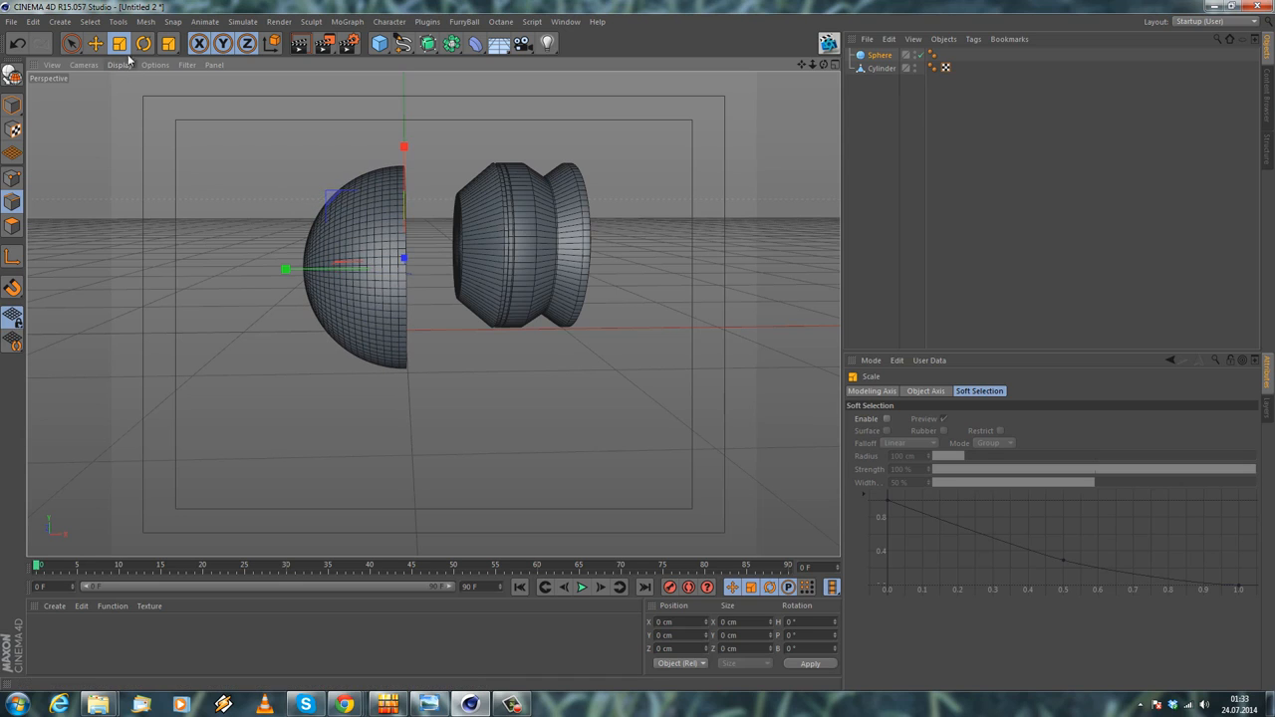
{"action": "left_click_drag", "start_coordinate": [404, 146], "coordinate": [373, 214]}
Convert the hemisphere into an editable polygon object
{"action": "left_click", "coordinate": [89, 21]}
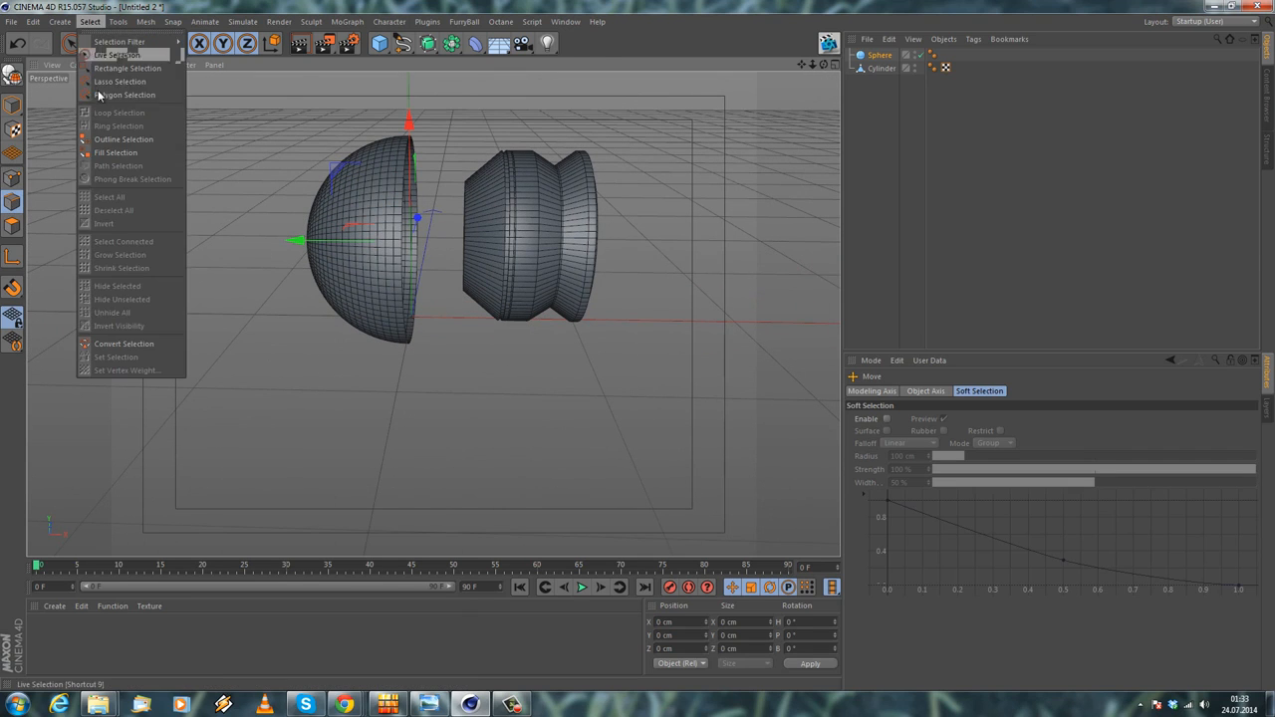
{"action": "left_click", "coordinate": [794, 41]}
{"action": "left_click", "coordinate": [876, 58]}
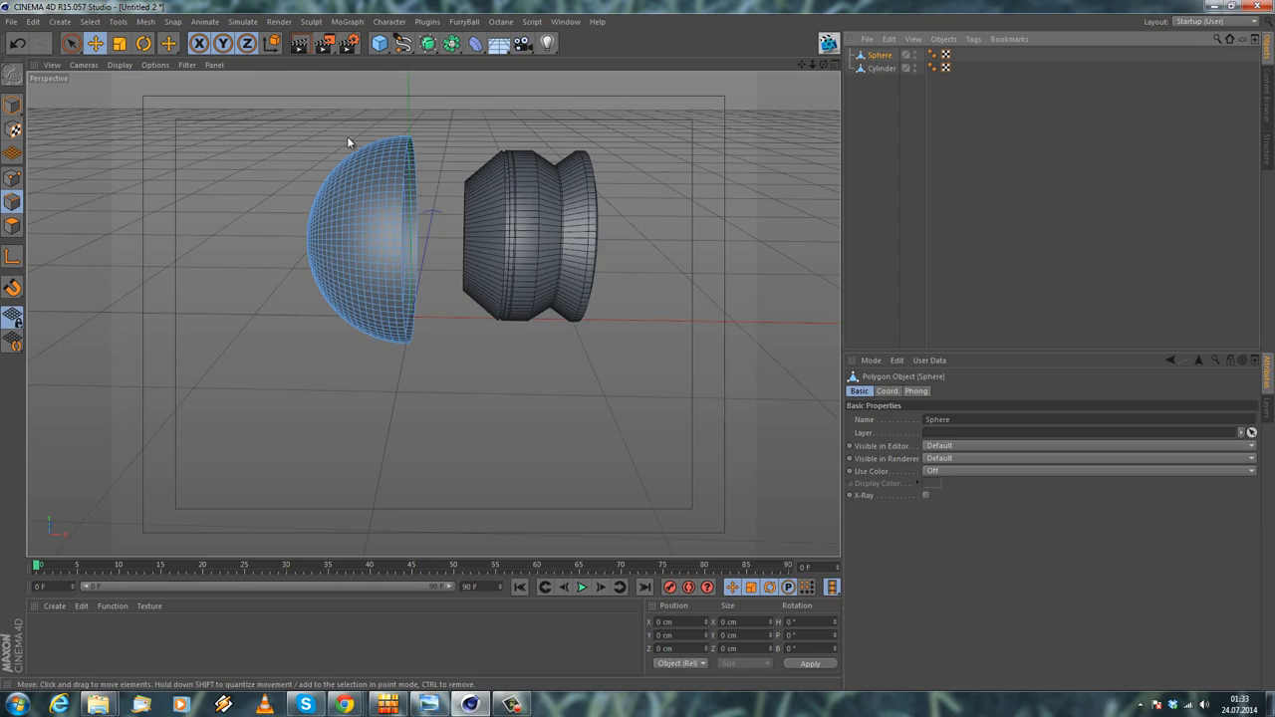
Loop-select the hemisphere's open rim edge and pull it about 47.4 cm towards the earphone body
{"action": "scroll", "coordinate": [350, 143], "scroll_direction": "up", "scroll_amount": 2}
{"action": "left_click", "coordinate": [90, 21]}
{"action": "left_click", "coordinate": [115, 113]}
{"action": "left_click_drag", "start_coordinate": [418, 219], "coordinate": [494, 186], "text": "alt"}
{"action": "left_click", "coordinate": [389, 187]}
{"action": "left_click", "coordinate": [96, 44]}
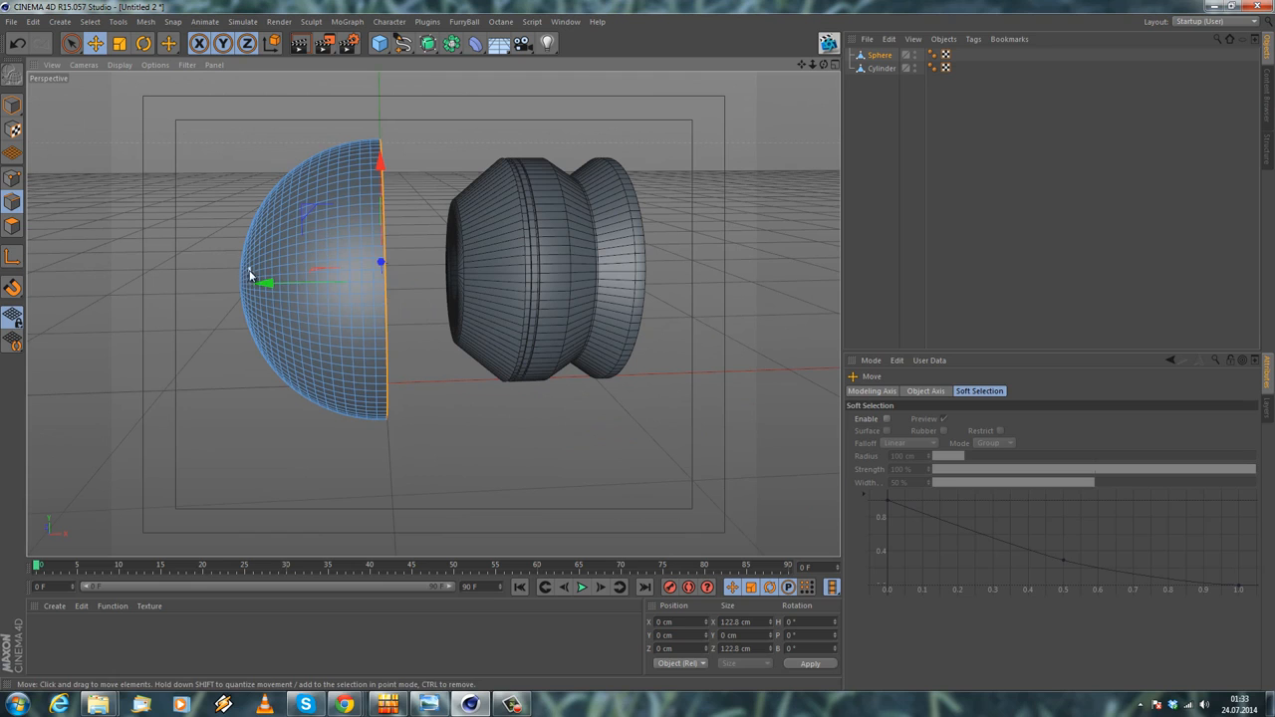
{"action": "left_click_drag", "start_coordinate": [265, 284], "coordinate": [368, 284]}
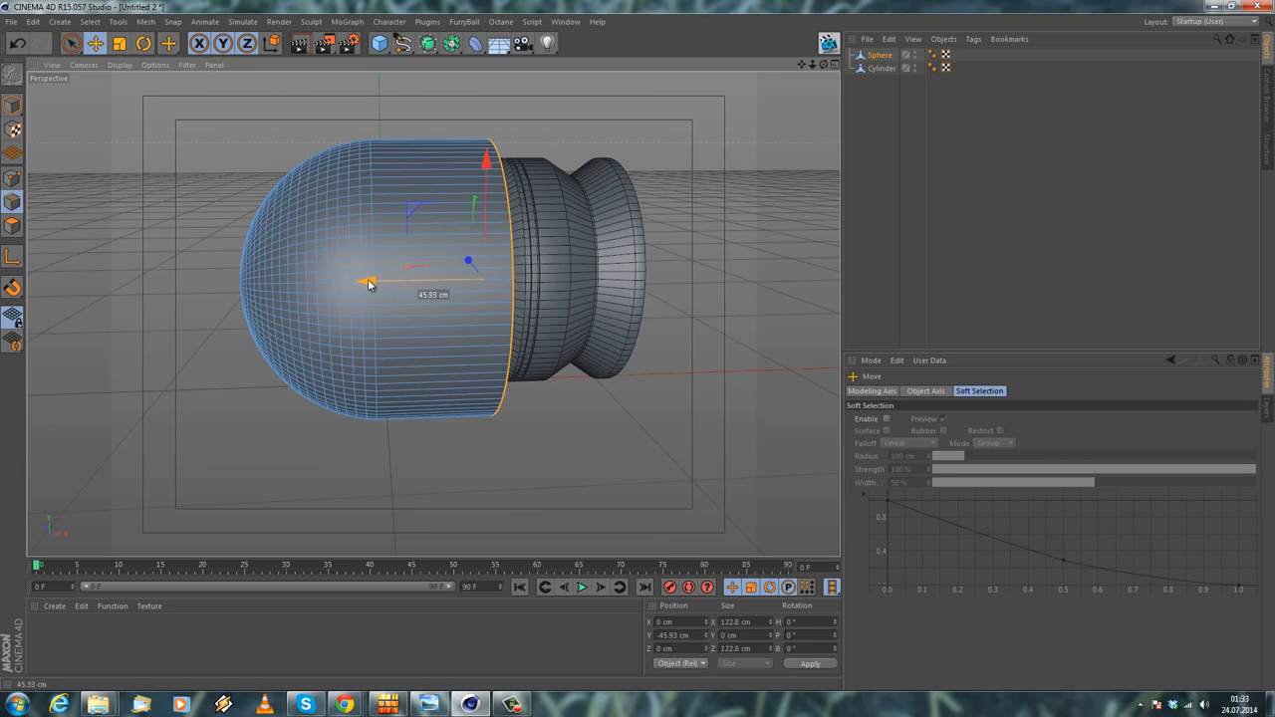
Extrude the rim edge with a 3.8 cm offset and scale the new loop inward to about 79.2 cm across
{"action": "mouse_move", "coordinate": [489, 316]}
{"action": "left_mouse_down", "text": "alt"}
{"action": "mouse_move", "coordinate": [307, 320]}
{"action": "mouse_move", "coordinate": [457, 310]}
{"action": "mouse_move", "coordinate": [339, 320]}
{"action": "left_mouse_up", "text": "alt"}
{"action": "right_click", "coordinate": [339, 160]}
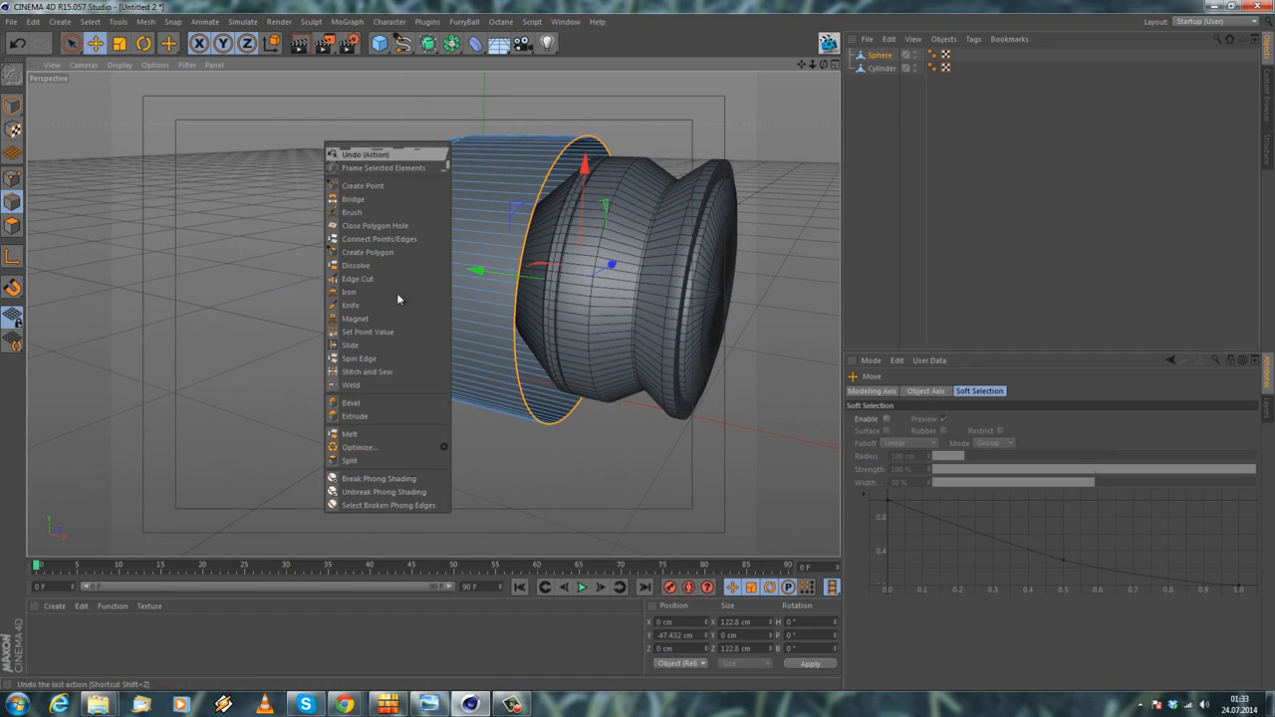
{"action": "left_click", "coordinate": [354, 415]}
{"action": "left_click_drag", "start_coordinate": [638, 350], "coordinate": [638, 350]}
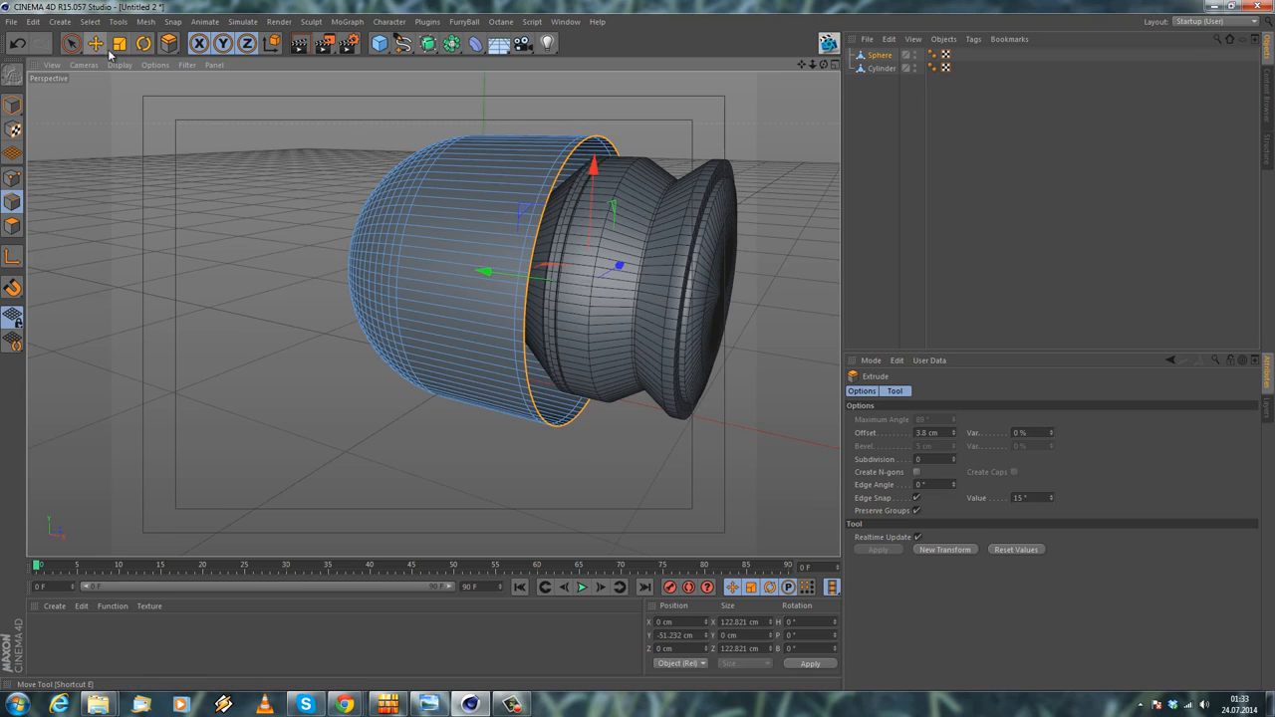
{"action": "left_click", "coordinate": [118, 44]}
{"action": "left_click_drag", "start_coordinate": [299, 234], "coordinate": [157, 261]}
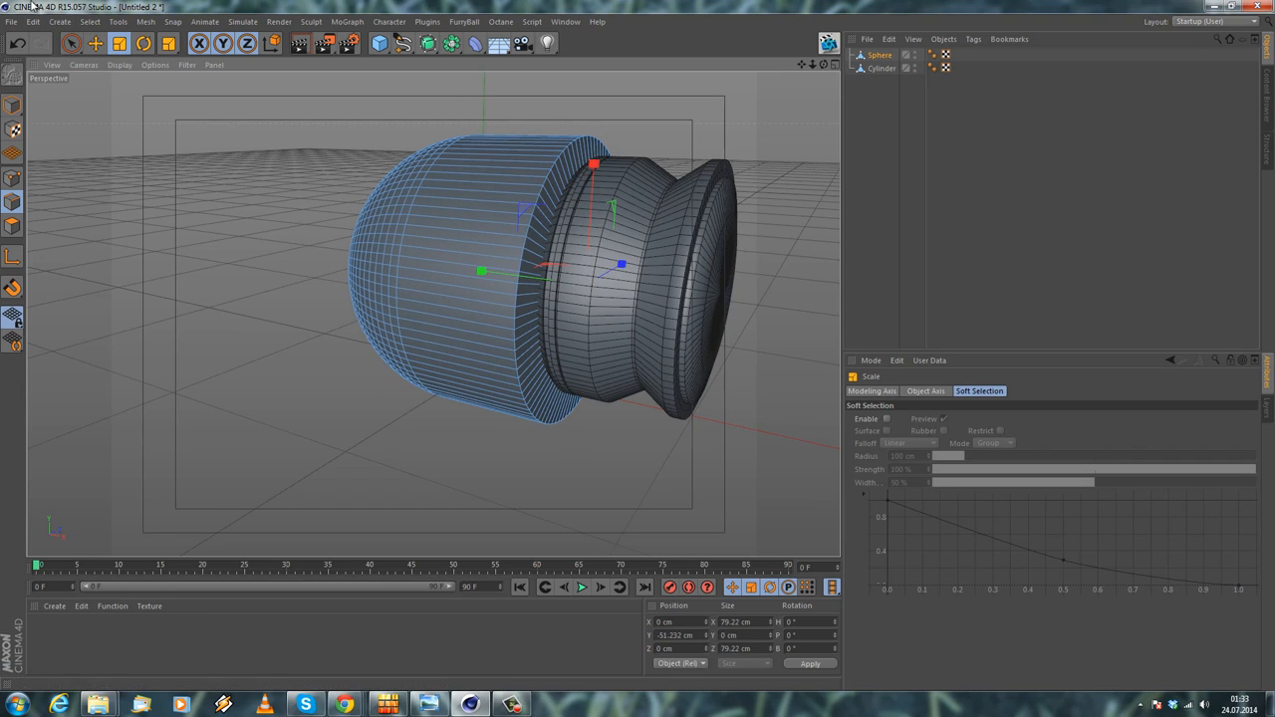
Move the ear tip away from the body to about X -33.4 cm and push its inner rim loop inward to about Y -47.1 cm
{"action": "left_click", "coordinate": [13, 105]}
{"action": "left_click_drag", "start_coordinate": [433, 264], "coordinate": [376, 265]}
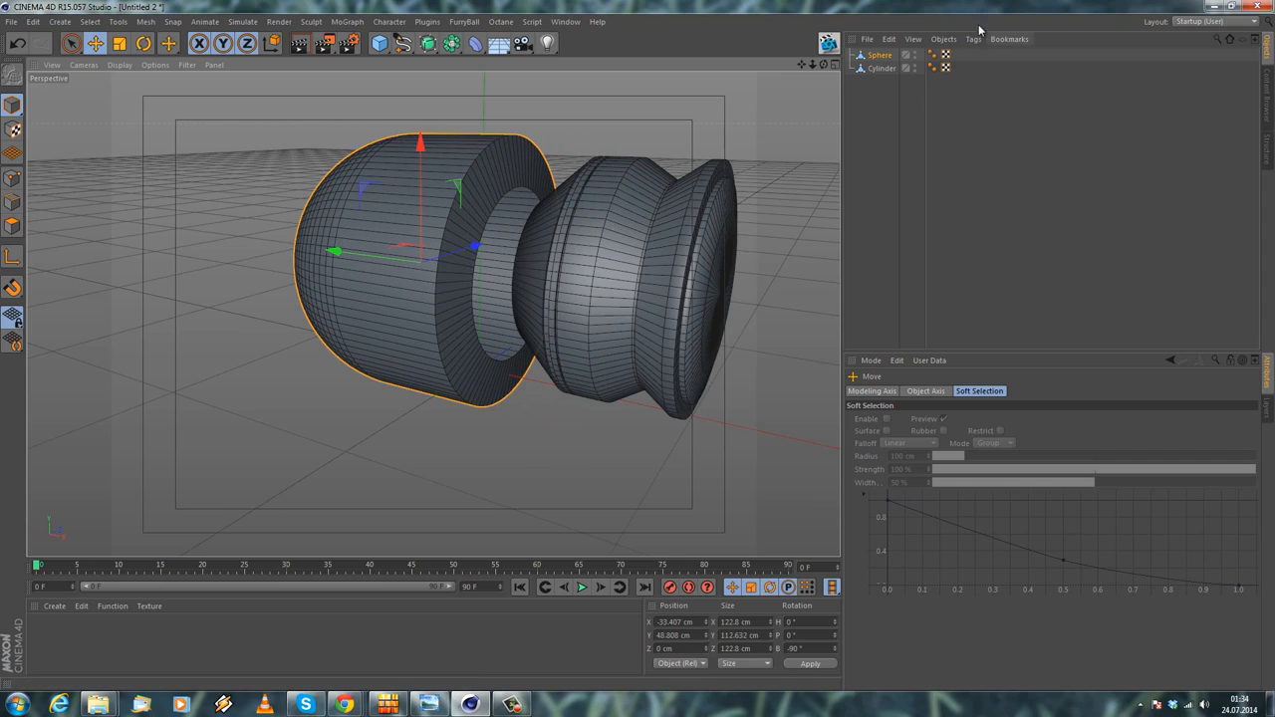
{"action": "left_click", "coordinate": [12, 202]}
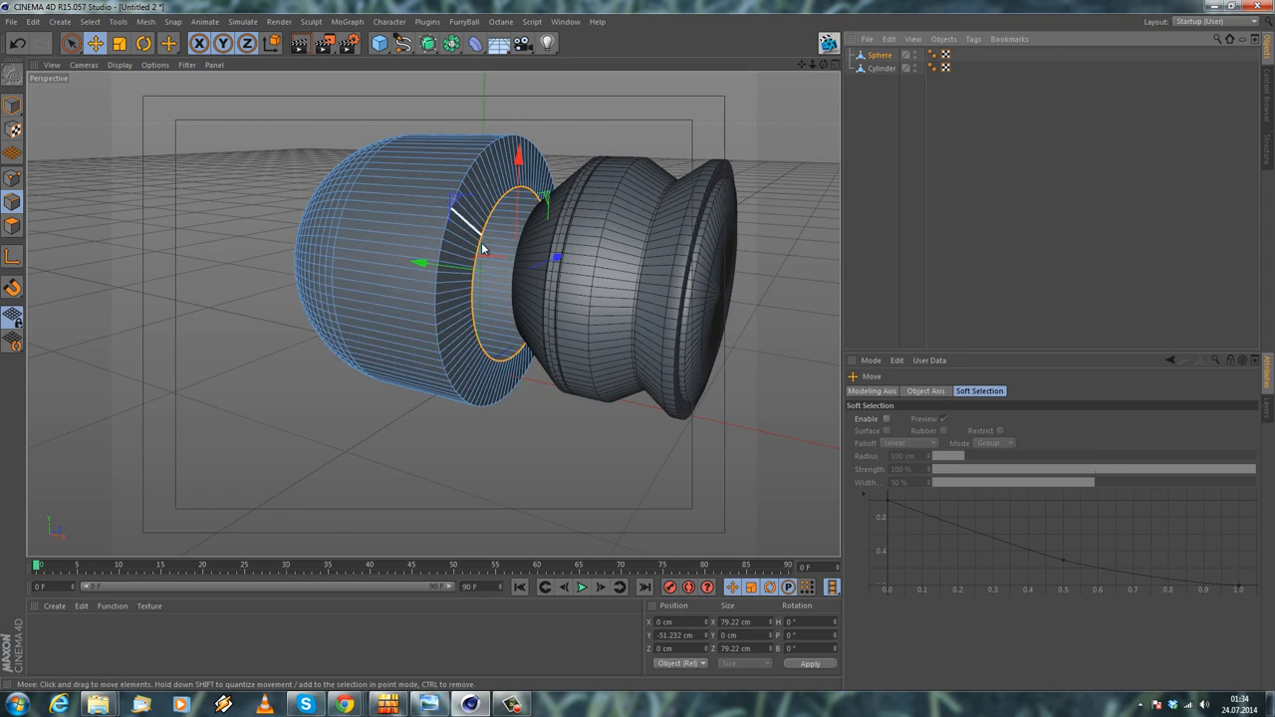
{"action": "scroll", "coordinate": [485, 239], "scroll_direction": "up", "scroll_amount": 4}
{"action": "left_click_drag", "start_coordinate": [406, 212], "coordinate": [495, 205], "text": "alt"}
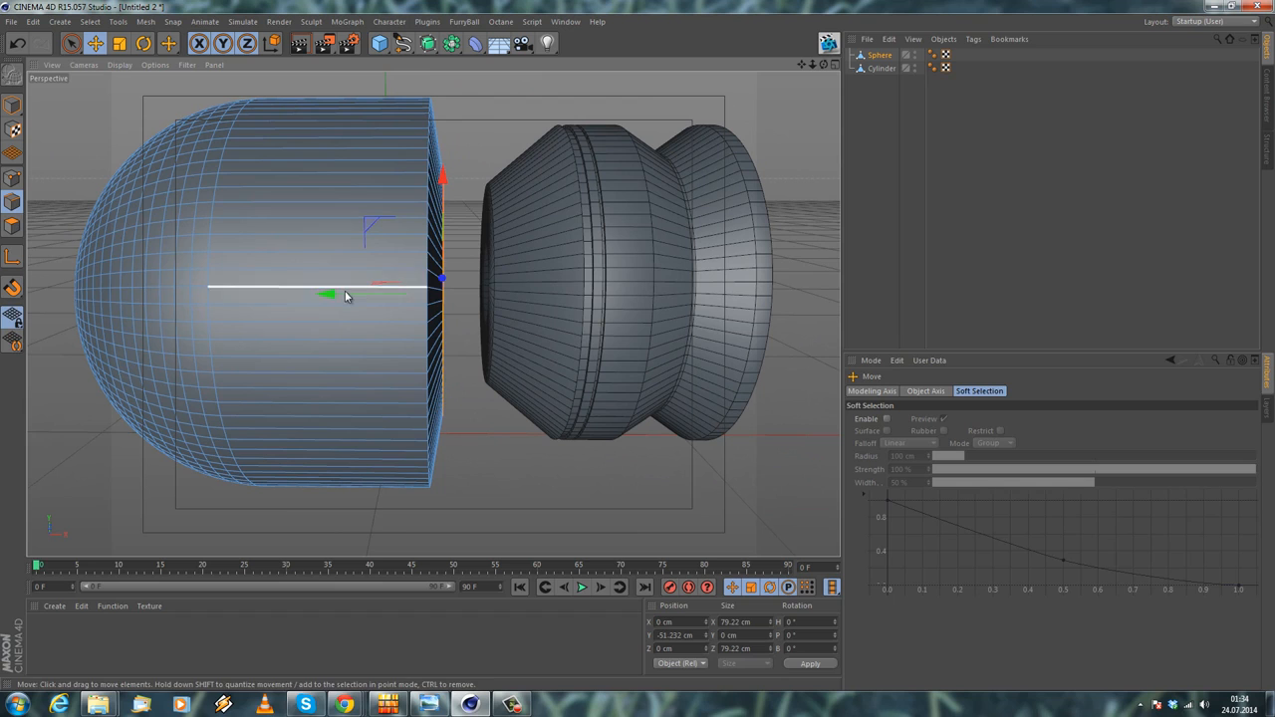
{"action": "left_click_drag", "start_coordinate": [340, 295], "coordinate": [332, 298]}
{"action": "left_click_drag", "start_coordinate": [441, 228], "coordinate": [290, 201], "text": "alt"}
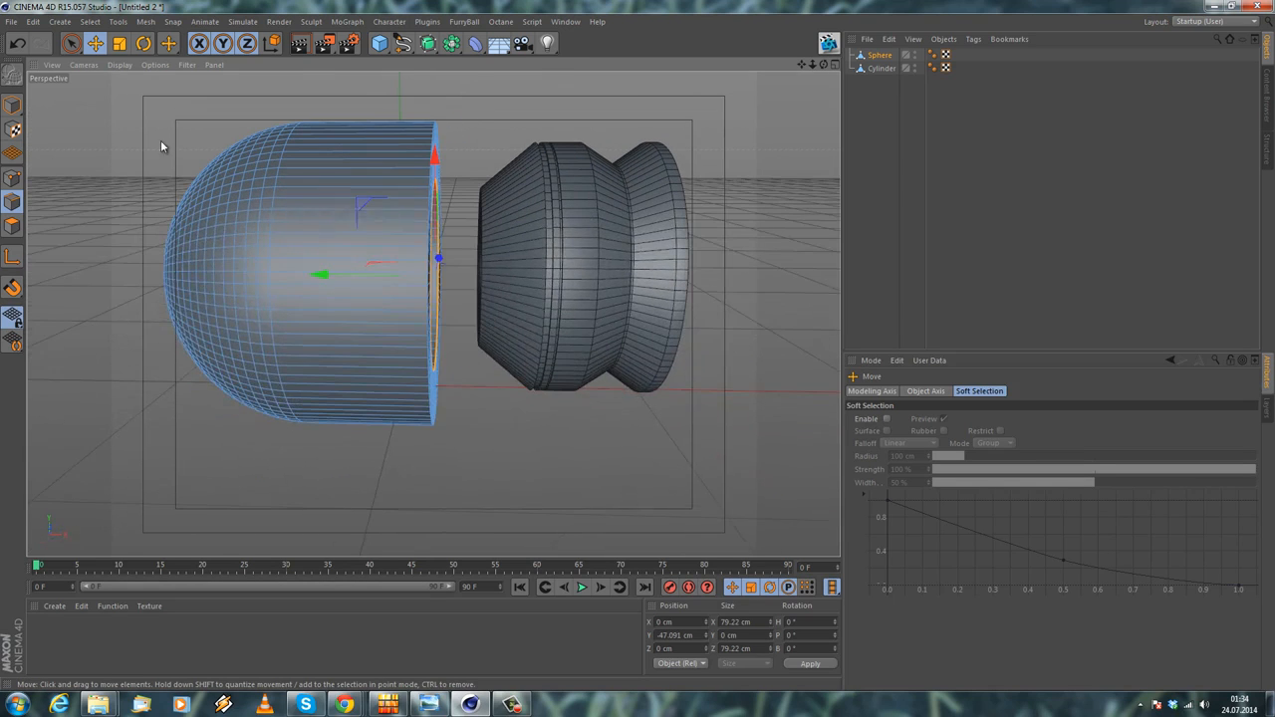
Scale the whole ear tip down to about 113.7 cm across and move it against the body at about X -8.5 cm
{"action": "left_click", "coordinate": [10, 106]}
{"action": "left_click_drag", "start_coordinate": [141, 92], "coordinate": [106, 102]}
{"action": "left_click", "coordinate": [95, 44]}
{"action": "scroll", "coordinate": [218, 145], "scroll_direction": "up", "scroll_amount": 1}
{"action": "left_click_drag", "start_coordinate": [223, 152], "coordinate": [103, 184], "text": "alt"}
{"action": "left_click_drag", "start_coordinate": [225, 287], "coordinate": [506, 269]}
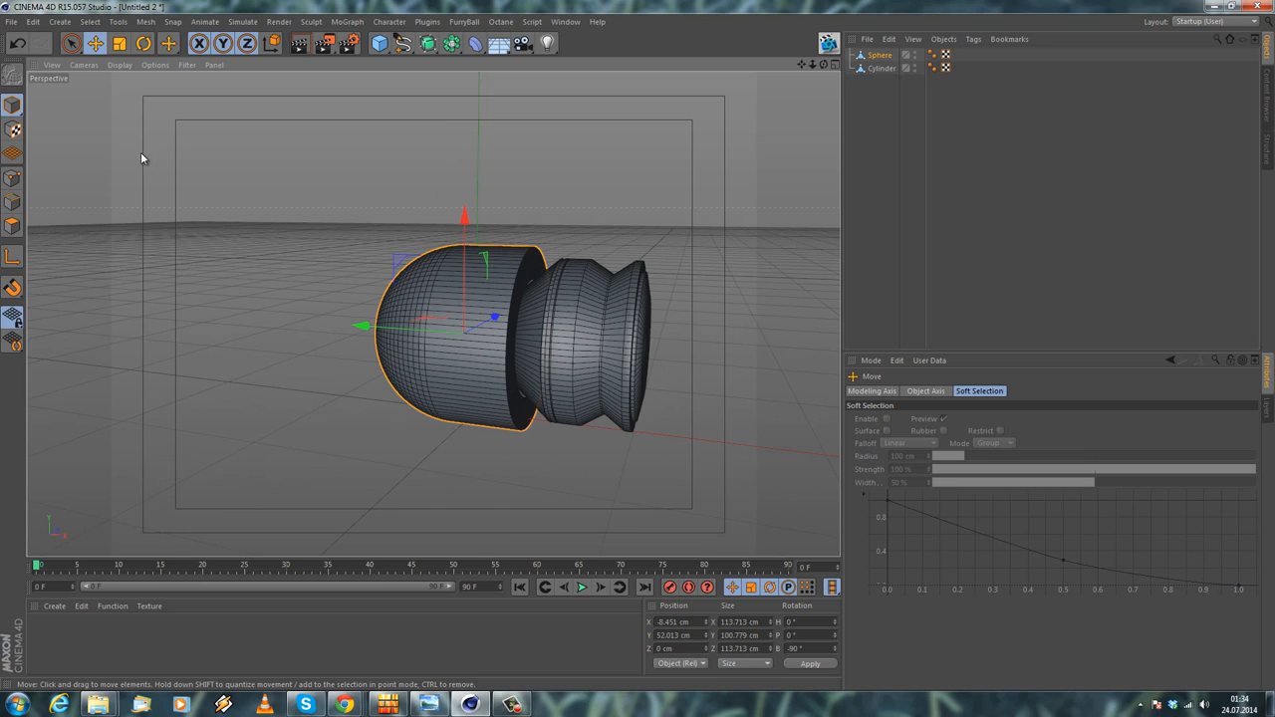
Shrink the ear tip uniformly once more to about 102.7 cm across
{"action": "left_click", "coordinate": [119, 44]}
{"action": "left_click_drag", "start_coordinate": [324, 165], "coordinate": [274, 182]}
{"action": "scroll", "coordinate": [569, 267], "scroll_direction": "up", "scroll_amount": 3}
{"action": "left_click_drag", "start_coordinate": [538, 289], "coordinate": [506, 287], "text": "alt"}
Loop-select the ear tip's outer rim edge together with the inner loop and scale both inward so the end tapers slightly
{"action": "left_click", "coordinate": [12, 203]}
{"action": "scroll", "coordinate": [439, 253], "scroll_direction": "up", "scroll_amount": 2}
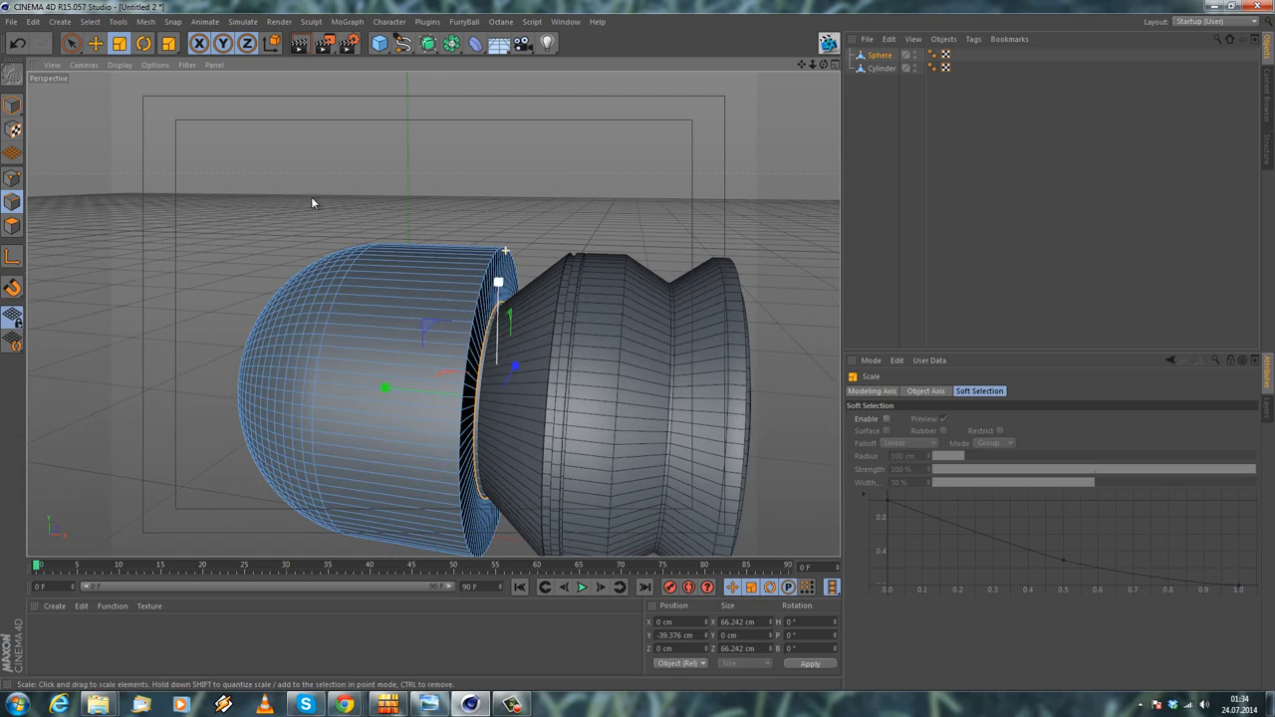
{"action": "left_click", "coordinate": [90, 21]}
{"action": "left_click", "coordinate": [124, 122]}
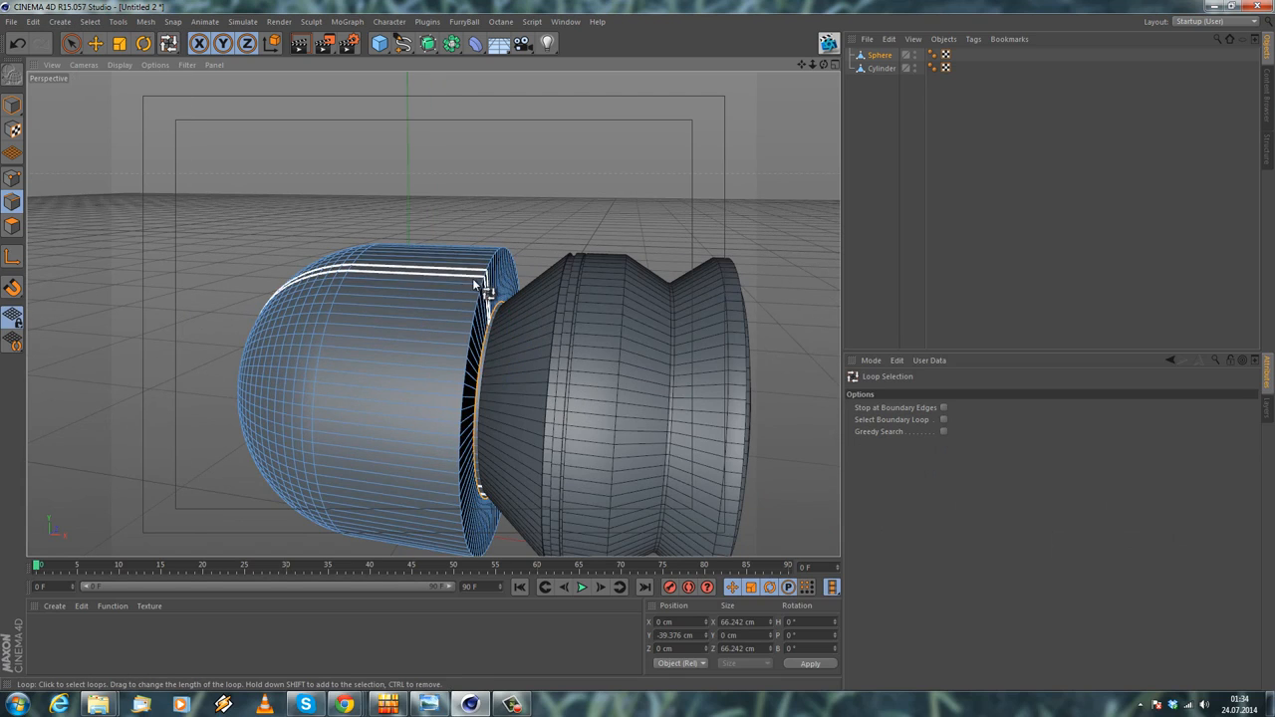
{"action": "left_click", "coordinate": [486, 291]}
{"action": "scroll", "coordinate": [496, 333], "scroll_direction": "up", "scroll_amount": 3}
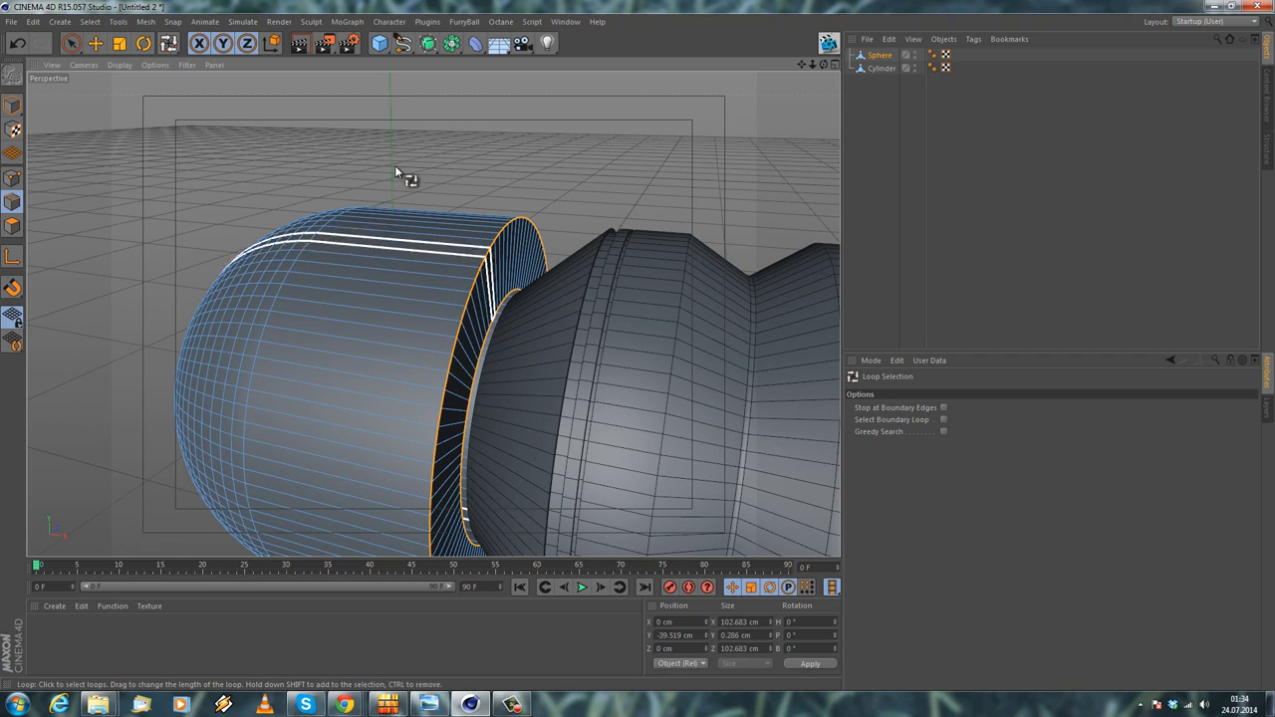
{"action": "left_click", "coordinate": [120, 47]}
{"action": "scroll", "coordinate": [310, 147], "scroll_direction": "down", "scroll_amount": 4}
{"action": "left_click_drag", "start_coordinate": [326, 155], "coordinate": [446, 162], "text": "alt"}
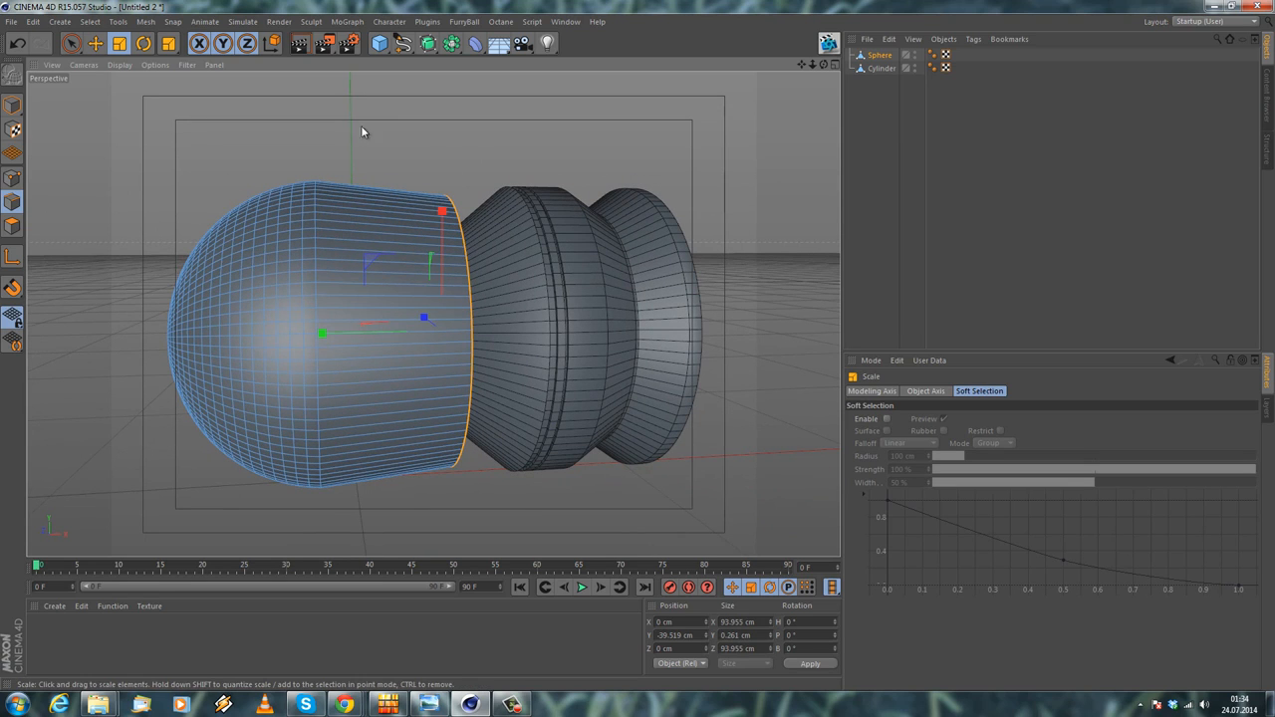
{"action": "left_click_drag", "start_coordinate": [304, 147], "coordinate": [359, 225]}
{"action": "left_click", "coordinate": [338, 141]}
Loop-select the polygons around the ear tip's rounded pole and delete them to open a central round hole
{"action": "scroll", "coordinate": [340, 147], "scroll_direction": "down", "scroll_amount": 3}
{"action": "left_click", "coordinate": [89, 21]}
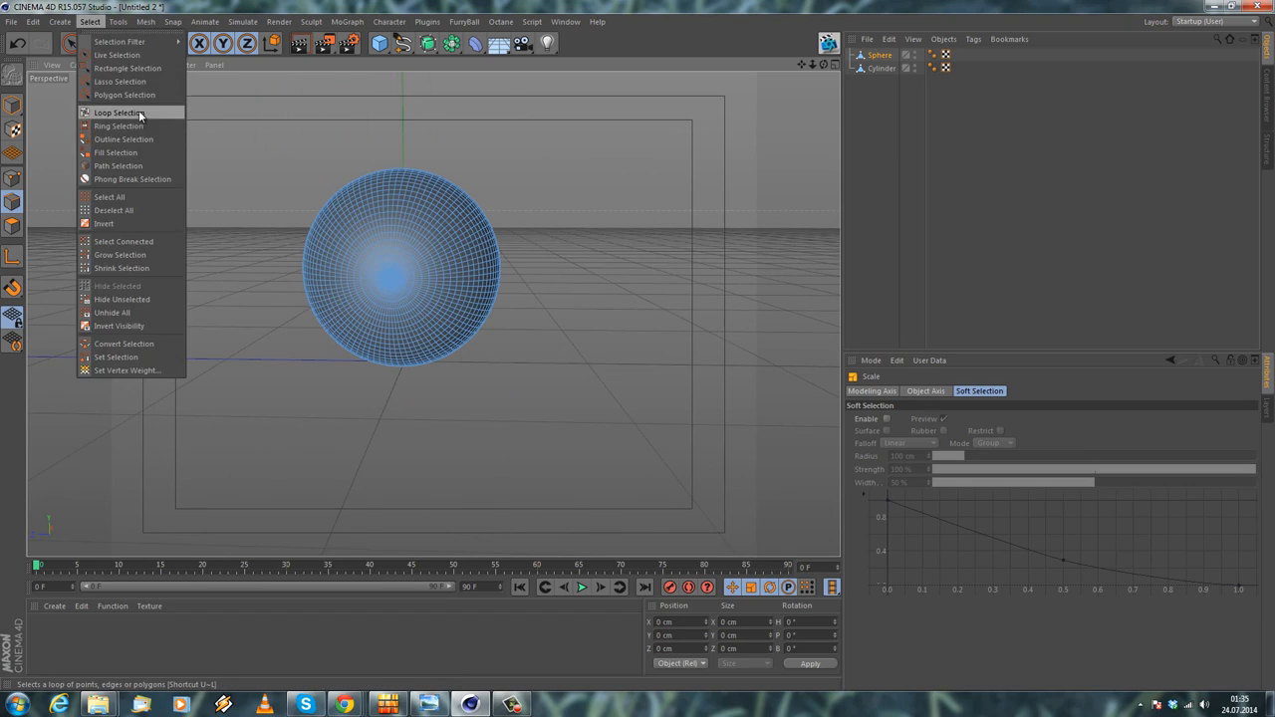
{"action": "left_click", "coordinate": [149, 112]}
{"action": "left_click", "coordinate": [8, 226]}
{"action": "scroll", "coordinate": [414, 292], "scroll_direction": "up", "scroll_amount": 2}
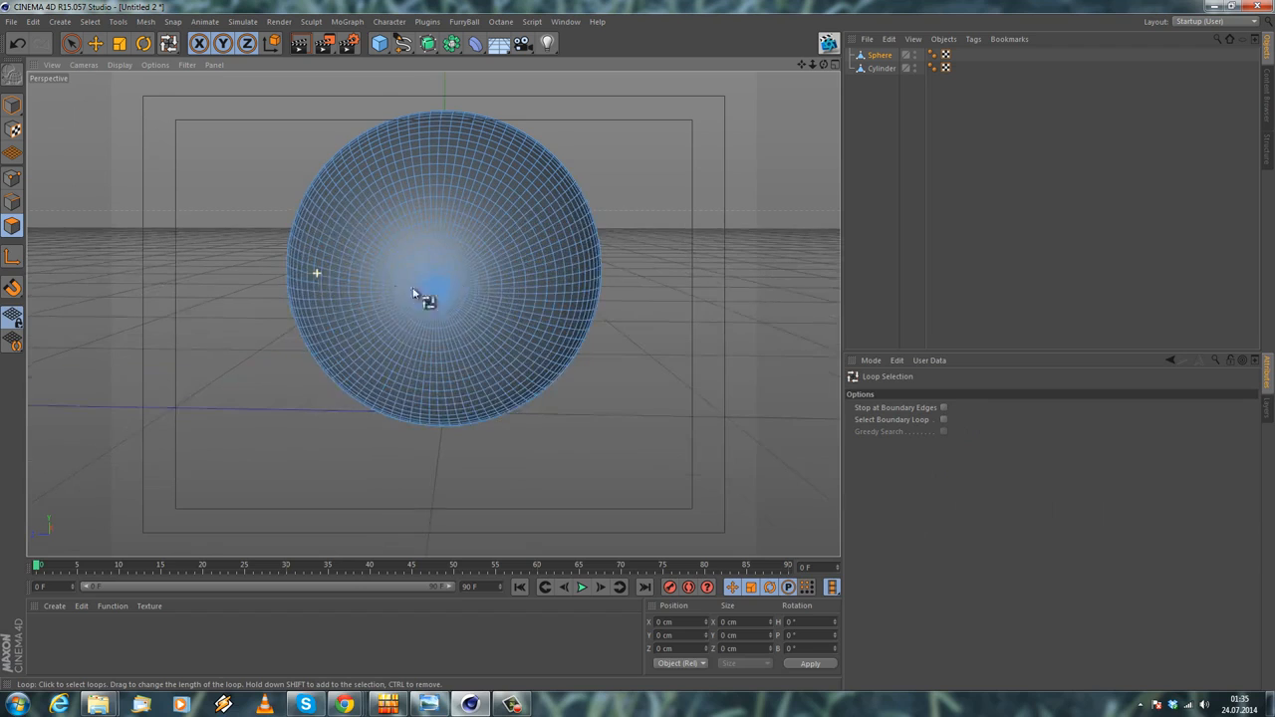
{"action": "left_click", "coordinate": [436, 287]}
{"action": "scroll", "coordinate": [447, 283], "scroll_direction": "up", "scroll_amount": 1}
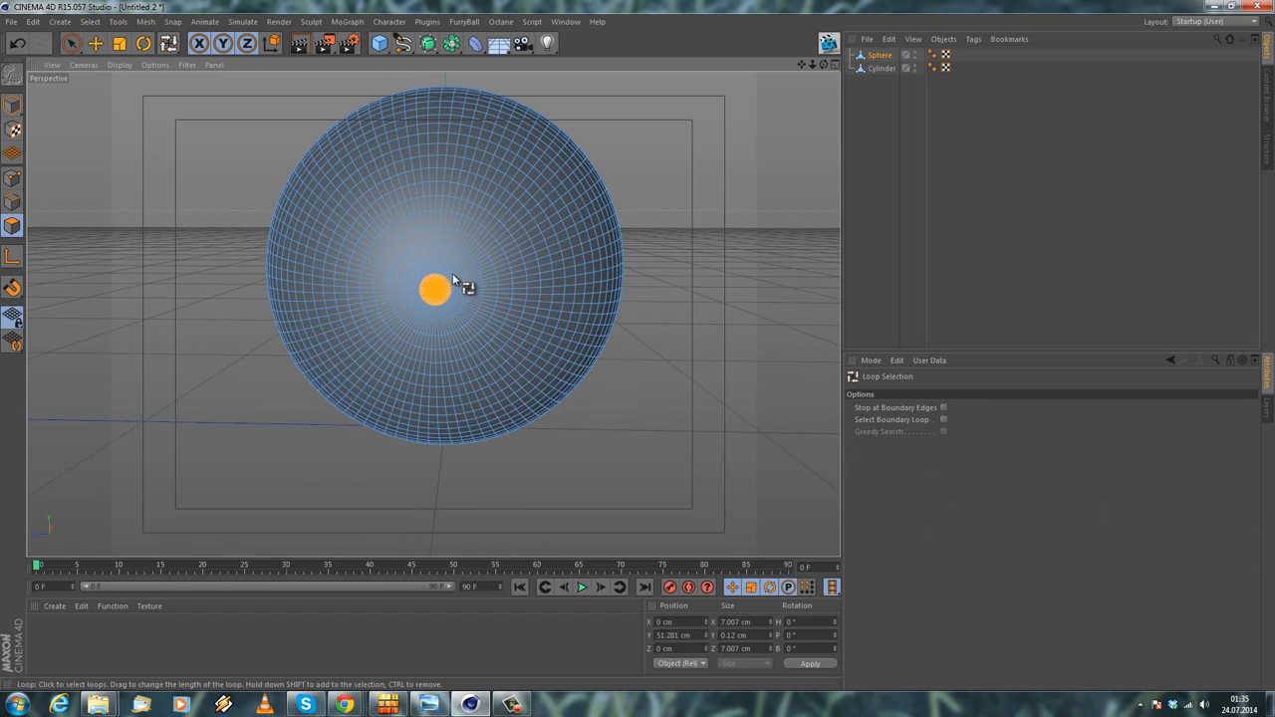
{"action": "key", "text": "Delete"}
{"action": "scroll", "coordinate": [453, 266], "scroll_direction": "up", "scroll_amount": 1}
{"action": "scroll", "coordinate": [415, 270], "scroll_direction": "down", "scroll_amount": 2}
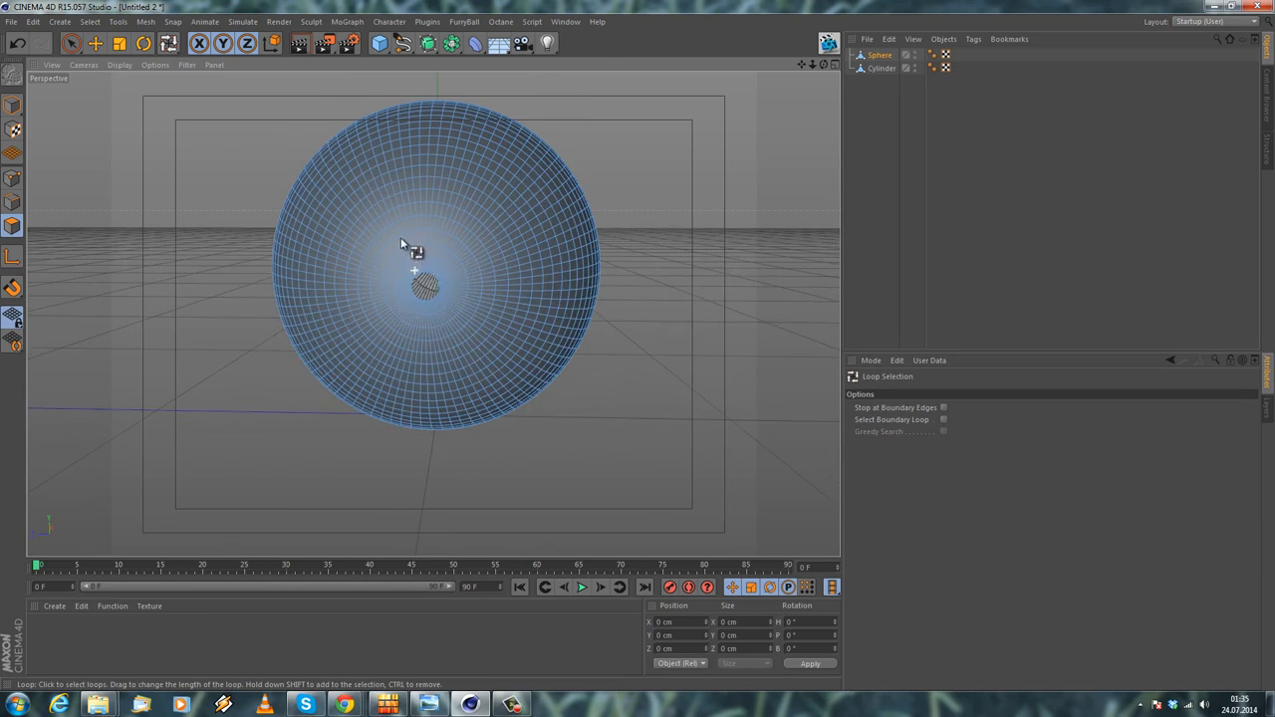
{"action": "scroll", "coordinate": [439, 286], "scroll_direction": "up", "scroll_amount": 1}
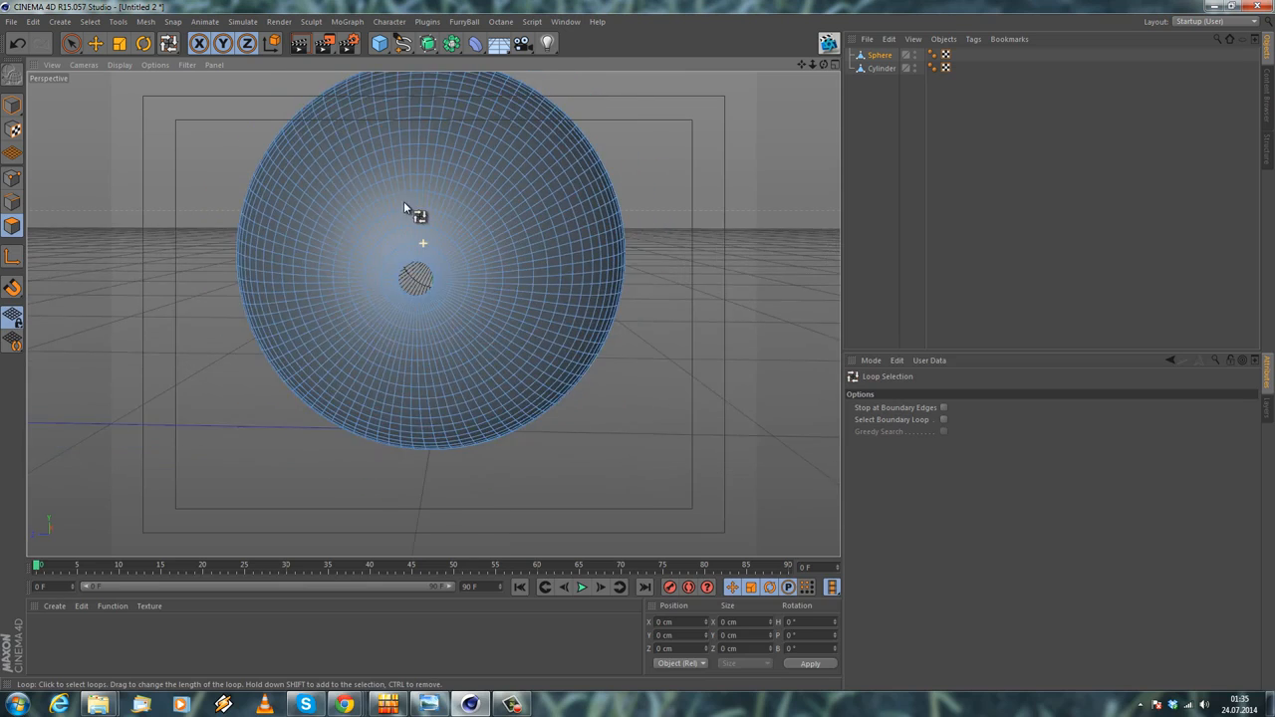
{"action": "scroll", "coordinate": [404, 274], "scroll_direction": "down", "scroll_amount": 1}
{"action": "left_click_drag", "start_coordinate": [405, 275], "coordinate": [361, 276], "text": "alt"}
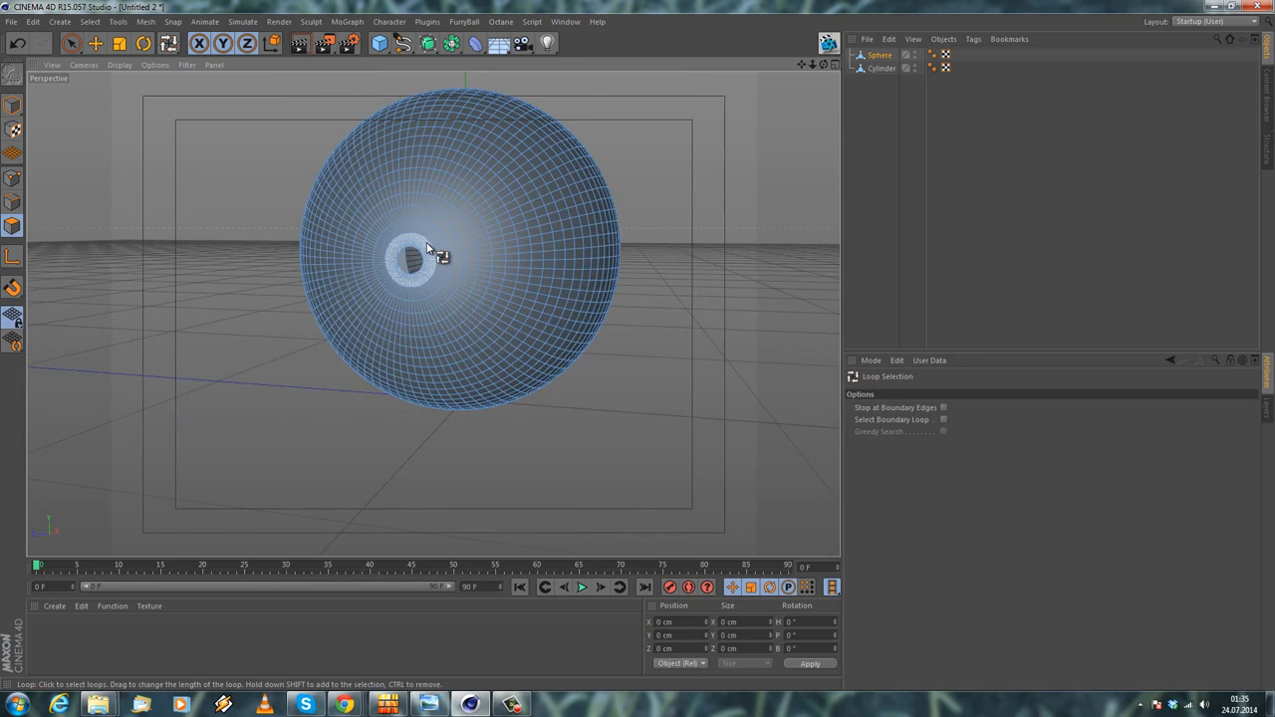
{"action": "left_click_drag", "start_coordinate": [429, 249], "coordinate": [249, 229], "text": "alt"}
Select all ear tip polygons and extrude them by -2.8 cm with caps created to give the shell thickness
{"action": "key", "text": "ctrl+a"}
{"action": "right_click", "coordinate": [146, 150]}
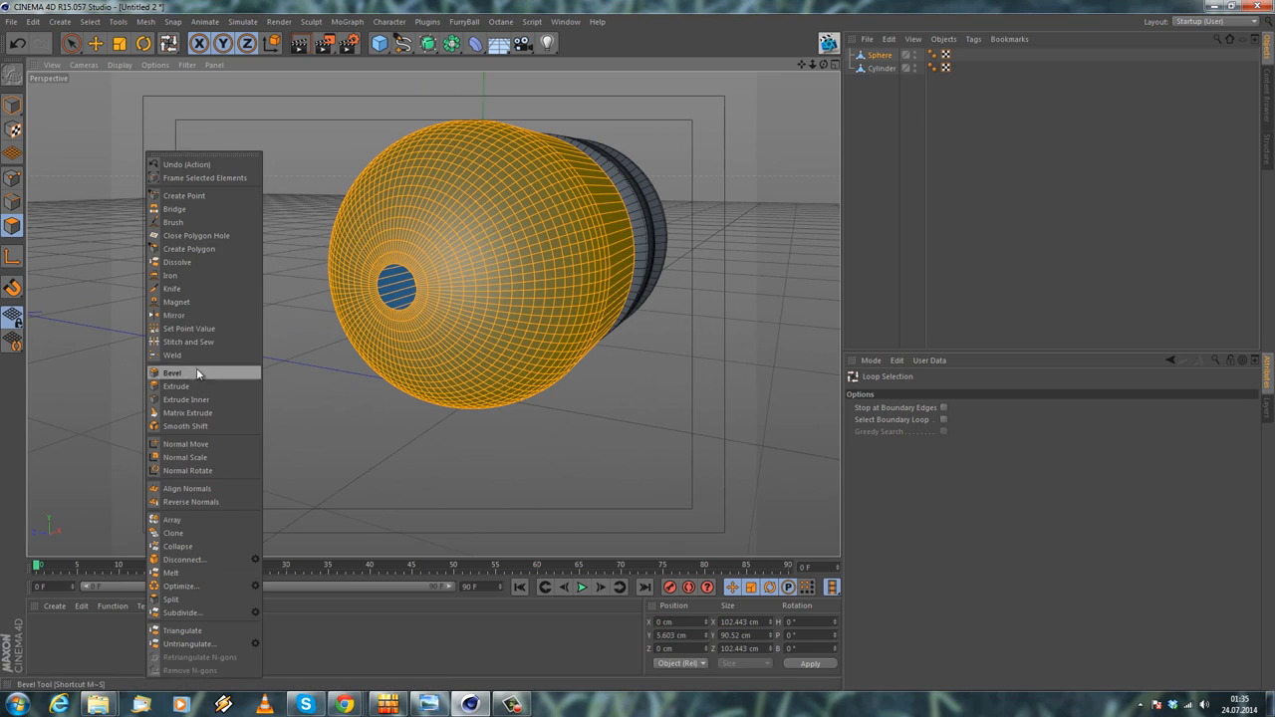
{"action": "left_click", "coordinate": [192, 385]}
{"action": "scroll", "coordinate": [262, 272], "scroll_direction": "up", "scroll_amount": 2}
{"action": "left_click_drag", "start_coordinate": [636, 345], "coordinate": [617, 345]}
{"action": "left_click", "coordinate": [1014, 471]}
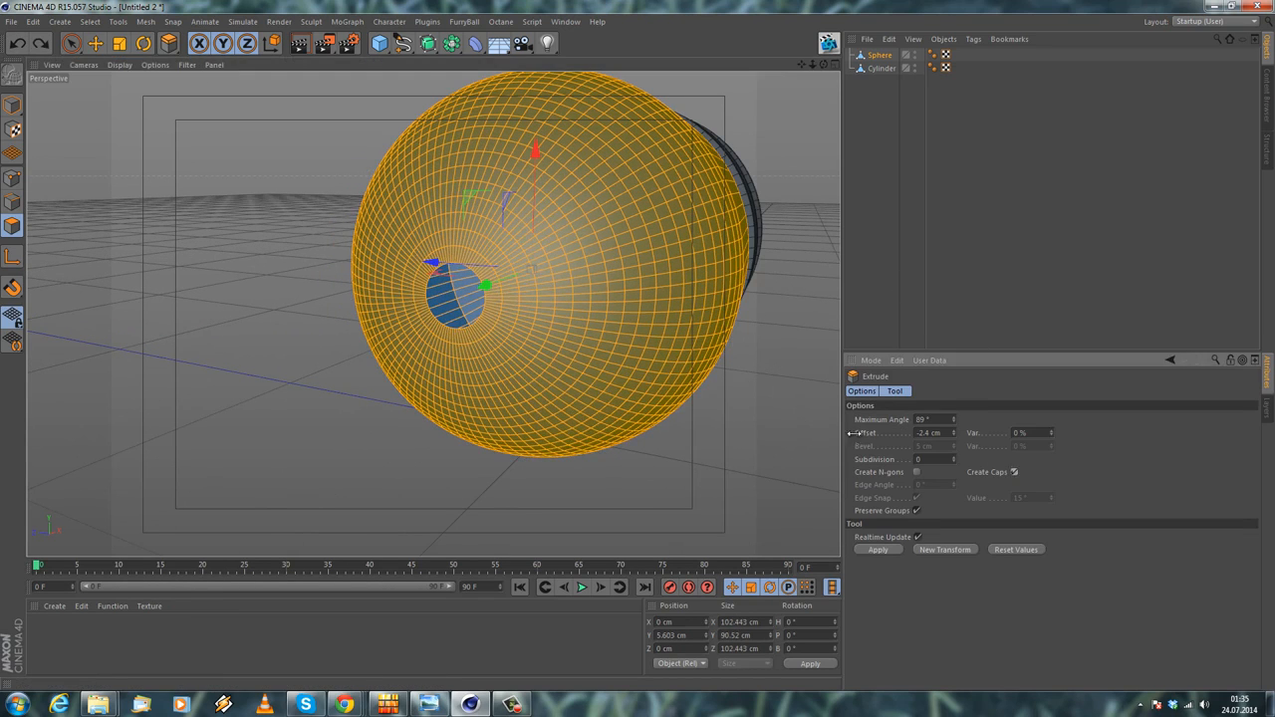
{"action": "left_click_drag", "start_coordinate": [607, 348], "coordinate": [638, 351]}
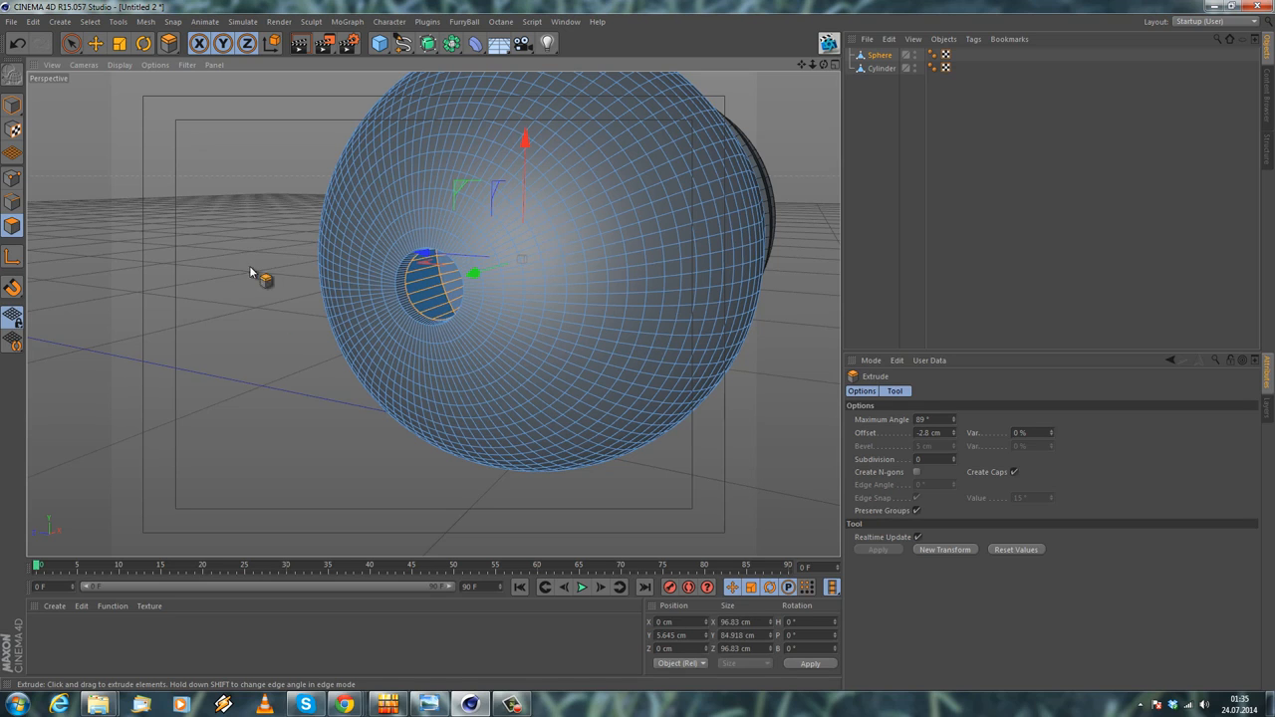
{"action": "key", "text": "ctrl+shift+a"}
Examine the thickened ear tip and its fit against the earphone body from several angles
{"action": "left_click_drag", "start_coordinate": [642, 292], "coordinate": [384, 208], "text": "alt"}
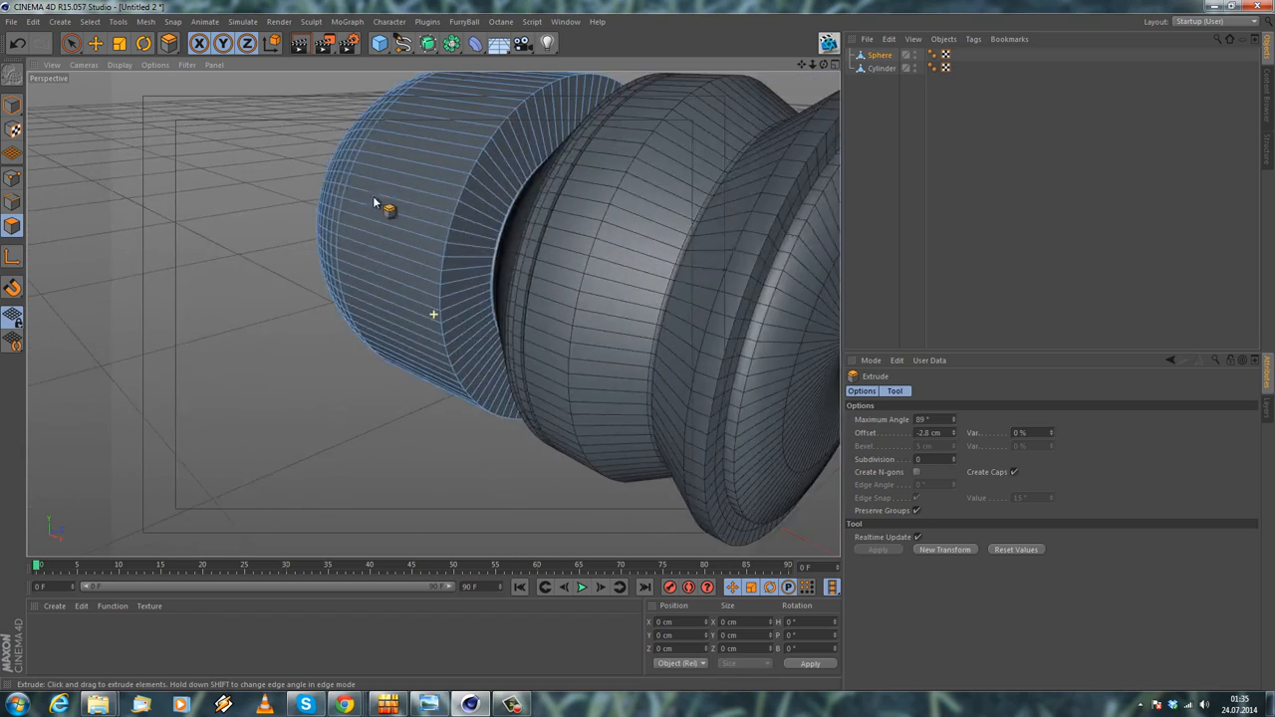
{"action": "scroll", "coordinate": [385, 208], "scroll_direction": "down", "scroll_amount": 5}
{"action": "left_click", "coordinate": [97, 44]}
{"action": "left_click_drag", "start_coordinate": [189, 148], "coordinate": [54, 125], "text": "alt"}
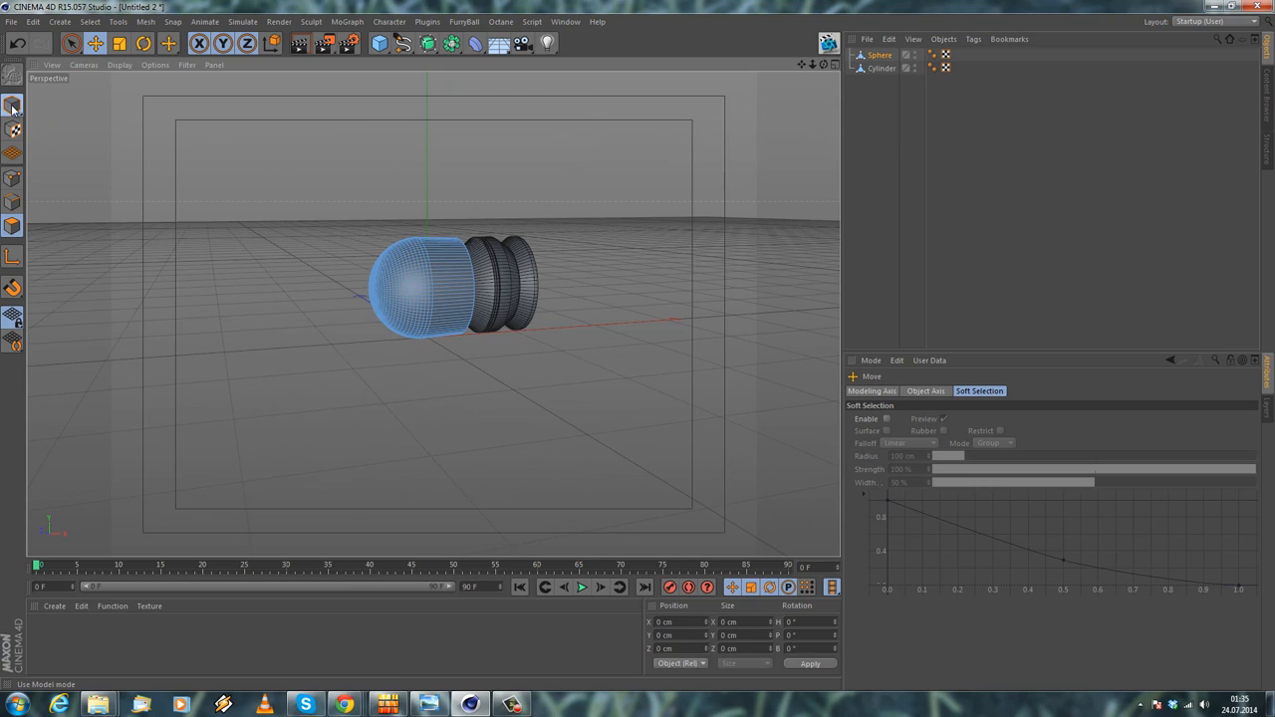
{"action": "left_click", "coordinate": [12, 106]}
{"action": "scroll", "coordinate": [620, 273], "scroll_direction": "up", "scroll_amount": 5}
{"action": "left_click_drag", "start_coordinate": [620, 273], "coordinate": [564, 199], "text": "alt"}
{"action": "scroll", "coordinate": [543, 190], "scroll_direction": "up", "scroll_amount": 6}
{"action": "left_click_drag", "start_coordinate": [442, 163], "coordinate": [427, 242], "text": "alt"}
{"action": "scroll", "coordinate": [451, 305], "scroll_direction": "down", "scroll_amount": 4}
{"action": "scroll", "coordinate": [453, 328], "scroll_direction": "down", "scroll_amount": 3}
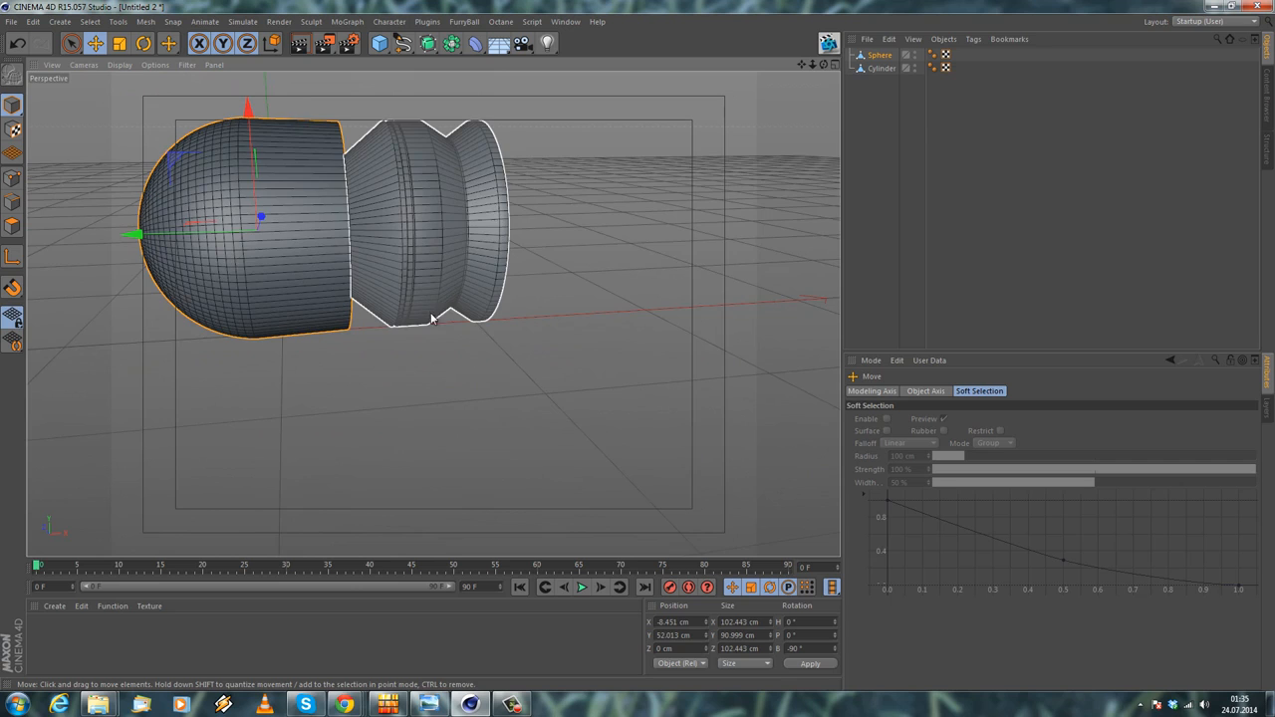
{"action": "left_click_drag", "start_coordinate": [426, 315], "coordinate": [469, 342], "text": "alt"}
{"action": "scroll", "coordinate": [444, 126], "scroll_direction": "down", "scroll_amount": 3}
Add a cylinder, scale it to 7.7 cm radius and 30.8 cm height, and move it under the body at about X 85.3 cm
{"action": "left_click", "coordinate": [380, 43]}
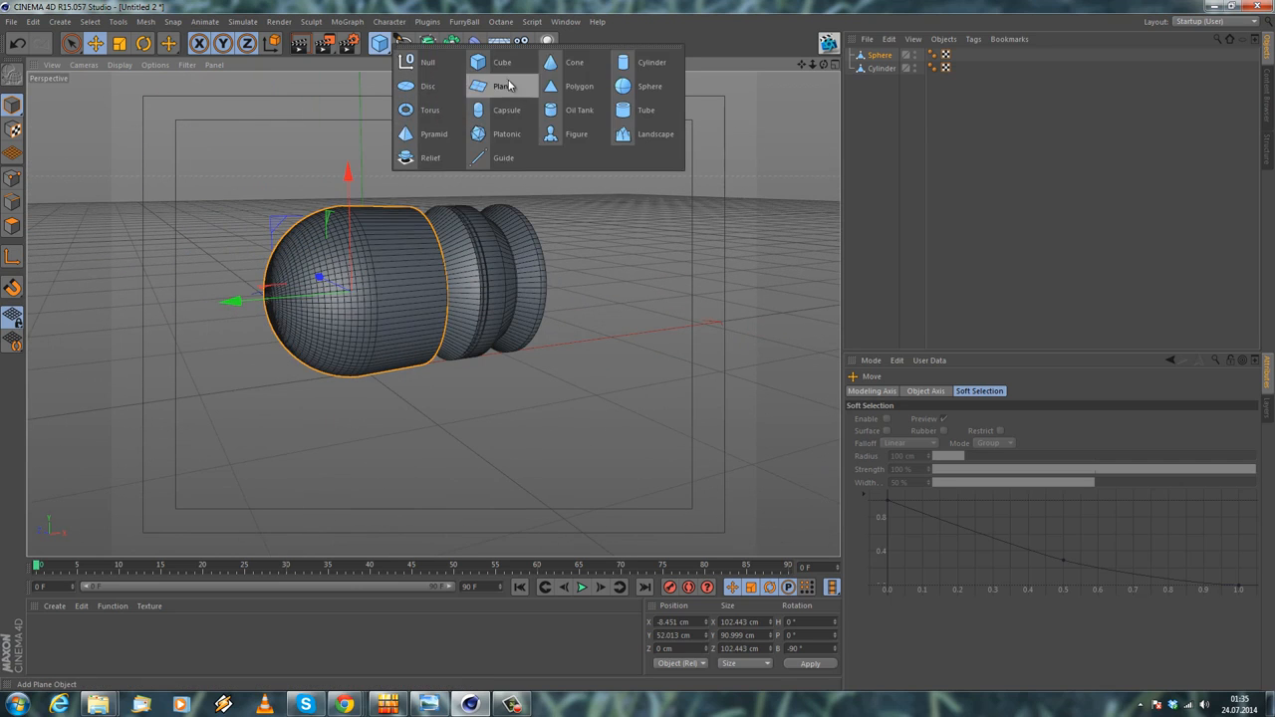
{"action": "left_click", "coordinate": [614, 65]}
{"action": "scroll", "coordinate": [577, 262], "scroll_direction": "down", "scroll_amount": 2}
{"action": "left_click", "coordinate": [117, 45]}
{"action": "left_click_drag", "start_coordinate": [199, 110], "coordinate": [637, 345]}
{"action": "left_click", "coordinate": [95, 42]}
{"action": "middle_click_drag", "start_coordinate": [442, 181], "coordinate": [253, 112], "text": "alt"}
{"action": "left_click_drag", "start_coordinate": [370, 277], "coordinate": [469, 285]}
{"action": "scroll", "coordinate": [469, 285], "scroll_direction": "up", "scroll_amount": 2}
Set the small cylinder's rotation segments to 90
{"action": "left_click", "coordinate": [883, 56]}
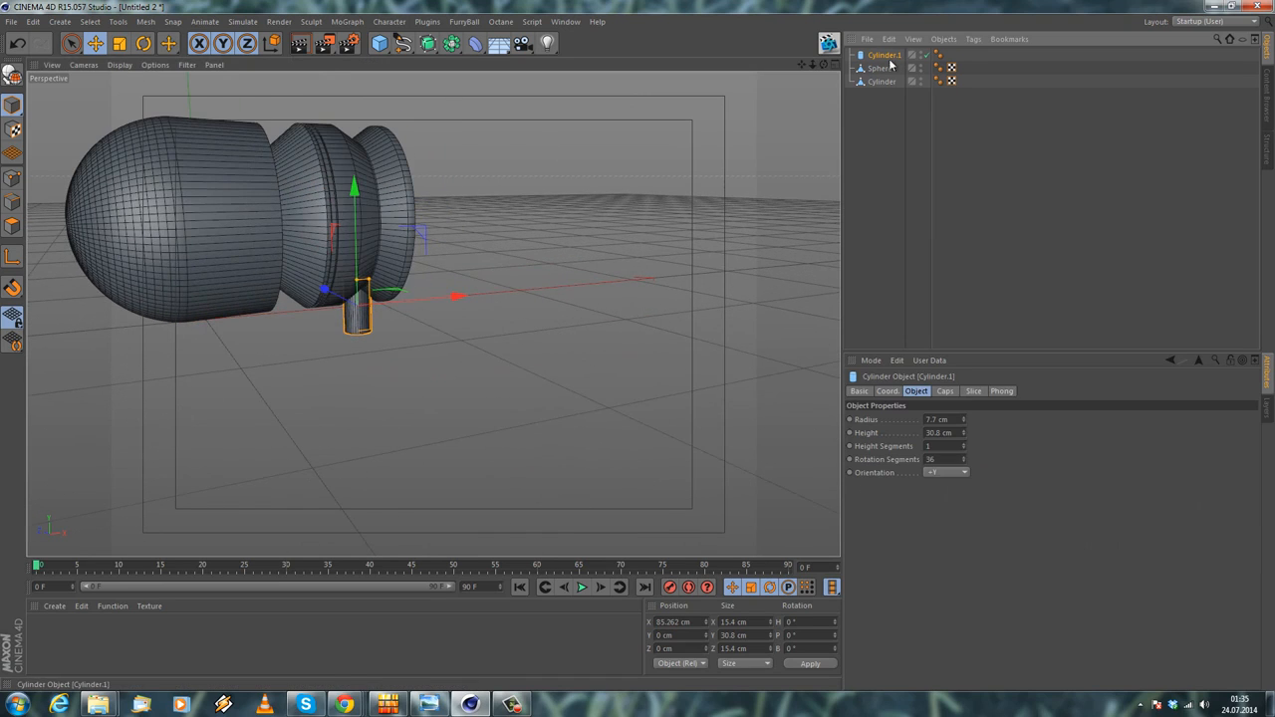
{"action": "left_click", "coordinate": [941, 459]}
{"action": "type", "text": "90"}
{"action": "key", "text": "Return"}
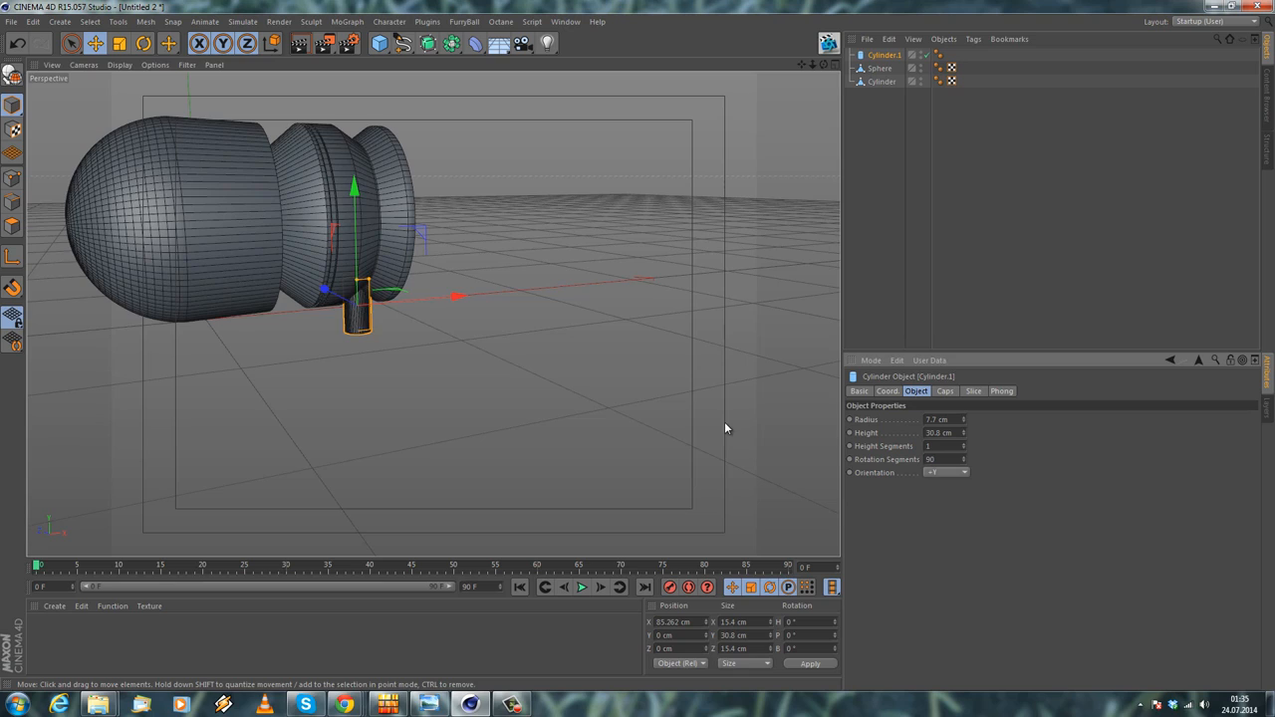
Make the small cylinder editable and scale it to about 20.5 cm in Z and 62.1 cm in Y
{"action": "scroll", "coordinate": [432, 320], "scroll_direction": "up", "scroll_amount": 3}
{"action": "left_click_drag", "start_coordinate": [433, 320], "coordinate": [235, 294], "text": "alt"}
{"action": "key", "text": "c"}
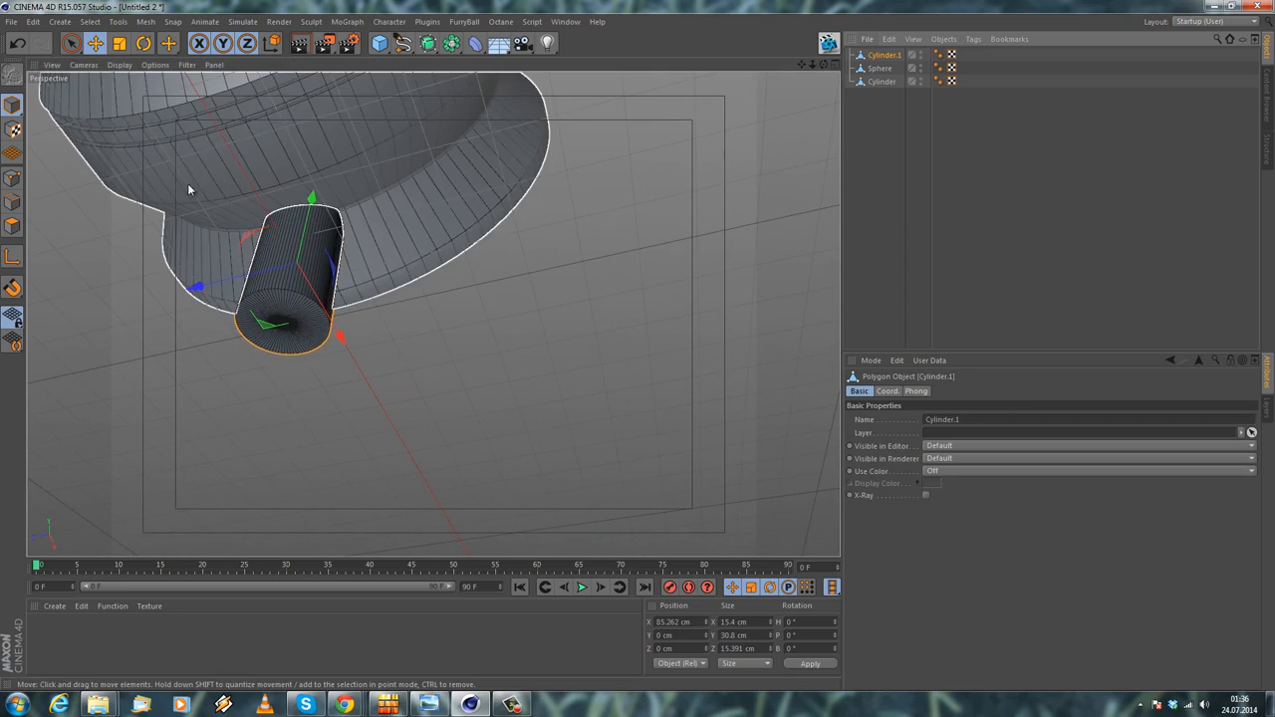
{"action": "left_click", "coordinate": [119, 43]}
{"action": "left_click_drag", "start_coordinate": [193, 286], "coordinate": [287, 233]}
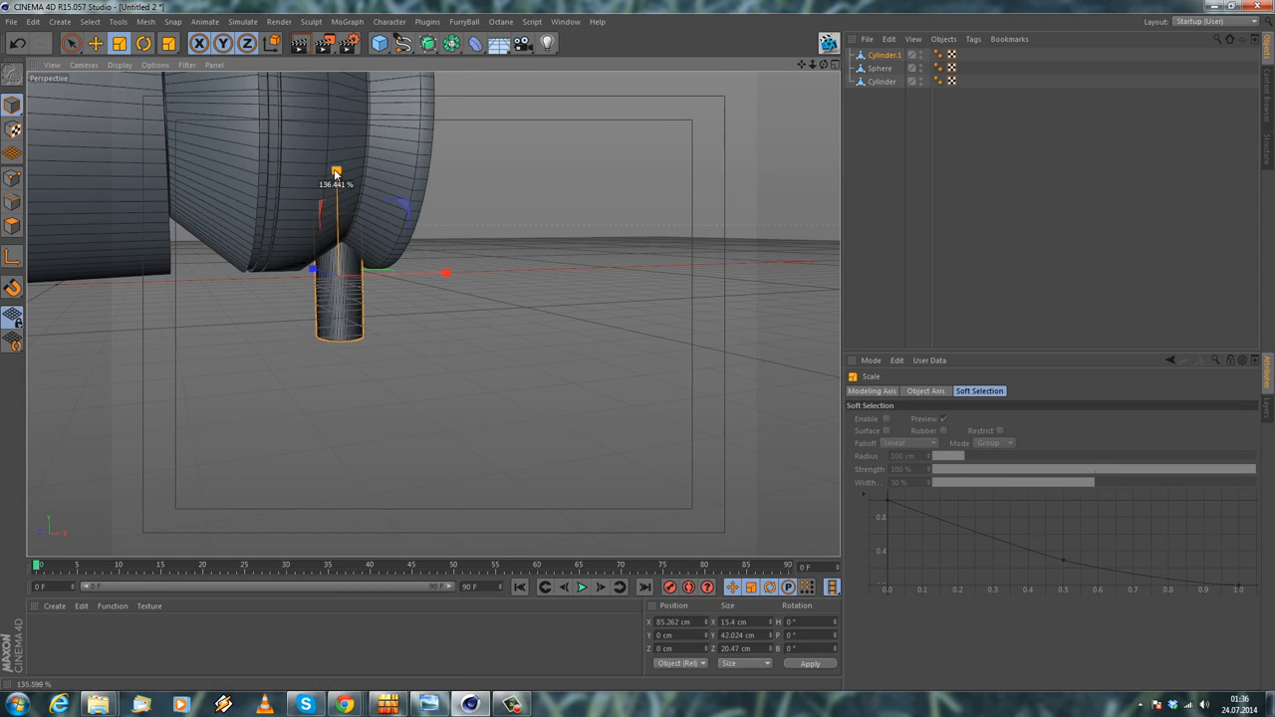
{"action": "left_click_drag", "start_coordinate": [320, 120], "coordinate": [320, 119]}
{"action": "scroll", "coordinate": [359, 164], "scroll_direction": "down", "scroll_amount": 5}
{"action": "left_click_drag", "start_coordinate": [358, 173], "coordinate": [353, 257], "text": "alt"}
{"action": "middle_click_drag", "start_coordinate": [353, 257], "coordinate": [367, 357], "text": "alt"}
{"action": "left_click_drag", "start_coordinate": [366, 361], "coordinate": [409, 279], "text": "alt"}
{"action": "key", "text": "e"}
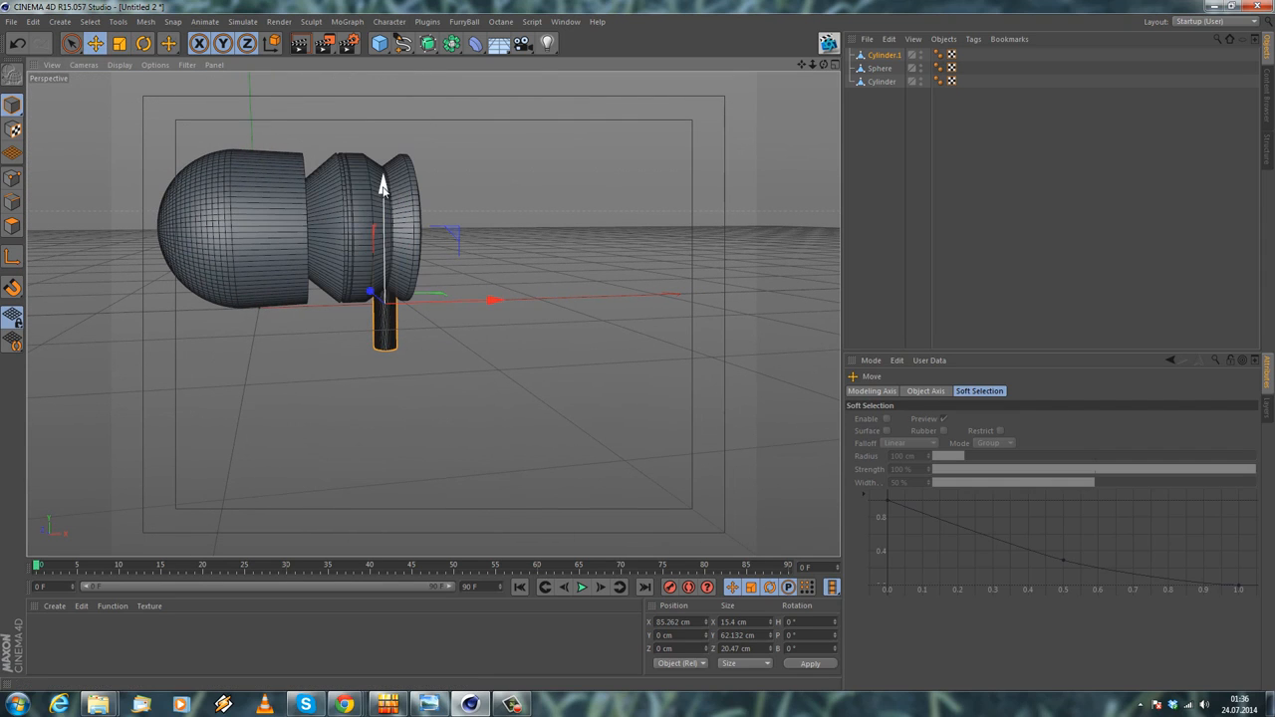
Deselect the stem cylinder and examine its junction with the earphone body up close from several sides
{"action": "left_click", "coordinate": [330, 374]}
{"action": "scroll", "coordinate": [362, 310], "scroll_direction": "up", "scroll_amount": 5}
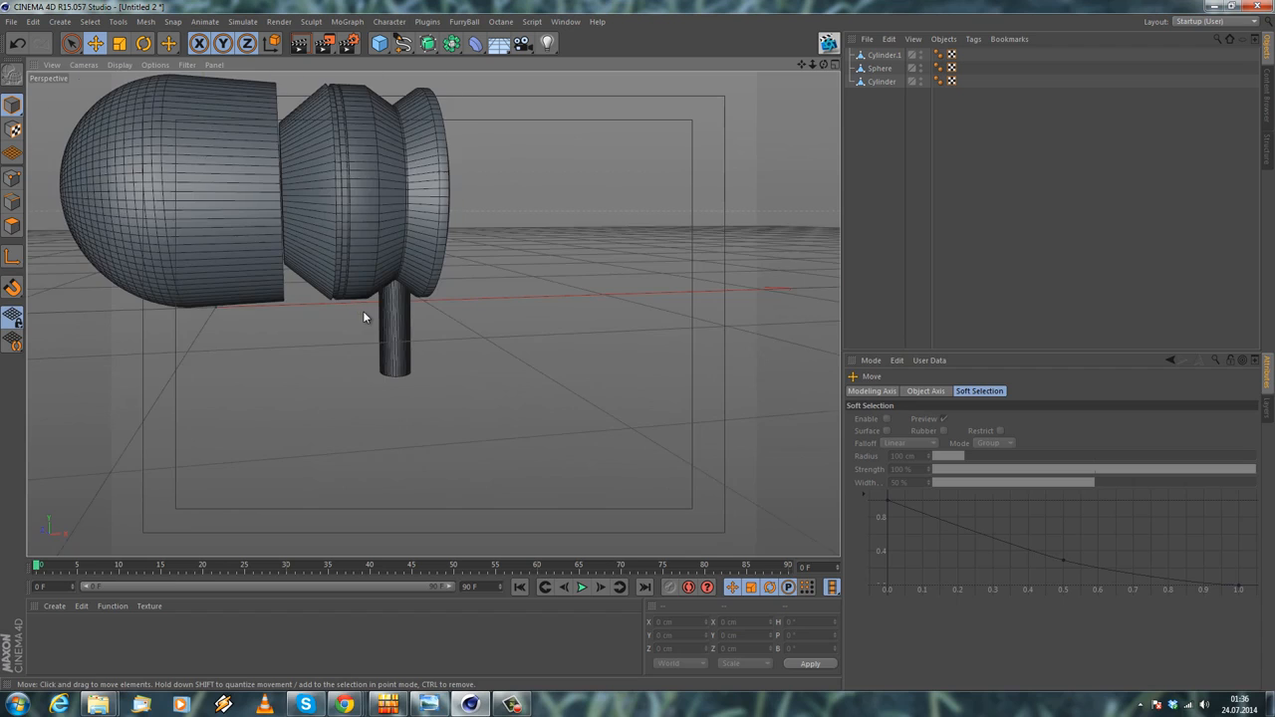
{"action": "left_click_drag", "start_coordinate": [352, 357], "coordinate": [429, 285], "text": "alt"}
{"action": "scroll", "coordinate": [388, 343], "scroll_direction": "up", "scroll_amount": 5}
{"action": "left_click_drag", "start_coordinate": [386, 337], "coordinate": [522, 304], "text": "alt"}
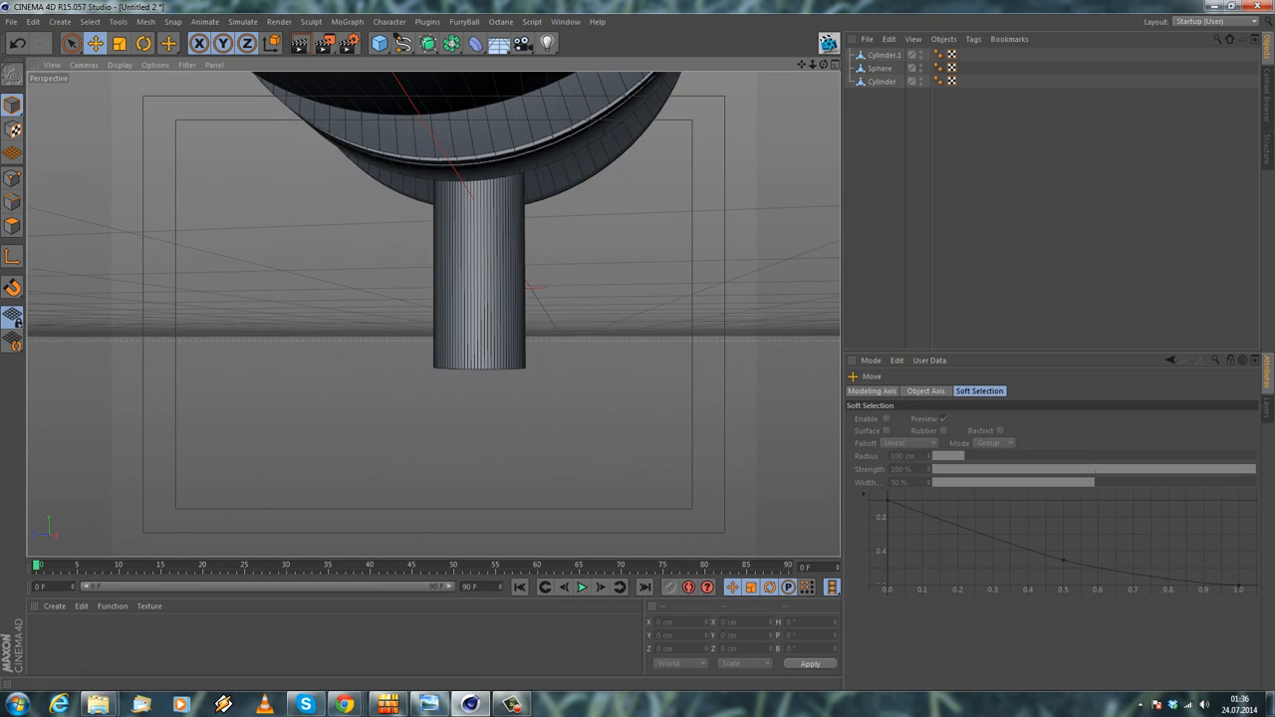
{"action": "left_click_drag", "start_coordinate": [654, 291], "coordinate": [286, 311], "text": "alt"}
{"action": "right_click", "coordinate": [307, 253]}
{"action": "left_click", "coordinate": [295, 221]}
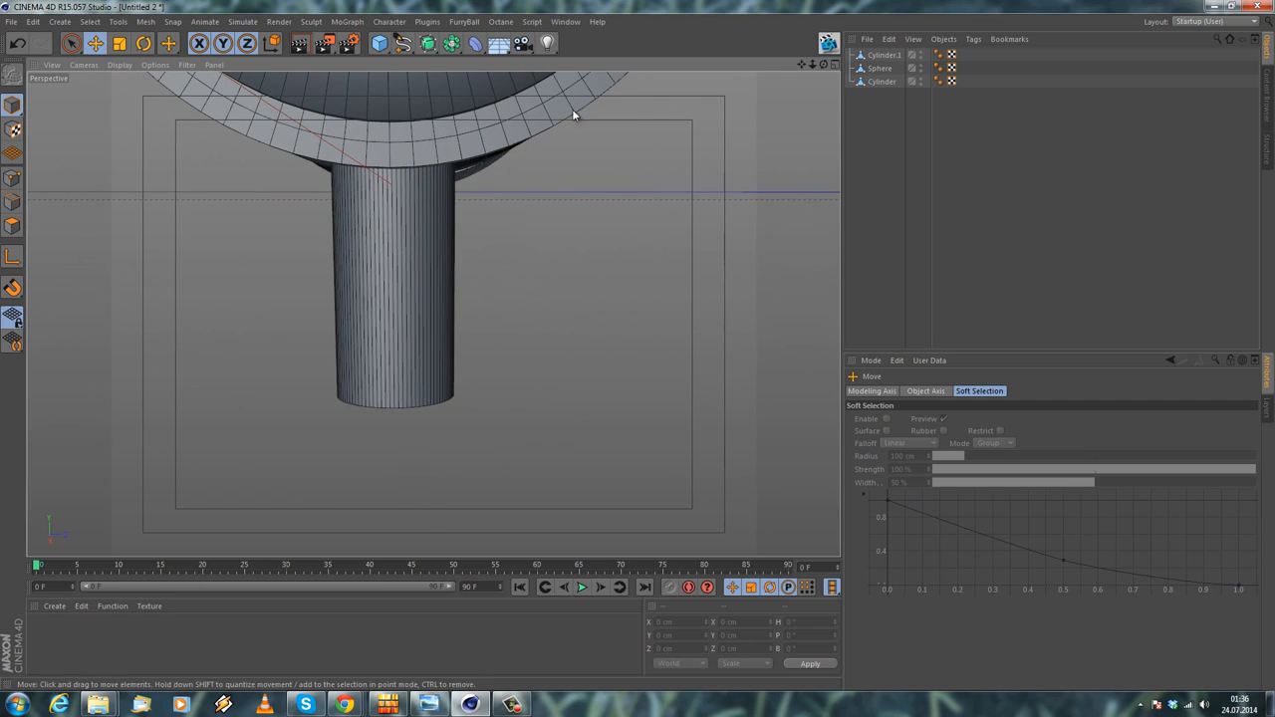
Cut an edge loop around the stem cylinder slightly below its mid-height with the Knife in Loop mode
{"action": "left_click", "coordinate": [891, 55]}
{"action": "right_click", "coordinate": [207, 321]}
{"action": "left_click", "coordinate": [261, 408]}
{"action": "left_click", "coordinate": [12, 178]}
{"action": "right_click", "coordinate": [138, 215]}
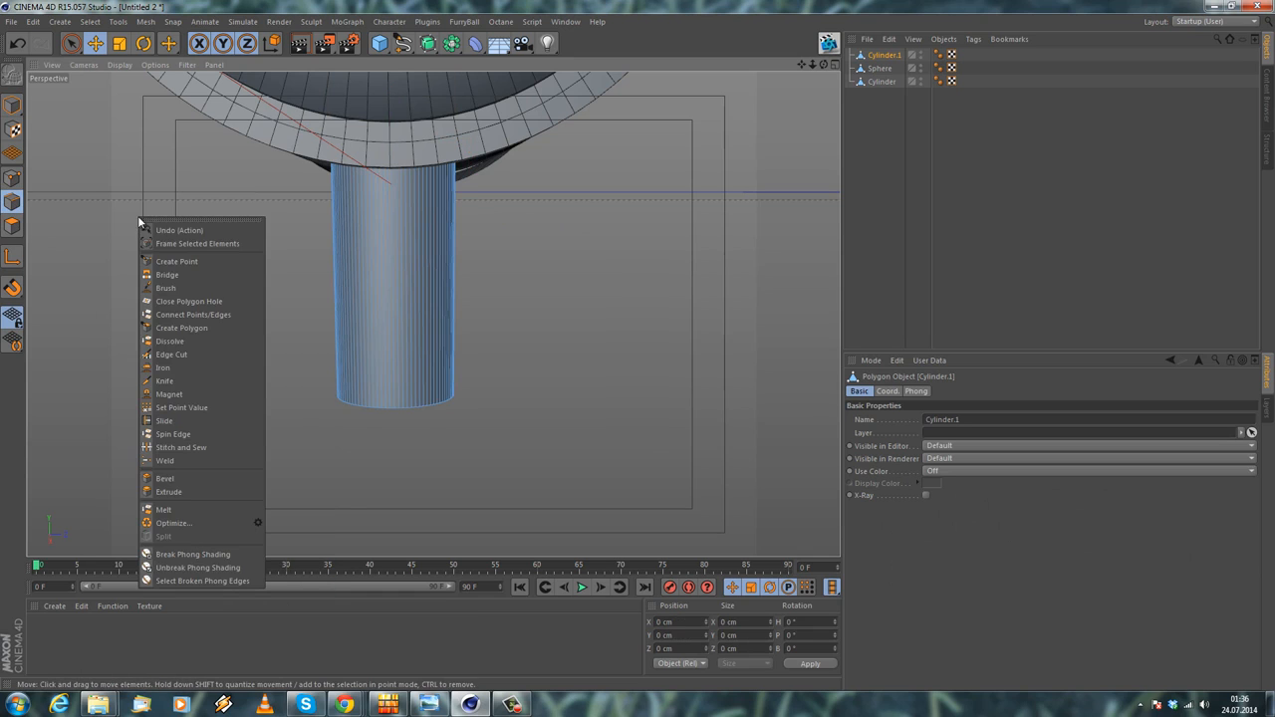
{"action": "left_click", "coordinate": [175, 381]}
{"action": "scroll", "coordinate": [393, 306], "scroll_direction": "up", "scroll_amount": 2}
{"action": "left_click_drag", "start_coordinate": [407, 279], "coordinate": [401, 288], "text": "alt"}
{"action": "middle_click_drag", "start_coordinate": [402, 288], "coordinate": [448, 265], "text": "alt"}
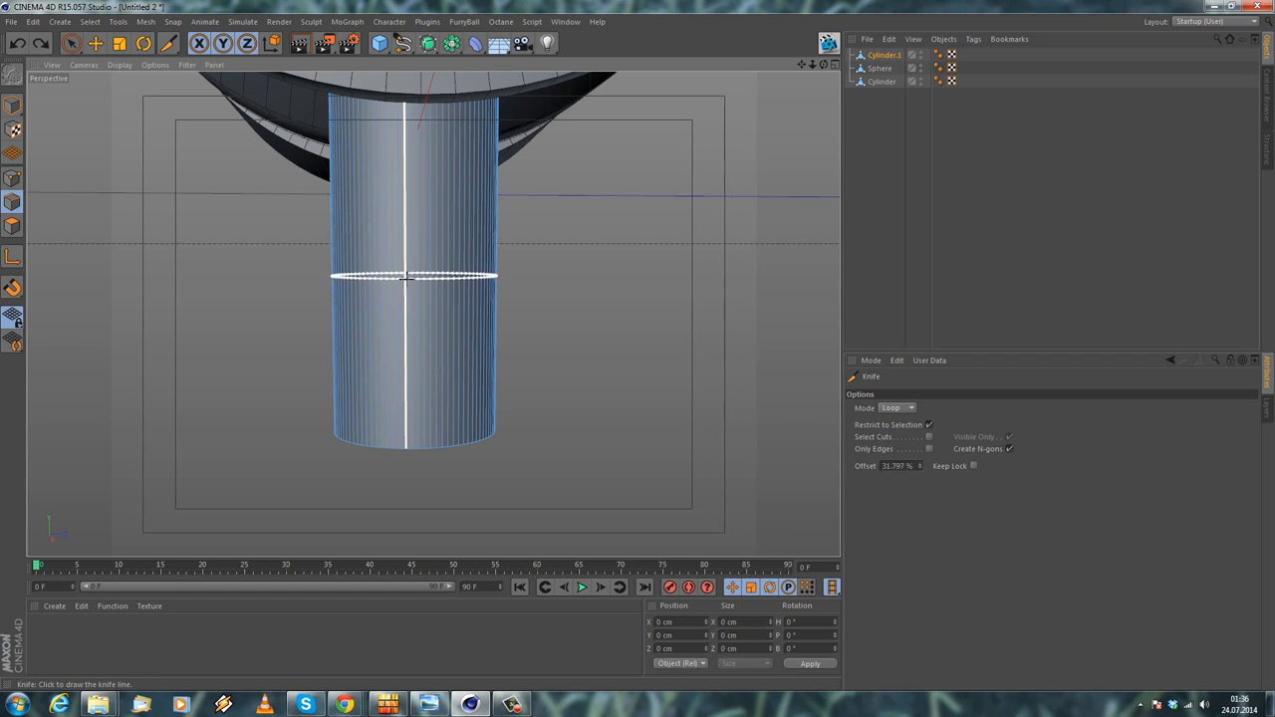
{"action": "left_click_drag", "start_coordinate": [279, 290], "coordinate": [298, 293], "text": "alt"}
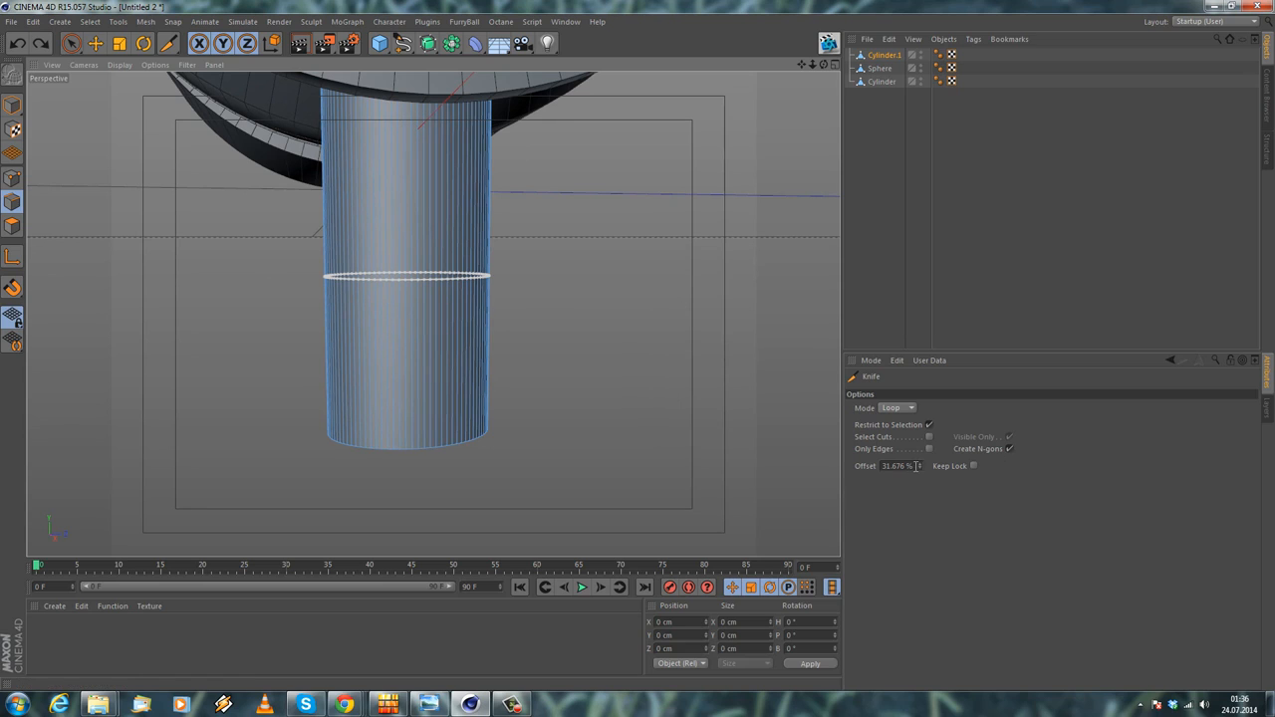
{"action": "left_click_drag", "start_coordinate": [916, 465], "coordinate": [918, 472]}
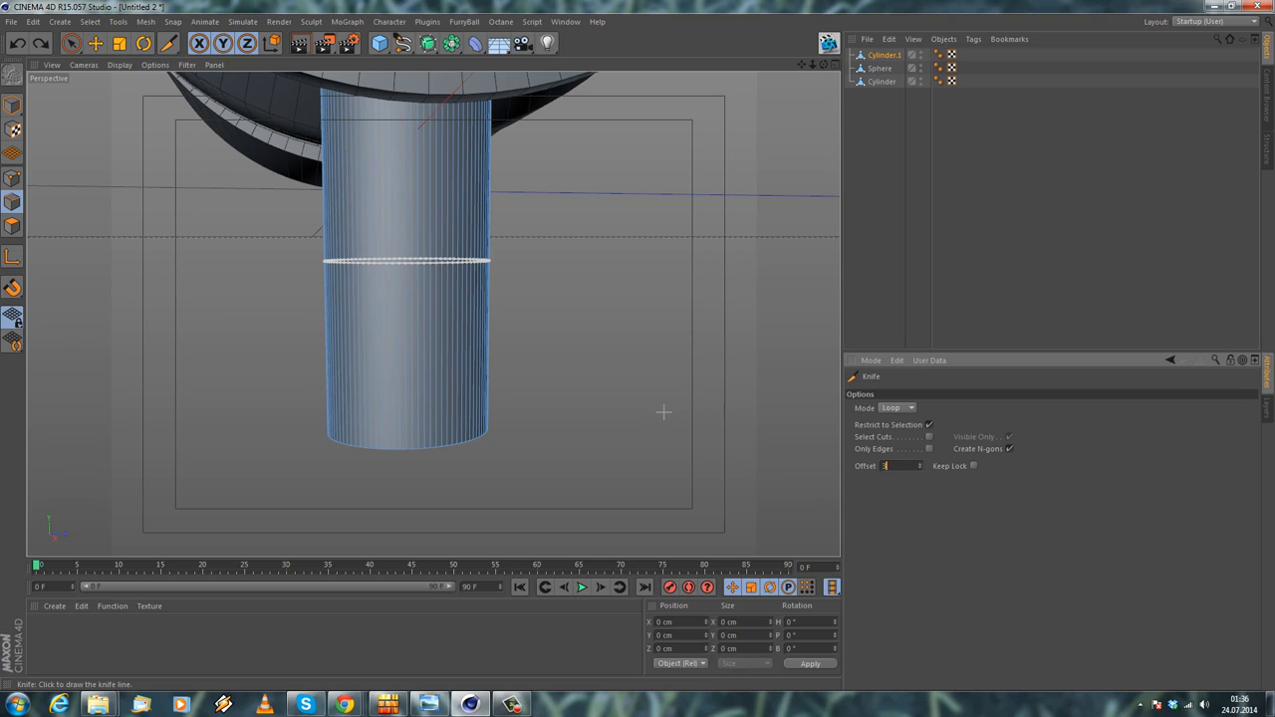
Cut a second edge loop around the stem just below the first one at a 12% offset
{"action": "left_click", "coordinate": [912, 465]}
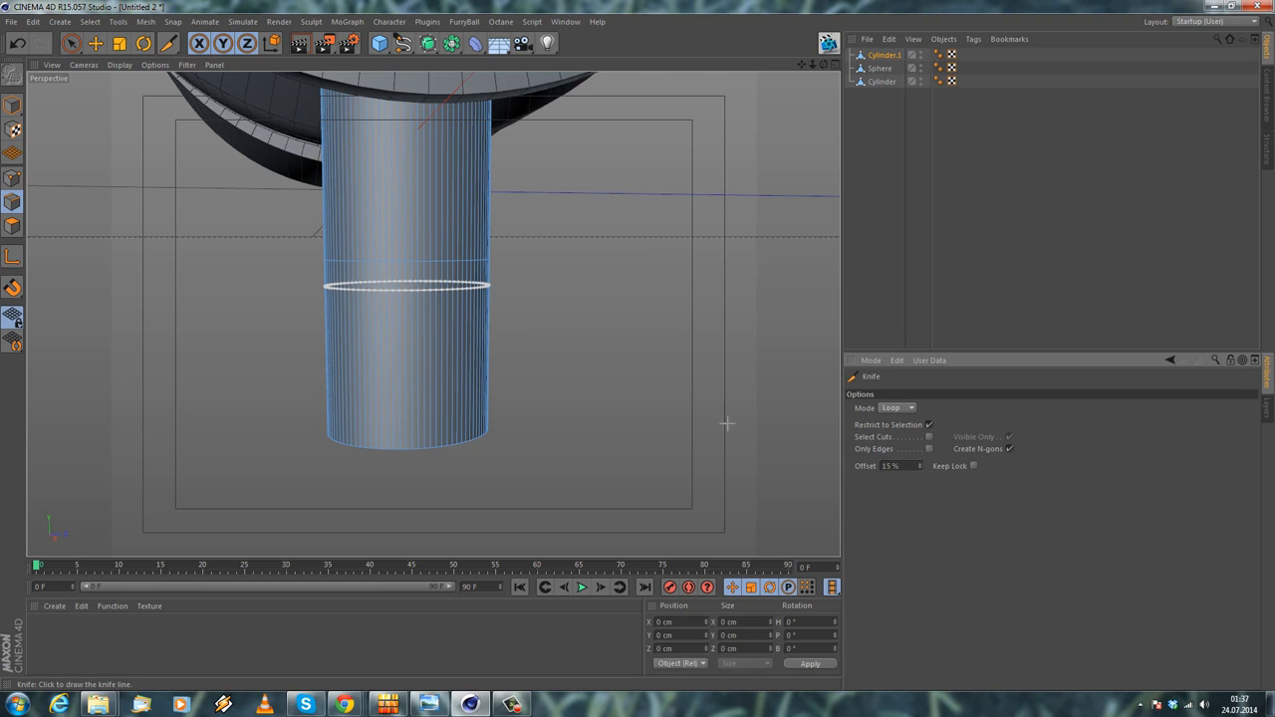
{"action": "type", "text": "12"}
{"action": "key", "text": "Return"}
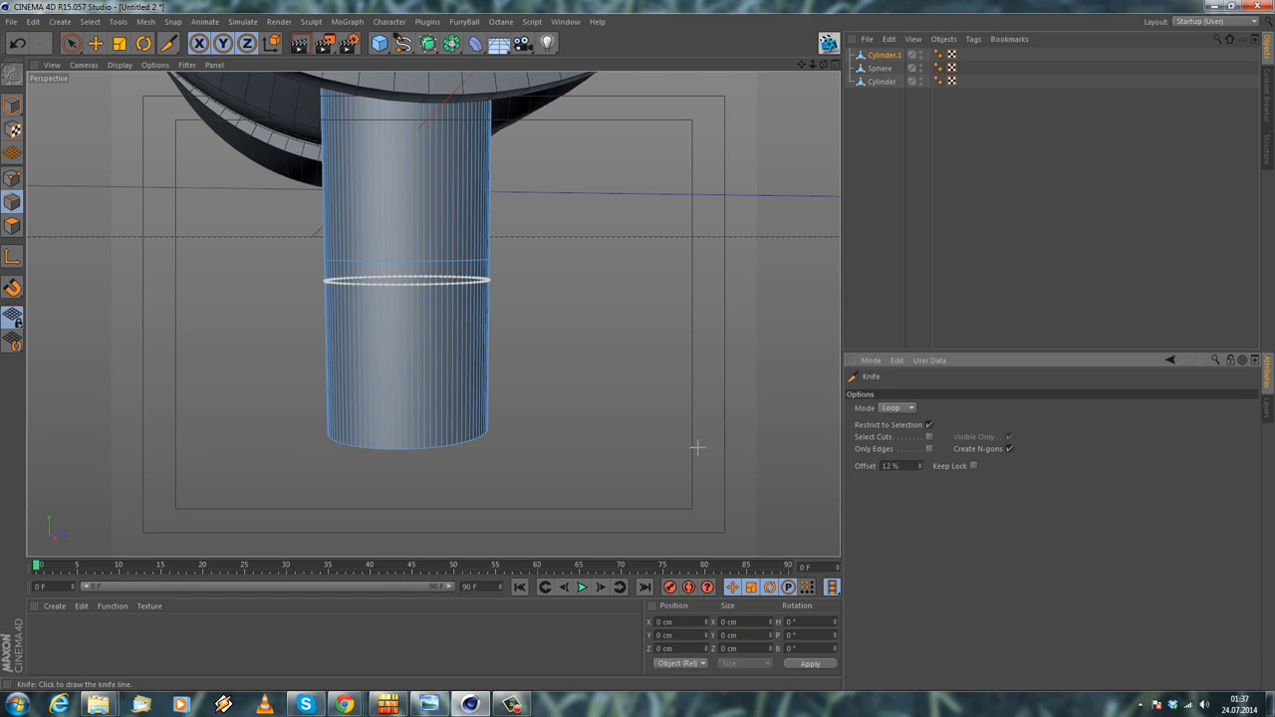
{"action": "left_click", "coordinate": [640, 388]}
Delete a patch of polygons about 5 cm wide from the narrow band between the two loops on one side of the stem
{"action": "left_click_drag", "start_coordinate": [441, 302], "coordinate": [397, 305], "text": "alt"}
{"action": "left_click", "coordinate": [95, 42]}
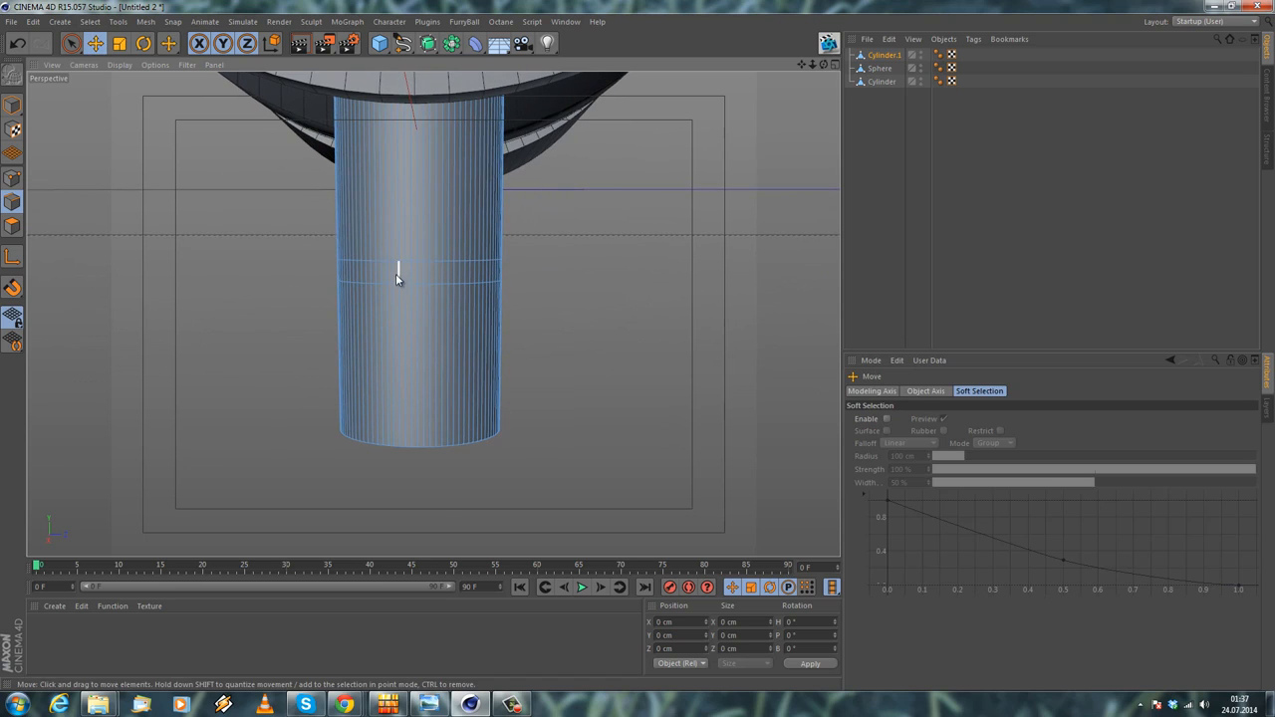
{"action": "left_click", "coordinate": [13, 226]}
{"action": "left_click", "coordinate": [419, 277]}
{"action": "left_click", "coordinate": [415, 276], "text": "shift"}
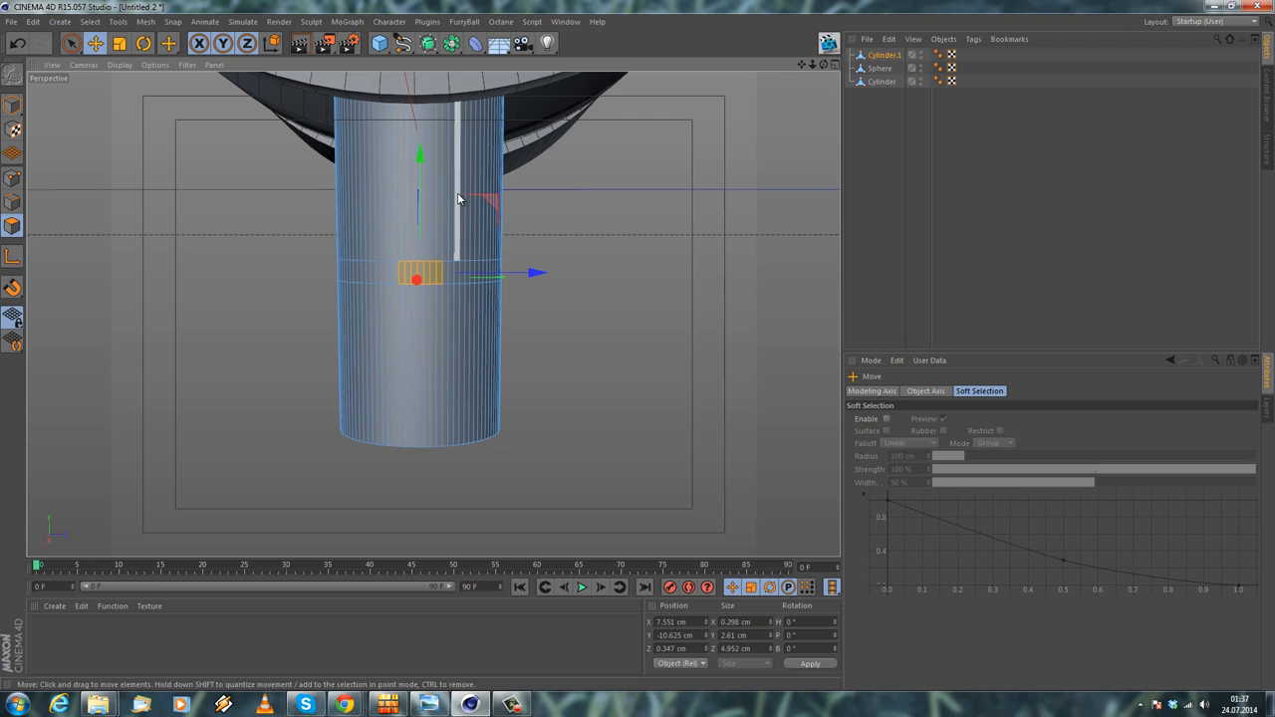
Delete a matching patch of band polygons on the opposite side of the stem, including one more adjacent polygon to widen the opening
{"action": "left_click_drag", "start_coordinate": [458, 199], "coordinate": [541, 255], "text": "alt"}
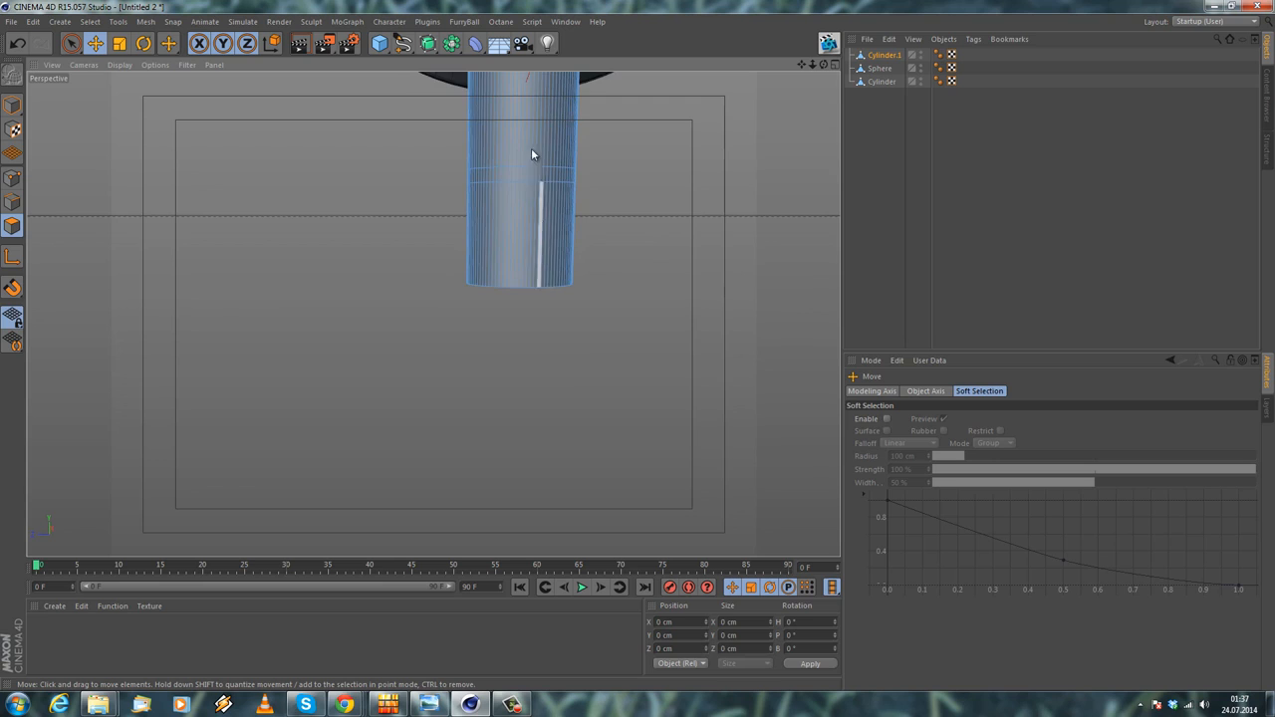
{"action": "scroll", "coordinate": [534, 169], "scroll_direction": "up", "scroll_amount": 5}
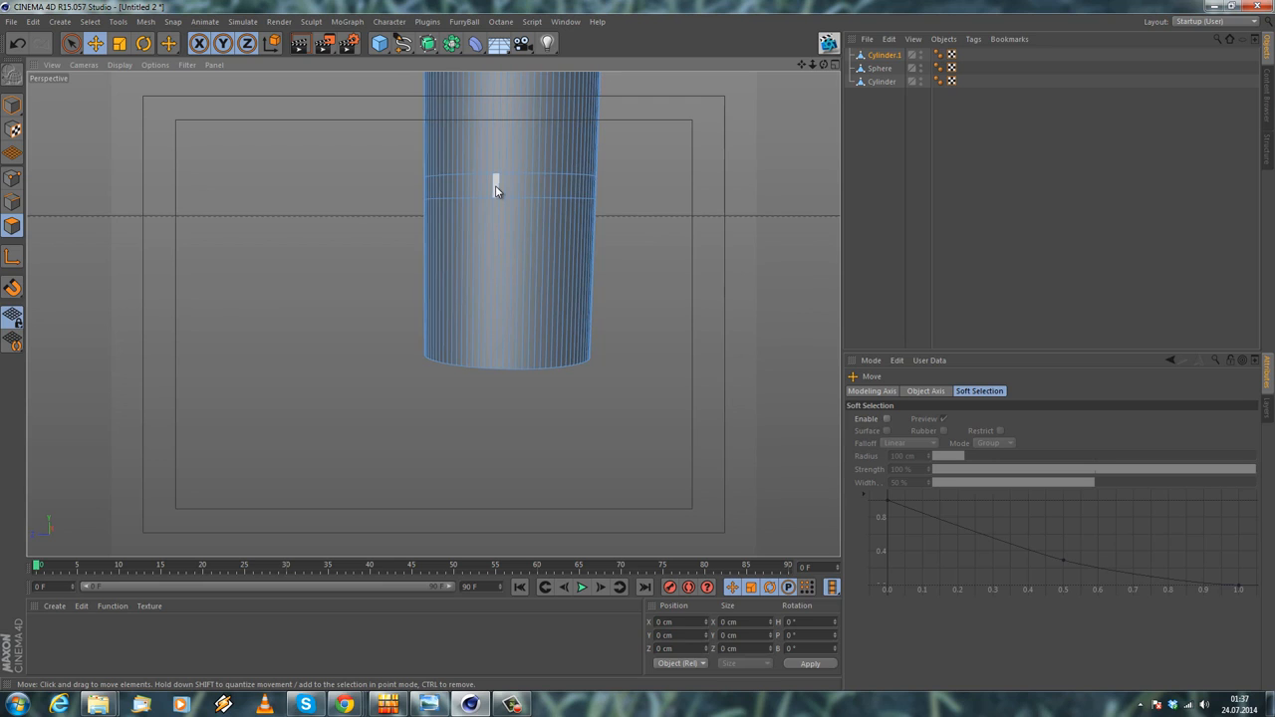
{"action": "left_click_drag", "start_coordinate": [446, 171], "coordinate": [488, 319], "text": "alt"}
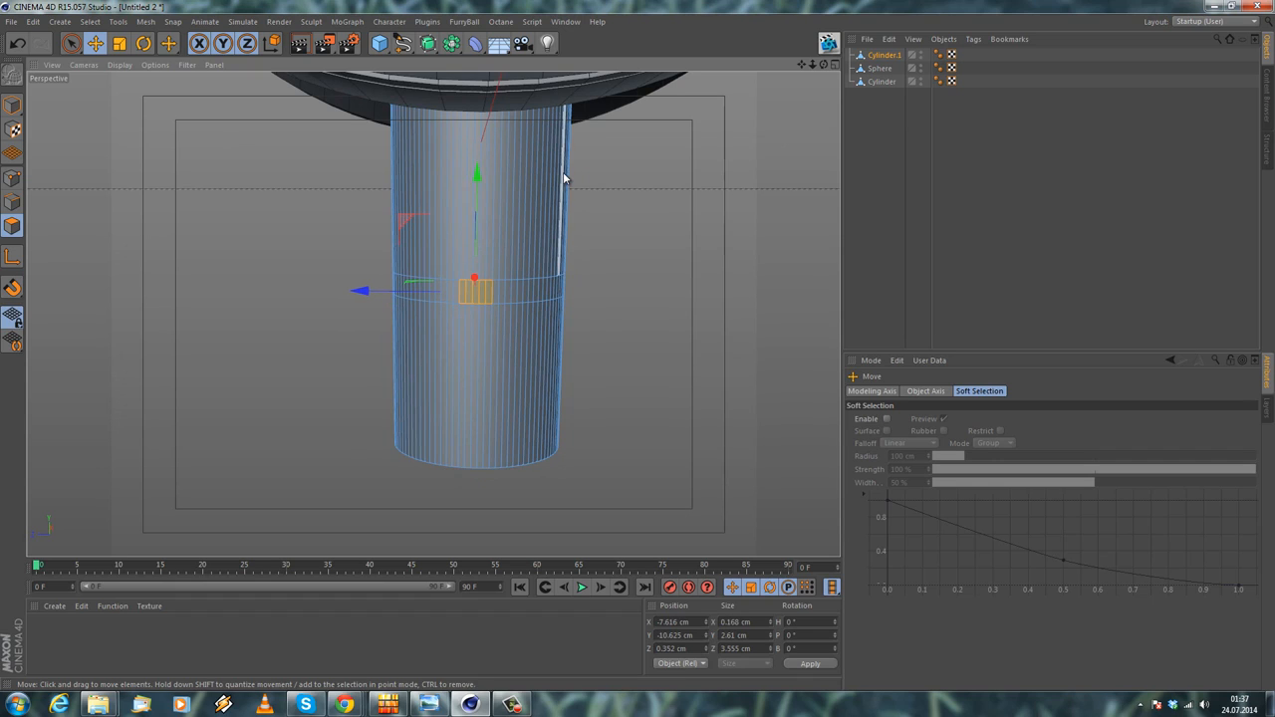
{"action": "left_click", "coordinate": [585, 203]}
{"action": "left_click_drag", "start_coordinate": [644, 304], "coordinate": [203, 295], "text": "alt"}
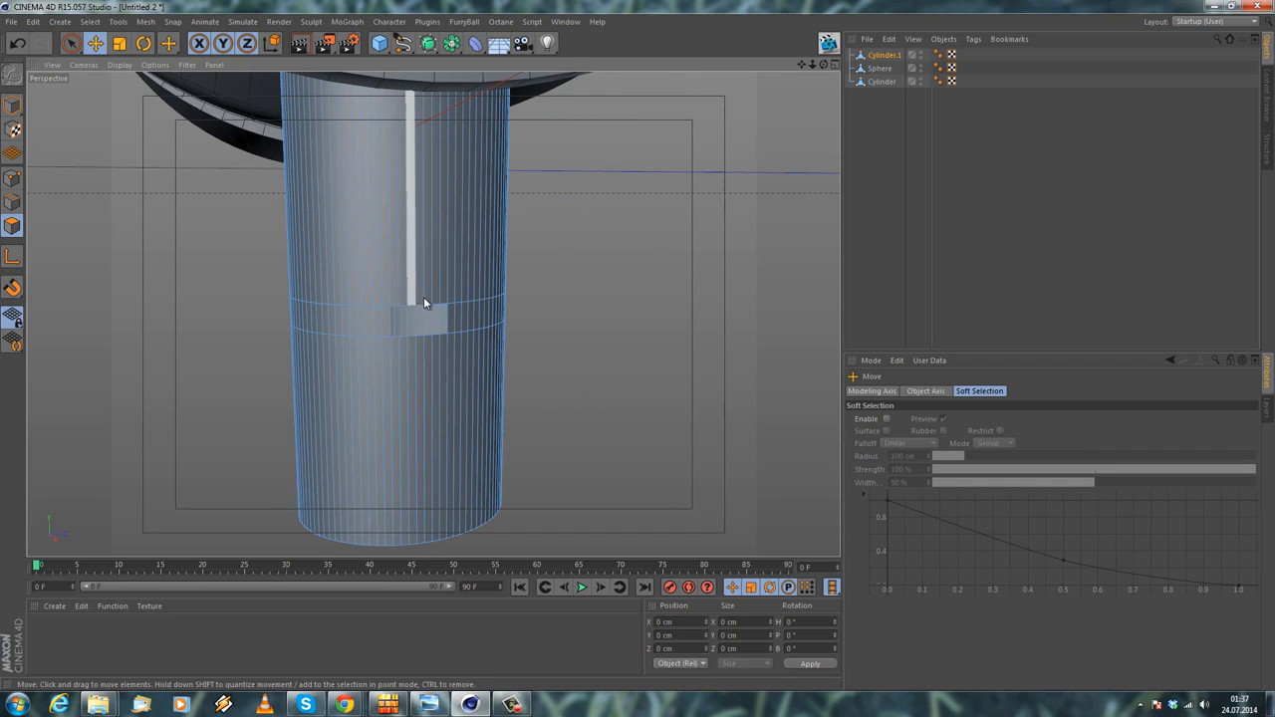
{"action": "left_click_drag", "start_coordinate": [439, 302], "coordinate": [379, 323], "text": "alt"}
{"action": "left_click", "coordinate": [398, 339]}
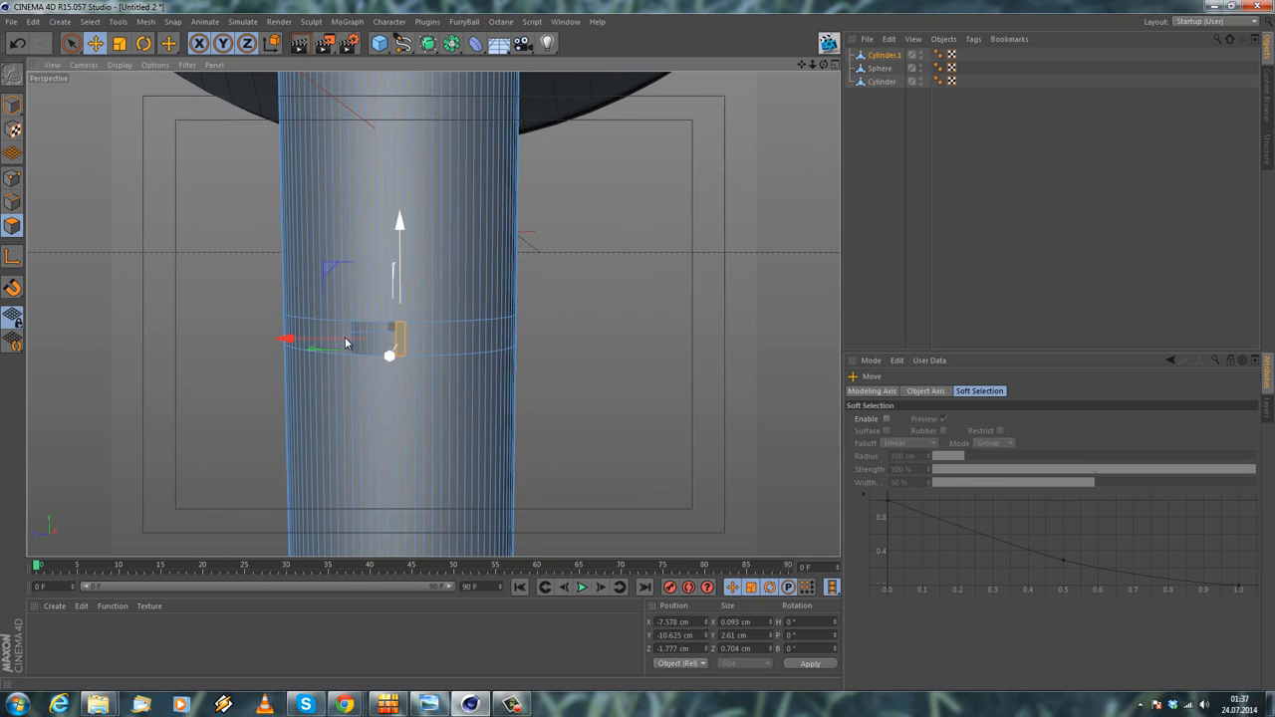
{"action": "scroll", "coordinate": [256, 290], "scroll_direction": "down", "scroll_amount": 3}
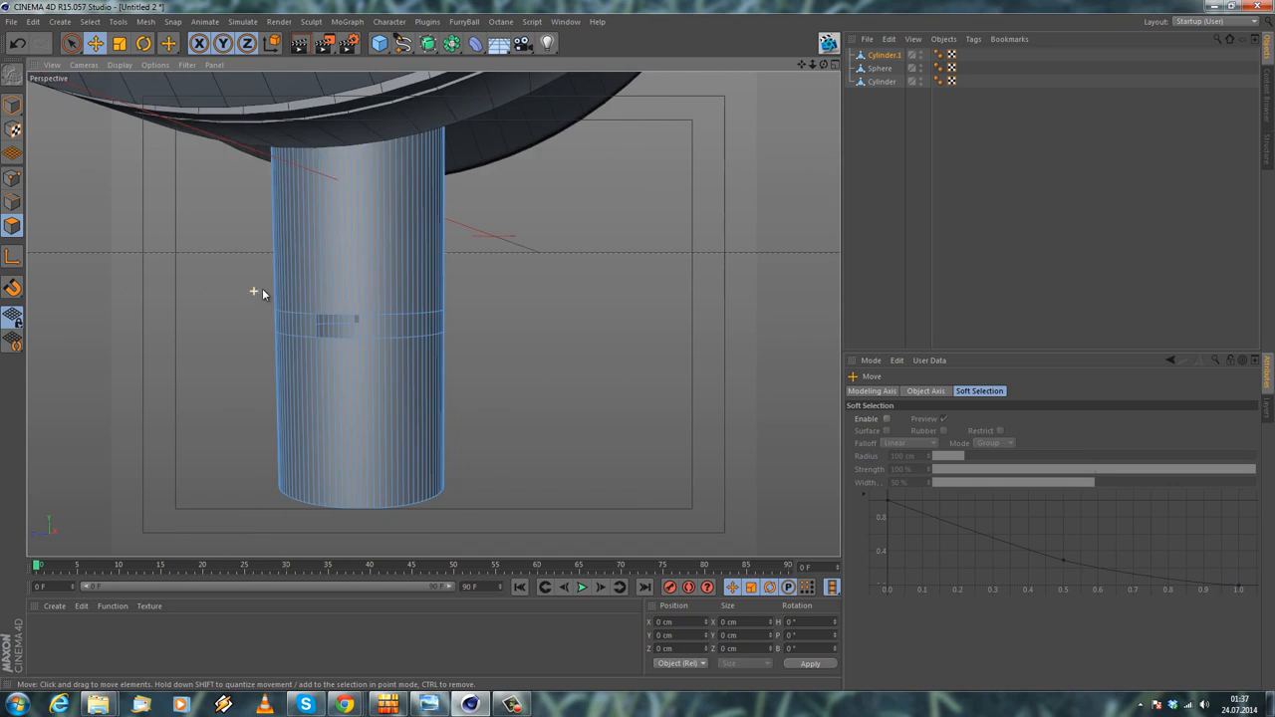
Select the stem's bottom cap polygons with Loop Selection and delete them
{"action": "key", "text": "ctrl+a"}
{"action": "mouse_move", "coordinate": [248, 370]}
{"action": "left_mouse_down", "text": "alt"}
{"action": "mouse_move", "coordinate": [245, 296]}
{"action": "mouse_move", "coordinate": [229, 275]}
{"action": "mouse_move", "coordinate": [241, 358]}
{"action": "left_mouse_up", "text": "alt"}
{"action": "left_click", "coordinate": [90, 21]}
{"action": "left_click", "coordinate": [119, 113]}
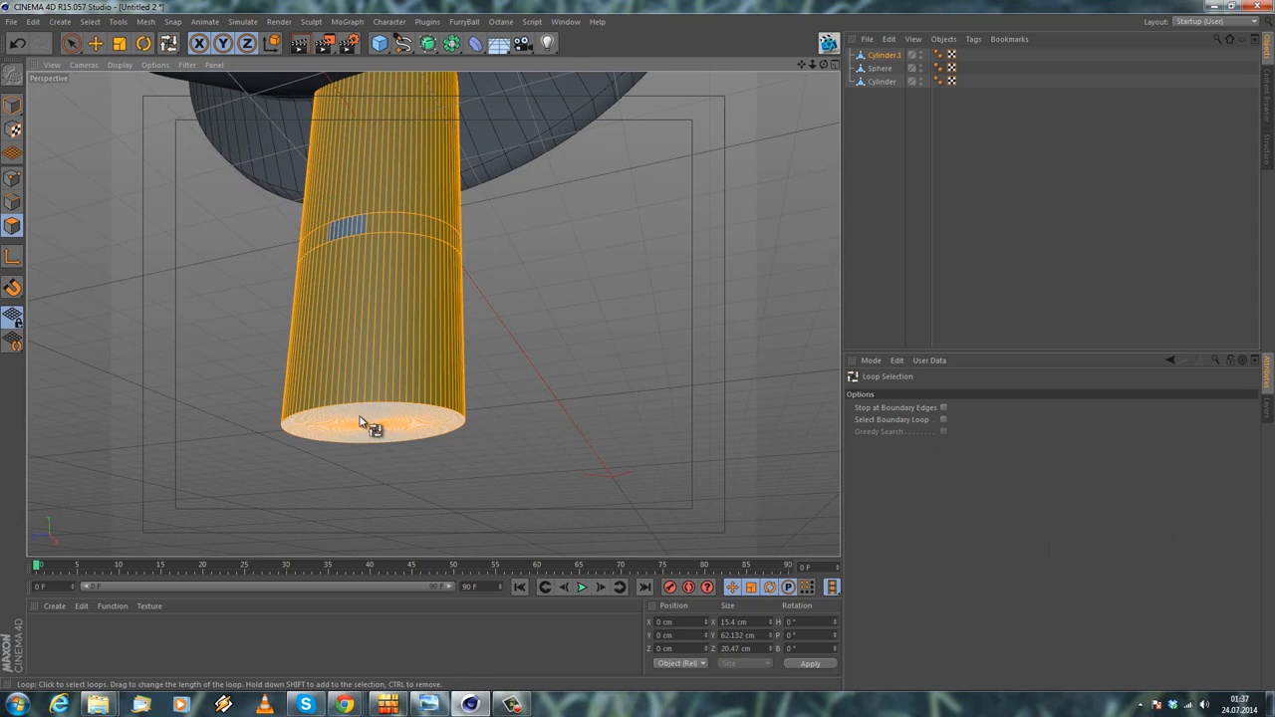
{"action": "left_click", "coordinate": [363, 420]}
{"action": "key", "text": "Delete"}
{"action": "left_click_drag", "start_coordinate": [362, 420], "coordinate": [348, 346], "text": "alt"}
{"action": "scroll", "coordinate": [350, 346], "scroll_direction": "down", "scroll_amount": 3}
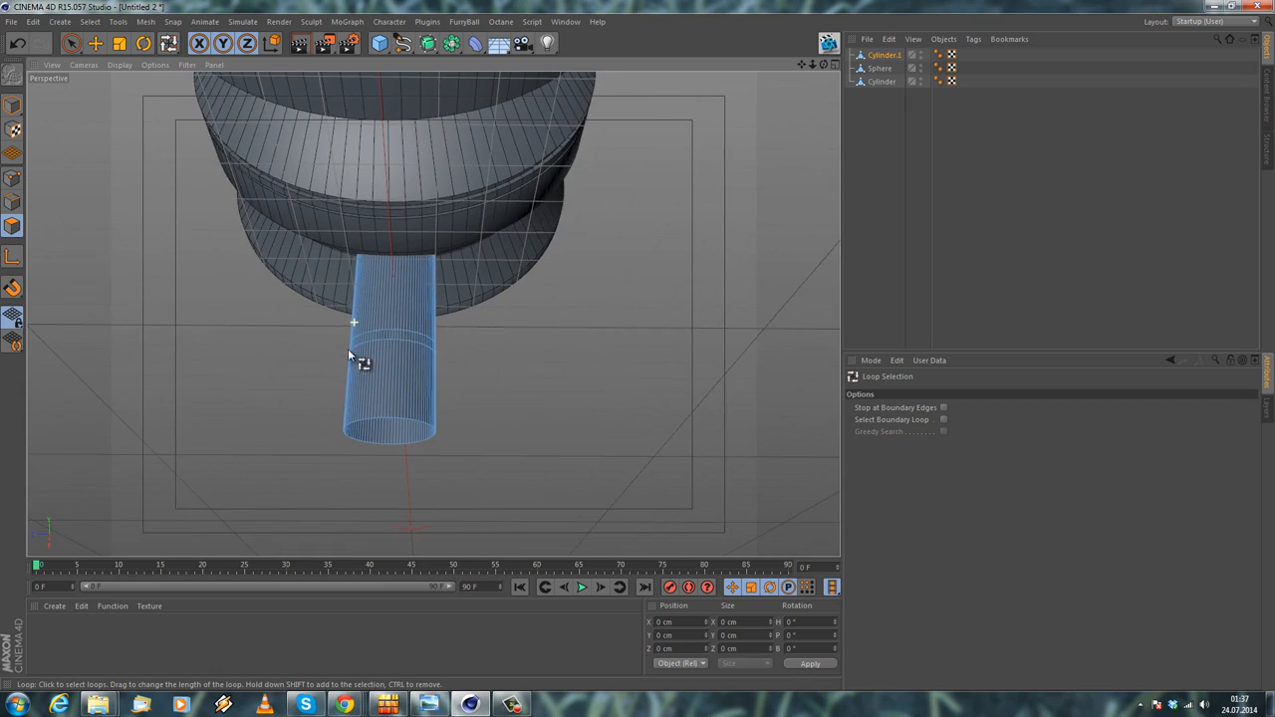
Select the stem's top cap polygons inside the earphone body and delete them
{"action": "scroll", "coordinate": [323, 321], "scroll_direction": "up", "scroll_amount": 3}
{"action": "left_click_drag", "start_coordinate": [474, 150], "coordinate": [287, 228], "text": "alt"}
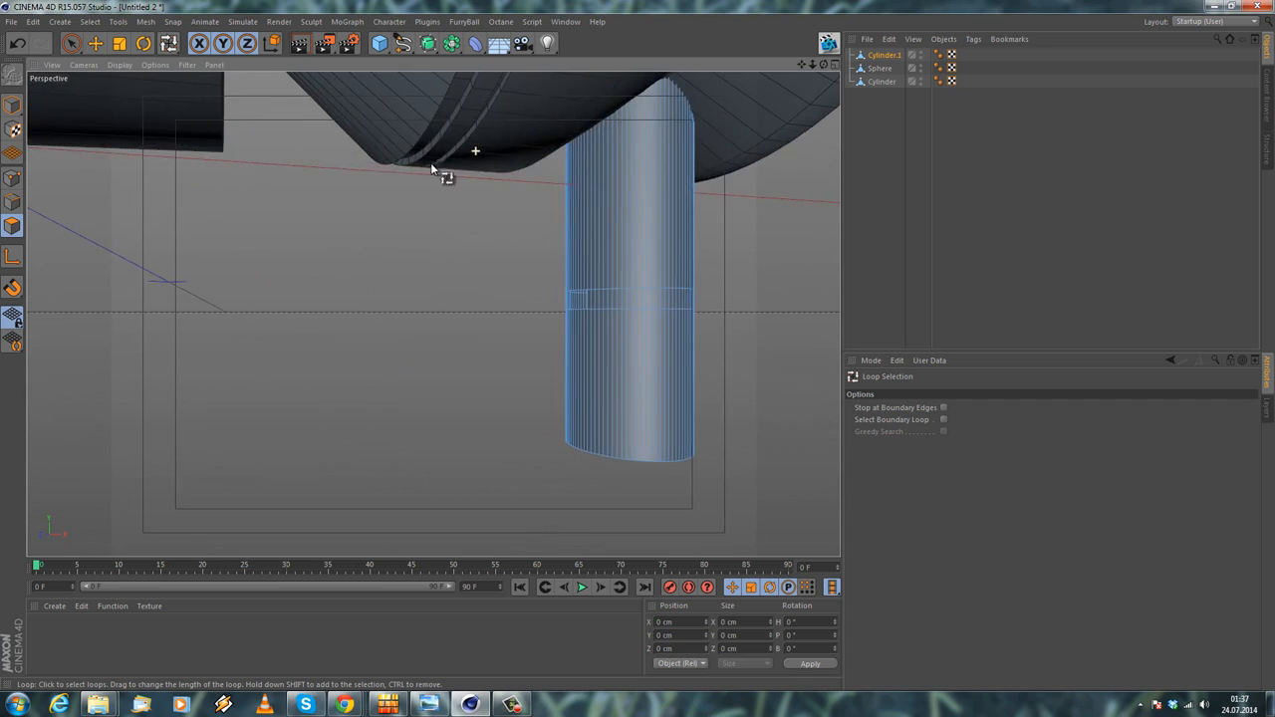
{"action": "right_click_drag", "start_coordinate": [584, 81], "coordinate": [649, 107], "text": "alt"}
{"action": "left_click_drag", "start_coordinate": [649, 109], "coordinate": [566, 273], "text": "alt"}
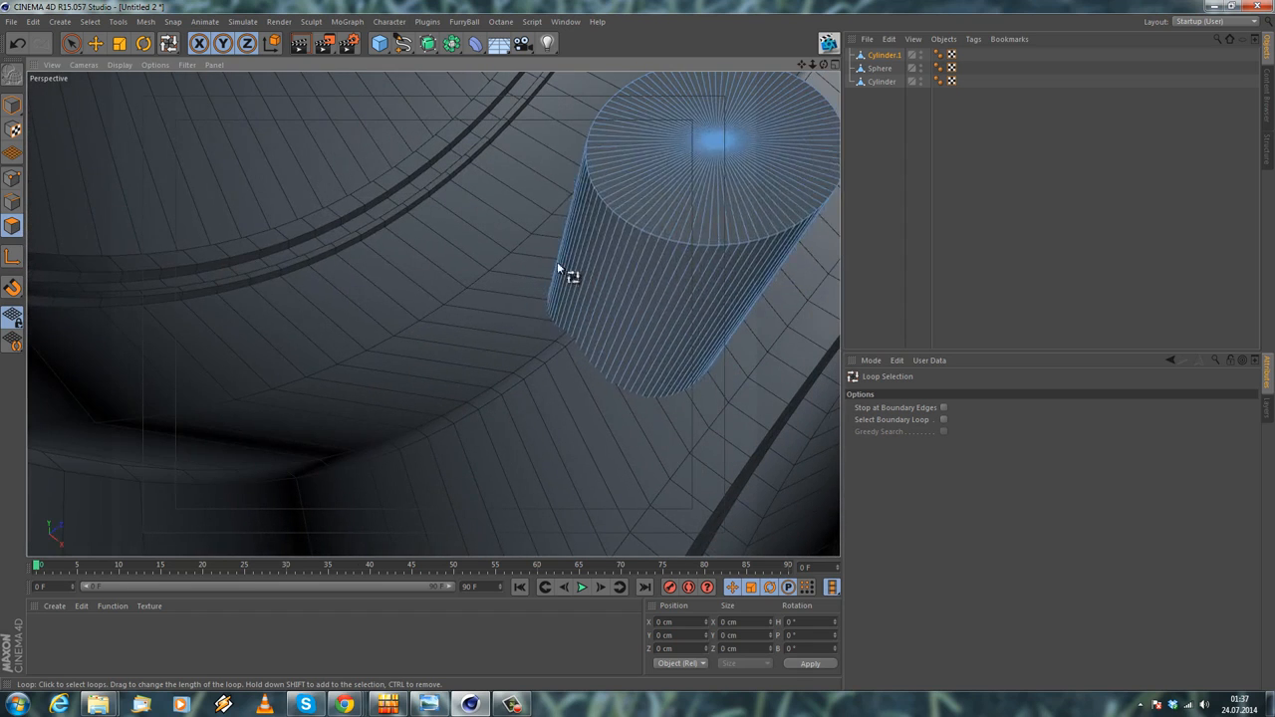
{"action": "left_click", "coordinate": [687, 144]}
{"action": "key", "text": "Delete"}
{"action": "left_click_drag", "start_coordinate": [569, 272], "coordinate": [3, 256], "text": "alt"}
Select all of the stem's polygons and extrude them inward by about -0.86 cm with caps to give the wall thickness
{"action": "key", "text": "ctrl+a"}
{"action": "left_click_drag", "start_coordinate": [389, 358], "coordinate": [501, 313], "text": "alt"}
{"action": "right_click", "coordinate": [334, 420]}
{"action": "left_click", "coordinate": [381, 399]}
{"action": "right_click_drag", "start_coordinate": [501, 313], "coordinate": [396, 289], "text": "alt"}
{"action": "left_click_drag", "start_coordinate": [643, 351], "coordinate": [637, 350]}
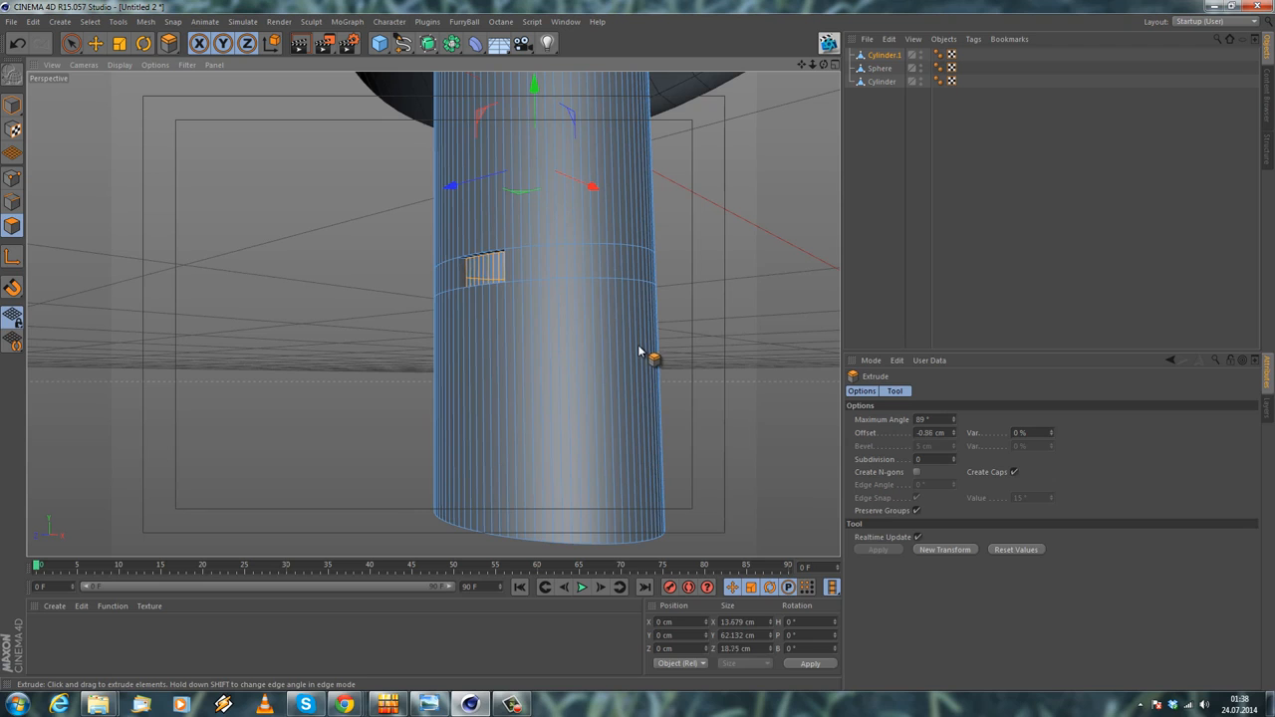
{"action": "left_click", "coordinate": [94, 44]}
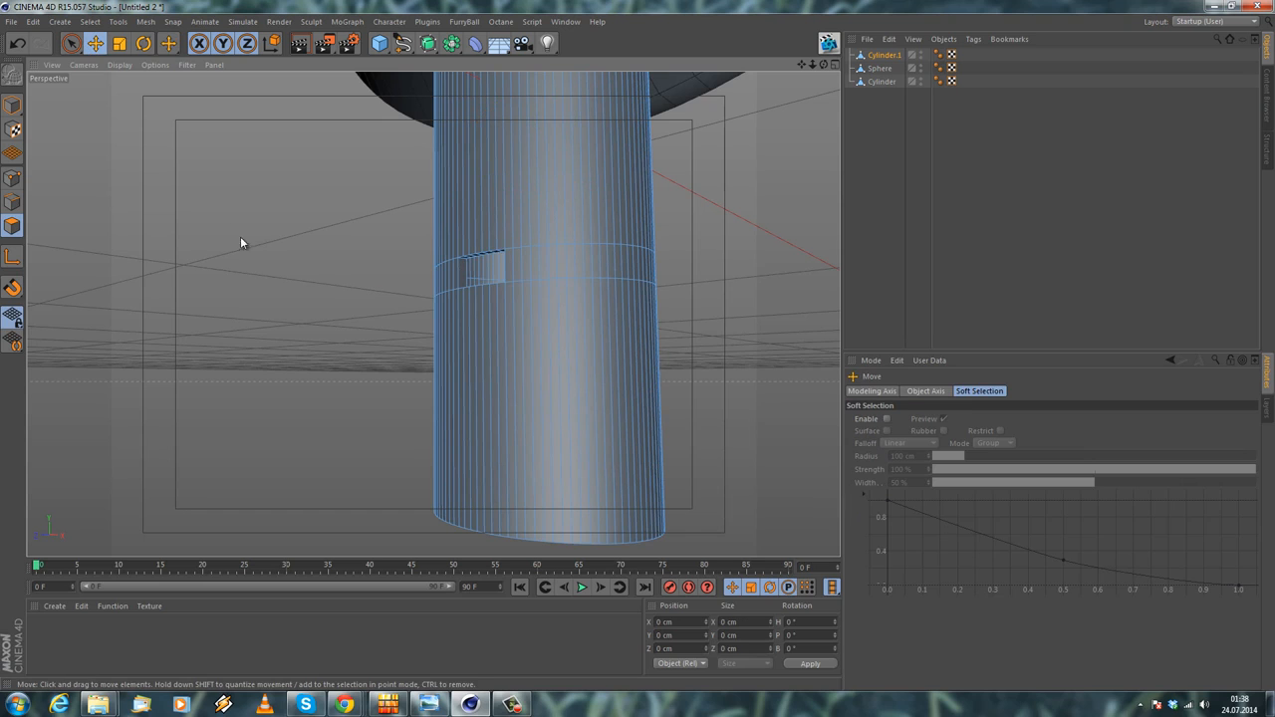
Return to model mode and group the Cylinder.1, Sphere and Cylinder objects under one null
{"action": "left_click", "coordinate": [12, 105]}
{"action": "right_click_drag", "start_coordinate": [300, 251], "coordinate": [378, 337], "text": "alt"}
{"action": "left_click_drag", "start_coordinate": [378, 336], "coordinate": [421, 385], "text": "alt"}
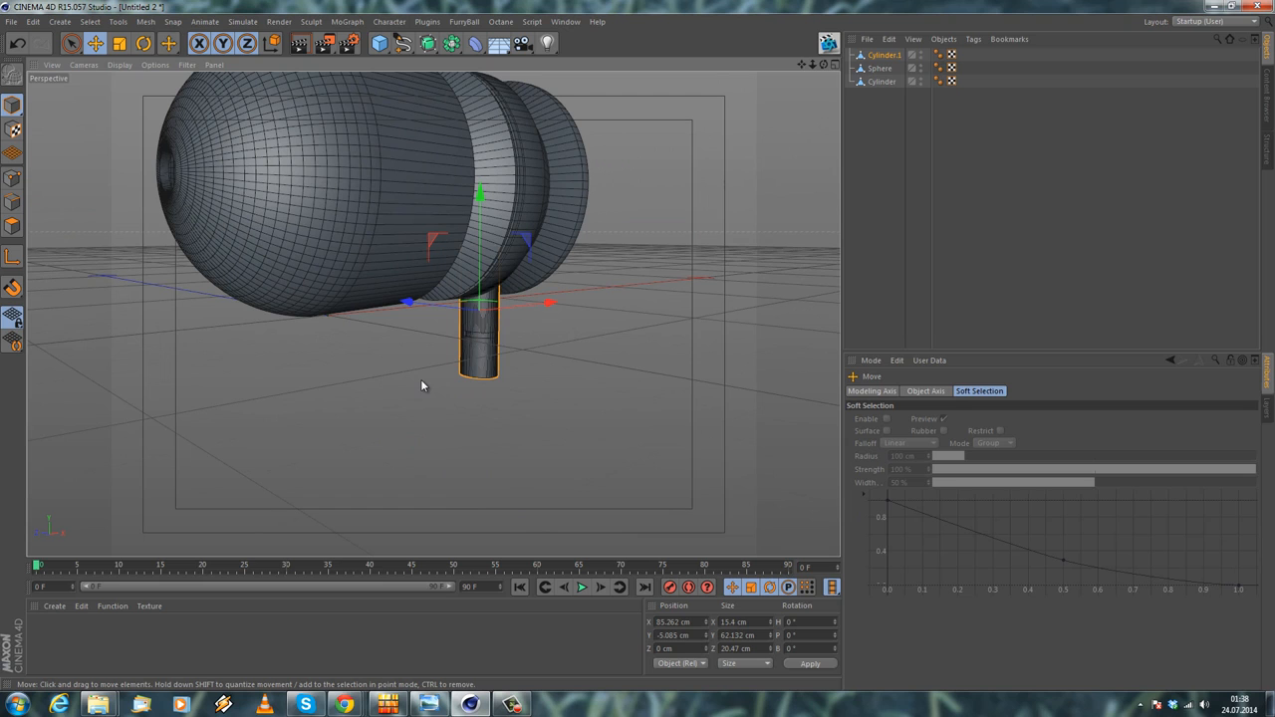
{"action": "left_click_drag", "start_coordinate": [366, 366], "coordinate": [441, 373], "text": "alt"}
{"action": "left_click", "coordinate": [264, 349]}
{"action": "left_click_drag", "start_coordinate": [264, 348], "coordinate": [319, 303], "text": "alt"}
{"action": "left_click_drag", "start_coordinate": [432, 314], "coordinate": [386, 400], "text": "alt"}
{"action": "left_click", "coordinate": [869, 82], "text": "shift"}
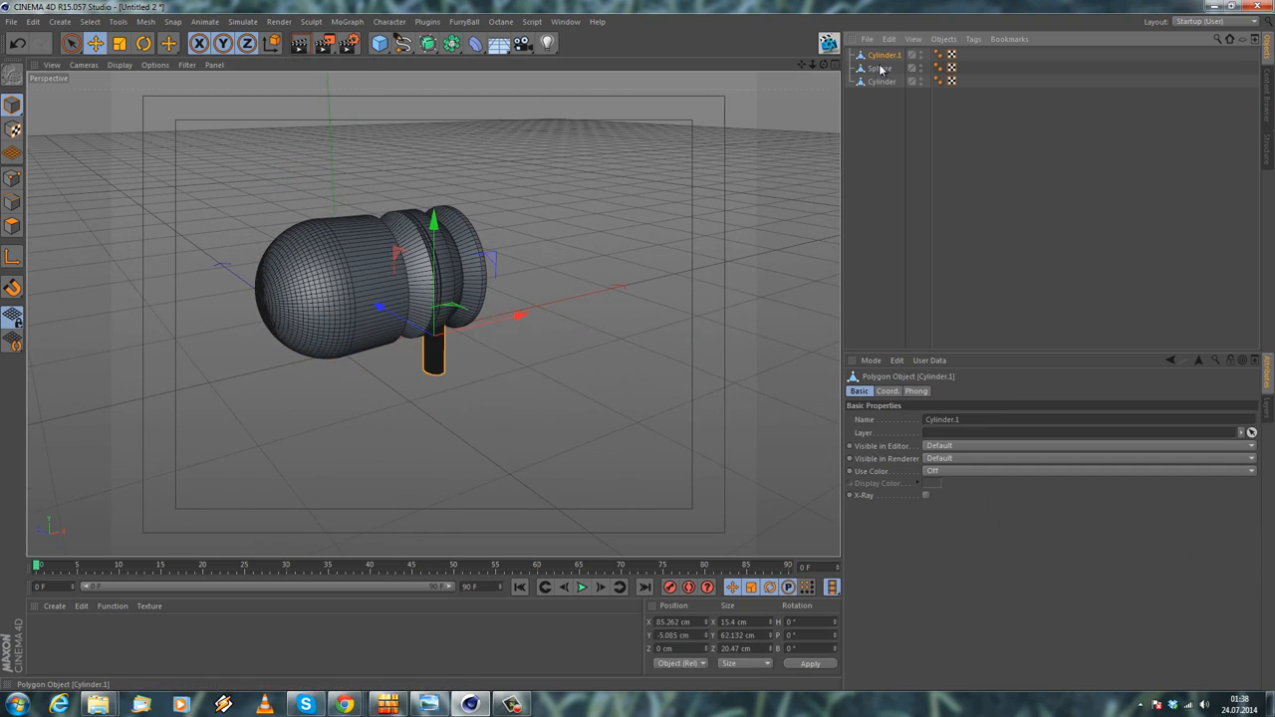
{"action": "left_click", "coordinate": [880, 56]}
{"action": "left_click", "coordinate": [879, 84], "text": "shift"}
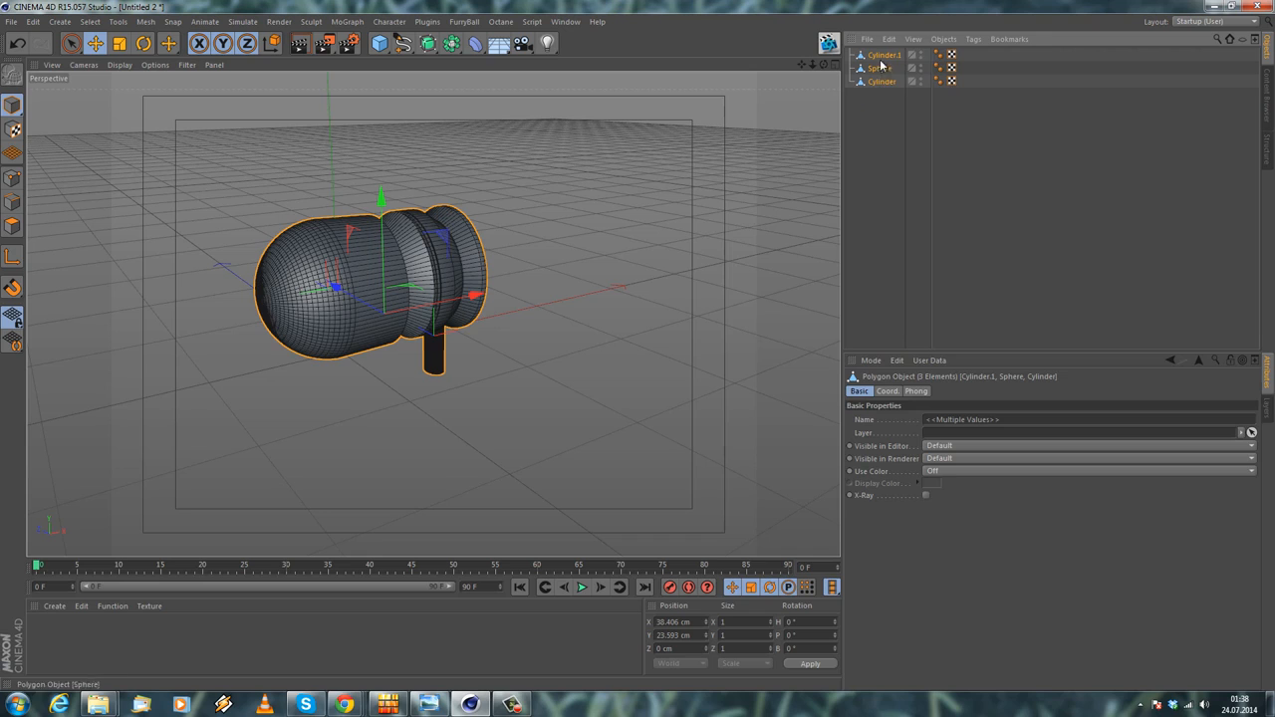
{"action": "left_click", "coordinate": [942, 39]}
{"action": "left_click", "coordinate": [968, 179]}
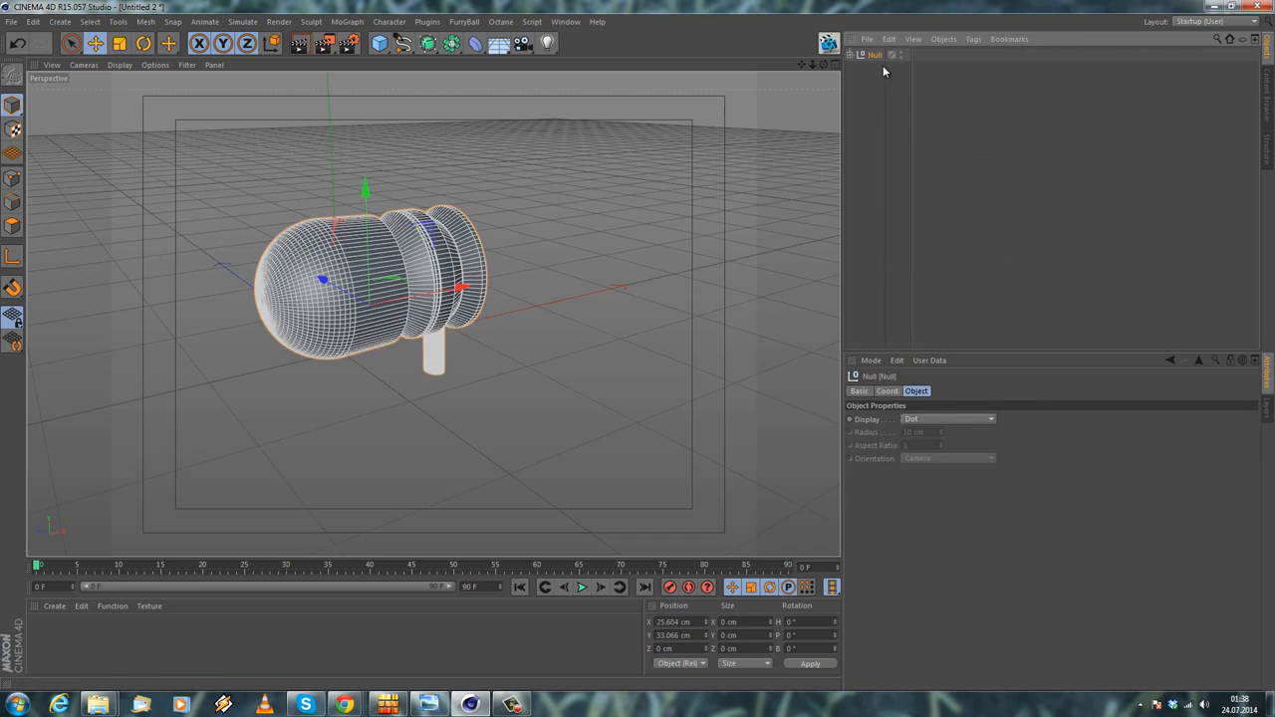
Copy the null containing the whole earphone
{"action": "left_click", "coordinate": [870, 39]}
{"action": "mouse_move", "coordinate": [888, 41]}
{"action": "left_click", "coordinate": [893, 105]}
{"action": "left_click", "coordinate": [567, 23]}
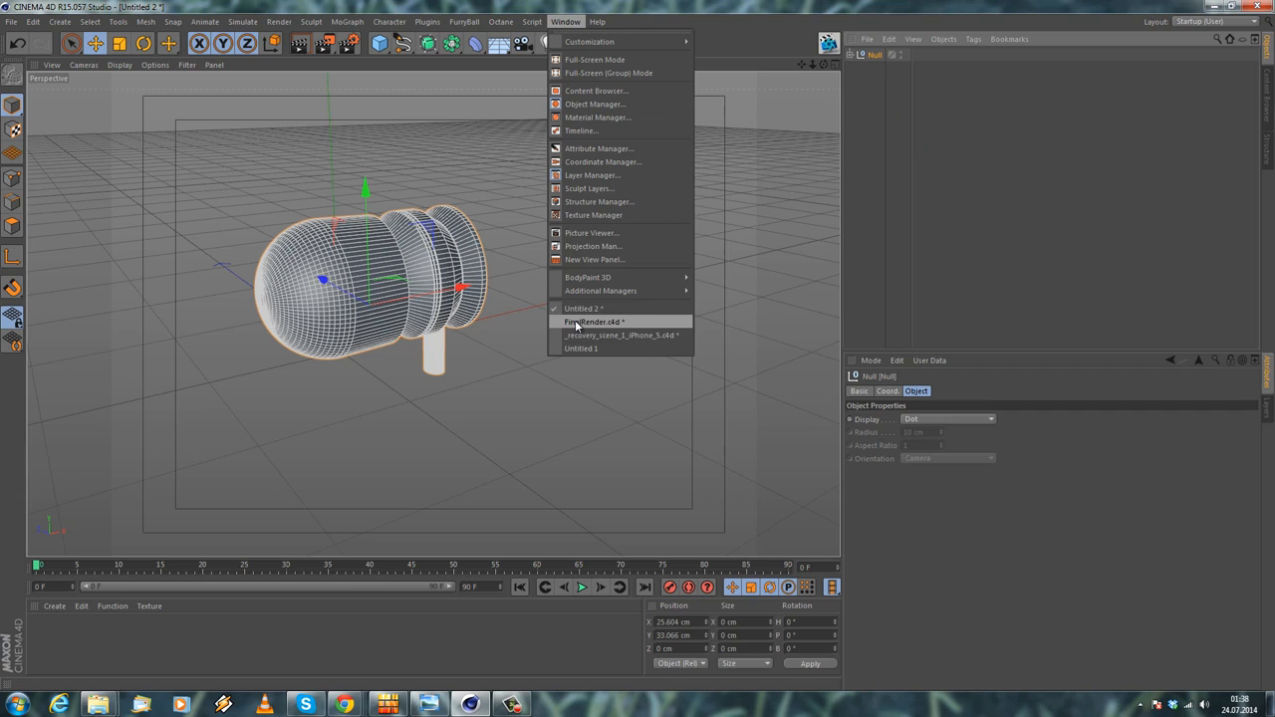
{"action": "left_click", "coordinate": [575, 335]}
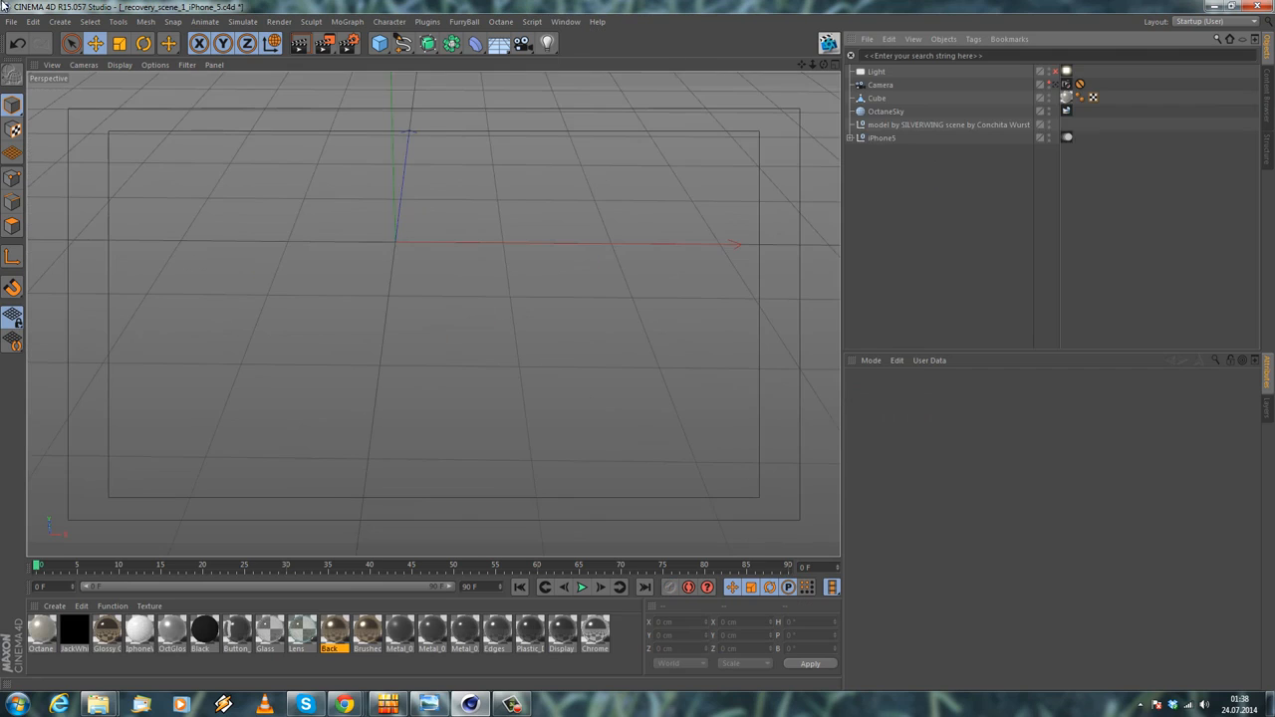
{"action": "left_click", "coordinate": [10, 21]}
{"action": "left_click", "coordinate": [59, 99]}
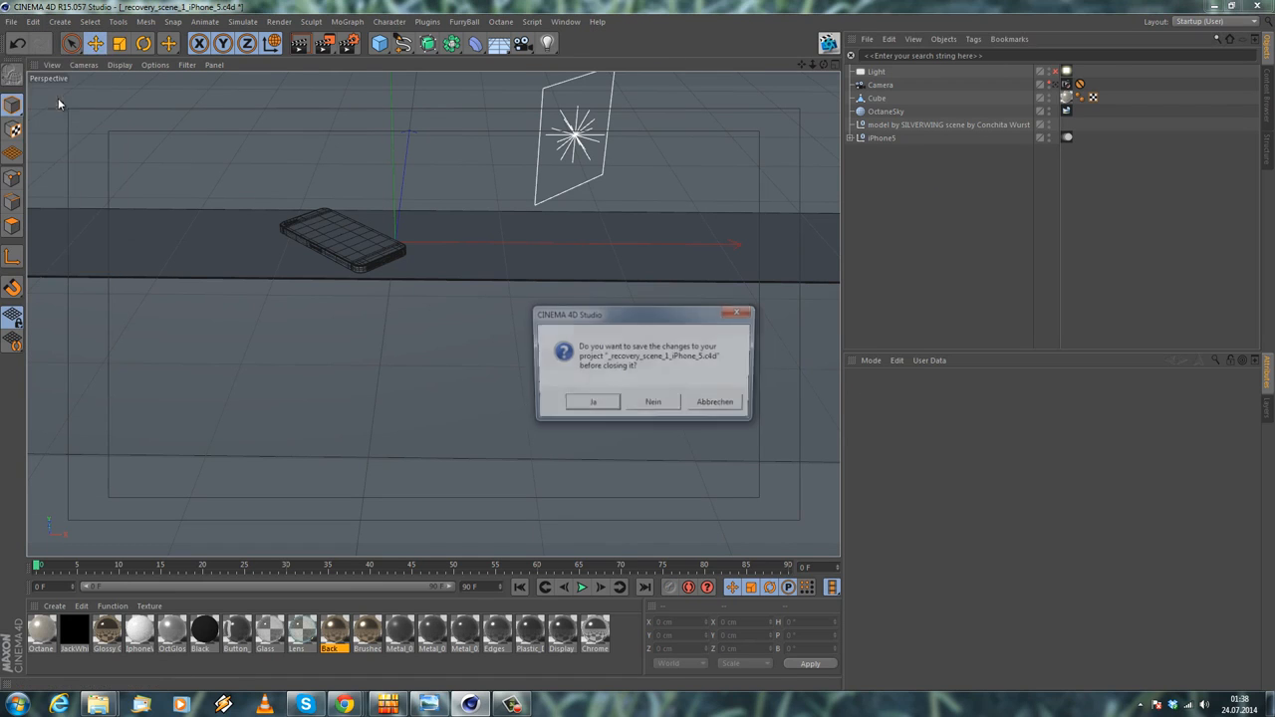
{"action": "left_click", "coordinate": [718, 405]}
Switch to the FinalRender.c4d project and close it without saving the changes
{"action": "left_click", "coordinate": [565, 20]}
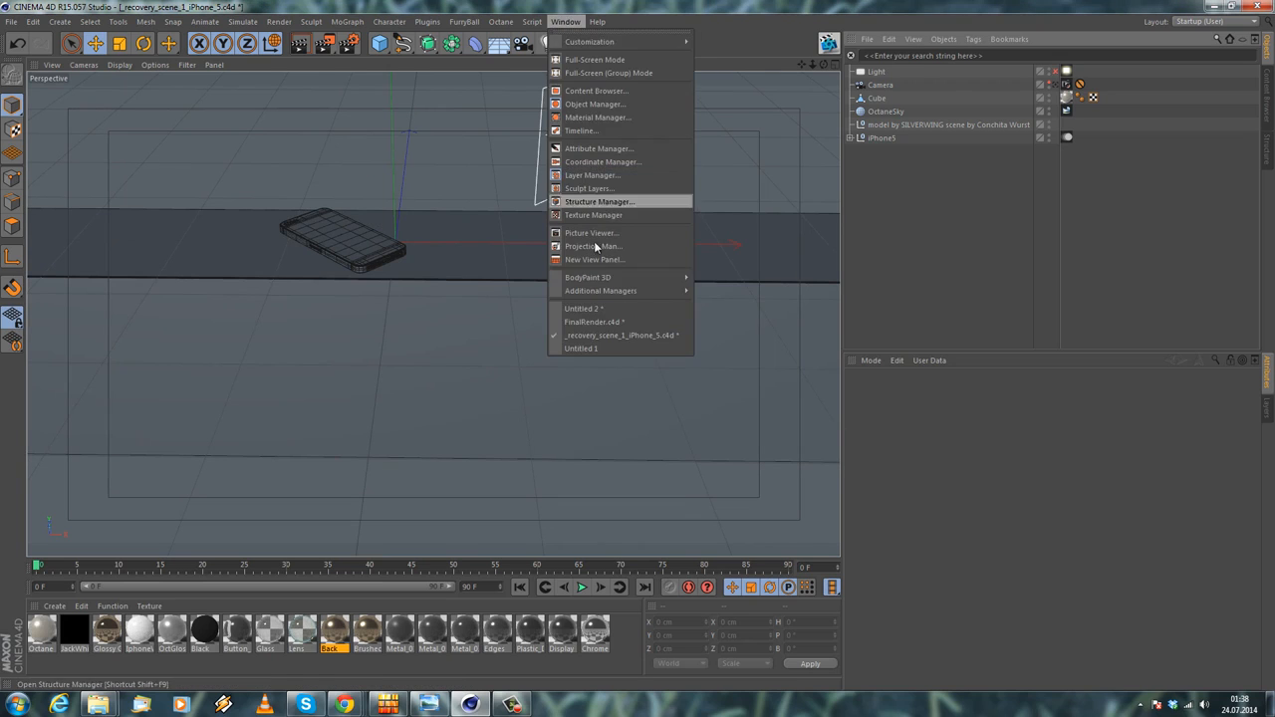
{"action": "left_click", "coordinate": [592, 321]}
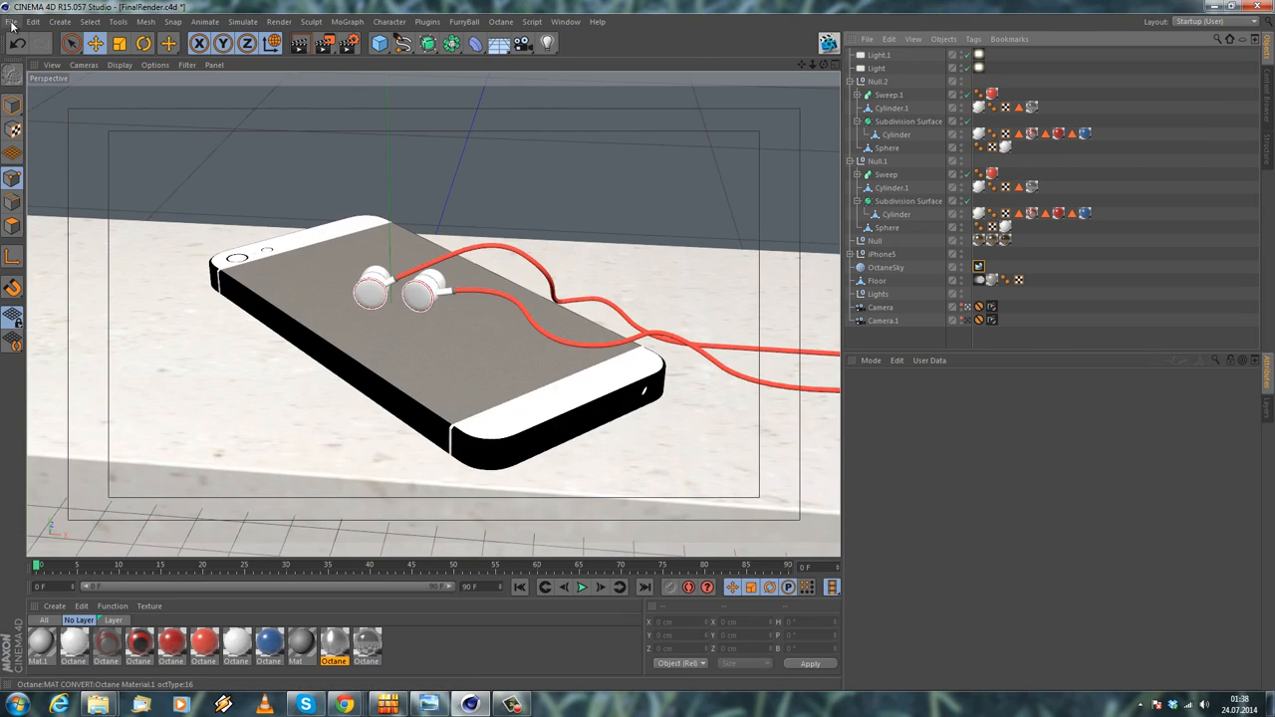
{"action": "left_click", "coordinate": [11, 21]}
{"action": "left_click", "coordinate": [11, 21]}
{"action": "left_click", "coordinate": [11, 21]}
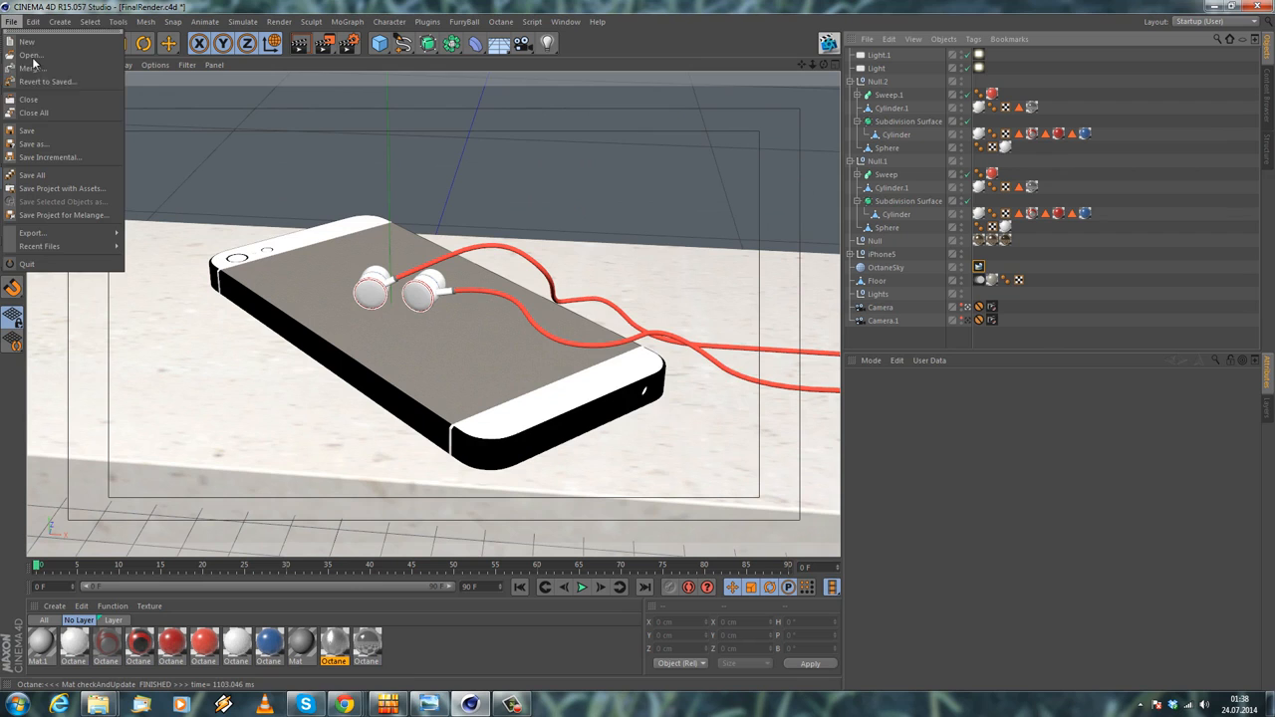
{"action": "left_click", "coordinate": [32, 100]}
{"action": "left_click", "coordinate": [652, 403]}
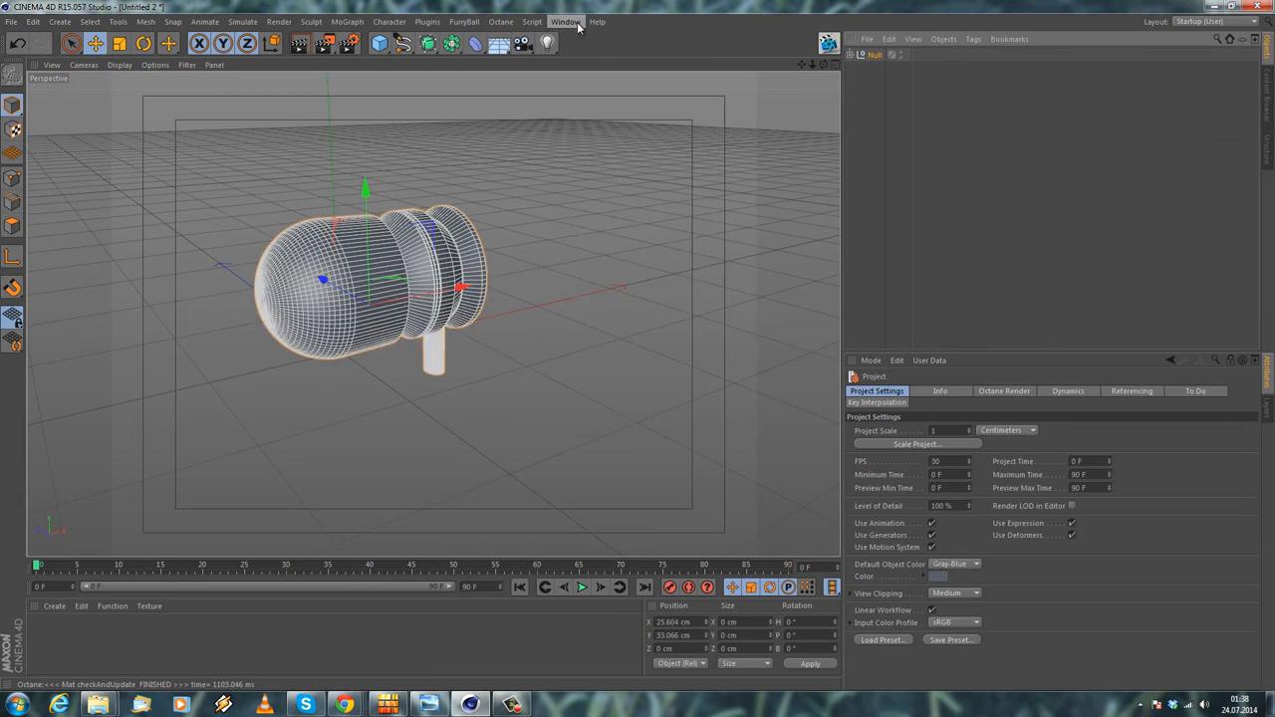
Switch to the _recovery_scene_1_iPhone_5.c4d project and paste the copied earphone null into it
{"action": "left_click", "coordinate": [564, 21]}
{"action": "left_click", "coordinate": [594, 322]}
{"action": "left_click", "coordinate": [890, 39]}
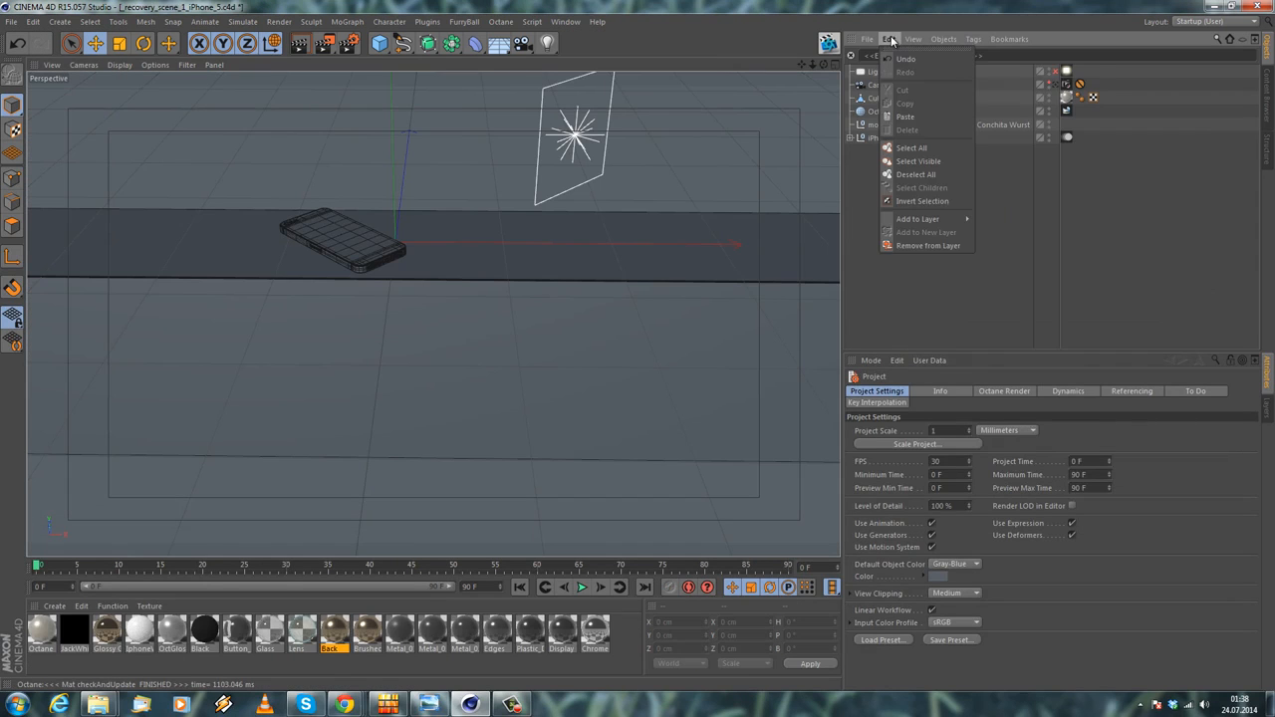
{"action": "left_click", "coordinate": [904, 117]}
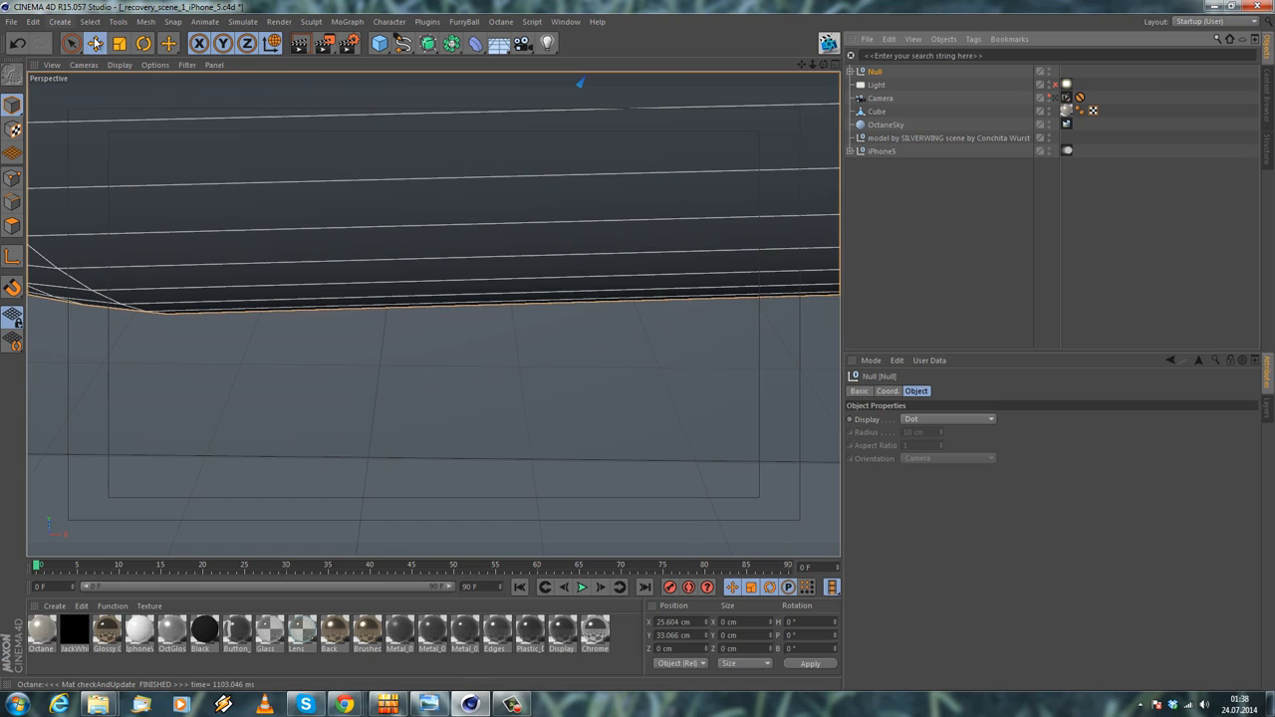
Move the pasted earphone null down above the phone's back, to about X -3.9 cm and Y 2.6 cm
{"action": "left_click", "coordinate": [120, 43]}
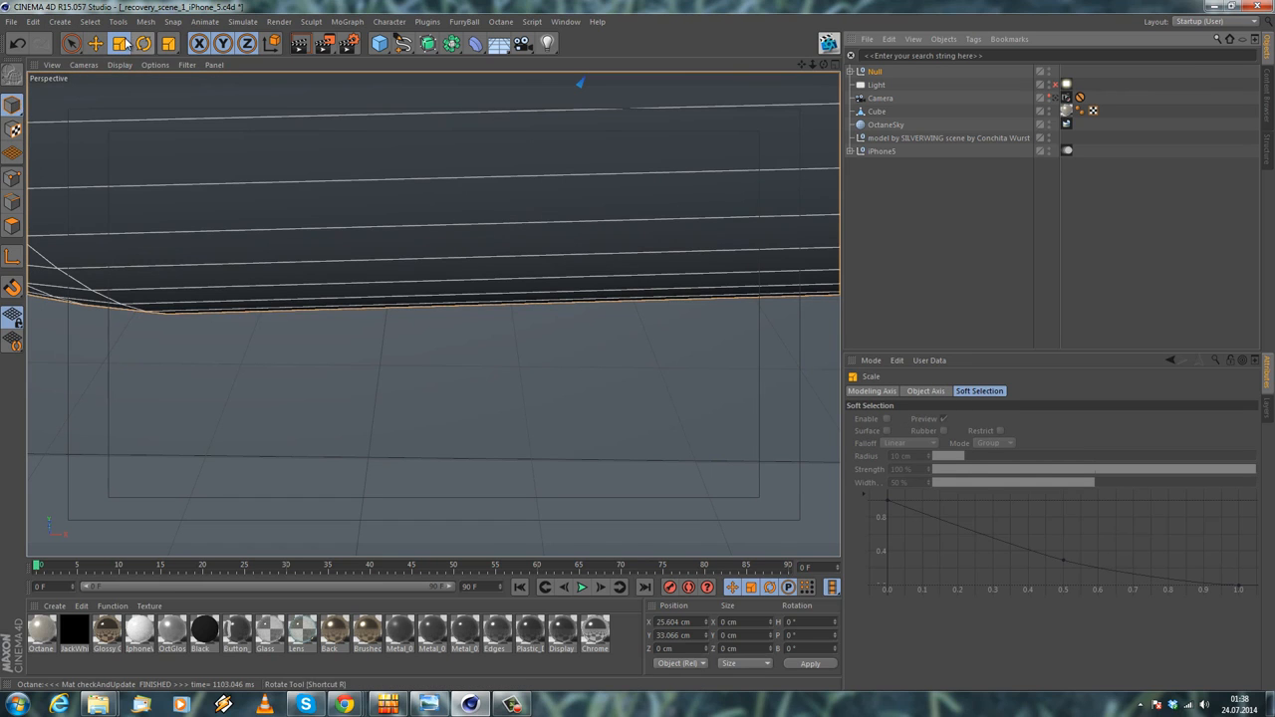
{"action": "scroll", "coordinate": [586, 356], "scroll_direction": "down", "scroll_amount": 5}
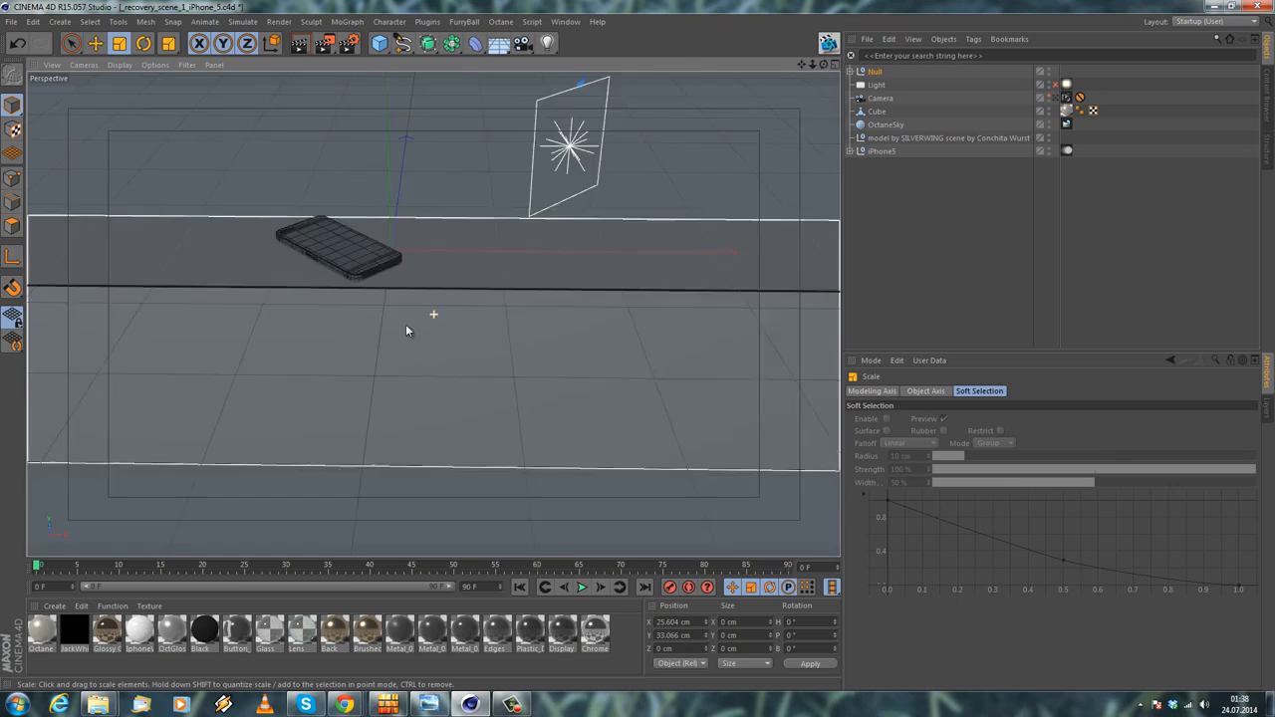
{"action": "left_click_drag", "start_coordinate": [405, 325], "coordinate": [635, 345]}
{"action": "left_click", "coordinate": [95, 43]}
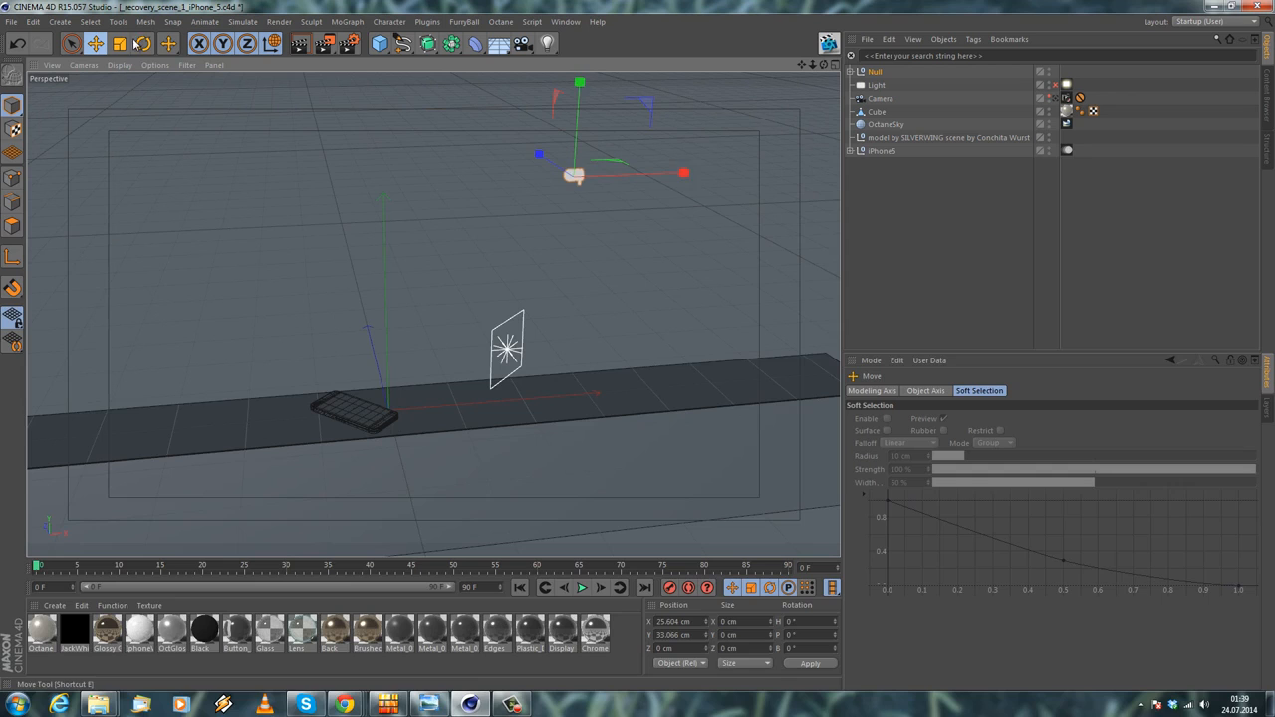
{"action": "left_click_drag", "start_coordinate": [685, 173], "coordinate": [346, 409]}
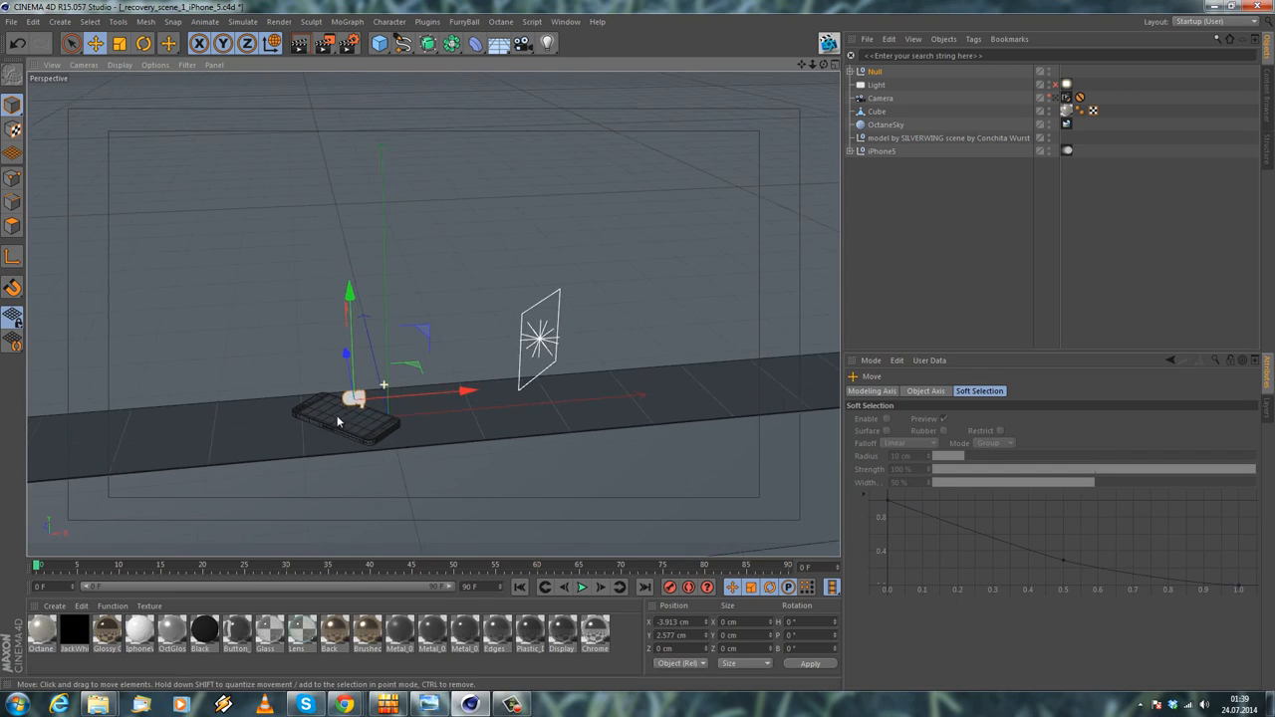
{"action": "scroll", "coordinate": [347, 409], "scroll_direction": "up", "scroll_amount": 8}
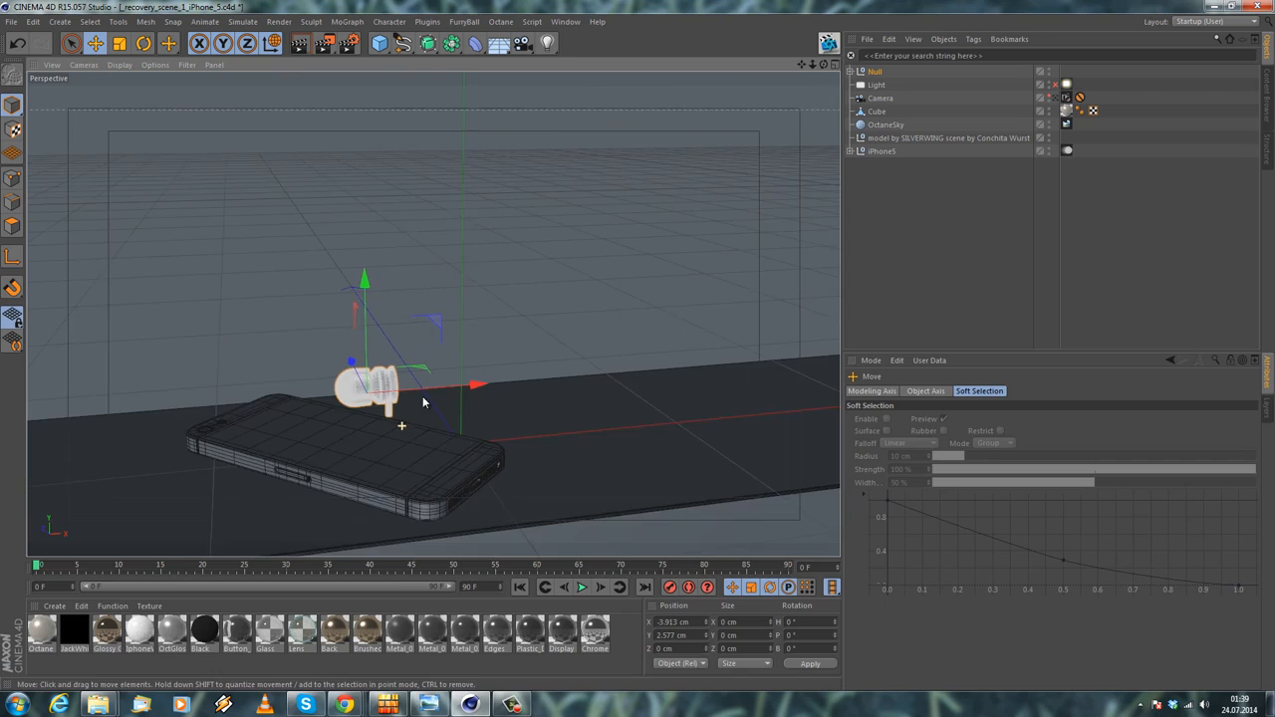
{"action": "scroll", "coordinate": [423, 401], "scroll_direction": "up", "scroll_amount": 3}
Scale the earphone null down to suit the phone and rotate it to about H 180°, P -268° and B 73°
{"action": "left_click", "coordinate": [120, 49]}
{"action": "left_click_drag", "start_coordinate": [397, 169], "coordinate": [192, 240]}
{"action": "scroll", "coordinate": [371, 389], "scroll_direction": "up", "scroll_amount": 3}
{"action": "left_click_drag", "start_coordinate": [357, 480], "coordinate": [279, 378], "text": "alt"}
{"action": "left_click", "coordinate": [141, 45]}
{"action": "left_click_drag", "start_coordinate": [347, 364], "coordinate": [303, 469]}
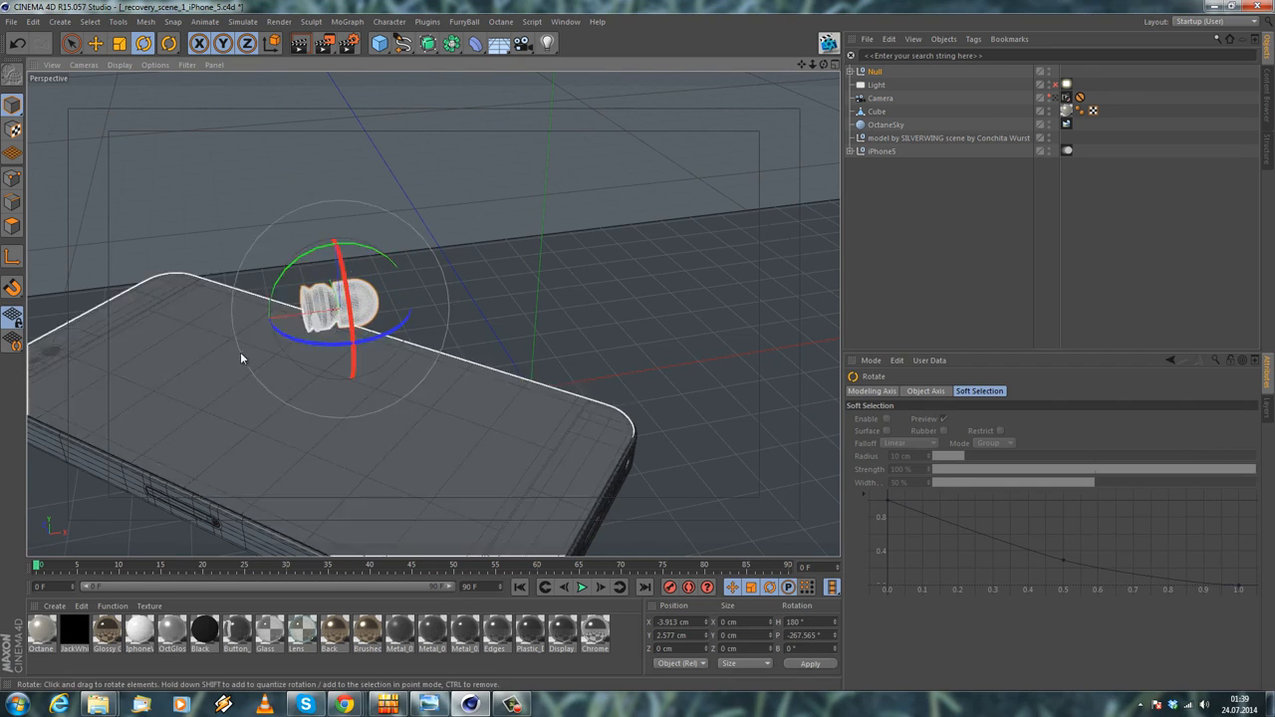
{"action": "left_click_drag", "start_coordinate": [295, 341], "coordinate": [388, 339]}
Check the iPhone5WithBeats.jpg reference, rotate the earphone to about H 251°, P -222°, B 3°, and lower it to about Y 1.25 cm
{"action": "left_click", "coordinate": [430, 704]}
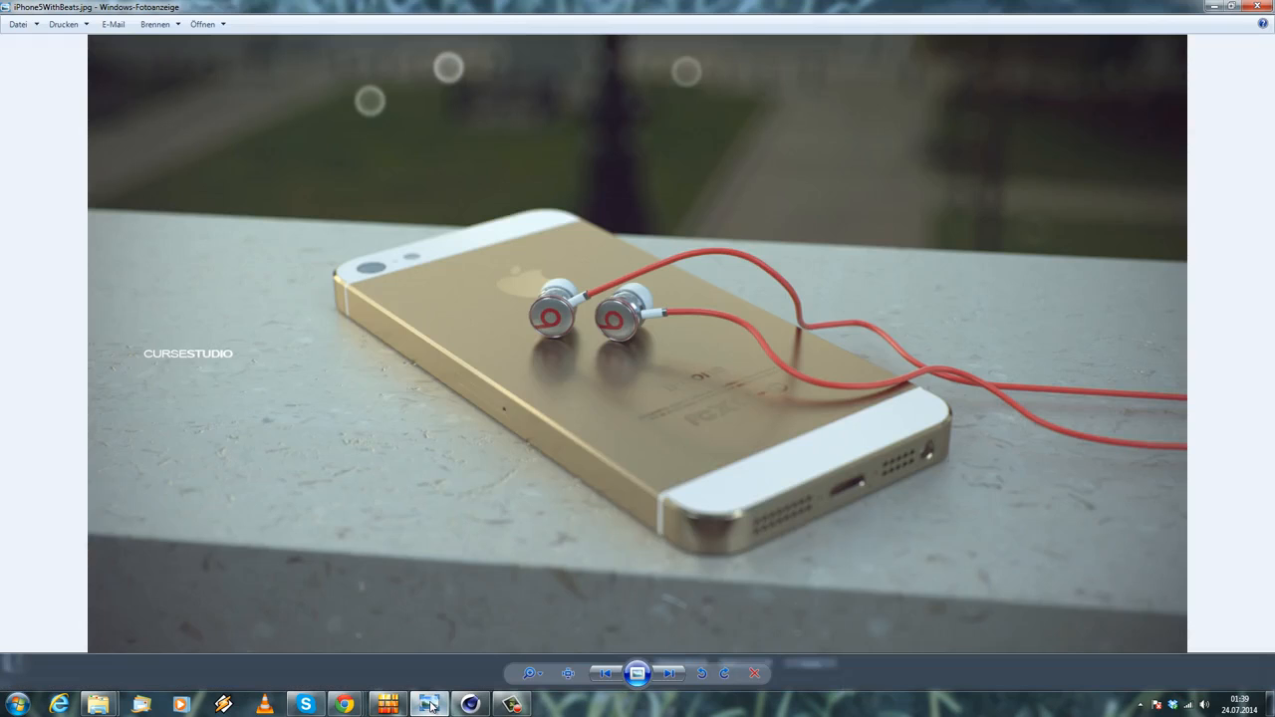
{"action": "left_click", "coordinate": [430, 704]}
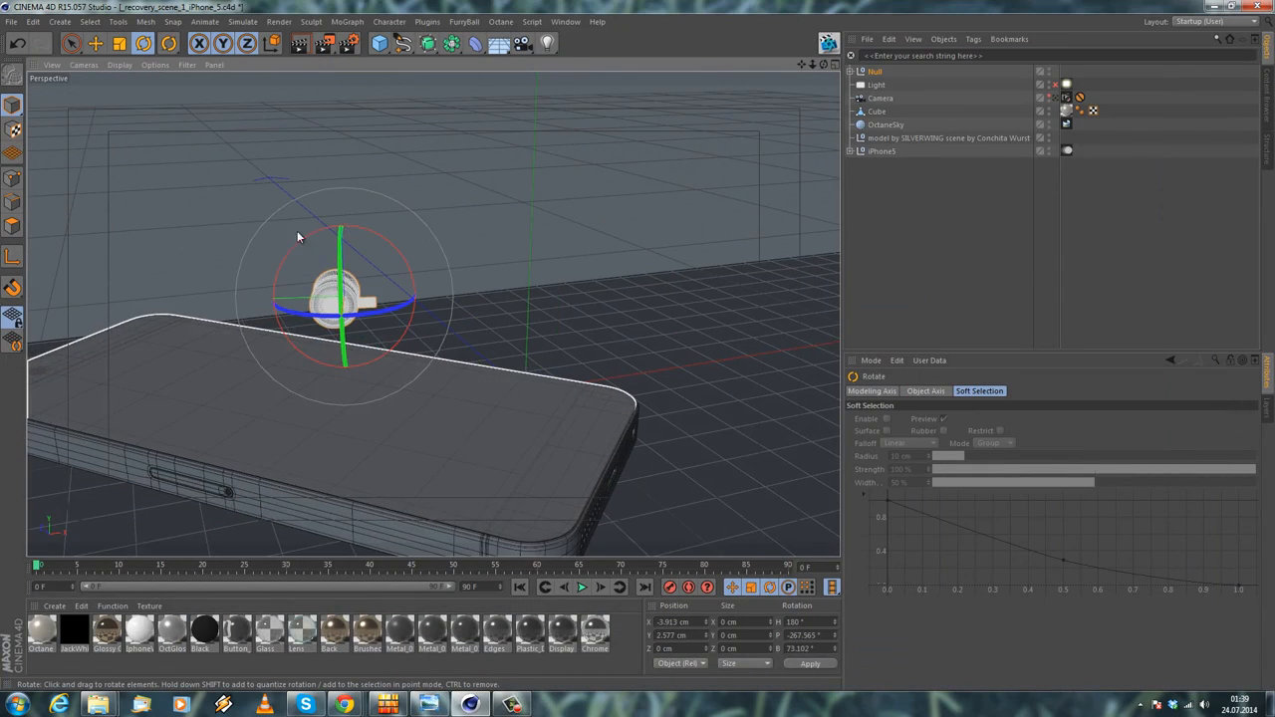
{"action": "left_click_drag", "start_coordinate": [299, 239], "coordinate": [199, 110]}
{"action": "left_click", "coordinate": [95, 43]}
{"action": "scroll", "coordinate": [427, 147], "scroll_direction": "up", "scroll_amount": 2}
{"action": "left_click_drag", "start_coordinate": [408, 134], "coordinate": [604, 337]}
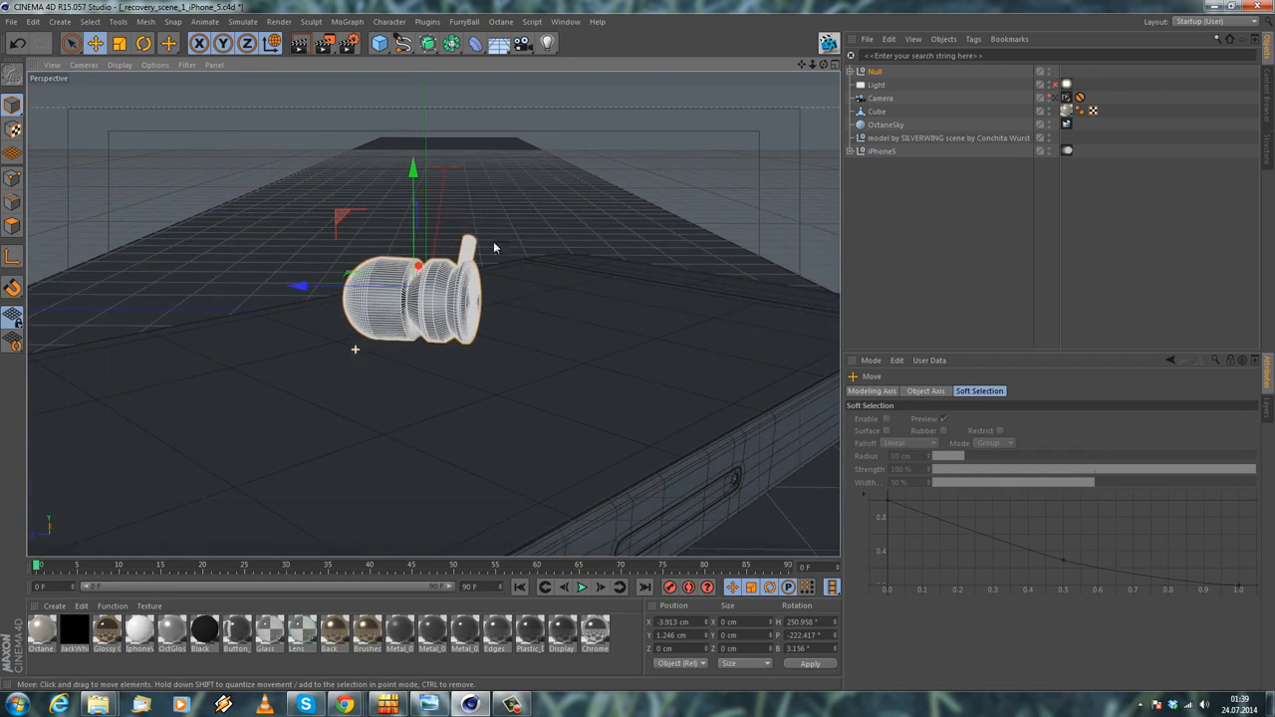
Fine-tune the earphone's rotation so it lies tilted on the phone's back with its stem pointing up and outward
{"action": "left_click", "coordinate": [143, 43]}
{"action": "left_click_drag", "start_coordinate": [259, 239], "coordinate": [350, 247], "text": "alt"}
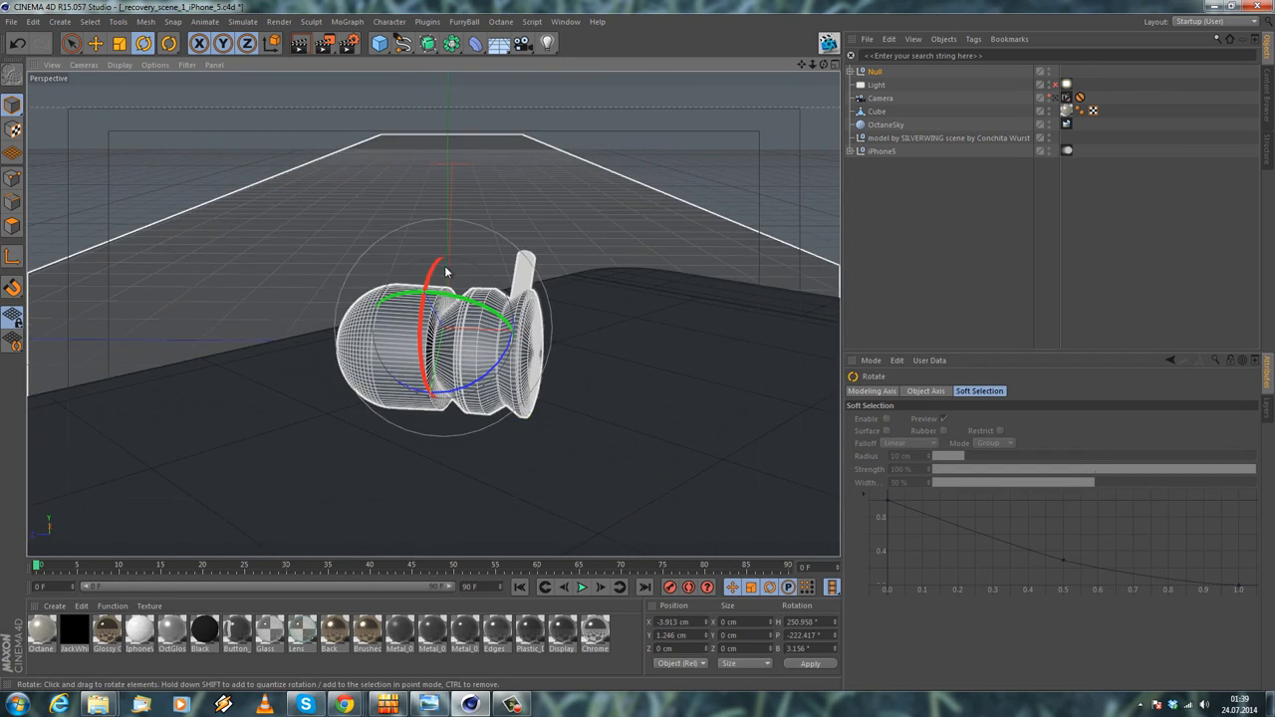
{"action": "left_click_drag", "start_coordinate": [454, 290], "coordinate": [142, 95]}
{"action": "key", "text": "e"}
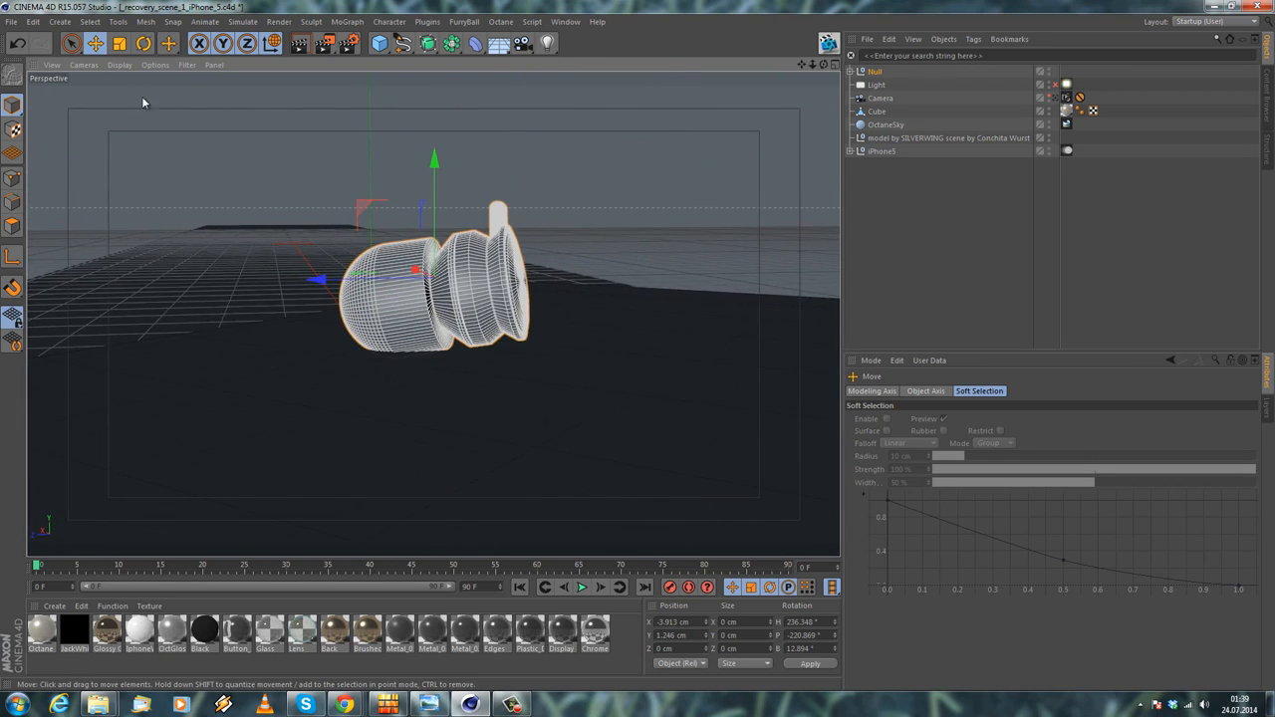
{"action": "left_click", "coordinate": [145, 44]}
{"action": "left_click_drag", "start_coordinate": [395, 218], "coordinate": [449, 206]}
{"action": "left_click", "coordinate": [95, 44]}
{"action": "left_click", "coordinate": [614, 188]}
{"action": "left_click_drag", "start_coordinate": [612, 248], "coordinate": [497, 285], "text": "alt"}
{"action": "scroll", "coordinate": [503, 276], "scroll_direction": "up", "scroll_amount": 3}
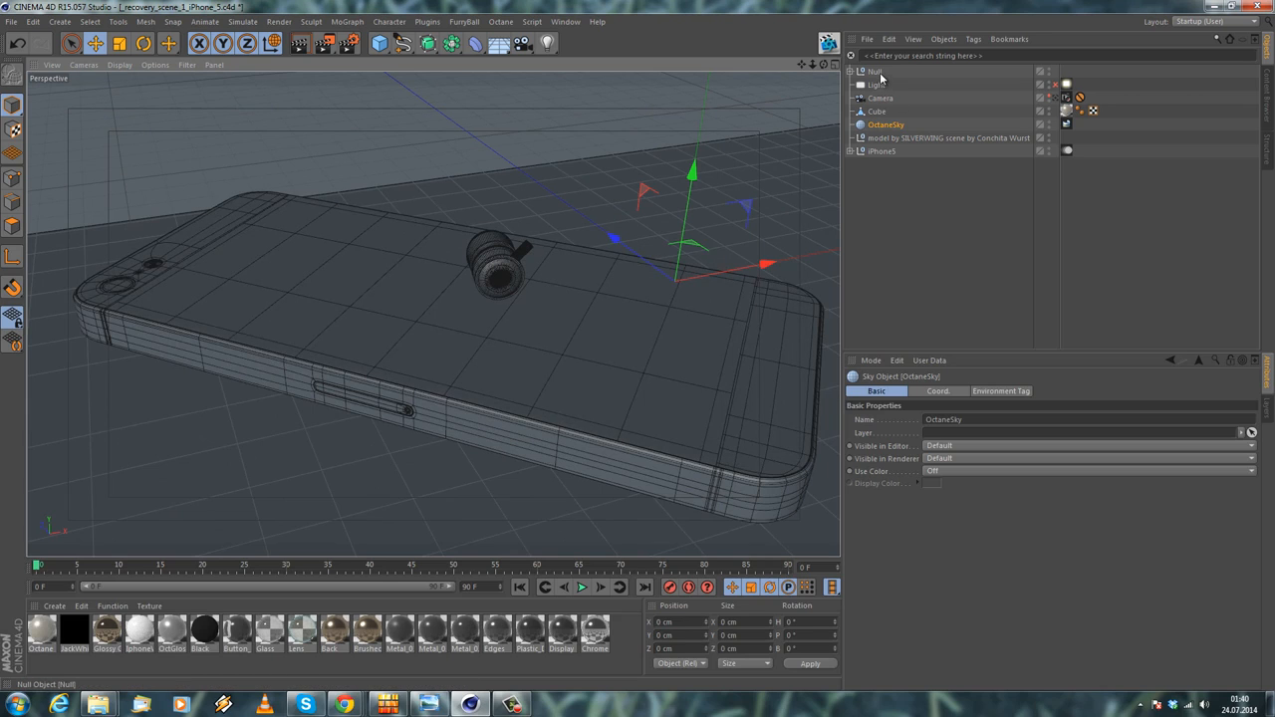
Select the earphone null, shift it across the phone's back, and deselect it in the front view
{"action": "left_click", "coordinate": [881, 76]}
{"action": "left_click_drag", "start_coordinate": [455, 213], "coordinate": [477, 236]}
{"action": "left_click_drag", "start_coordinate": [595, 267], "coordinate": [538, 277]}
{"action": "middle_click", "coordinate": [662, 246]}
{"action": "middle_click", "coordinate": [626, 408]}
{"action": "scroll", "coordinate": [620, 167], "scroll_direction": "up", "scroll_amount": 2}
{"action": "middle_click_drag", "start_coordinate": [596, 160], "coordinate": [581, 259], "text": "alt"}
{"action": "scroll", "coordinate": [581, 259], "scroll_direction": "up", "scroll_amount": 1}
{"action": "left_click", "coordinate": [559, 275]}
{"action": "scroll", "coordinate": [546, 261], "scroll_direction": "down", "scroll_amount": 1}
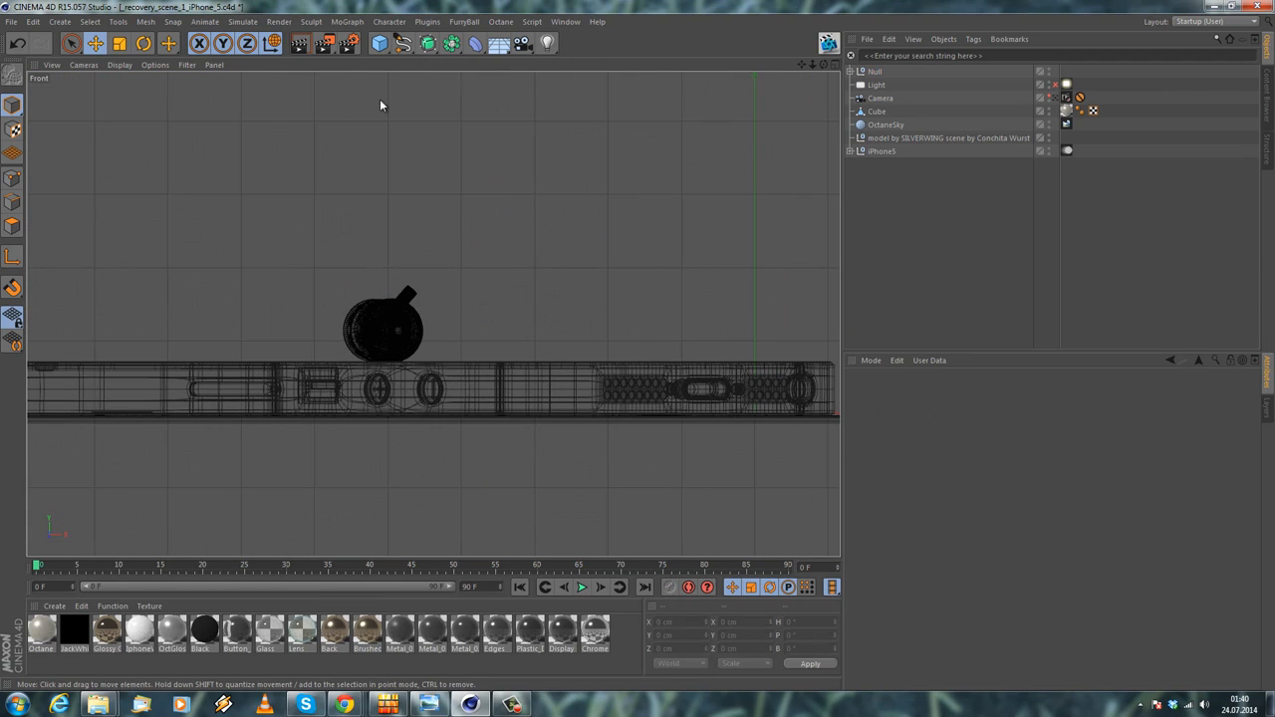
{"action": "left_click_drag", "start_coordinate": [405, 48], "coordinate": [521, 57]}
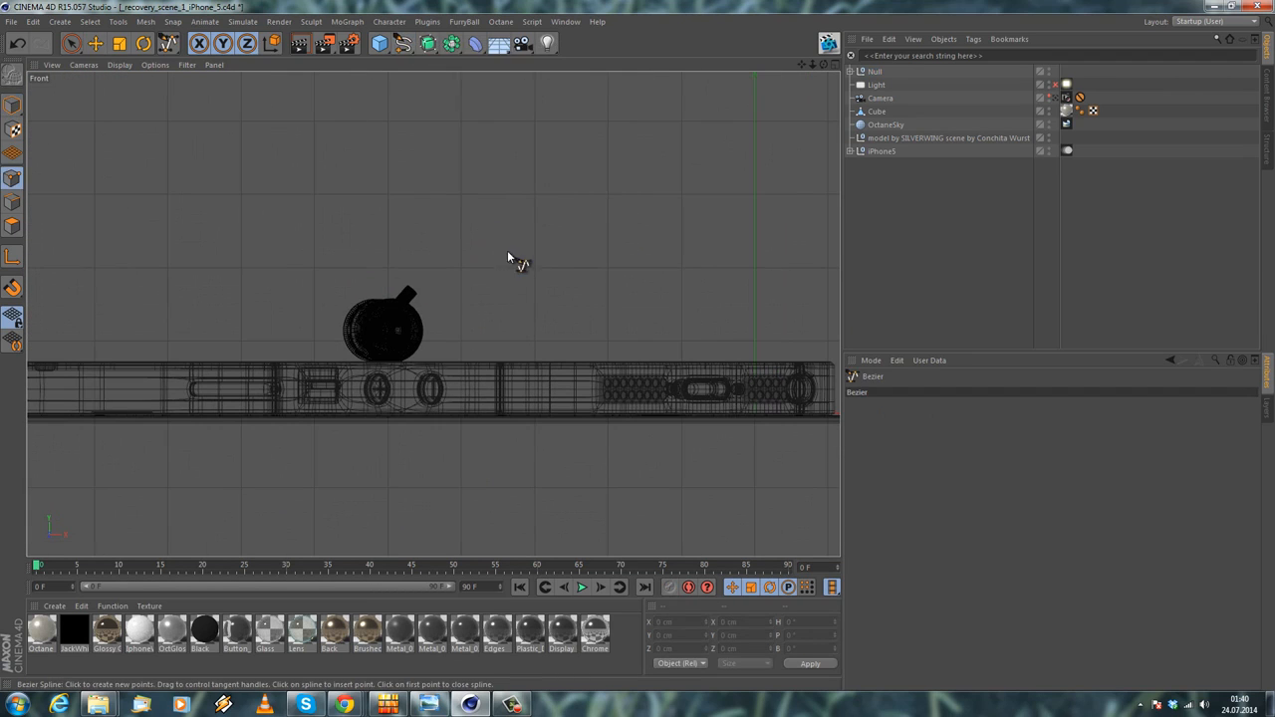
{"action": "scroll", "coordinate": [501, 239], "scroll_direction": "down", "scroll_amount": 2}
{"action": "middle_click_drag", "start_coordinate": [460, 254], "coordinate": [372, 298], "text": "alt"}
{"action": "scroll", "coordinate": [384, 303], "scroll_direction": "up", "scroll_amount": 4}
{"action": "middle_click_drag", "start_coordinate": [482, 253], "coordinate": [551, 231], "text": "alt"}
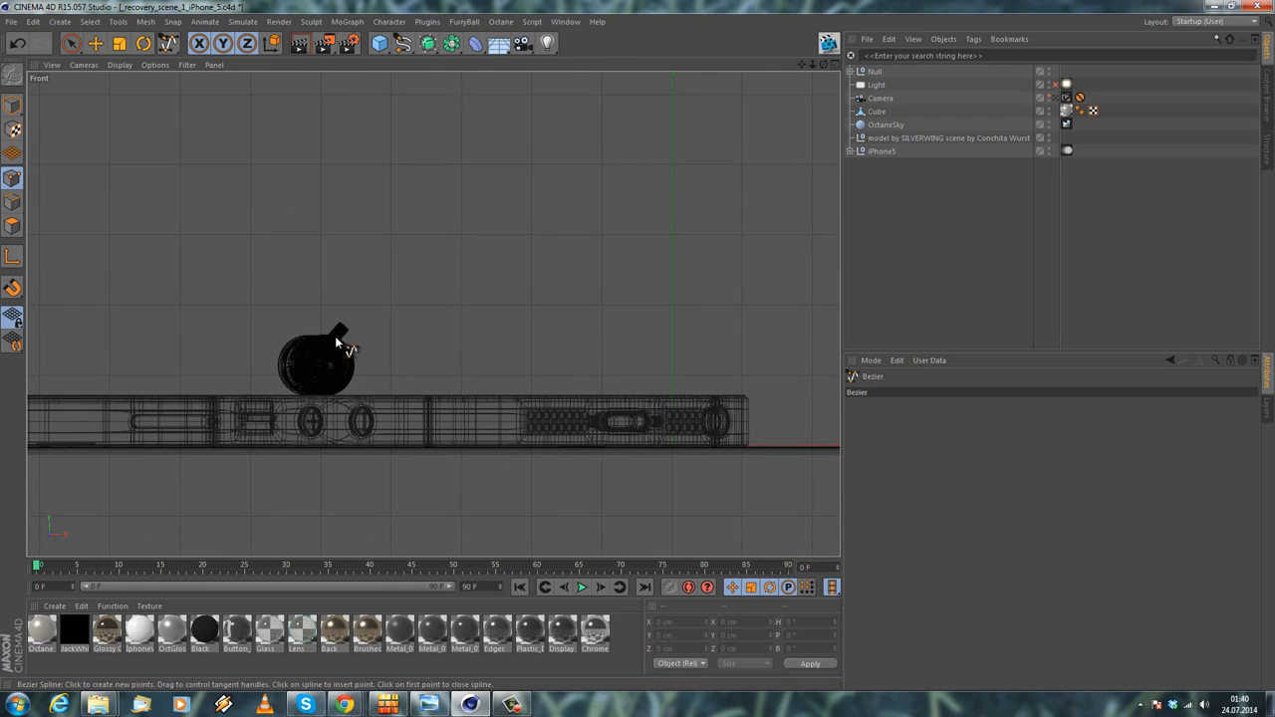
{"action": "left_click", "coordinate": [336, 337]}
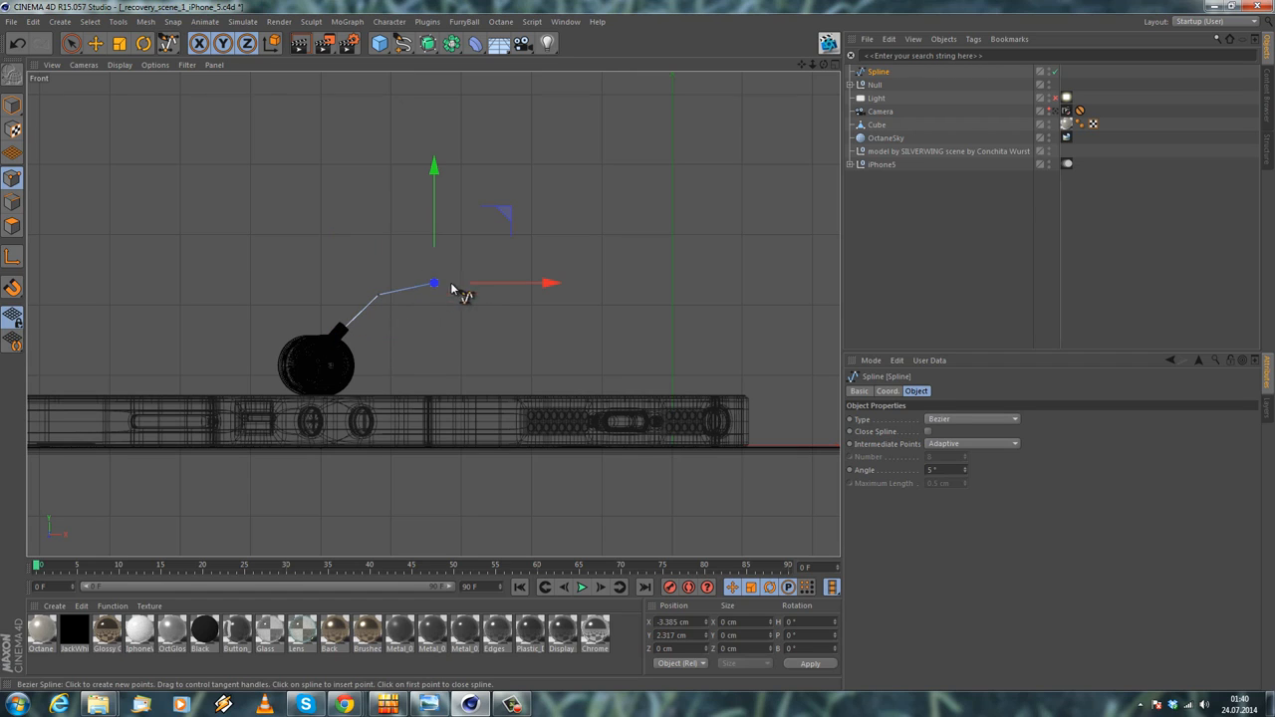
{"action": "left_click", "coordinate": [12, 47]}
{"action": "left_click", "coordinate": [449, 275]}
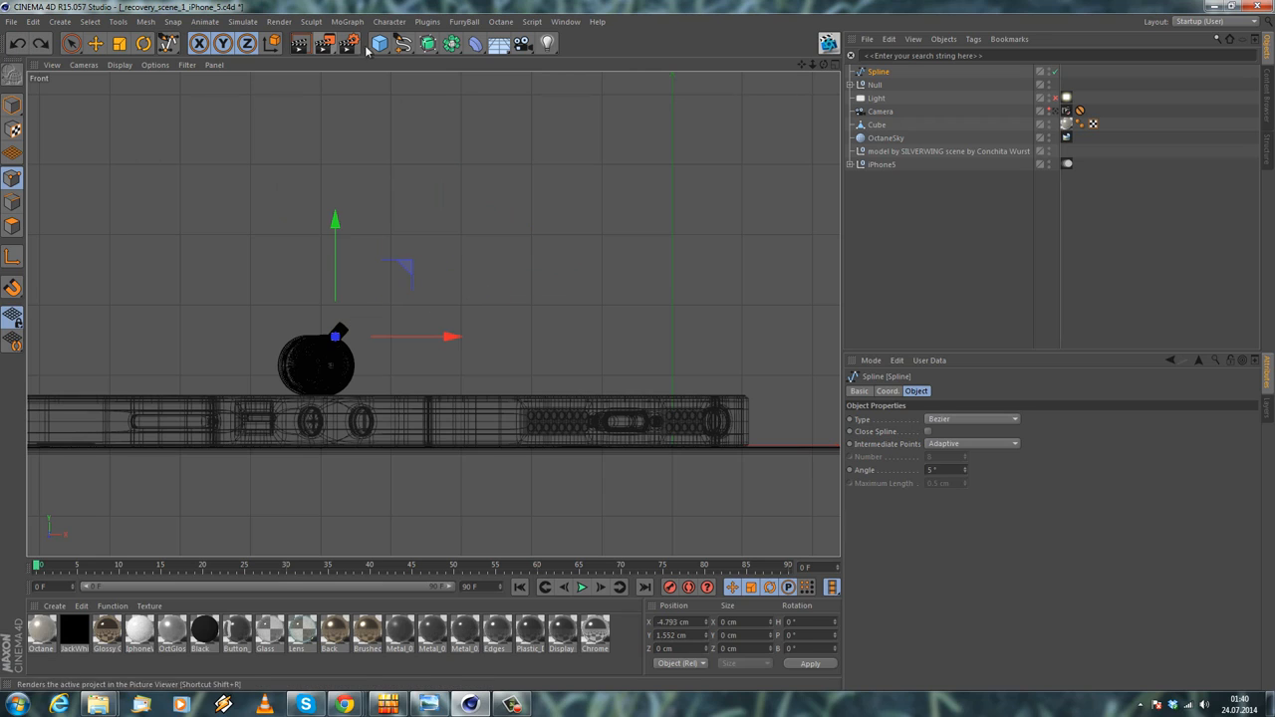
{"action": "left_click", "coordinate": [16, 44]}
Draw a B-Spline cable in the front view from the earphone stem, arching over the phone and descending to the ground beyond it
{"action": "left_click", "coordinate": [403, 43]}
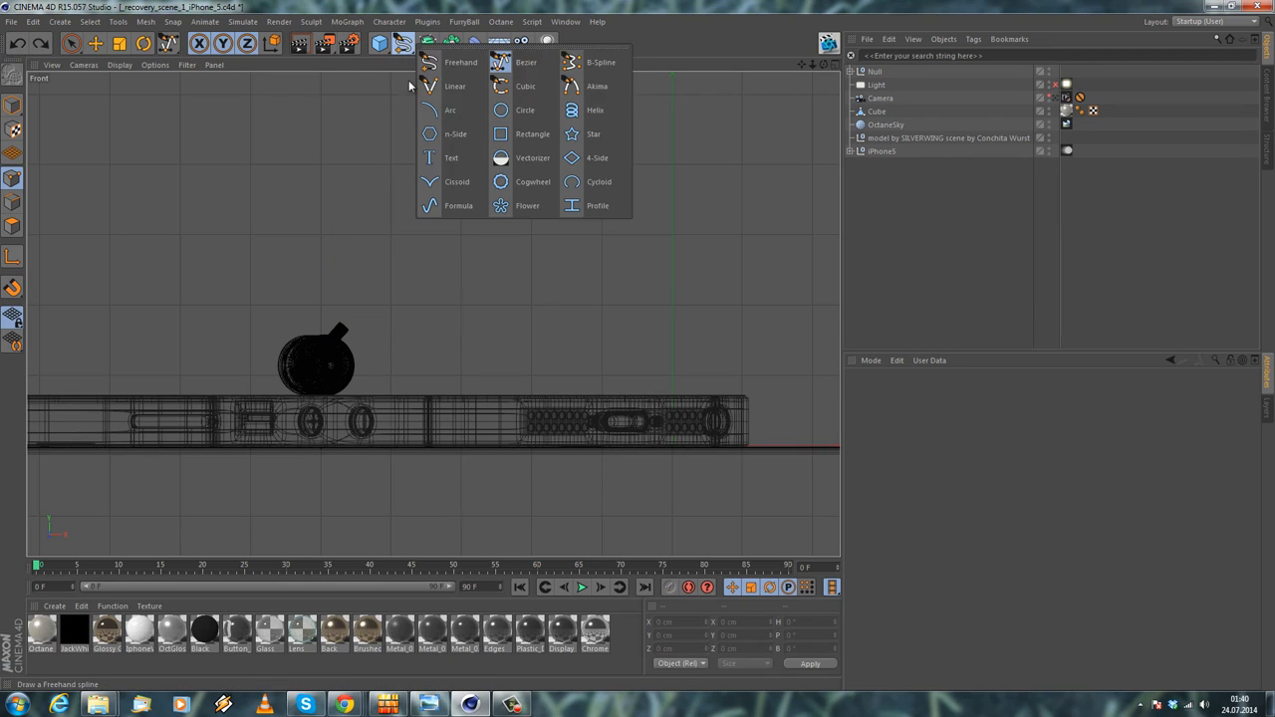
{"action": "left_click", "coordinate": [584, 61]}
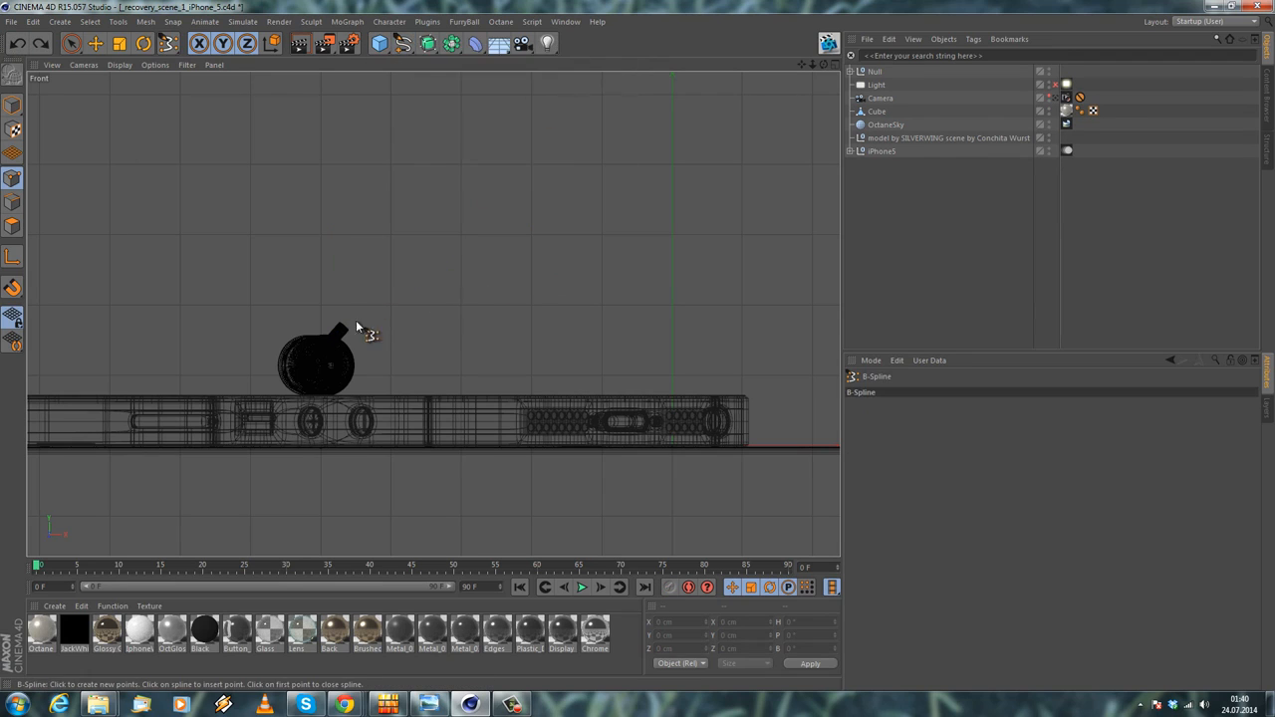
{"action": "left_click", "coordinate": [336, 333]}
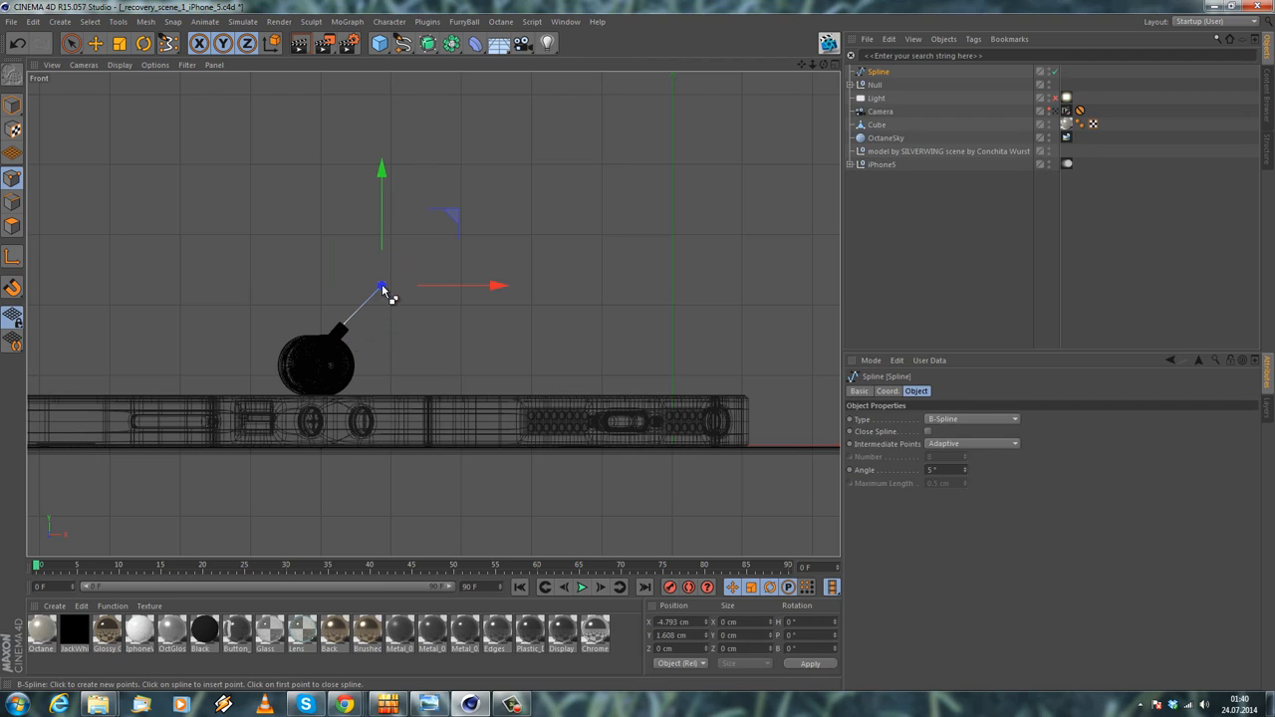
{"action": "left_click", "coordinate": [499, 276]}
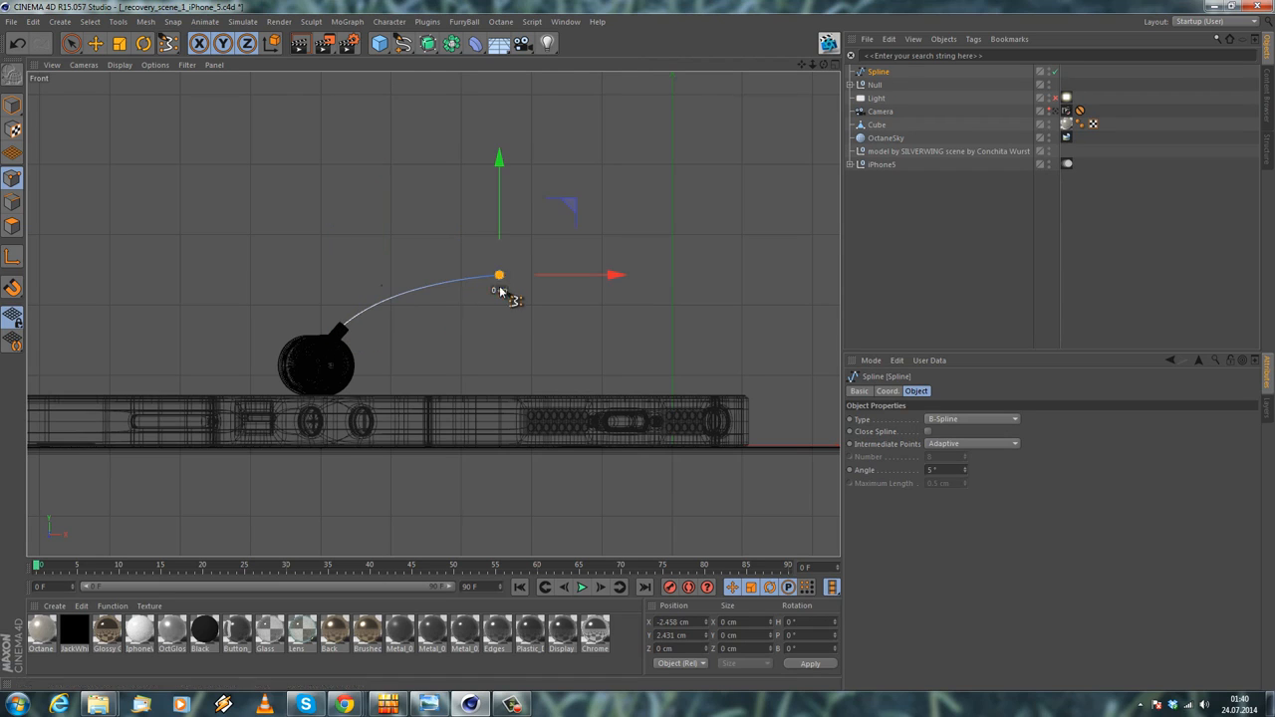
{"action": "left_click", "coordinate": [570, 328]}
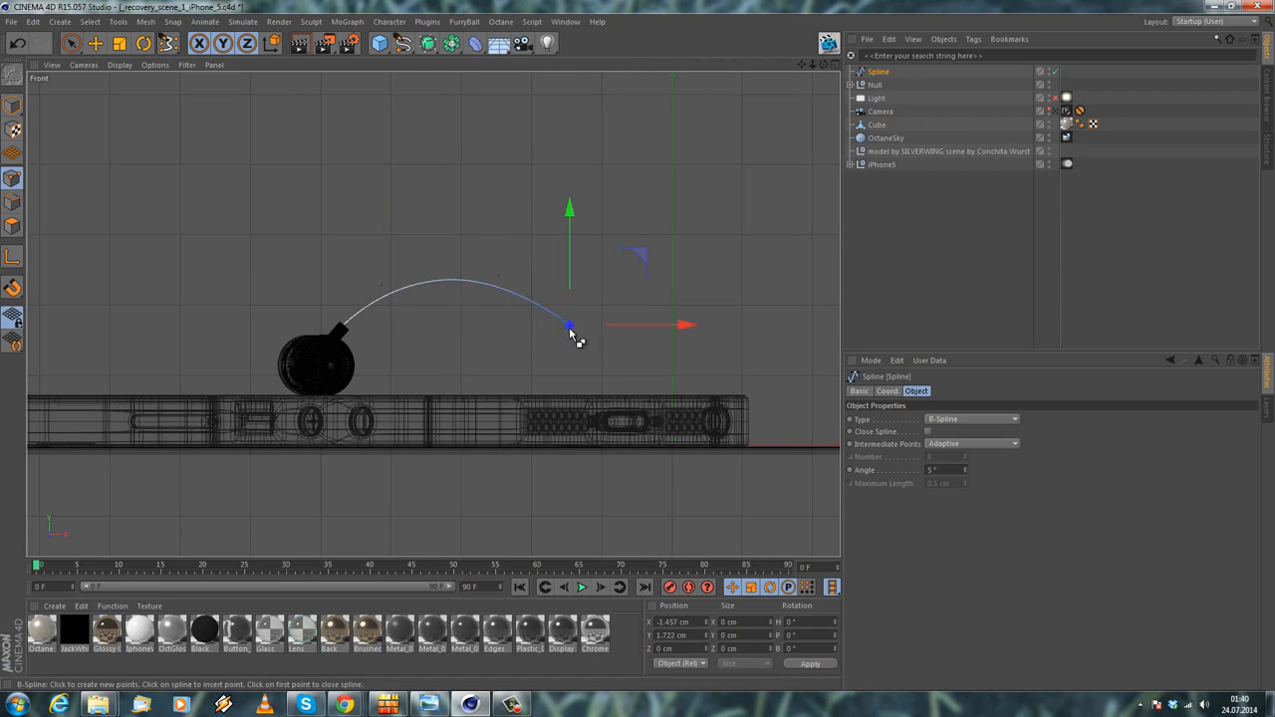
{"action": "left_click", "coordinate": [659, 339]}
{"action": "left_click", "coordinate": [749, 370]}
{"action": "middle_click_drag", "start_coordinate": [655, 372], "coordinate": [453, 281], "text": "alt"}
{"action": "left_click", "coordinate": [660, 324]}
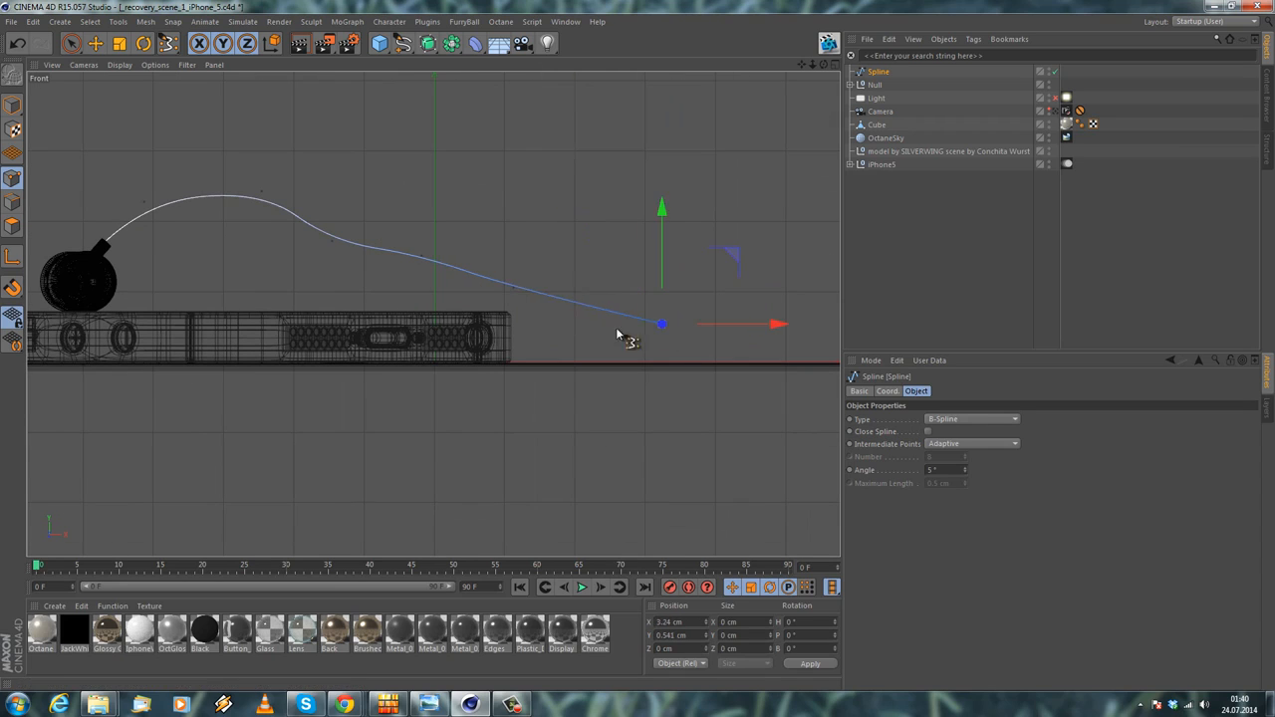
{"action": "middle_click_drag", "start_coordinate": [648, 336], "coordinate": [428, 313], "text": "alt"}
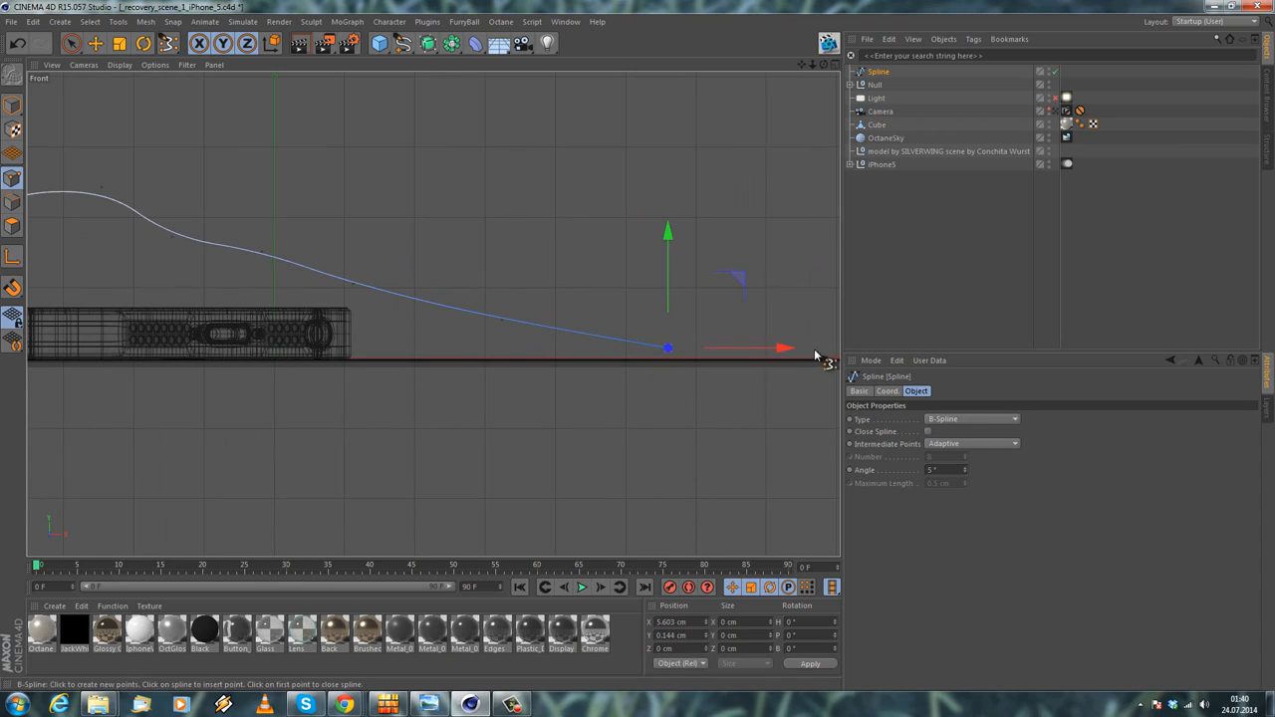
Bend the cable spline sideways in the perspective view by moving two of its points to about Z 1.4 cm and Z -1.2 cm
{"action": "middle_click", "coordinate": [752, 369]}
{"action": "middle_click", "coordinate": [363, 253]}
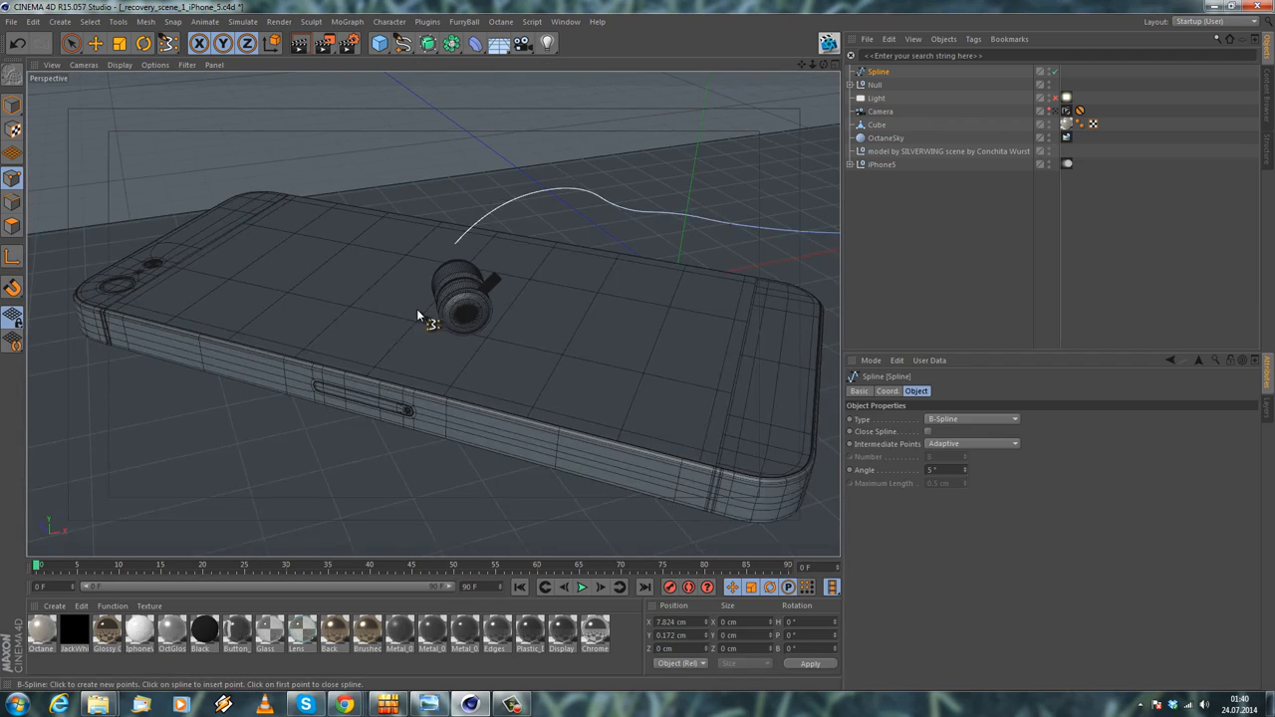
{"action": "left_click_drag", "start_coordinate": [288, 302], "coordinate": [408, 289], "text": "alt"}
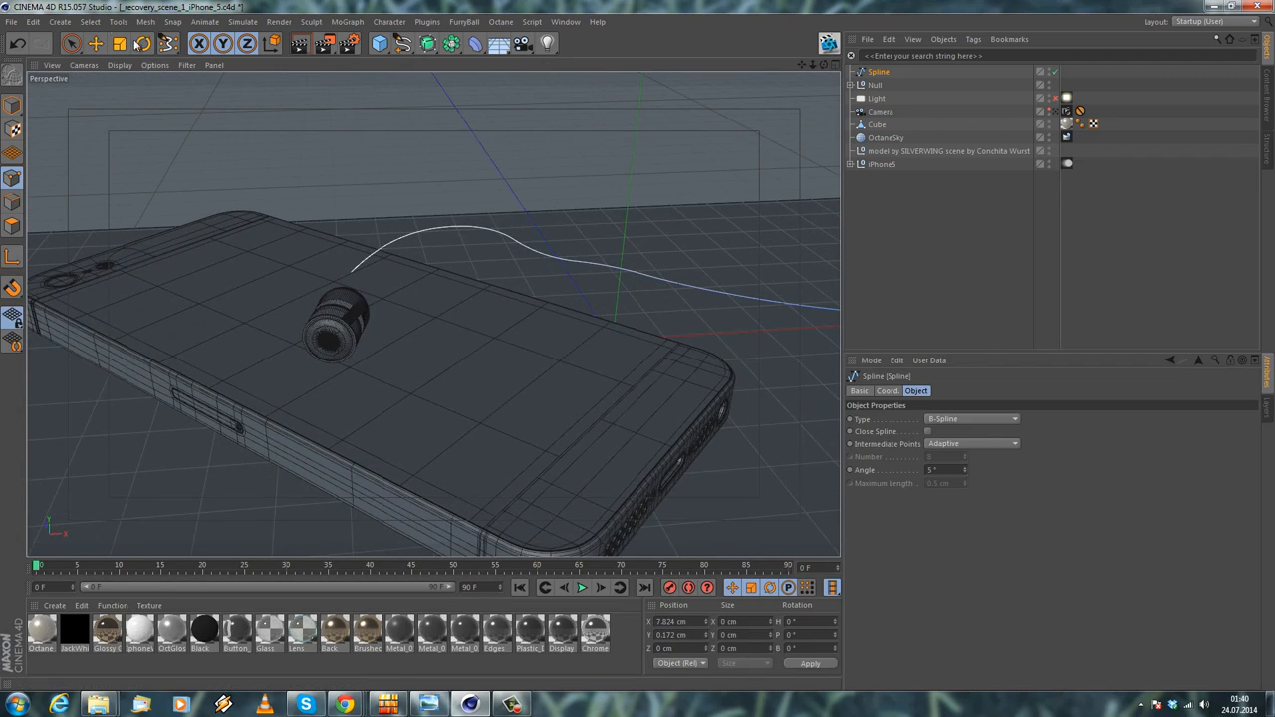
{"action": "left_click", "coordinate": [97, 43]}
{"action": "left_click_drag", "start_coordinate": [368, 249], "coordinate": [458, 214], "text": "alt"}
{"action": "left_click", "coordinate": [440, 213]}
{"action": "left_click_drag", "start_coordinate": [491, 297], "coordinate": [527, 279], "text": "alt"}
{"action": "key", "text": "ctrl+a"}
{"action": "left_click_drag", "start_coordinate": [364, 213], "coordinate": [455, 330], "text": "alt"}
{"action": "left_click", "coordinate": [475, 282]}
{"action": "left_click_drag", "start_coordinate": [507, 261], "coordinate": [479, 281]}
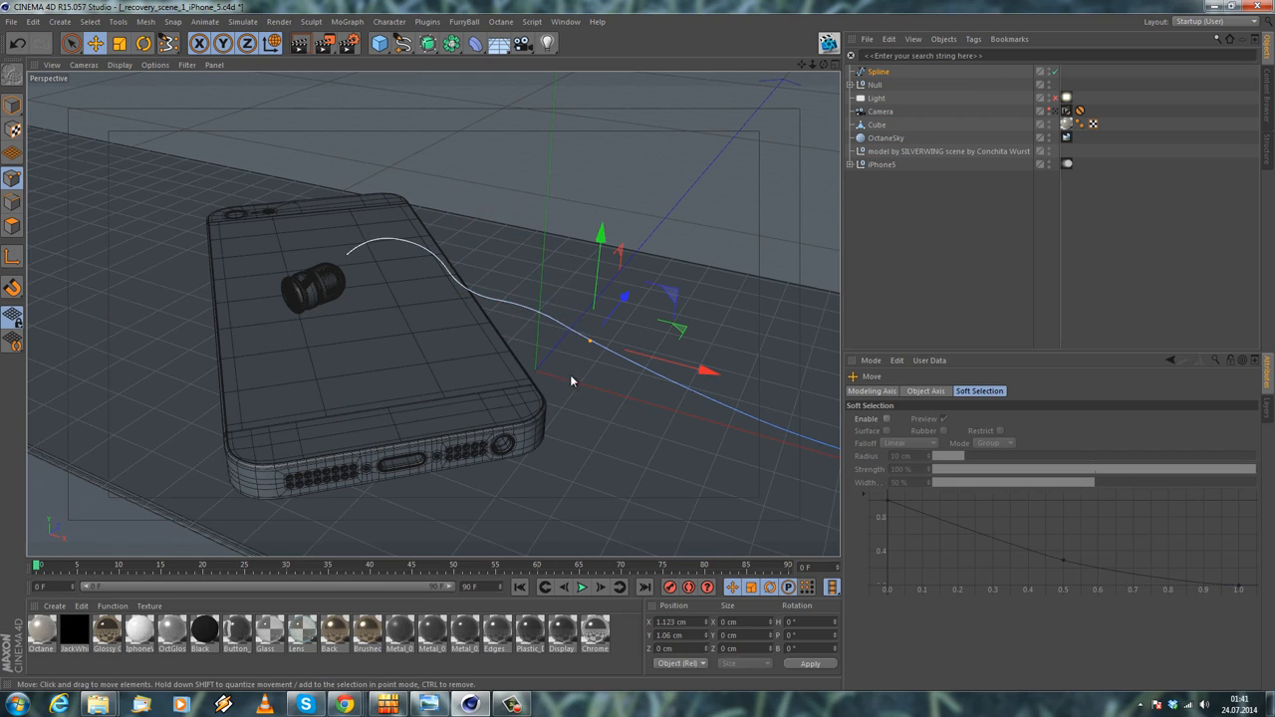
{"action": "mouse_move", "coordinate": [614, 298]}
{"action": "left_mouse_down"}
{"action": "mouse_move", "coordinate": [606, 322]}
{"action": "mouse_move", "coordinate": [635, 291]}
{"action": "left_mouse_up"}
{"action": "middle_click_drag", "start_coordinate": [539, 345], "coordinate": [428, 308], "text": "alt"}
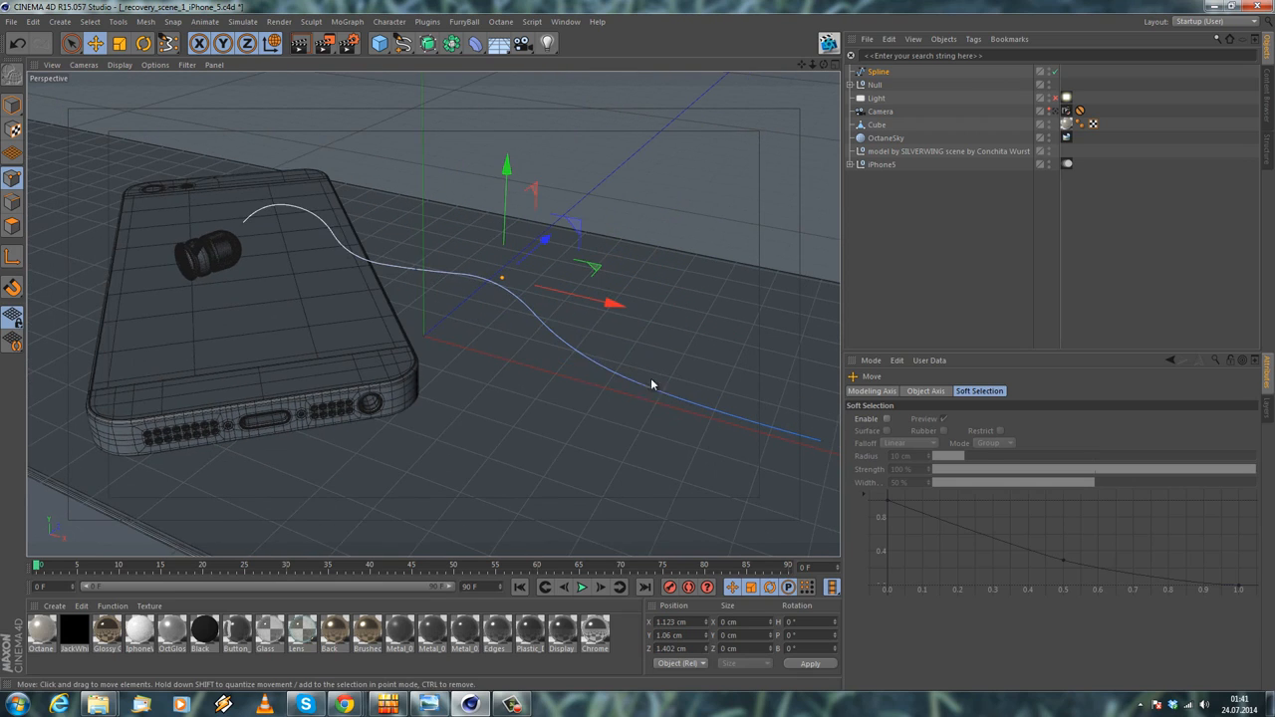
{"action": "left_click", "coordinate": [690, 408]}
{"action": "left_click_drag", "start_coordinate": [708, 381], "coordinate": [688, 417]}
Return to model mode and move the whole cable spline so its start meets the earphone's stem
{"action": "left_click_drag", "start_coordinate": [208, 220], "coordinate": [336, 207], "text": "alt"}
{"action": "scroll", "coordinate": [335, 207], "scroll_direction": "up", "scroll_amount": 6}
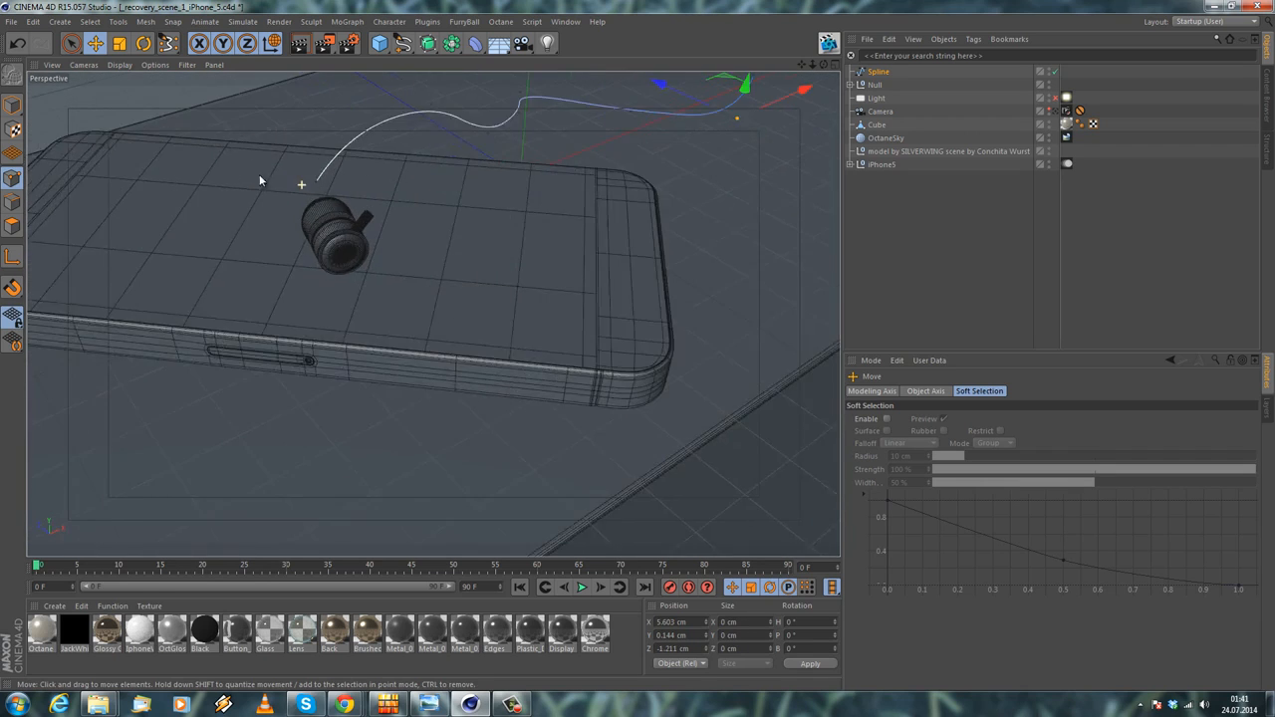
{"action": "left_click", "coordinate": [12, 104]}
{"action": "left_click_drag", "start_coordinate": [208, 191], "coordinate": [366, 184], "text": "alt"}
{"action": "scroll", "coordinate": [415, 205], "scroll_direction": "up", "scroll_amount": 4}
{"action": "left_click_drag", "start_coordinate": [439, 255], "coordinate": [508, 464], "text": "alt"}
{"action": "left_click_drag", "start_coordinate": [481, 423], "coordinate": [597, 85], "text": "alt"}
Add a Sweep object and a Circle spline, and nest the circle and the cable spline under the Sweep
{"action": "left_click_drag", "start_coordinate": [427, 43], "coordinate": [545, 70]}
{"action": "left_click_drag", "start_coordinate": [466, 93], "coordinate": [470, 109]}
{"action": "left_click_drag", "start_coordinate": [388, 50], "coordinate": [465, 147]}
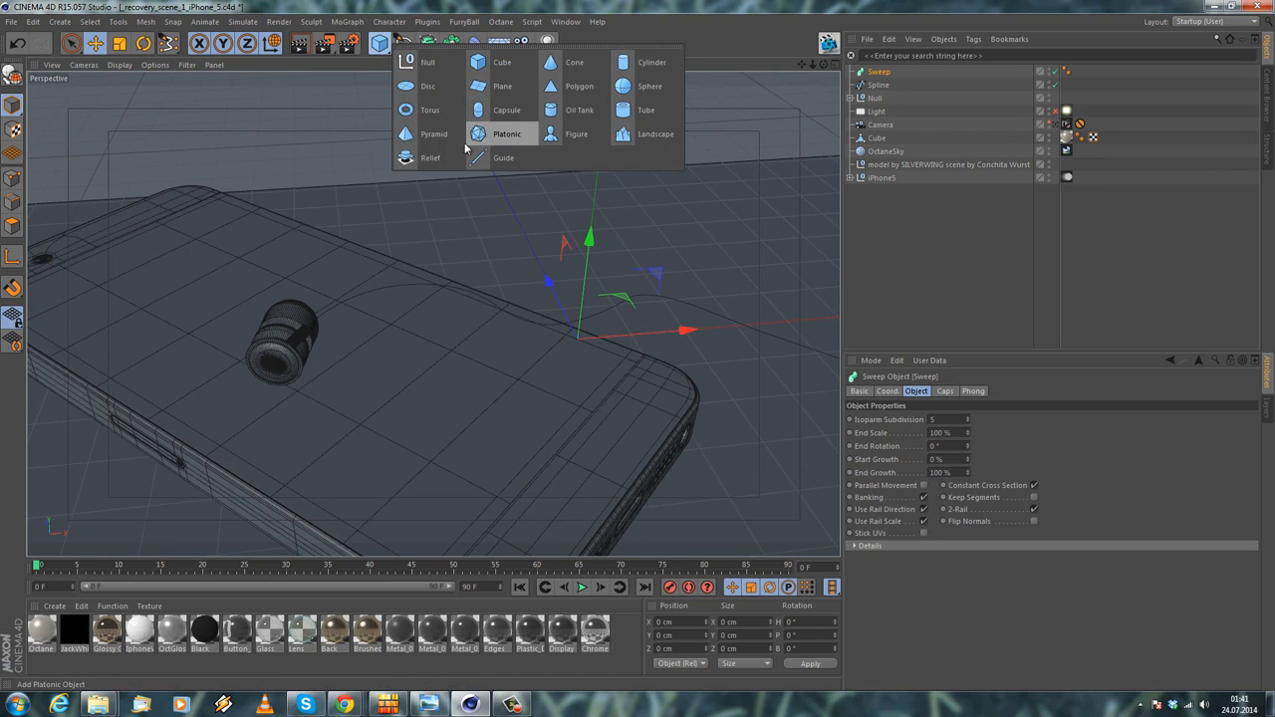
{"action": "left_click_drag", "start_coordinate": [365, 3], "coordinate": [535, 109]}
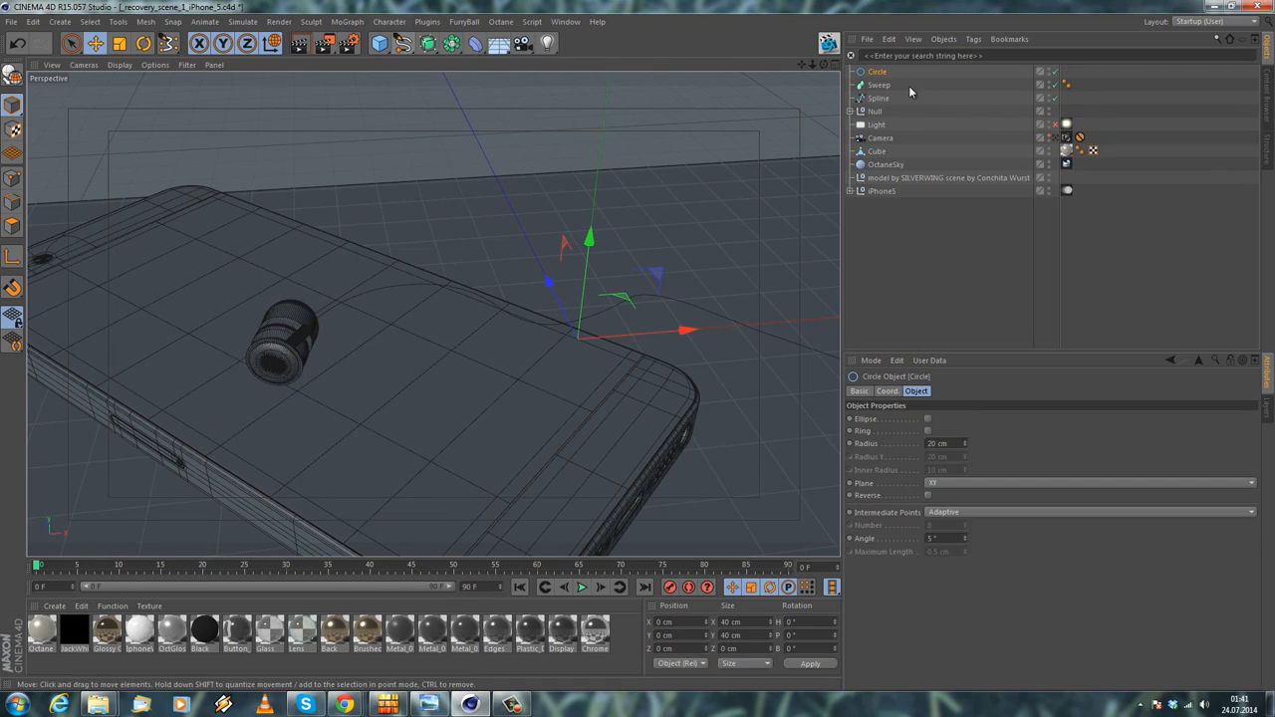
{"action": "left_click_drag", "start_coordinate": [866, 98], "coordinate": [878, 89]}
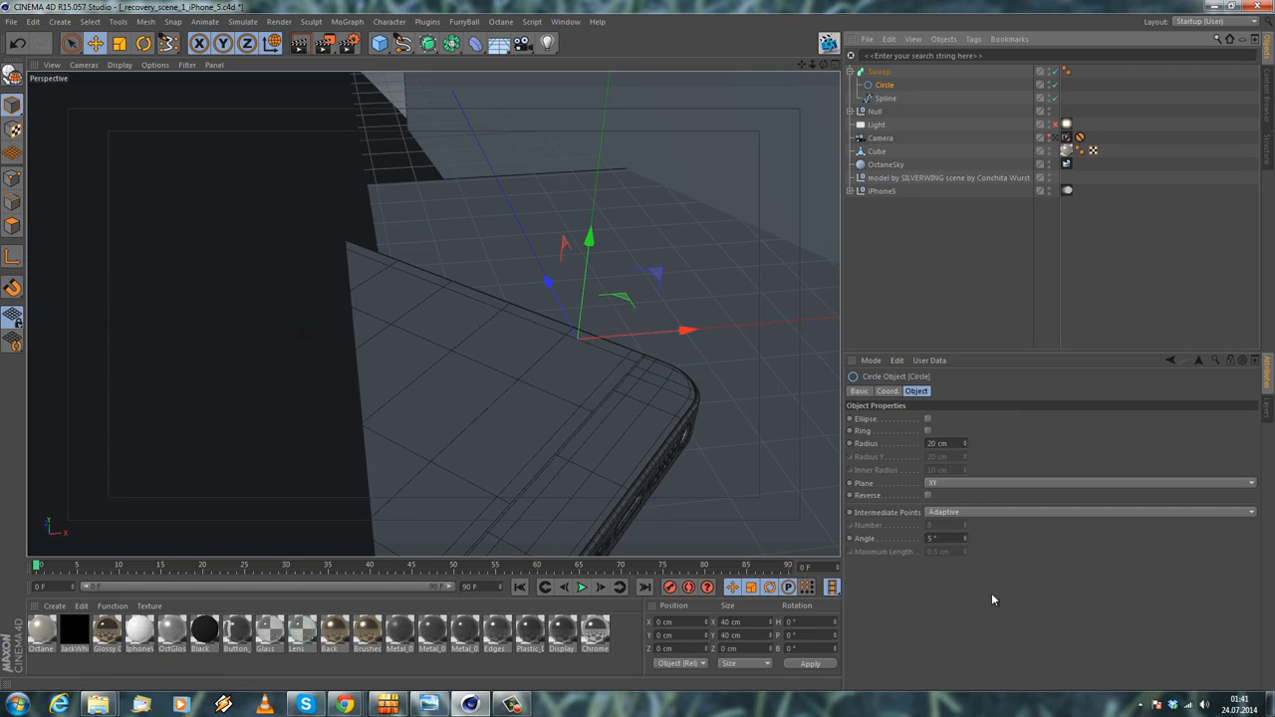
Set the Circle profile's radius to 0.05 cm to give the cable its thickness
{"action": "left_click", "coordinate": [942, 443]}
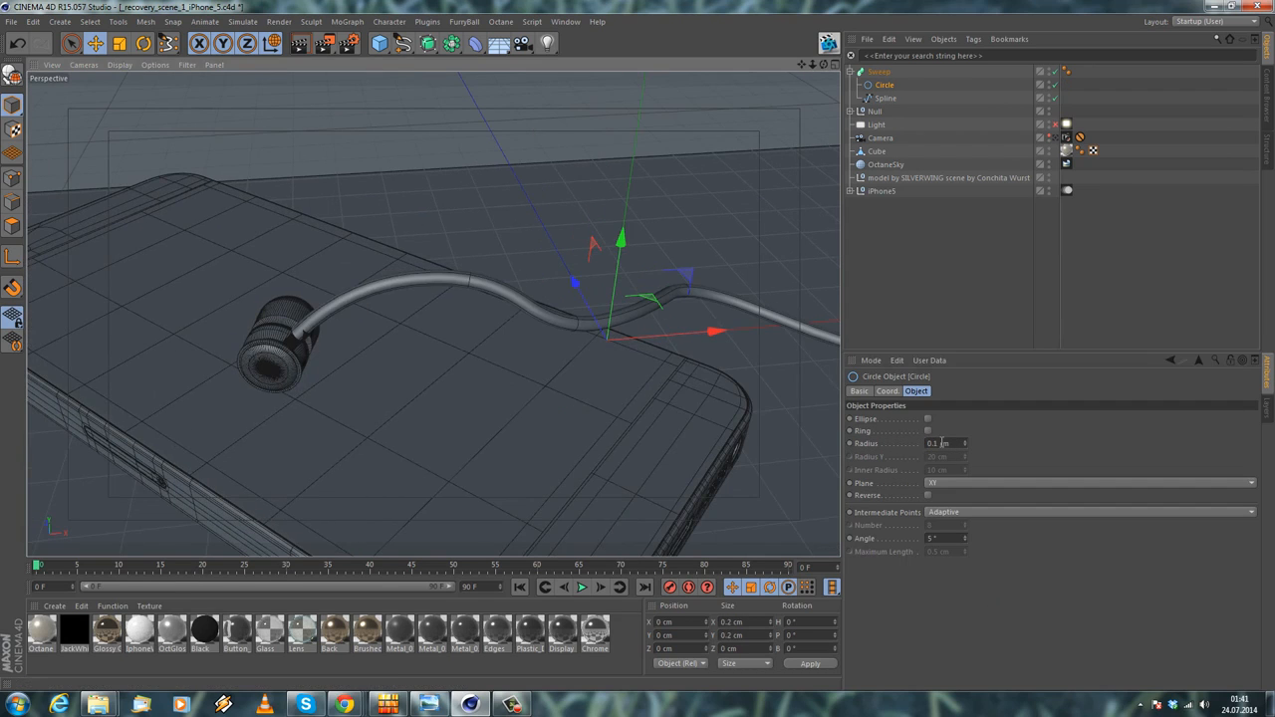
{"action": "type", "text": "0"}
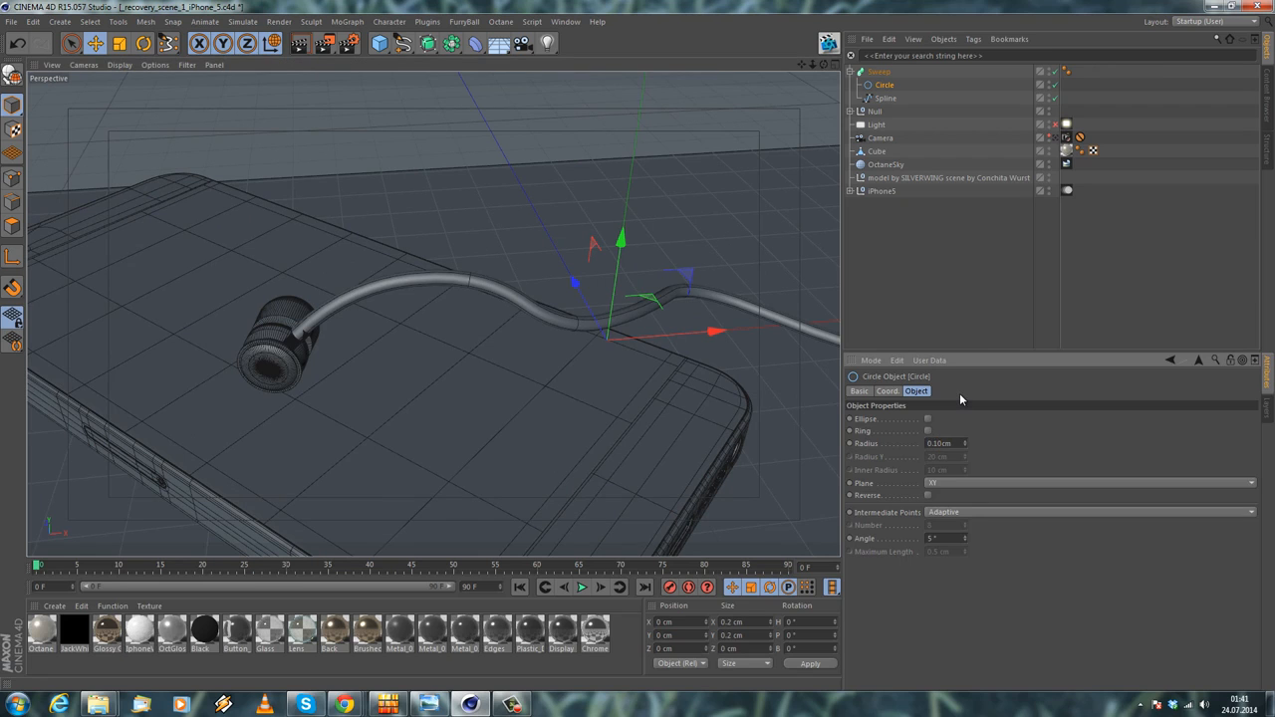
{"action": "key", "text": "BackSpace"}
{"action": "key", "text": "BackSpace"}
{"action": "type", "text": "05"}
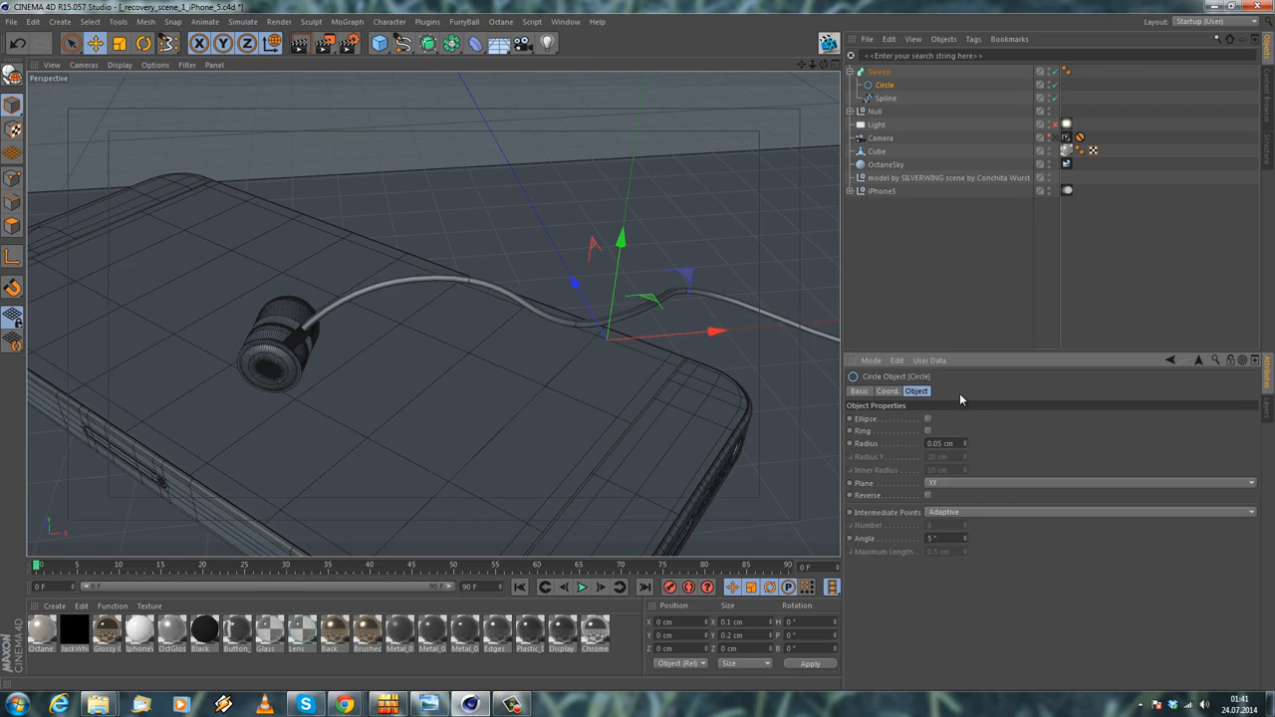
Try a radius of 0.07 cm for the Circle profile and compare the cable's thickness with the earphone's stem
{"action": "key", "text": "Return"}
{"action": "right_click_drag", "start_coordinate": [255, 318], "coordinate": [299, 321], "text": "alt"}
{"action": "left_click_drag", "start_coordinate": [299, 320], "coordinate": [261, 359], "text": "alt"}
{"action": "right_click_drag", "start_coordinate": [261, 359], "coordinate": [329, 357], "text": "alt"}
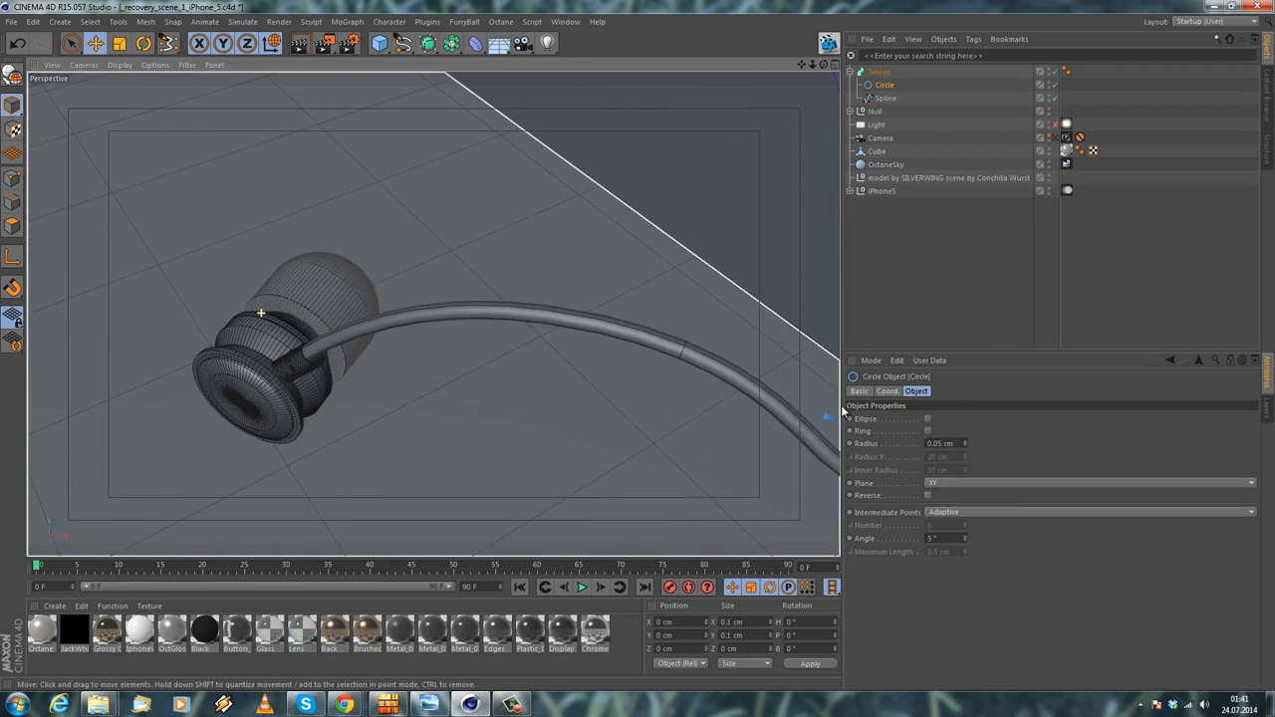
{"action": "key", "text": "BackSpace"}
{"action": "type", "text": "7"}
{"action": "key", "text": "Return"}
{"action": "left_click_drag", "start_coordinate": [524, 297], "coordinate": [373, 296], "text": "alt"}
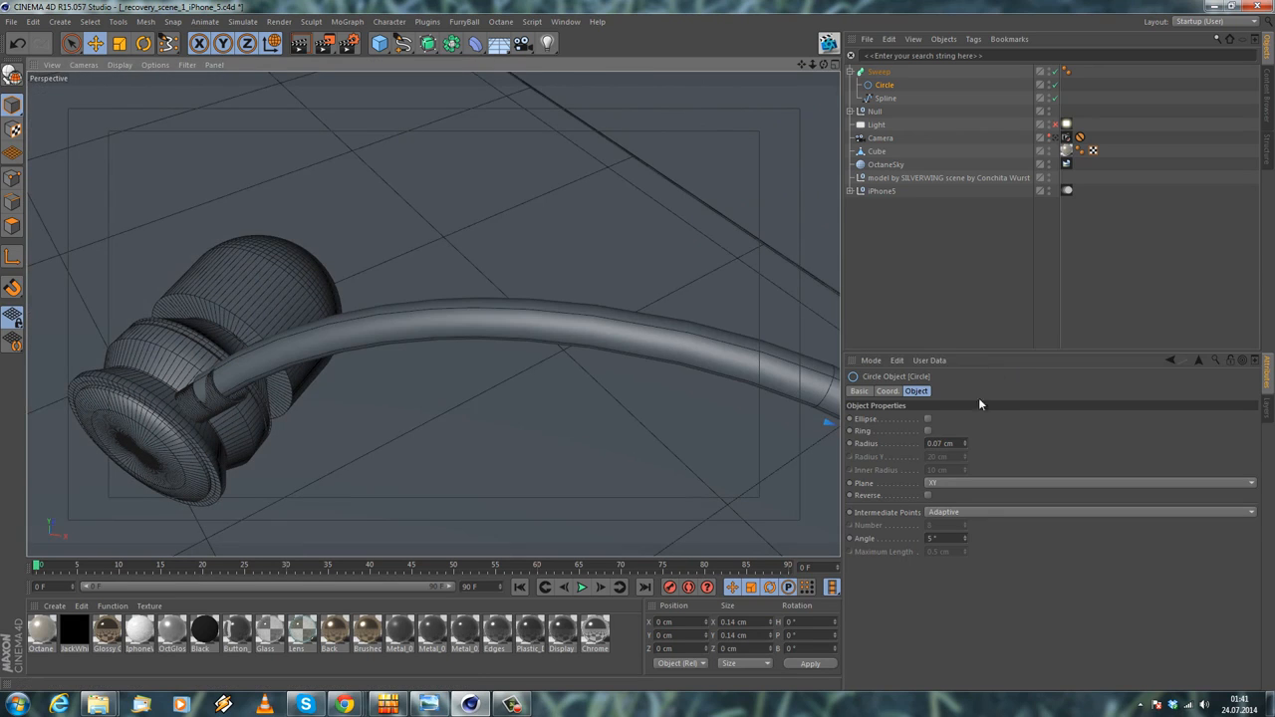
Set the Circle profile's radius to 0.06 cm
{"action": "left_click", "coordinate": [945, 442]}
{"action": "type", "text": "6"}
{"action": "key", "text": "Return"}
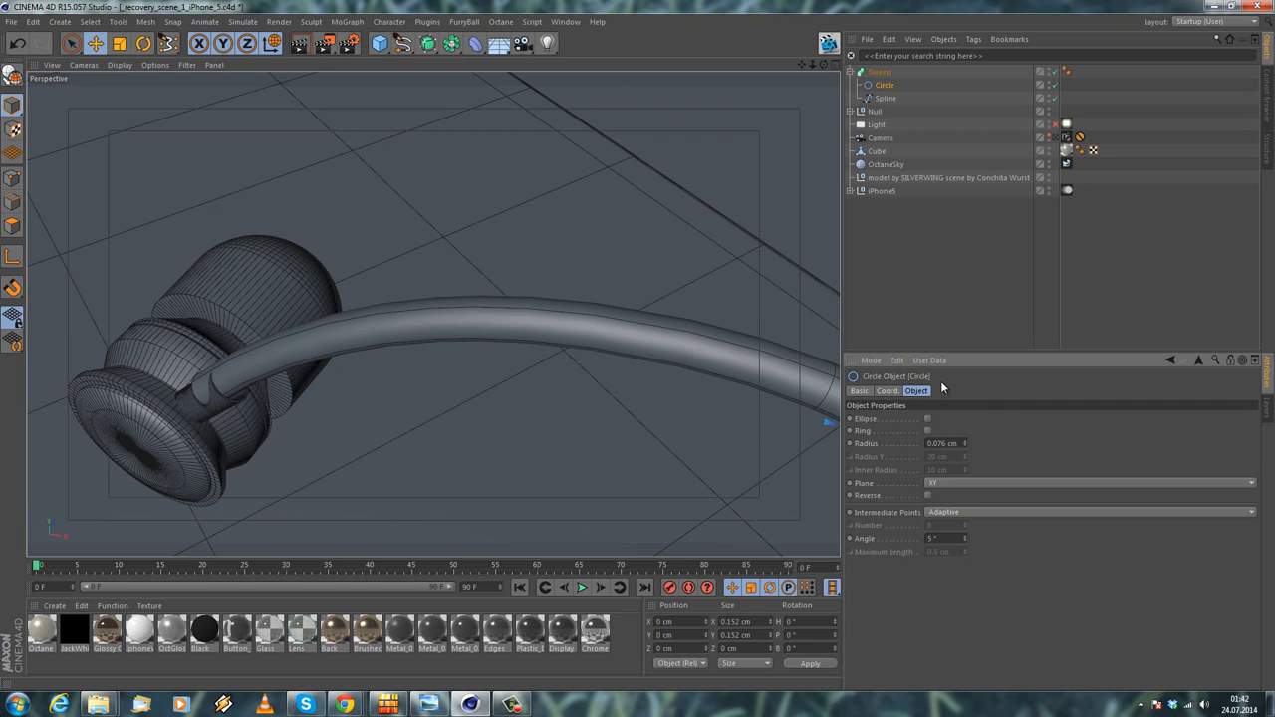
{"action": "type", "text": "6"}
{"action": "key", "text": "Return"}
{"action": "left_click_drag", "start_coordinate": [697, 298], "coordinate": [763, 304], "text": "alt"}
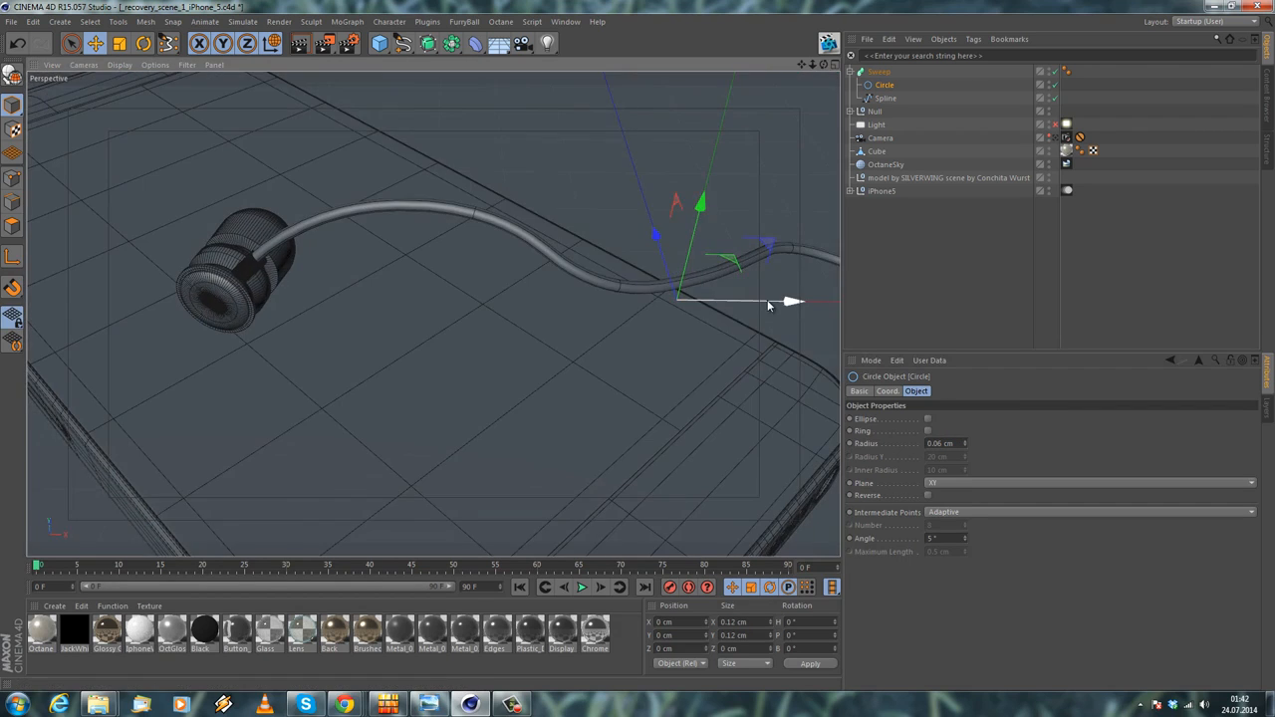
Undo the accidental shift of the Circle and move the whole Sweep along X to about 0.05 cm
{"action": "left_click", "coordinate": [765, 302]}
{"action": "key", "text": "ctrl+z"}
{"action": "left_click", "coordinate": [878, 72]}
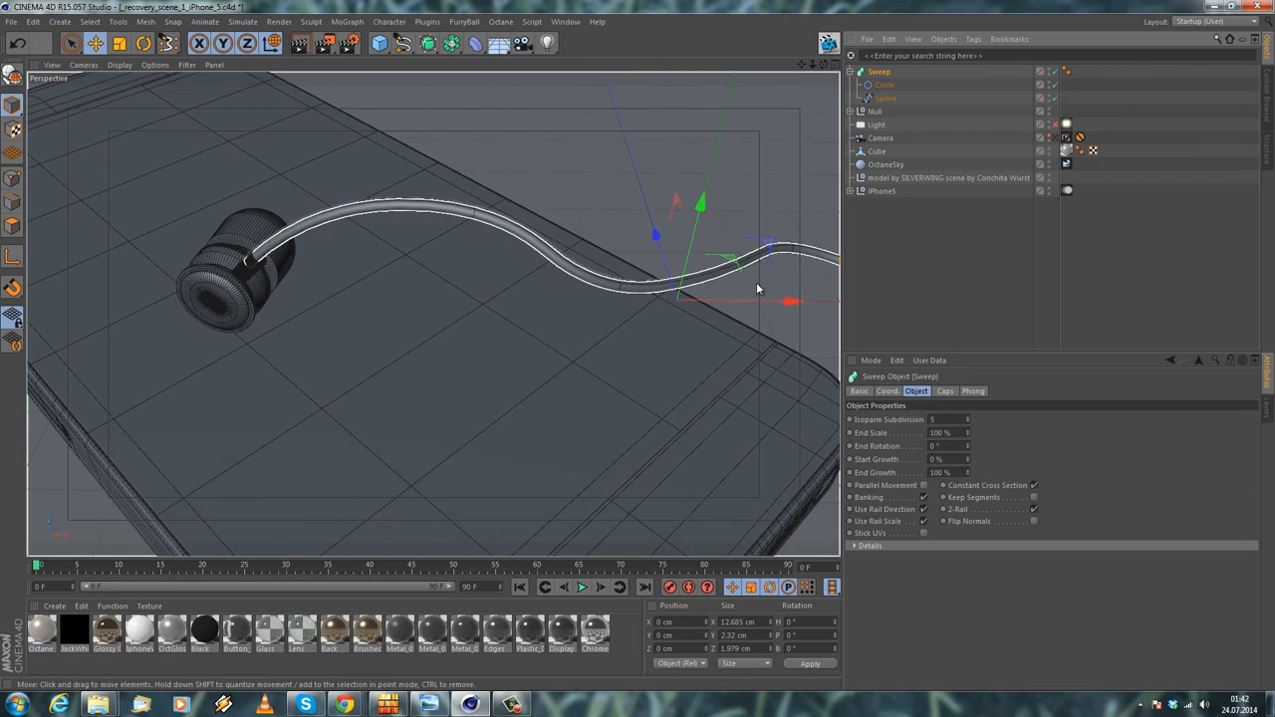
{"action": "left_click_drag", "start_coordinate": [756, 299], "coordinate": [571, 305]}
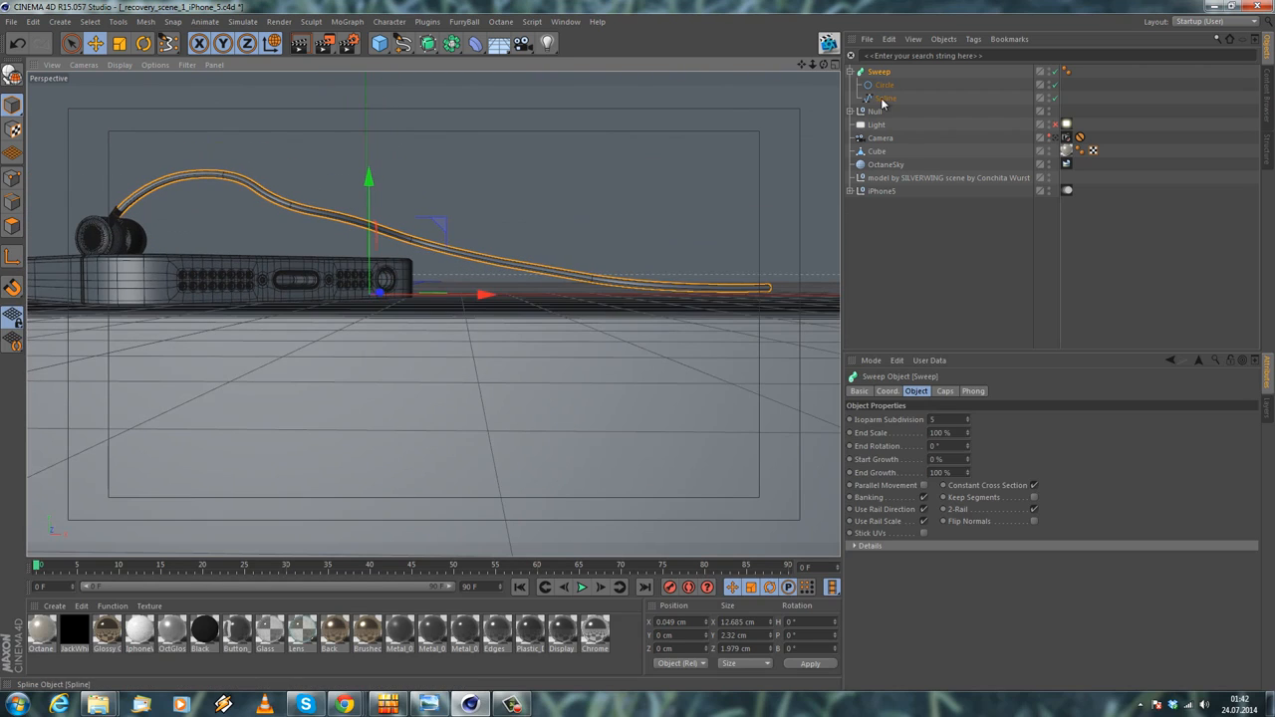
Edit the cable spline's points and lower the one above the phone's edge to about Y 0.6 cm
{"action": "left_click_drag", "start_coordinate": [609, 191], "coordinate": [523, 284], "text": "alt"}
{"action": "key", "text": "ctrl+a"}
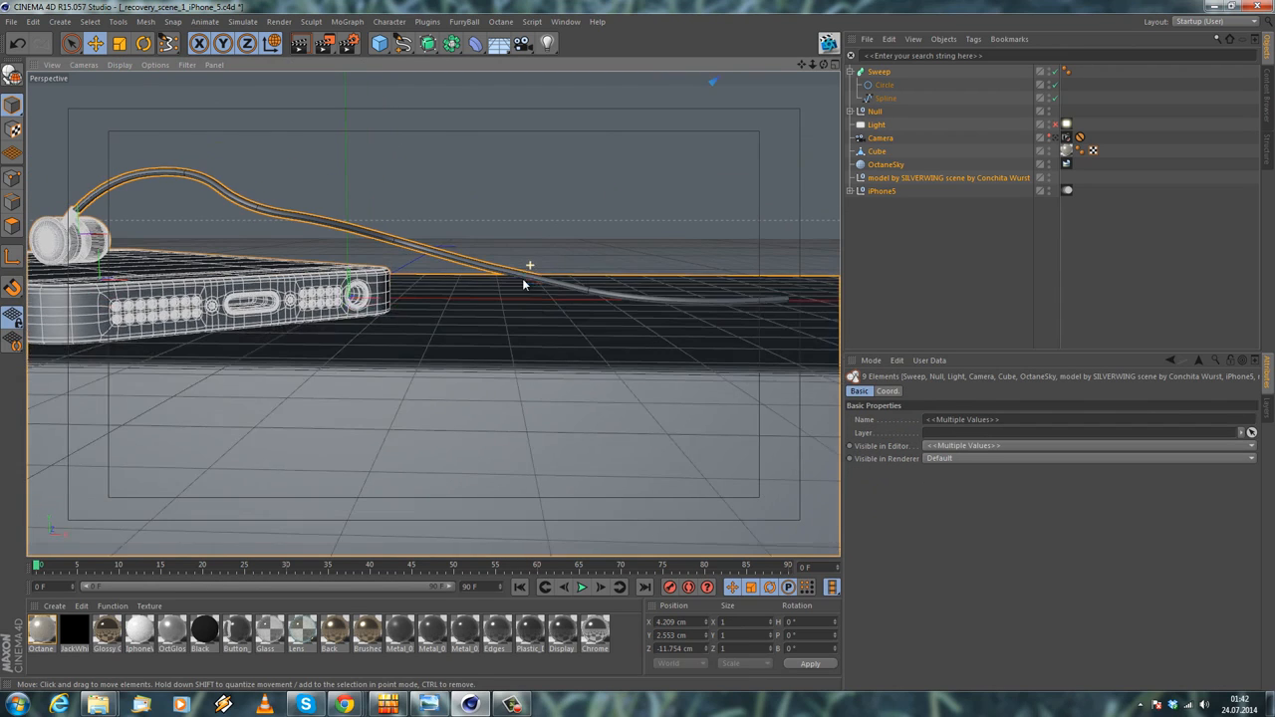
{"action": "left_click", "coordinate": [886, 99]}
{"action": "key", "text": "ctrl+a"}
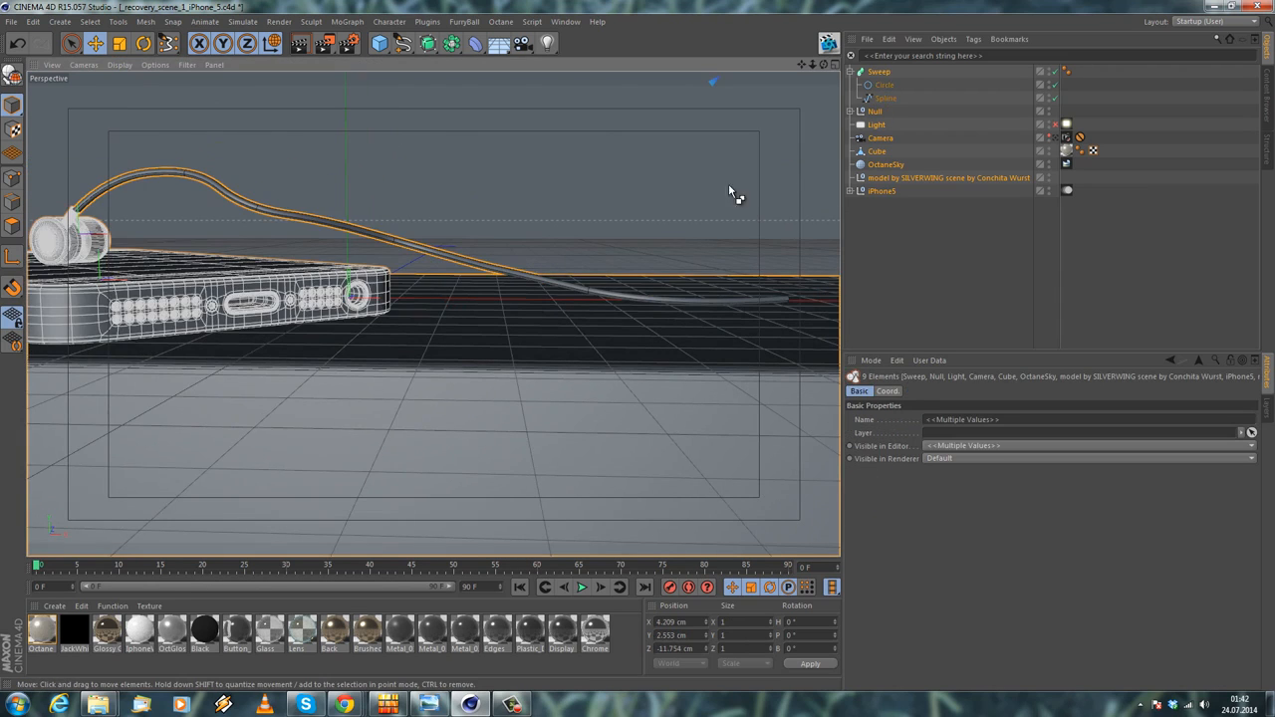
{"action": "left_click", "coordinate": [882, 99]}
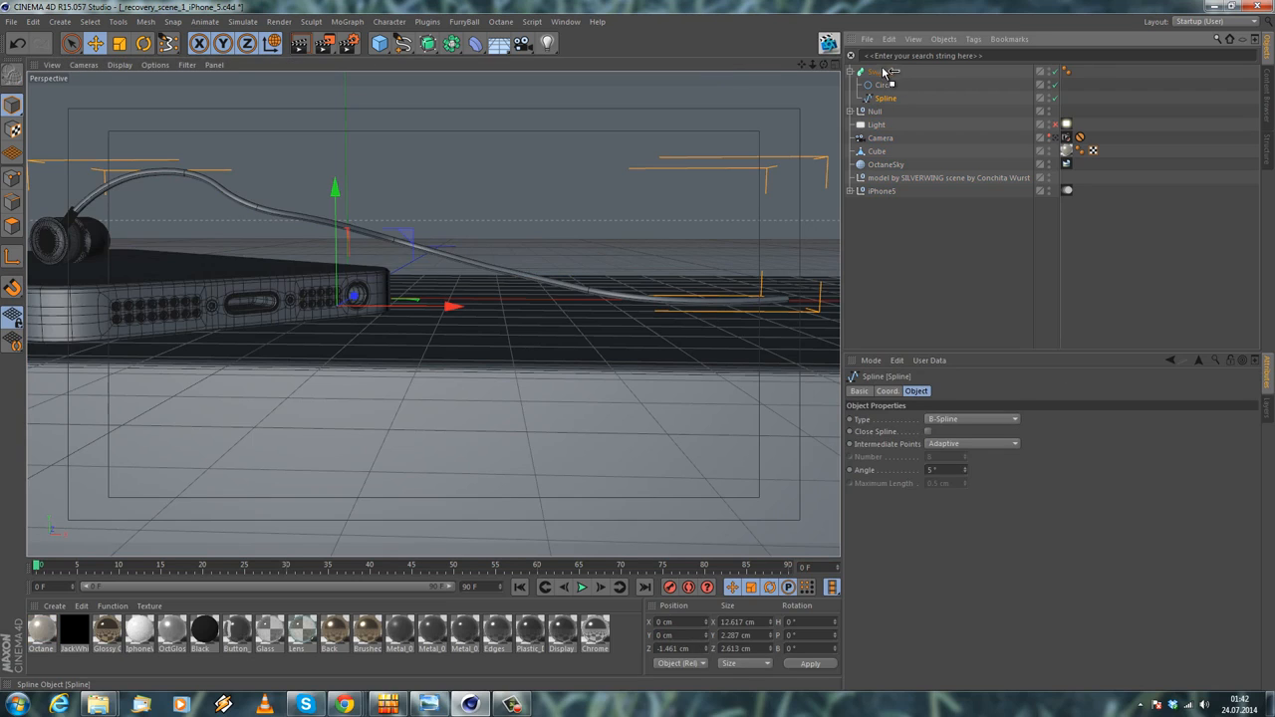
{"action": "left_click", "coordinate": [12, 180]}
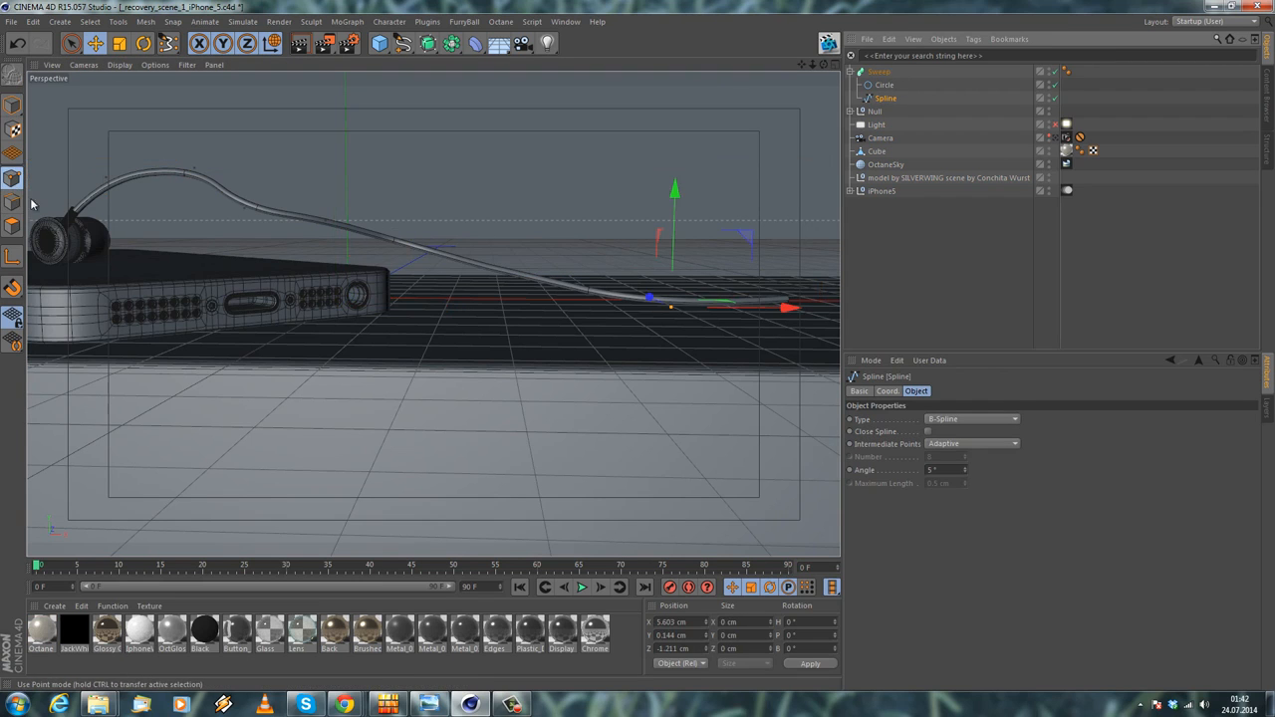
{"action": "left_click_drag", "start_coordinate": [565, 227], "coordinate": [468, 279], "text": "alt"}
{"action": "left_click", "coordinate": [387, 233]}
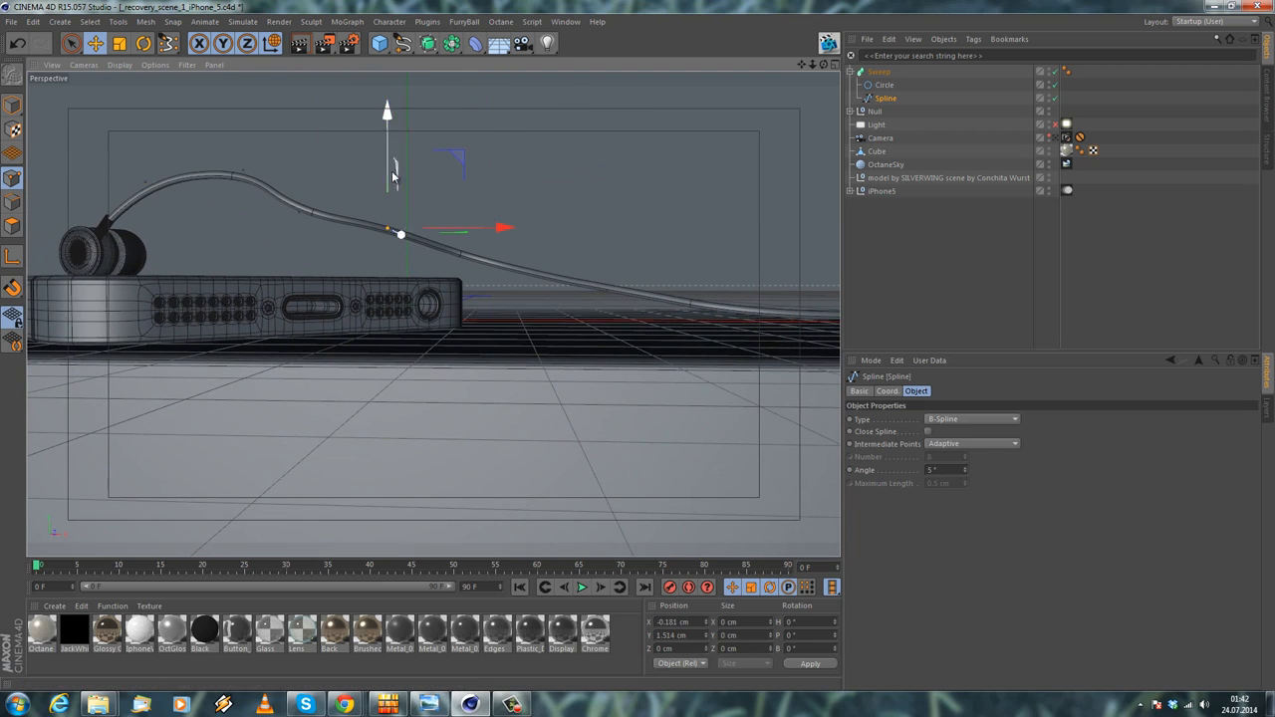
{"action": "left_click_drag", "start_coordinate": [388, 185], "coordinate": [379, 228]}
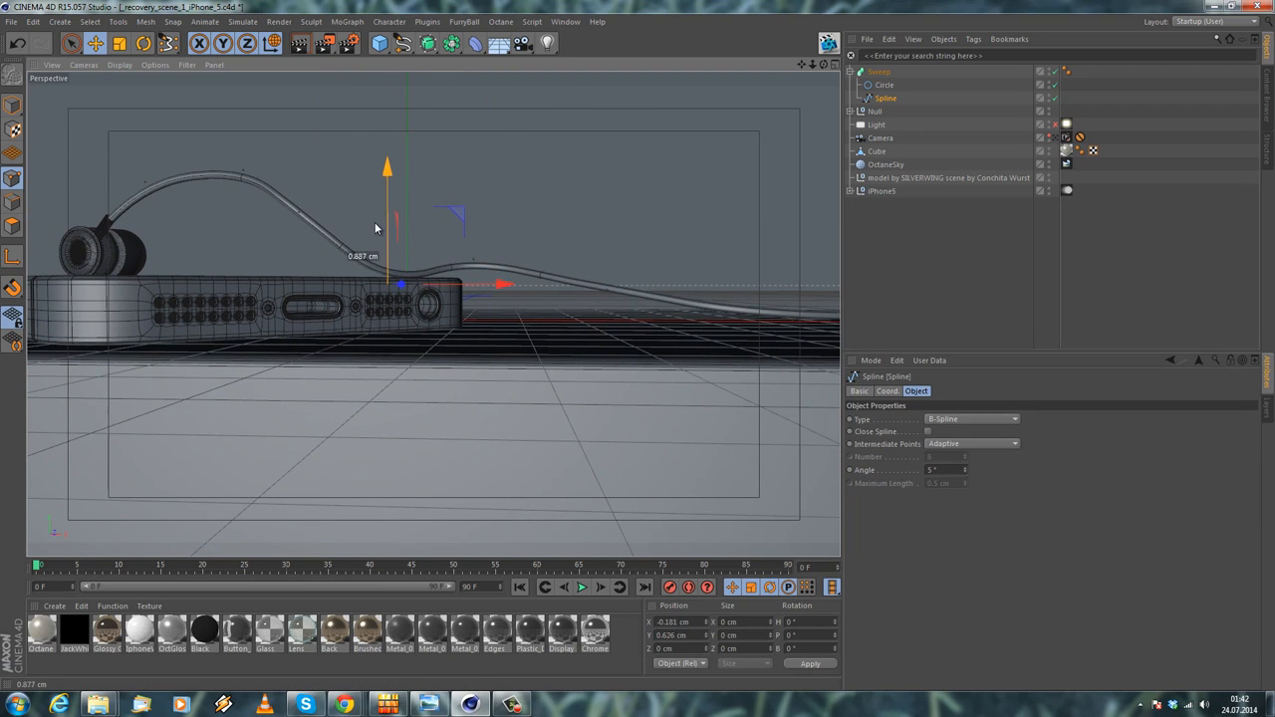
Lower the cable's last two spline points to about Y -0.1 cm and Y 0 cm, close to the ground surface
{"action": "left_click_drag", "start_coordinate": [379, 289], "coordinate": [518, 266], "text": "alt"}
{"action": "left_click", "coordinate": [518, 267]}
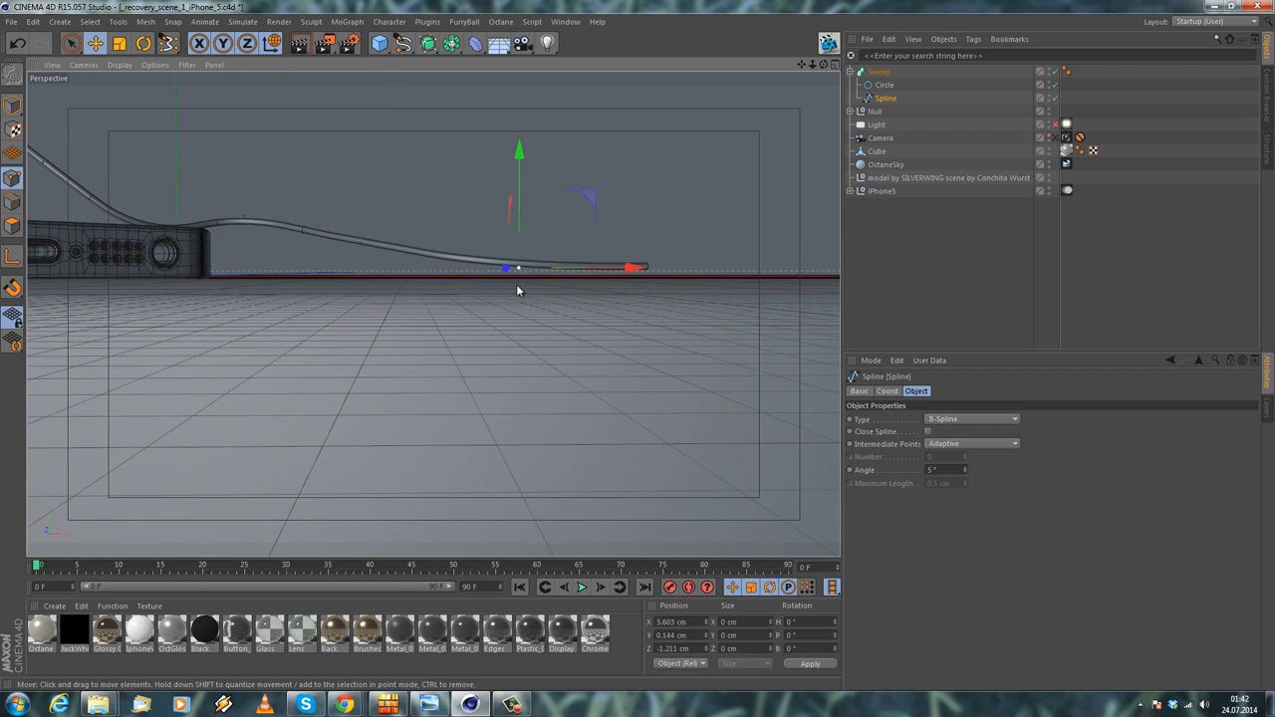
{"action": "left_click_drag", "start_coordinate": [519, 209], "coordinate": [520, 231]}
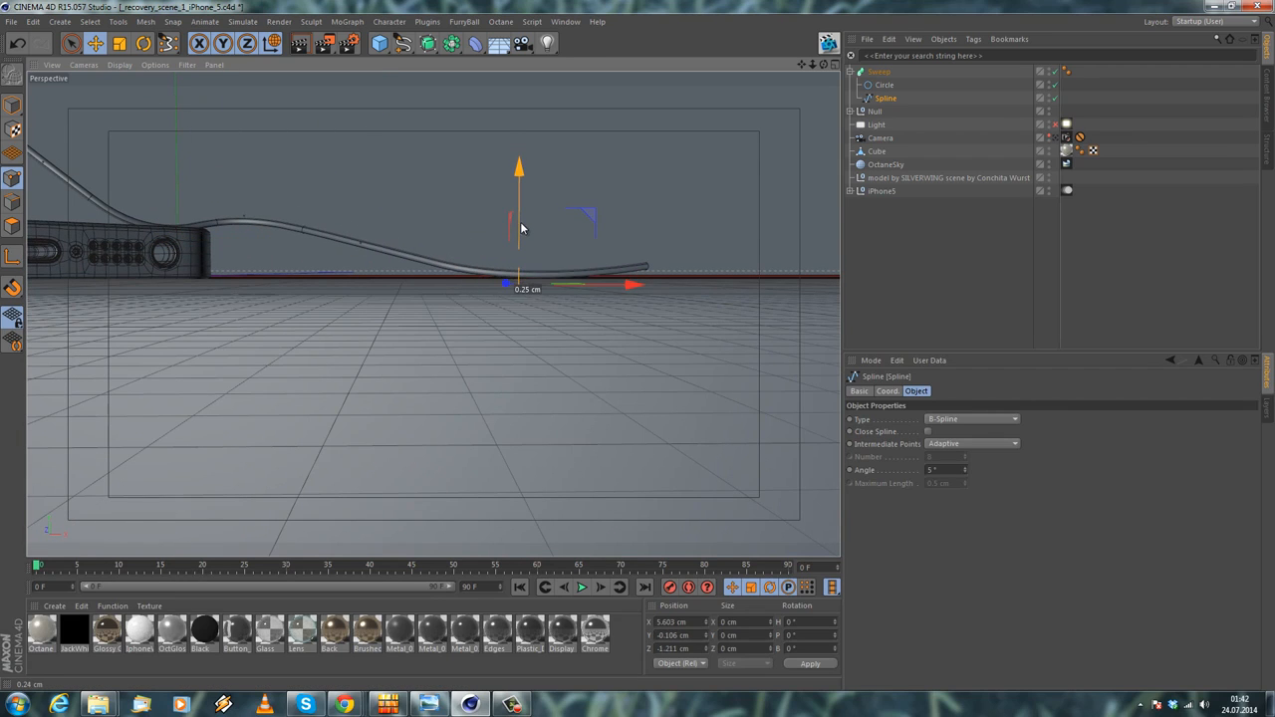
{"action": "left_click", "coordinate": [645, 270]}
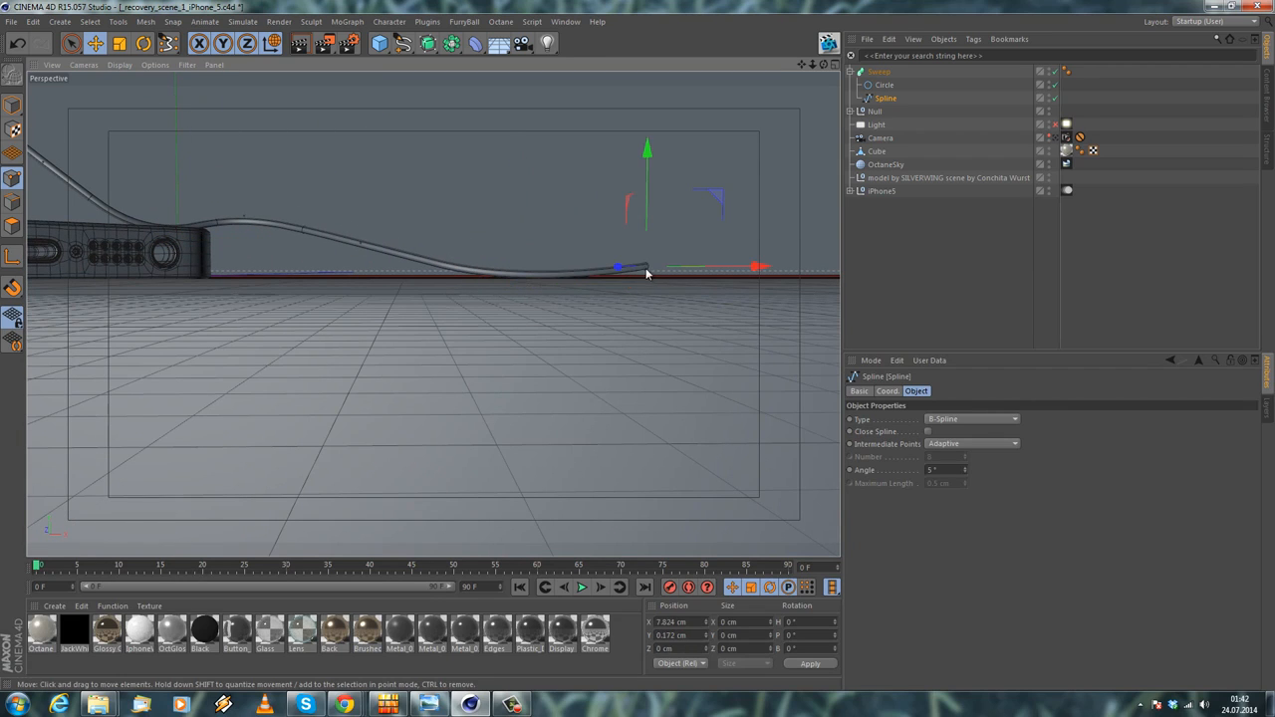
{"action": "left_click_drag", "start_coordinate": [649, 237], "coordinate": [535, 281]}
{"action": "left_click", "coordinate": [538, 283]}
{"action": "key", "text": "ctrl+a"}
{"action": "left_click", "coordinate": [527, 280]}
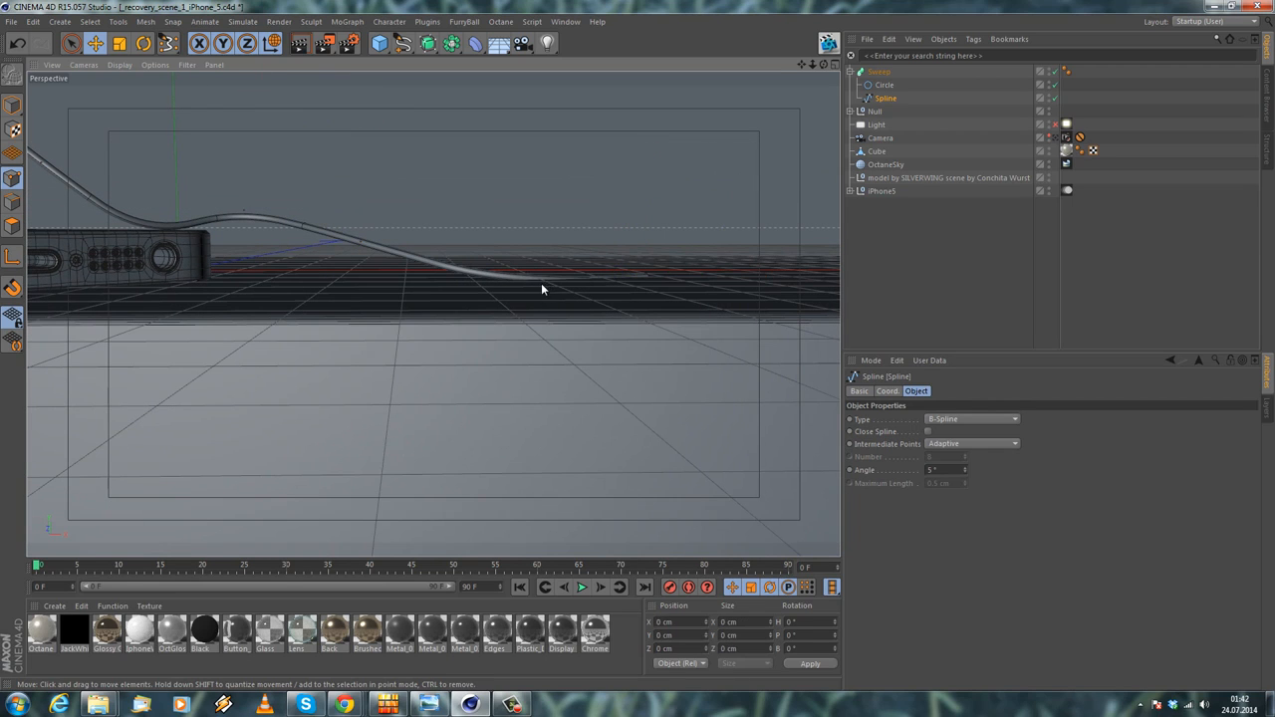
Hide the ground Cube to select the cable's last two points, show it again, and raise both points to about Y 0.04 cm
{"action": "scroll", "coordinate": [538, 281], "scroll_direction": "up", "scroll_amount": 1}
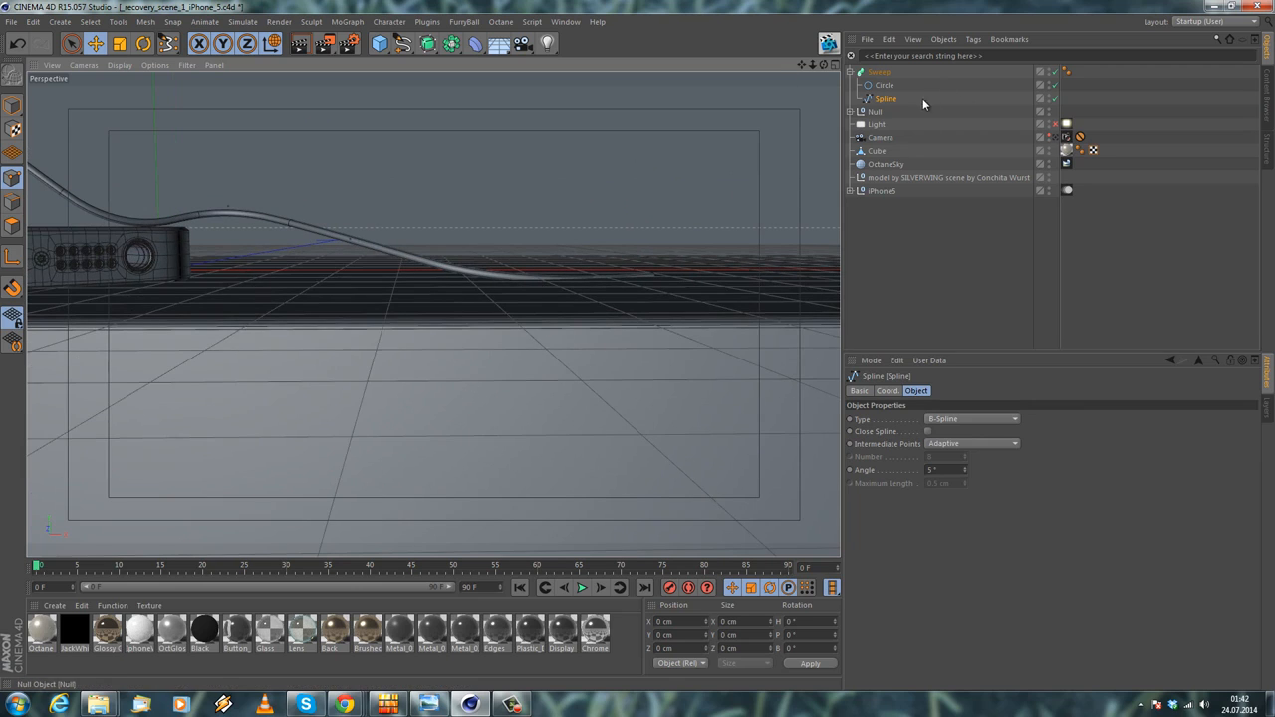
{"action": "left_click", "coordinate": [1049, 149]}
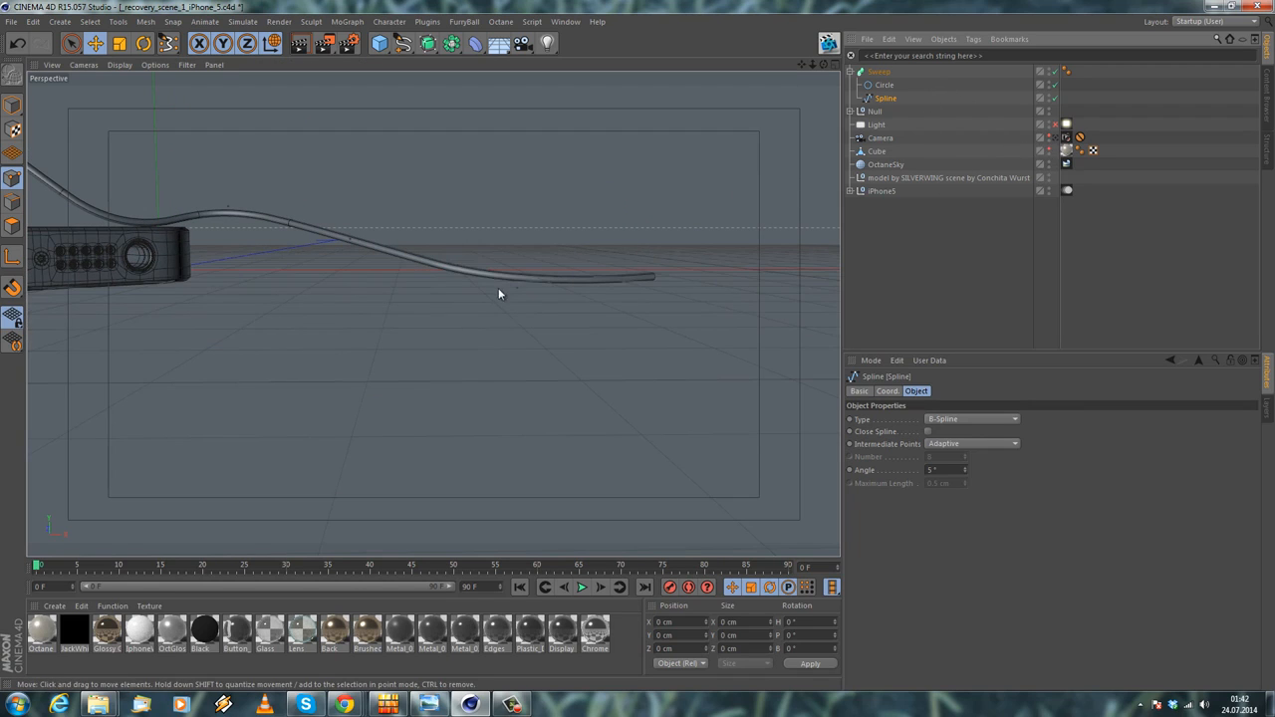
{"action": "left_click", "coordinate": [517, 287]}
{"action": "left_click", "coordinate": [651, 280], "text": "shift"}
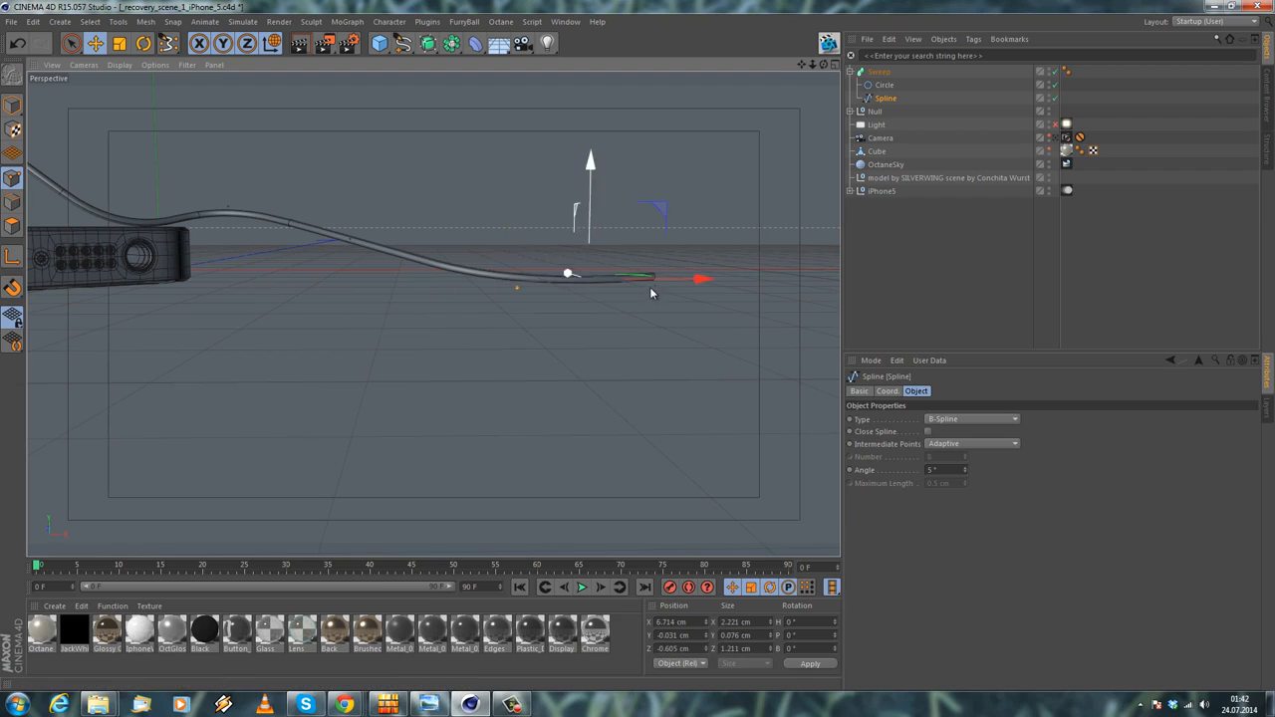
{"action": "left_click", "coordinate": [1049, 151]}
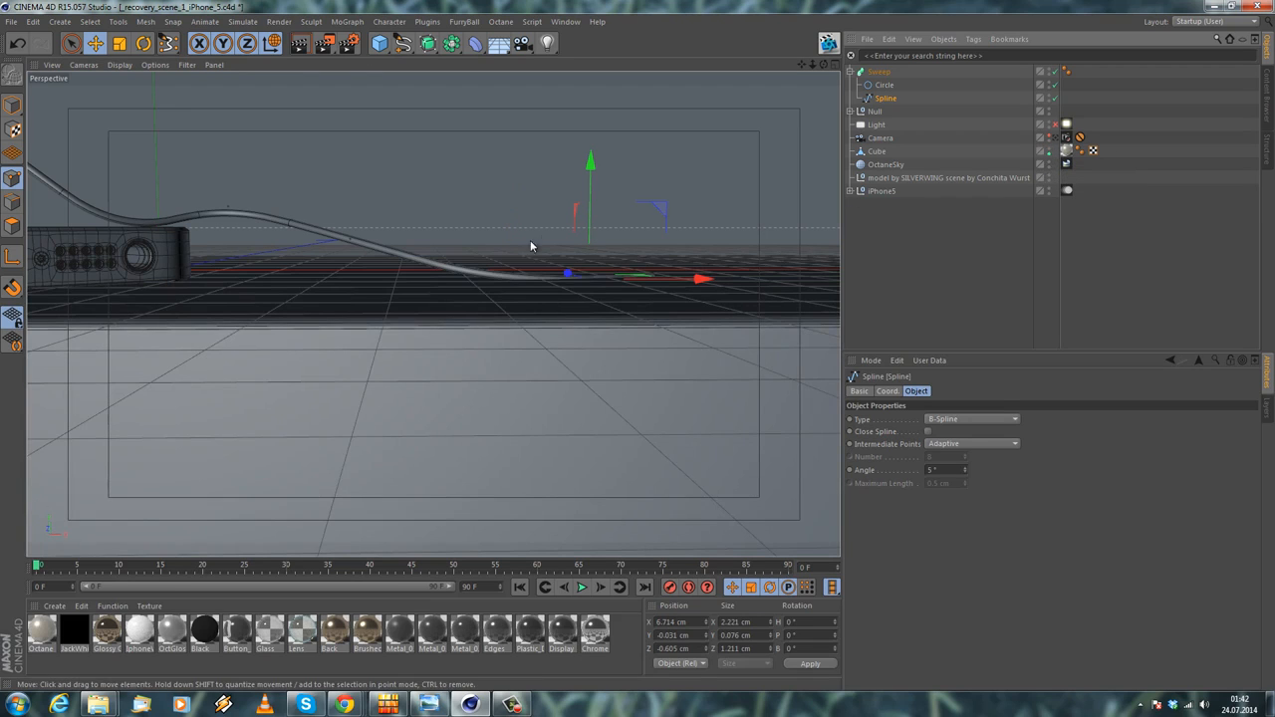
{"action": "left_click_drag", "start_coordinate": [587, 209], "coordinate": [591, 205]}
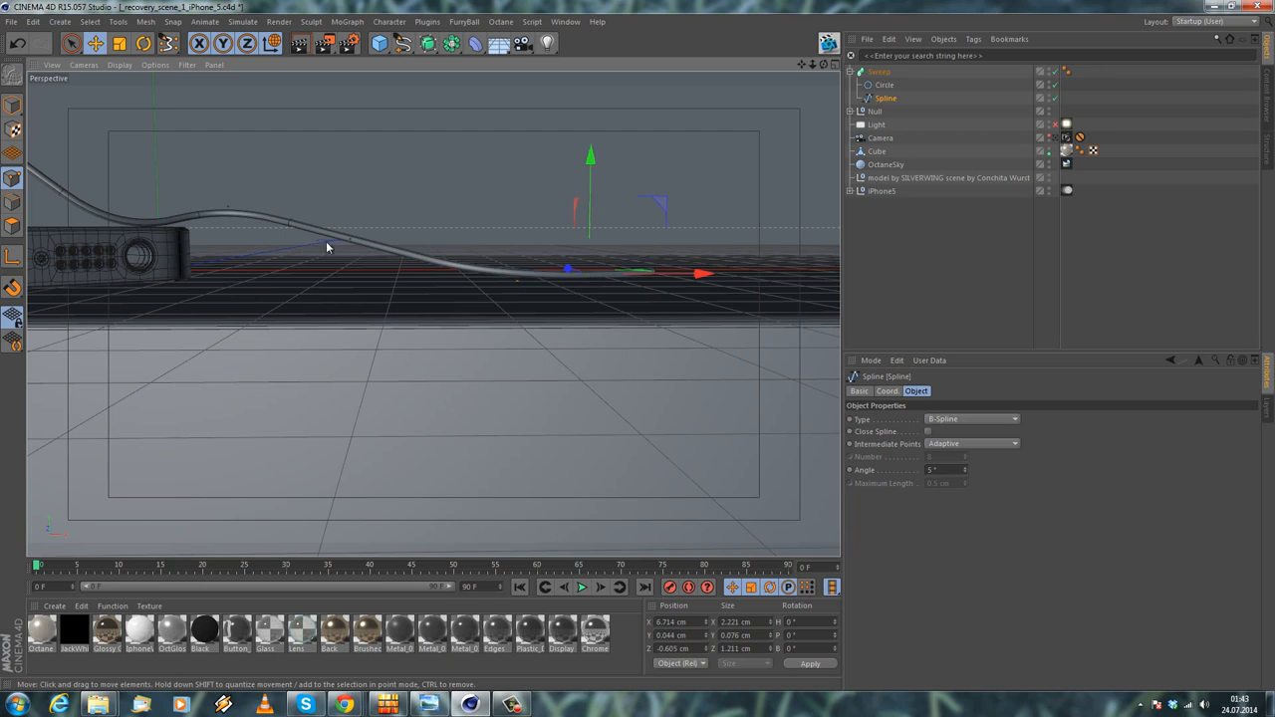
Check the cable's shape and its framing through the scene camera, and return to the free view
{"action": "left_click_drag", "start_coordinate": [224, 199], "coordinate": [270, 220], "text": "alt"}
{"action": "middle_click_drag", "start_coordinate": [270, 221], "coordinate": [604, 229], "text": "alt"}
{"action": "left_click_drag", "start_coordinate": [439, 251], "coordinate": [680, 142], "text": "alt"}
{"action": "left_click", "coordinate": [679, 139]}
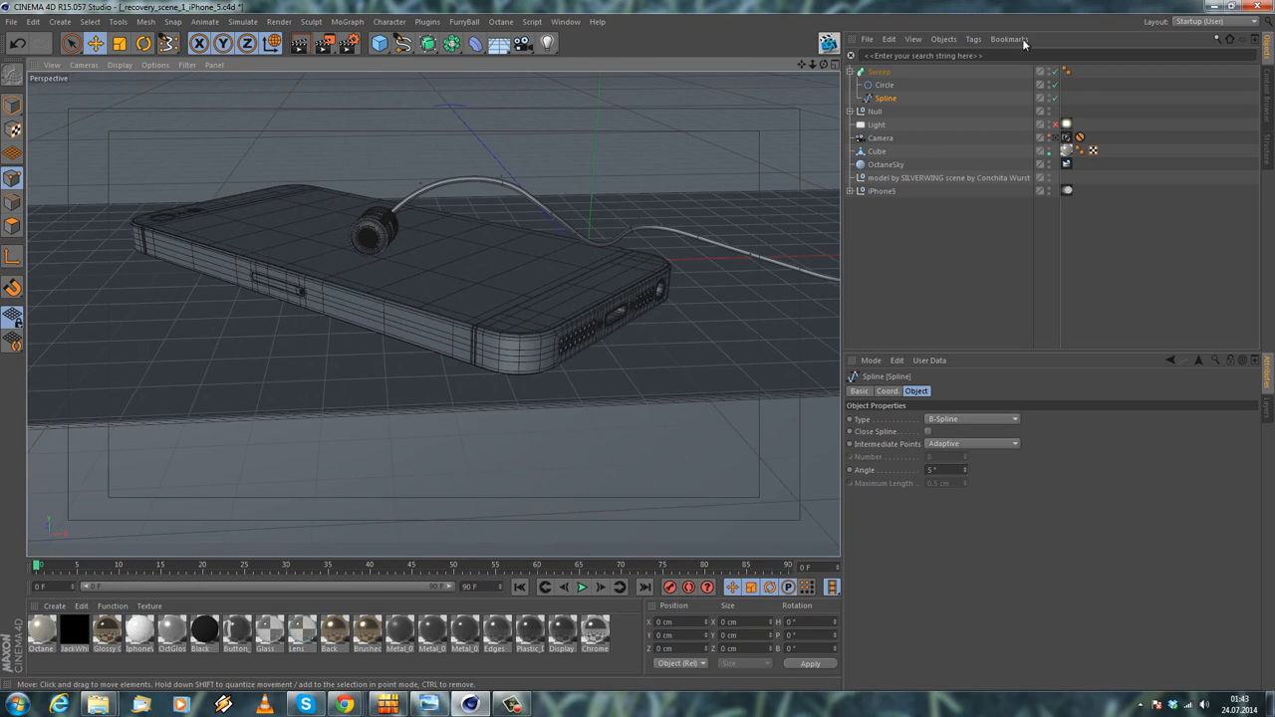
{"action": "left_click", "coordinate": [1056, 137]}
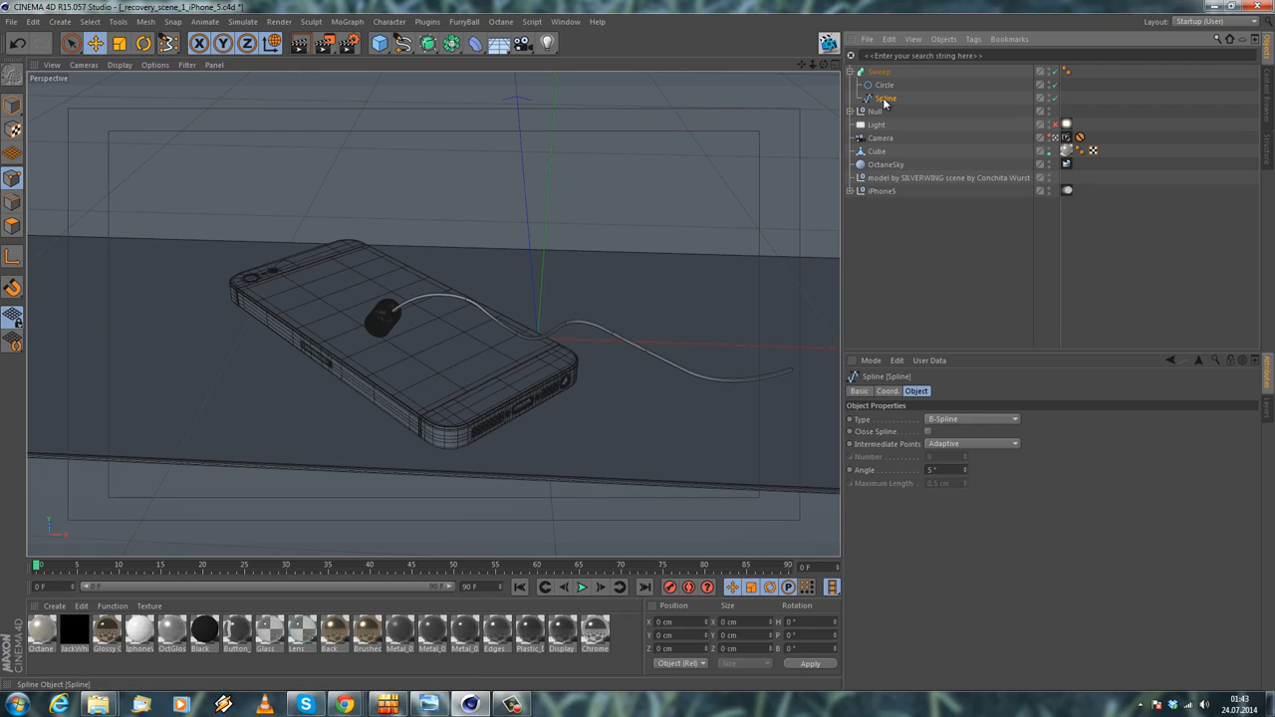
{"action": "left_click", "coordinate": [1056, 139]}
Extend the cable's end point to about X 12.4 cm and nudge the point before it to about Z -1.2 cm
{"action": "left_click_drag", "start_coordinate": [638, 329], "coordinate": [473, 296], "text": "alt"}
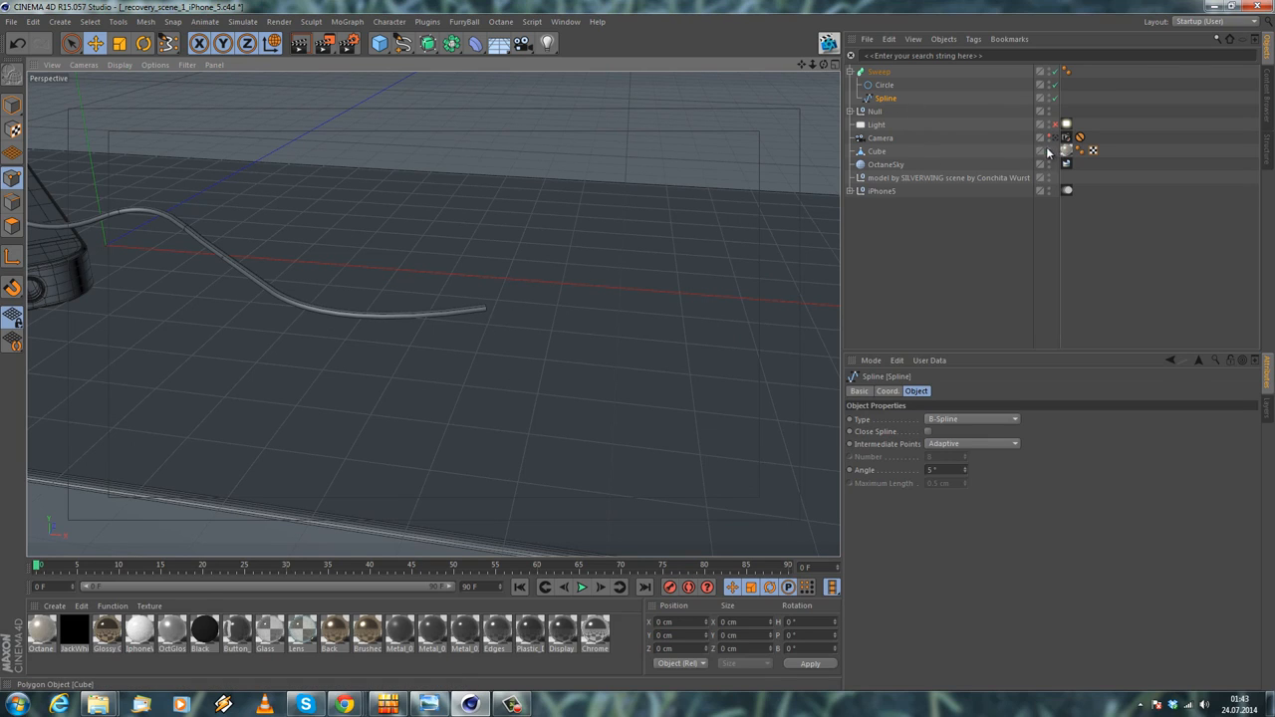
{"action": "left_click", "coordinate": [487, 312]}
{"action": "left_click_drag", "start_coordinate": [588, 320], "coordinate": [854, 317]}
{"action": "mouse_move", "coordinate": [313, 320]}
{"action": "left_mouse_down", "text": "alt"}
{"action": "mouse_move", "coordinate": [378, 429]}
{"action": "mouse_move", "coordinate": [324, 335]}
{"action": "left_mouse_up", "text": "alt"}
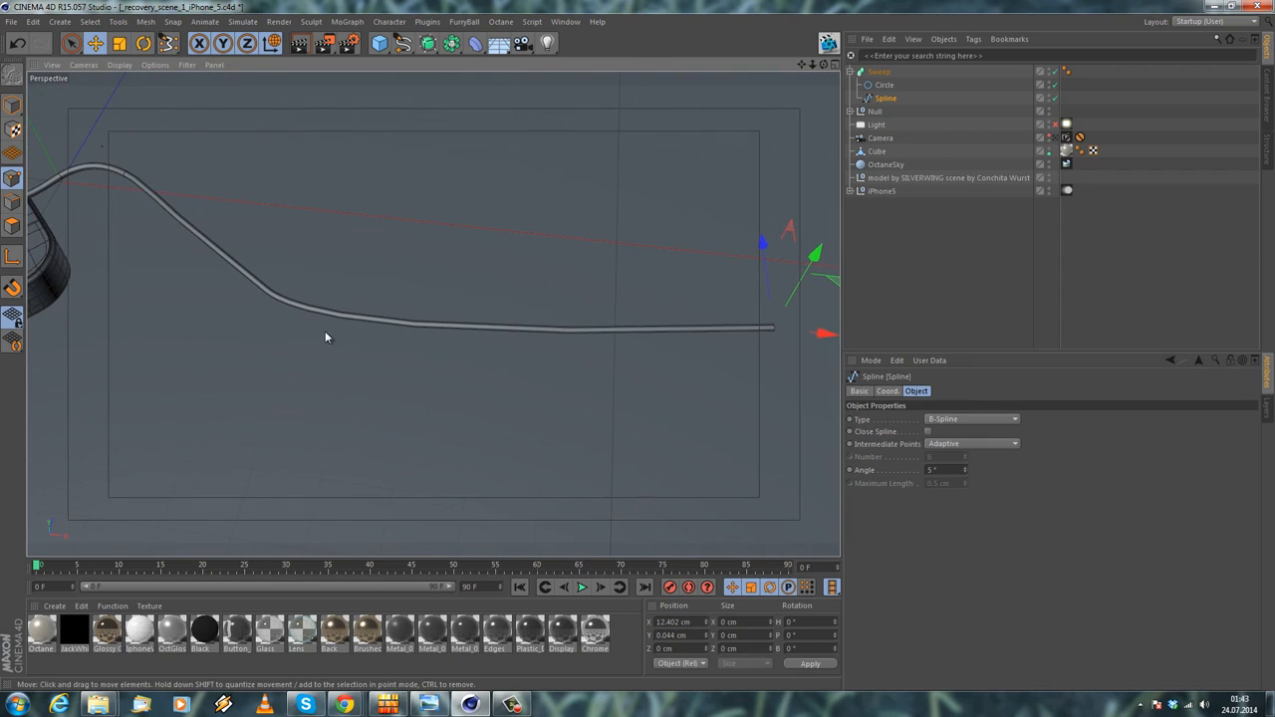
{"action": "left_click", "coordinate": [332, 331]}
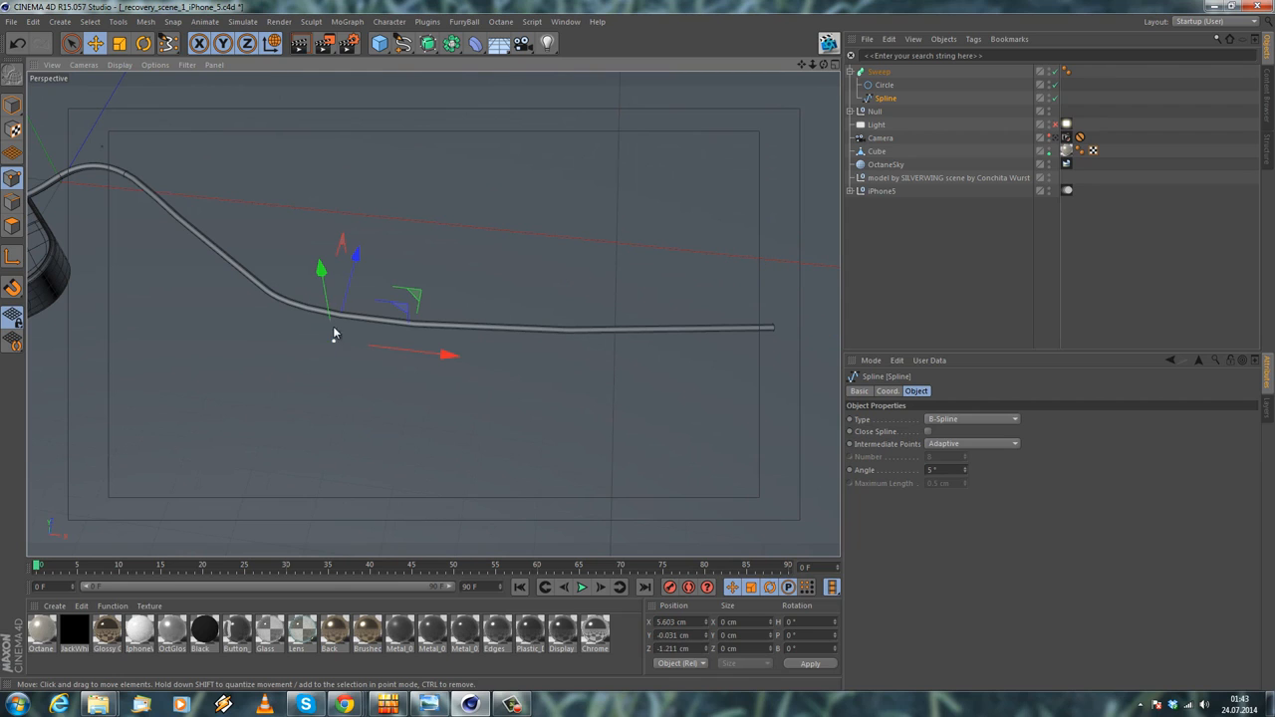
{"action": "mouse_move", "coordinate": [350, 282]}
{"action": "left_mouse_down"}
{"action": "mouse_move", "coordinate": [335, 344]}
{"action": "mouse_move", "coordinate": [355, 249]}
{"action": "mouse_move", "coordinate": [344, 289]}
{"action": "left_mouse_up"}
Create a spline point midway along the cable's last stretch and move it sideways to about Z 1 cm
{"action": "right_click", "coordinate": [542, 306]}
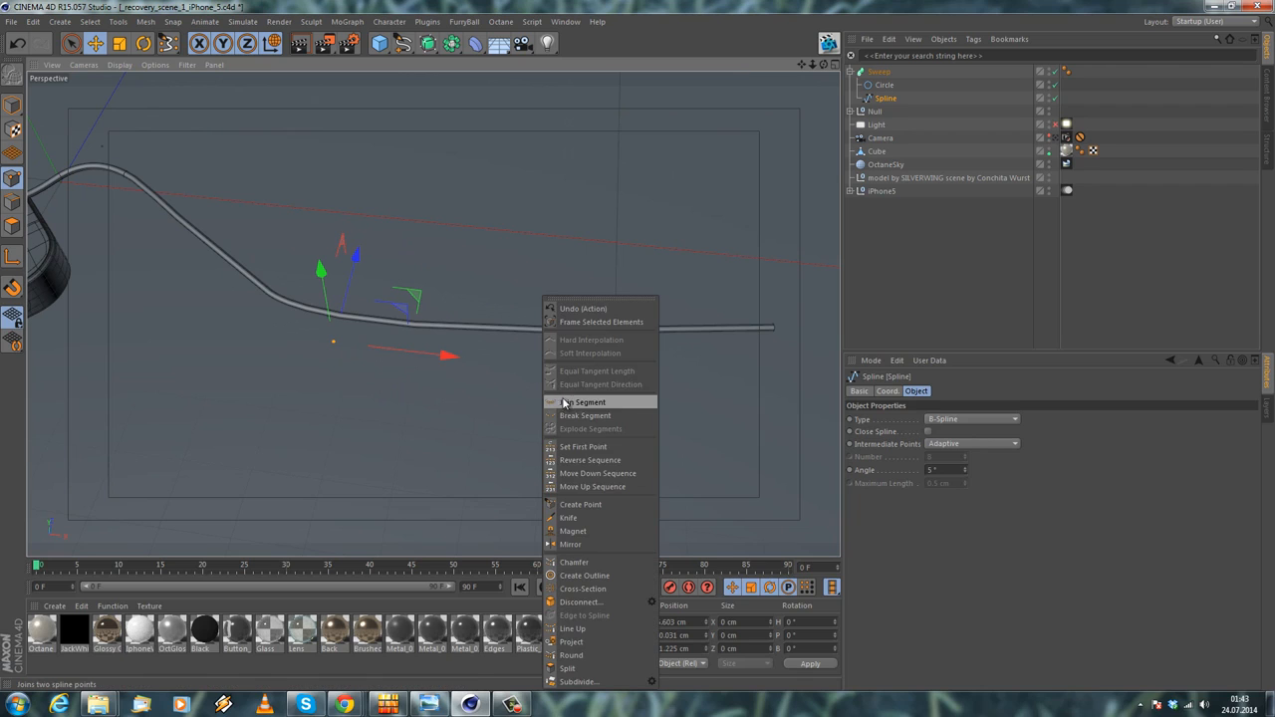
{"action": "left_click", "coordinate": [590, 504]}
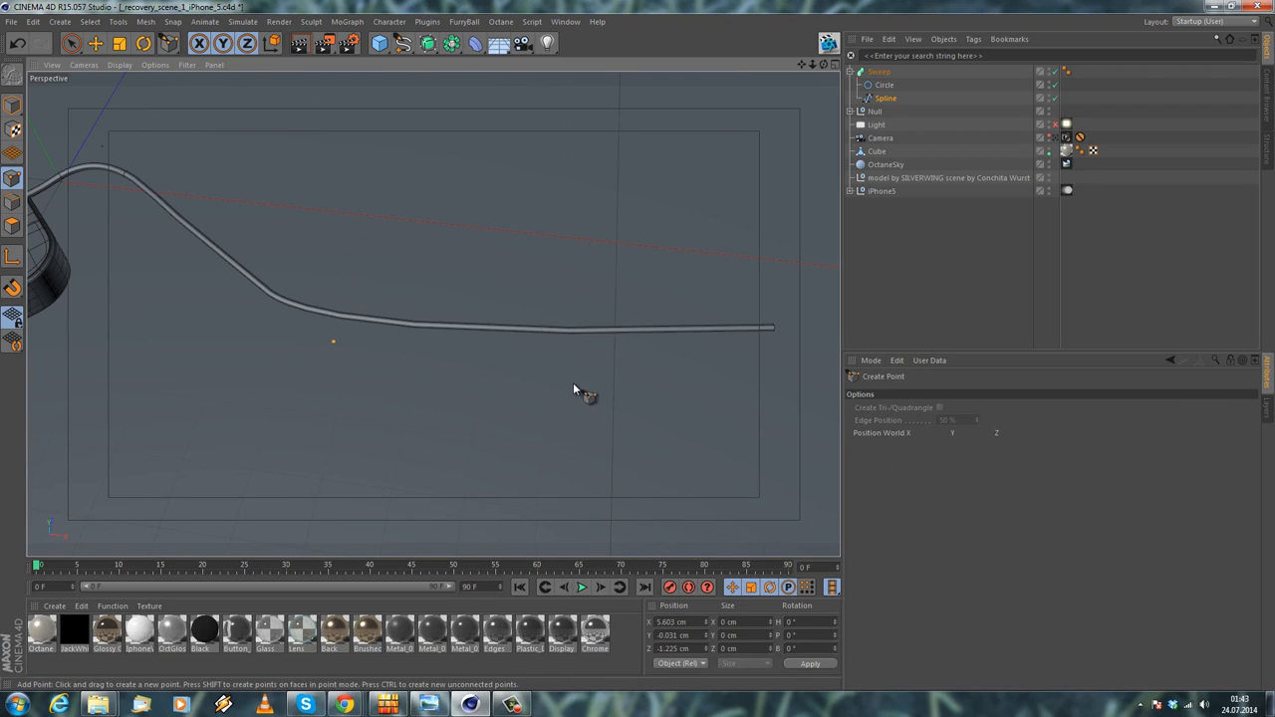
{"action": "left_click", "coordinate": [547, 330]}
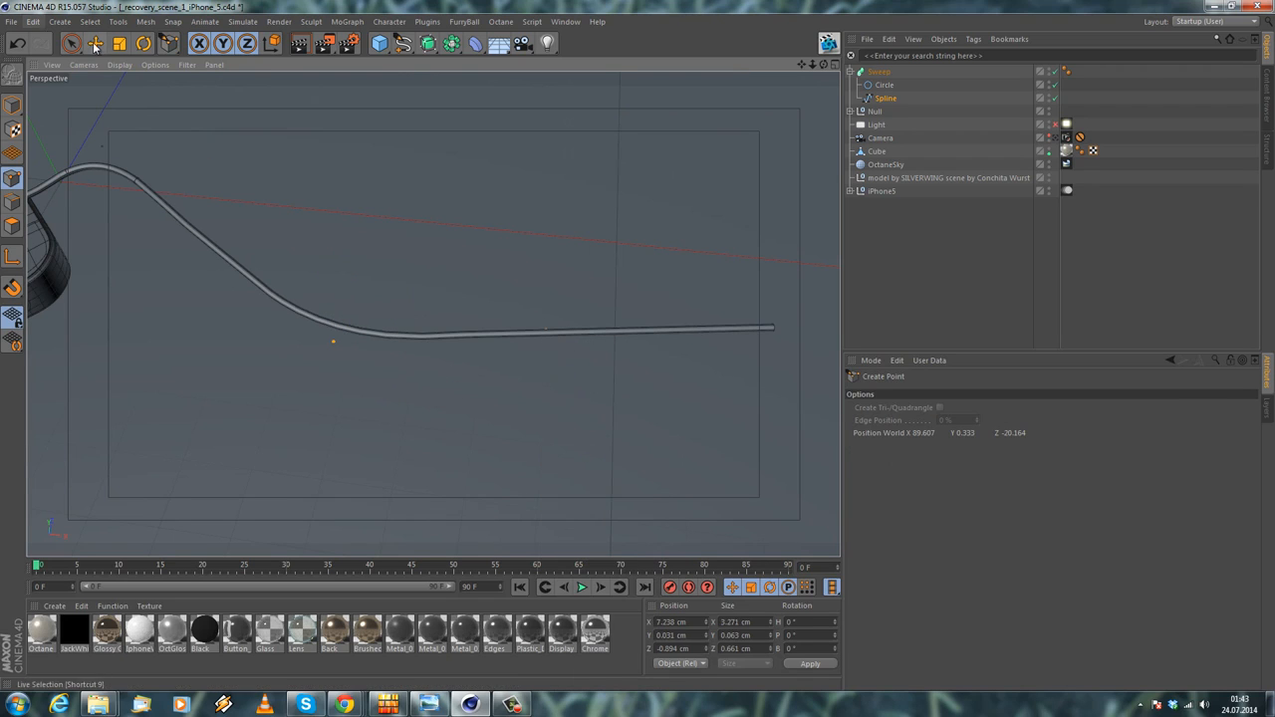
{"action": "left_click", "coordinate": [92, 45]}
{"action": "left_click", "coordinate": [536, 331]}
{"action": "left_click_drag", "start_coordinate": [558, 249], "coordinate": [561, 174]}
Set the cable spline's adaptive interpolation angle to 3° for a smoother curve
{"action": "left_click", "coordinate": [887, 99]}
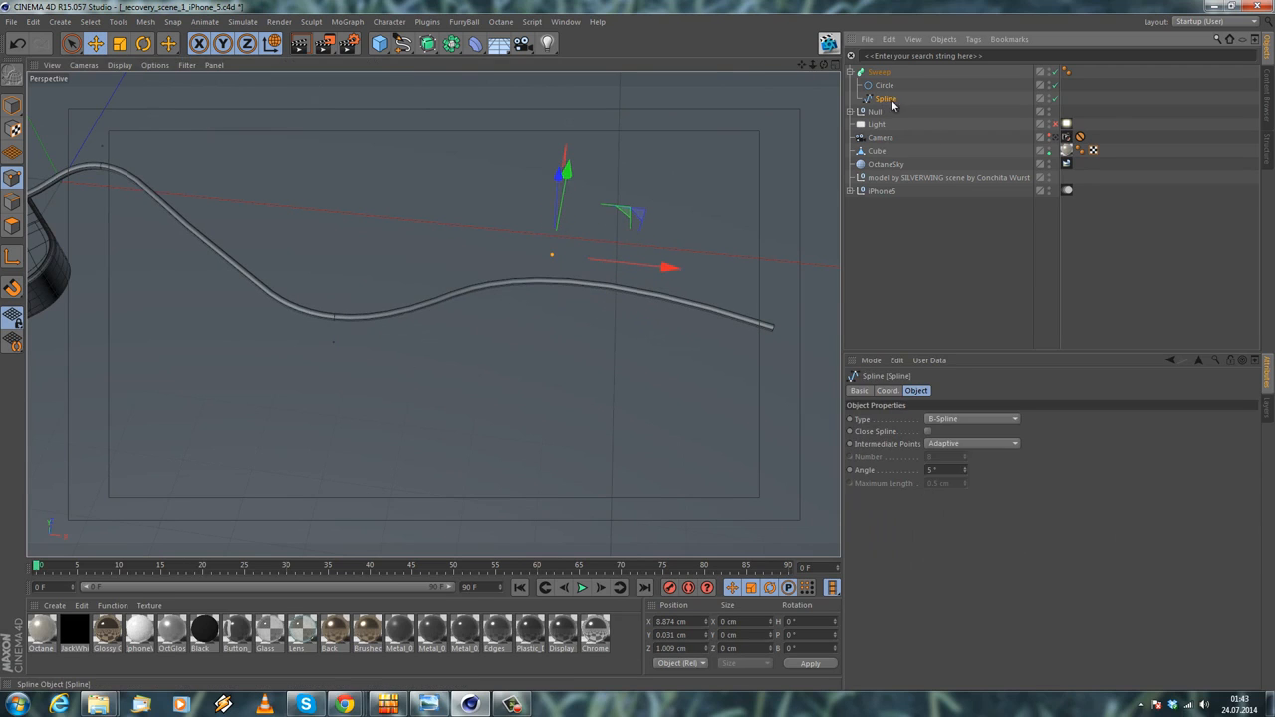
{"action": "left_click", "coordinate": [965, 474]}
{"action": "left_click", "coordinate": [965, 474]}
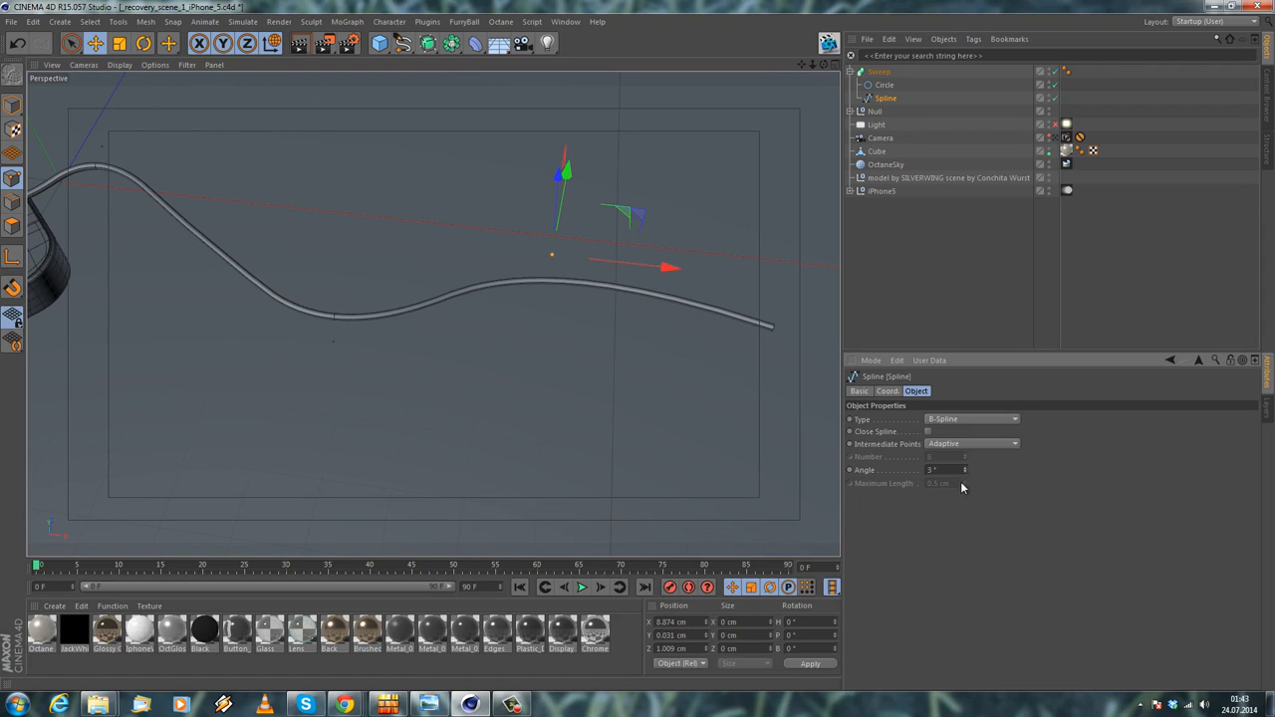
Try a coarse interpolation angle of 42° on the cable spline and return it to 3°
{"action": "middle_click_drag", "start_coordinate": [70, 237], "coordinate": [203, 260], "text": "alt"}
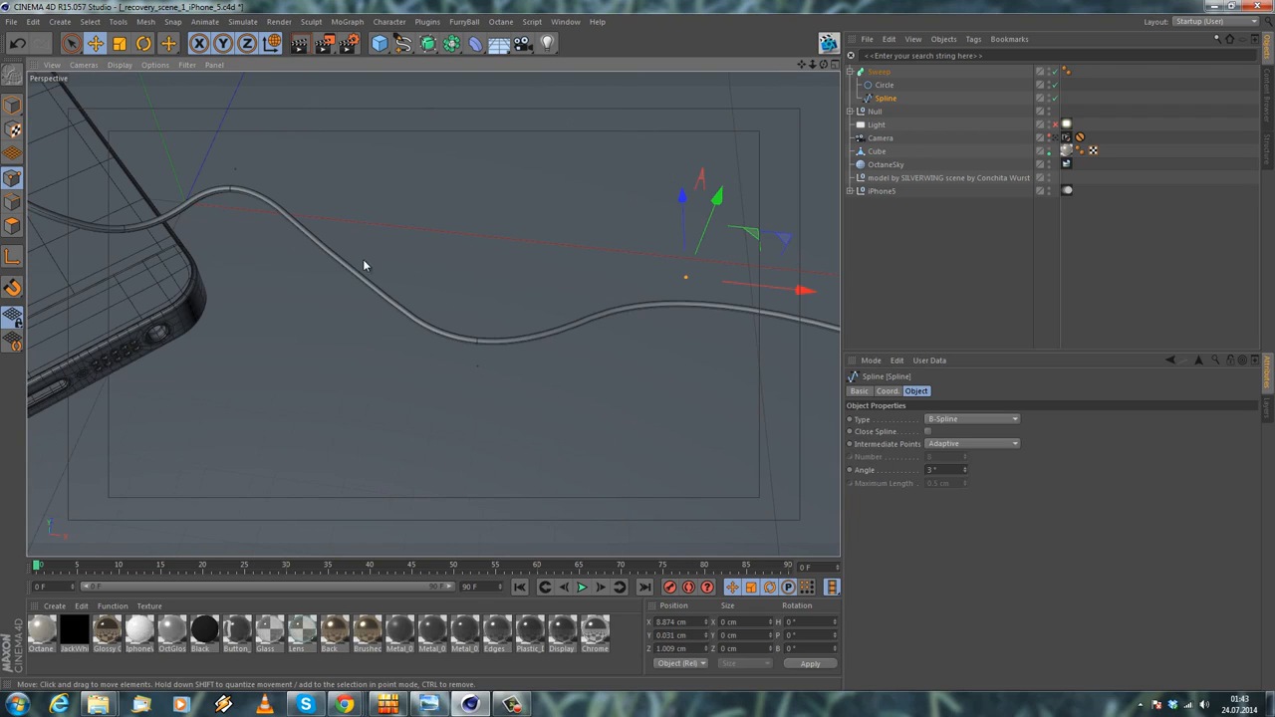
{"action": "middle_click_drag", "start_coordinate": [407, 335], "coordinate": [372, 322], "text": "alt"}
{"action": "left_click_drag", "start_coordinate": [965, 474], "coordinate": [962, 470]}
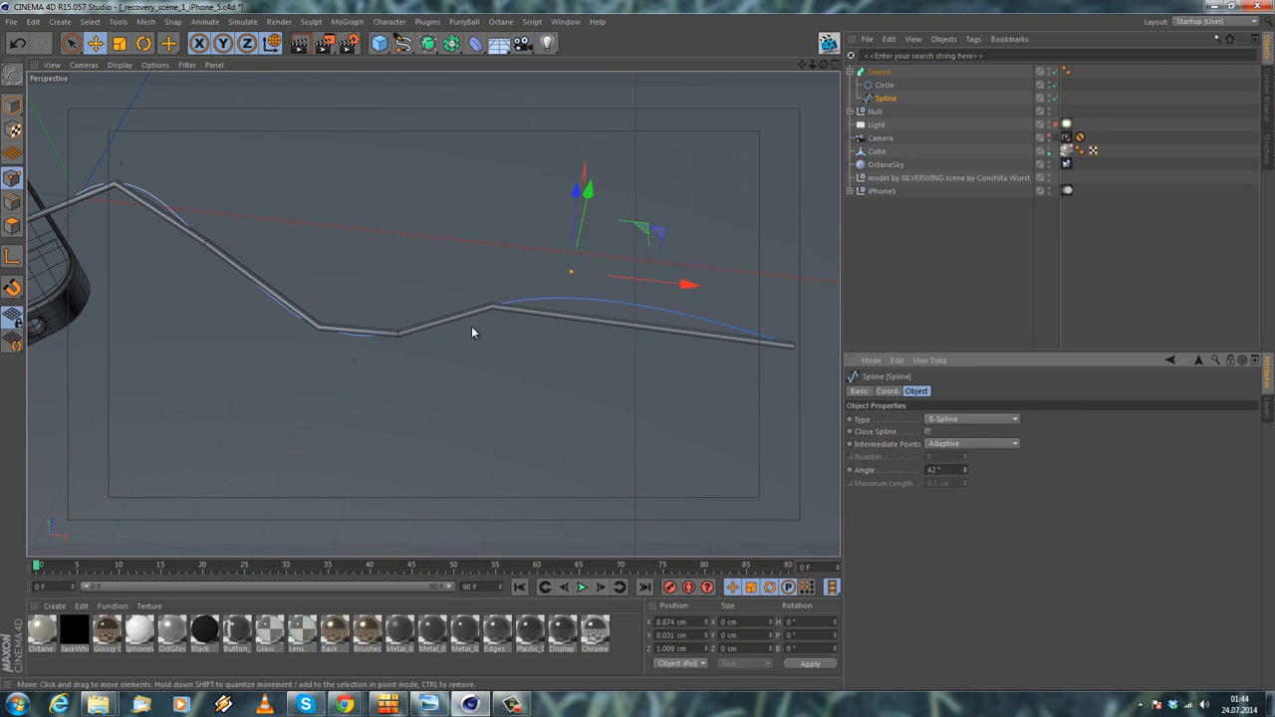
{"action": "left_click_drag", "start_coordinate": [965, 474], "coordinate": [965, 474]}
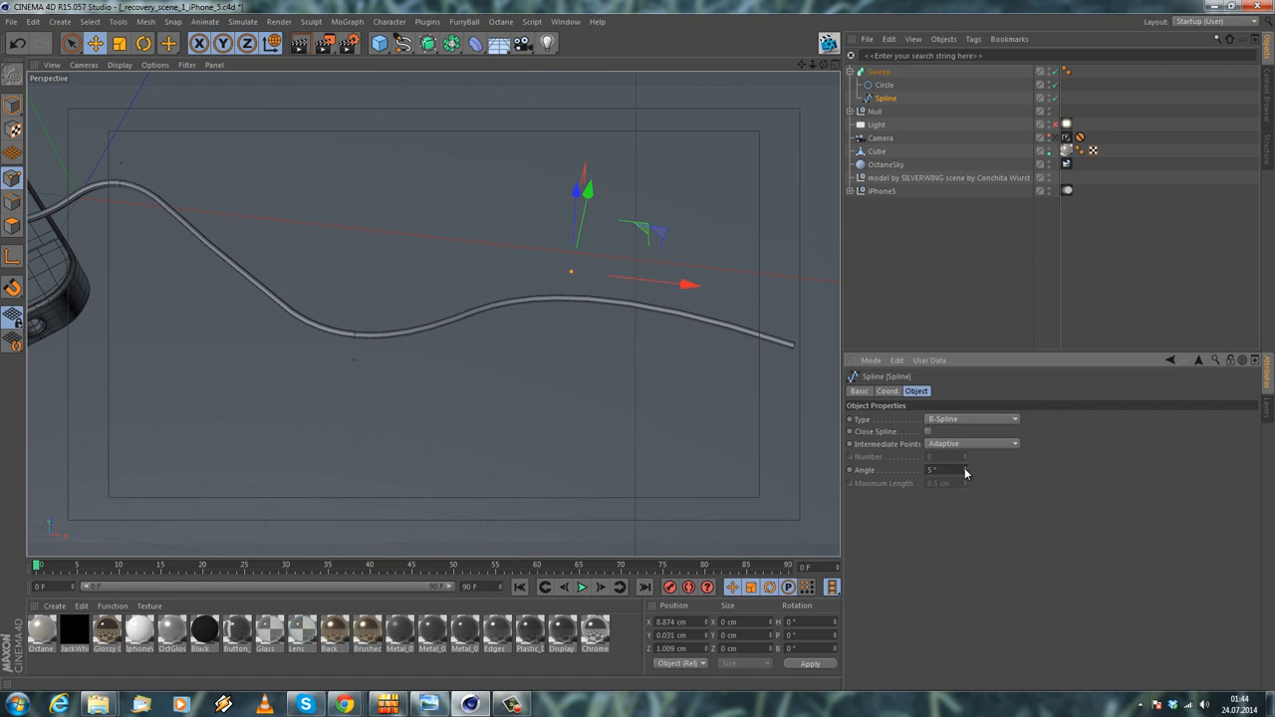
{"action": "middle_click_drag", "start_coordinate": [81, 296], "coordinate": [434, 311], "text": "alt"}
{"action": "right_click_drag", "start_coordinate": [458, 245], "coordinate": [224, 286], "text": "alt"}
{"action": "left_click_drag", "start_coordinate": [227, 287], "coordinate": [164, 324], "text": "alt"}
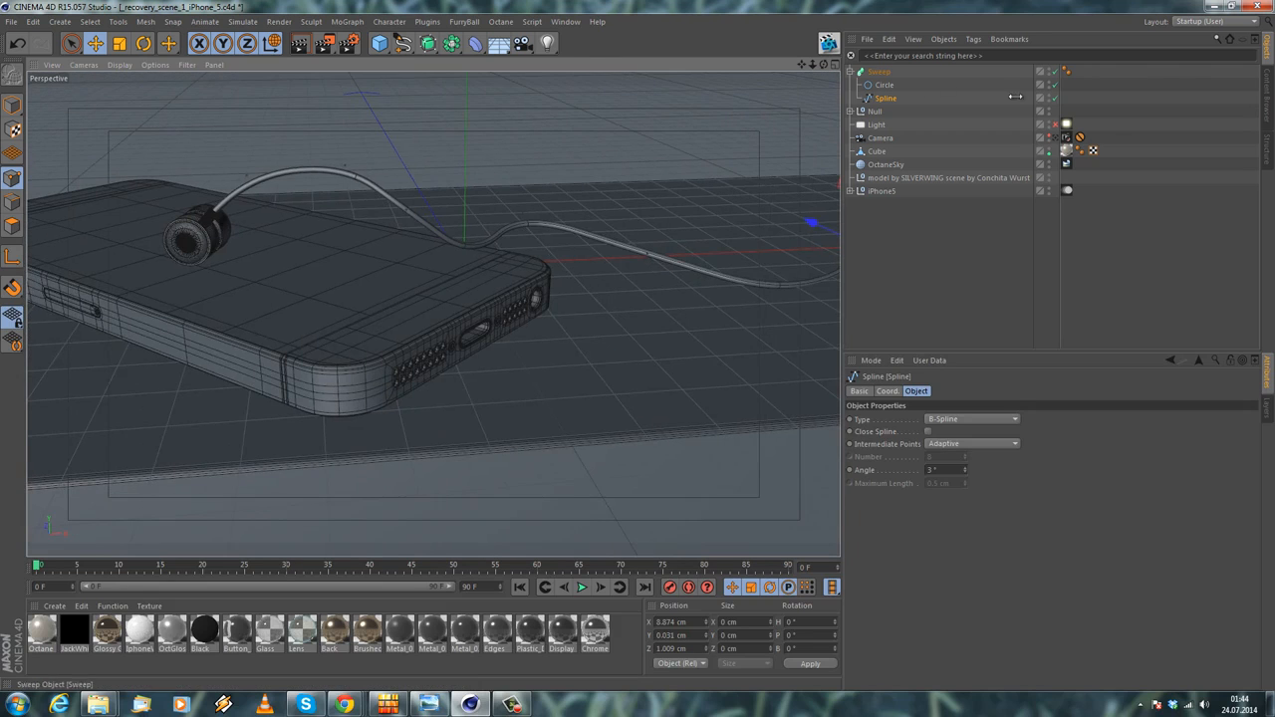
Check the earphone and cable through the scene camera and return to the free perspective view
{"action": "left_click", "coordinate": [1056, 138]}
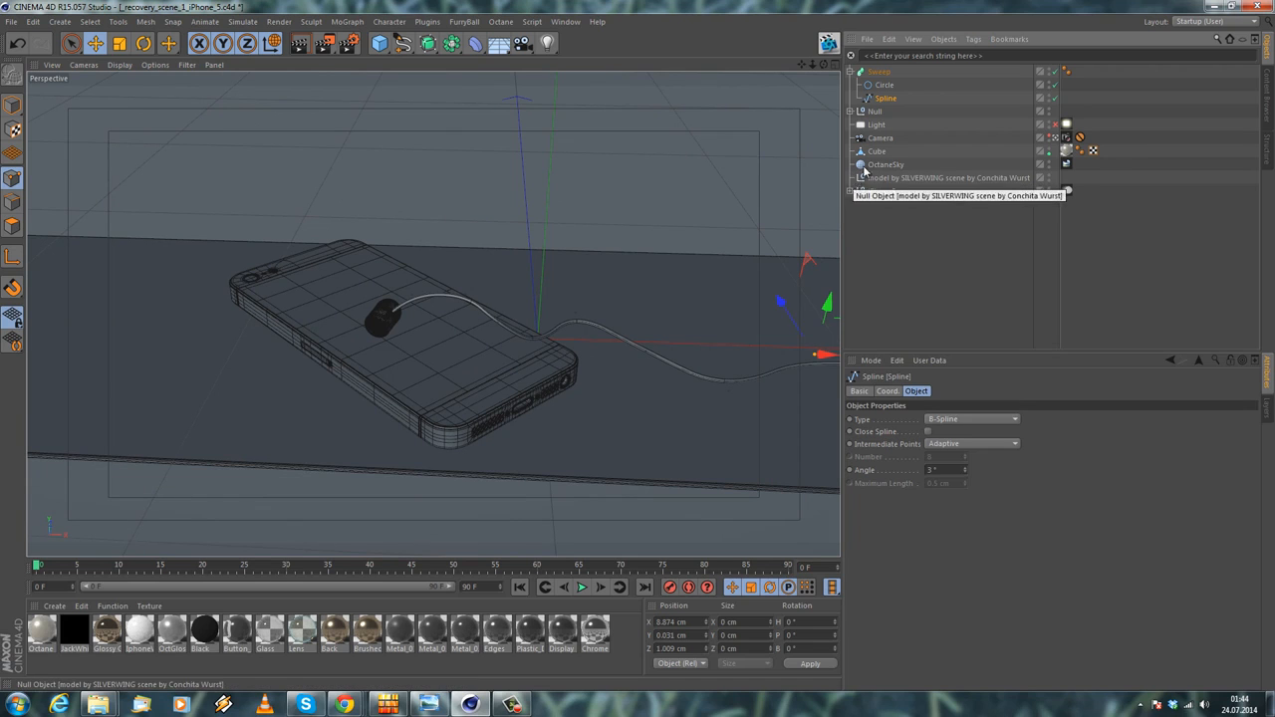
{"action": "left_click", "coordinate": [1056, 138]}
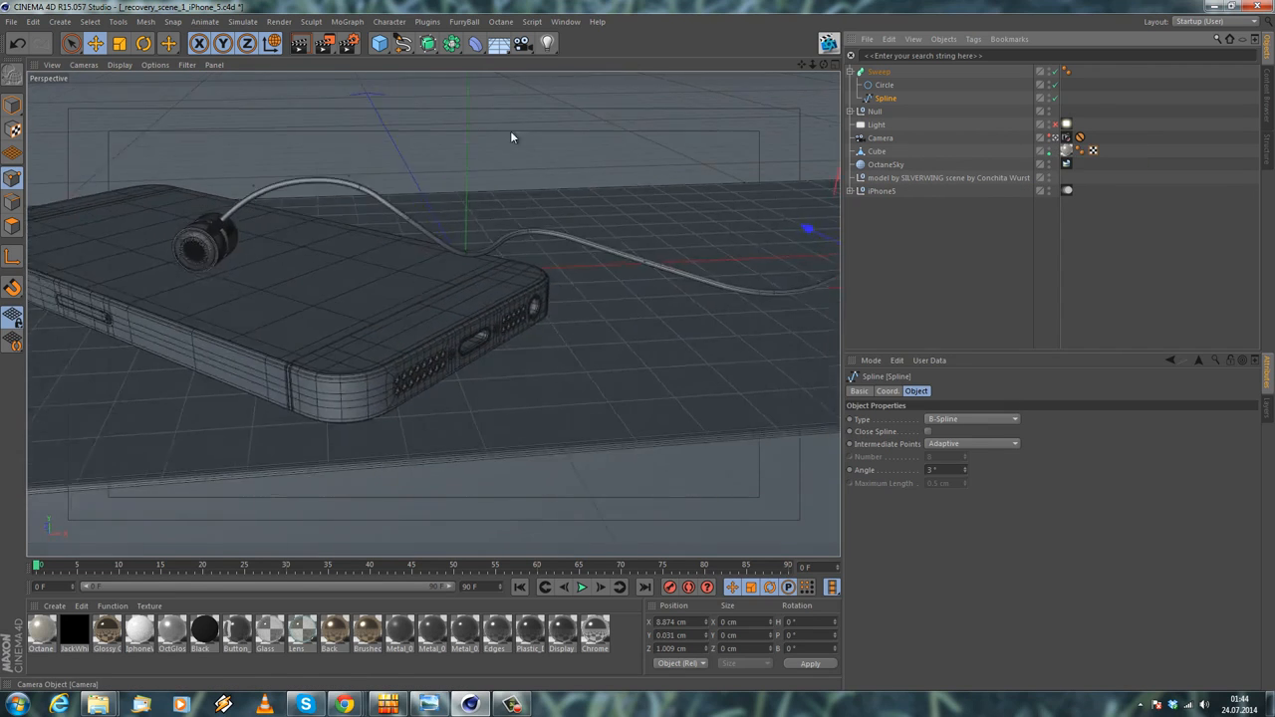
{"action": "scroll", "coordinate": [234, 231], "scroll_direction": "up", "scroll_amount": 3}
{"action": "left_click_drag", "start_coordinate": [231, 229], "coordinate": [262, 257], "text": "alt"}
{"action": "scroll", "coordinate": [267, 265], "scroll_direction": "down", "scroll_amount": 3}
{"action": "scroll", "coordinate": [268, 266], "scroll_direction": "down", "scroll_amount": 1}
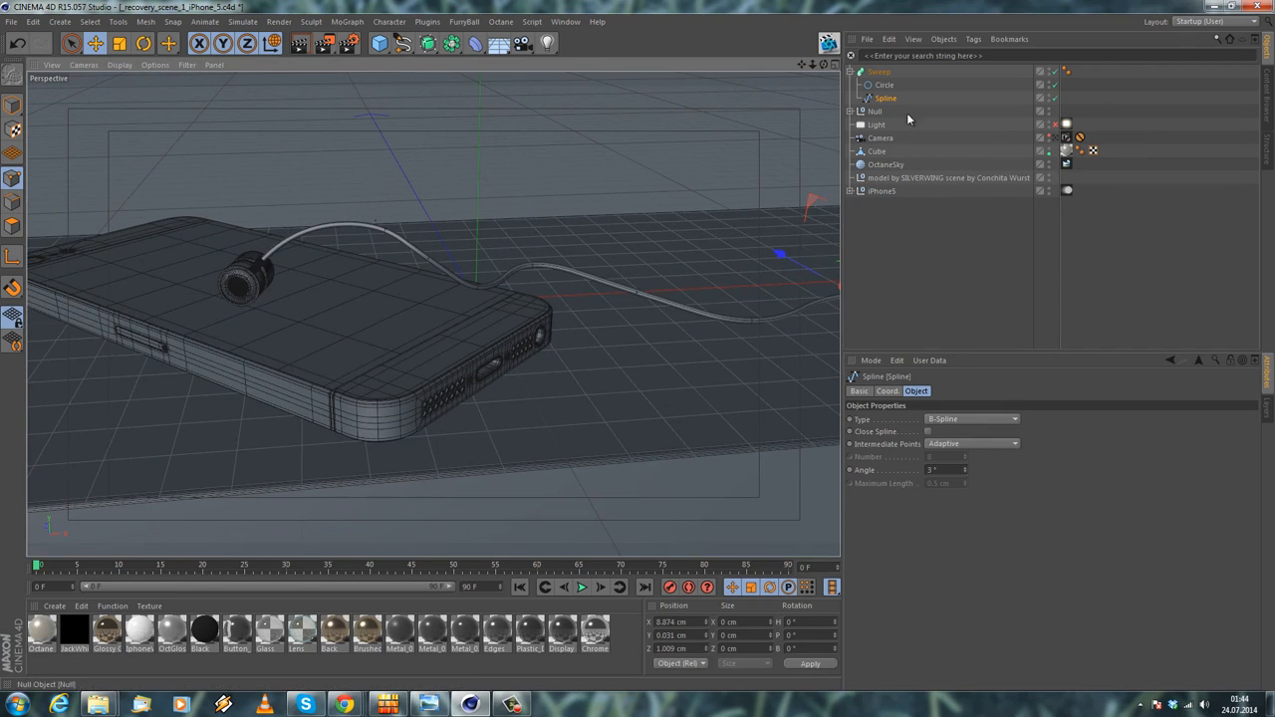
Duplicate the earphone group and move the copy along X beside the original on the phone
{"action": "left_click", "coordinate": [851, 73]}
{"action": "left_click", "coordinate": [854, 85]}
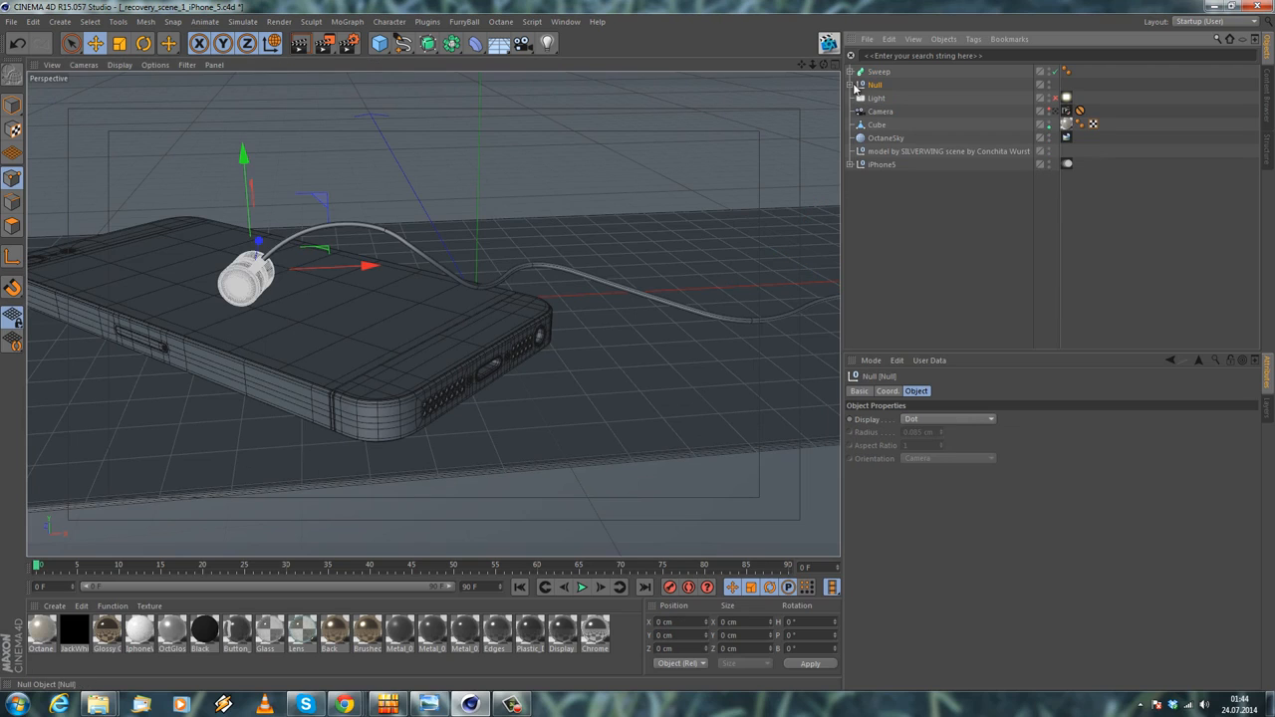
{"action": "left_click_drag", "start_coordinate": [873, 82], "coordinate": [873, 84], "text": "ctrl"}
{"action": "scroll", "coordinate": [275, 191], "scroll_direction": "up", "scroll_amount": 2}
{"action": "left_click_drag", "start_coordinate": [362, 282], "coordinate": [410, 294]}
{"action": "scroll", "coordinate": [287, 261], "scroll_direction": "up", "scroll_amount": 2}
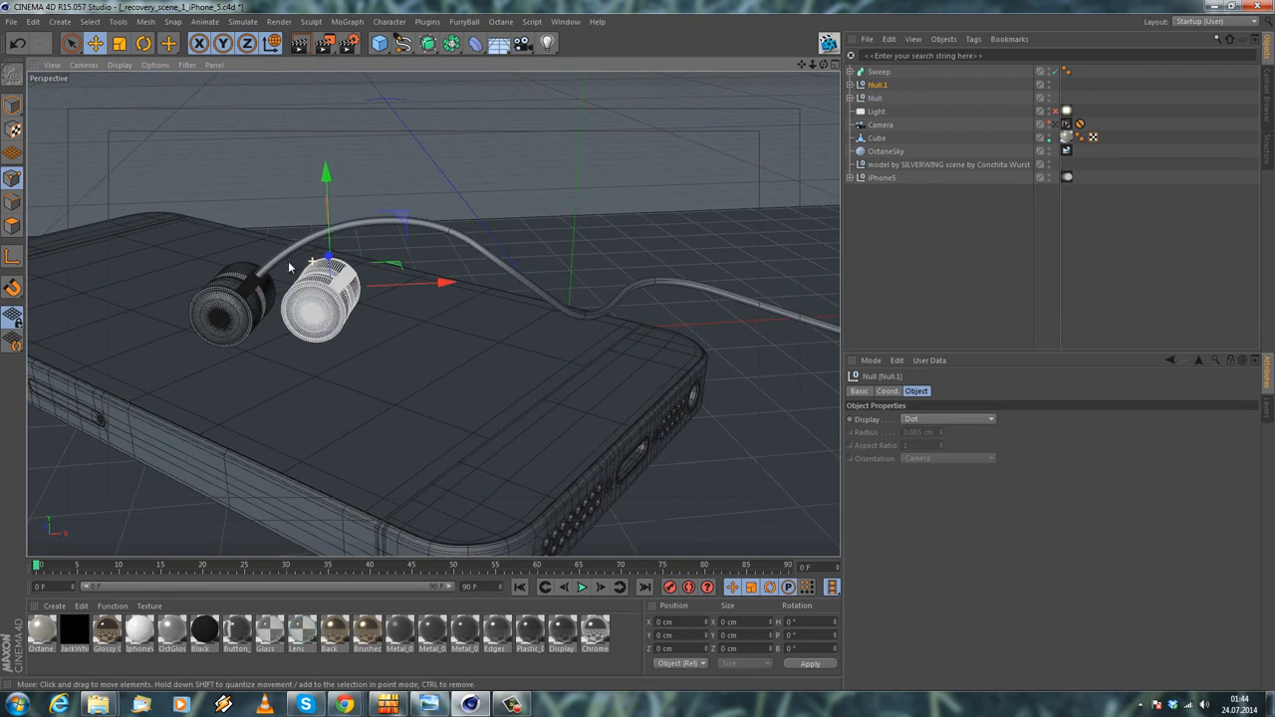
Try to rotate the copied earphone group's axis with axis modification enabled and undo the rotation
{"action": "left_click_drag", "start_coordinate": [270, 290], "coordinate": [149, 200], "text": "alt"}
{"action": "left_click", "coordinate": [144, 42]}
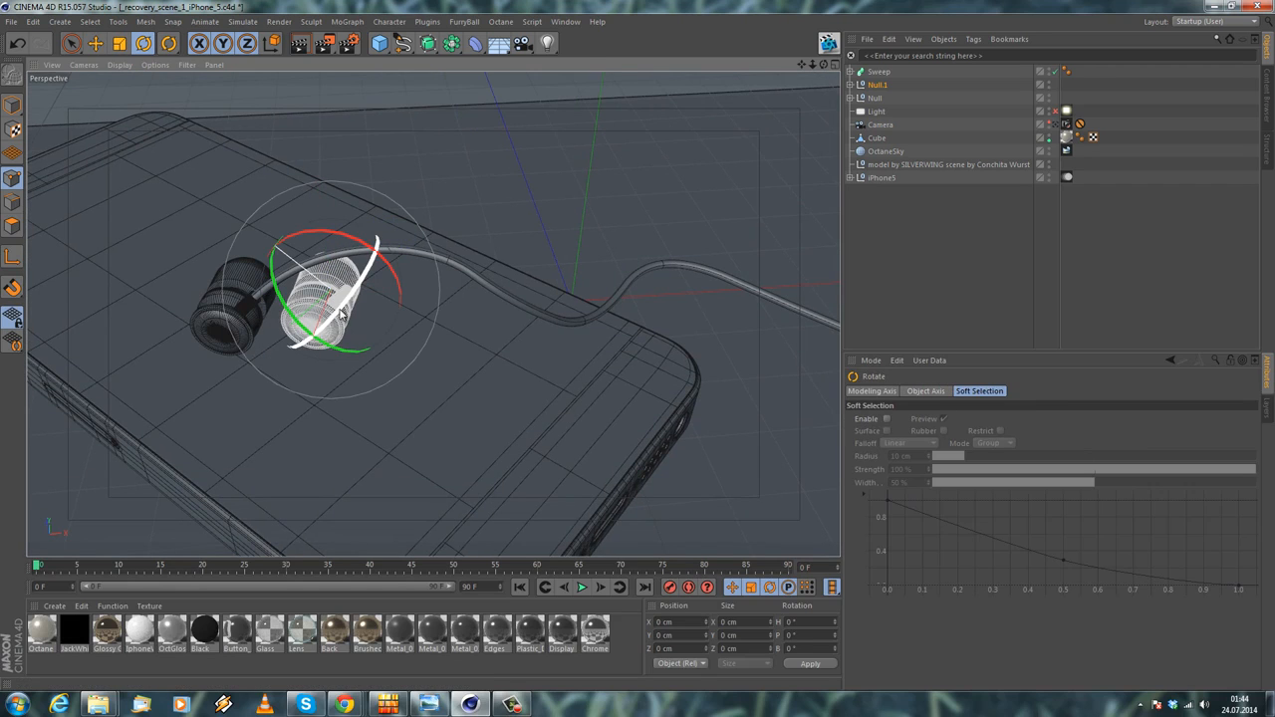
{"action": "left_click_drag", "start_coordinate": [336, 355], "coordinate": [311, 383], "text": "alt"}
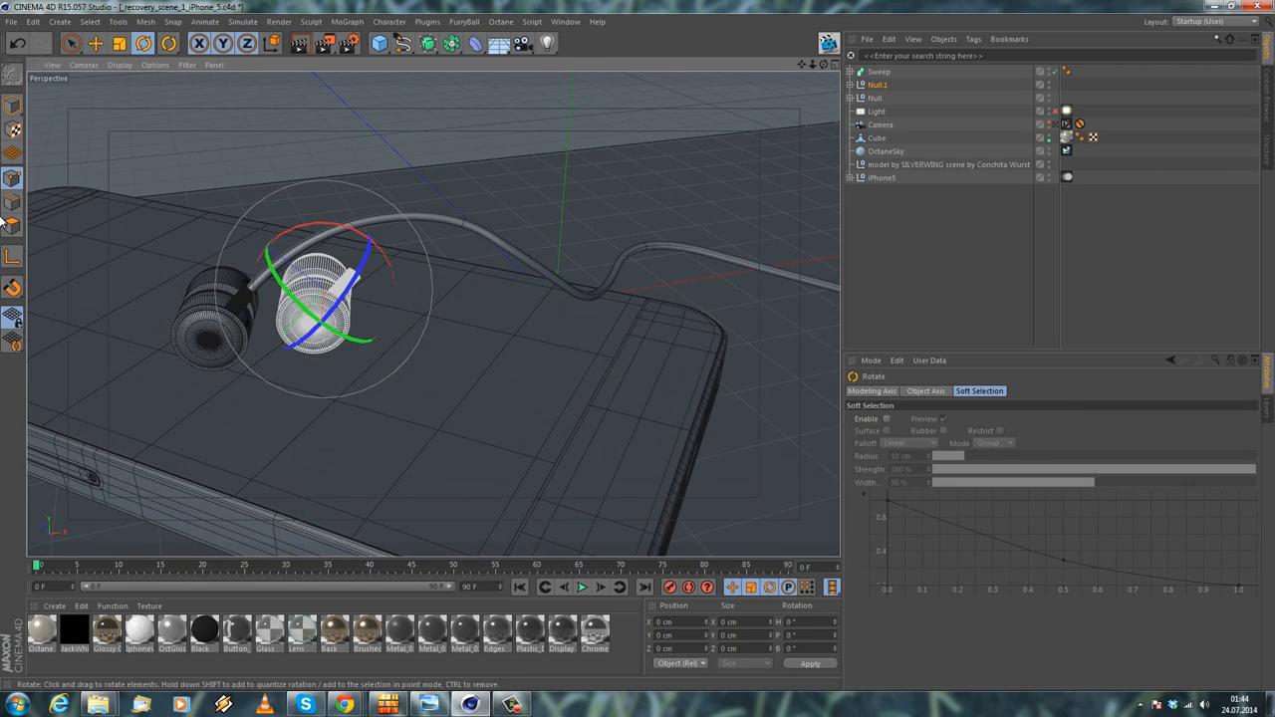
{"action": "left_click", "coordinate": [13, 259]}
{"action": "left_click_drag", "start_coordinate": [110, 239], "coordinate": [374, 237], "text": "alt"}
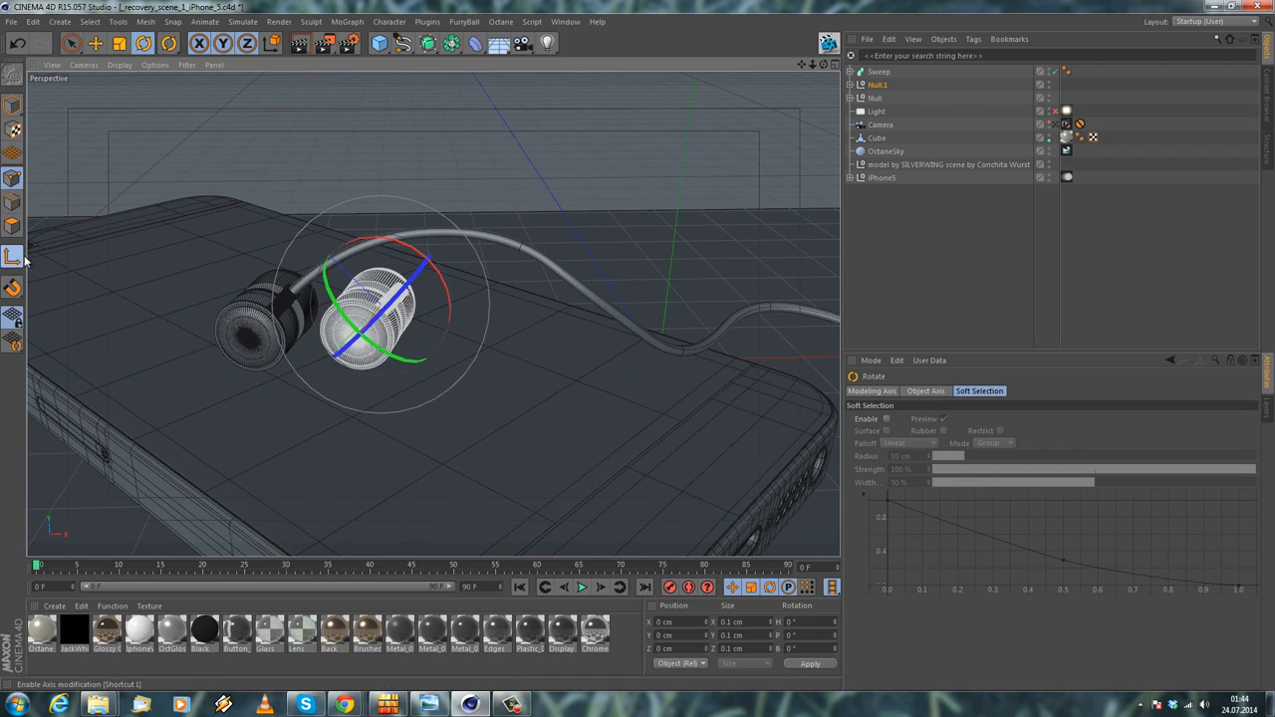
{"action": "left_click_drag", "start_coordinate": [385, 241], "coordinate": [355, 233]}
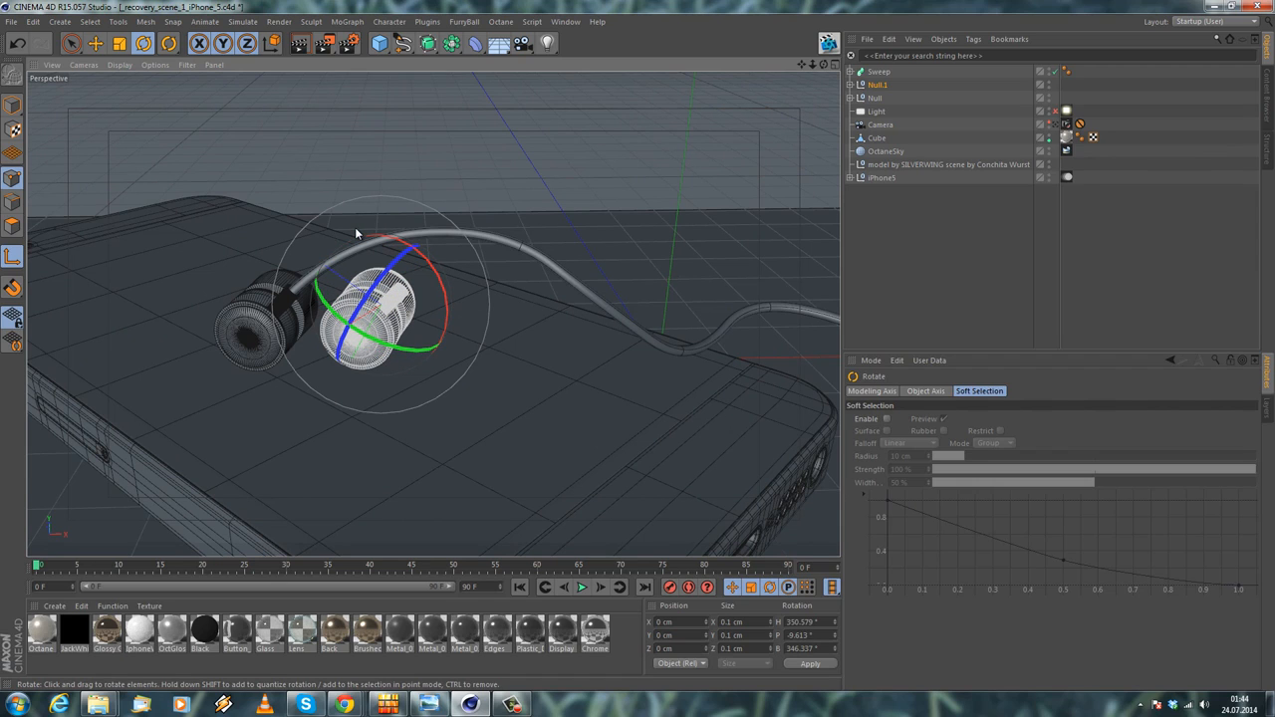
{"action": "left_click_drag", "start_coordinate": [354, 227], "coordinate": [318, 226]}
{"action": "key", "text": "ctrl+z"}
{"action": "left_click_drag", "start_coordinate": [482, 287], "coordinate": [384, 253], "text": "alt"}
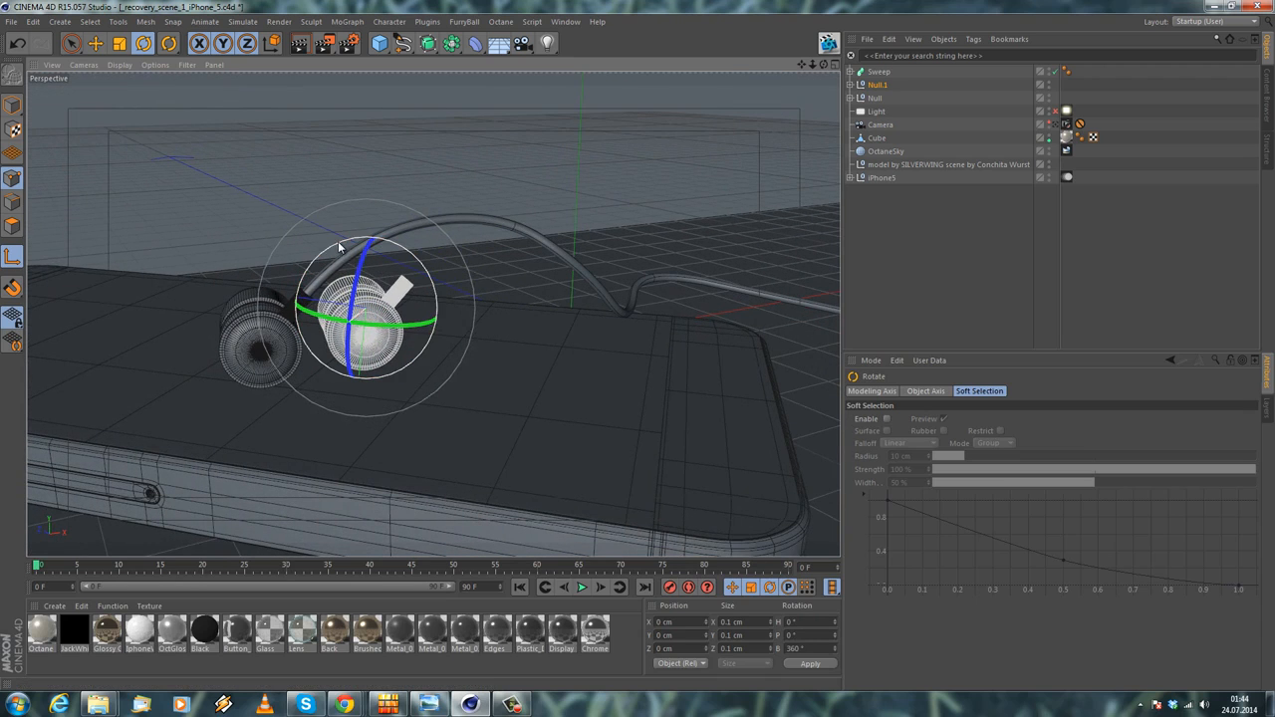
Roll the copied earphone so its stem points sideways toward the phone's end and shift it slightly into place
{"action": "left_click_drag", "start_coordinate": [270, 361], "coordinate": [363, 312], "text": "alt"}
{"action": "left_click_drag", "start_coordinate": [308, 342], "coordinate": [486, 409], "text": "alt"}
{"action": "left_click_drag", "start_coordinate": [320, 321], "coordinate": [312, 306]}
{"action": "left_click_drag", "start_coordinate": [360, 377], "coordinate": [222, 270], "text": "alt"}
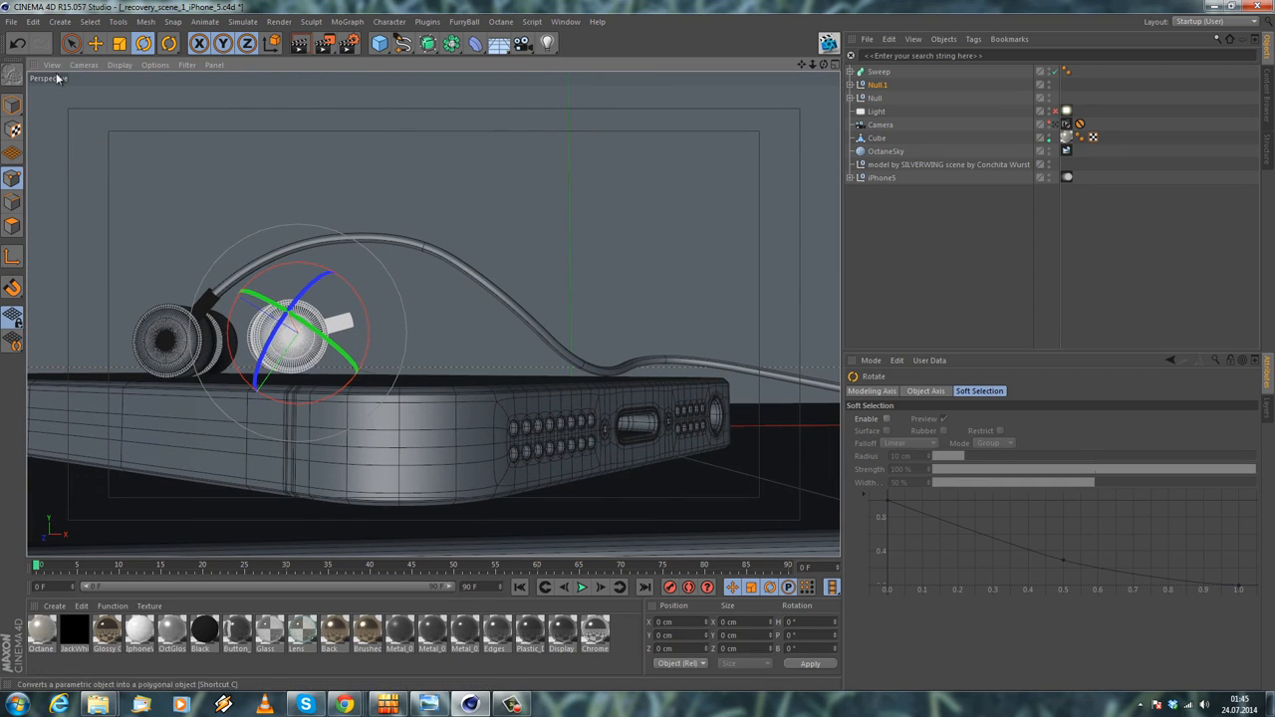
{"action": "left_click", "coordinate": [95, 42]}
{"action": "left_click_drag", "start_coordinate": [301, 258], "coordinate": [291, 256]}
{"action": "left_click_drag", "start_coordinate": [175, 181], "coordinate": [284, 332], "text": "alt"}
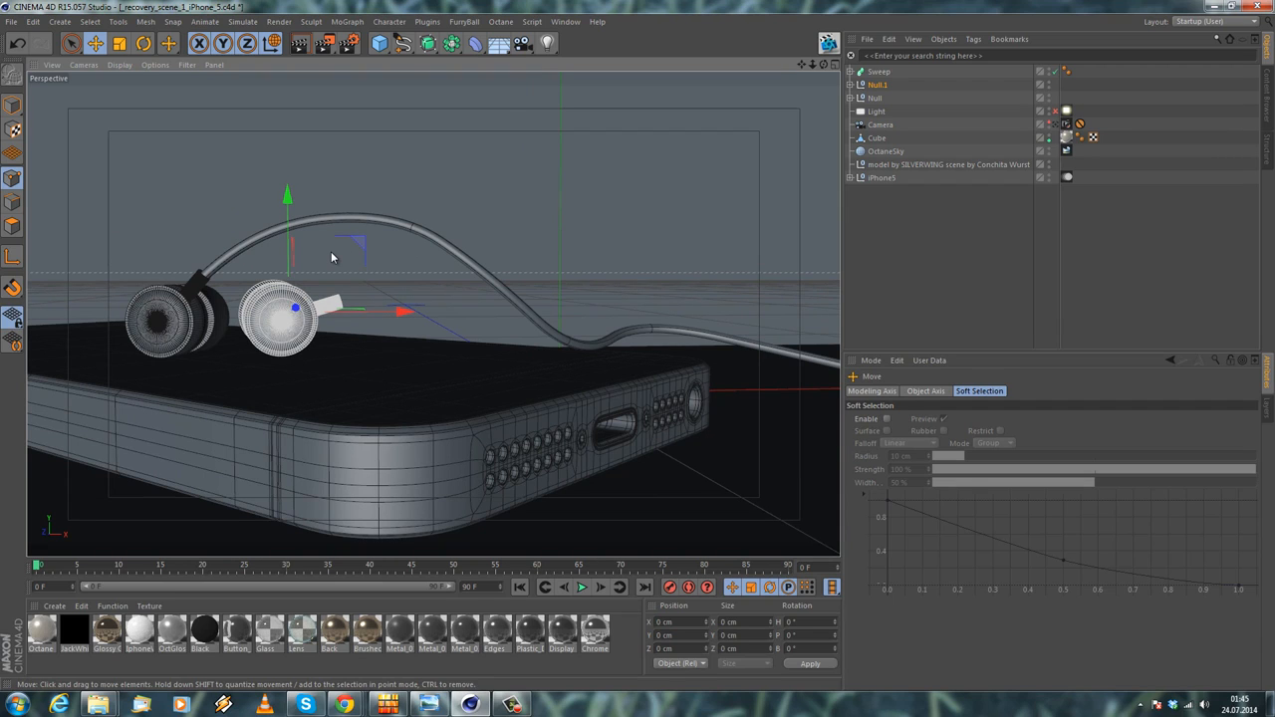
In the front view, draw a wavy B-spline from the second earphone's stem past the phone to about X 12.7 cm, Y 0.1 cm
{"action": "middle_click", "coordinate": [561, 428]}
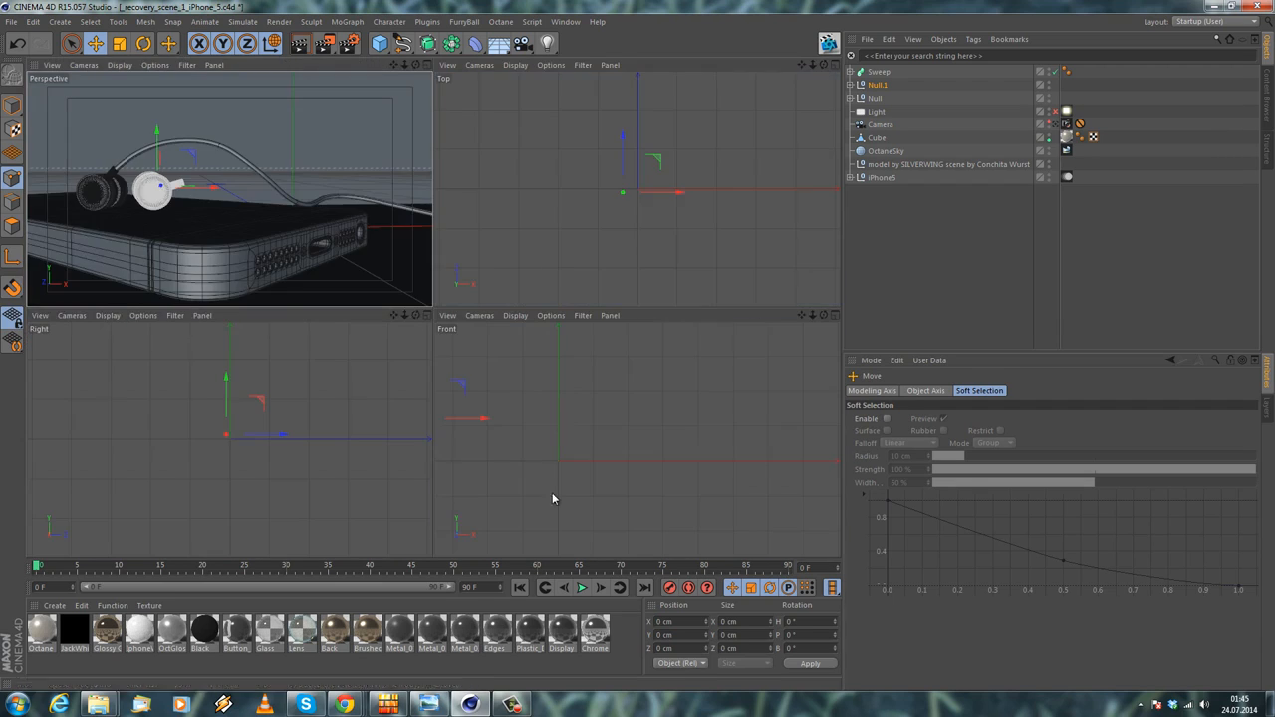
{"action": "middle_click", "coordinate": [617, 449]}
{"action": "middle_click_drag", "start_coordinate": [358, 213], "coordinate": [349, 390], "text": "alt"}
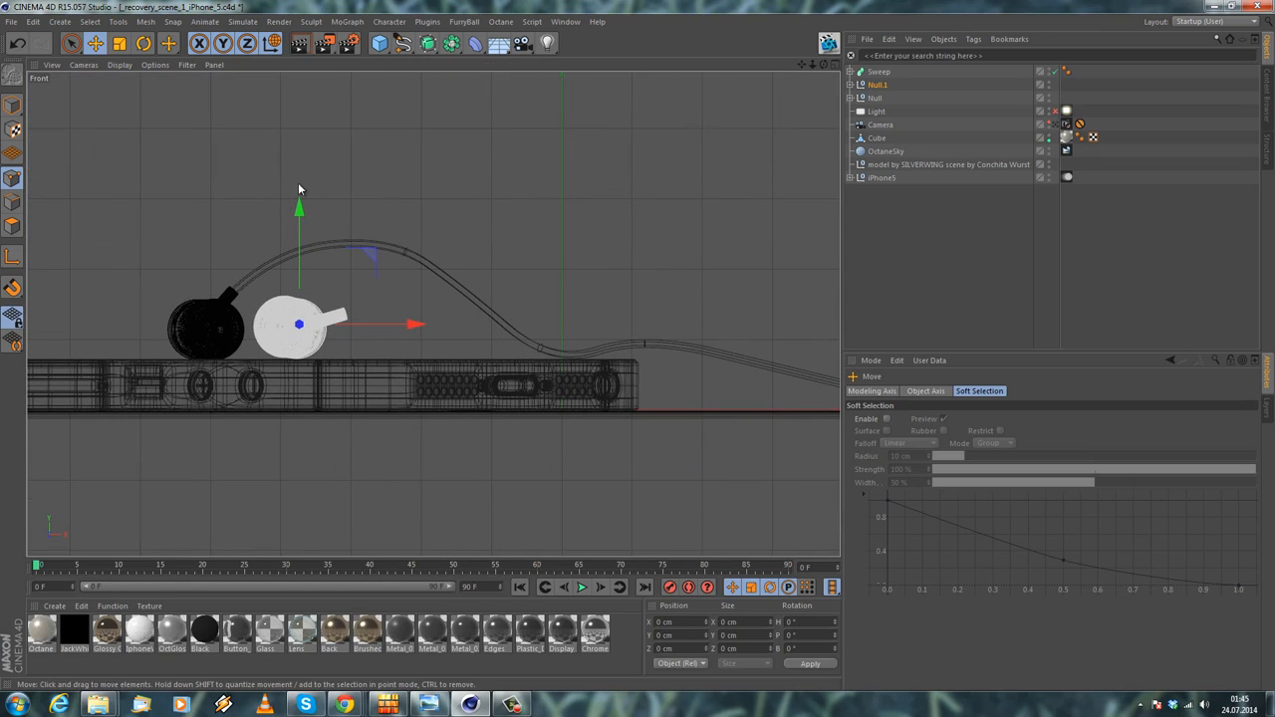
{"action": "left_click_drag", "start_coordinate": [399, 50], "coordinate": [456, 105]}
{"action": "scroll", "coordinate": [354, 313], "scroll_direction": "up", "scroll_amount": 3}
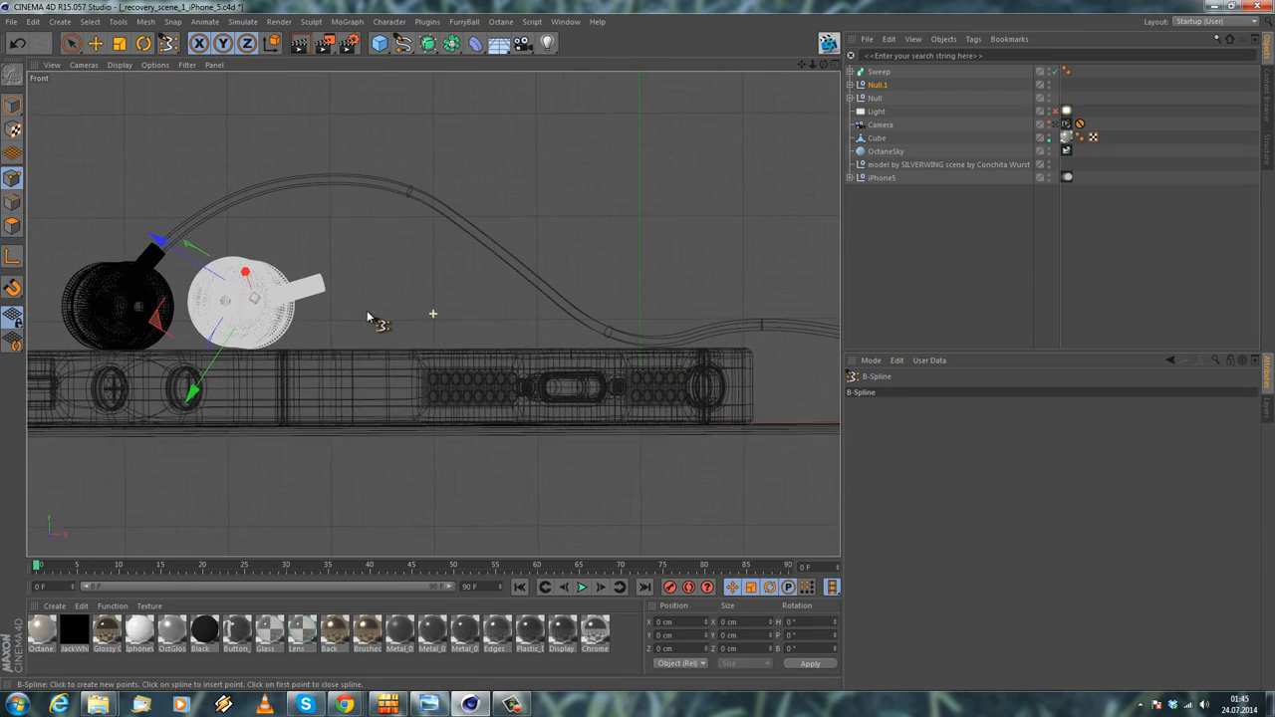
{"action": "scroll", "coordinate": [369, 313], "scroll_direction": "down", "scroll_amount": 3}
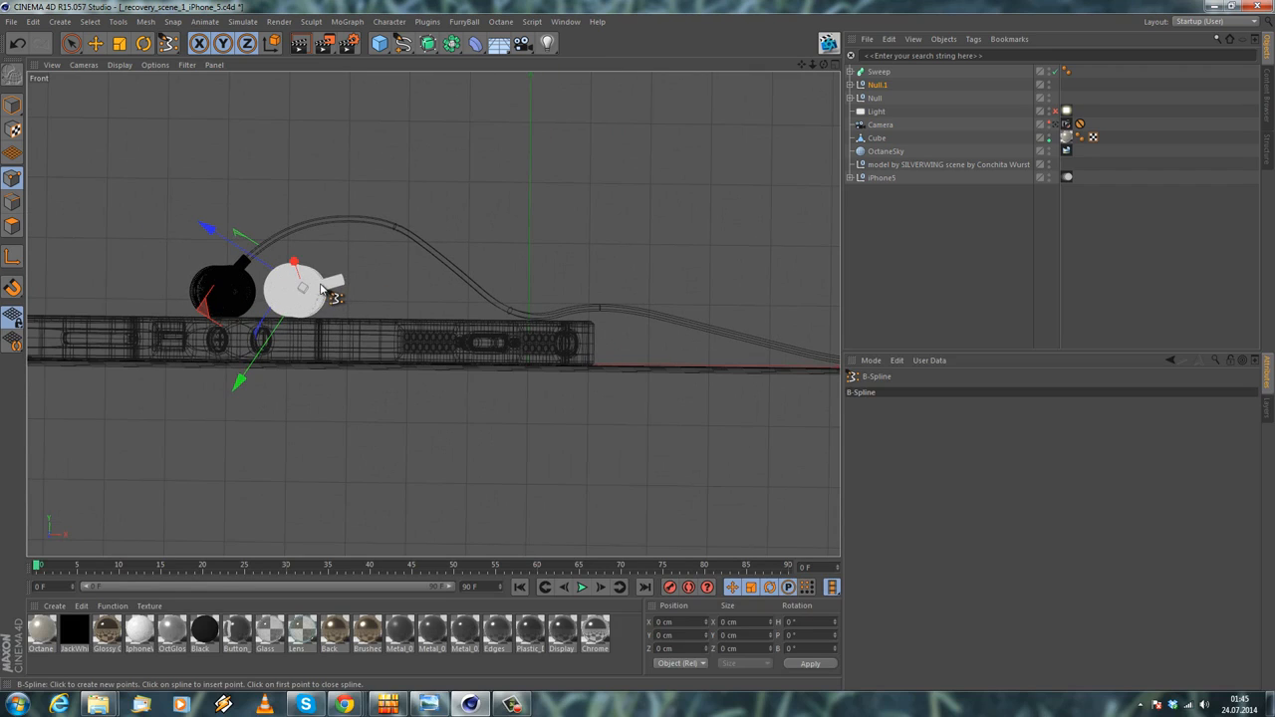
{"action": "left_click", "coordinate": [321, 288]}
{"action": "left_click", "coordinate": [372, 271]}
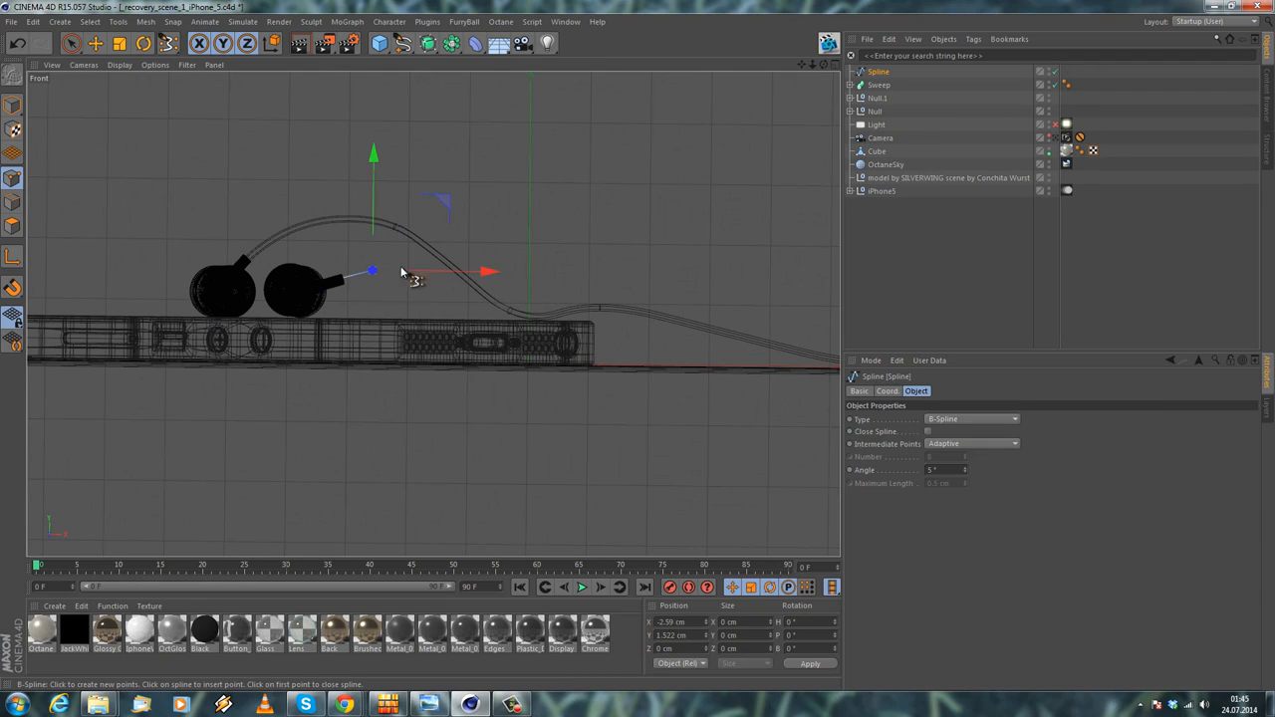
{"action": "left_click", "coordinate": [476, 300]}
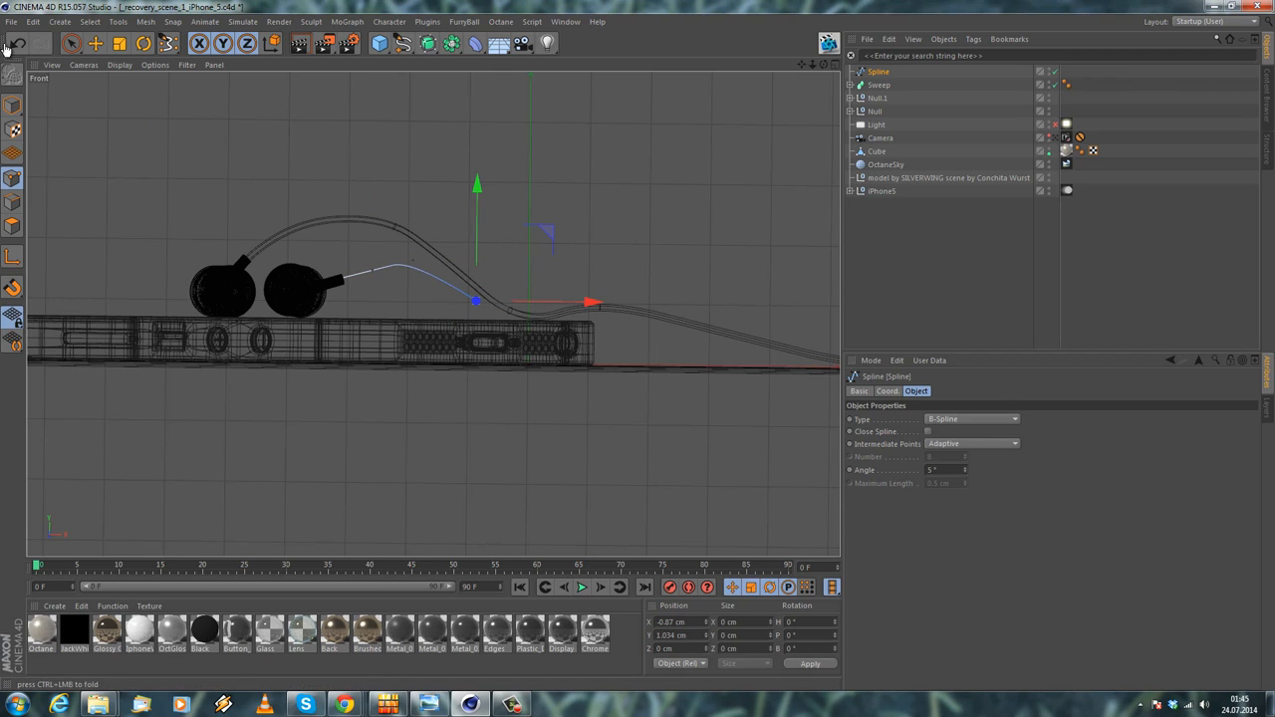
{"action": "left_click", "coordinate": [456, 288]}
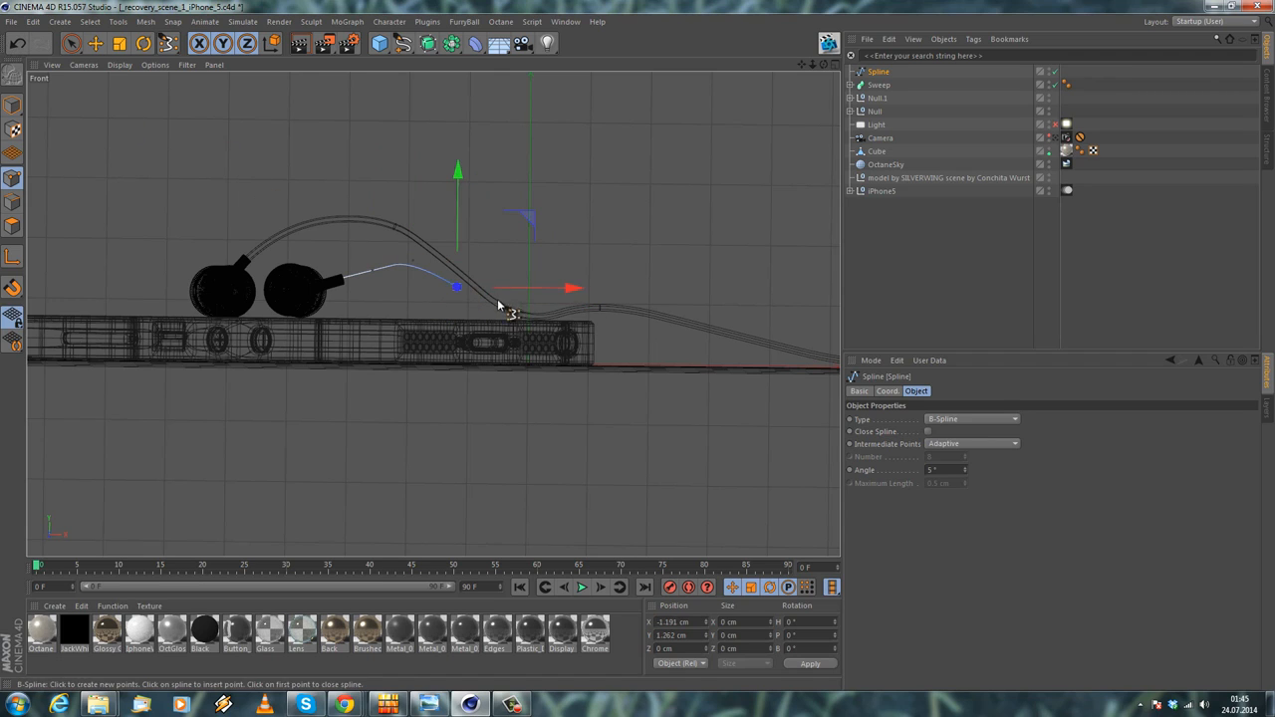
{"action": "middle_click_drag", "start_coordinate": [602, 312], "coordinate": [485, 328]}
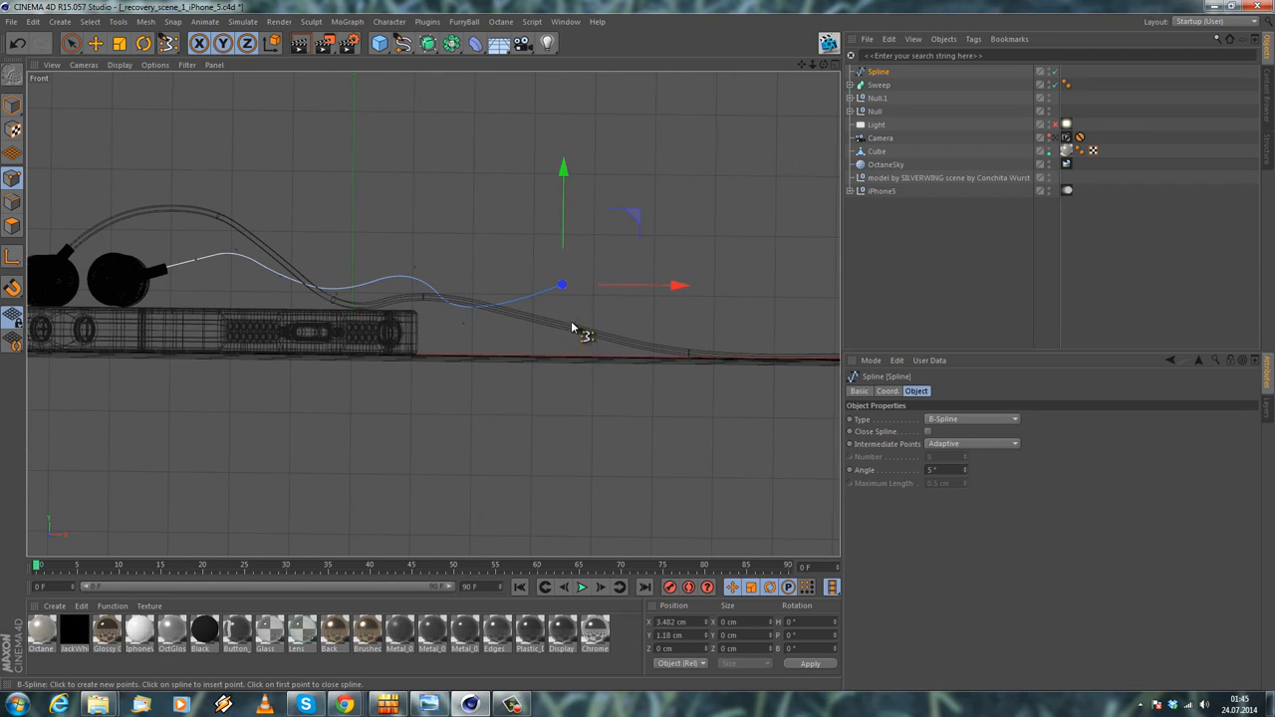
{"action": "middle_click_drag", "start_coordinate": [671, 344], "coordinate": [568, 320]}
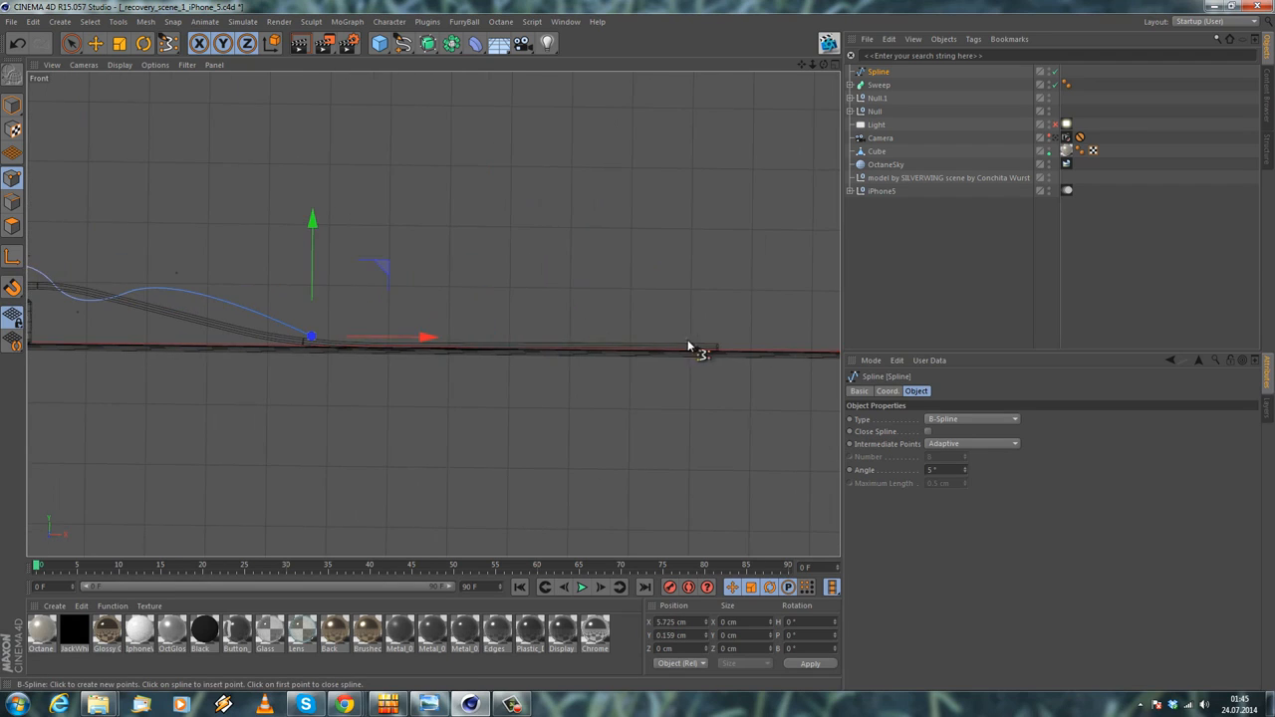
Move the whole new spline to about Z -1.3 cm so it starts at the second earphone's stem
{"action": "middle_click", "coordinate": [379, 275]}
{"action": "middle_click", "coordinate": [236, 215]}
{"action": "left_click_drag", "start_coordinate": [353, 390], "coordinate": [2, 28], "text": "alt"}
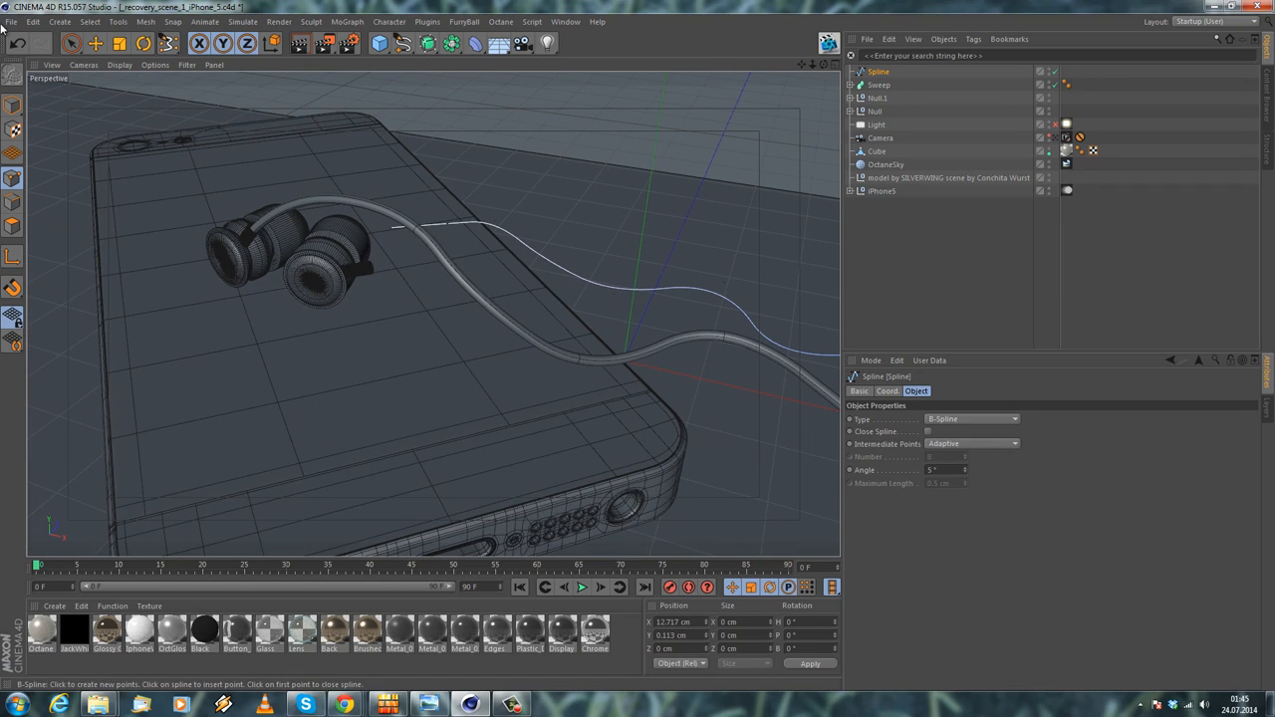
{"action": "left_click", "coordinate": [95, 44]}
{"action": "left_click_drag", "start_coordinate": [232, 104], "coordinate": [229, 141], "text": "alt"}
{"action": "left_click", "coordinate": [6, 106]}
{"action": "left_click_drag", "start_coordinate": [456, 250], "coordinate": [598, 334], "text": "alt"}
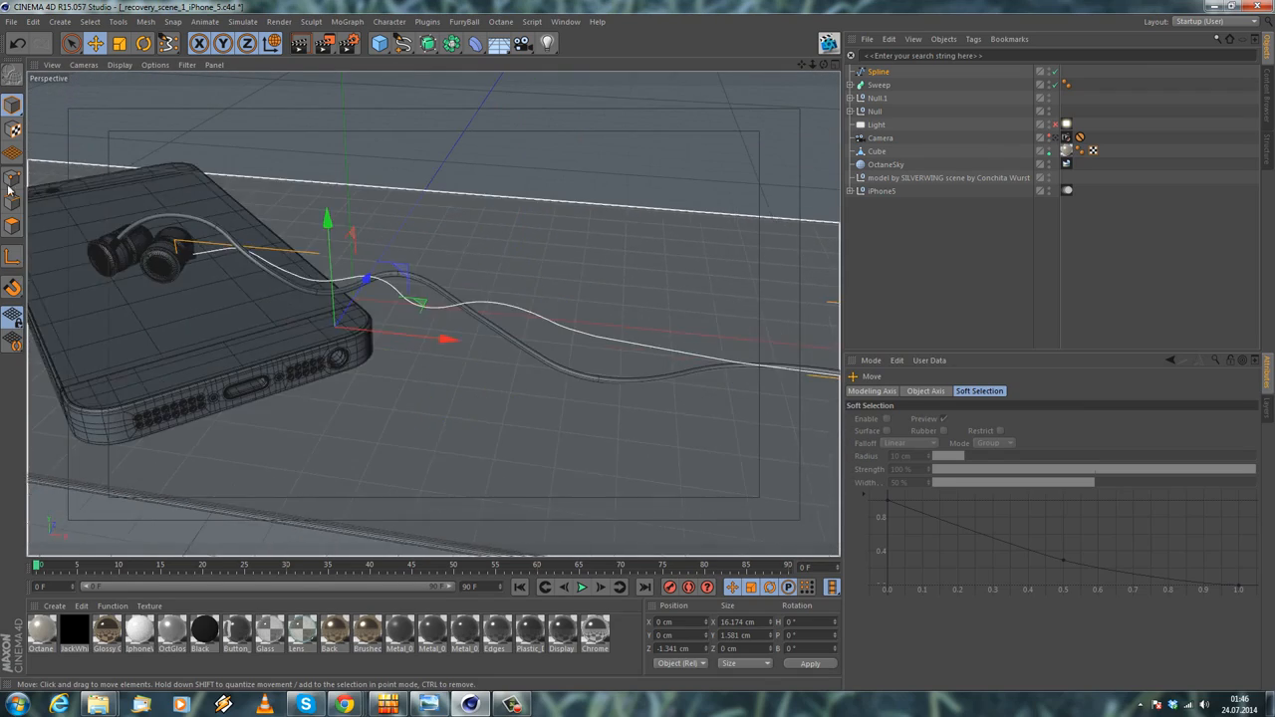
Shift two points of the second cable's spline beyond the phone sideways along Z, bending it across the first cable
{"action": "scroll", "coordinate": [584, 341], "scroll_direction": "up", "scroll_amount": 5}
{"action": "left_click_drag", "start_coordinate": [559, 433], "coordinate": [621, 359], "text": "alt"}
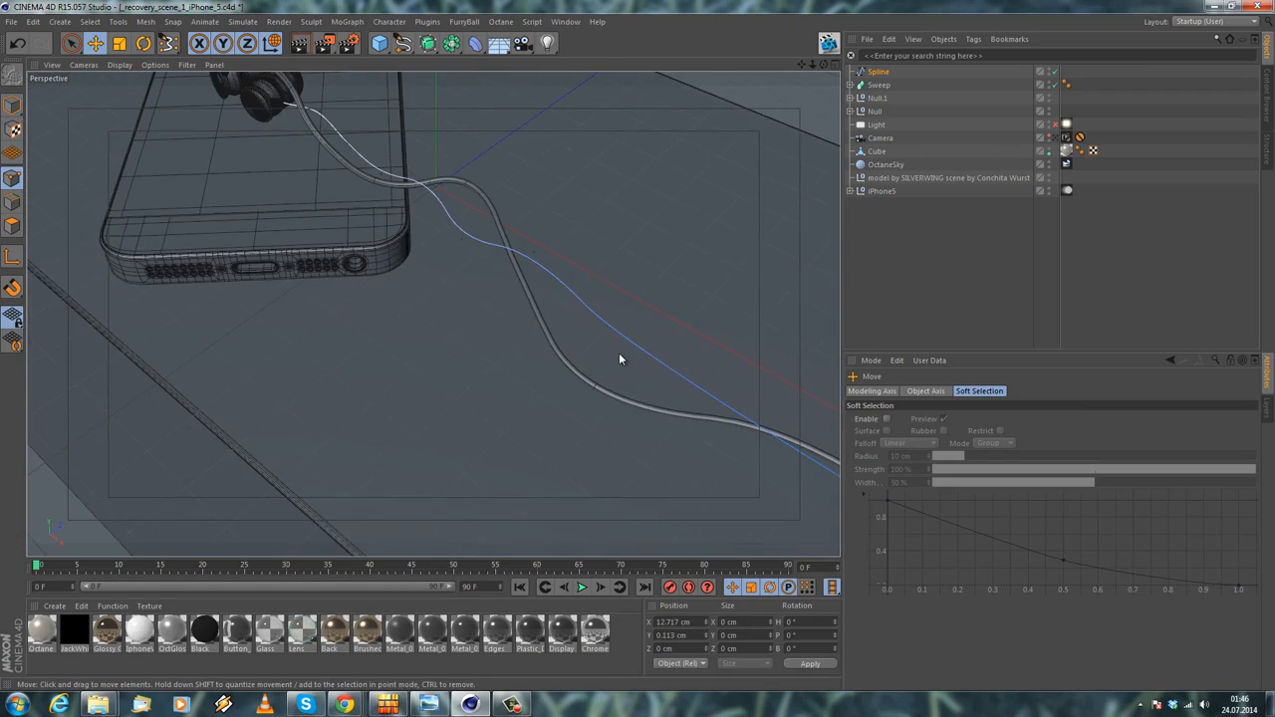
{"action": "left_click", "coordinate": [630, 355]}
{"action": "left_click_drag", "start_coordinate": [673, 323], "coordinate": [603, 377]}
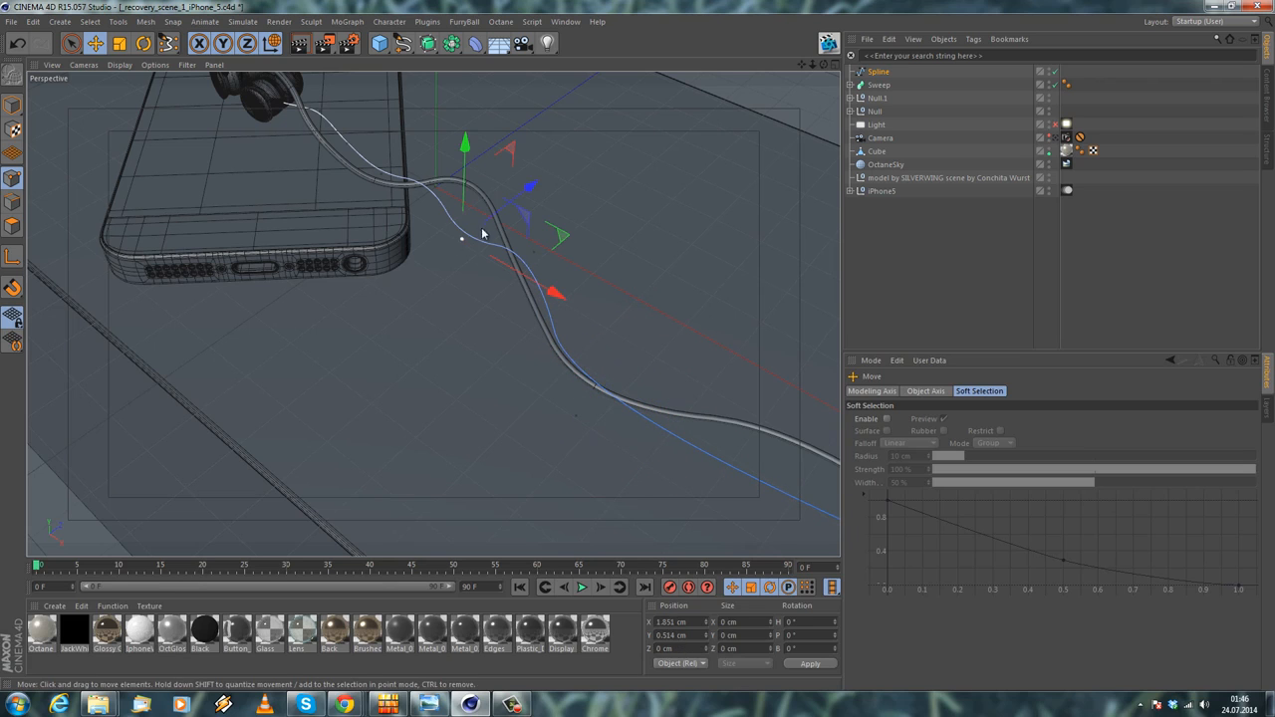
{"action": "mouse_move", "coordinate": [486, 220]}
{"action": "left_mouse_down"}
{"action": "mouse_move", "coordinate": [460, 245]}
{"action": "mouse_move", "coordinate": [465, 233]}
{"action": "left_mouse_up"}
Move the second spline's point near the phone's edge sideways to about Z 0.5 cm
{"action": "left_click_drag", "start_coordinate": [391, 179], "coordinate": [446, 161], "text": "alt"}
{"action": "left_click", "coordinate": [387, 181]}
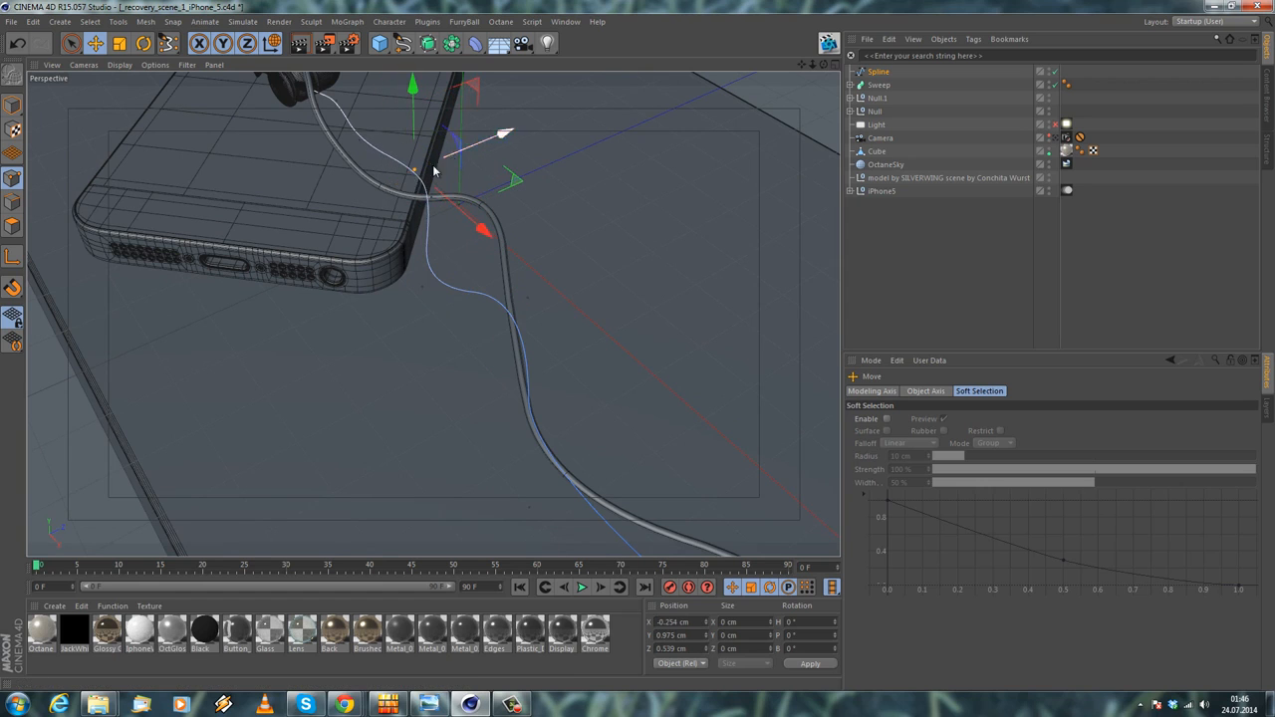
{"action": "scroll", "coordinate": [438, 162], "scroll_direction": "down", "scroll_amount": 2}
{"action": "left_click_drag", "start_coordinate": [333, 233], "coordinate": [982, 11], "text": "alt"}
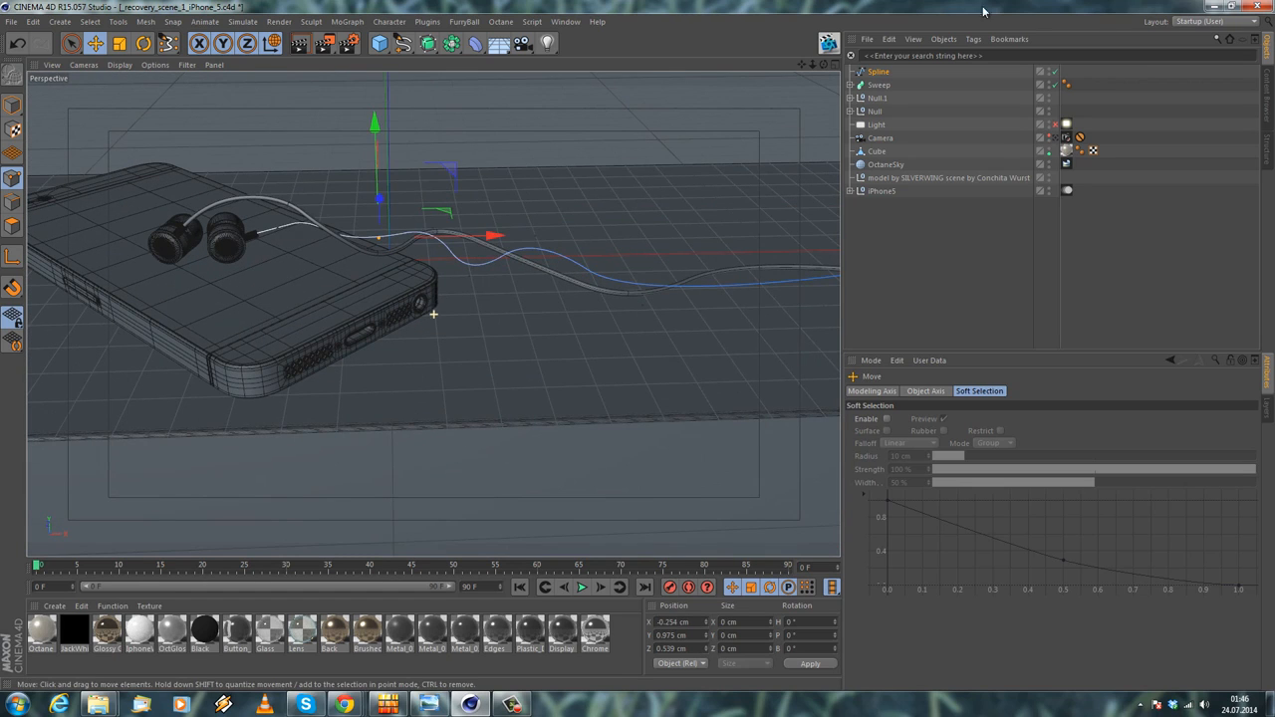
Duplicate the first cable's sweep object and select the spline inside the copy
{"action": "left_click", "coordinate": [877, 85]}
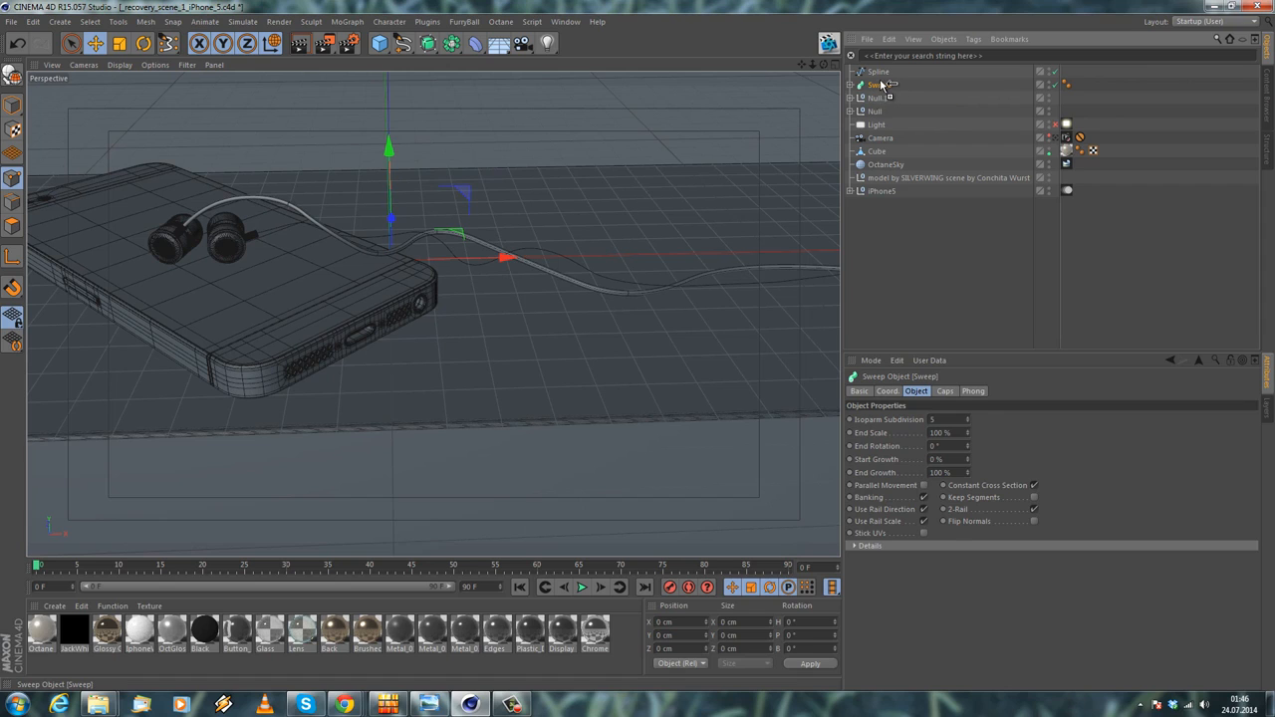
{"action": "left_click_drag", "start_coordinate": [881, 83], "coordinate": [878, 81], "text": "ctrl"}
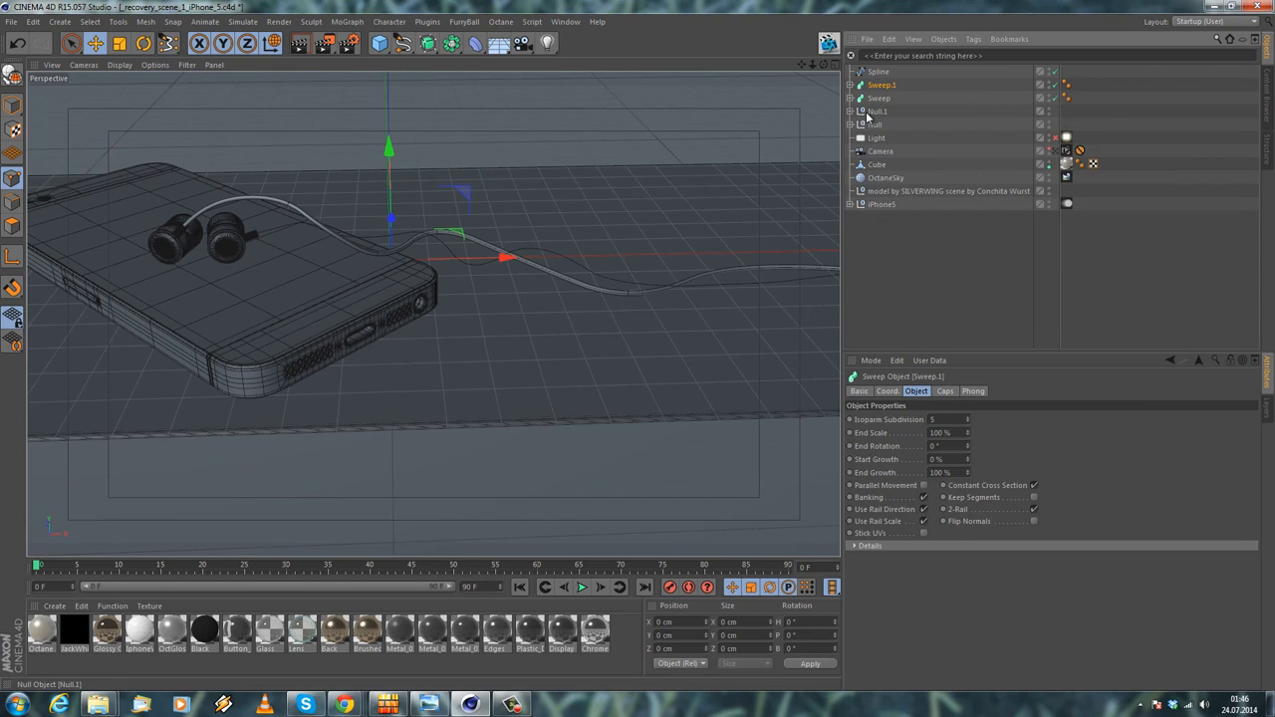
{"action": "left_click", "coordinate": [850, 85]}
{"action": "left_click", "coordinate": [885, 112]}
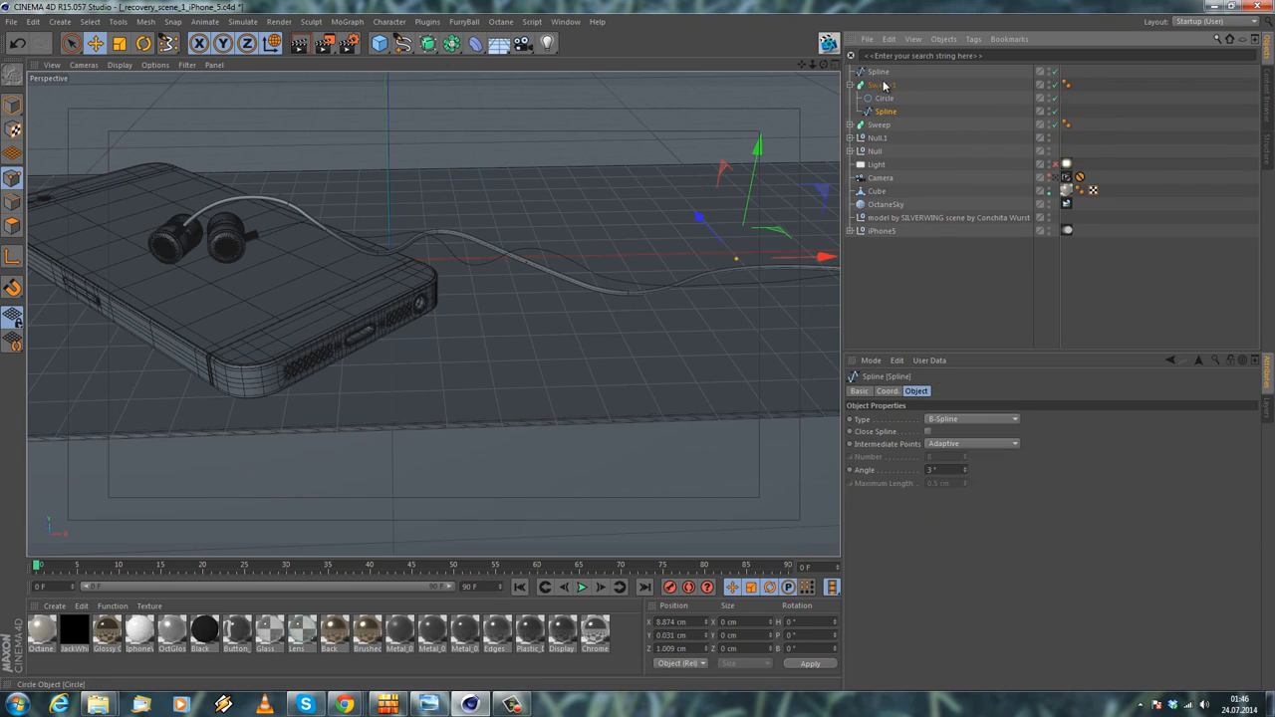
Delete the spline inside Sweep.1 and put the separate top-level Spline under Sweep.1 in its place
{"action": "key", "text": "Delete"}
{"action": "left_click_drag", "start_coordinate": [886, 90], "coordinate": [882, 105]}
{"action": "left_click_drag", "start_coordinate": [408, 235], "coordinate": [822, 61], "text": "alt"}
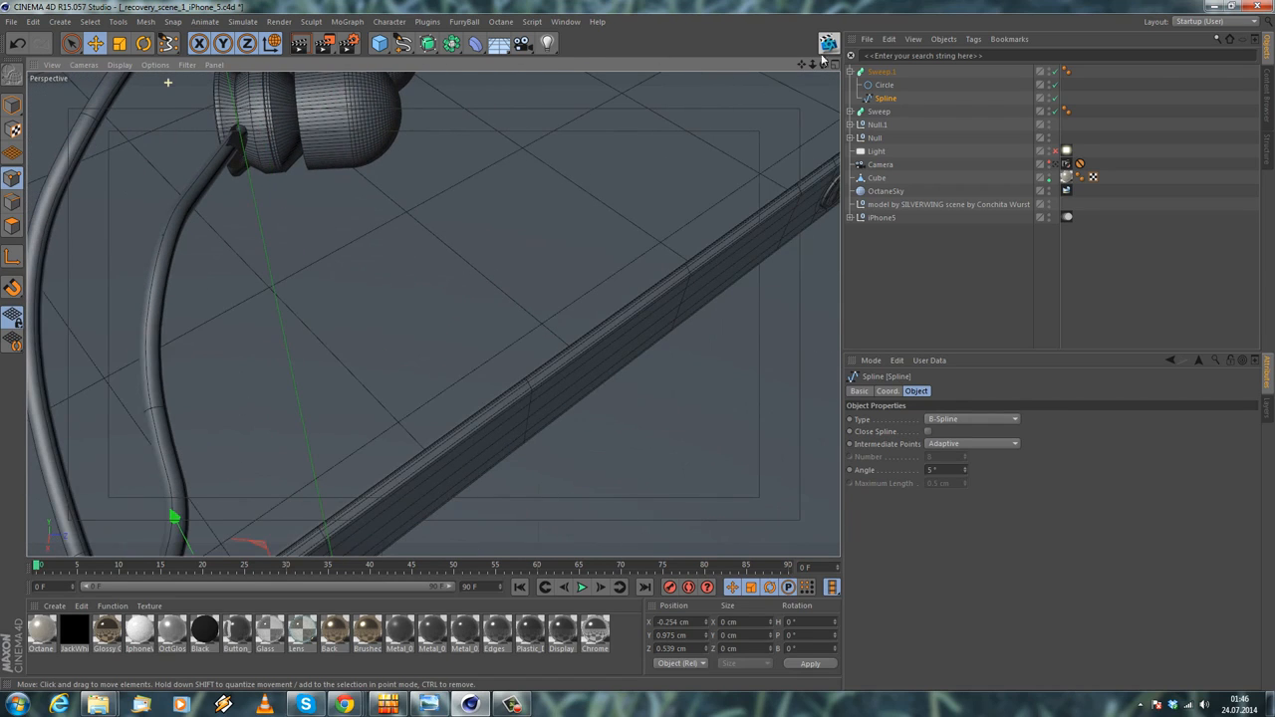
Move the whole Sweep.1 cable along its Z axis toward the earbud's connector
{"action": "left_click", "coordinate": [878, 74]}
{"action": "left_click", "coordinate": [144, 45]}
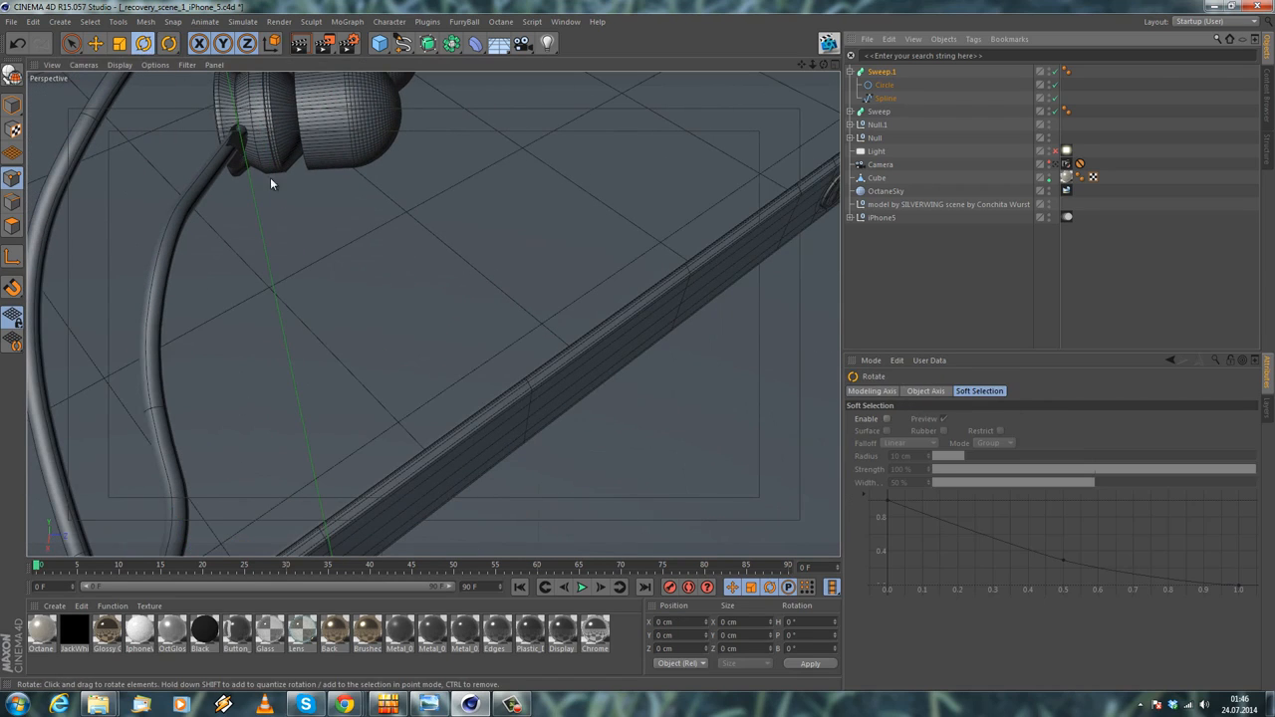
{"action": "right_click_drag", "start_coordinate": [309, 266], "coordinate": [272, 352], "text": "alt"}
{"action": "mouse_move", "coordinate": [272, 354]}
{"action": "left_mouse_down", "text": "alt"}
{"action": "mouse_move", "coordinate": [356, 282]}
{"action": "mouse_move", "coordinate": [398, 528]}
{"action": "left_mouse_up", "text": "alt"}
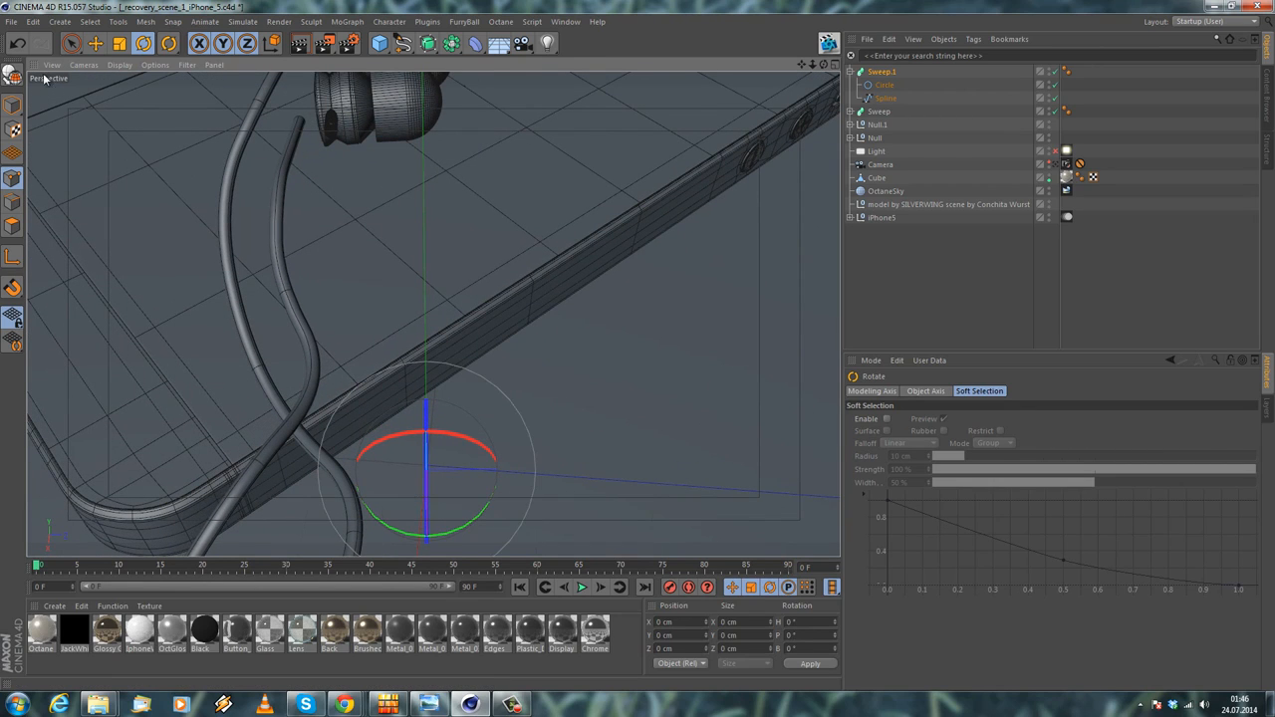
{"action": "left_click", "coordinate": [96, 50]}
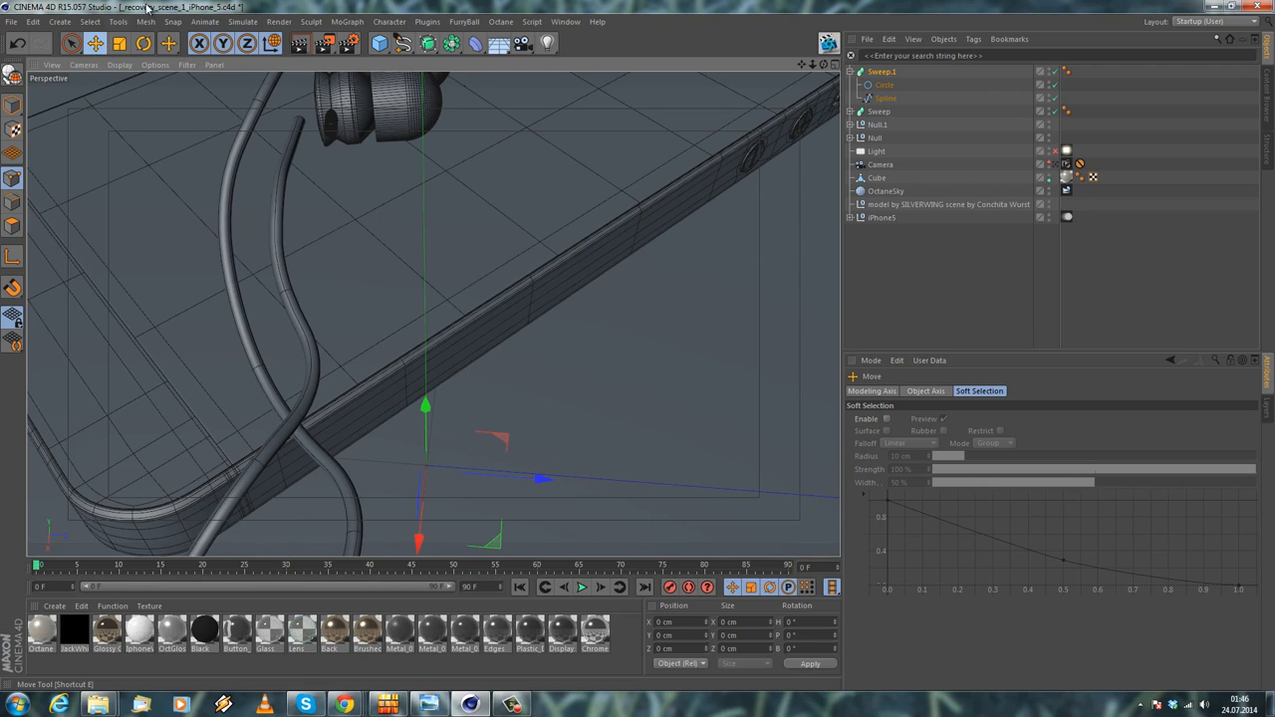
{"action": "left_click_drag", "start_coordinate": [489, 478], "coordinate": [529, 493]}
Raise the Sweep.1 cable slightly so its end fits the earbud's connector
{"action": "left_click_drag", "start_coordinate": [290, 177], "coordinate": [389, 134], "text": "alt"}
{"action": "right_click_drag", "start_coordinate": [113, 209], "coordinate": [148, 196], "text": "alt"}
{"action": "left_click_drag", "start_coordinate": [148, 196], "coordinate": [136, 191], "text": "alt"}
{"action": "right_click_drag", "start_coordinate": [167, 251], "coordinate": [228, 276], "text": "alt"}
{"action": "left_click_drag", "start_coordinate": [228, 276], "coordinate": [347, 315], "text": "alt"}
{"action": "left_click_drag", "start_coordinate": [502, 291], "coordinate": [503, 285]}
Examine the course of both cables from the earbuds across the phone and along the table
{"action": "right_click_drag", "start_coordinate": [490, 283], "coordinate": [323, 293], "text": "alt"}
{"action": "left_click_drag", "start_coordinate": [367, 295], "coordinate": [541, 313], "text": "alt"}
{"action": "right_click_drag", "start_coordinate": [541, 313], "coordinate": [648, 378], "text": "alt"}
{"action": "middle_click_drag", "start_coordinate": [687, 319], "coordinate": [542, 220], "text": "alt"}
{"action": "left_click_drag", "start_coordinate": [572, 214], "coordinate": [472, 296], "text": "alt"}
{"action": "right_click_drag", "start_coordinate": [395, 242], "coordinate": [421, 269], "text": "alt"}
{"action": "left_click_drag", "start_coordinate": [420, 265], "coordinate": [456, 188], "text": "alt"}
{"action": "left_click_drag", "start_coordinate": [384, 219], "coordinate": [936, 99], "text": "alt"}
Raise the low control point of the Sweep object's spline to about Y 0.019 cm, above the table surface
{"action": "left_click", "coordinate": [849, 111]}
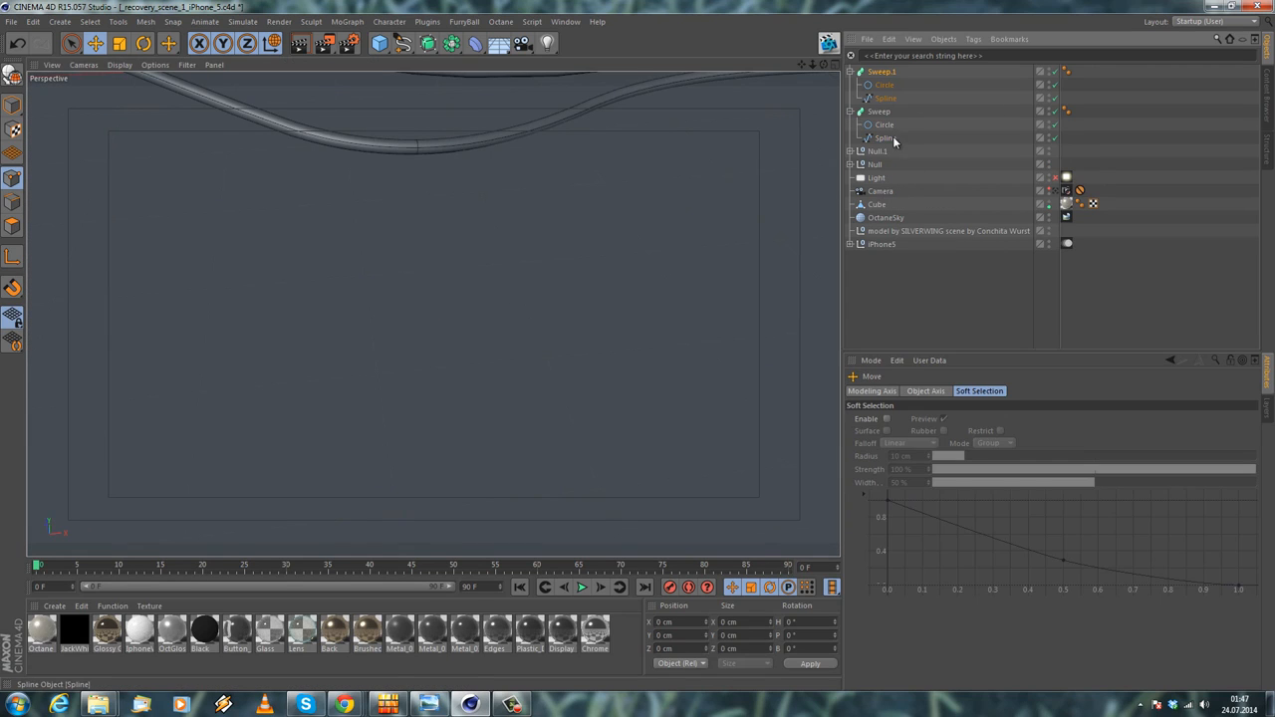
{"action": "left_click", "coordinate": [887, 139]}
{"action": "left_click_drag", "start_coordinate": [501, 208], "coordinate": [491, 266], "text": "alt"}
{"action": "left_click", "coordinate": [515, 320]}
{"action": "left_click_drag", "start_coordinate": [447, 312], "coordinate": [374, 190], "text": "alt"}
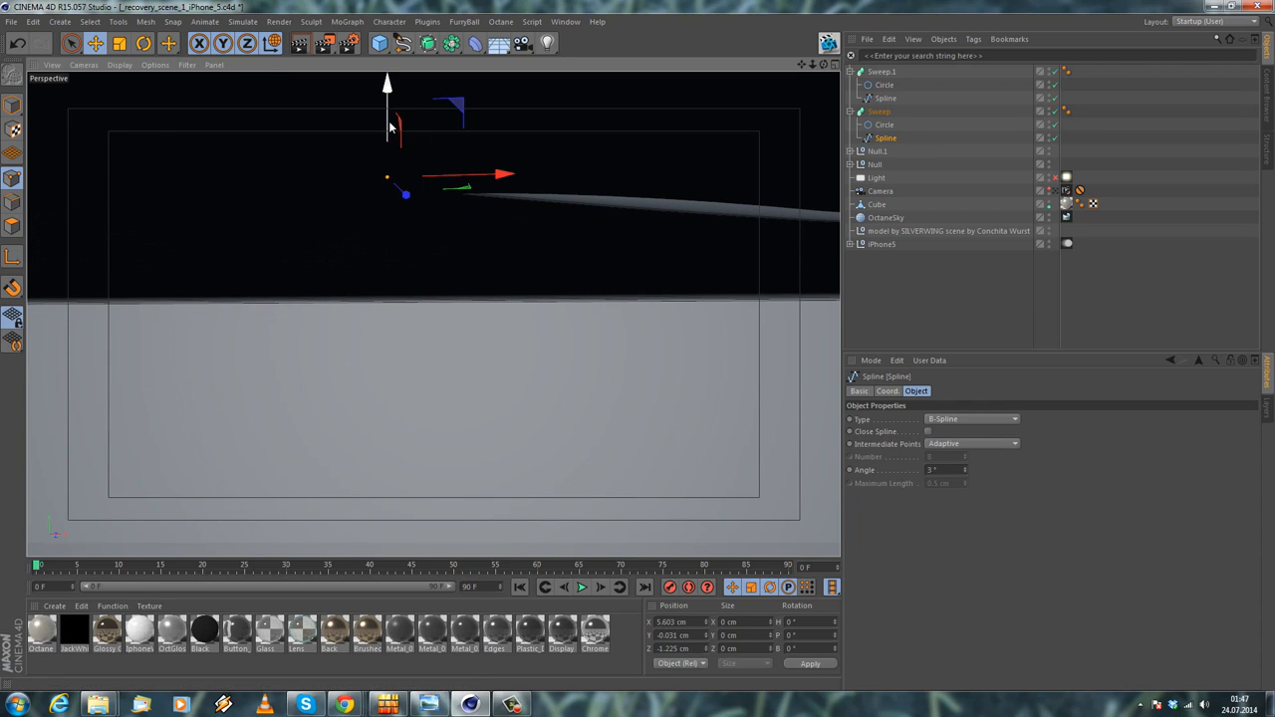
{"action": "left_click_drag", "start_coordinate": [390, 123], "coordinate": [523, 206], "text": "alt"}
{"action": "left_click", "coordinate": [528, 208]}
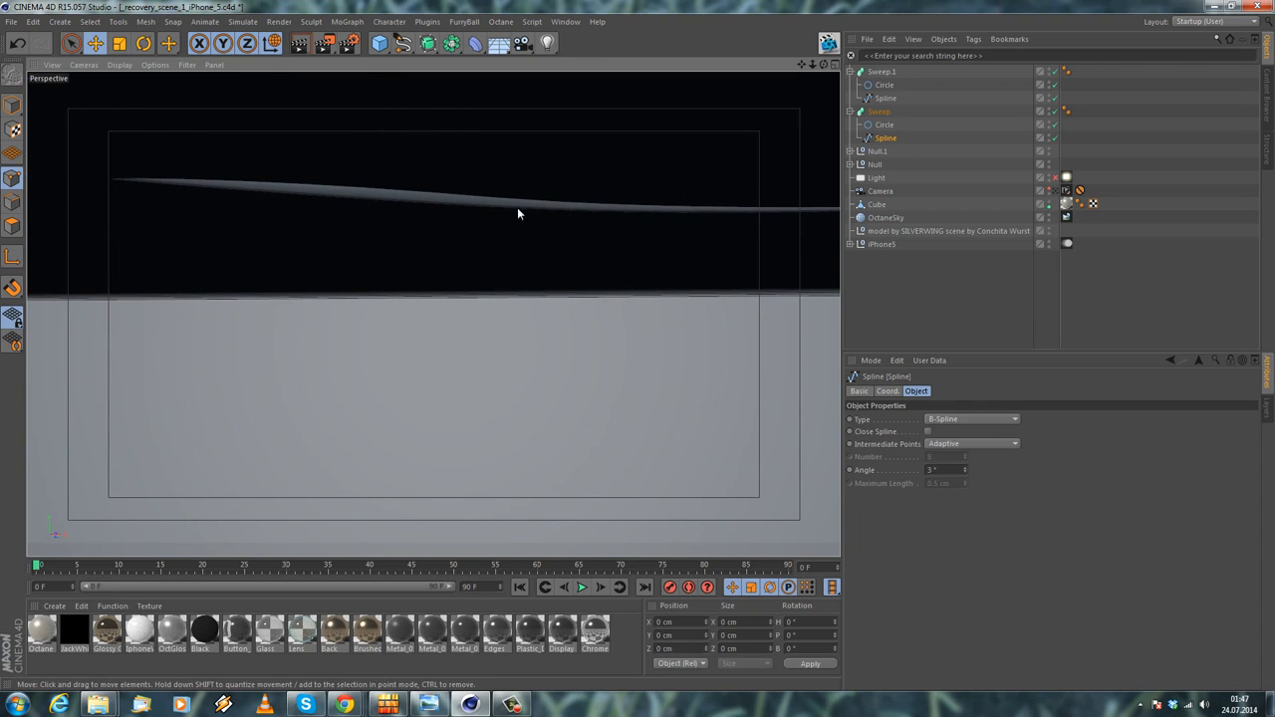
{"action": "scroll", "coordinate": [565, 237], "scroll_direction": "down", "scroll_amount": 3}
{"action": "left_click_drag", "start_coordinate": [580, 253], "coordinate": [580, 332], "text": "alt"}
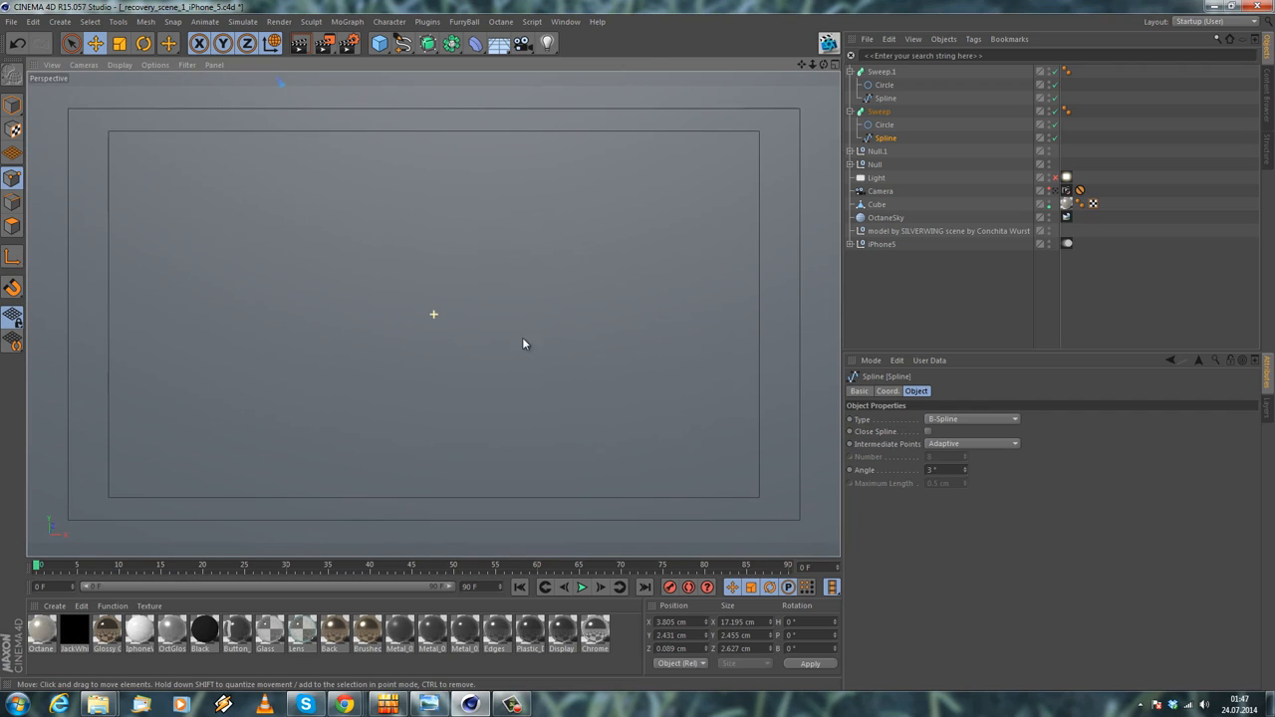
{"action": "left_click_drag", "start_coordinate": [379, 188], "coordinate": [397, 274], "text": "alt"}
{"action": "left_click_drag", "start_coordinate": [687, 269], "coordinate": [480, 224], "text": "alt"}
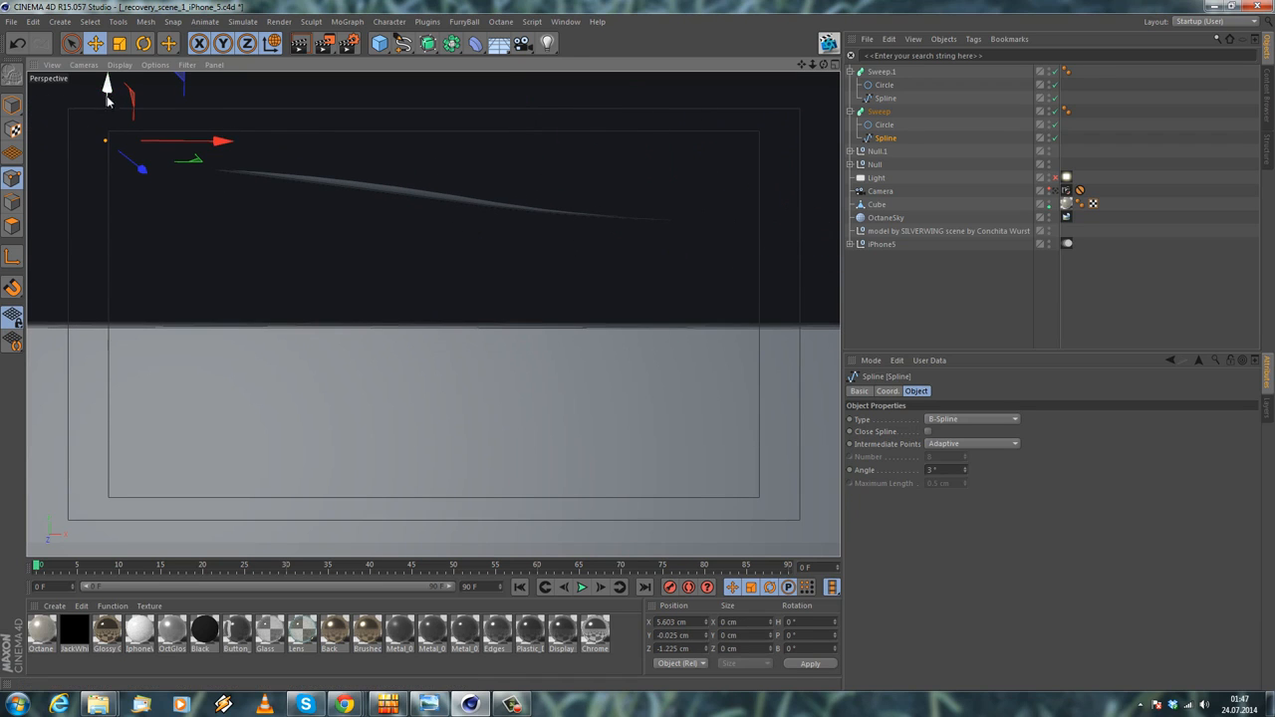
{"action": "left_click_drag", "start_coordinate": [106, 98], "coordinate": [109, 87]}
{"action": "left_click_drag", "start_coordinate": [287, 189], "coordinate": [482, 286], "text": "alt"}
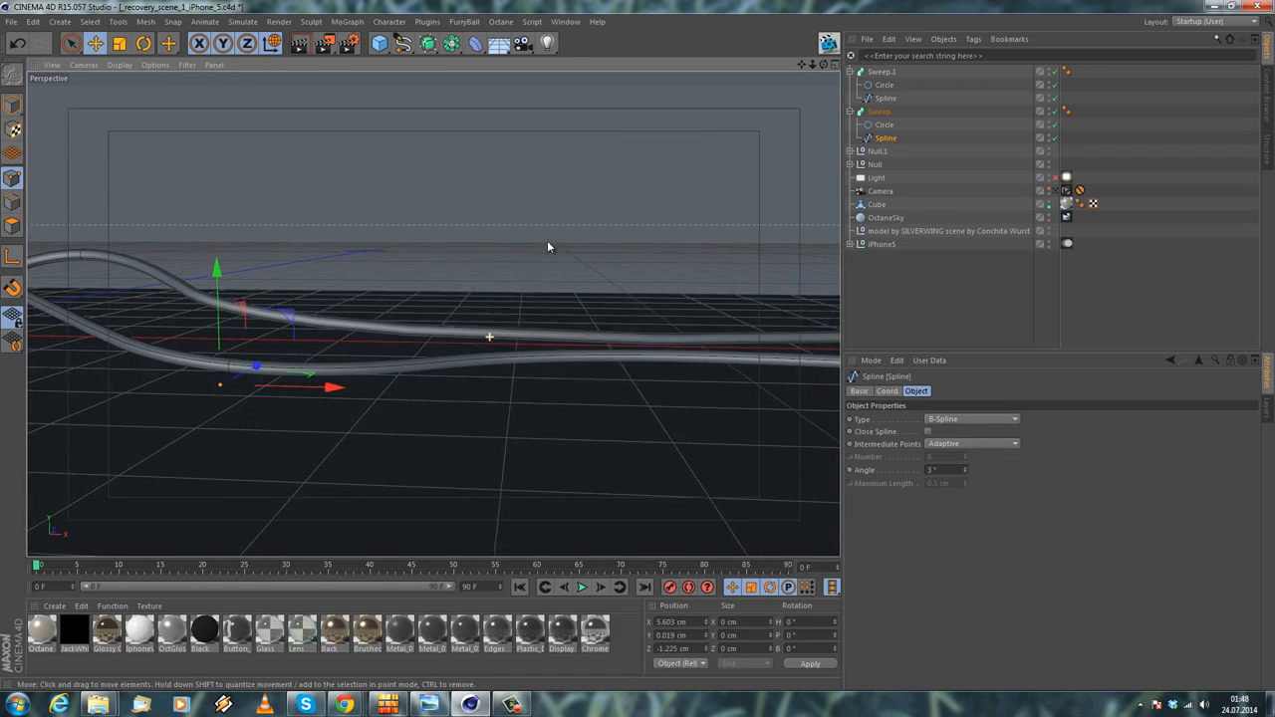
Set the adaptive intermediate-point angle of the Sweep.1 spline to 3°
{"action": "left_click", "coordinate": [881, 97]}
{"action": "left_click_drag", "start_coordinate": [546, 236], "coordinate": [528, 281], "text": "alt"}
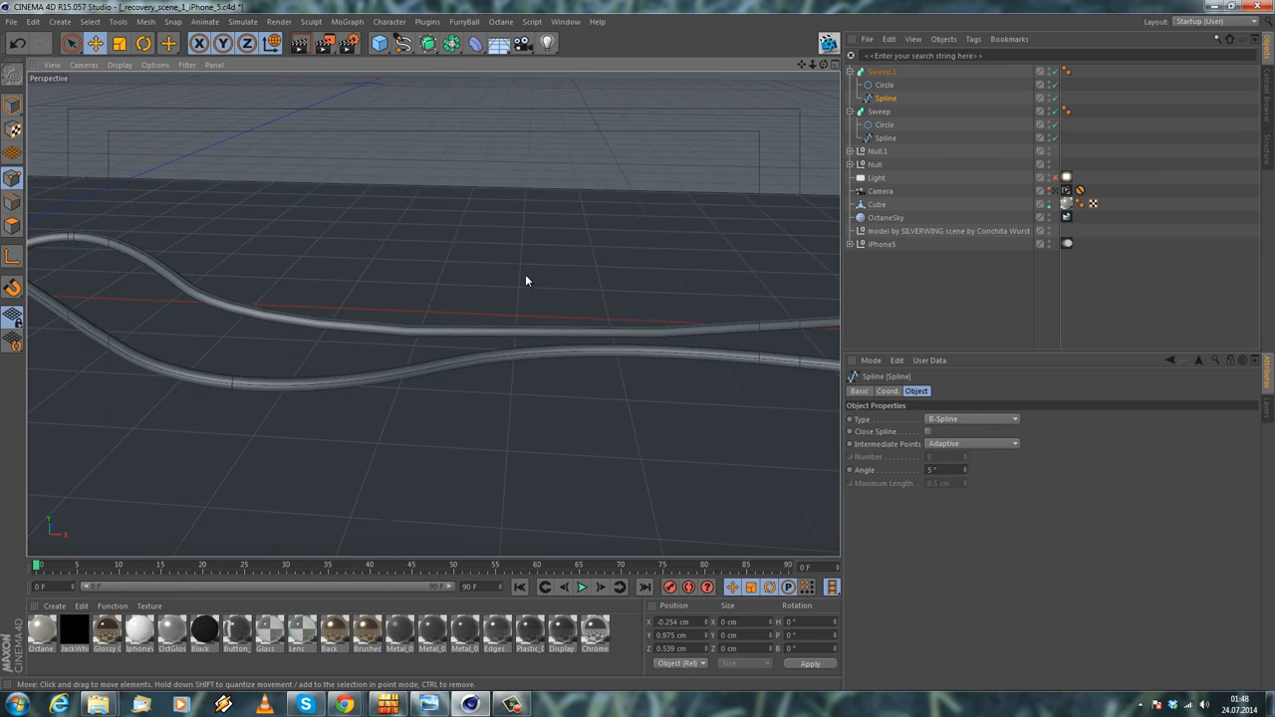
{"action": "left_click", "coordinate": [965, 473]}
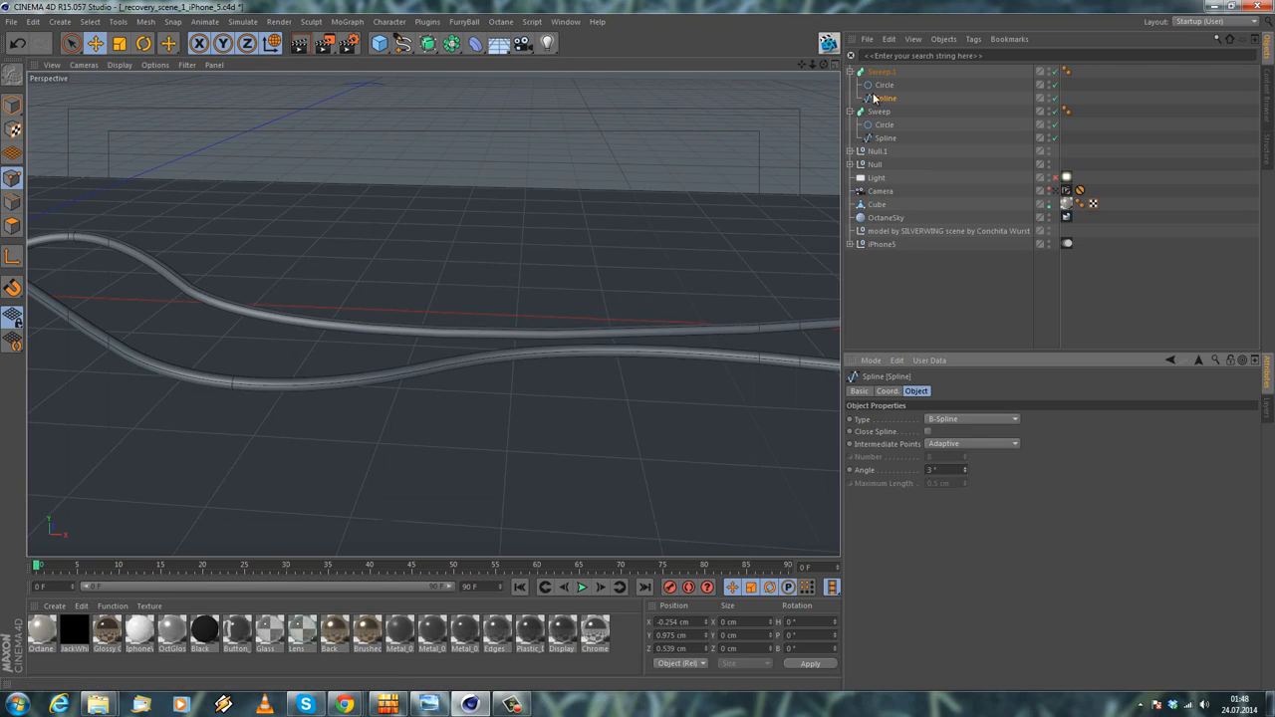
Take the spline out of Sweep.1 and select two of its control points along the table section
{"action": "left_click_drag", "start_coordinate": [317, 320], "coordinate": [400, 329], "text": "alt"}
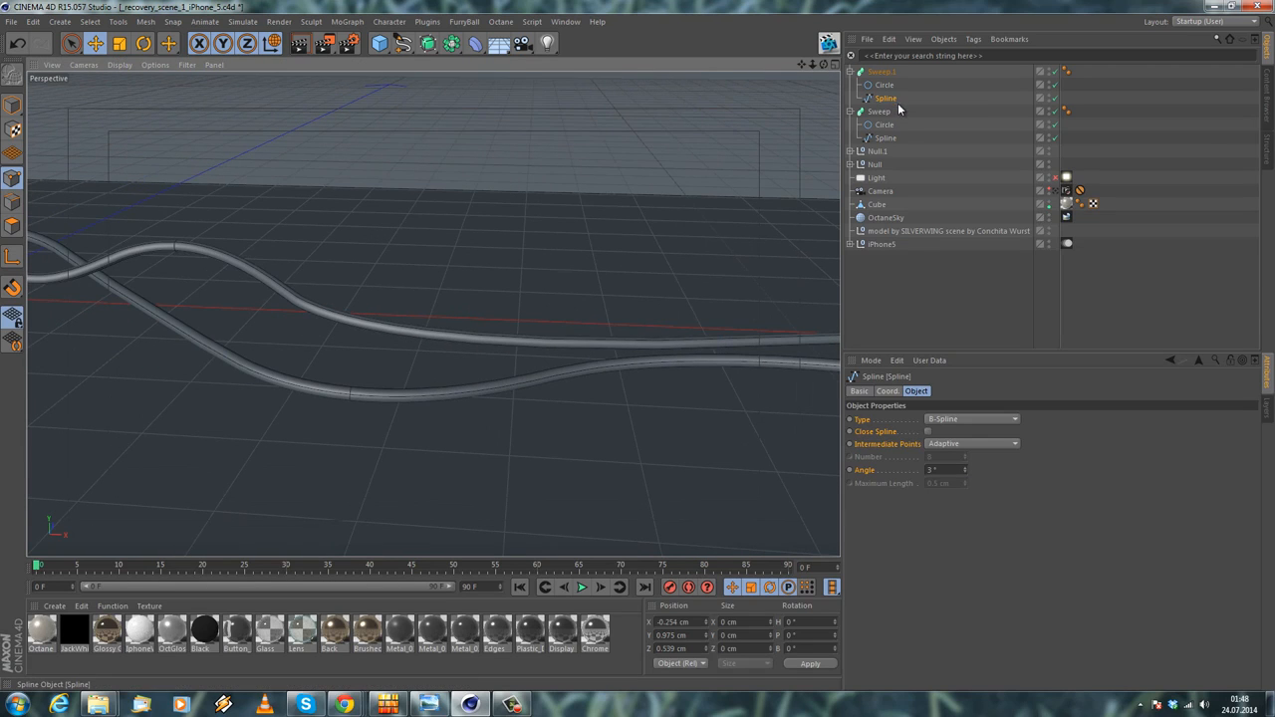
{"action": "left_click_drag", "start_coordinate": [550, 269], "coordinate": [612, 304], "text": "alt"}
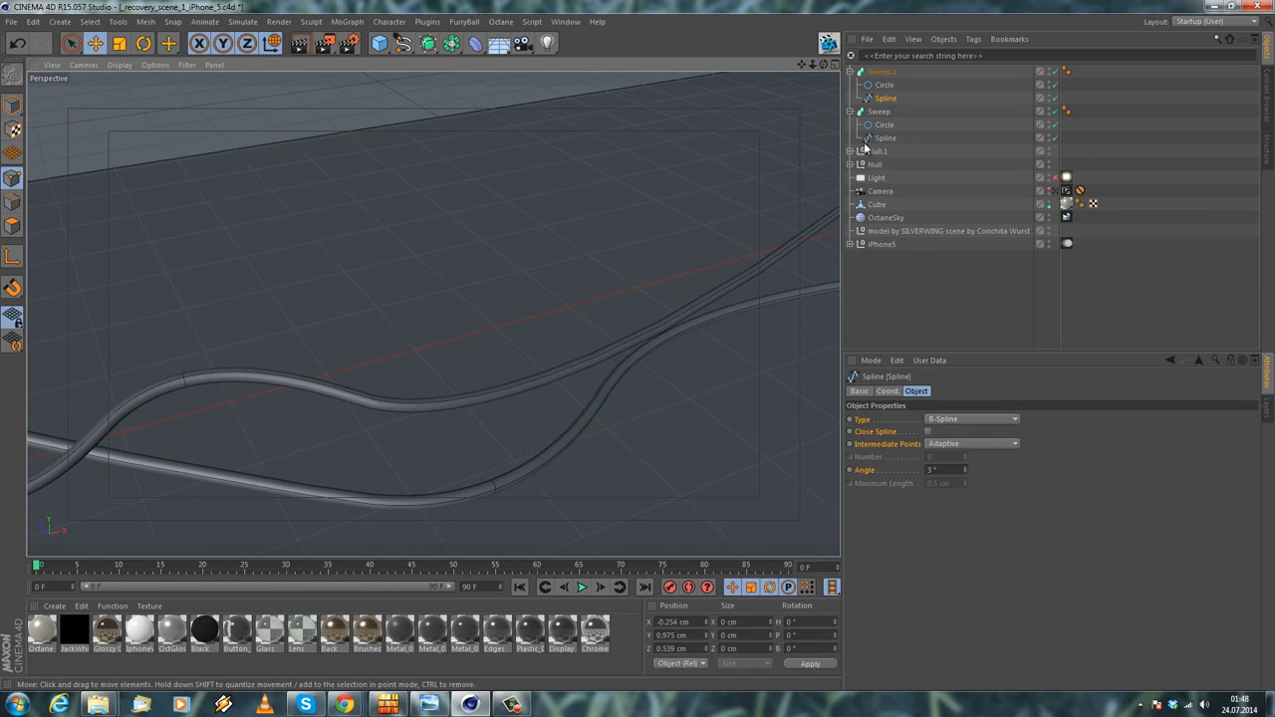
{"action": "left_click_drag", "start_coordinate": [892, 97], "coordinate": [881, 72]}
{"action": "left_click_drag", "start_coordinate": [583, 314], "coordinate": [361, 381], "text": "alt"}
{"action": "left_click_drag", "start_coordinate": [449, 477], "coordinate": [478, 325], "text": "alt"}
{"action": "left_click", "coordinate": [606, 378], "text": "shift"}
{"action": "mouse_move", "coordinate": [395, 300]}
{"action": "left_mouse_down", "text": "alt"}
{"action": "mouse_move", "coordinate": [484, 277]}
{"action": "mouse_move", "coordinate": [453, 299]}
{"action": "left_mouse_up", "text": "alt"}
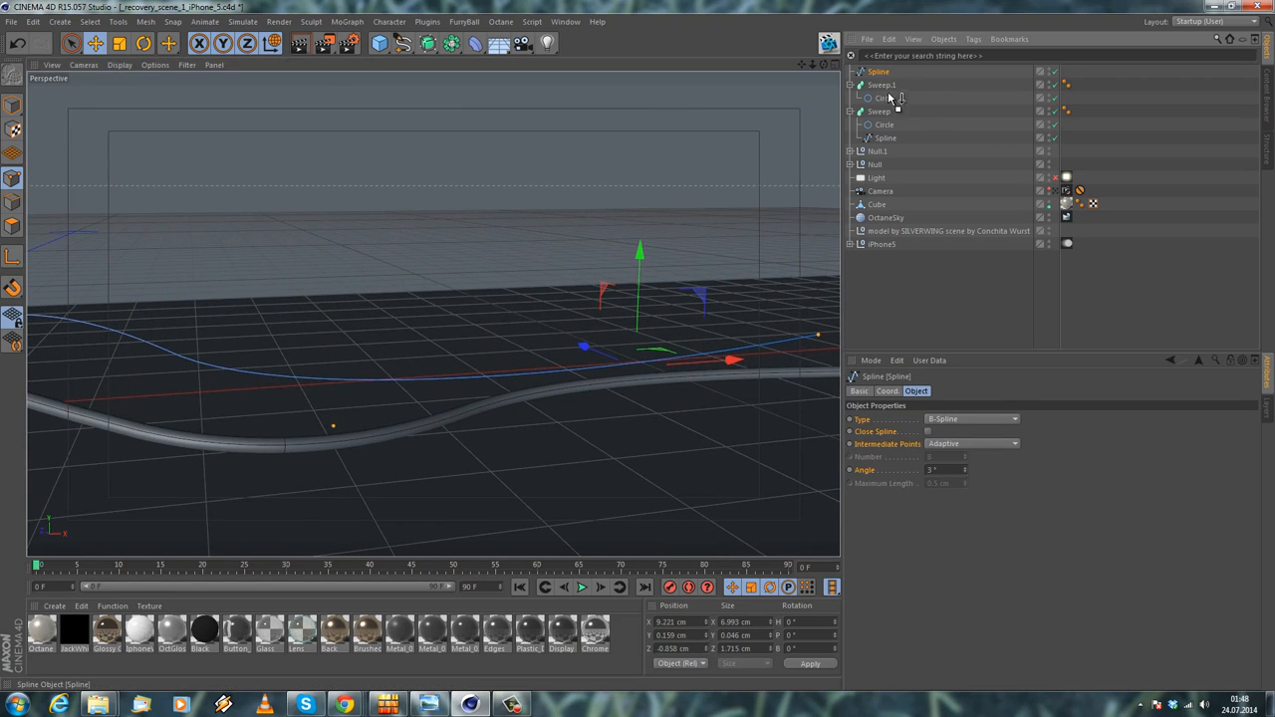
Put the spline back under Sweep.1 and lower one of its control points slightly
{"action": "left_click_drag", "start_coordinate": [886, 103], "coordinate": [881, 97]}
{"action": "left_click_drag", "start_coordinate": [890, 101], "coordinate": [887, 82]}
{"action": "left_click_drag", "start_coordinate": [298, 339], "coordinate": [524, 287], "text": "alt"}
{"action": "left_click", "coordinate": [550, 325]}
{"action": "left_click_drag", "start_coordinate": [514, 169], "coordinate": [515, 174]}
{"action": "left_click_drag", "start_coordinate": [445, 198], "coordinate": [469, 162], "text": "alt"}
{"action": "left_click_drag", "start_coordinate": [407, 328], "coordinate": [348, 249], "text": "alt"}
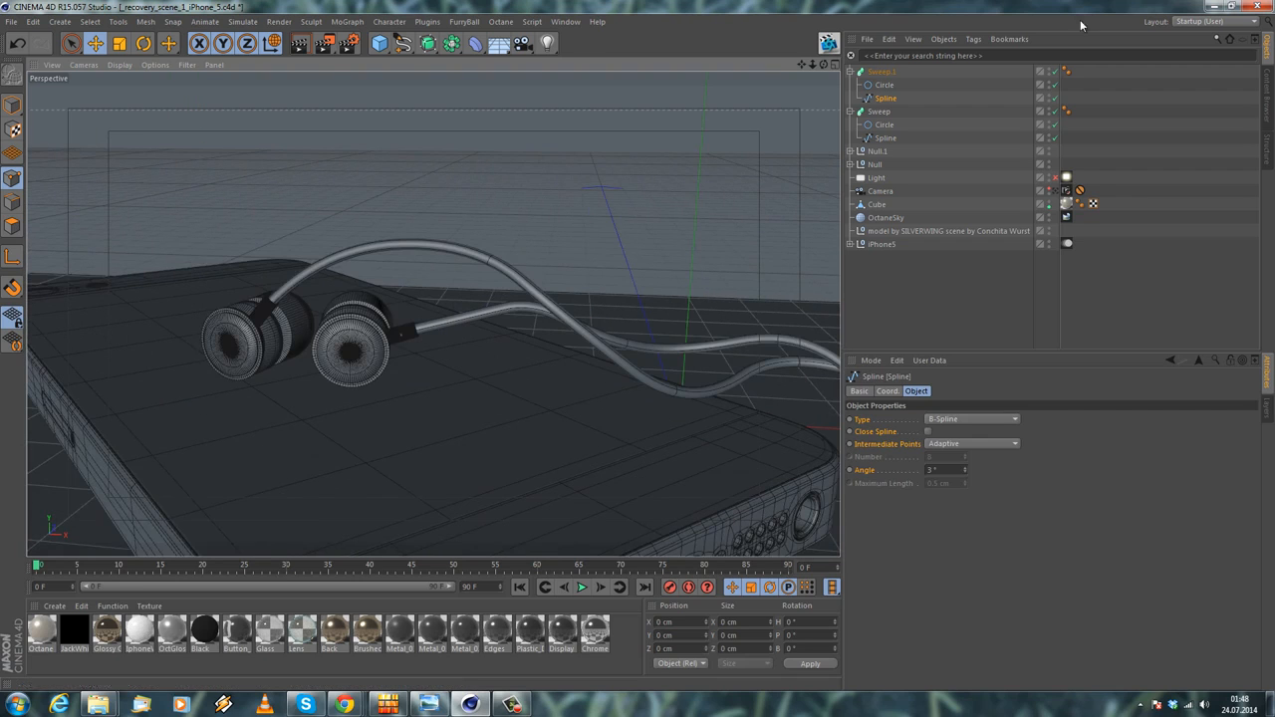
Start an Octane live render through the scene camera with the Light object enabled
{"action": "left_click", "coordinate": [1055, 189]}
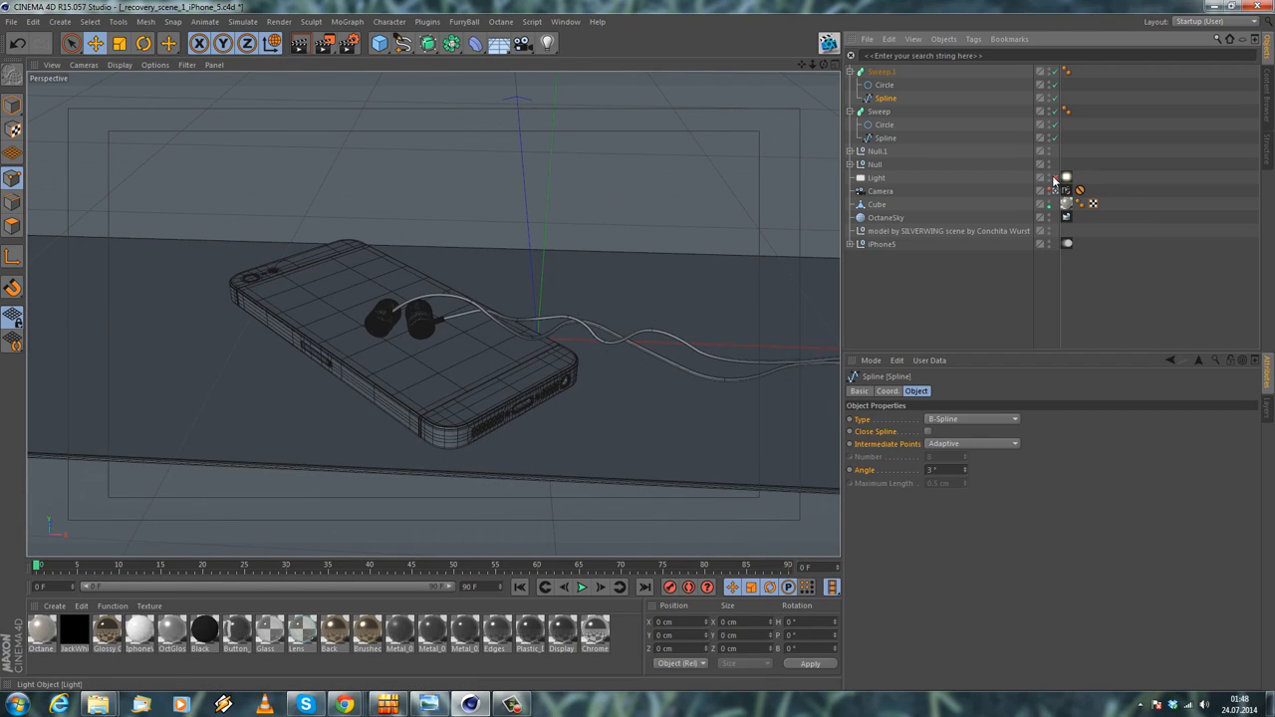
{"action": "left_click", "coordinate": [826, 45]}
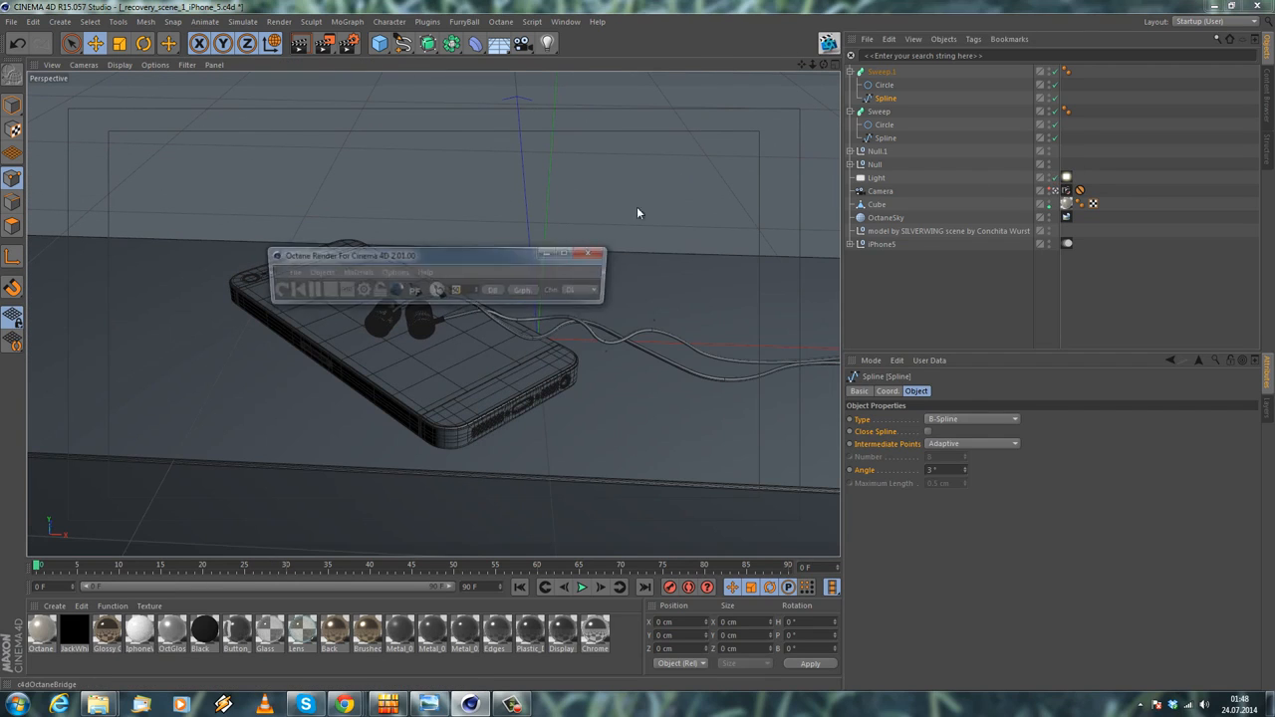
{"action": "left_click_drag", "start_coordinate": [378, 259], "coordinate": [689, 258]}
{"action": "left_click", "coordinate": [274, 292]}
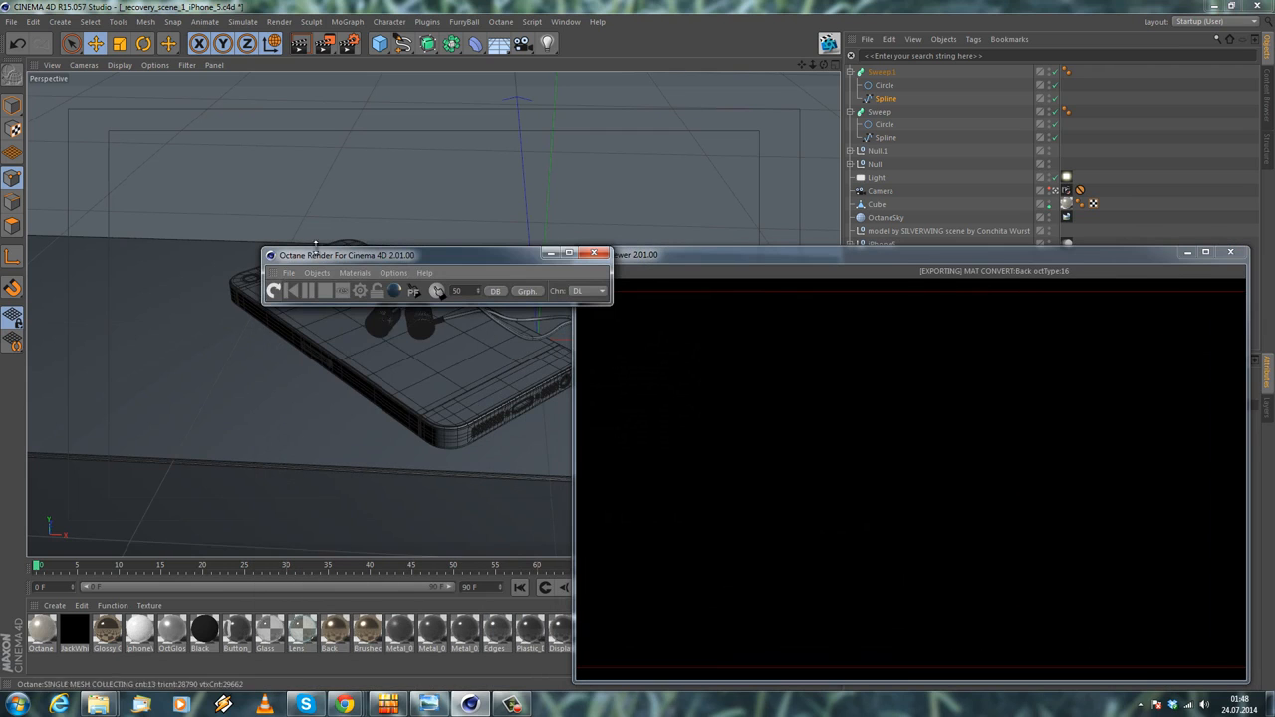
{"action": "left_click_drag", "start_coordinate": [365, 254], "coordinate": [996, 201]}
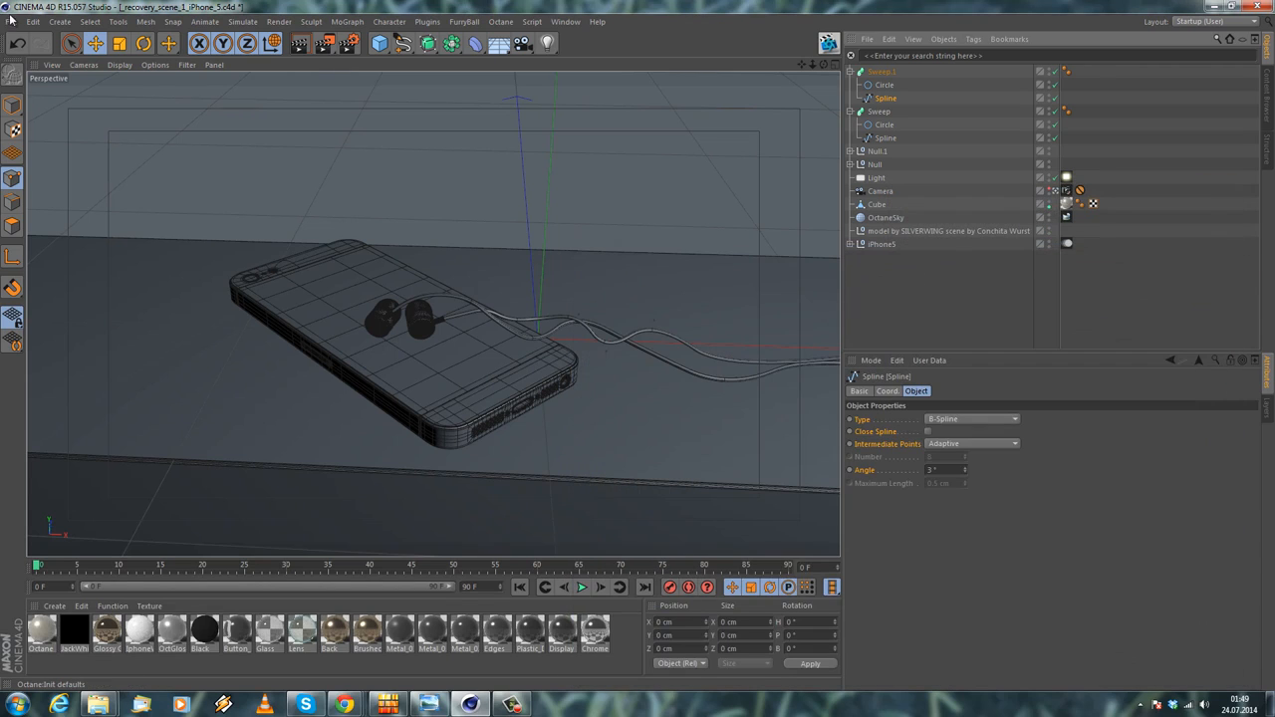
Save the scene file and clear the object selection
{"action": "left_click", "coordinate": [10, 21]}
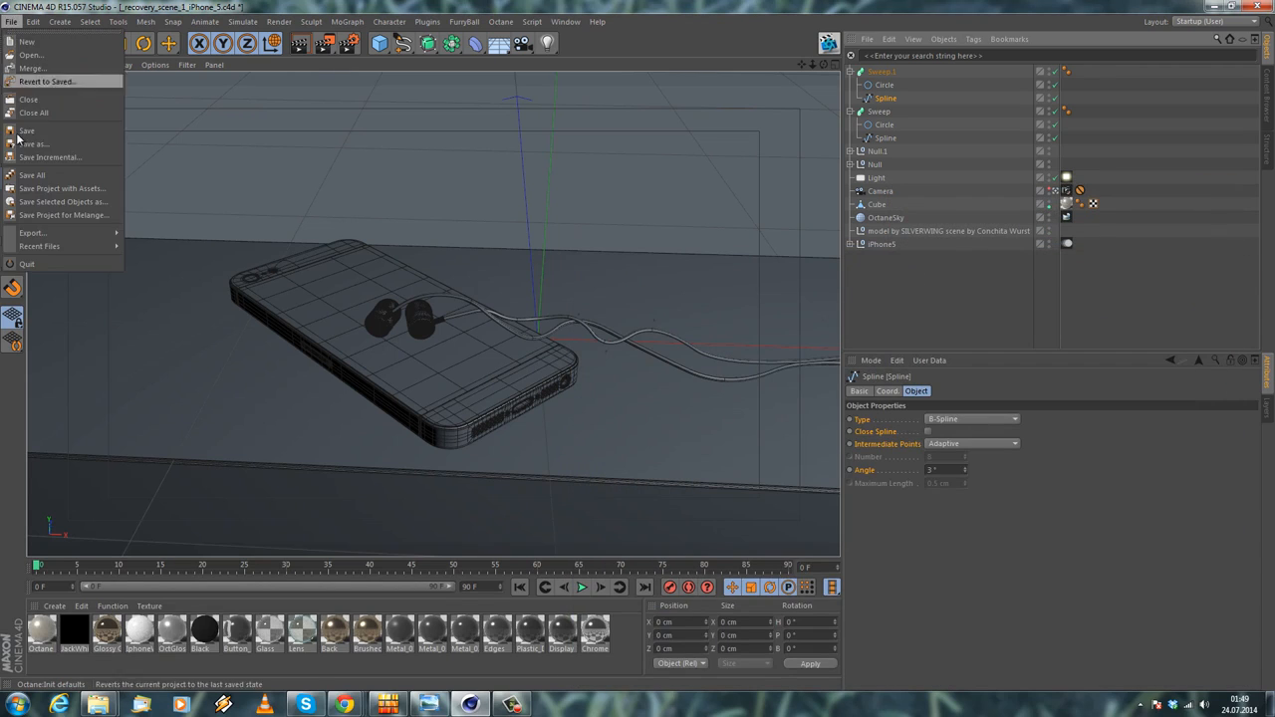
{"action": "left_click", "coordinate": [14, 127]}
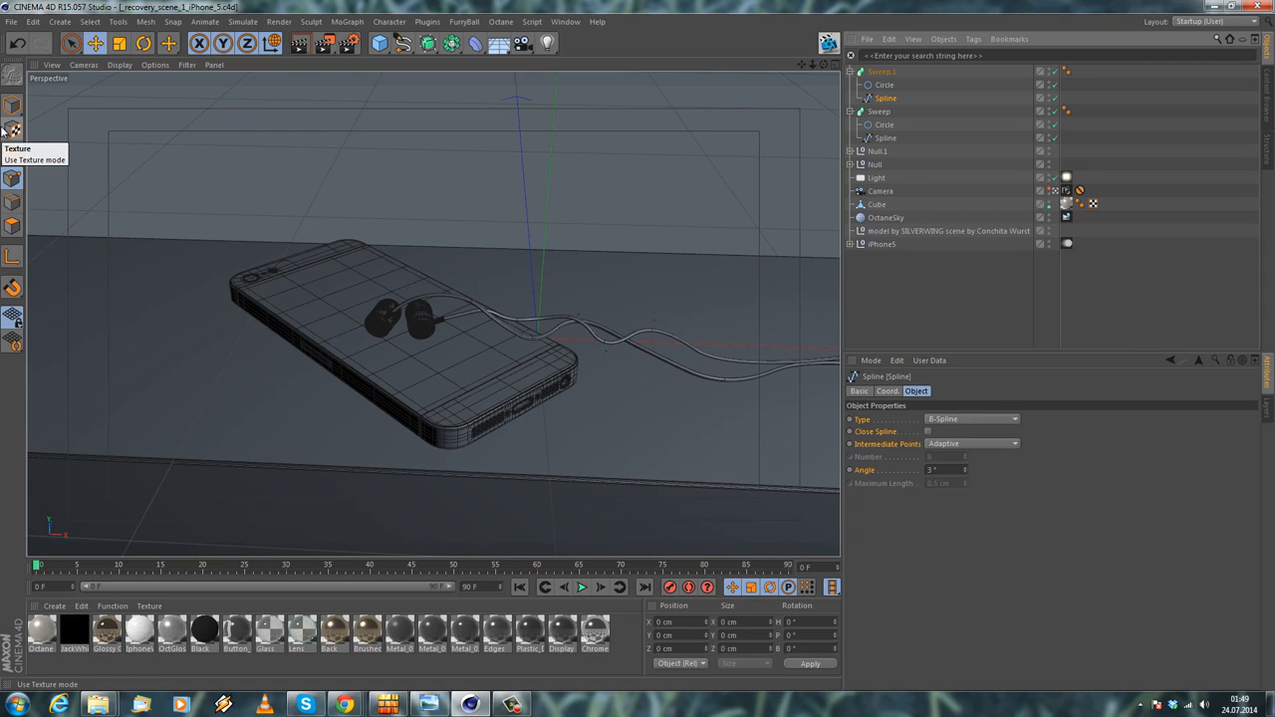
{"action": "left_click", "coordinate": [903, 312]}
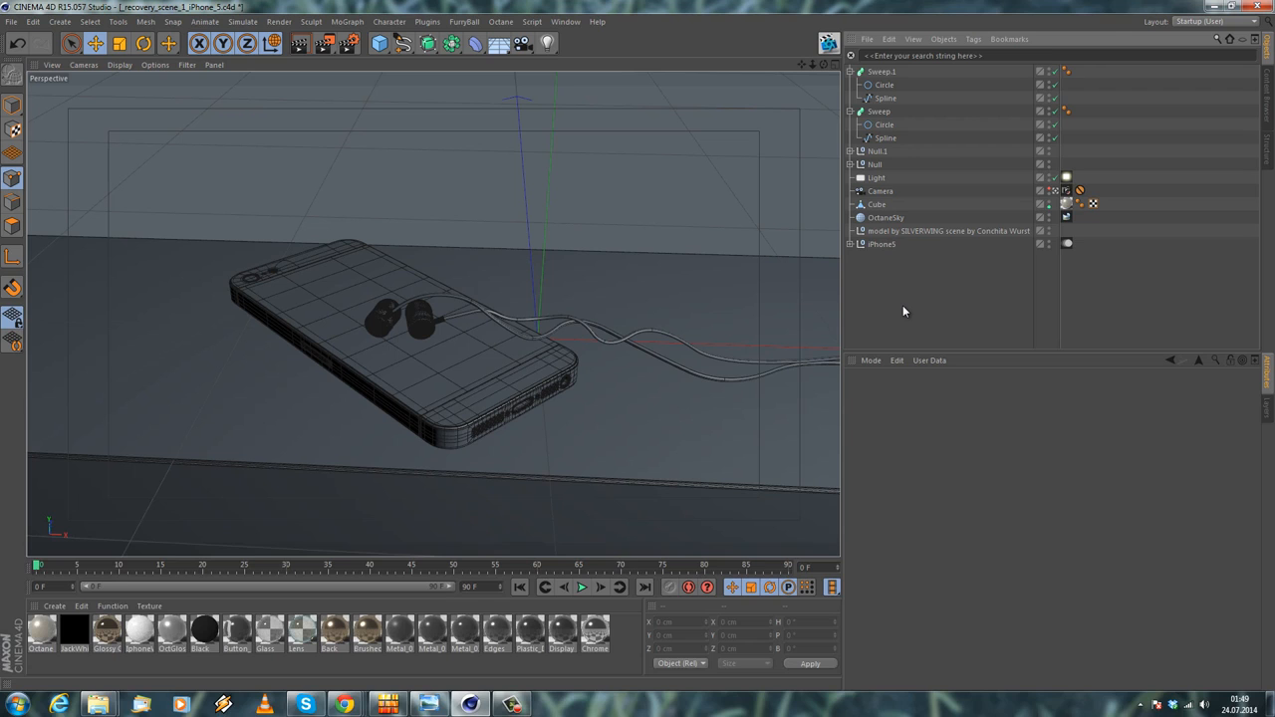
Leave the scene camera and frame both earbuds up close in the perspective view
{"action": "left_click", "coordinate": [1056, 191]}
{"action": "left_click_drag", "start_coordinate": [596, 406], "coordinate": [516, 349], "text": "alt"}
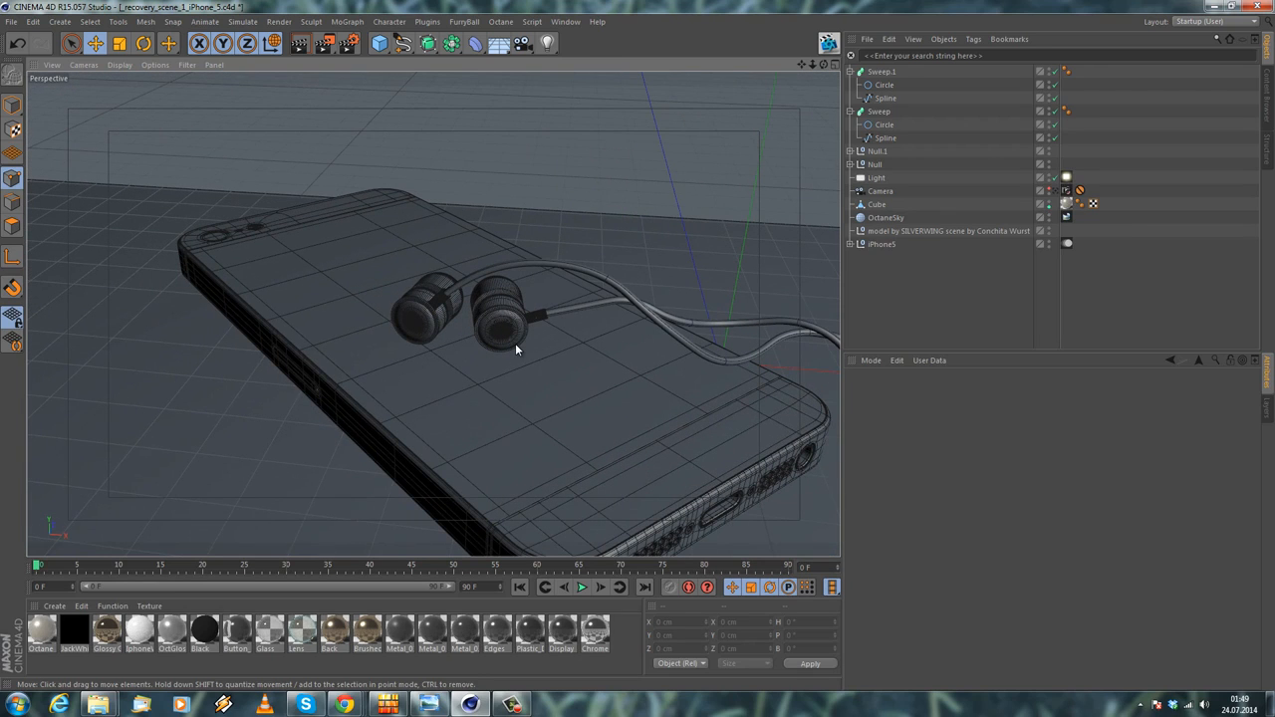
{"action": "right_click_drag", "start_coordinate": [313, 336], "coordinate": [387, 335], "text": "alt"}
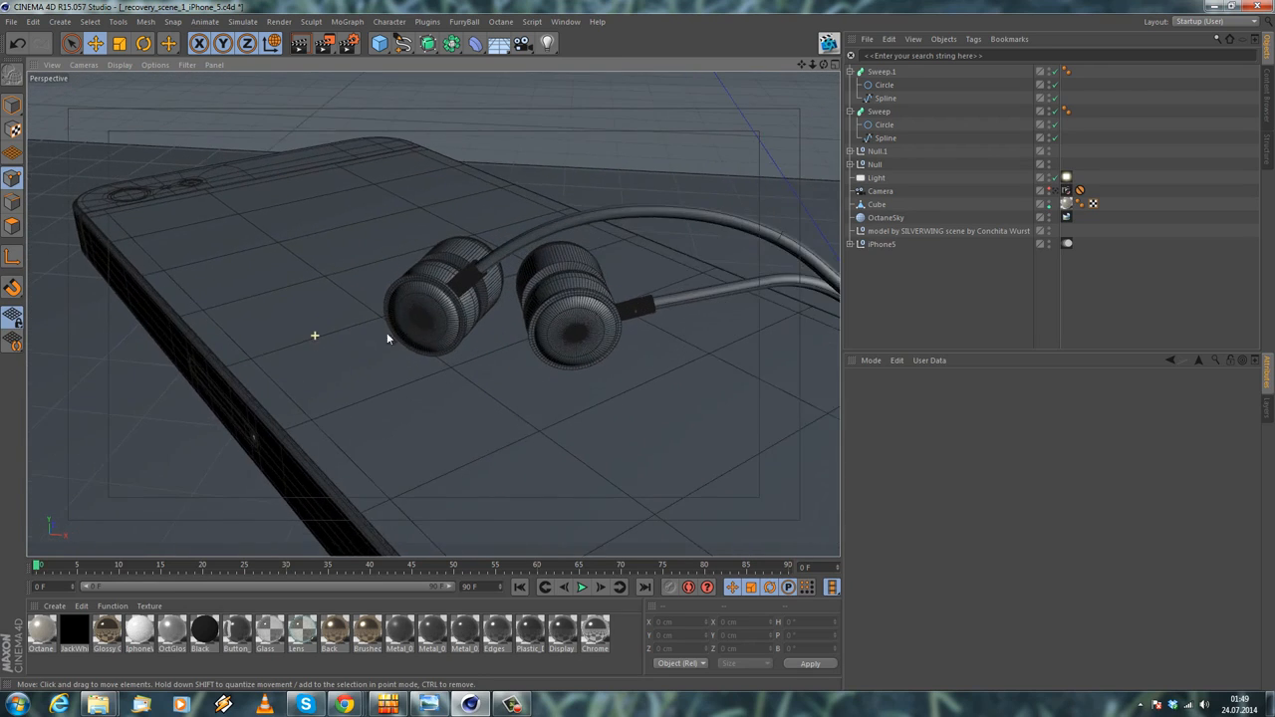
{"action": "left_click_drag", "start_coordinate": [389, 337], "coordinate": [529, 305], "text": "alt"}
{"action": "middle_click_drag", "start_coordinate": [529, 305], "coordinate": [657, 380], "text": "alt"}
{"action": "right_click_drag", "start_coordinate": [657, 380], "coordinate": [737, 377], "text": "alt"}
{"action": "middle_click_drag", "start_coordinate": [737, 377], "coordinate": [529, 365], "text": "alt"}
Switch to the browser and place the earphone reference photo beside the modelled earbuds for comparison
{"action": "key", "text": "alt+Tab"}
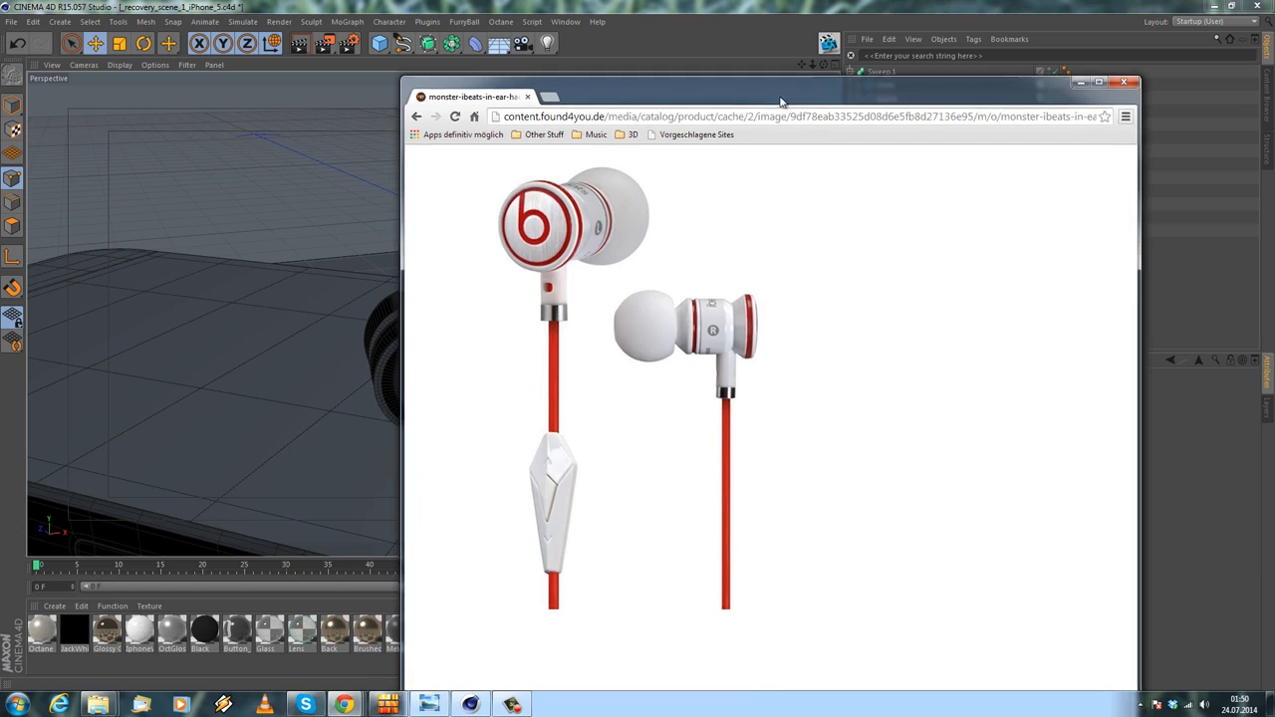
{"action": "key", "text": "alt+Tab"}
{"action": "key", "text": "alt+Tab"}
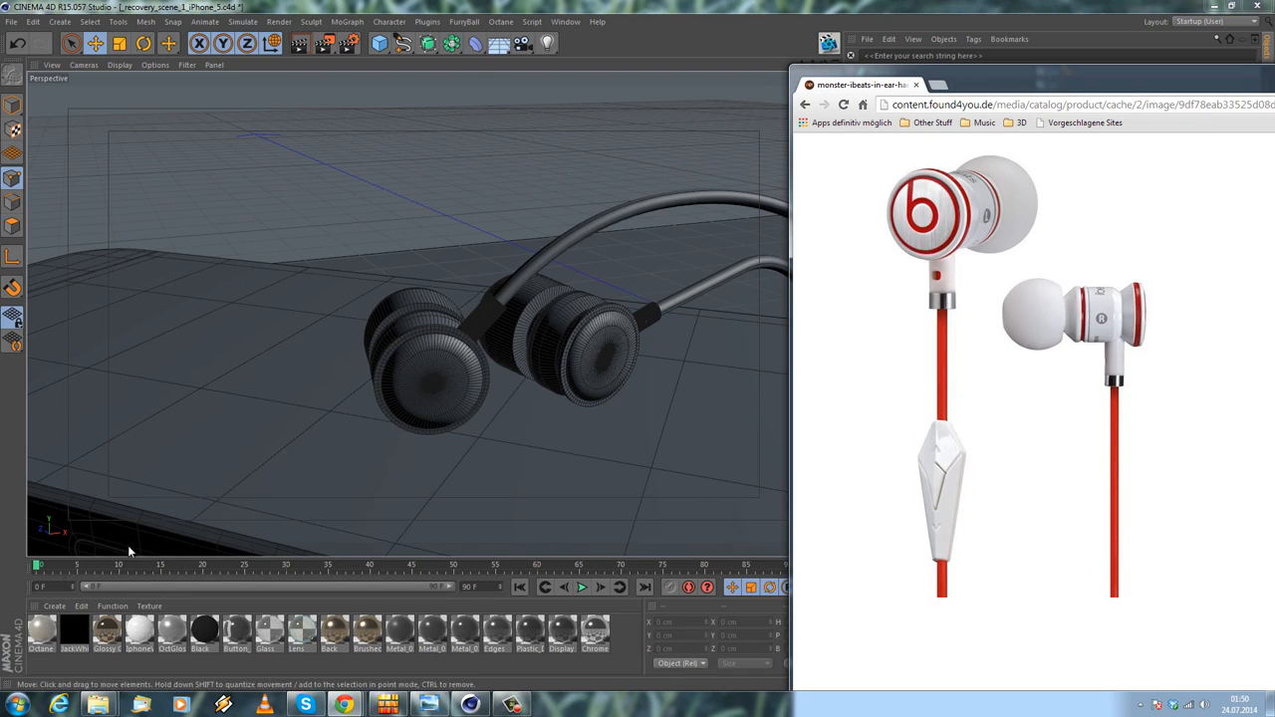
Return to Cinema 4D, save the scene and create a new Octane material
{"action": "left_click", "coordinate": [10, 20]}
{"action": "left_click", "coordinate": [26, 131]}
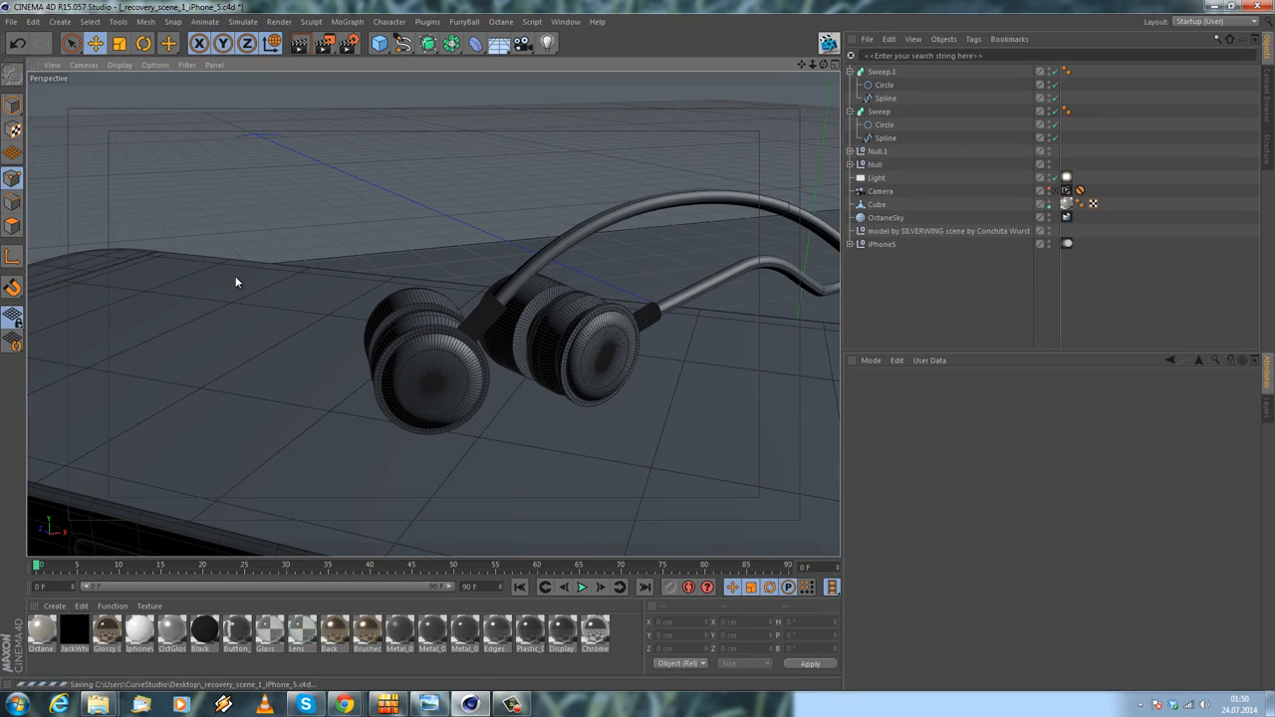
{"action": "left_click", "coordinate": [54, 605]}
{"action": "mouse_move", "coordinate": [91, 512]}
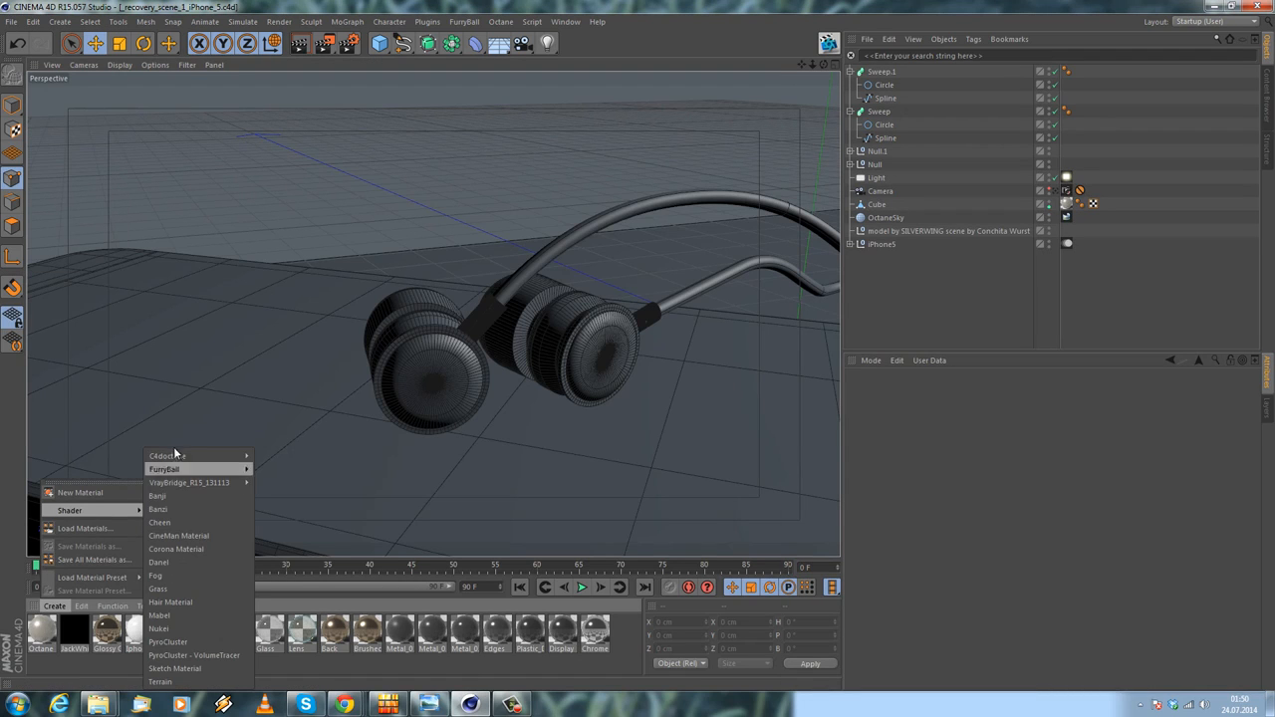
{"action": "mouse_move", "coordinate": [179, 456]}
{"action": "left_click", "coordinate": [261, 458]}
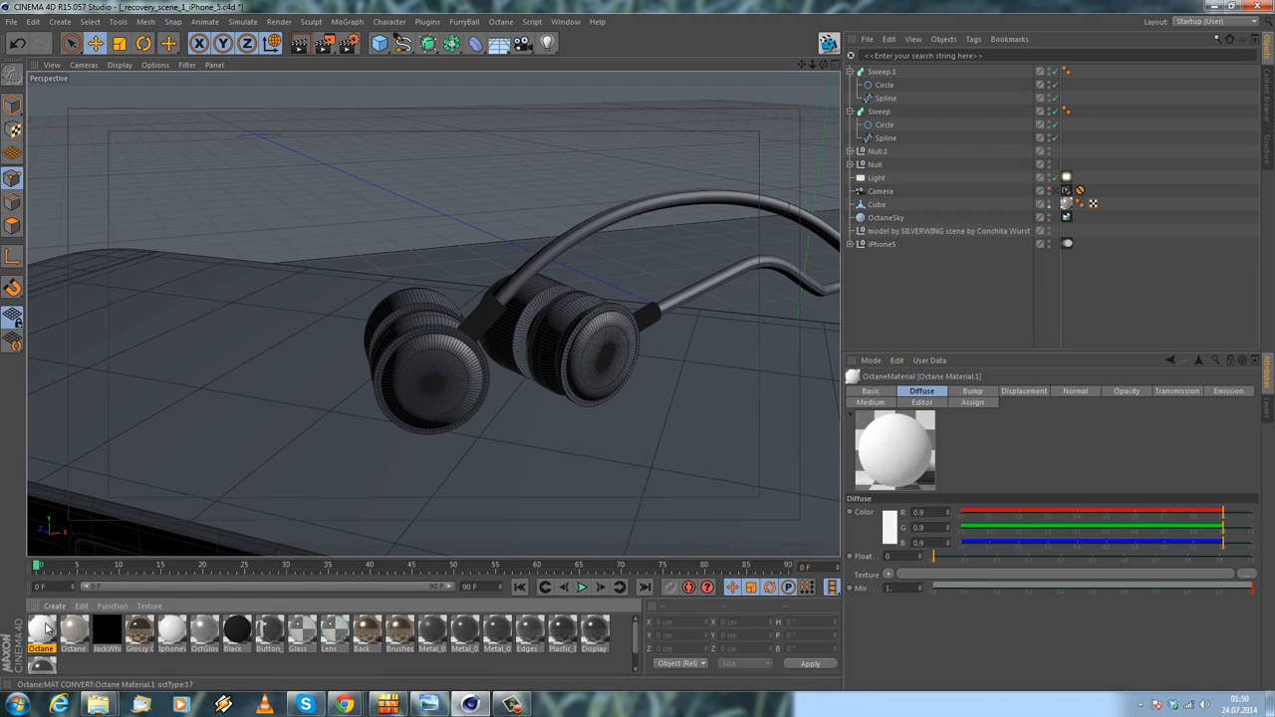
Add an Octane ImageTexture to the new material's Diffuse channel and open the texture's shader settings
{"action": "double_click", "coordinate": [41, 629]}
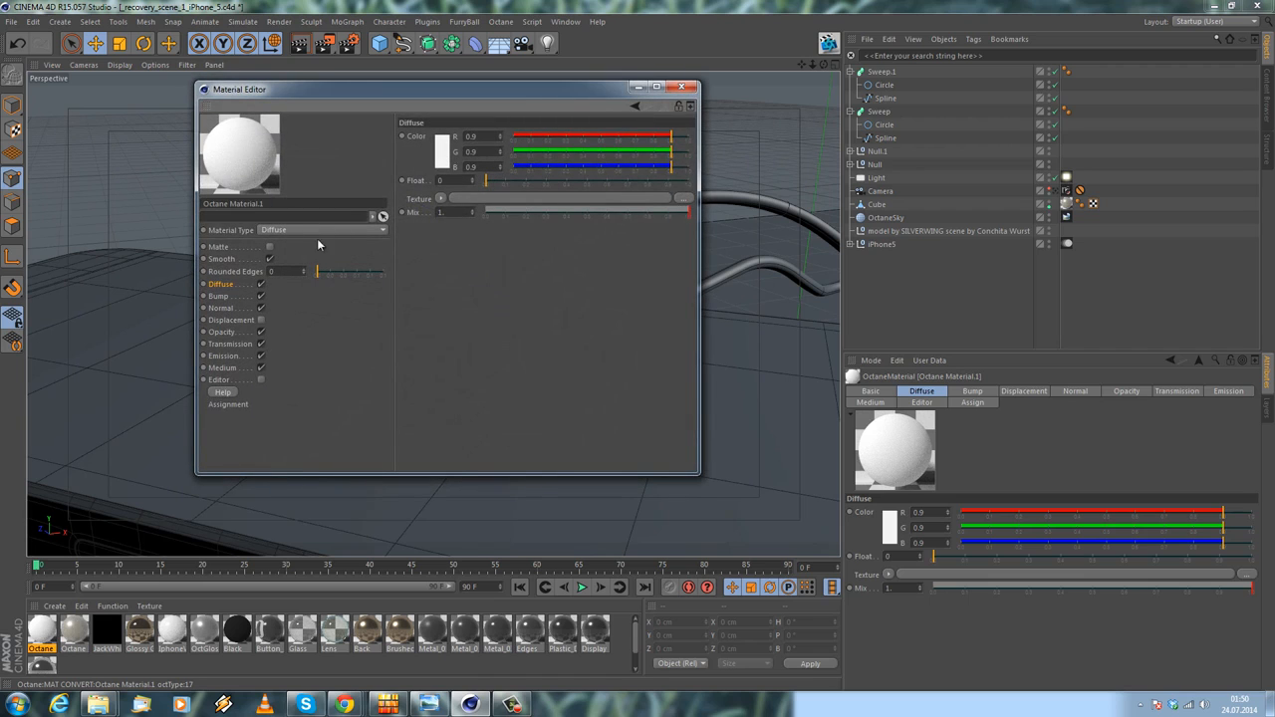
{"action": "left_click", "coordinate": [440, 198]}
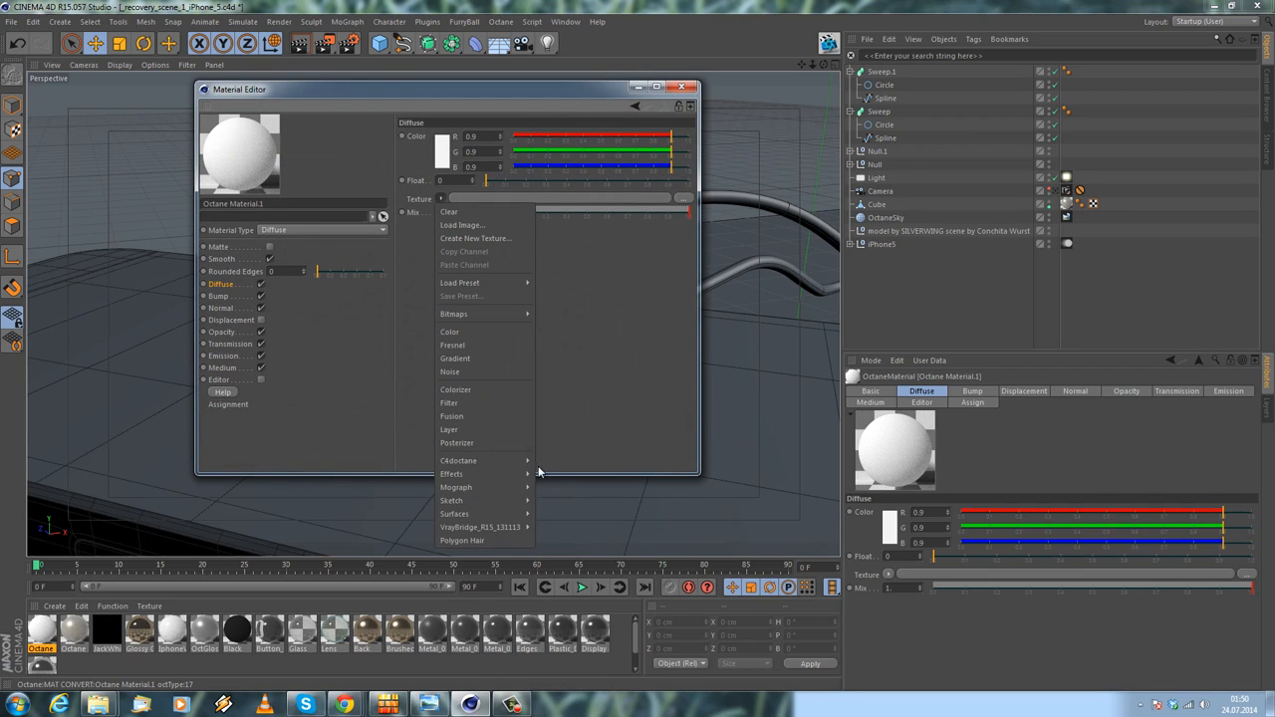
{"action": "mouse_move", "coordinate": [488, 460]}
{"action": "left_click", "coordinate": [583, 497]}
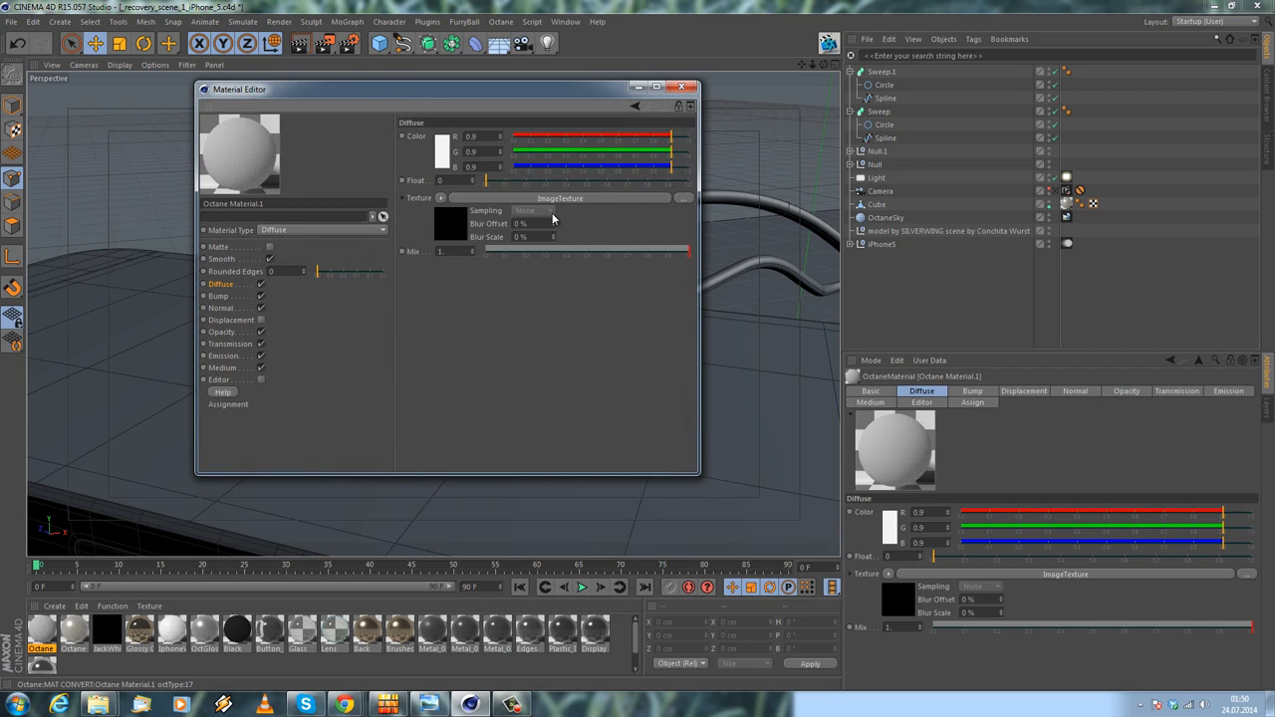
{"action": "left_click", "coordinate": [569, 199]}
Check the backup-copy and auto-save settings in the Files preferences, and close the preferences
{"action": "left_click", "coordinate": [33, 22]}
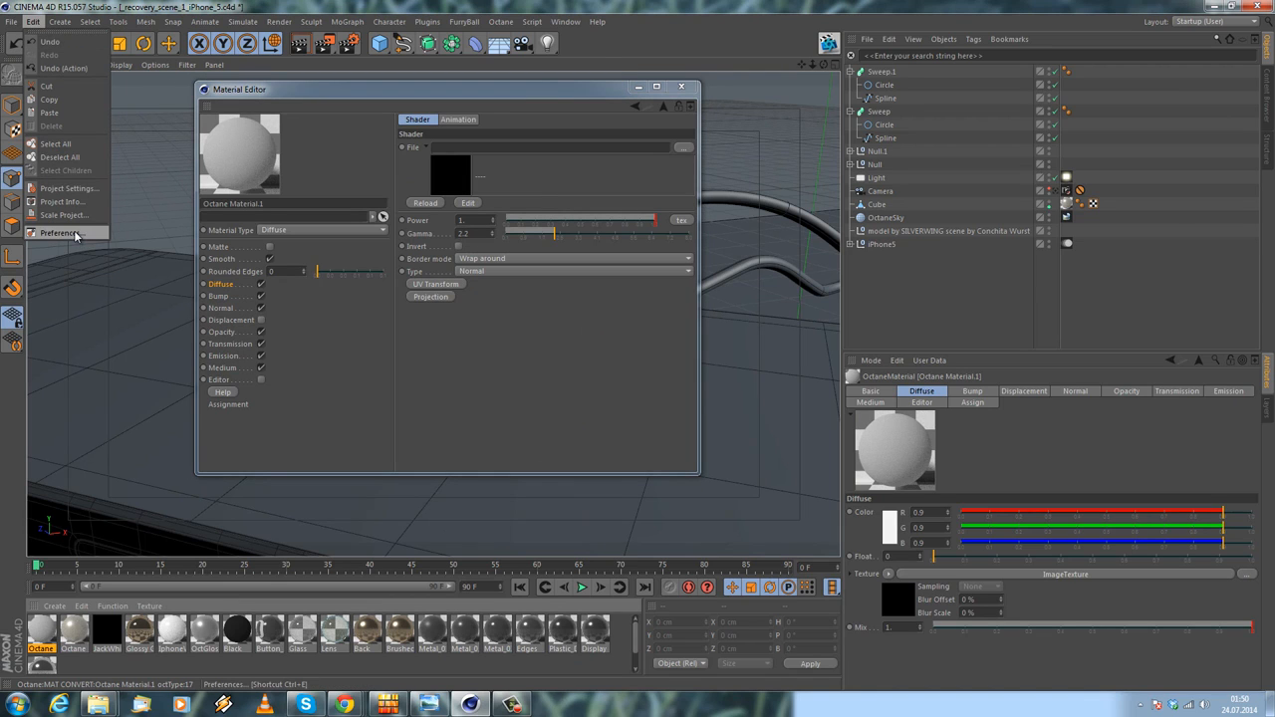
{"action": "left_click", "coordinate": [75, 235]}
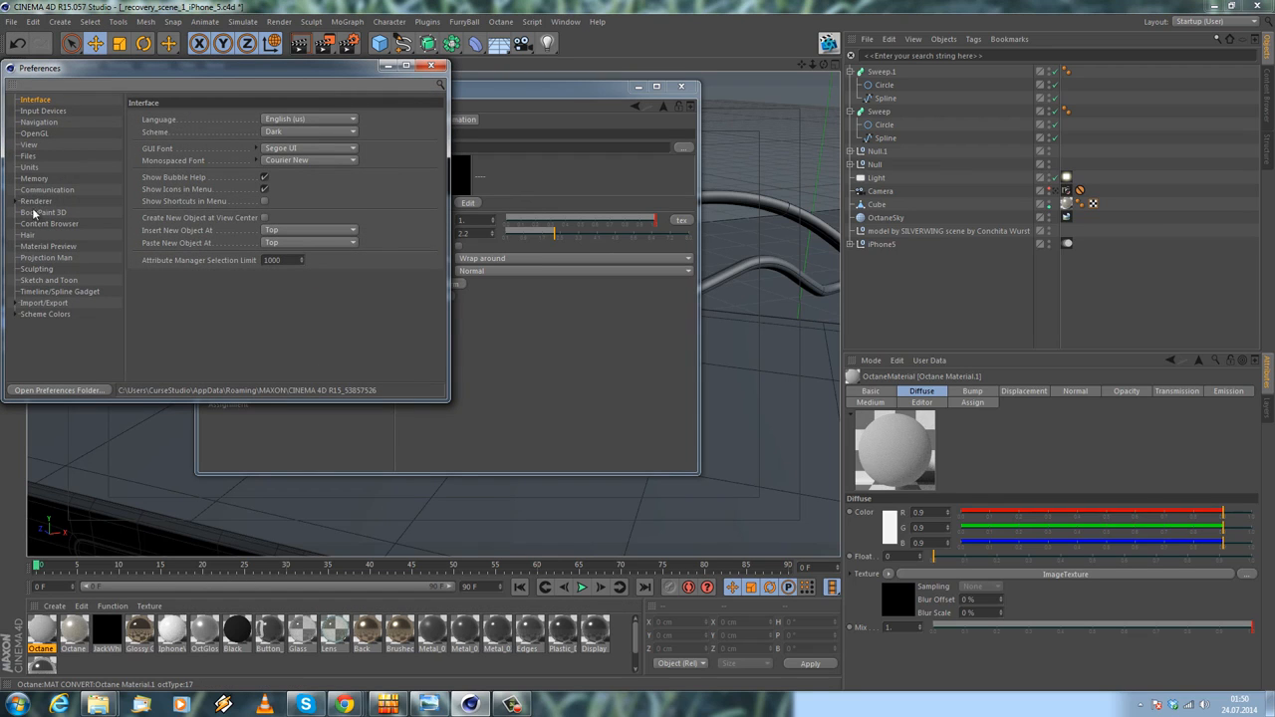
{"action": "left_click", "coordinate": [29, 167]}
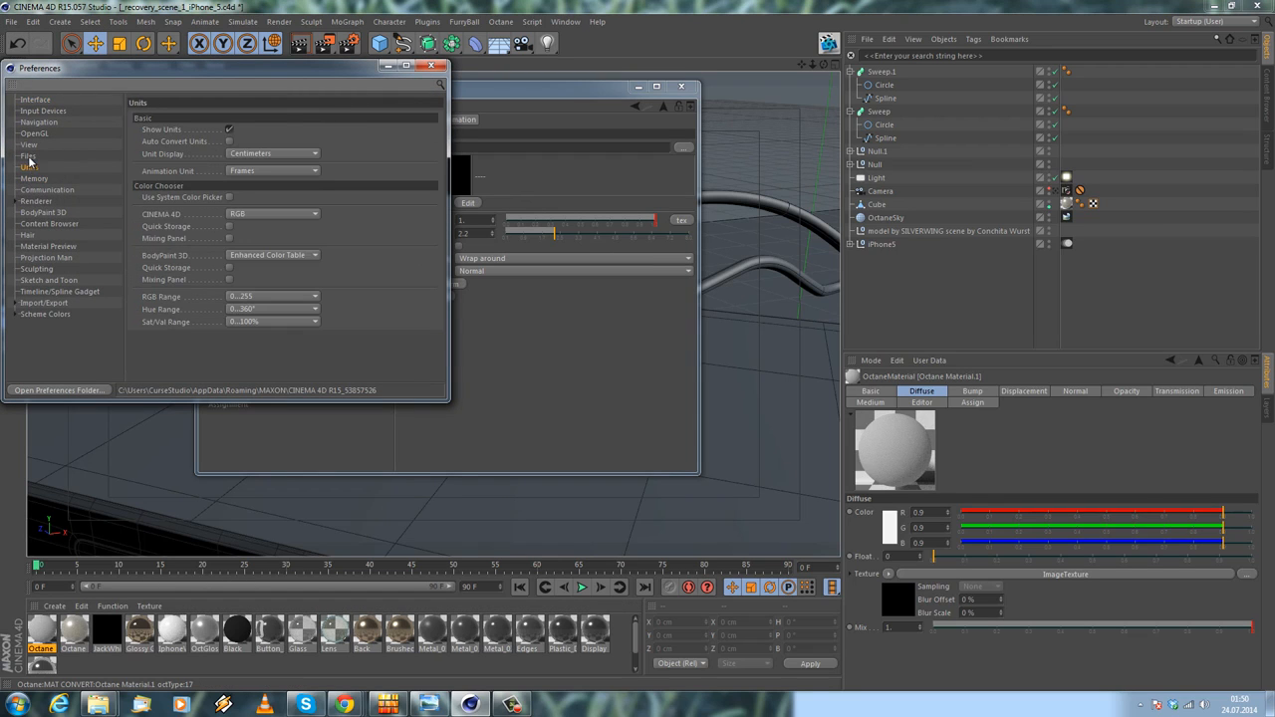
{"action": "left_click", "coordinate": [28, 156]}
{"action": "left_click", "coordinate": [29, 167]}
{"action": "left_click", "coordinate": [28, 156]}
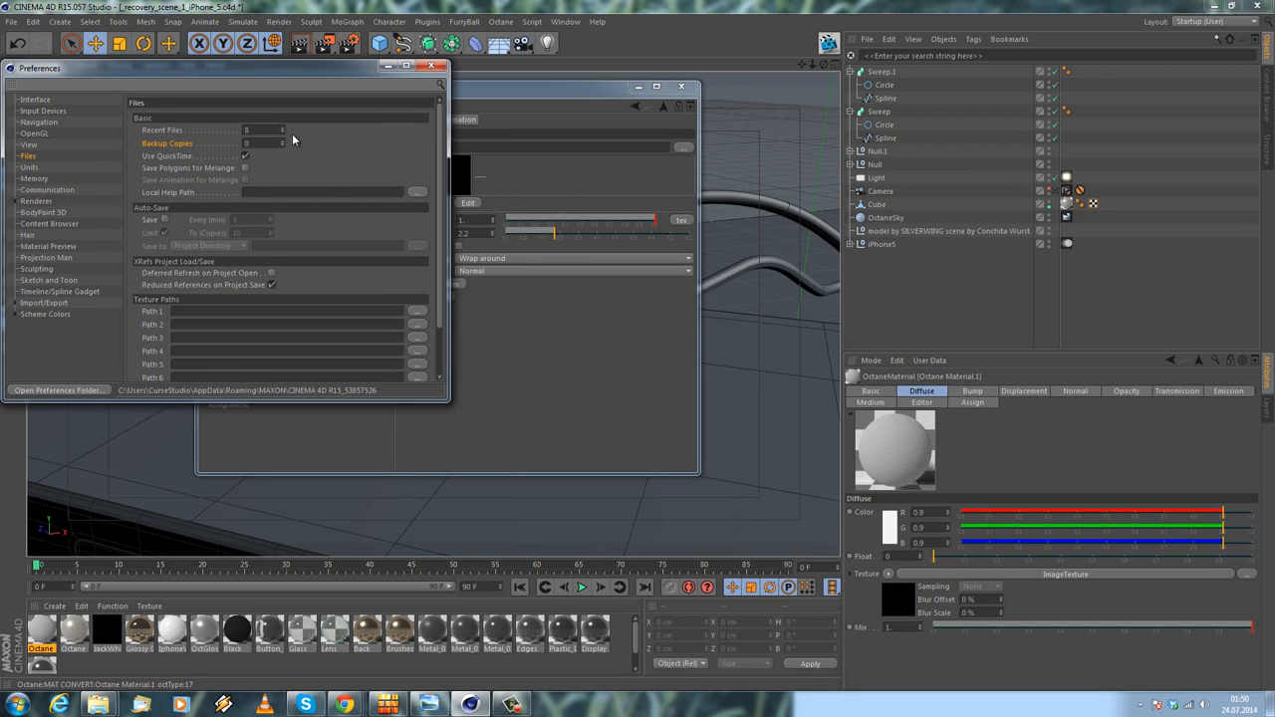
{"action": "left_click", "coordinate": [164, 219]}
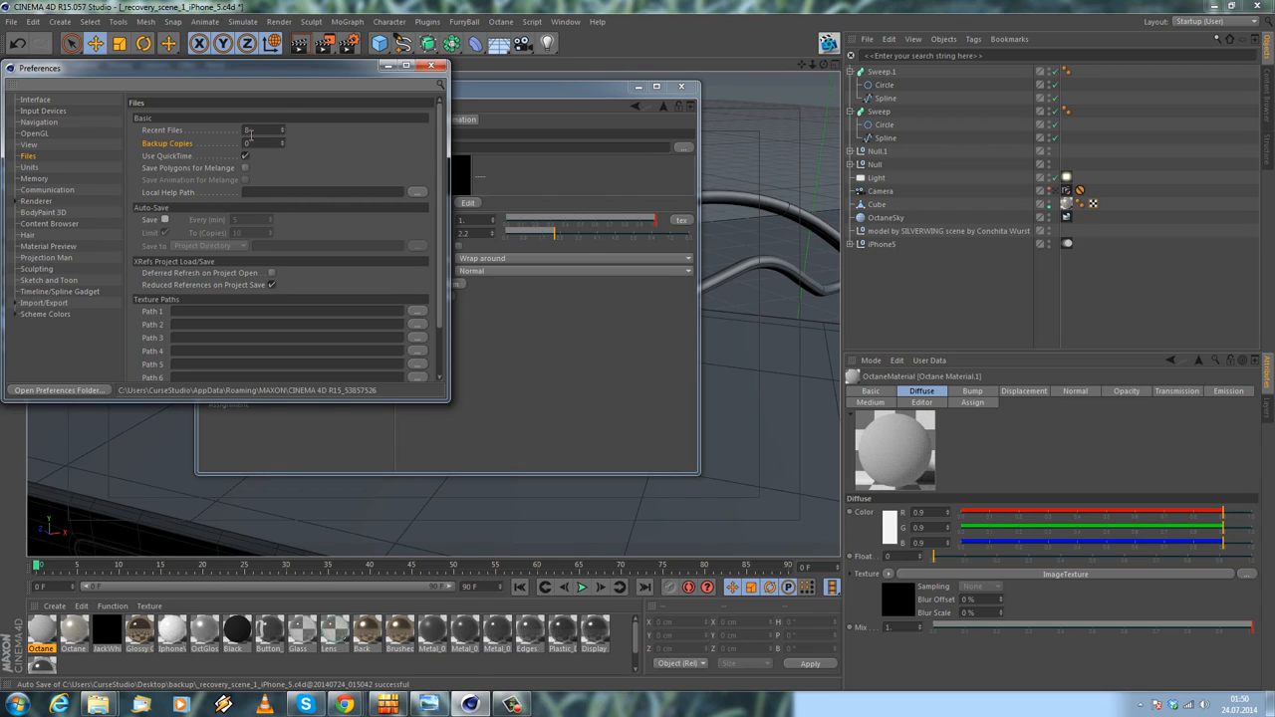
{"action": "left_click", "coordinate": [430, 64]}
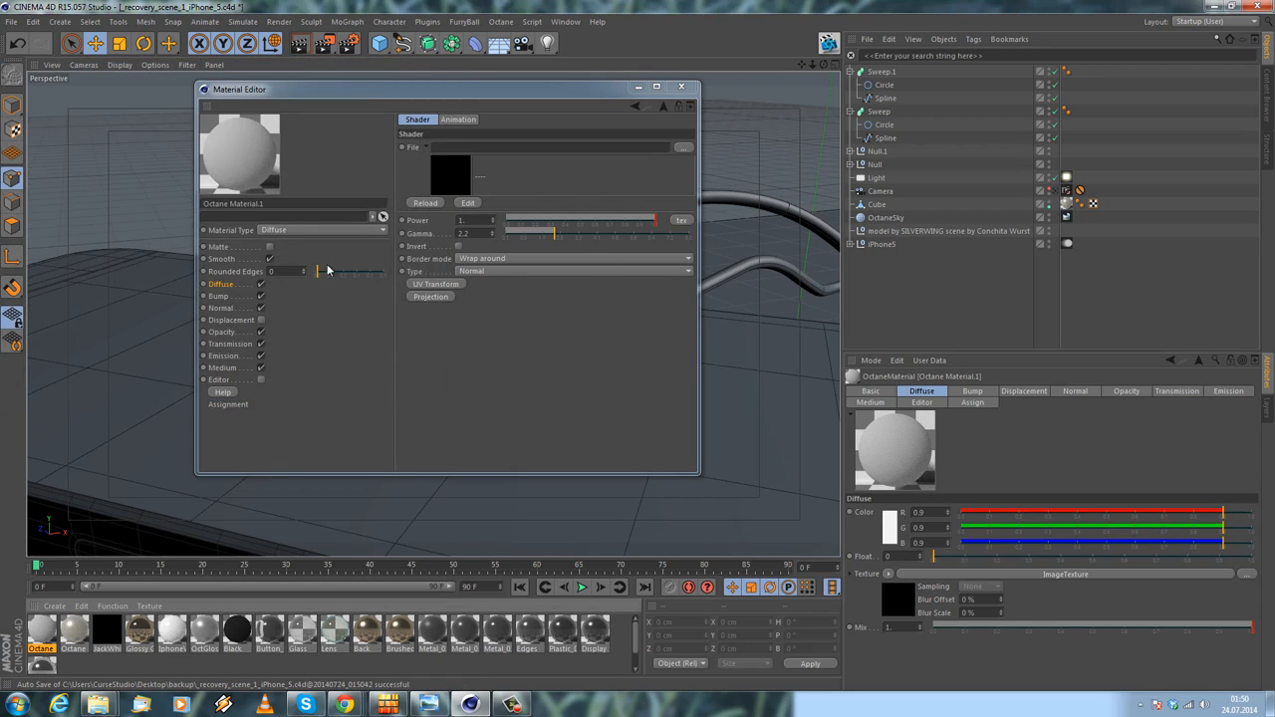
Load BeatsAlpha.tif from D:\Personal\iphone5\Beats into the Diffuse channel's ImageTexture shader
{"action": "left_click", "coordinate": [221, 283]}
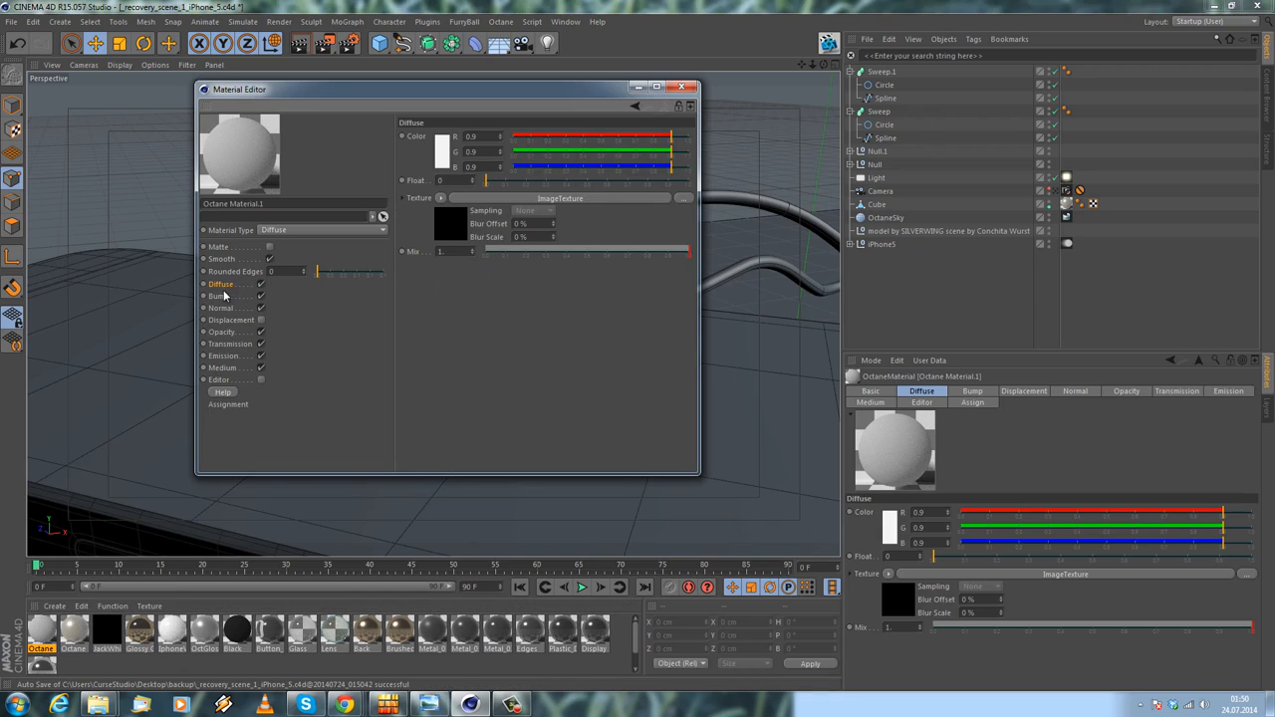
{"action": "left_click", "coordinate": [554, 198]}
{"action": "left_click", "coordinate": [685, 147]}
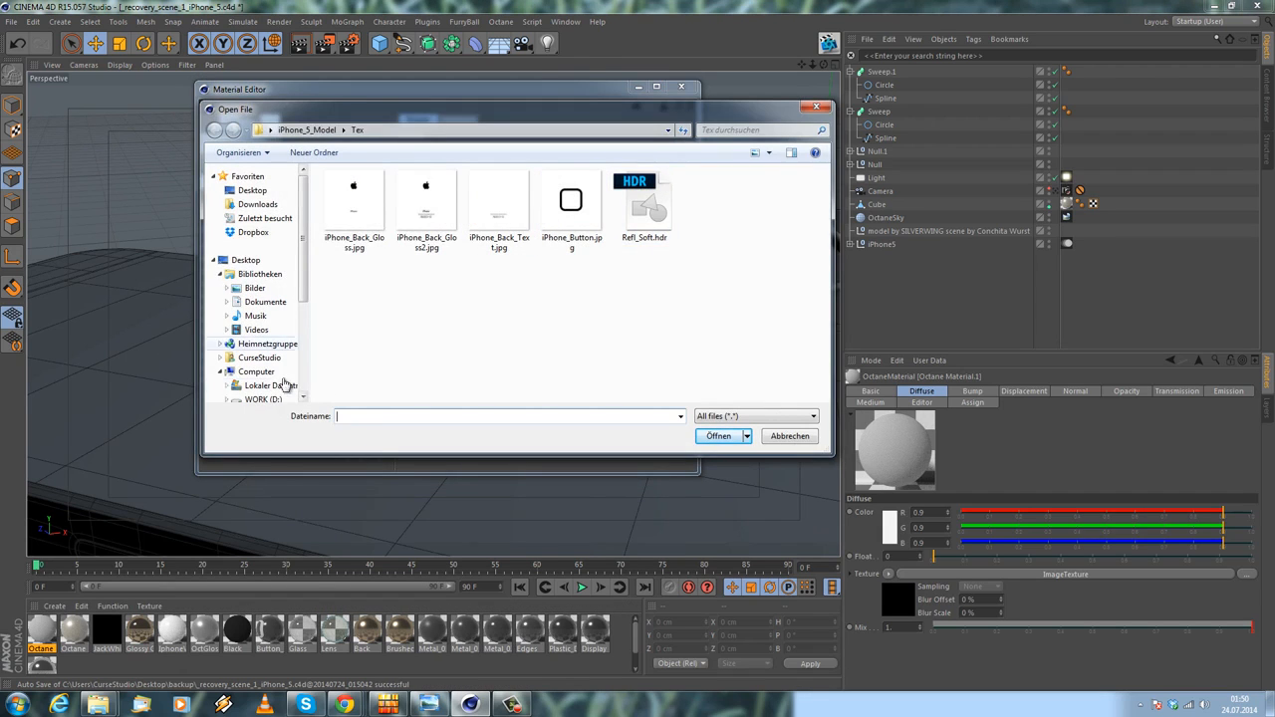
{"action": "left_click", "coordinate": [261, 397]}
{"action": "scroll", "coordinate": [418, 251], "scroll_direction": "down", "scroll_amount": 5}
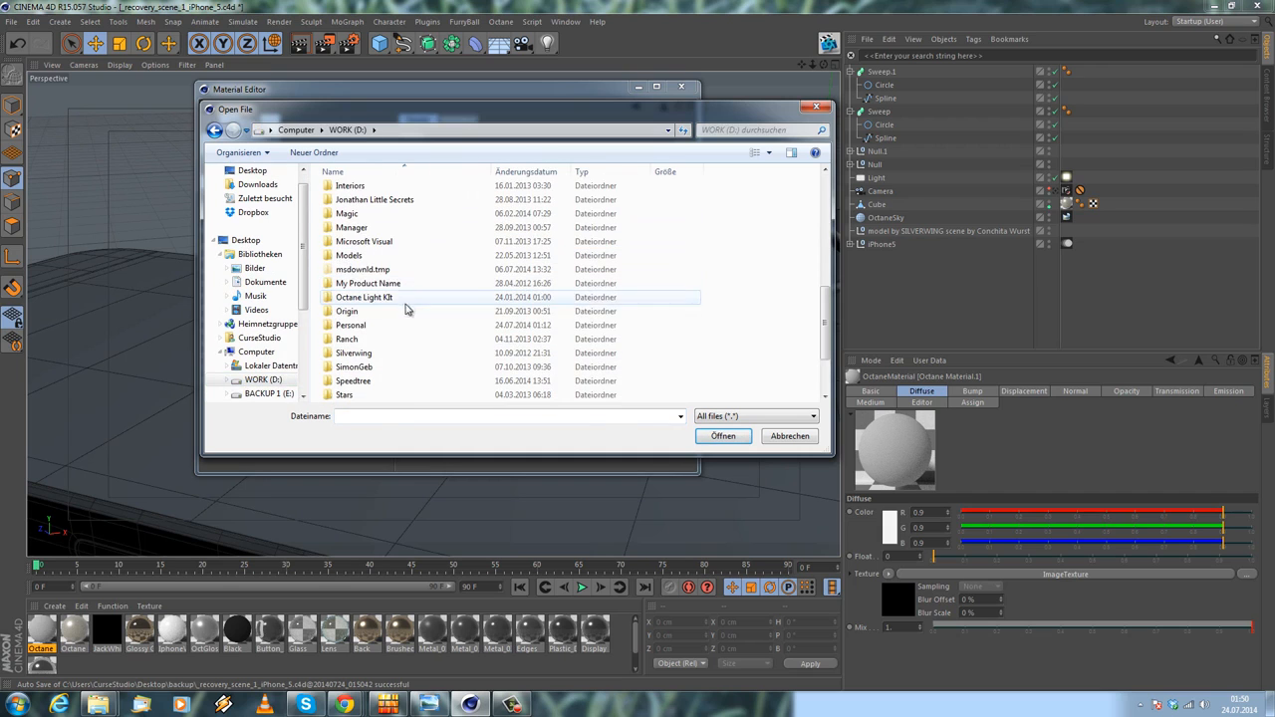
{"action": "double_click", "coordinate": [369, 330]}
{"action": "scroll", "coordinate": [368, 332], "scroll_direction": "down", "scroll_amount": 2}
{"action": "scroll", "coordinate": [374, 335], "scroll_direction": "down", "scroll_amount": 8}
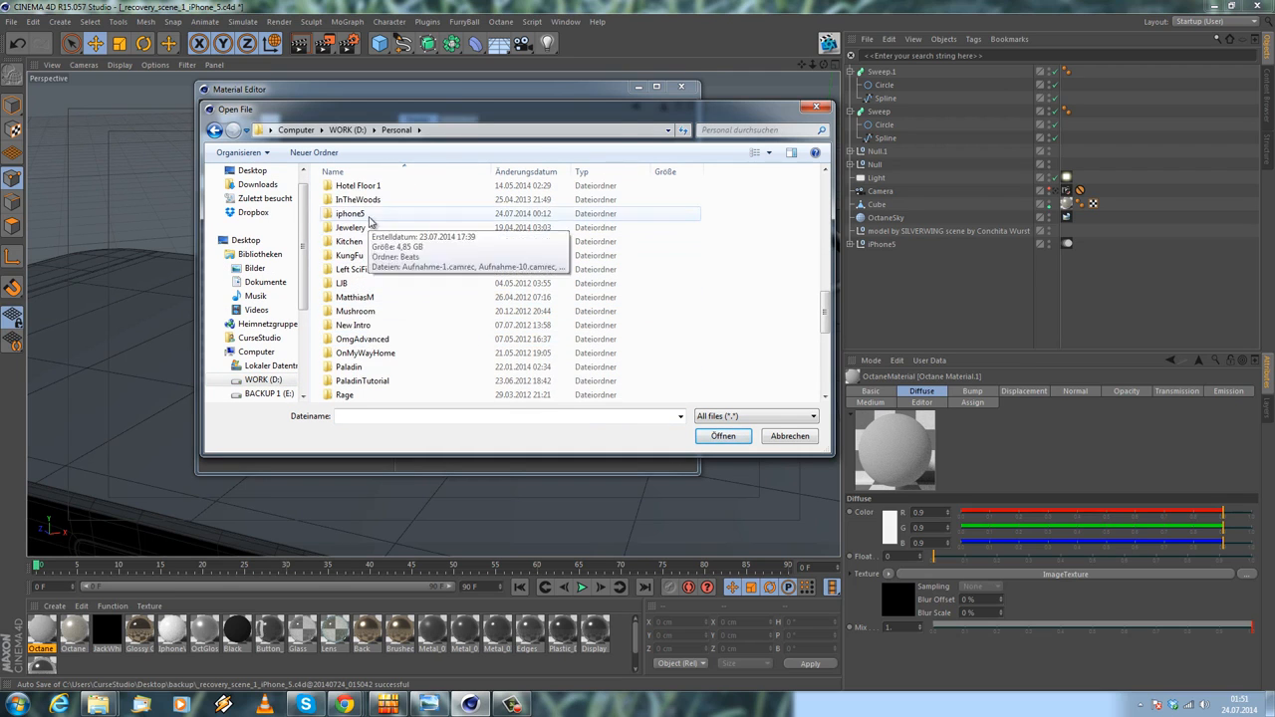
{"action": "double_click", "coordinate": [353, 213]}
{"action": "double_click", "coordinate": [349, 204]}
{"action": "left_click", "coordinate": [413, 214]}
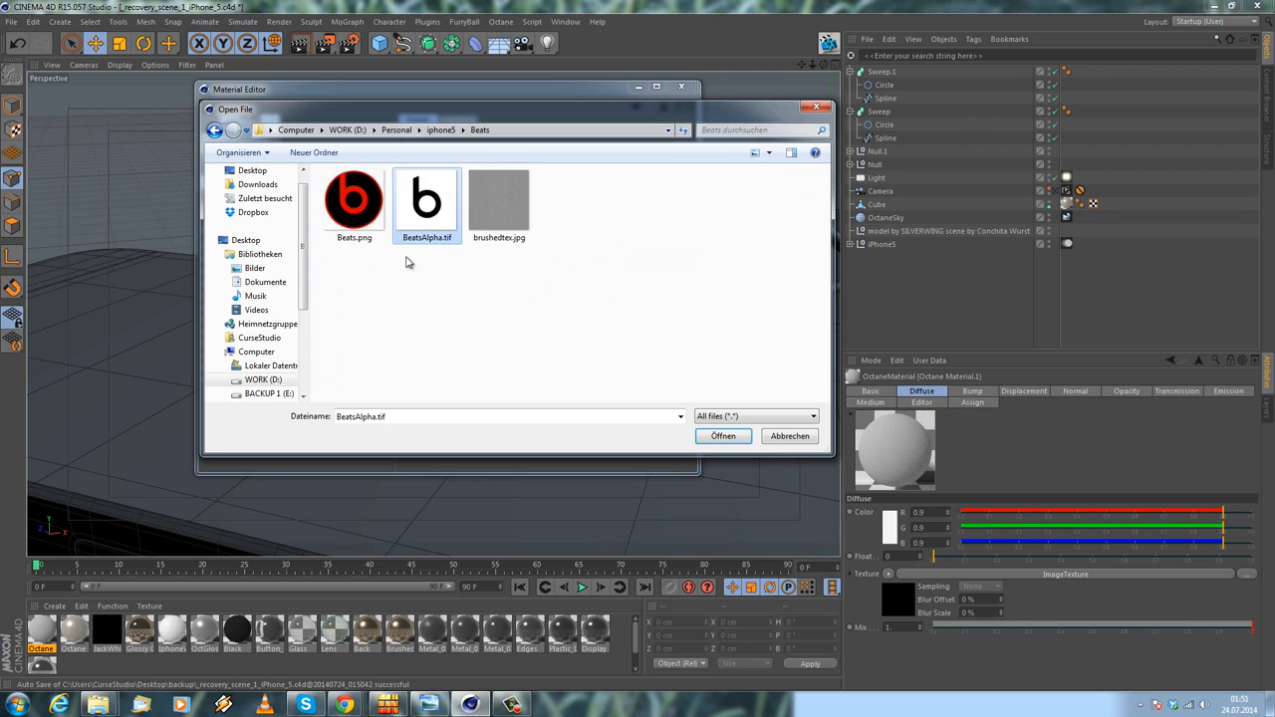
{"action": "left_click", "coordinate": [717, 433]}
{"action": "left_click", "coordinate": [707, 401]}
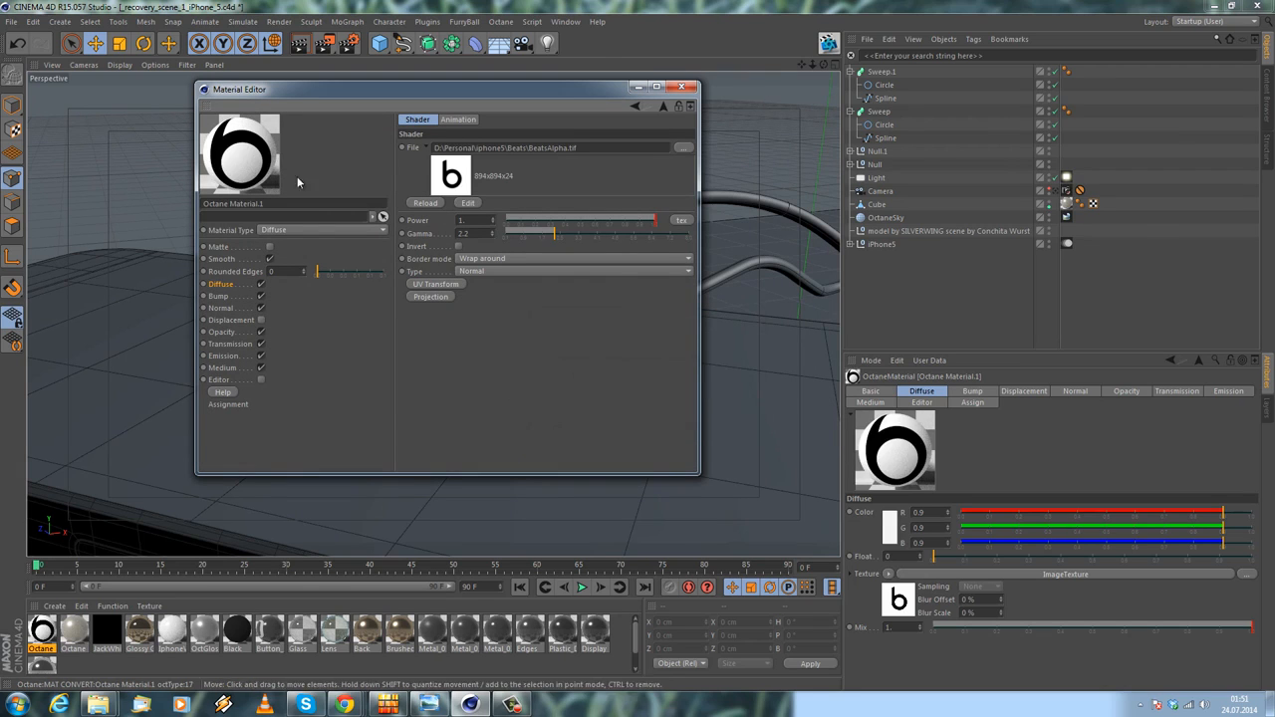
Copy the Diffuse channel's ImageTexture, wrap it in a C4doctane MixTexture and open the mix settings
{"action": "left_click", "coordinate": [223, 284]}
{"action": "left_click", "coordinate": [441, 199]}
{"action": "left_click", "coordinate": [464, 269]}
{"action": "left_click", "coordinate": [441, 199]}
{"action": "mouse_move", "coordinate": [479, 479]}
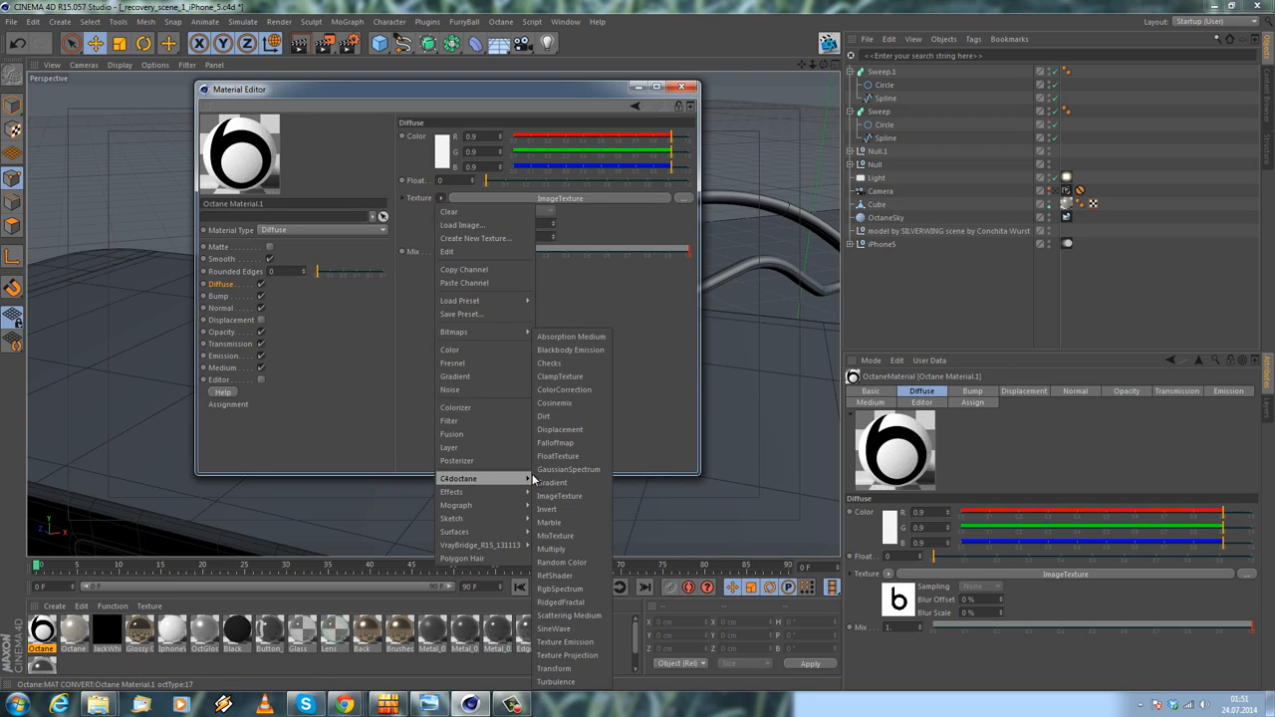
{"action": "left_click", "coordinate": [562, 540]}
{"action": "left_click", "coordinate": [516, 198]}
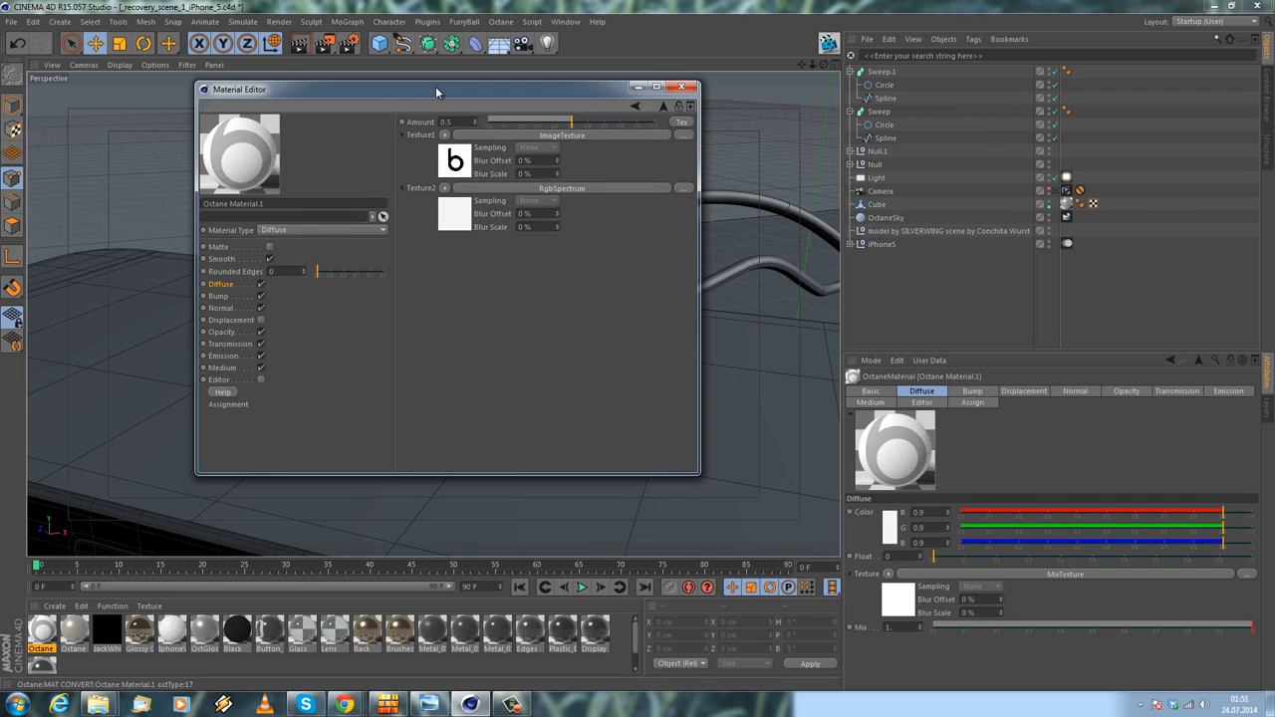
{"action": "left_click_drag", "start_coordinate": [435, 91], "coordinate": [611, 218]}
{"action": "left_click_drag", "start_coordinate": [532, 219], "coordinate": [412, 143]}
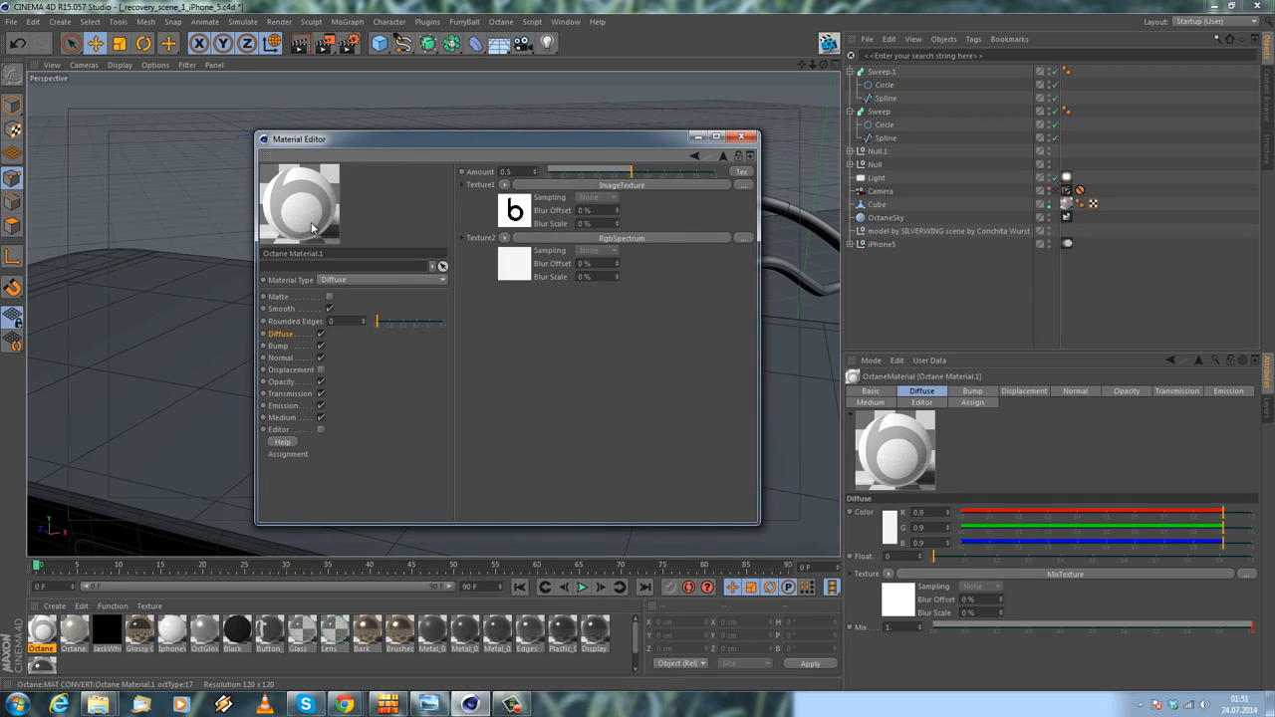
{"action": "left_click", "coordinate": [57, 605]}
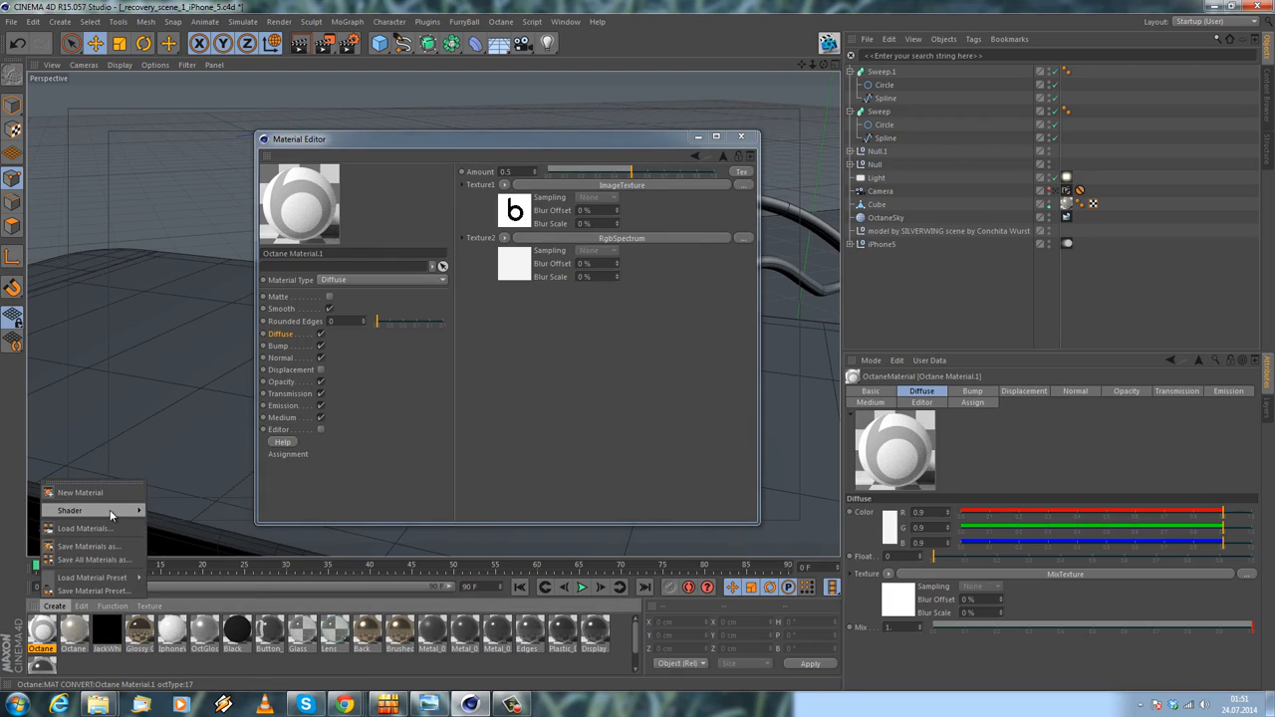
{"action": "left_click", "coordinate": [543, 386]}
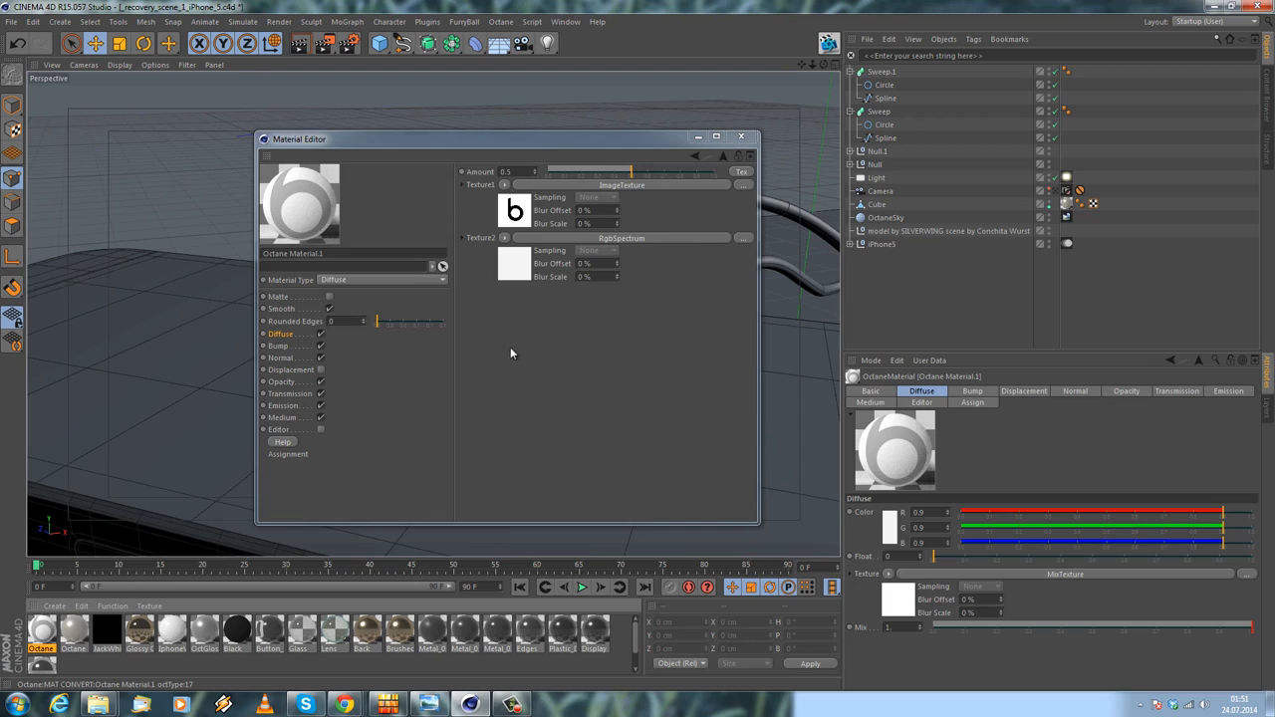
Make the MixTexture's Amount texture-driven and paste the copied BeatsAlpha ImageTexture into it
{"action": "left_click", "coordinate": [274, 333]}
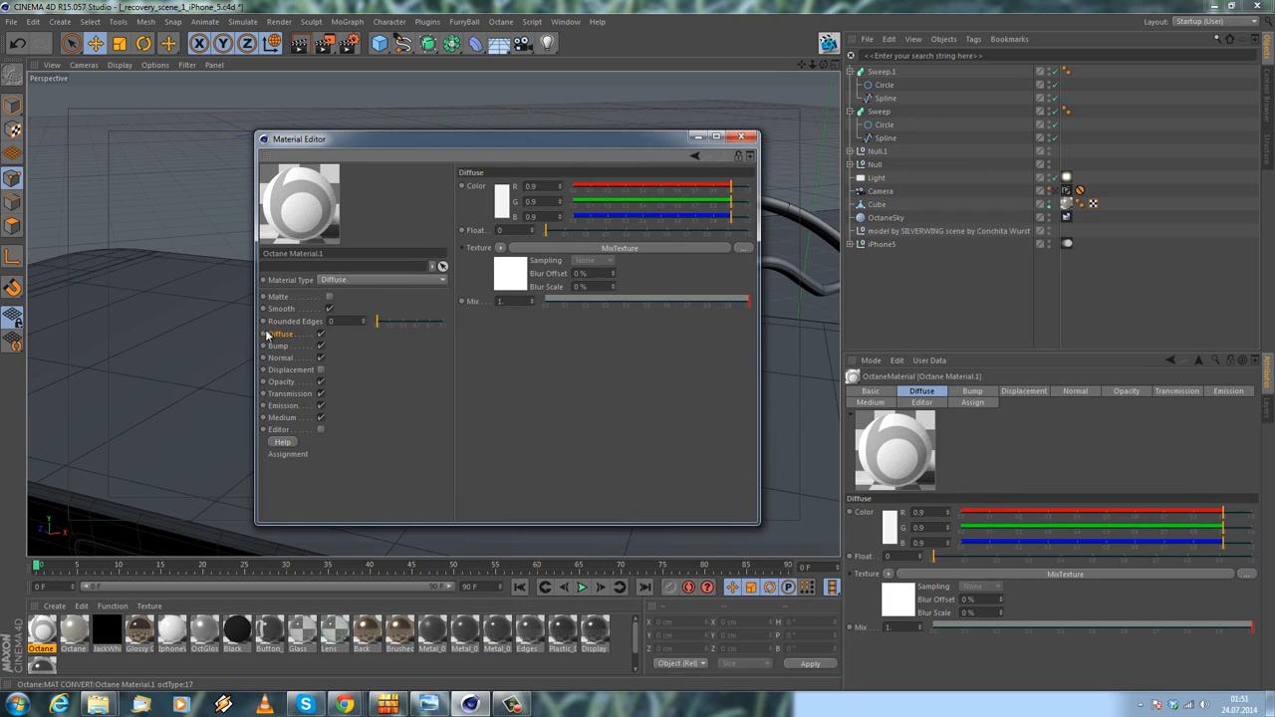
{"action": "left_click", "coordinate": [625, 248]}
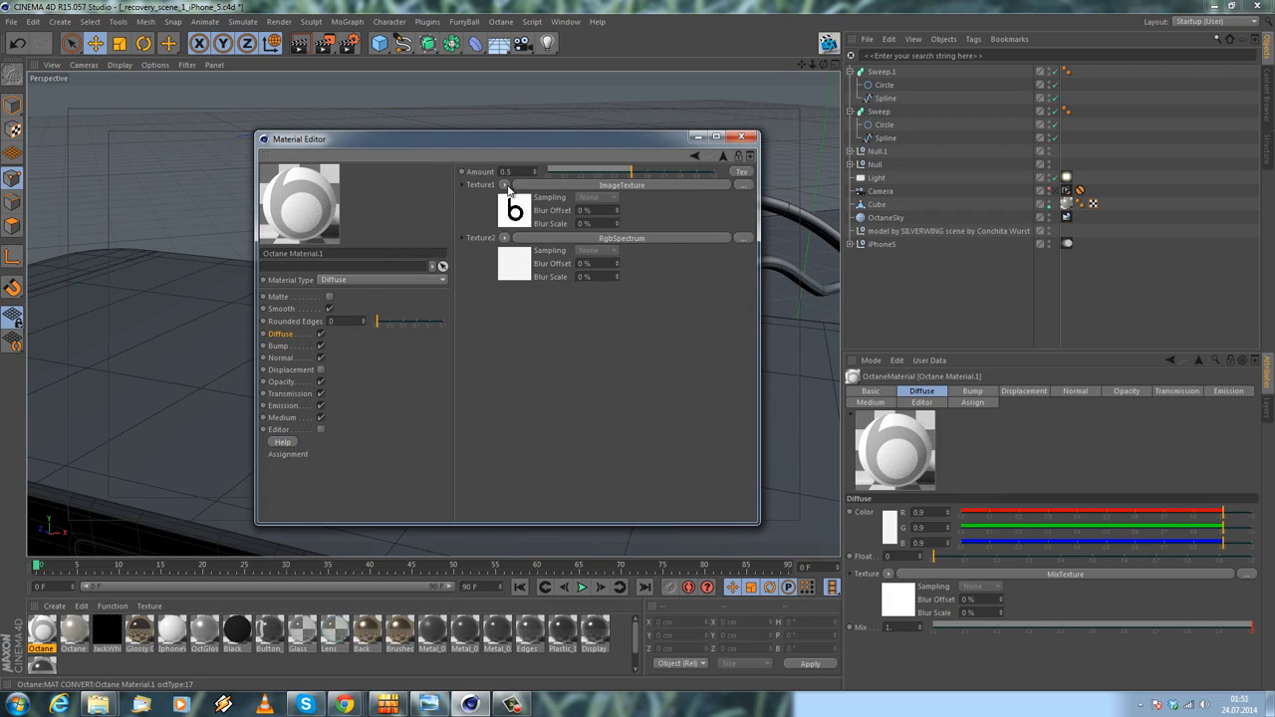
{"action": "left_click", "coordinate": [737, 173]}
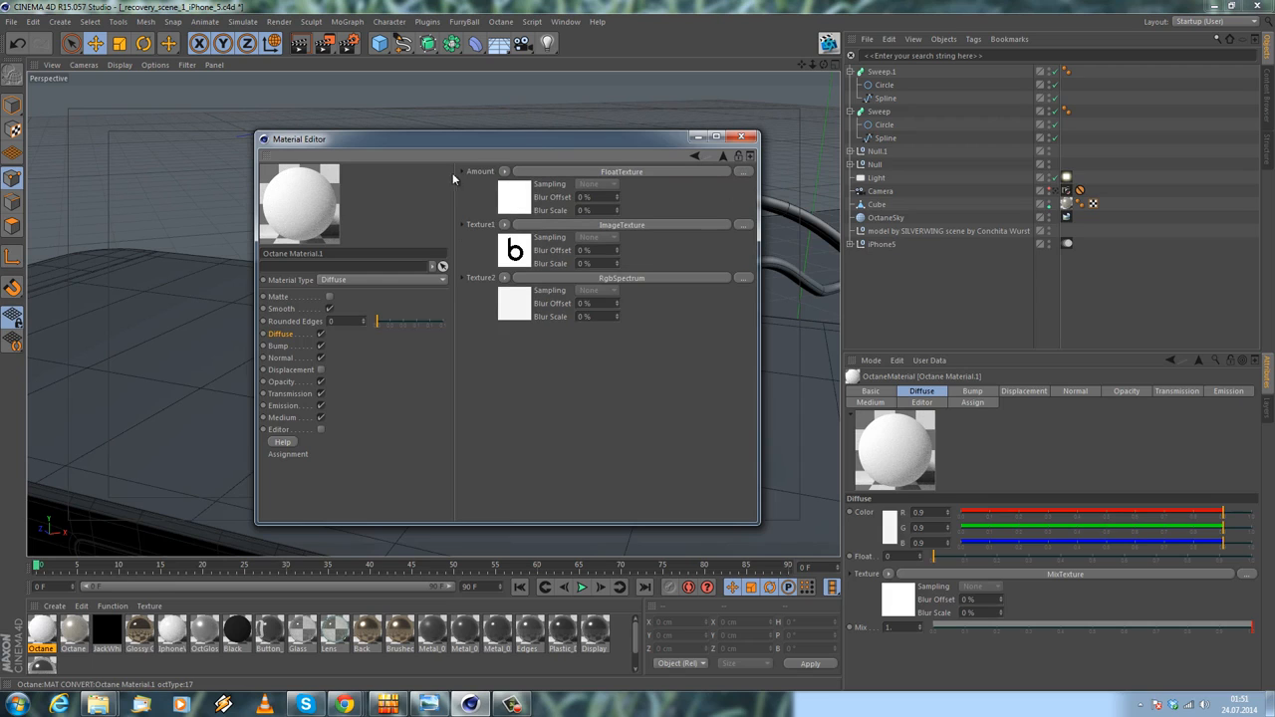
{"action": "left_click", "coordinate": [504, 172]}
{"action": "left_click", "coordinate": [523, 243]}
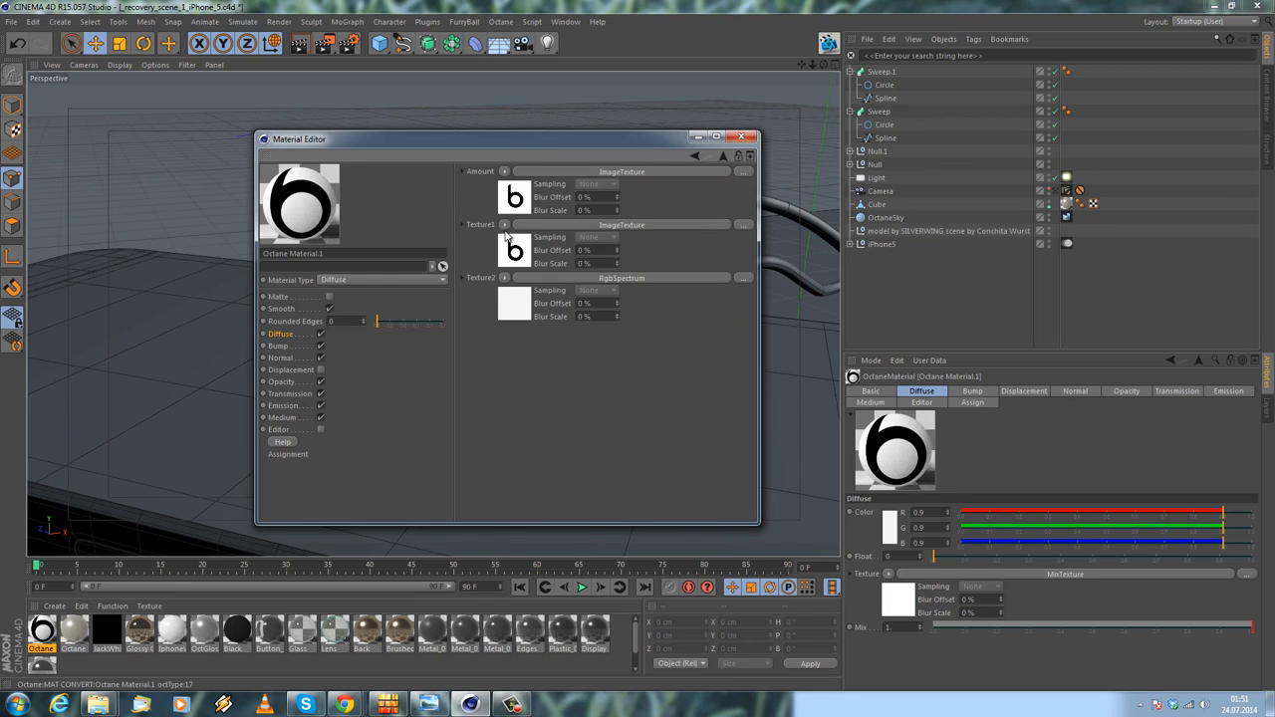
Replace the MixTexture's Texture1 with an RgbSpectrum and set its colour to red, RGB 221, 29, 29
{"action": "left_click", "coordinate": [504, 224]}
{"action": "mouse_move", "coordinate": [543, 492]}
{"action": "left_click", "coordinate": [623, 589]}
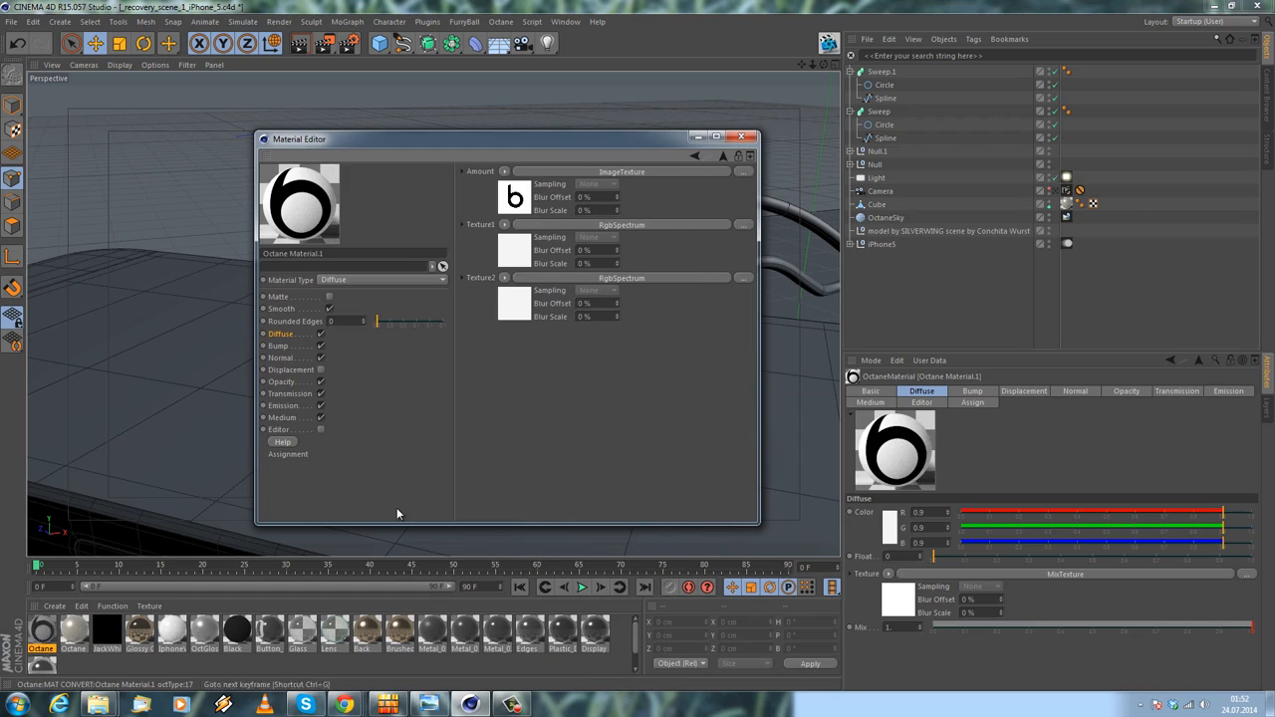
{"action": "left_click", "coordinate": [507, 255]}
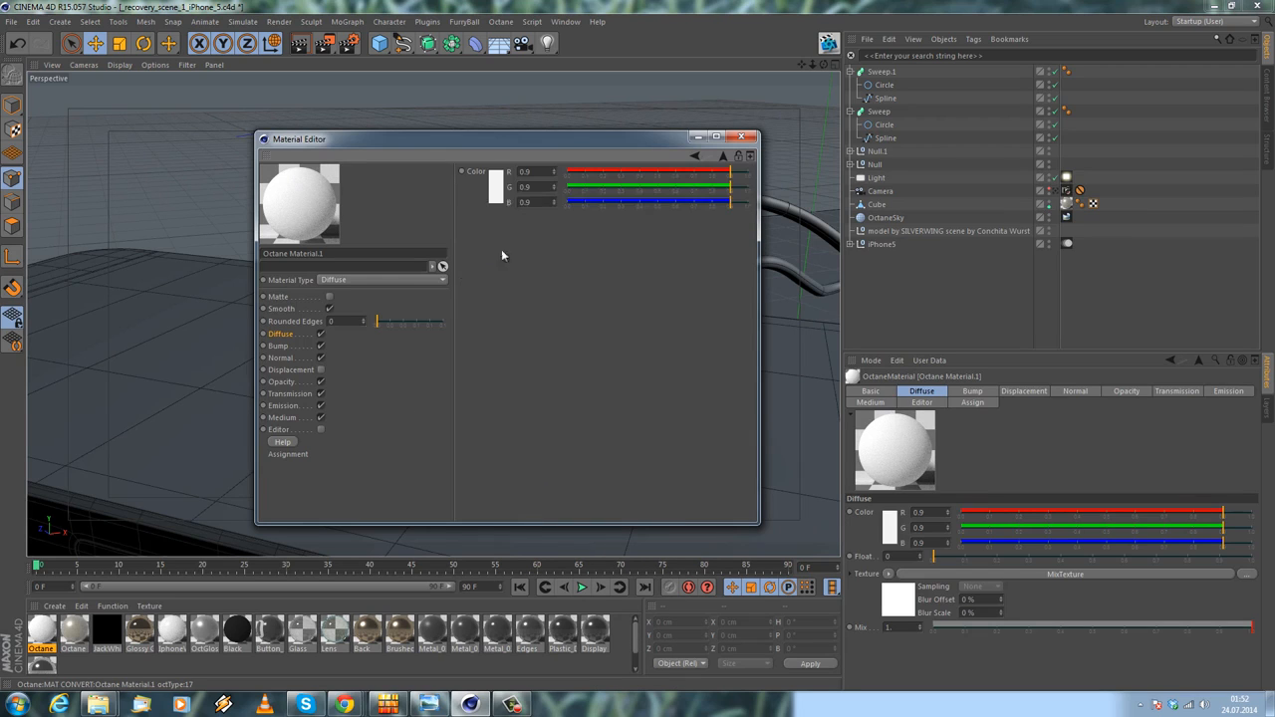
{"action": "left_click", "coordinate": [496, 189]}
{"action": "left_click_drag", "start_coordinate": [495, 169], "coordinate": [496, 160]}
{"action": "left_click", "coordinate": [475, 252]}
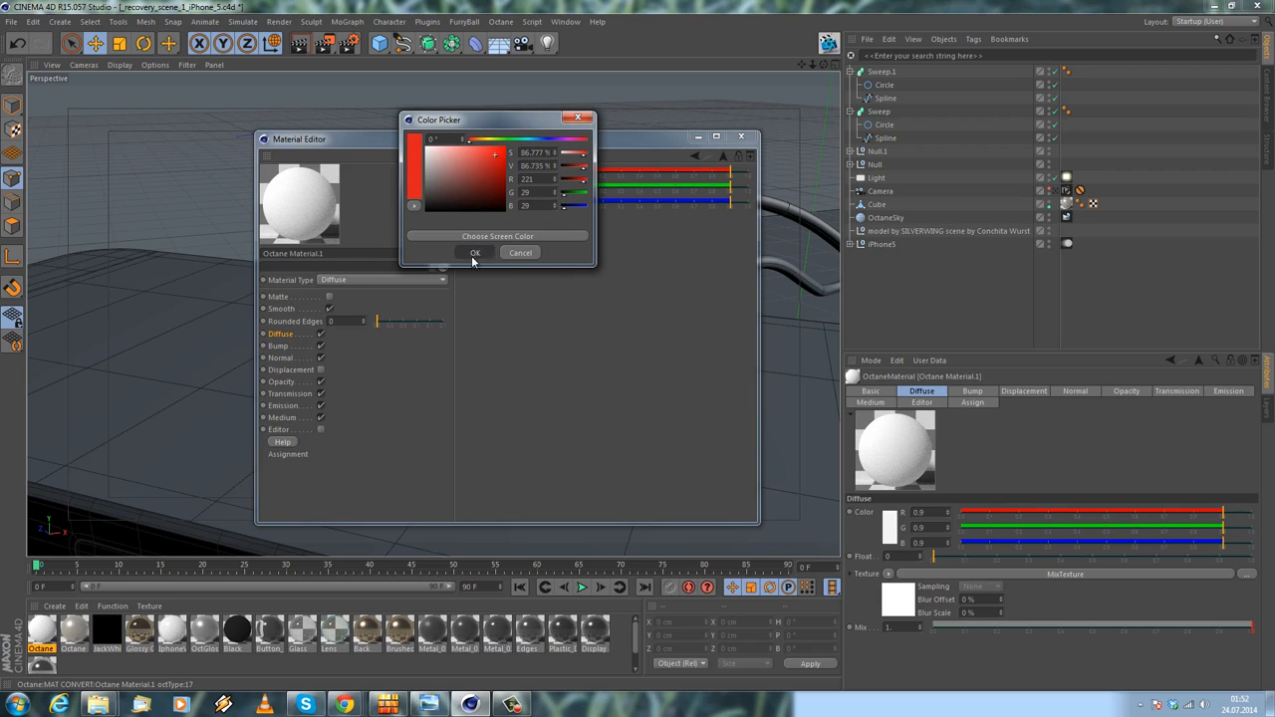
{"action": "left_click", "coordinate": [694, 158]}
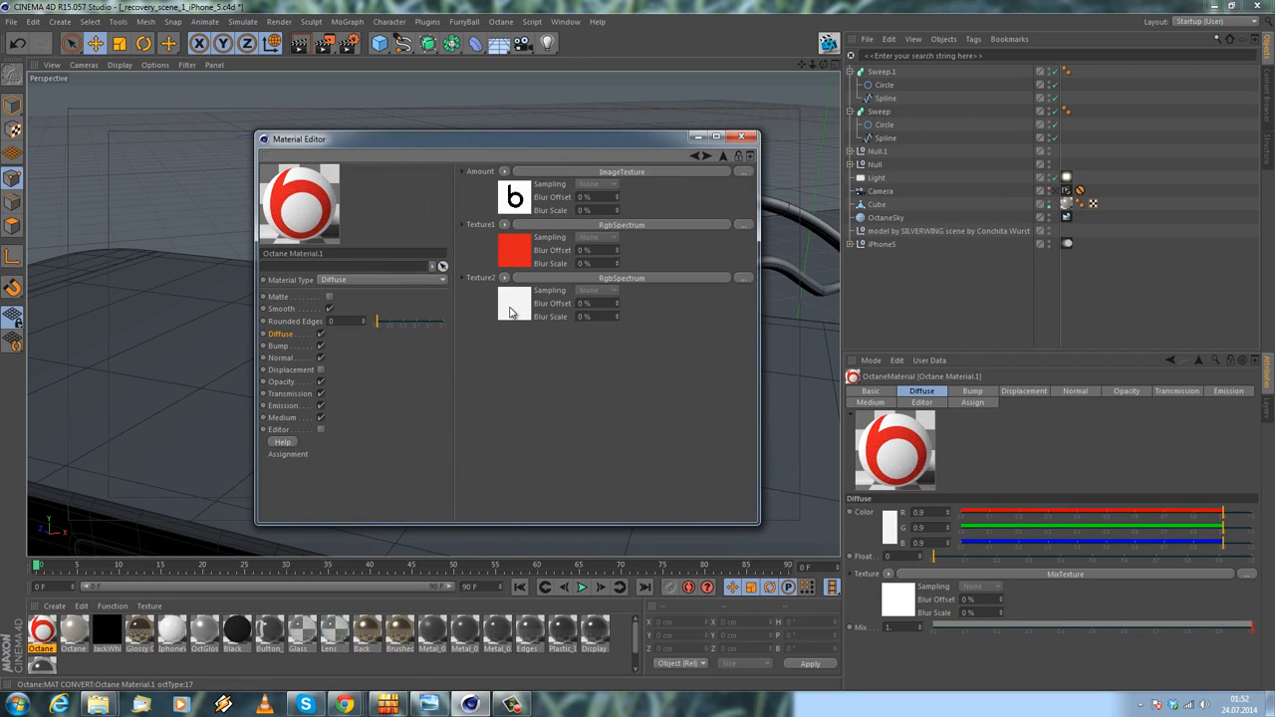
Set the colour of the MixTexture's Texture2 RgbSpectrum to near-black, RGB 26, 26, 26
{"action": "left_click", "coordinate": [509, 309]}
{"action": "left_click", "coordinate": [496, 187]}
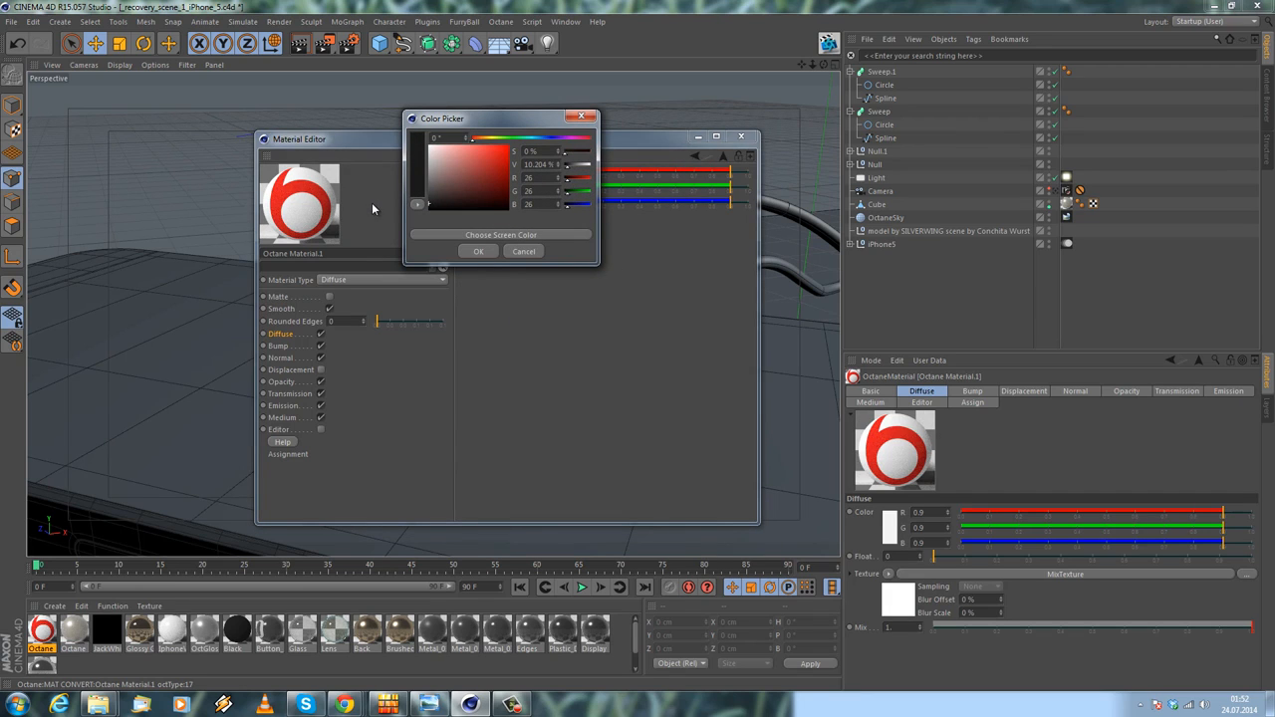
{"action": "left_click", "coordinate": [478, 251]}
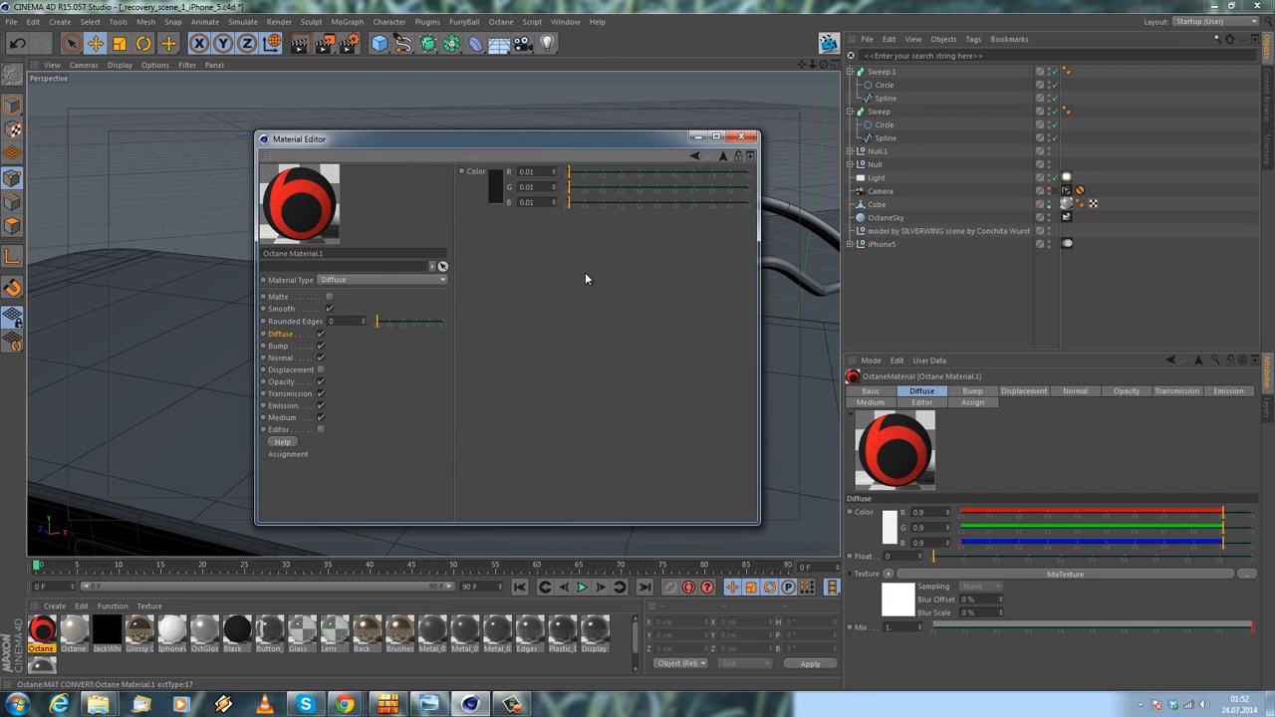
Change the logo material's type to Glossy and set its Roughness float to 0.21
{"action": "left_click", "coordinate": [383, 281]}
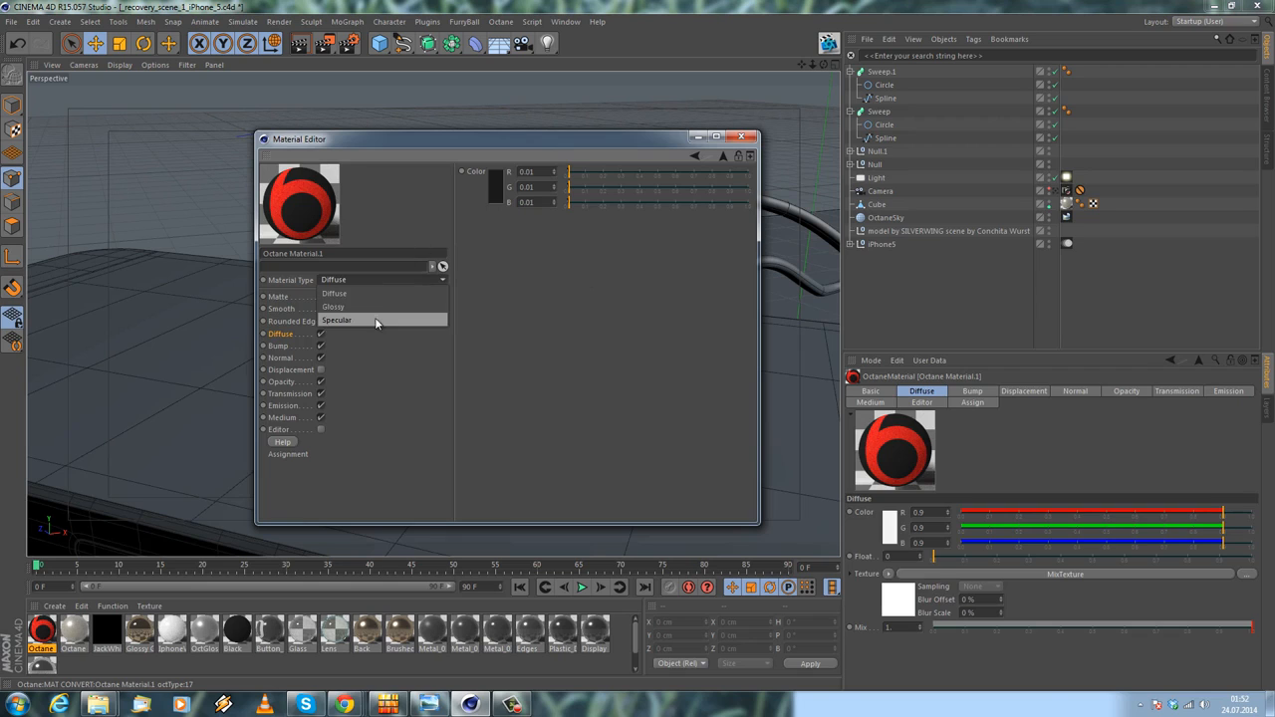
{"action": "left_click", "coordinate": [376, 311]}
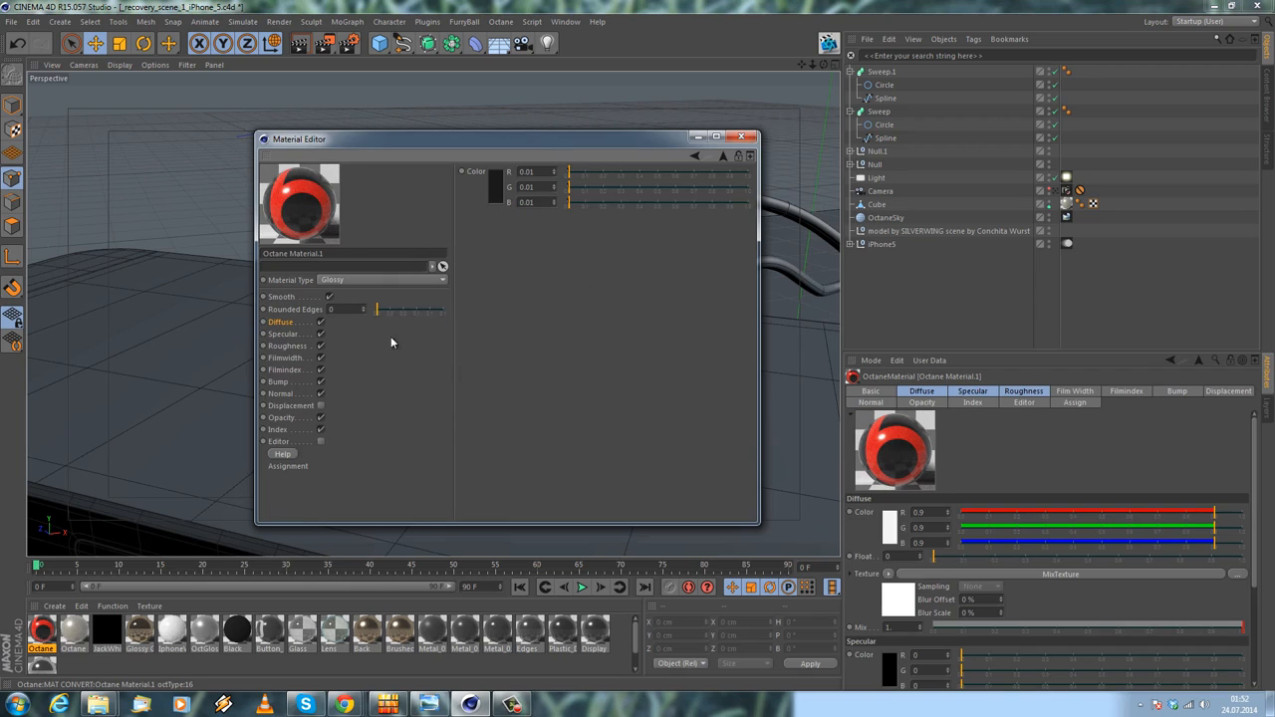
{"action": "left_click", "coordinate": [279, 430]}
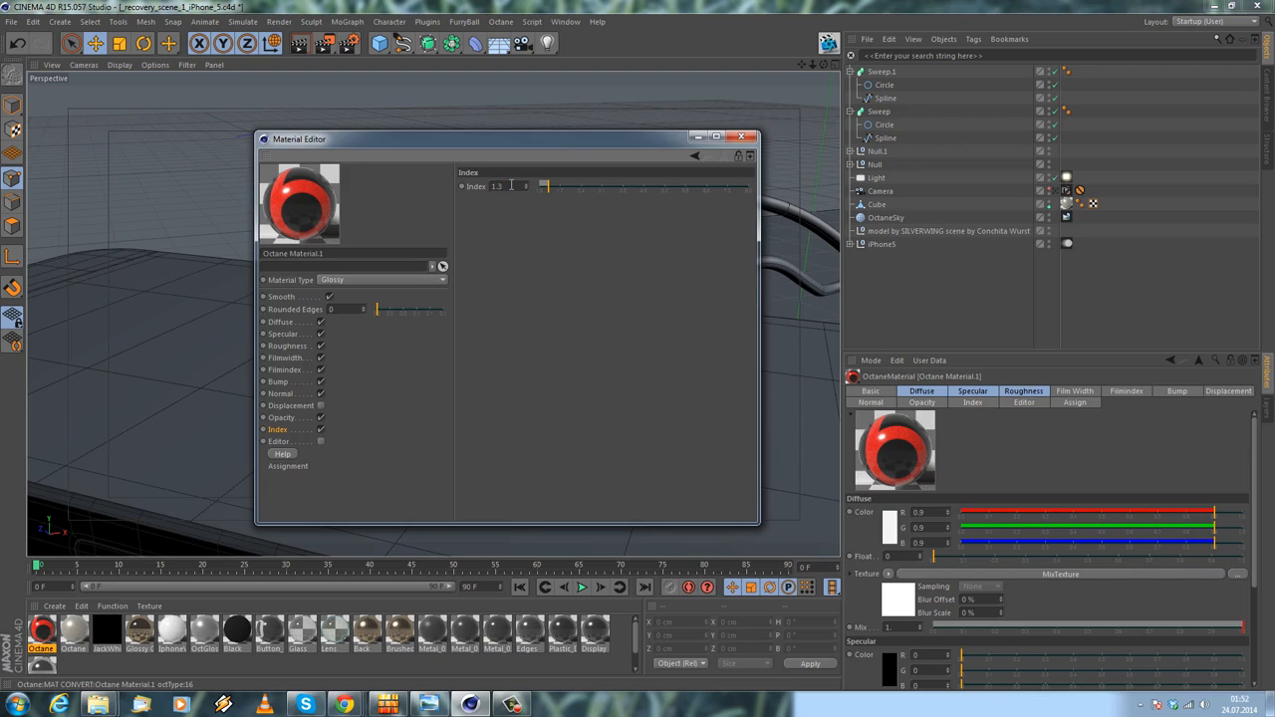
{"action": "left_click", "coordinate": [284, 333]}
{"action": "left_click", "coordinate": [286, 346]}
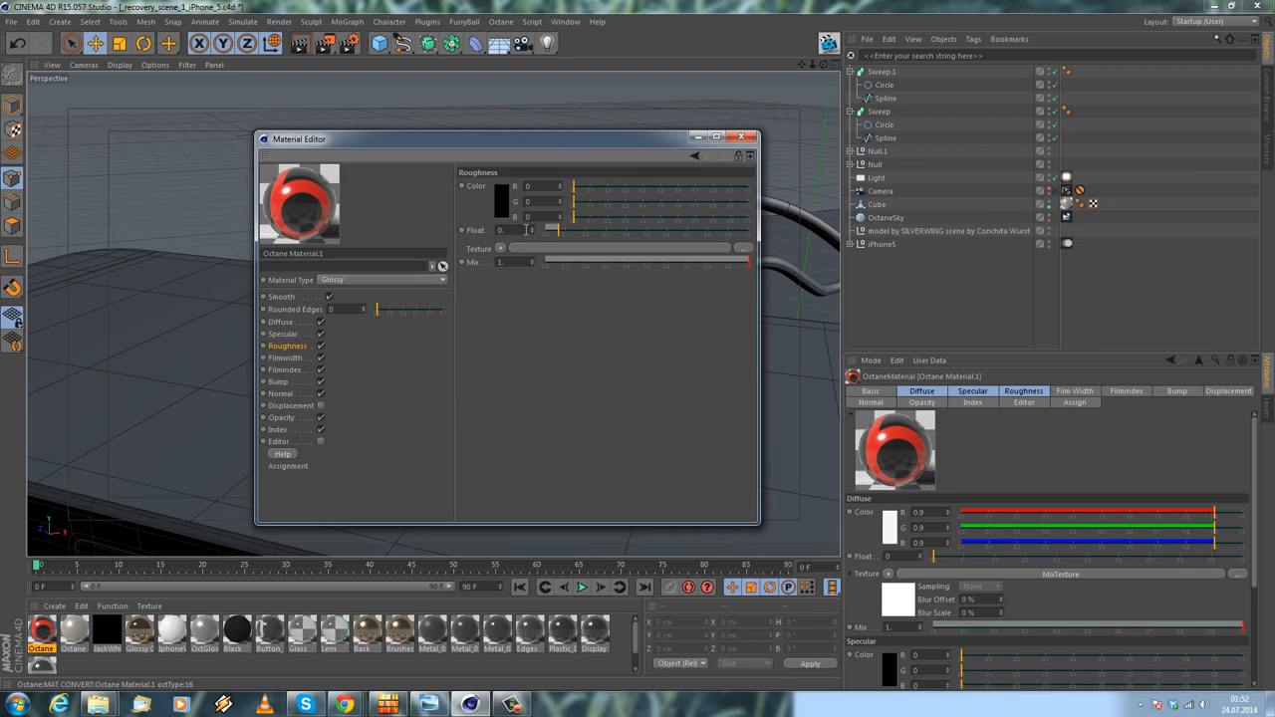
{"action": "left_click", "coordinate": [518, 230]}
{"action": "type", "text": "0.21"}
{"action": "key", "text": "Return"}
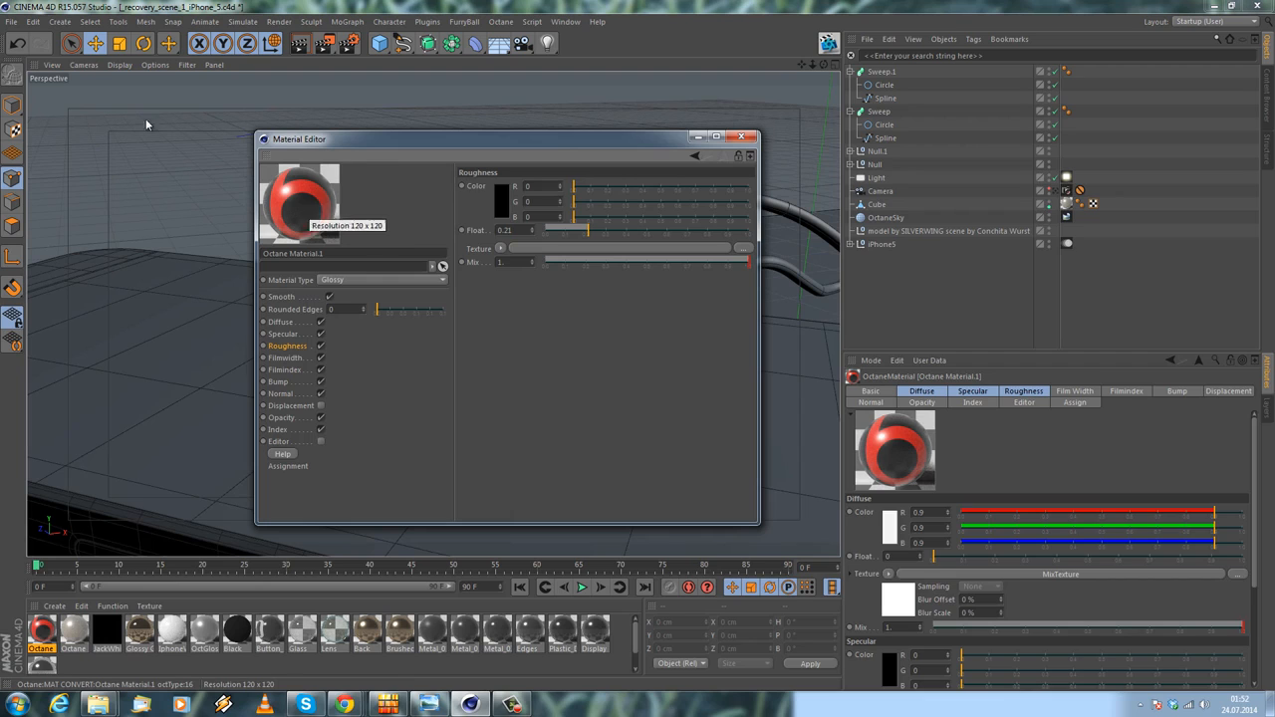
Save the project and create a new Octane Material with its type set to Glossy
{"action": "left_click", "coordinate": [11, 22]}
{"action": "left_click", "coordinate": [13, 133]}
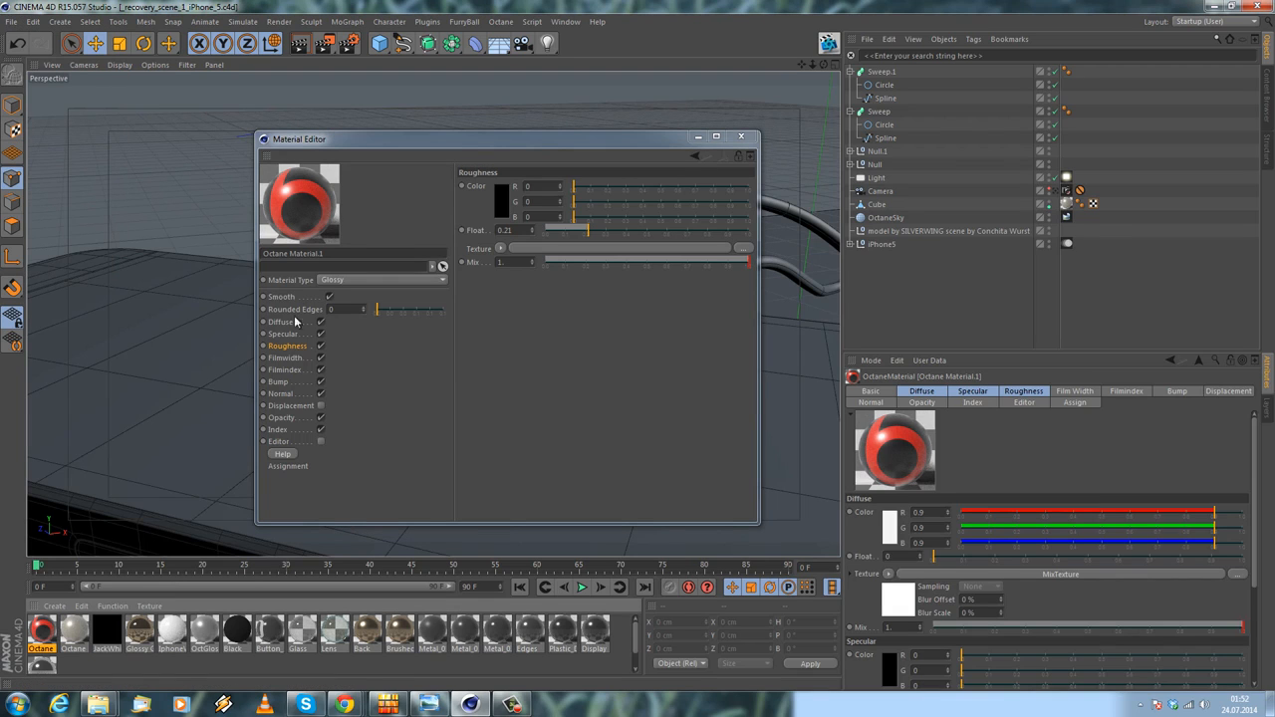
{"action": "left_click", "coordinate": [56, 606]}
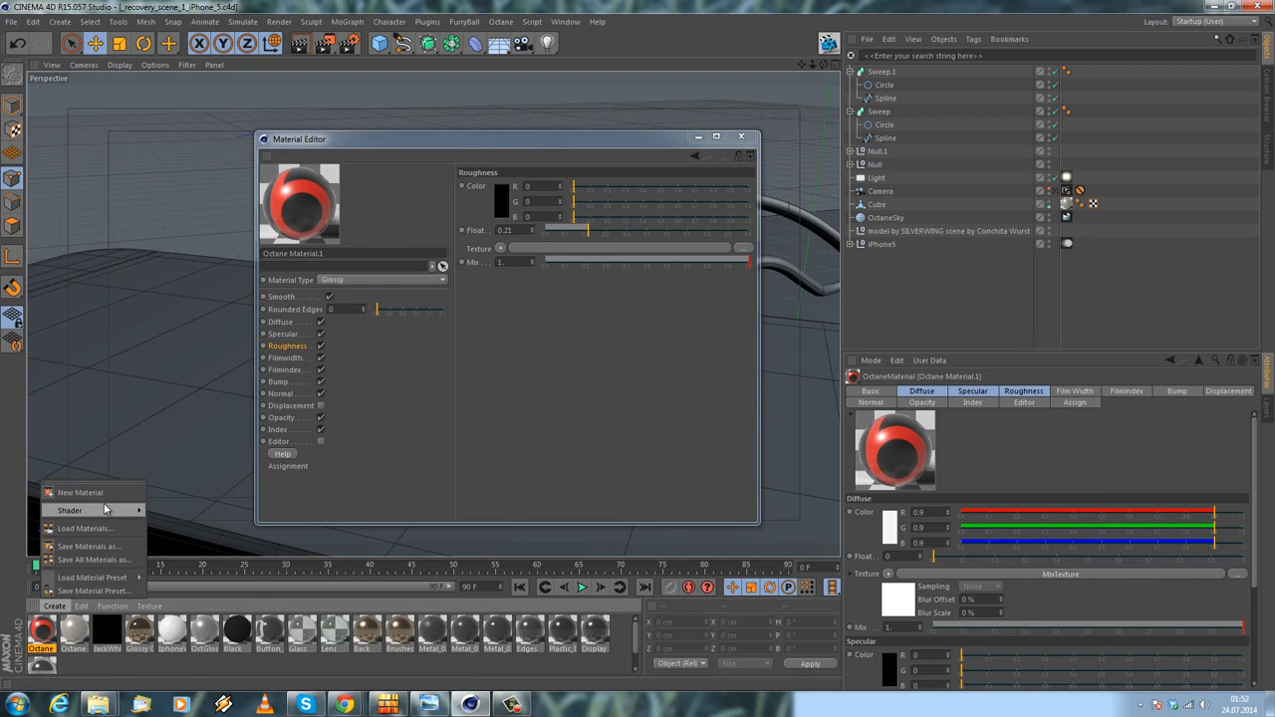
{"action": "mouse_move", "coordinate": [109, 510]}
{"action": "mouse_move", "coordinate": [196, 457]}
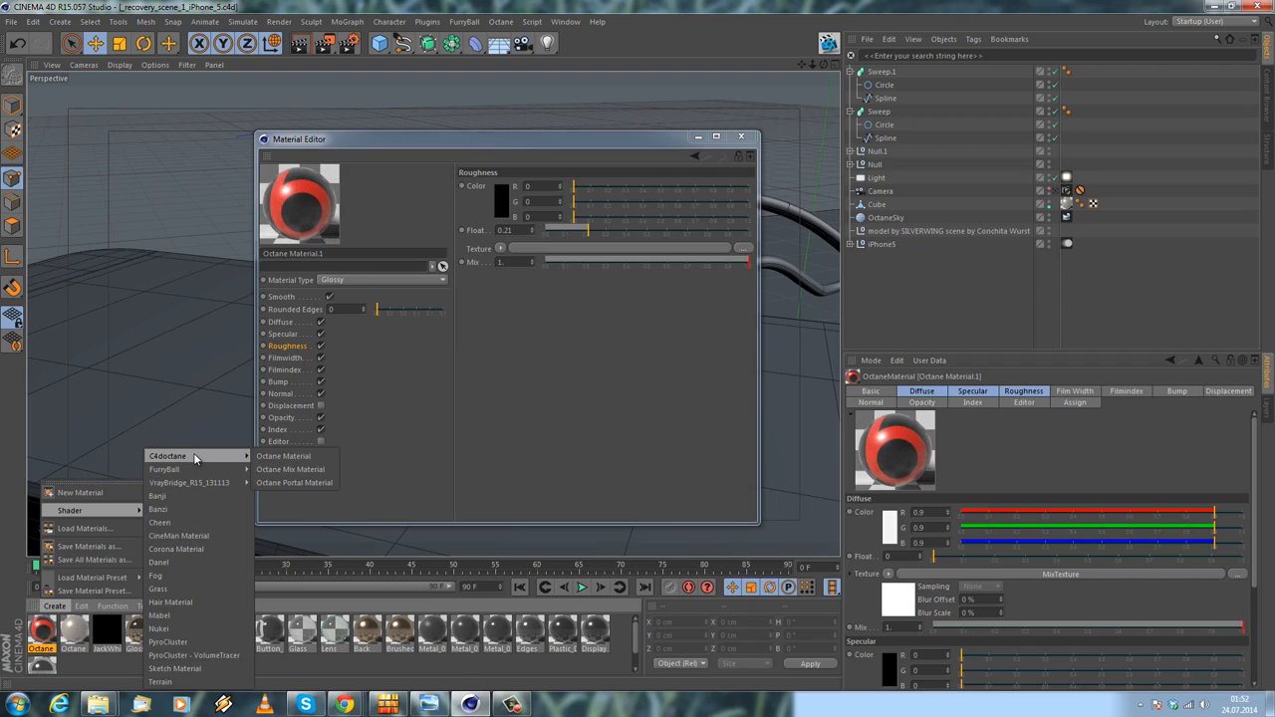
{"action": "left_click", "coordinate": [284, 456]}
{"action": "left_click", "coordinate": [377, 279]}
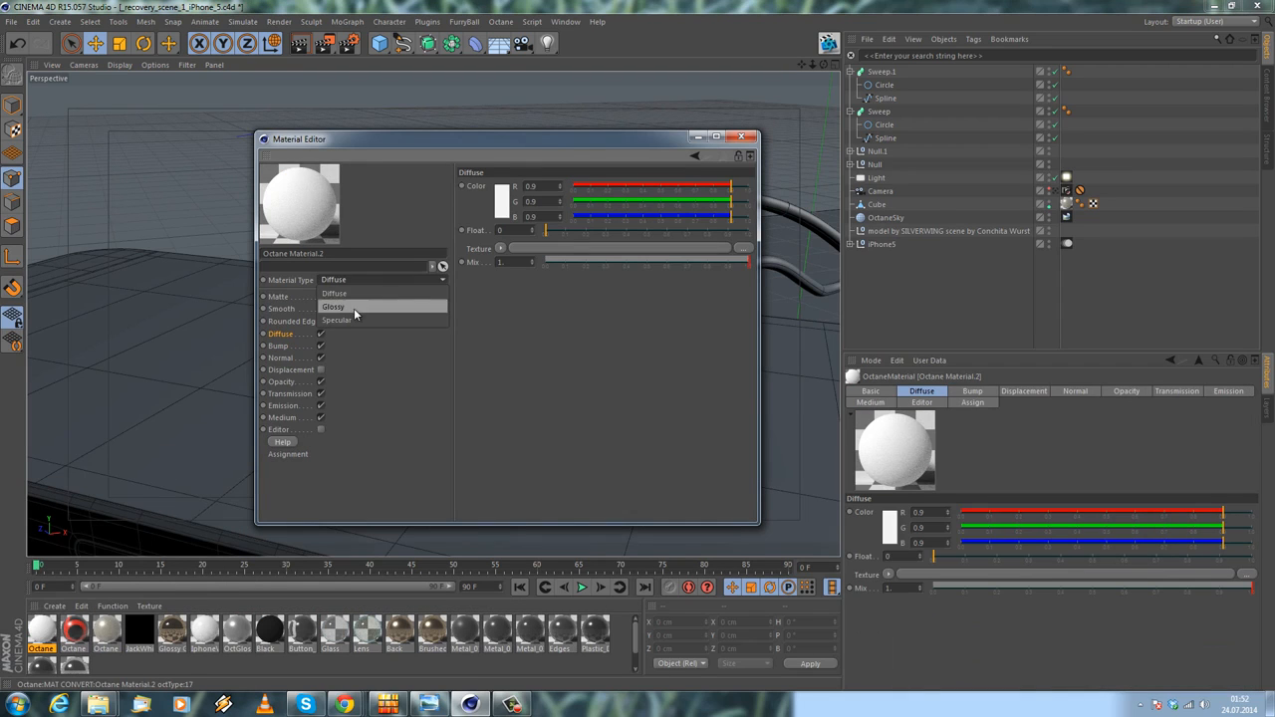
{"action": "left_click", "coordinate": [353, 306]}
Set the new glossy material's Index to 7
{"action": "left_click", "coordinate": [279, 430]}
{"action": "double_click", "coordinate": [496, 187]}
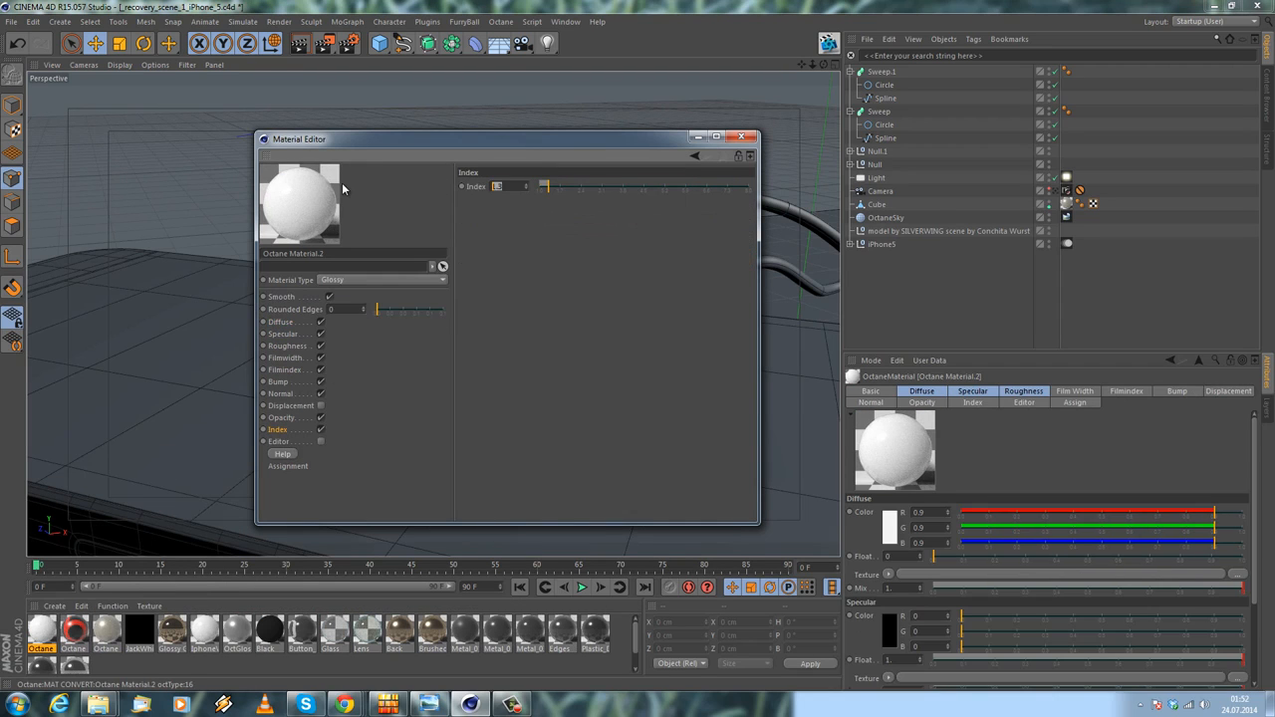
{"action": "type", "text": "7"}
{"action": "key", "text": "Return"}
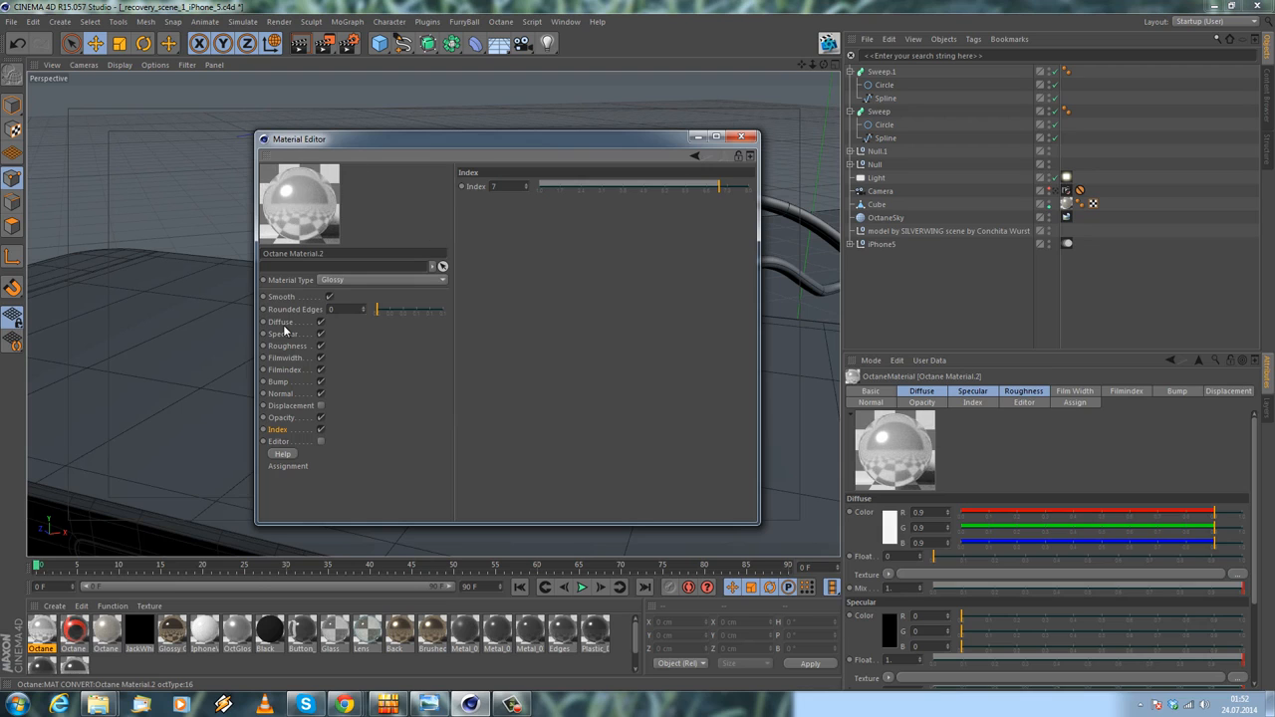
Darken the new material's Diffuse colour to near-black, with R, G and B at 0.01
{"action": "left_click", "coordinate": [280, 321]}
{"action": "left_click", "coordinate": [503, 211]}
{"action": "double_click", "coordinate": [529, 182]}
{"action": "type", "text": "1"}
{"action": "key", "text": "Return"}
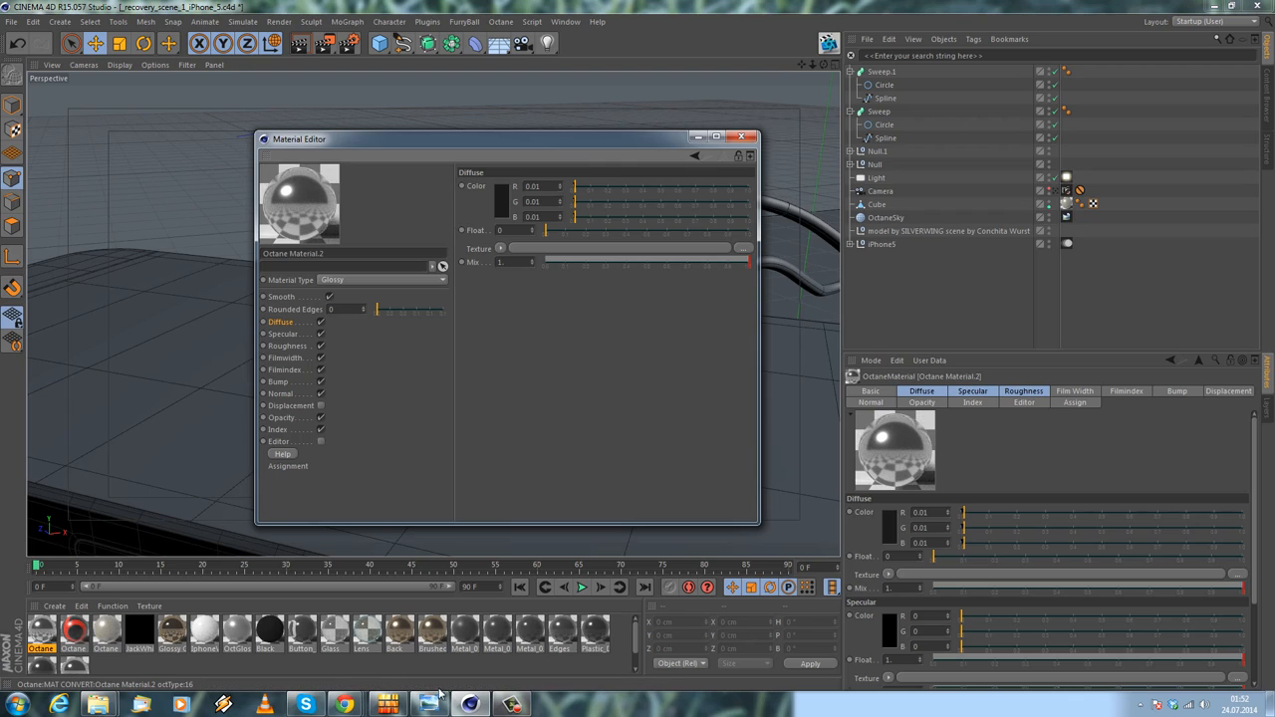
Switch to Chrome to check the earbud reference photo, then return to the material in Cinema 4D
{"action": "mouse_move", "coordinate": [428, 703]}
{"action": "mouse_move", "coordinate": [447, 630]}
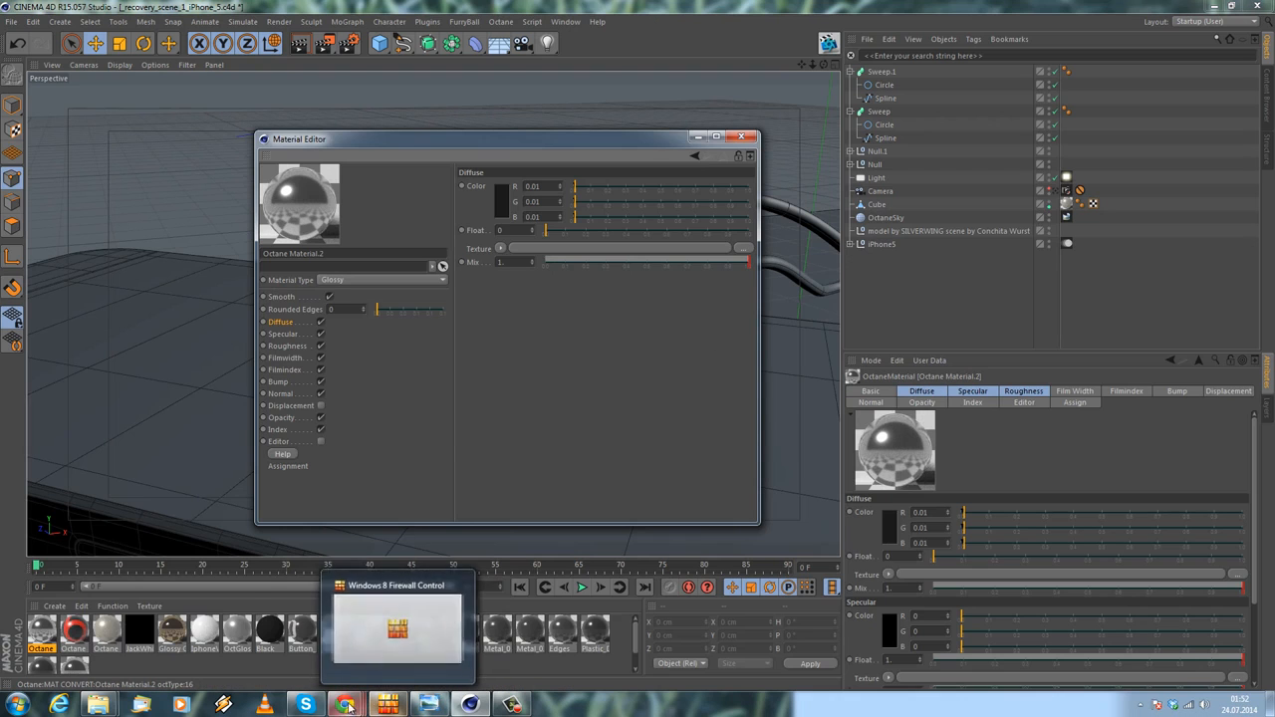
{"action": "mouse_move", "coordinate": [346, 705]}
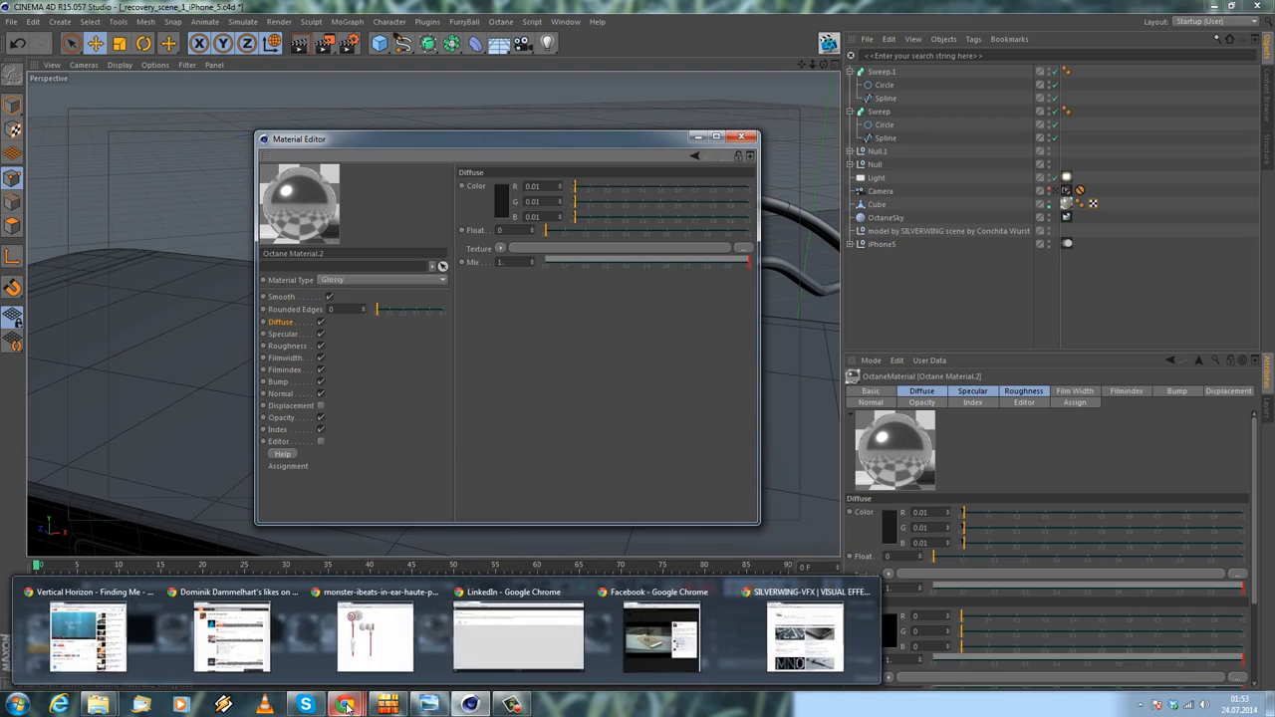
{"action": "left_click", "coordinate": [390, 631]}
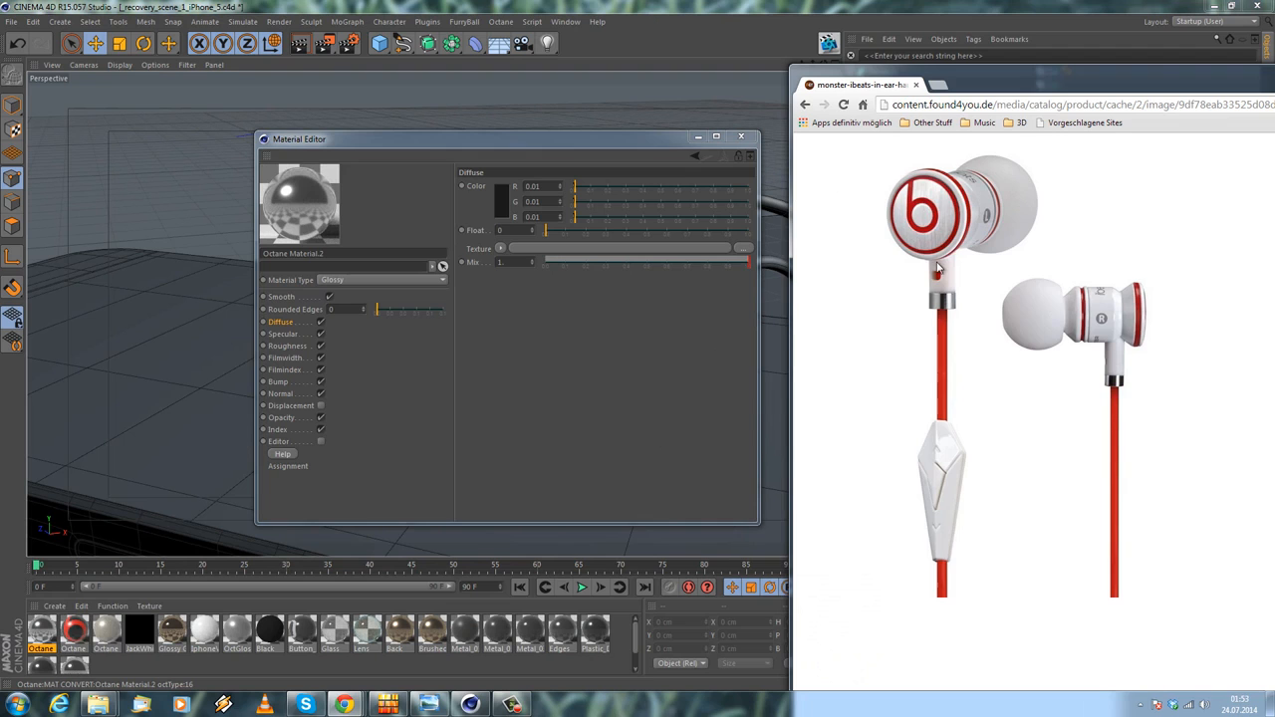
{"action": "left_click", "coordinate": [556, 499]}
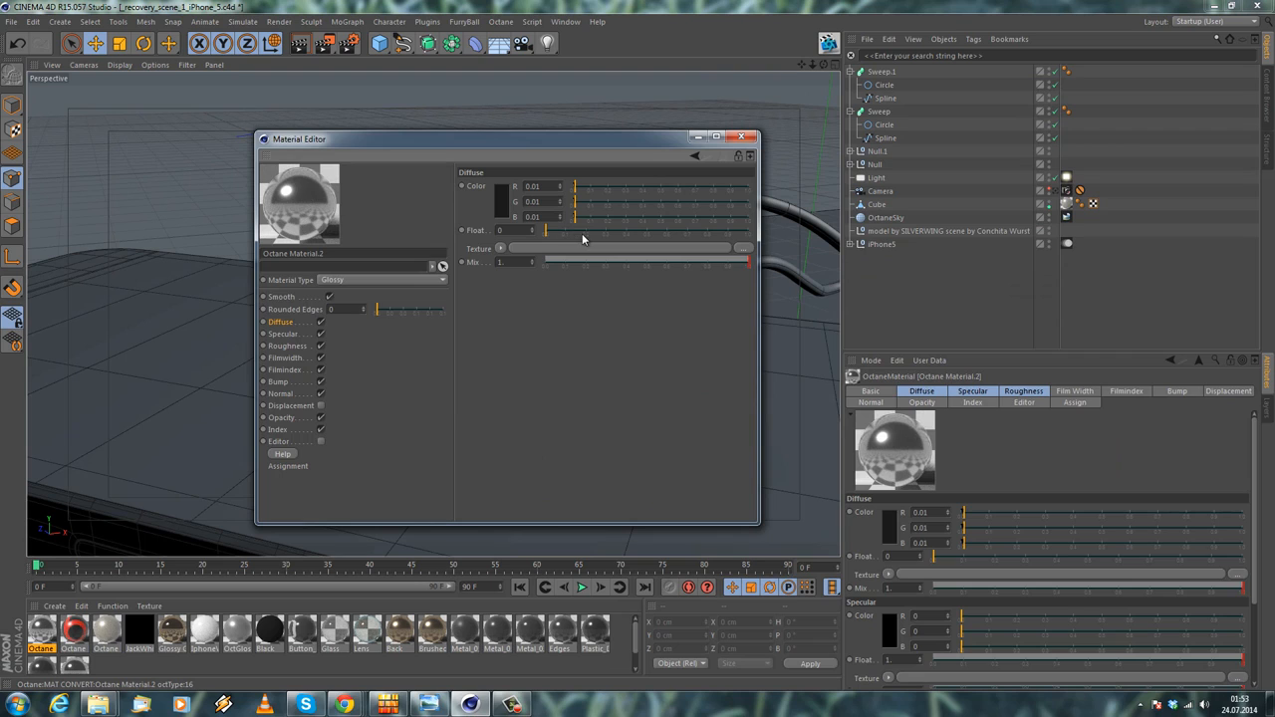
Set the dark glossy material's Roughness float to 0.2
{"action": "left_click", "coordinate": [279, 382]}
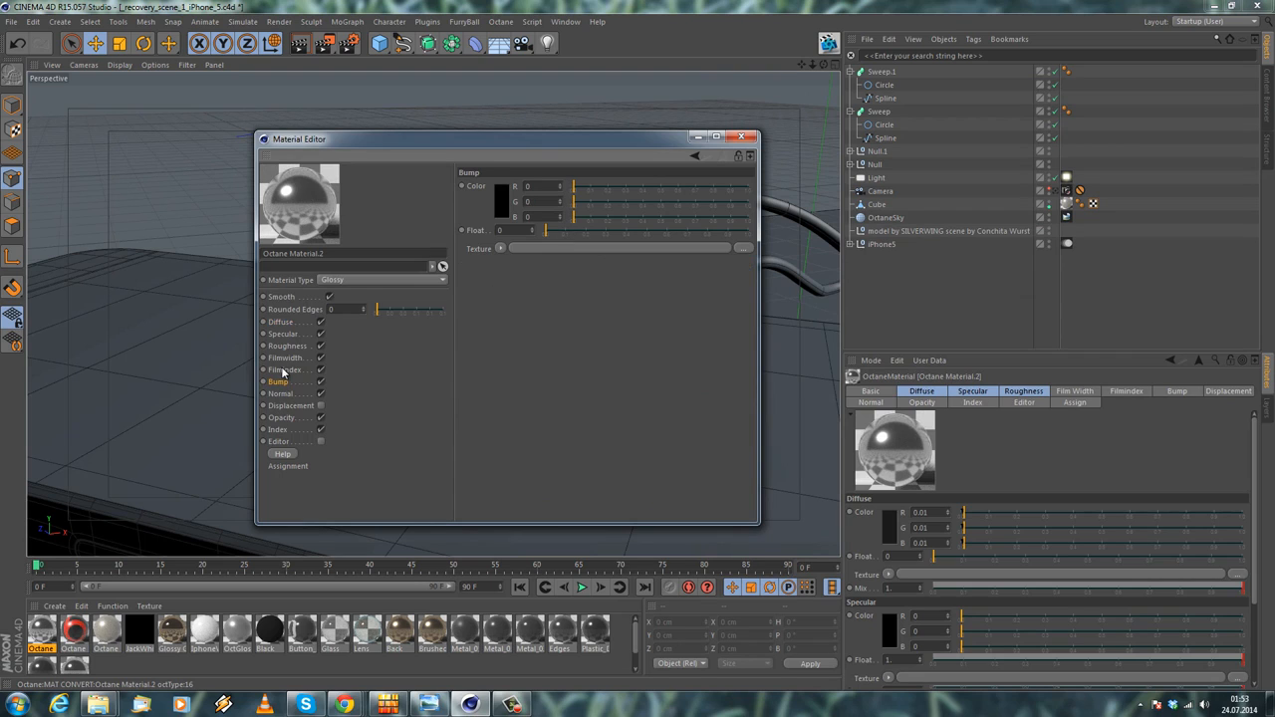
{"action": "left_click", "coordinate": [284, 334]}
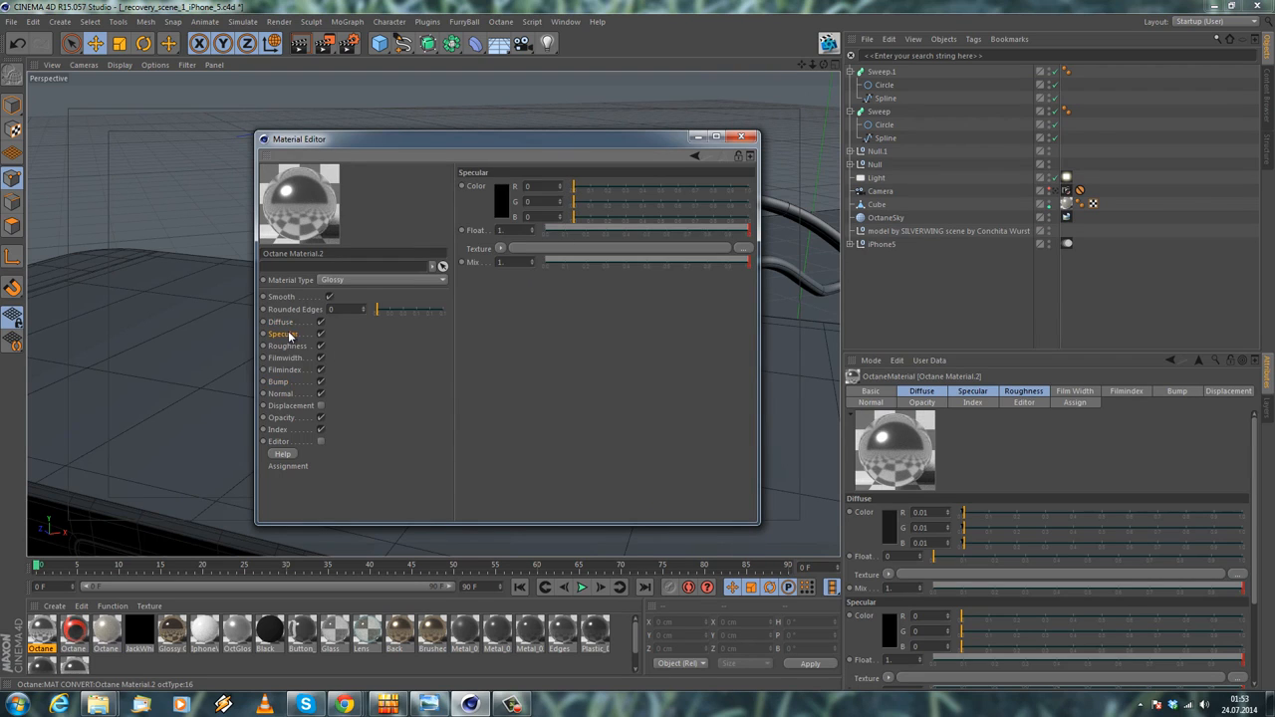
{"action": "left_click", "coordinate": [283, 323]}
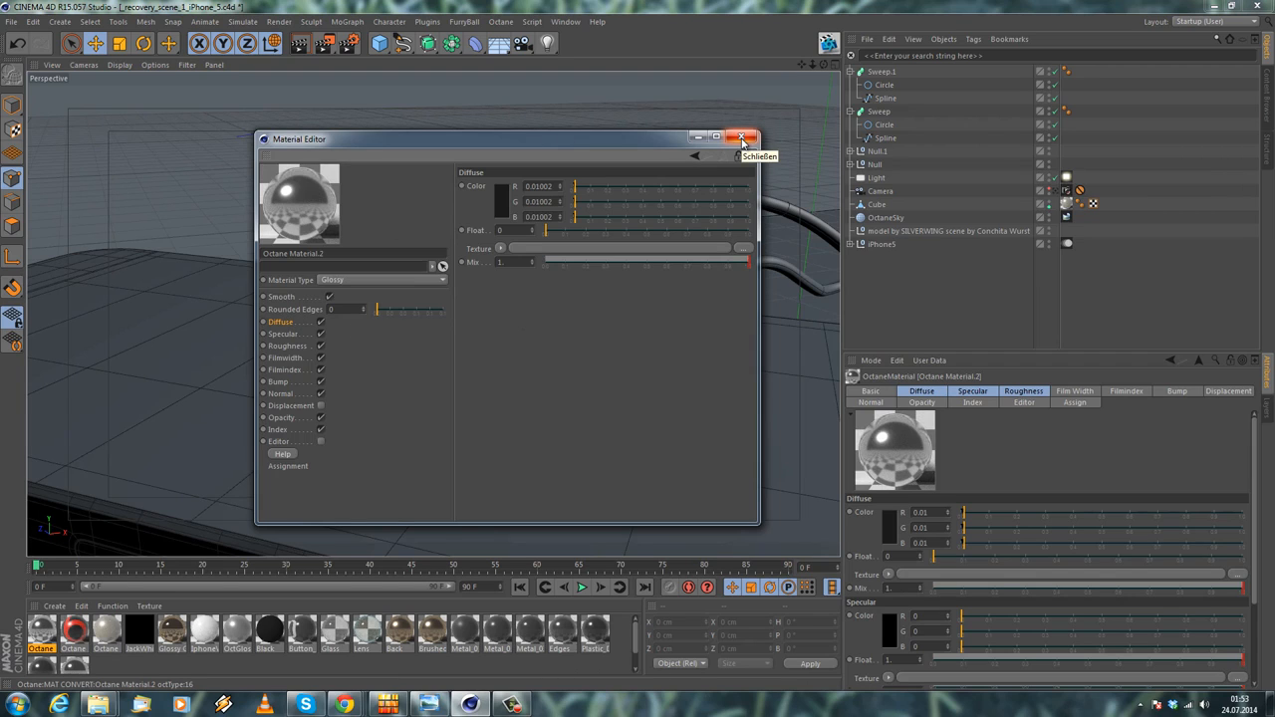
{"action": "left_click", "coordinate": [286, 346]}
{"action": "left_click_drag", "start_coordinate": [554, 233], "coordinate": [573, 235]}
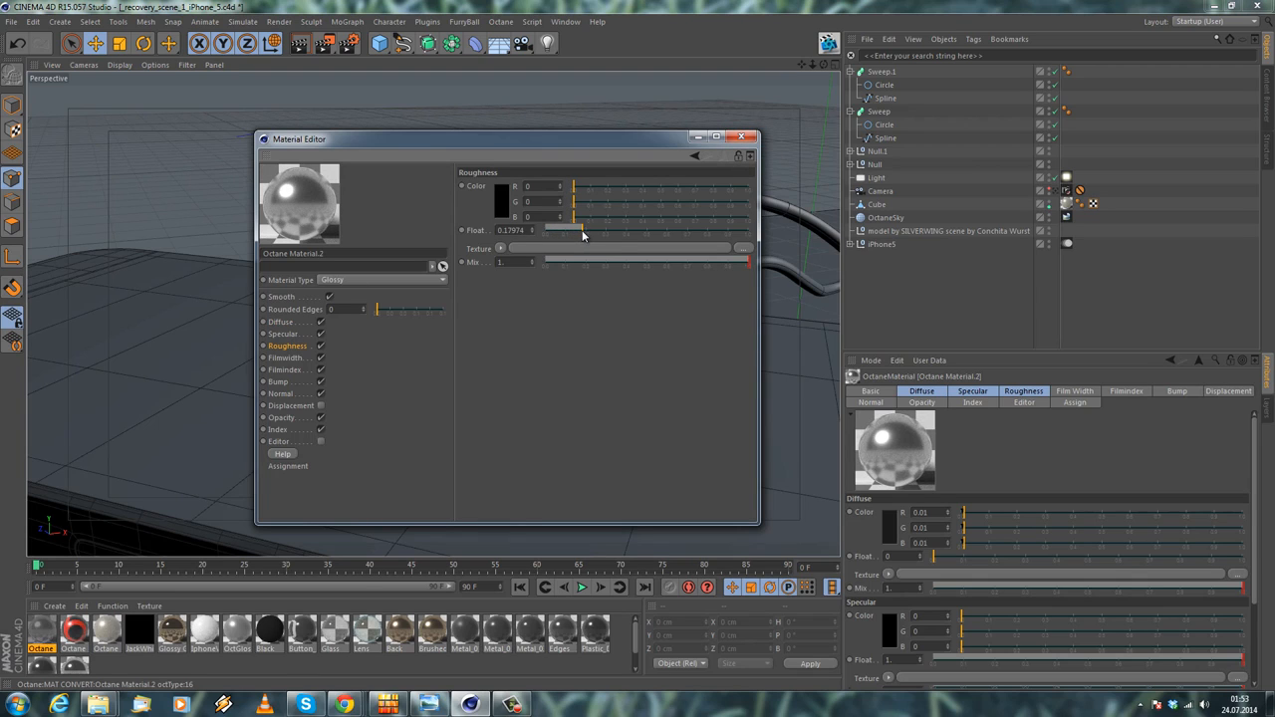
{"action": "left_click_drag", "start_coordinate": [572, 235], "coordinate": [591, 235]}
{"action": "left_click_drag", "start_coordinate": [505, 230], "coordinate": [645, 232]}
{"action": "type", "text": "2"}
{"action": "key", "text": "Return"}
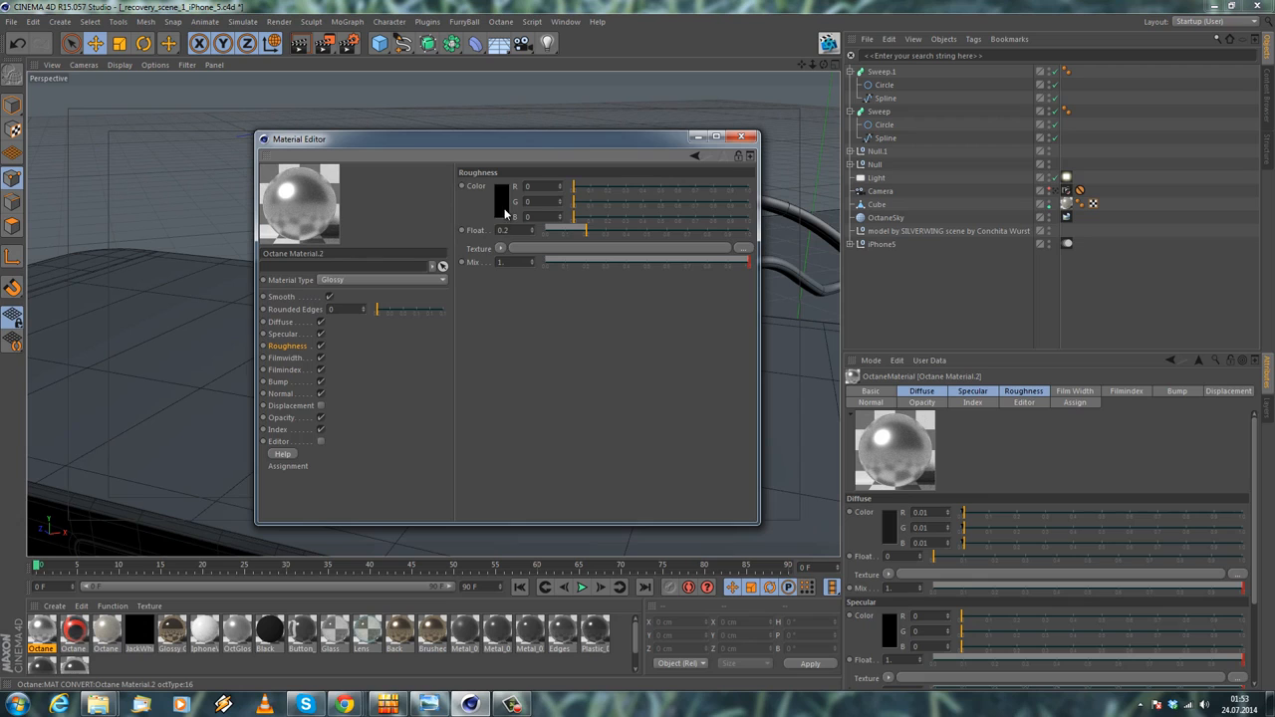
Close the Material Editor, save the project and create a new Octane Mix Material
{"action": "left_click", "coordinate": [739, 138]}
{"action": "left_click", "coordinate": [12, 21]}
{"action": "left_click", "coordinate": [50, 133]}
{"action": "left_click", "coordinate": [54, 605]}
{"action": "mouse_move", "coordinate": [92, 510]}
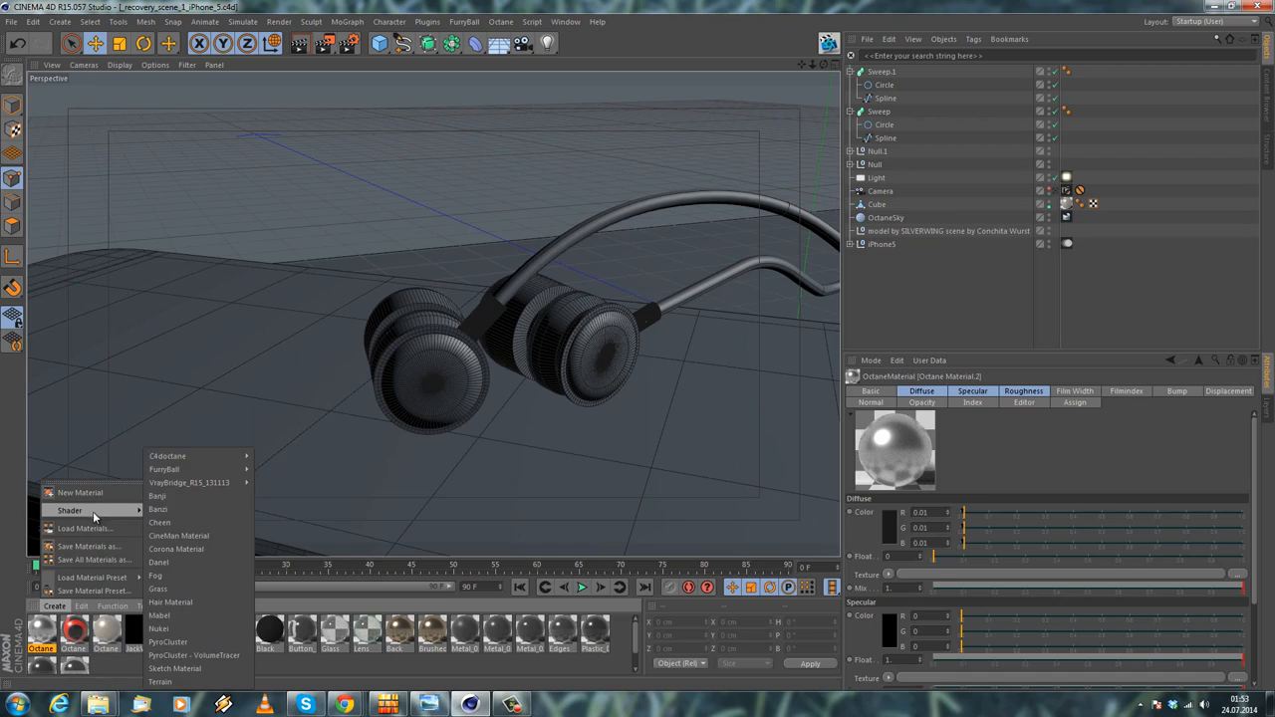
{"action": "mouse_move", "coordinate": [194, 455]}
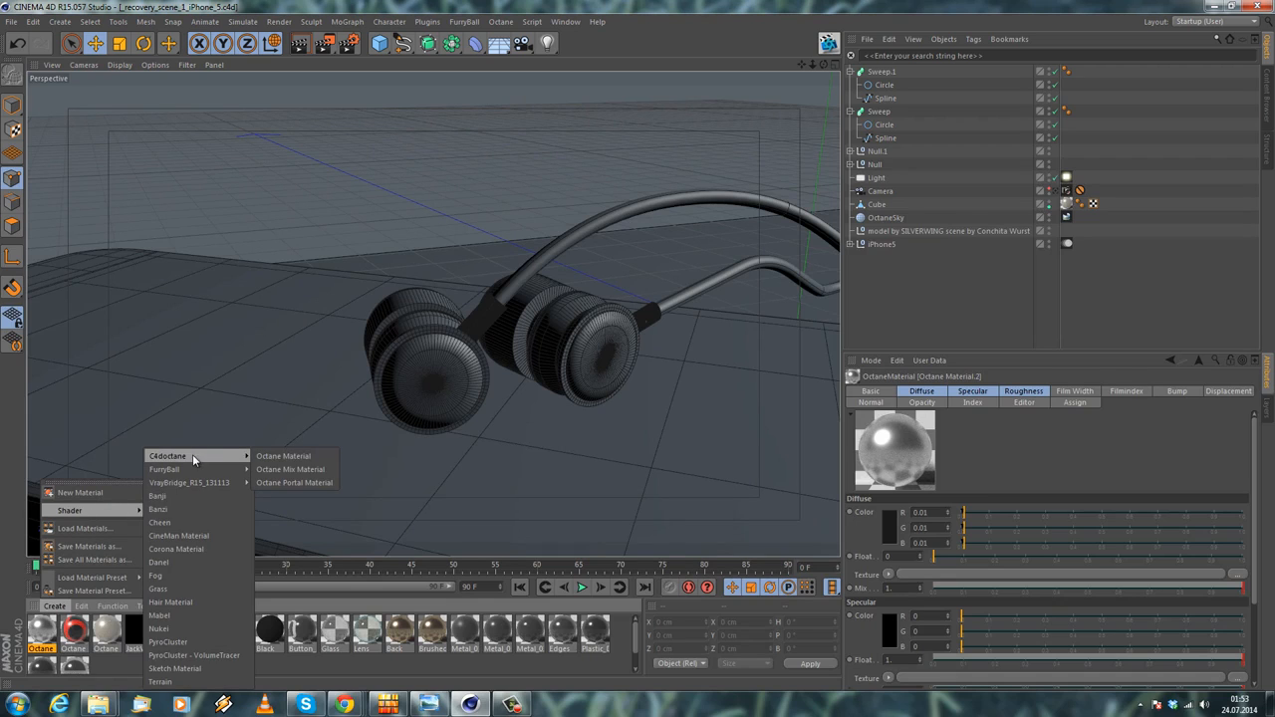
{"action": "left_click", "coordinate": [281, 470]}
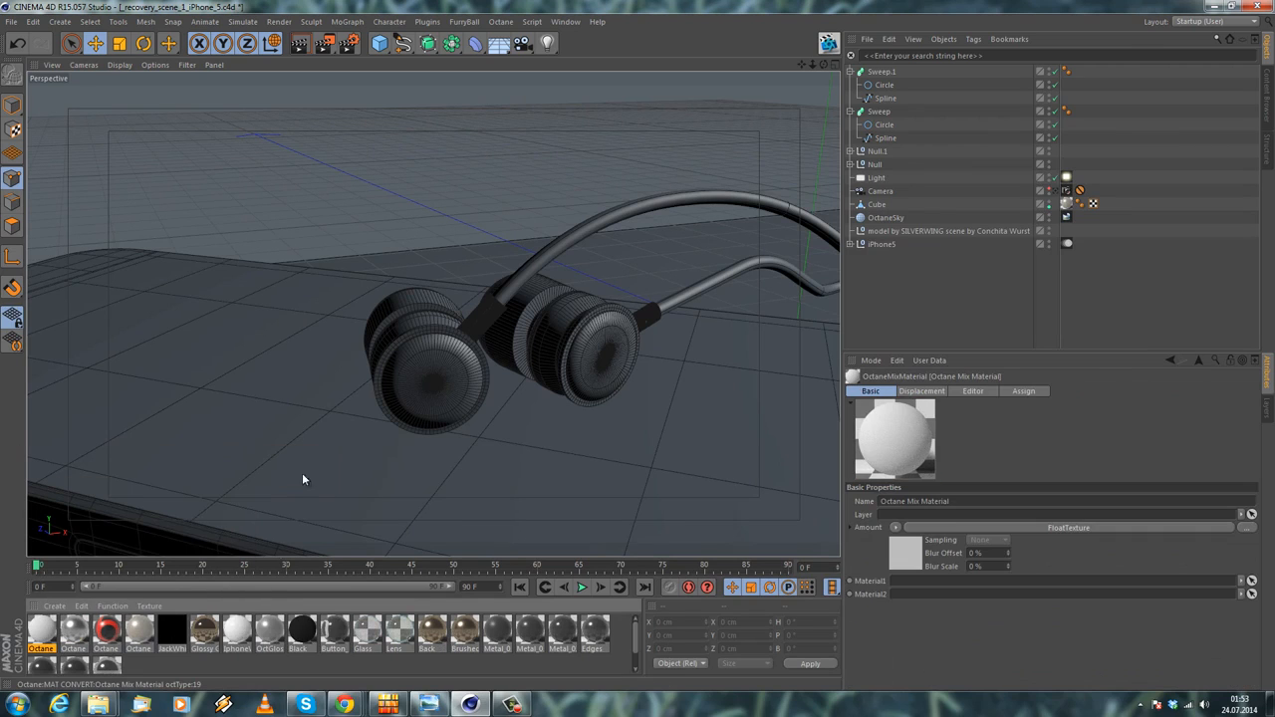
Assign Octane Material.2 as the mix material's Material2 and the red logo material, Octane Material.1, as its Material1
{"action": "double_click", "coordinate": [43, 634]}
{"action": "left_click_drag", "start_coordinate": [75, 635], "coordinate": [261, 309]}
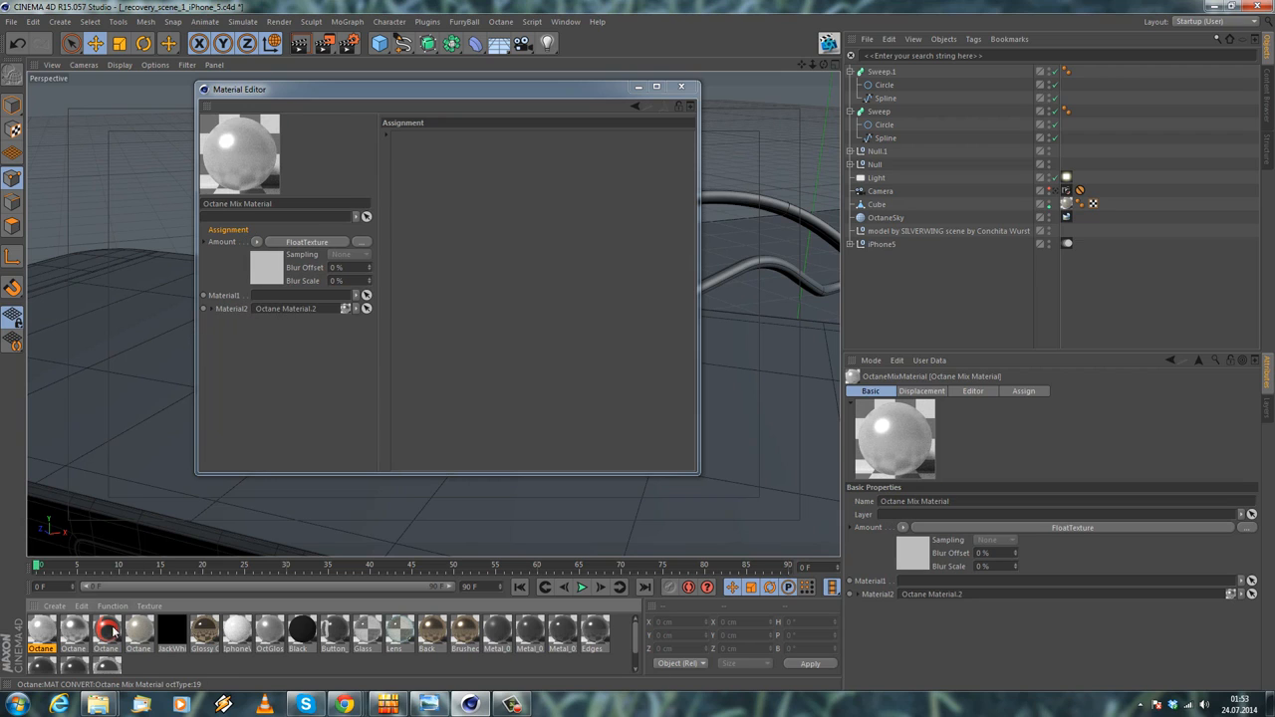
{"action": "left_click_drag", "start_coordinate": [165, 342], "coordinate": [278, 295]}
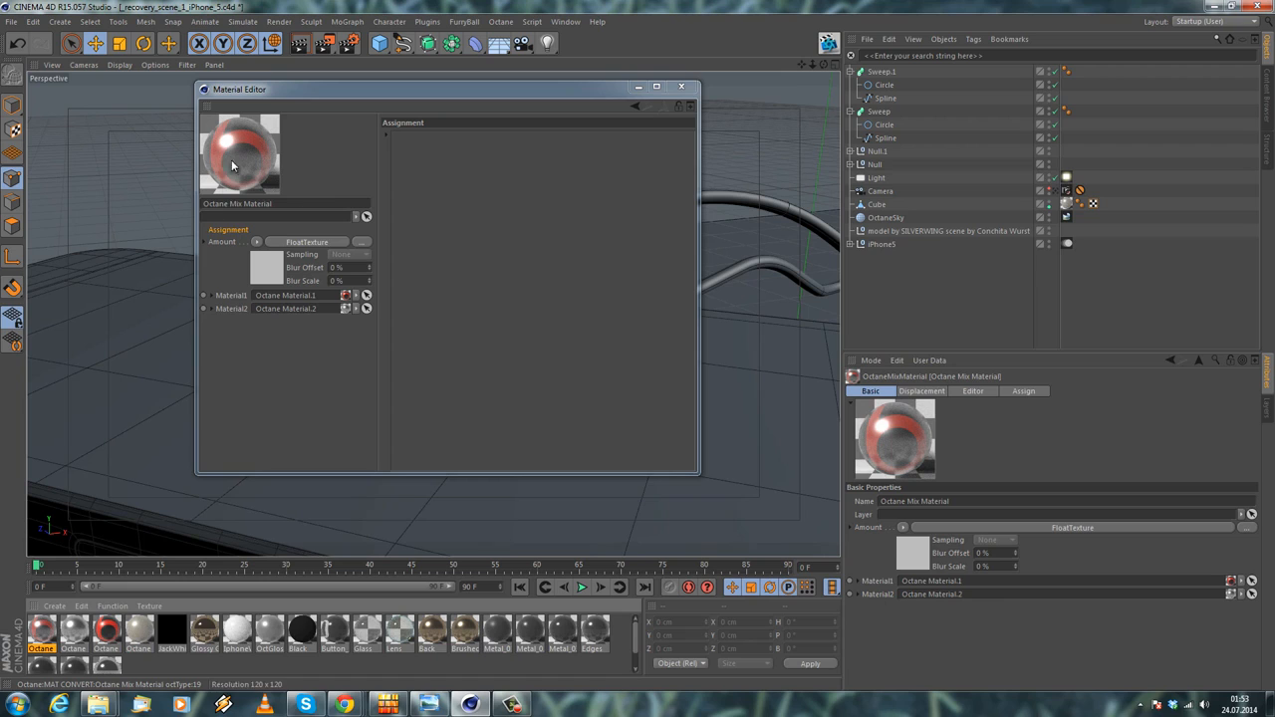
Try the mix material's Amount float at 0, 1 and about 0.49
{"action": "left_click", "coordinate": [295, 242]}
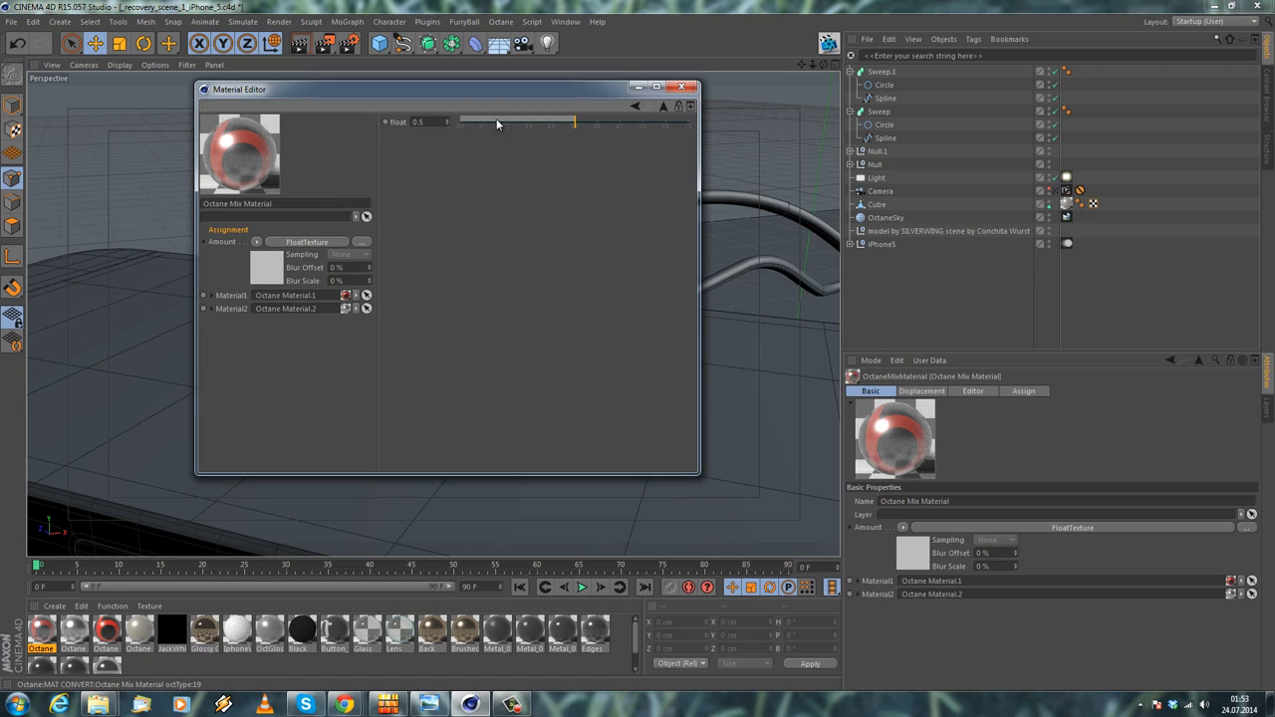
{"action": "left_click_drag", "start_coordinate": [573, 126], "coordinate": [436, 129]}
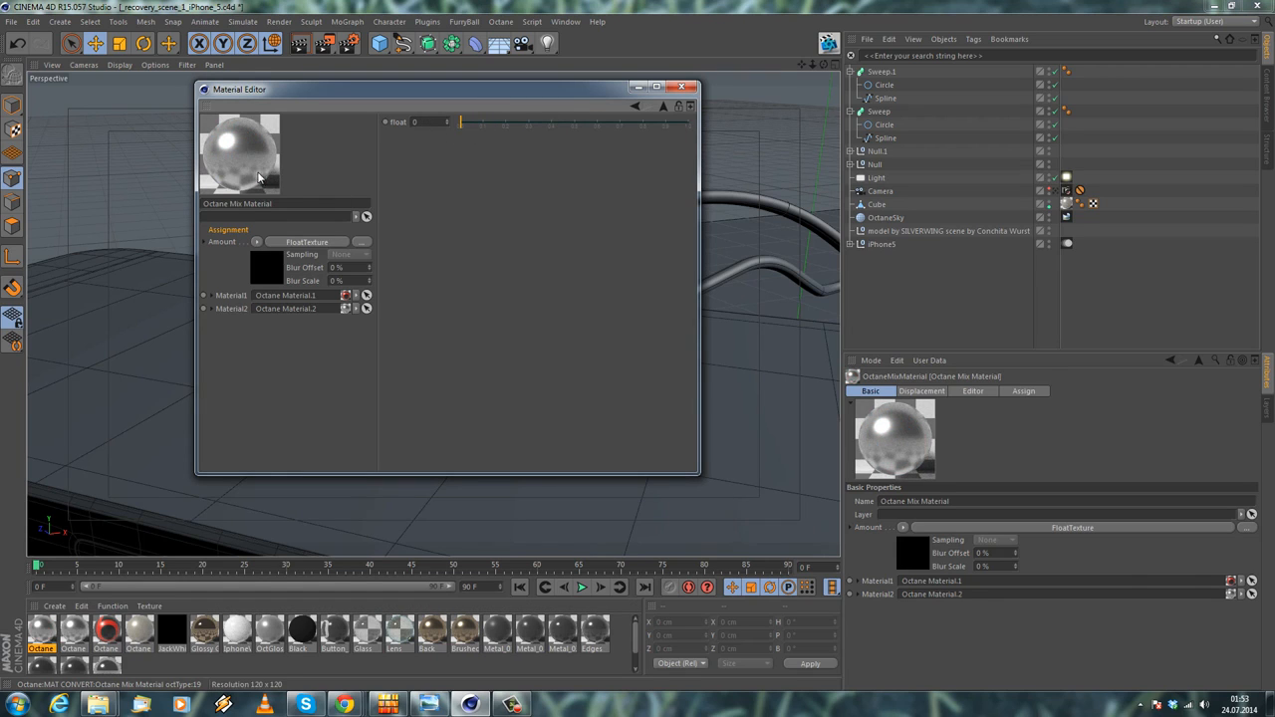
{"action": "left_click_drag", "start_coordinate": [460, 123], "coordinate": [763, 126]}
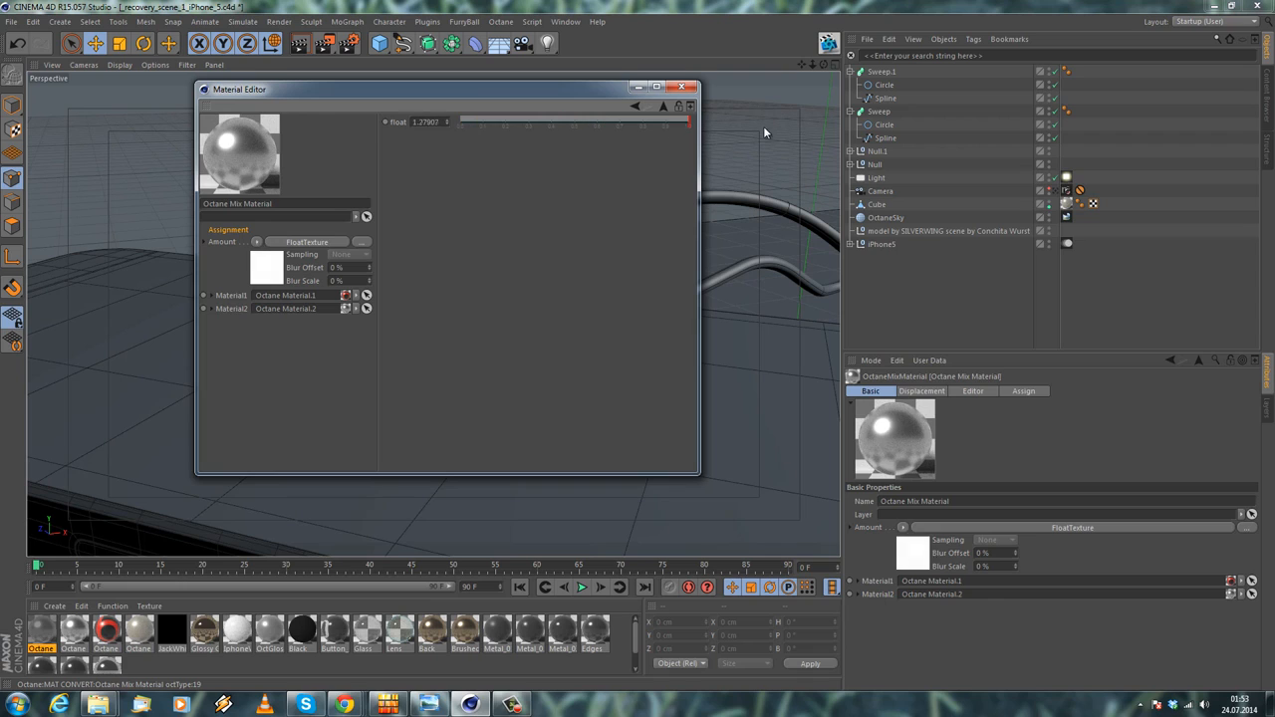
{"action": "double_click", "coordinate": [435, 120]}
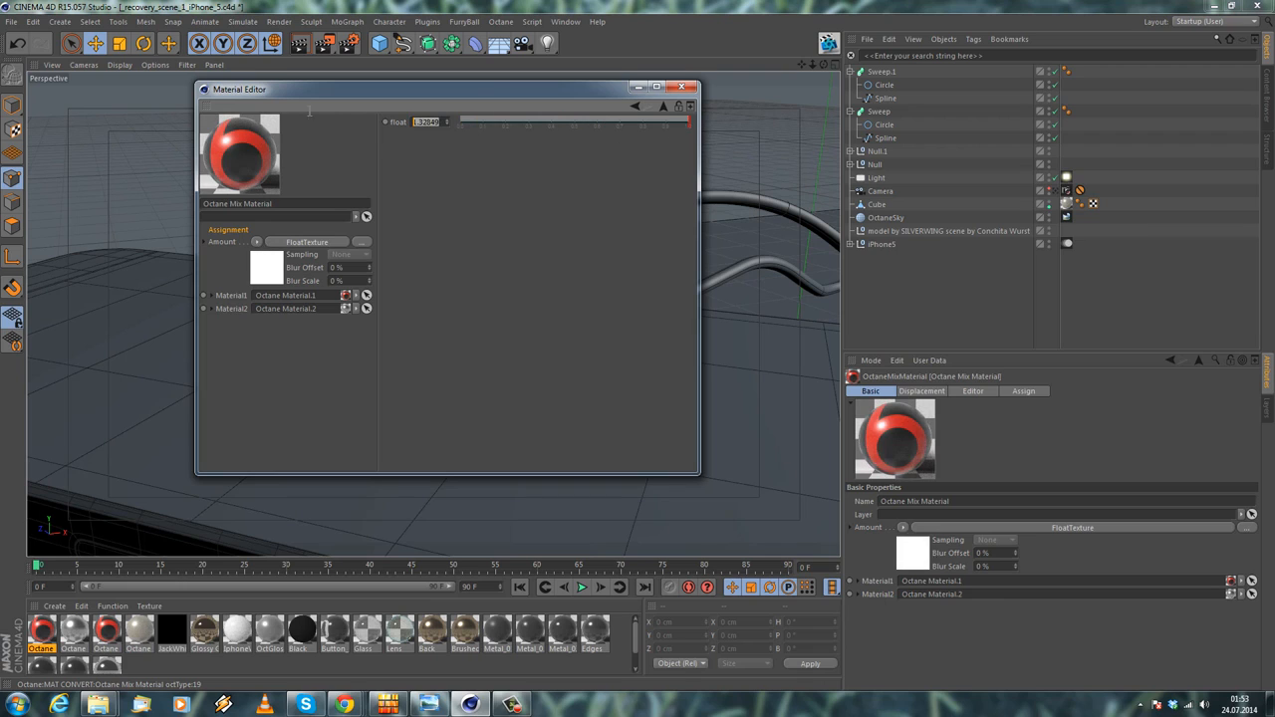
{"action": "type", "text": "1"}
{"action": "key", "text": "Return"}
{"action": "left_click", "coordinate": [573, 122]}
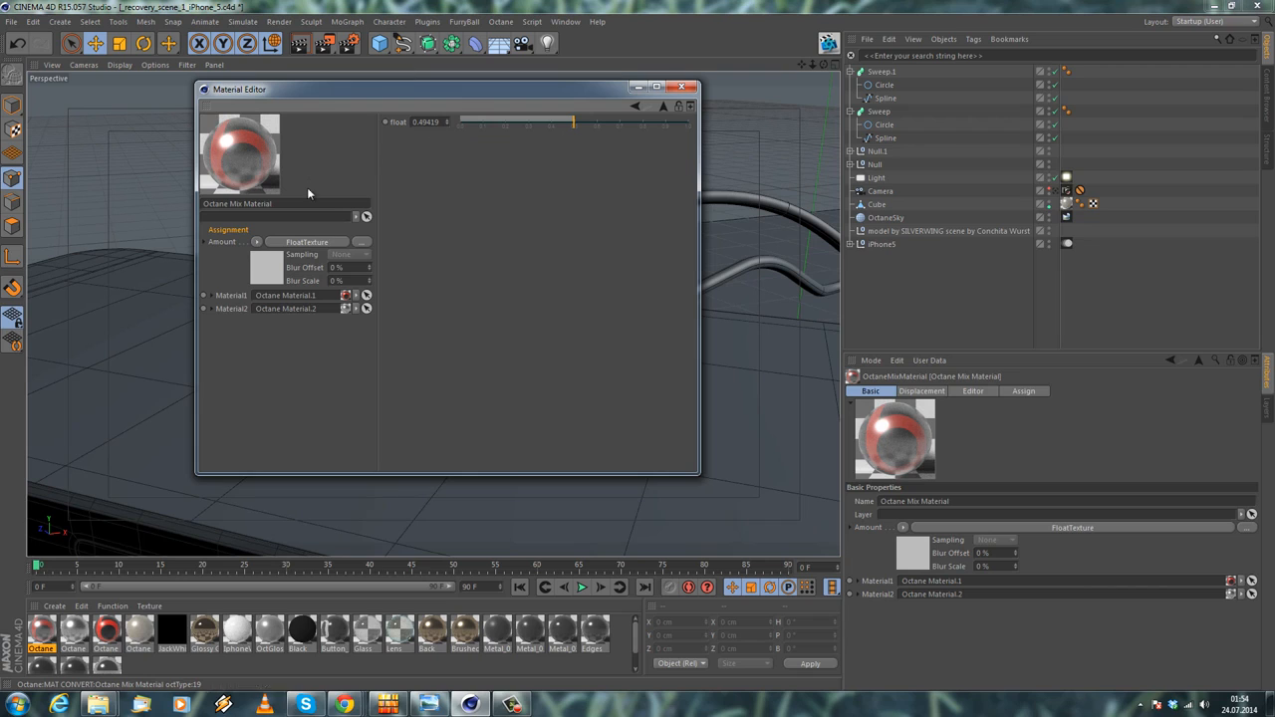
Drive the mix material's Amount with an inverted ImageTexture of BeatsAlpha.tif, without copying the image to the project location
{"action": "left_click", "coordinate": [256, 242]}
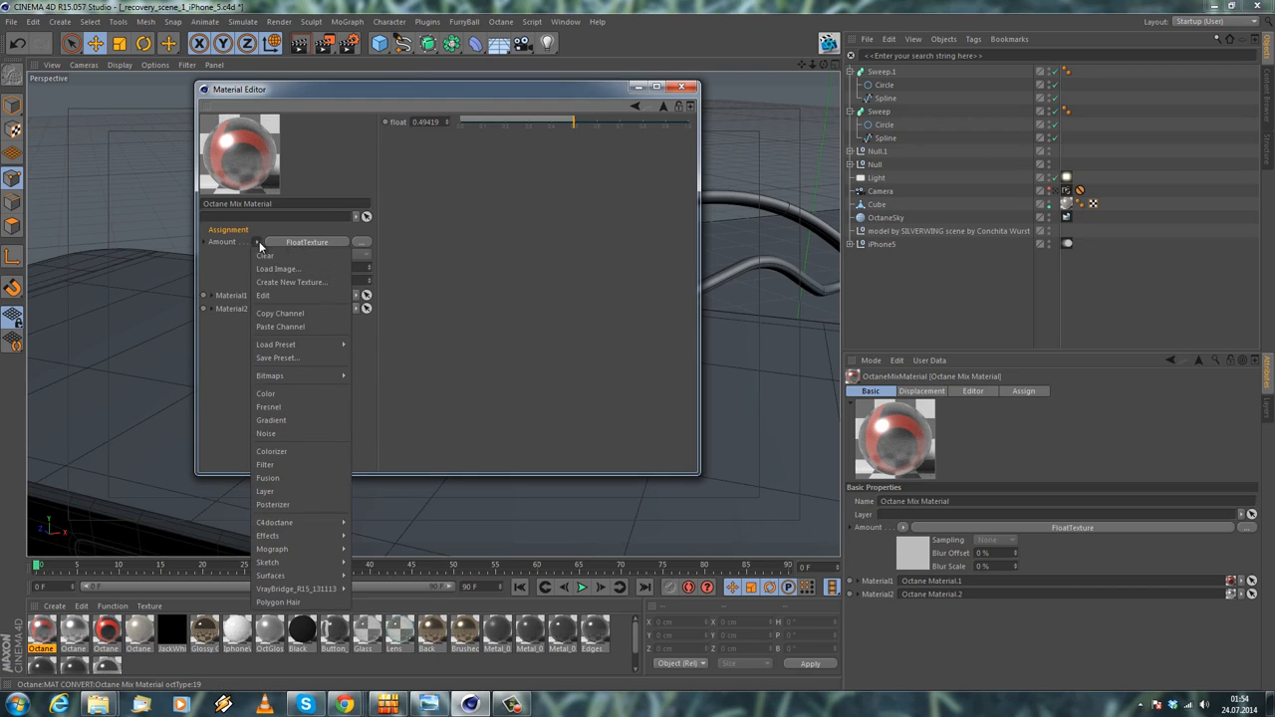
{"action": "mouse_move", "coordinate": [284, 521]}
{"action": "left_click", "coordinate": [376, 496]}
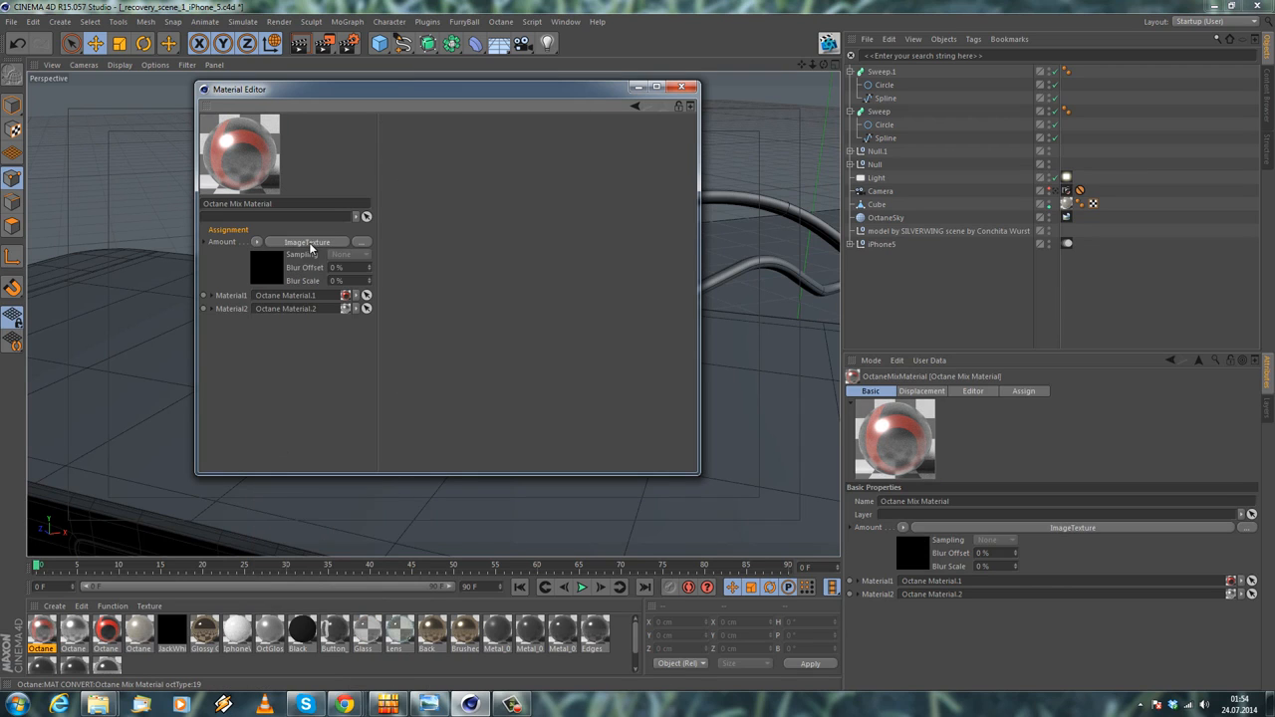
{"action": "left_click", "coordinate": [683, 147]}
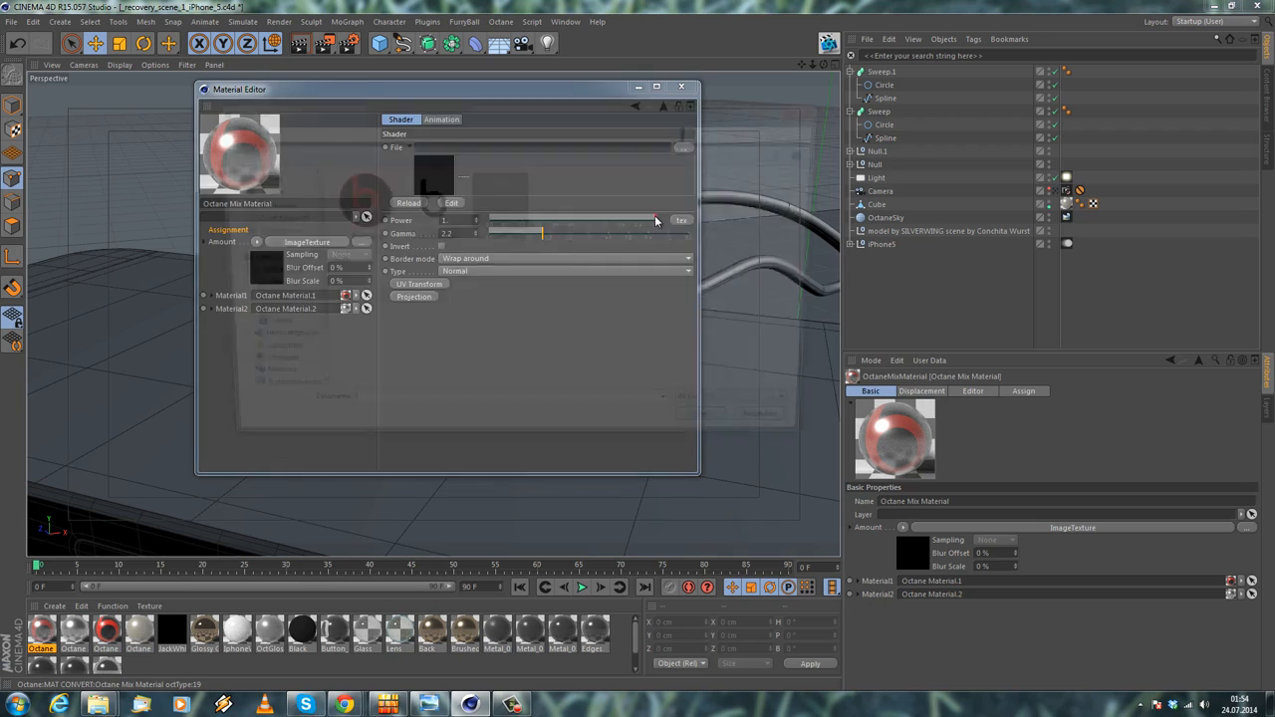
{"action": "left_click", "coordinate": [427, 204]}
{"action": "key", "text": "Return"}
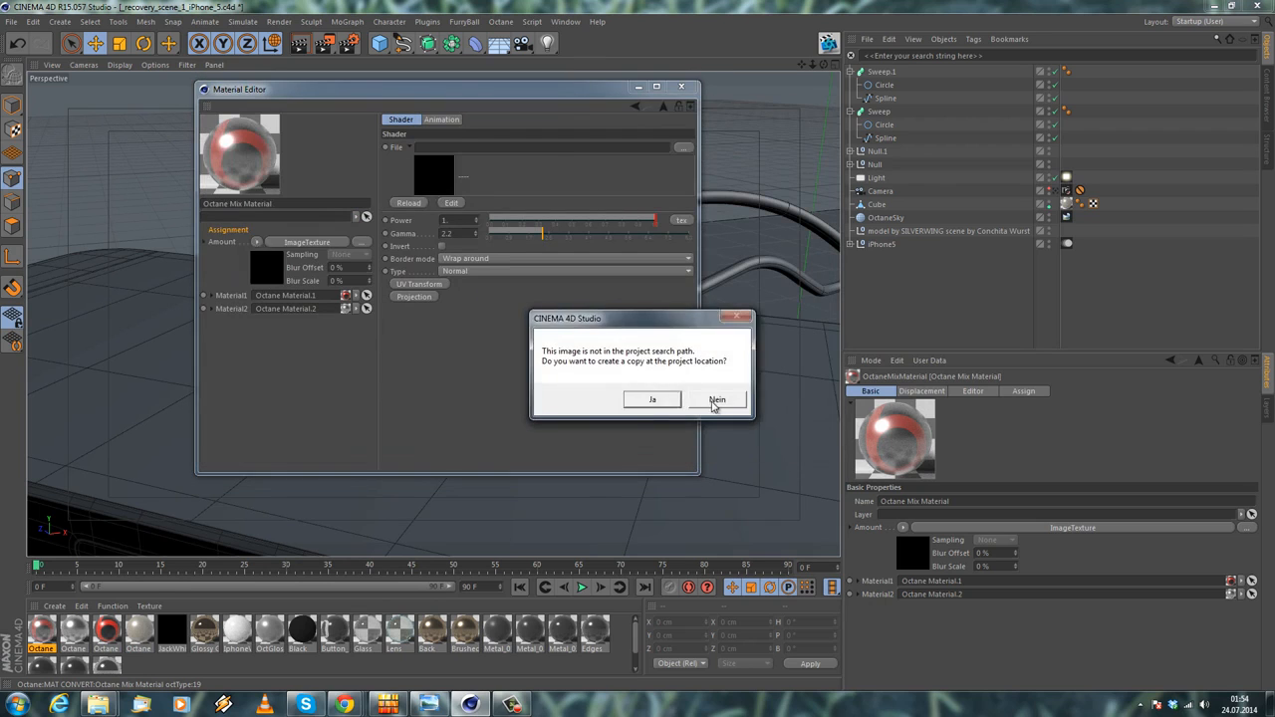
{"action": "left_click", "coordinate": [714, 403]}
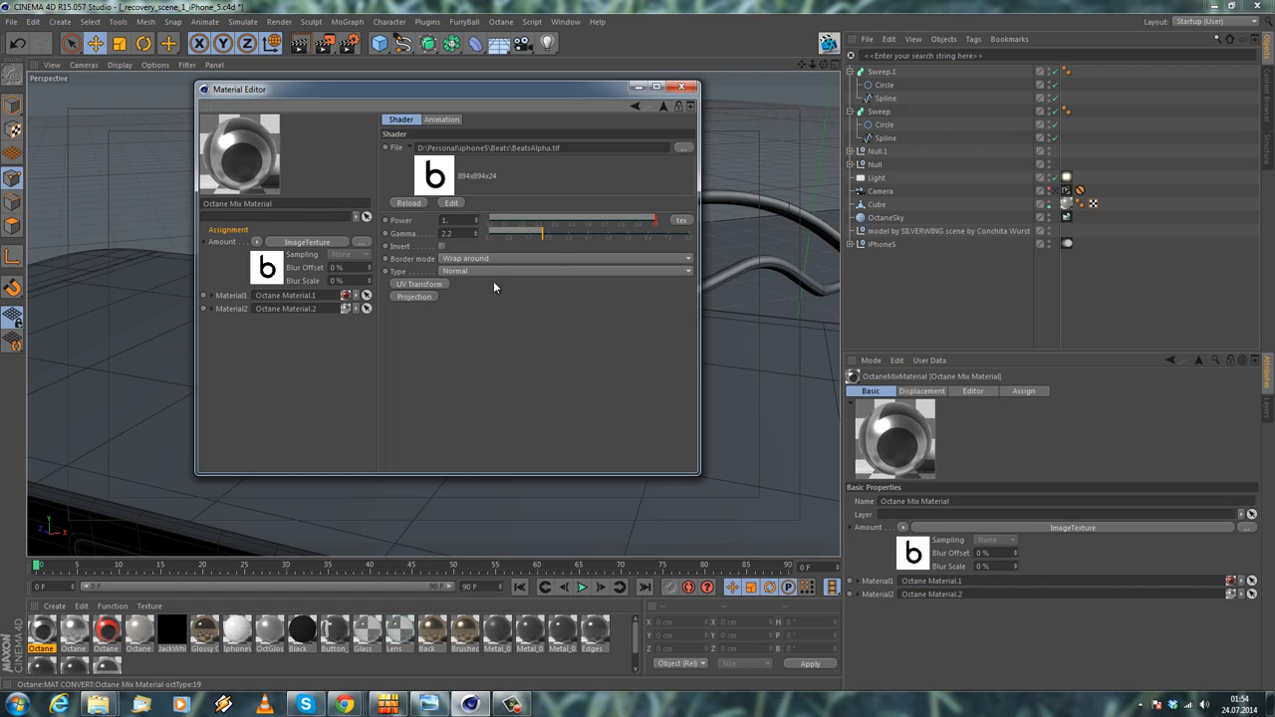
{"action": "left_click", "coordinate": [441, 246]}
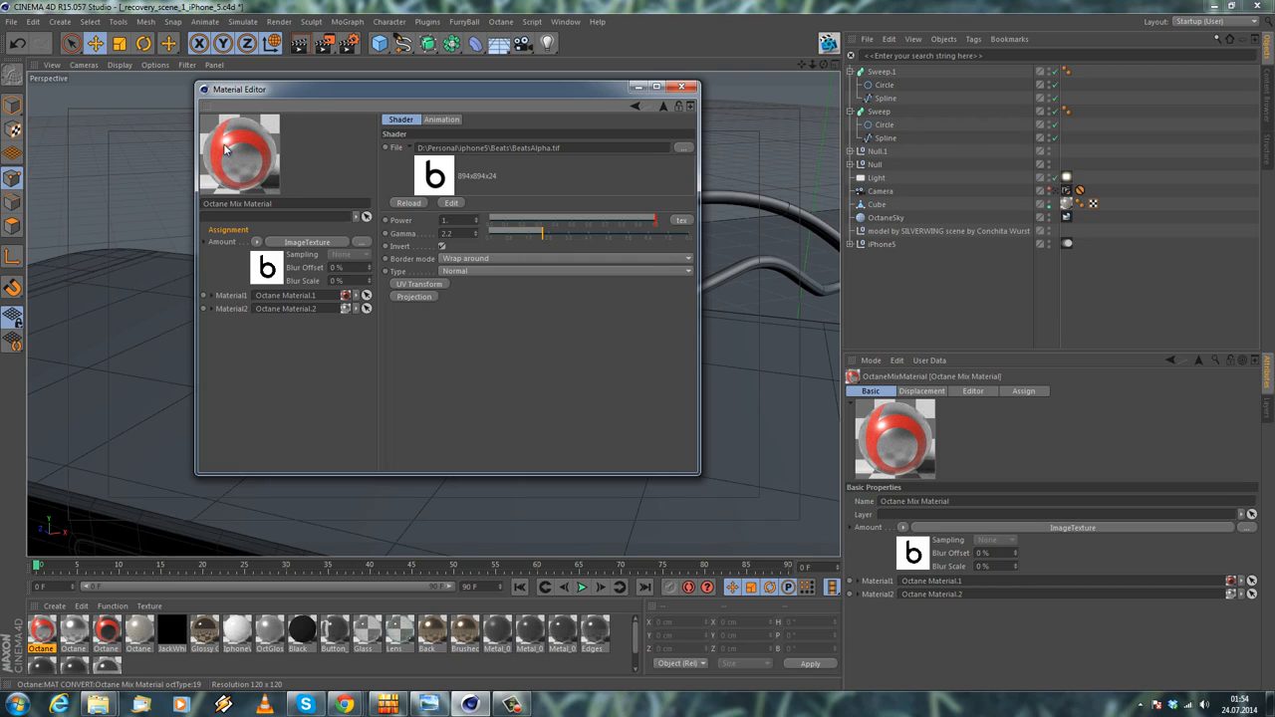
{"action": "left_click", "coordinate": [685, 89]}
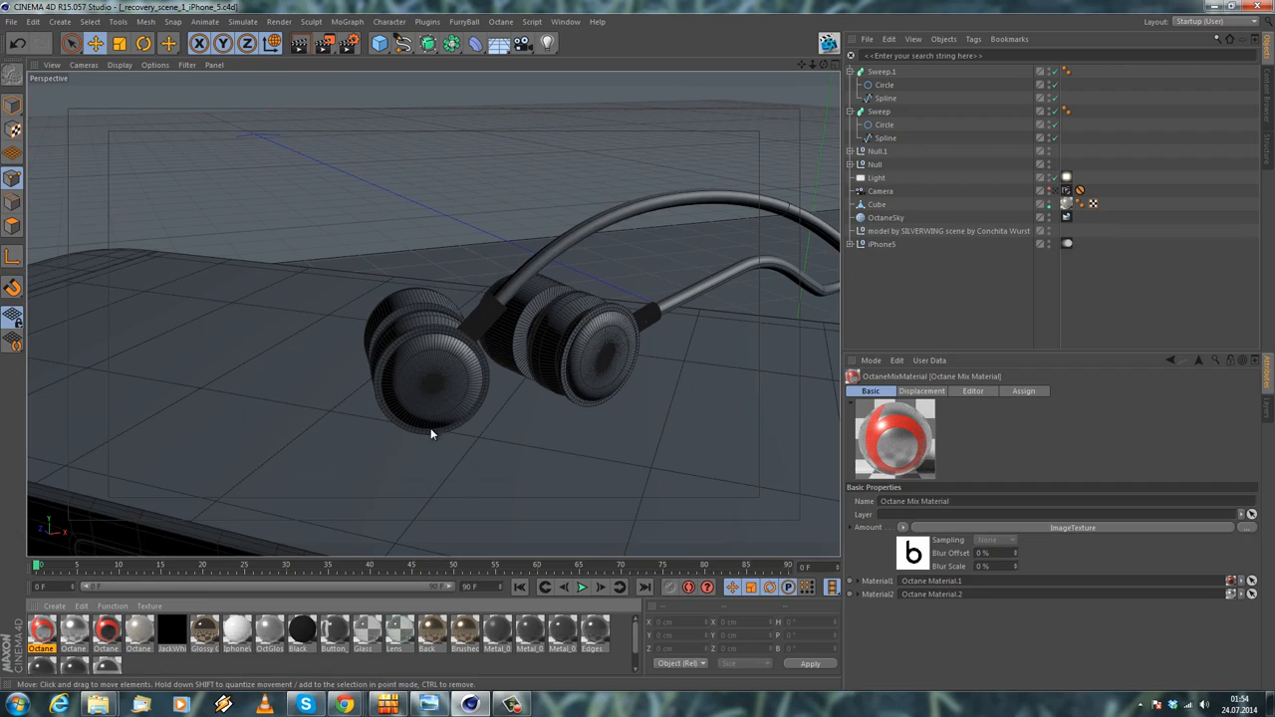
Create a new standard Cinema 4D material and open it in the Material Editor
{"action": "scroll", "coordinate": [160, 675], "scroll_direction": "down", "scroll_amount": 1}
{"action": "double_click", "coordinate": [160, 674]}
{"action": "left_click", "coordinate": [161, 671]}
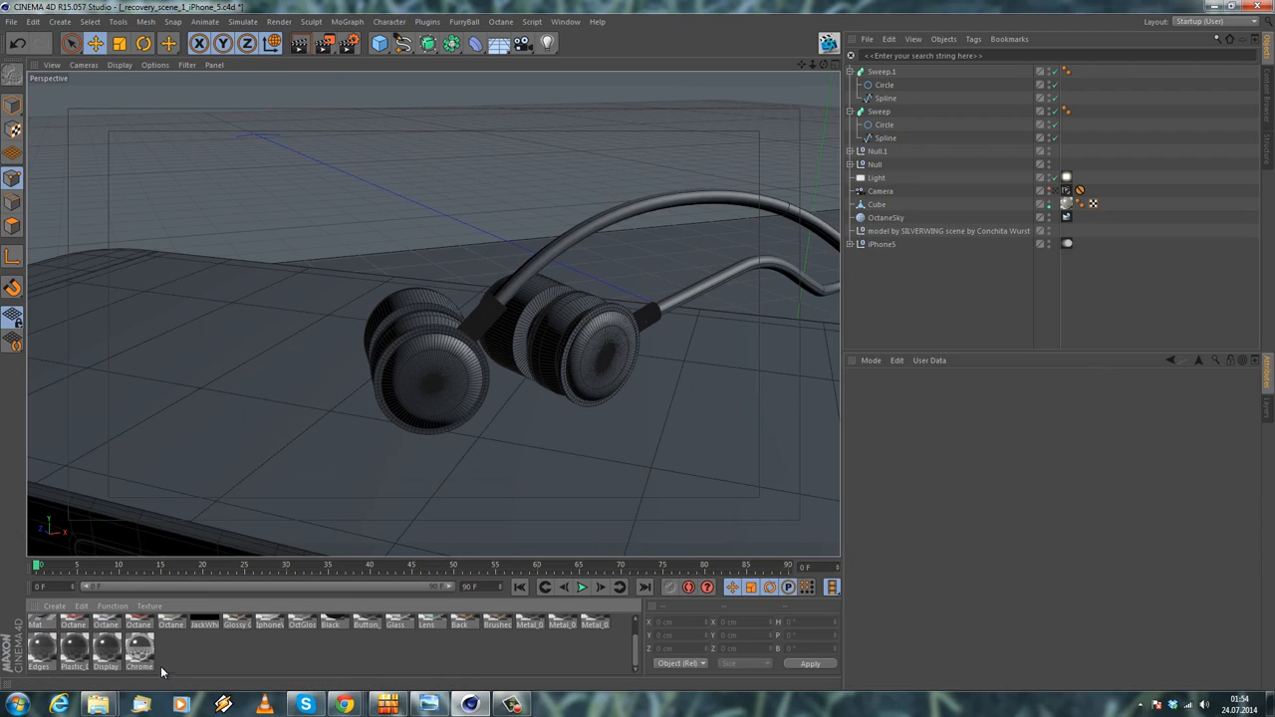
{"action": "scroll", "coordinate": [161, 669], "scroll_direction": "up", "scroll_amount": 1}
{"action": "right_click", "coordinate": [155, 649]}
{"action": "double_click", "coordinate": [42, 629]}
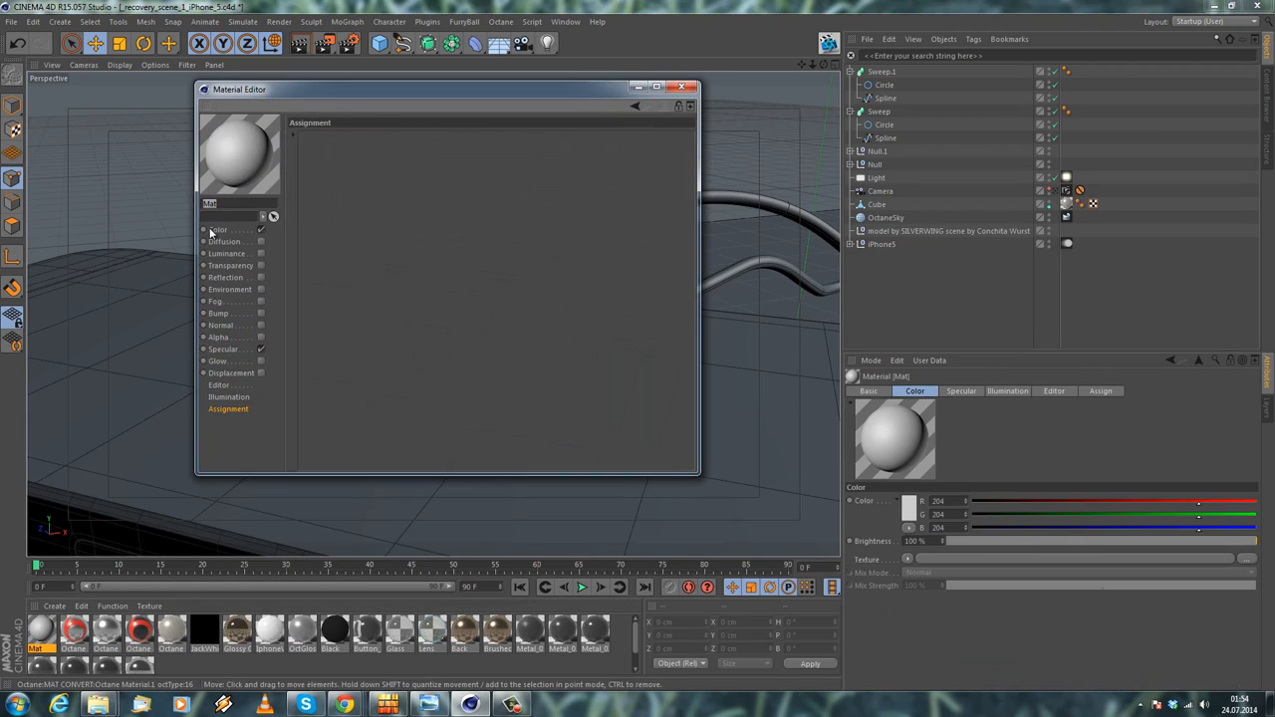
Load BeatsAlpha.tif as the Mat material's Color texture without copying it to the project location, and close the Material Editor
{"action": "left_click", "coordinate": [347, 196]}
{"action": "left_click", "coordinate": [370, 221]}
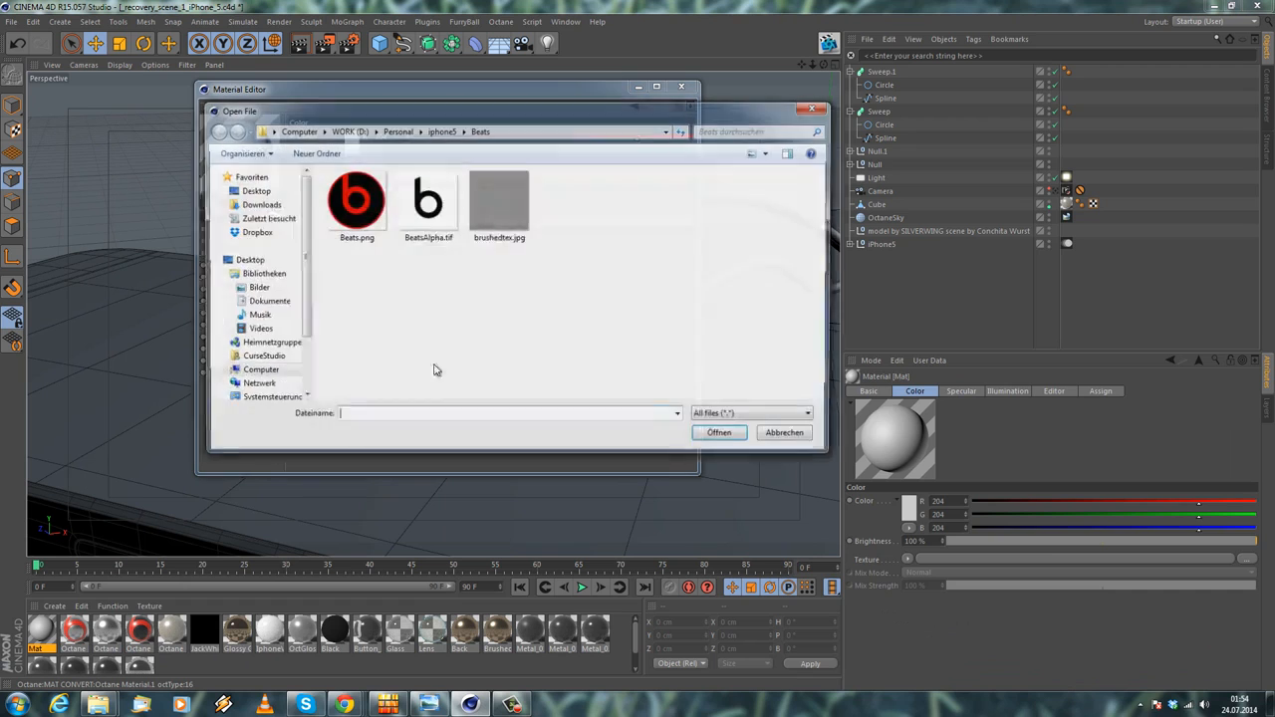
{"action": "left_click", "coordinate": [426, 204]}
{"action": "left_click", "coordinate": [703, 439]}
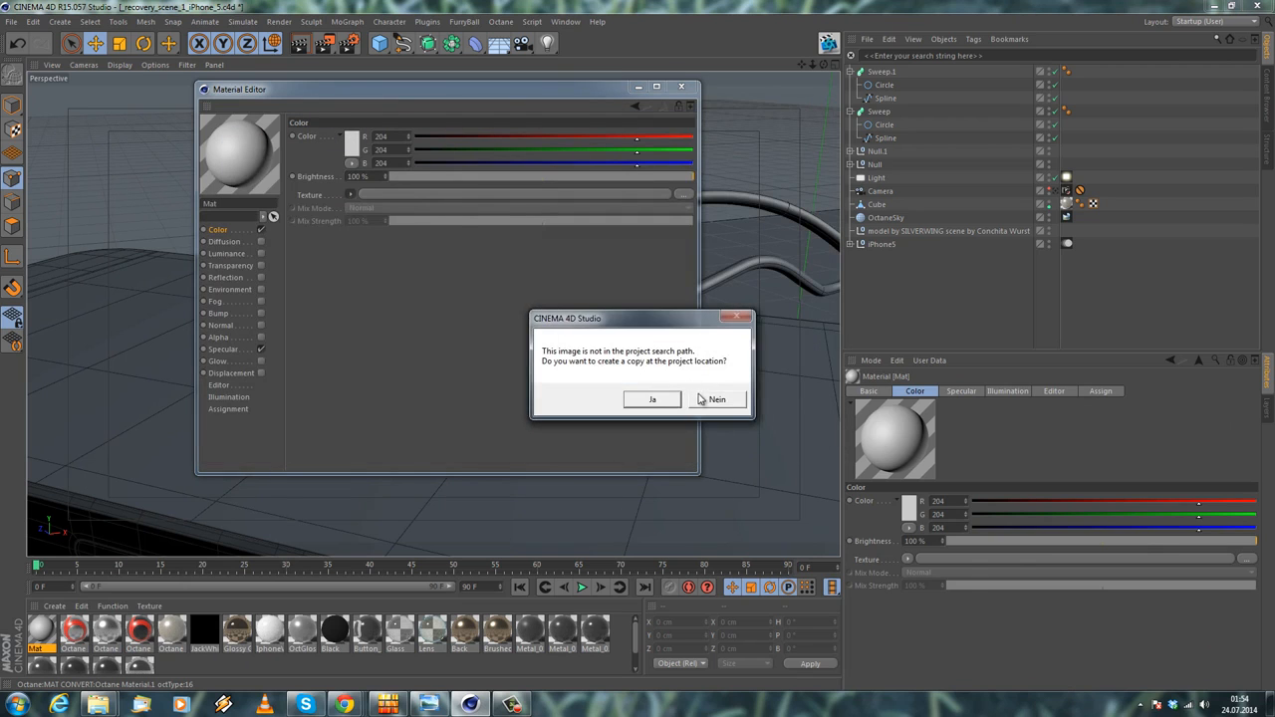
{"action": "left_click", "coordinate": [703, 396]}
{"action": "left_click", "coordinate": [681, 89]}
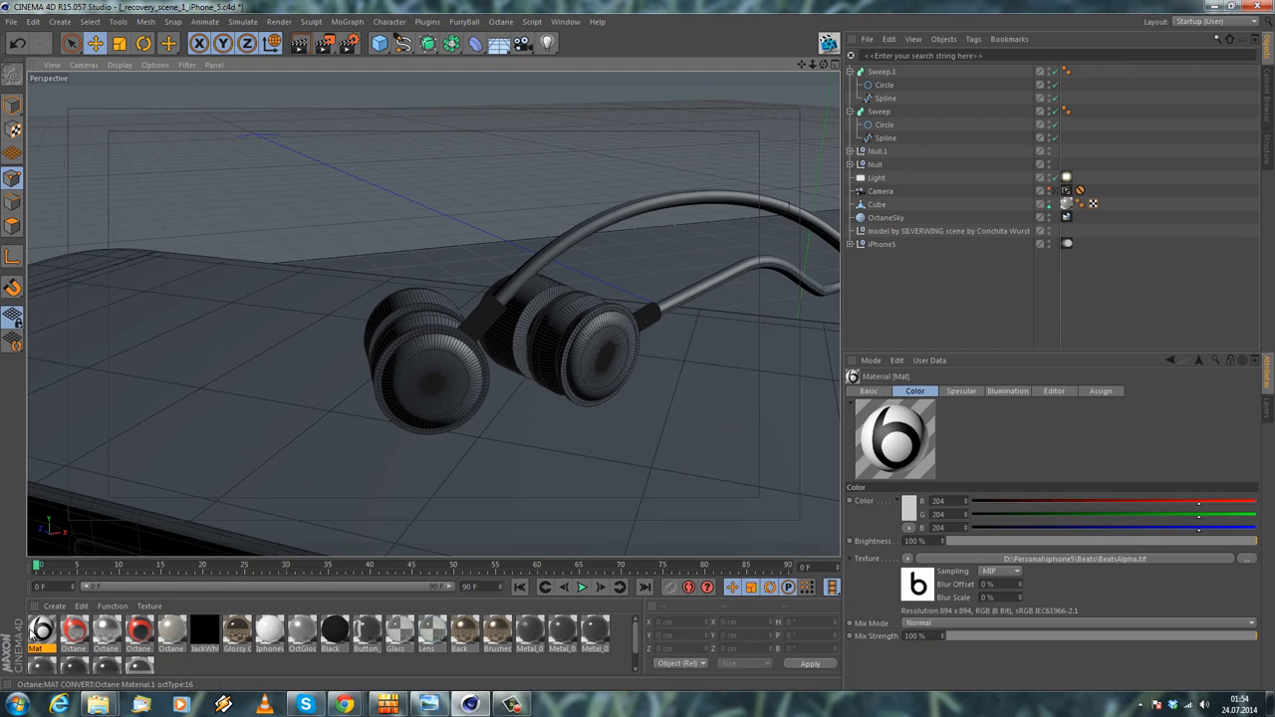
Parent Sweep under Null and Sweep.1 under Null.1 so each cable is grouped with its earbud
{"action": "left_click_drag", "start_coordinate": [722, 187], "coordinate": [426, 379], "text": "alt"}
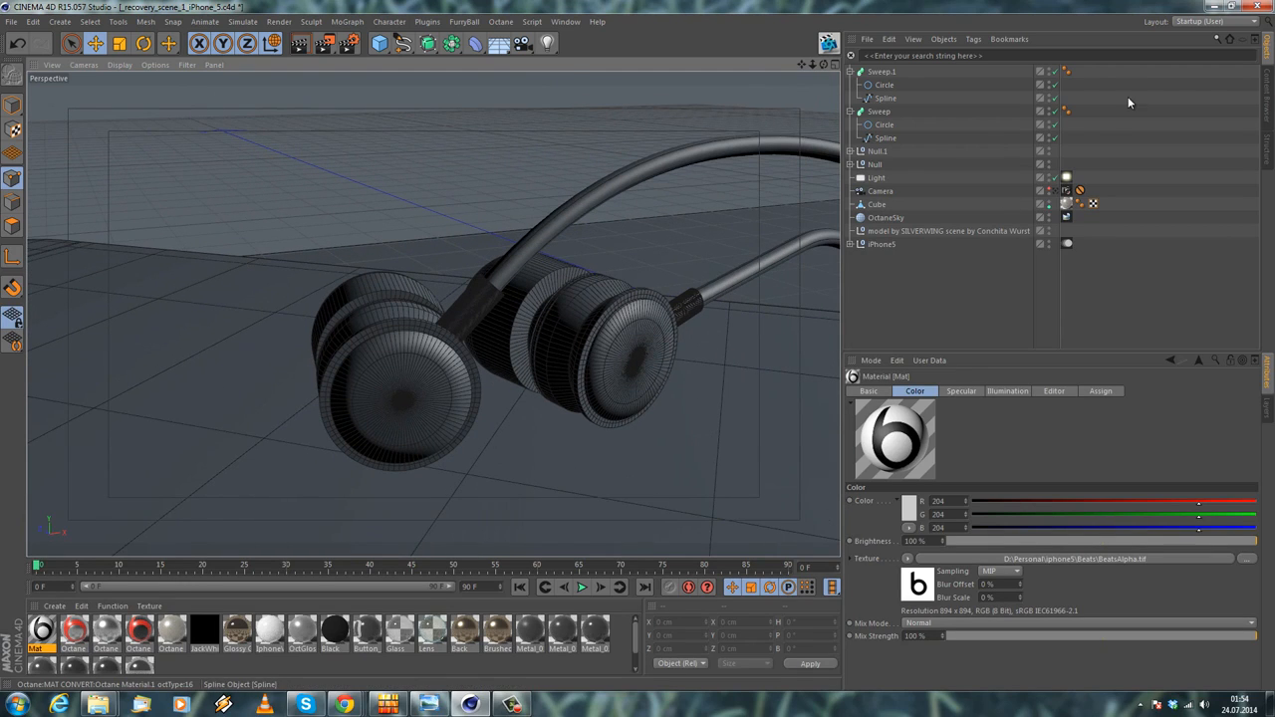
{"action": "left_click", "coordinate": [852, 112]}
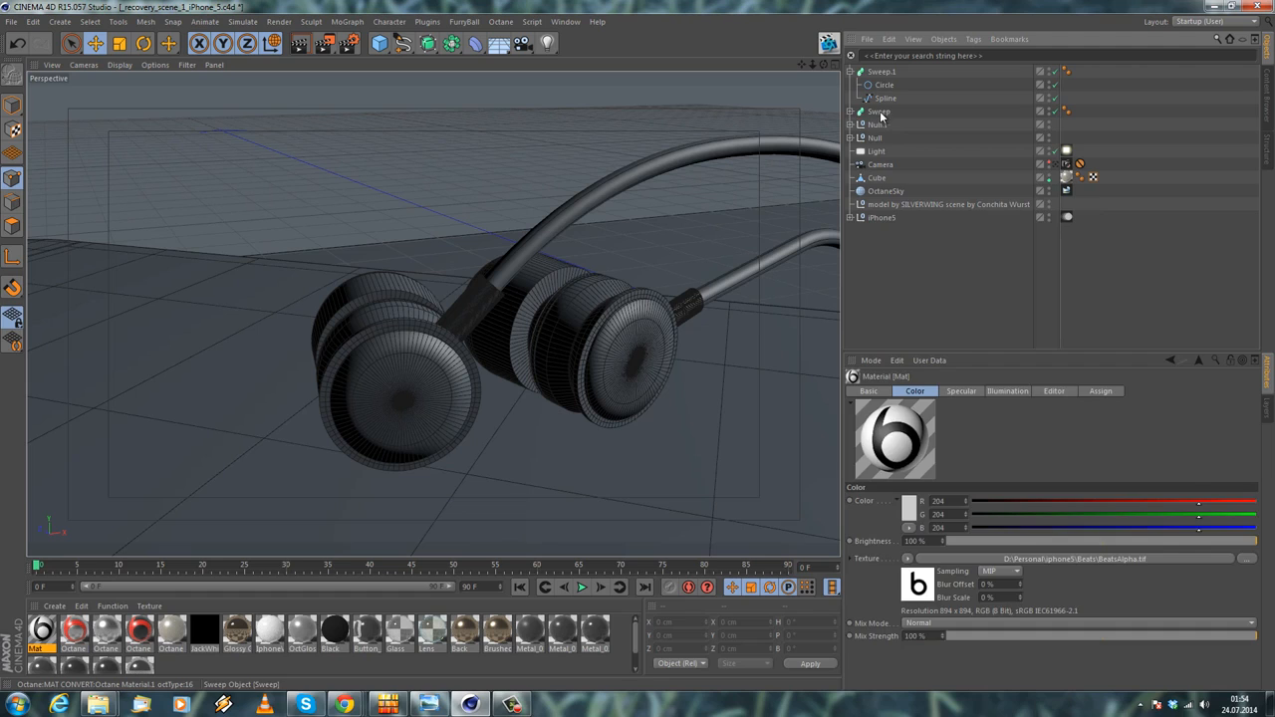
{"action": "left_click", "coordinate": [880, 111]}
{"action": "left_click_drag", "start_coordinate": [871, 139], "coordinate": [872, 139]}
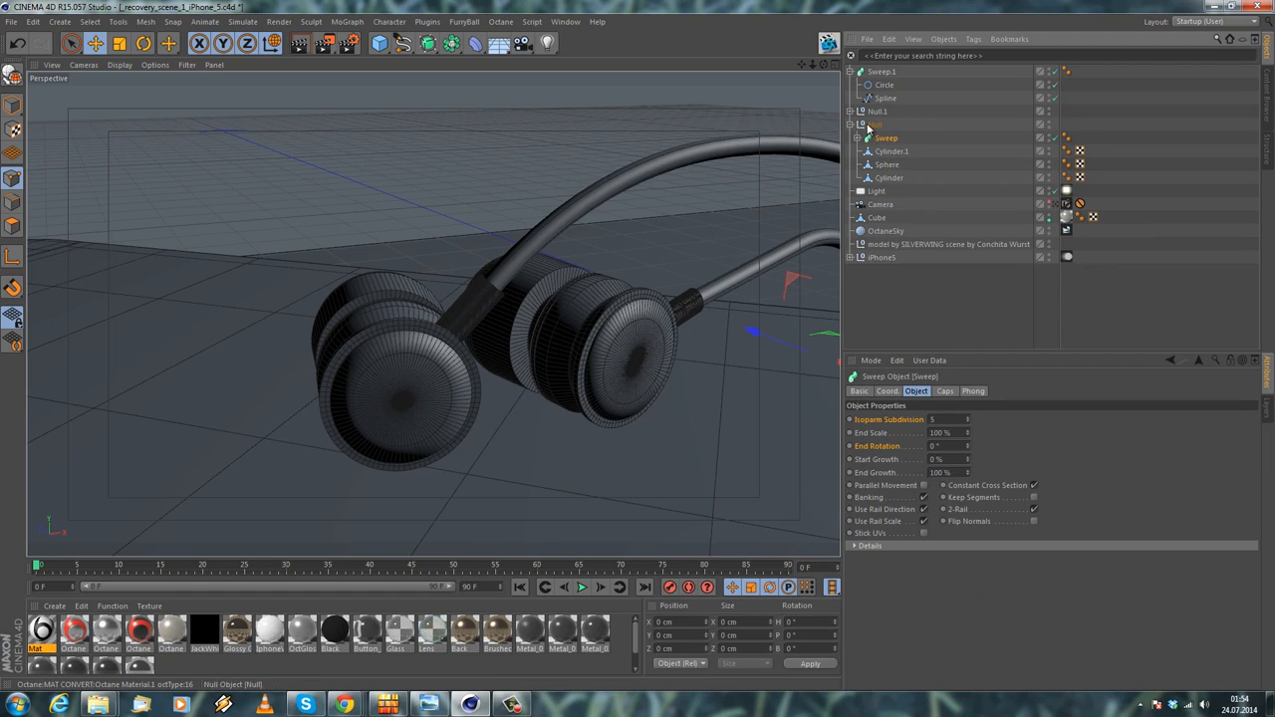
{"action": "left_click", "coordinate": [850, 71]}
{"action": "left_click_drag", "start_coordinate": [878, 74], "coordinate": [877, 86]}
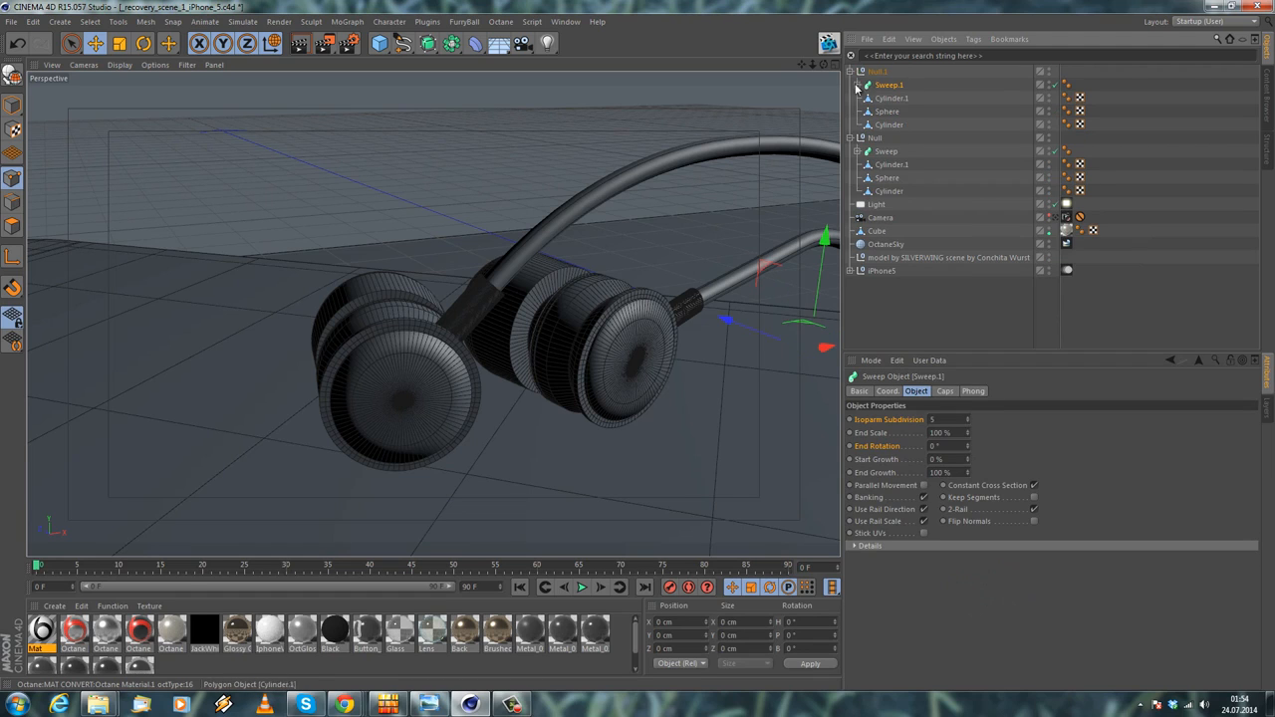
{"action": "left_click", "coordinate": [850, 71]}
{"action": "left_click", "coordinate": [876, 73]}
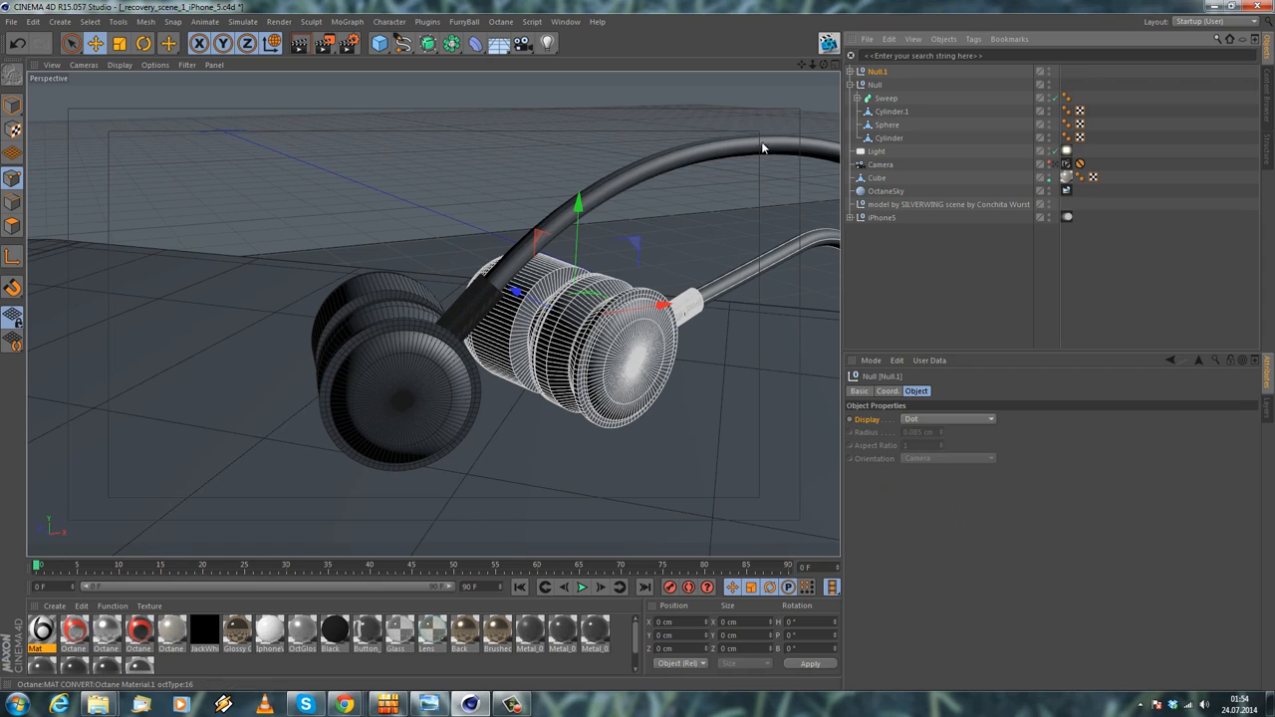
{"action": "left_click", "coordinate": [864, 85]}
{"action": "left_click", "coordinate": [850, 84]}
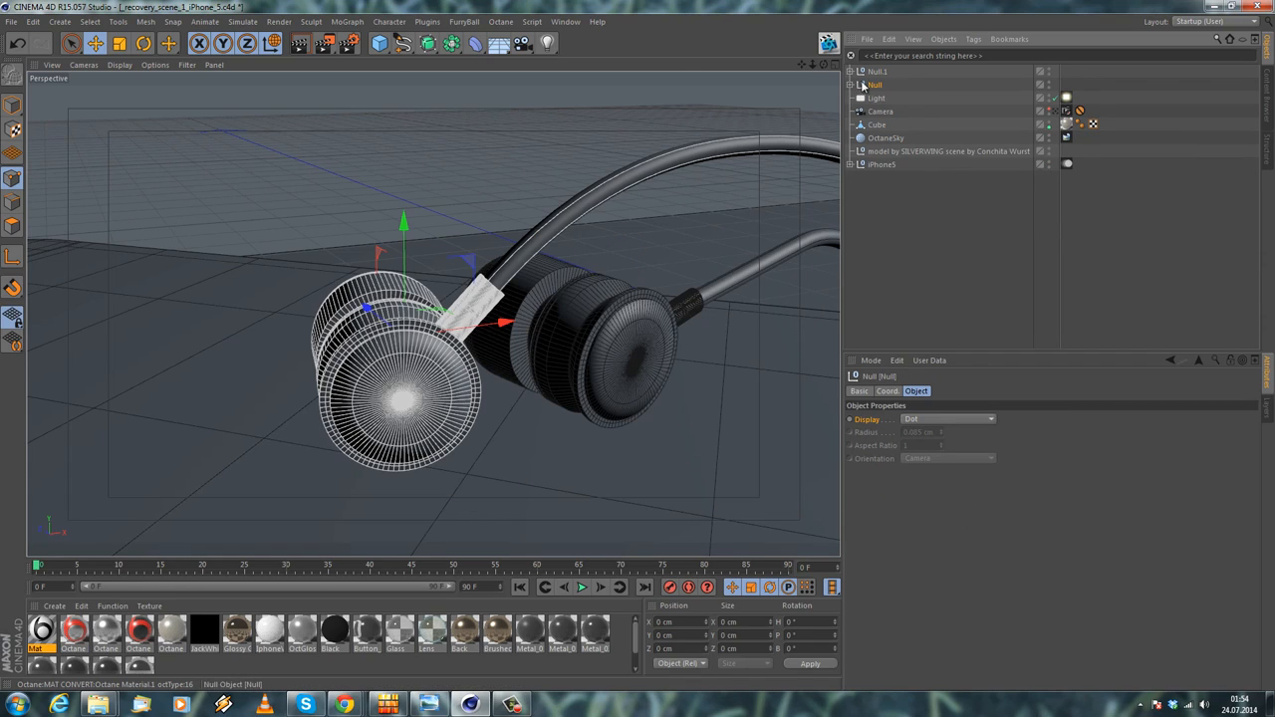
{"action": "left_click", "coordinate": [850, 85]}
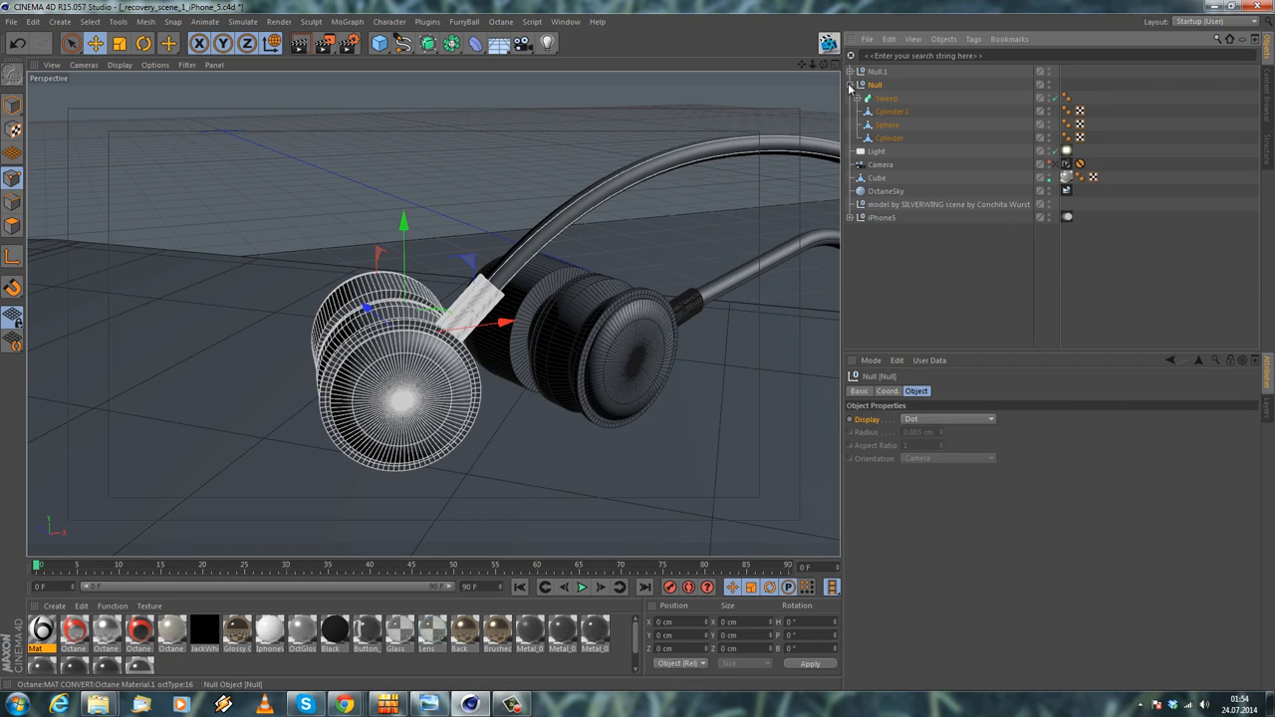
Loop-select the polygons of the front earbud Cylinder's inner cap and store them as a polygon selection
{"action": "left_click", "coordinate": [888, 136]}
{"action": "left_click", "coordinate": [12, 225]}
{"action": "scroll", "coordinate": [413, 396], "scroll_direction": "up", "scroll_amount": 1}
{"action": "scroll", "coordinate": [414, 397], "scroll_direction": "up", "scroll_amount": 2}
{"action": "left_click", "coordinate": [89, 21]}
{"action": "left_click", "coordinate": [111, 98]}
{"action": "left_click", "coordinate": [348, 331]}
{"action": "left_click", "coordinate": [358, 376], "text": "shift"}
{"action": "left_click_drag", "start_coordinate": [348, 419], "coordinate": [187, 252], "text": "alt"}
{"action": "left_click", "coordinate": [90, 20]}
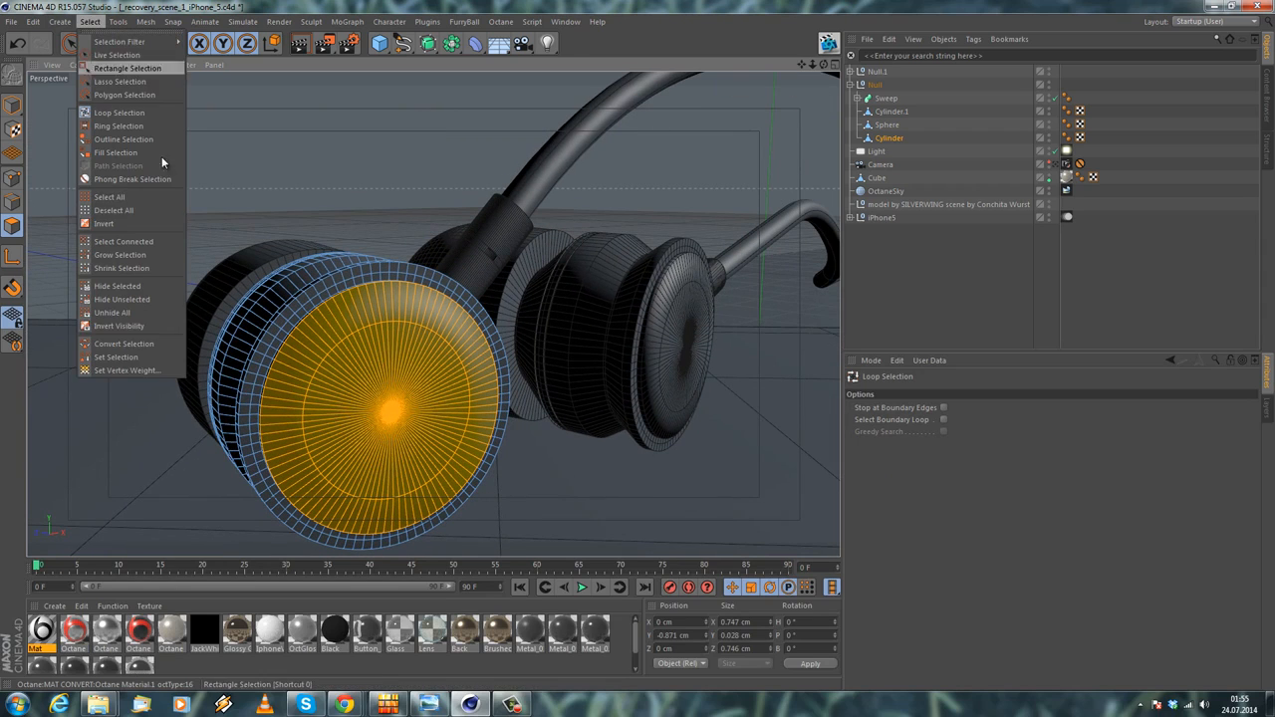
{"action": "left_click", "coordinate": [1101, 254]}
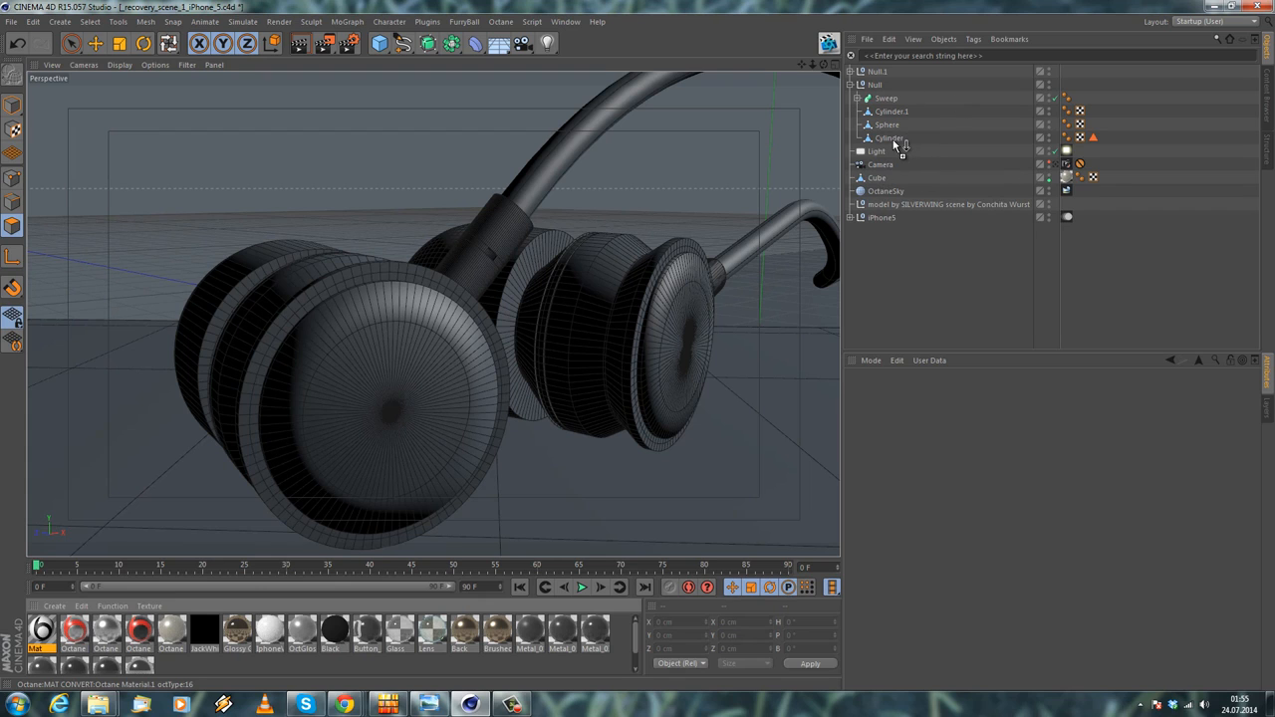
Apply the Mat material to the front earbud's Cylinder and restrict its texture tag to the stored Polygon Selection
{"action": "left_click_drag", "start_coordinate": [893, 142], "coordinate": [893, 140]}
{"action": "left_click_drag", "start_coordinate": [1092, 137], "coordinate": [1001, 432]}
{"action": "left_click_drag", "start_coordinate": [563, 318], "coordinate": [493, 304], "text": "alt"}
{"action": "left_click", "coordinate": [12, 105]}
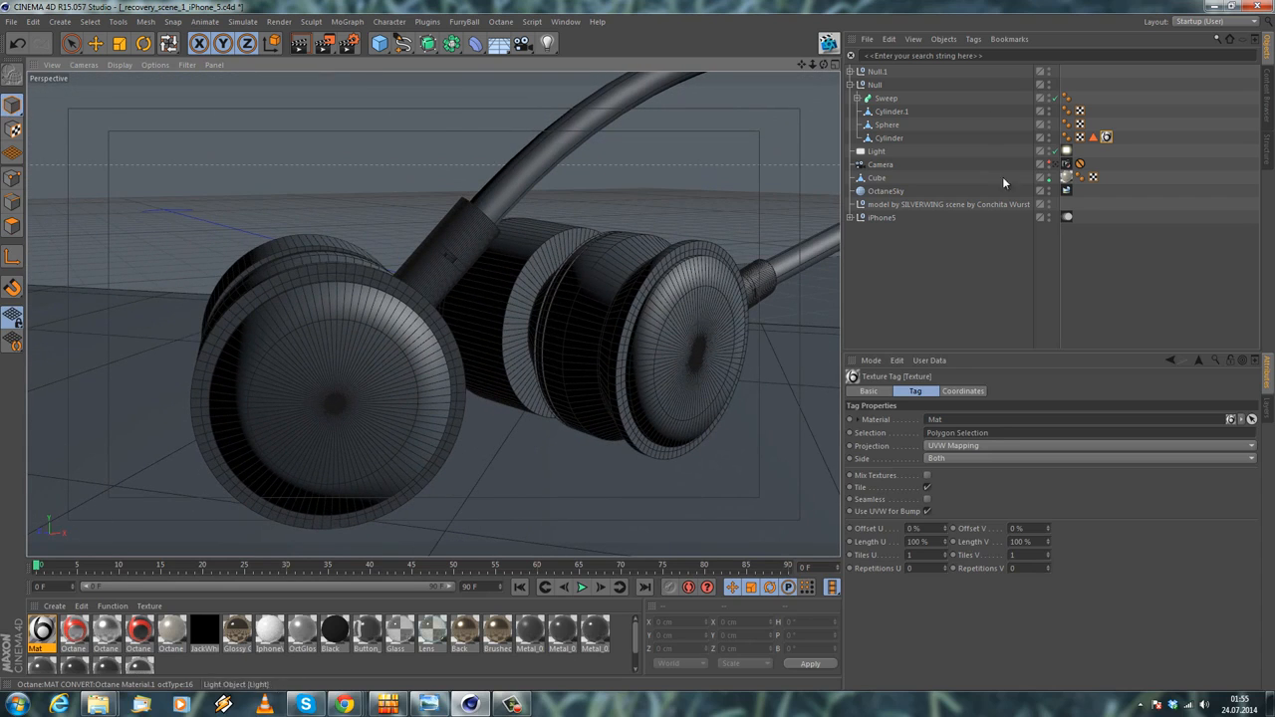
Set the projection of the Cylinder's Mat texture tag to Cubic
{"action": "left_click", "coordinate": [956, 445]}
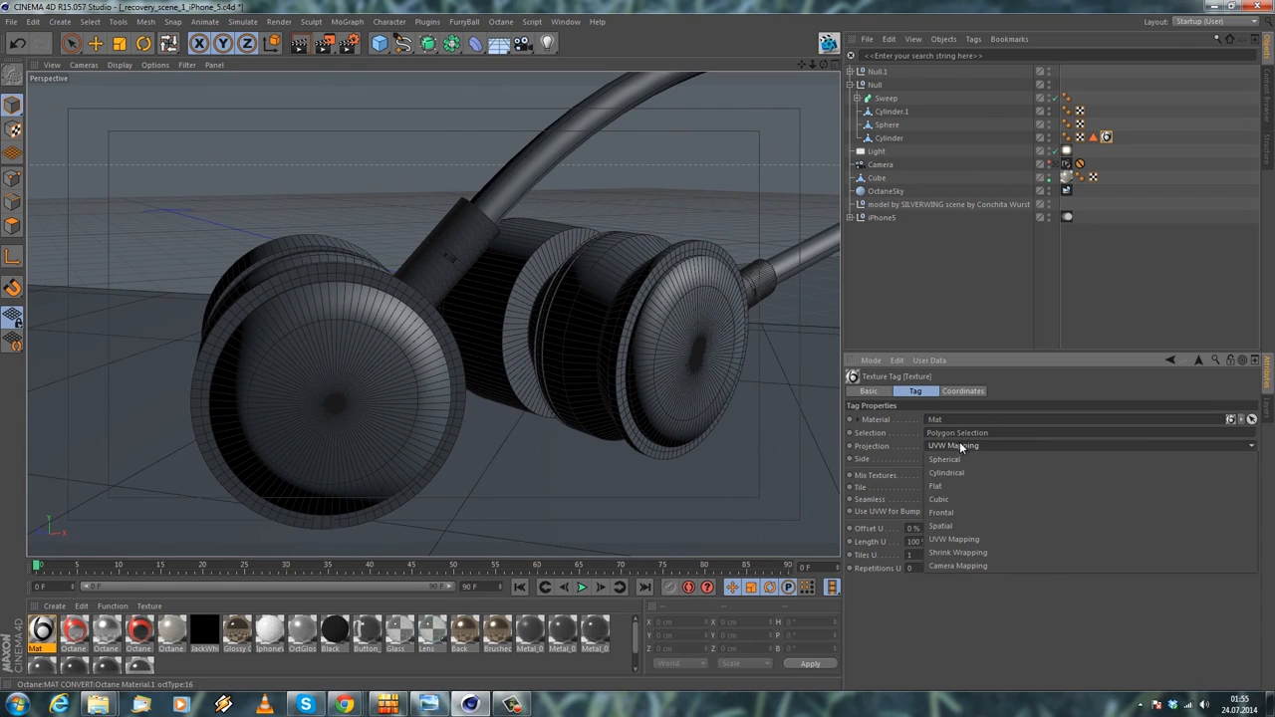
{"action": "left_click", "coordinate": [955, 499]}
{"action": "left_click_drag", "start_coordinate": [401, 353], "coordinate": [558, 309], "text": "alt"}
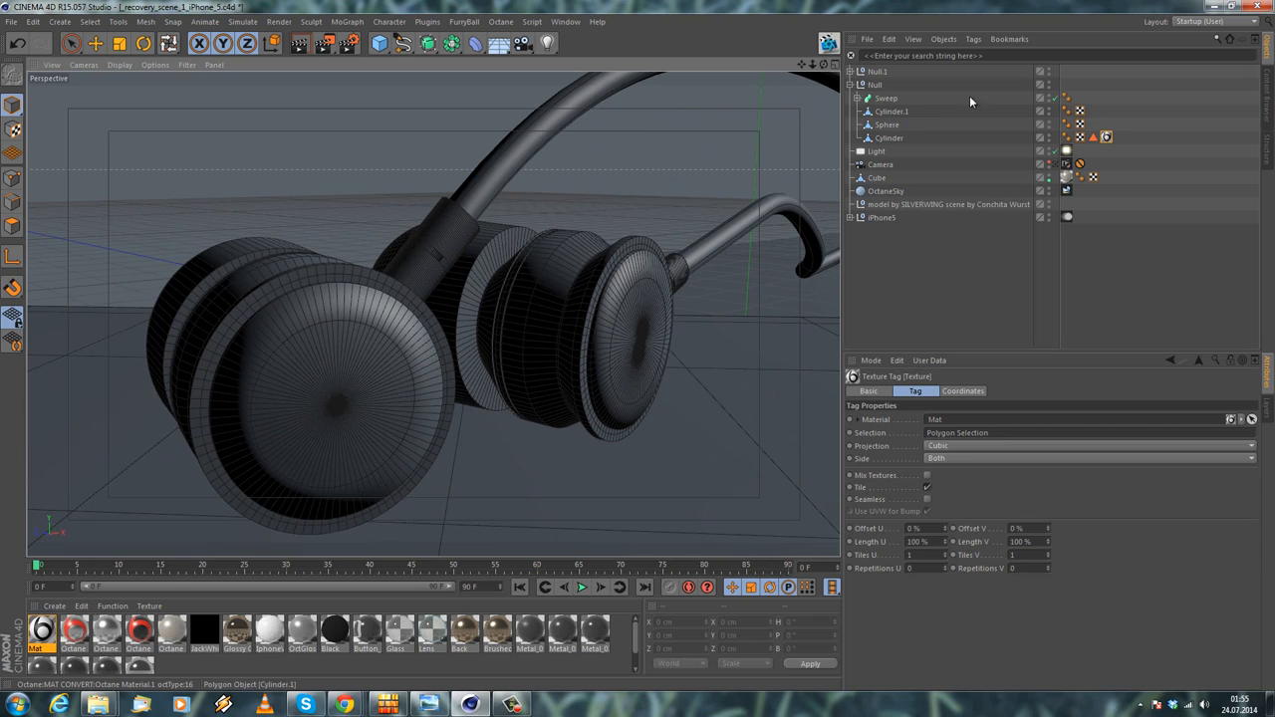
{"action": "left_click", "coordinate": [887, 138]}
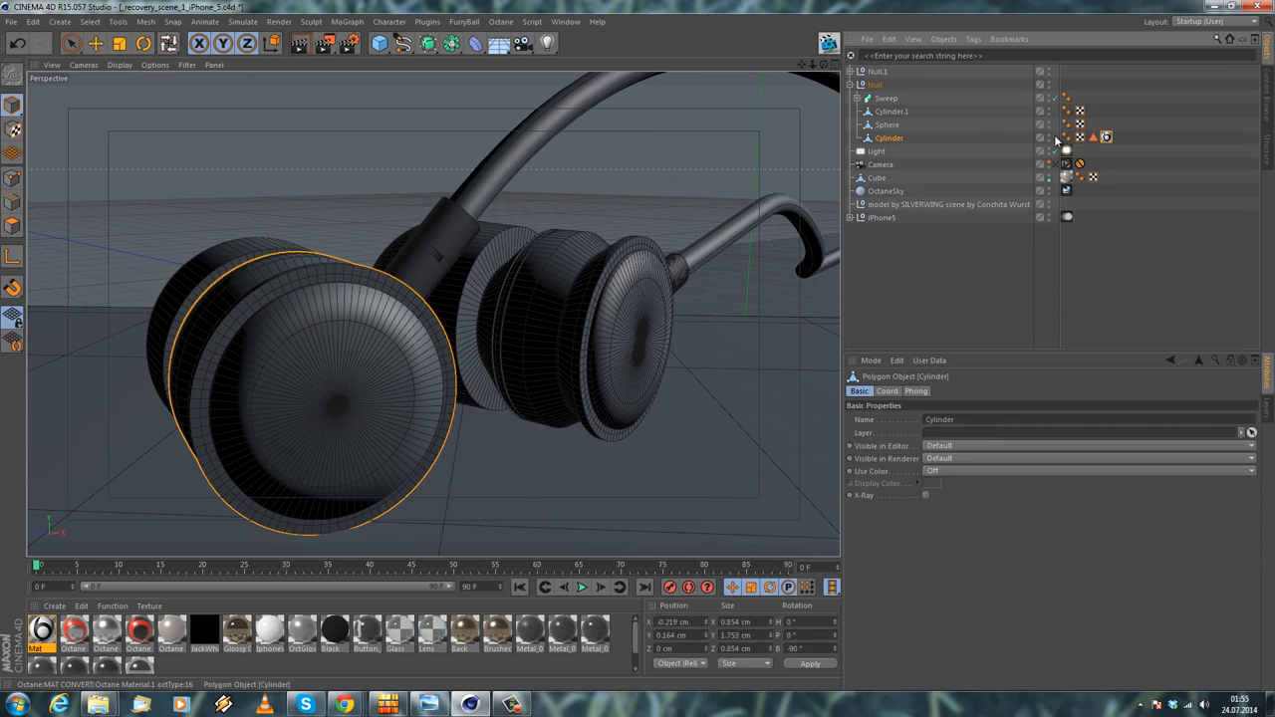
{"action": "left_click", "coordinate": [1106, 137]}
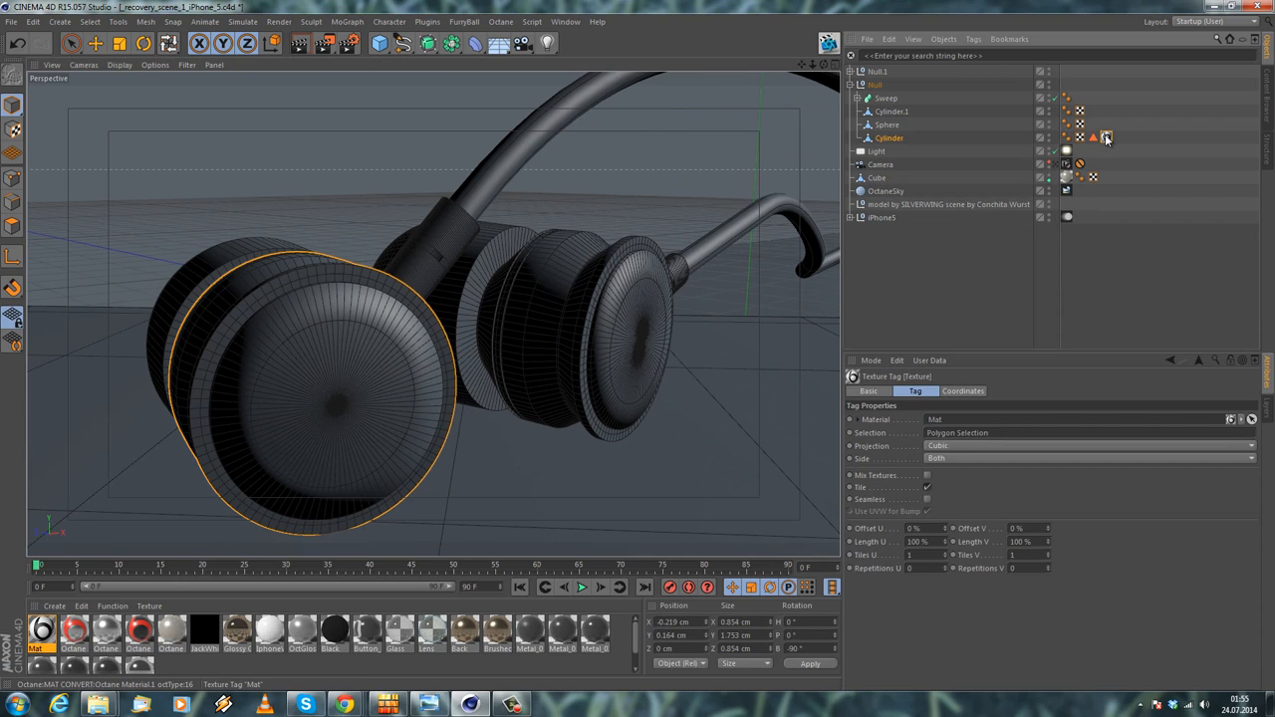
{"action": "left_click", "coordinate": [894, 139]}
{"action": "left_click", "coordinate": [12, 227]}
{"action": "left_click_drag", "start_coordinate": [220, 254], "coordinate": [244, 271], "text": "alt"}
{"action": "left_click", "coordinate": [928, 296]}
{"action": "left_click_drag", "start_coordinate": [637, 299], "coordinate": [468, 315], "text": "alt"}
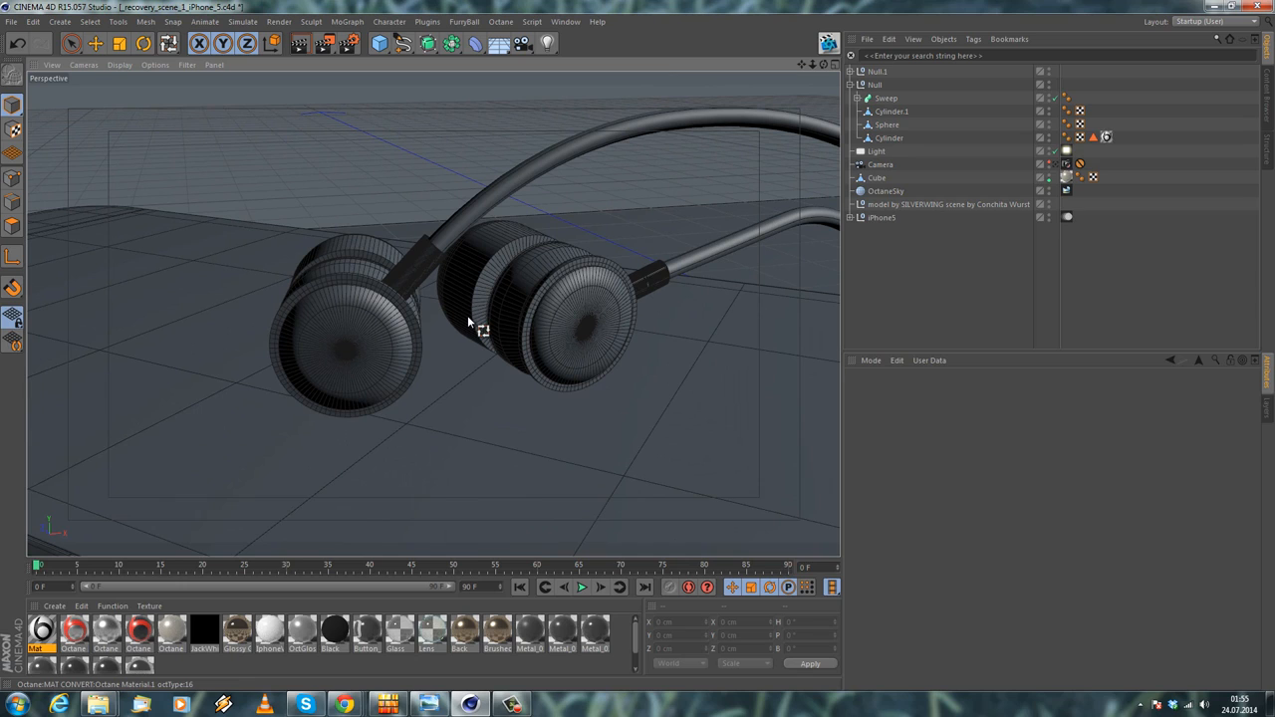
Set the texture tag's Offset U to 10 % and Offset V to 18 %
{"action": "left_click", "coordinate": [1106, 136]}
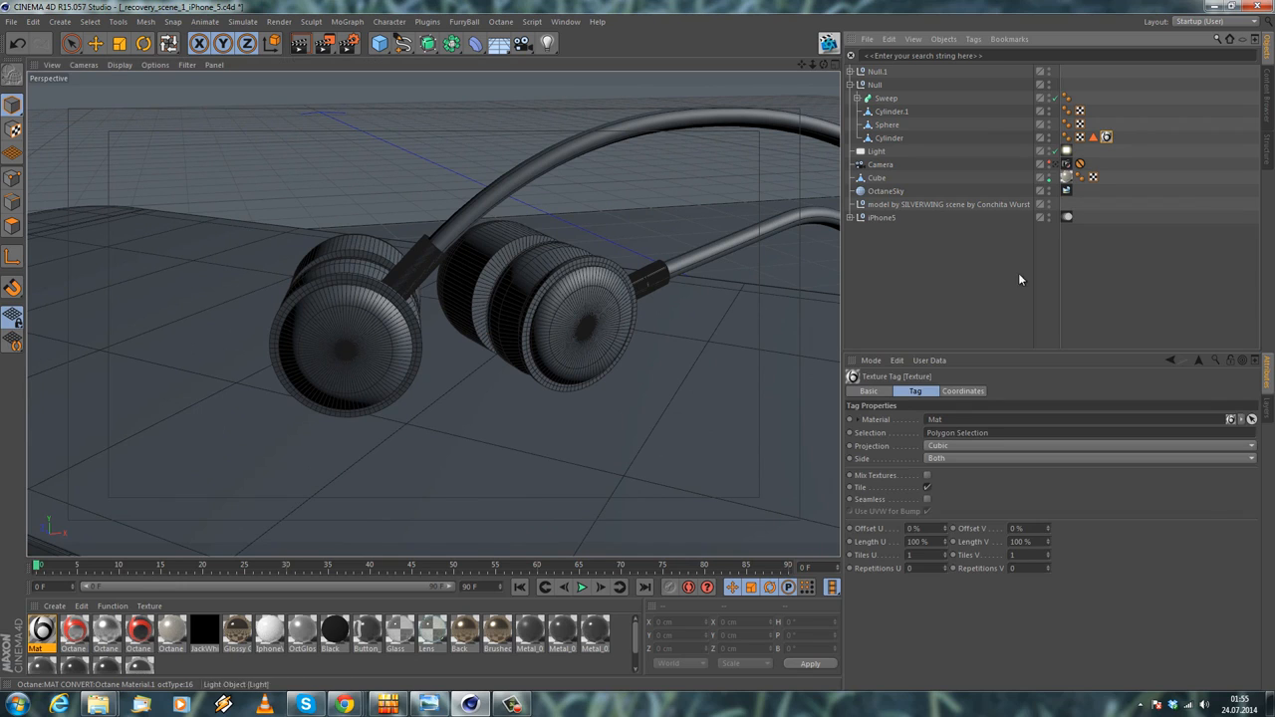
{"action": "left_click_drag", "start_coordinate": [942, 527], "coordinate": [945, 531]}
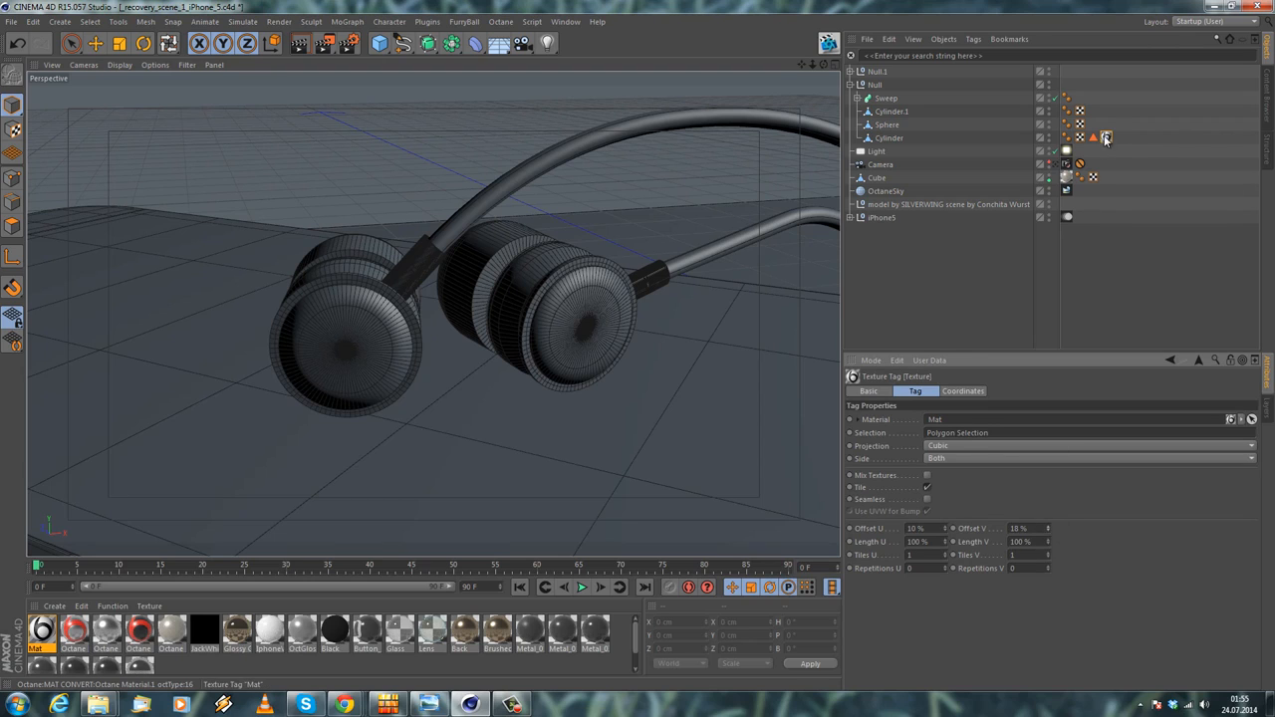
{"action": "left_click", "coordinate": [1096, 218]}
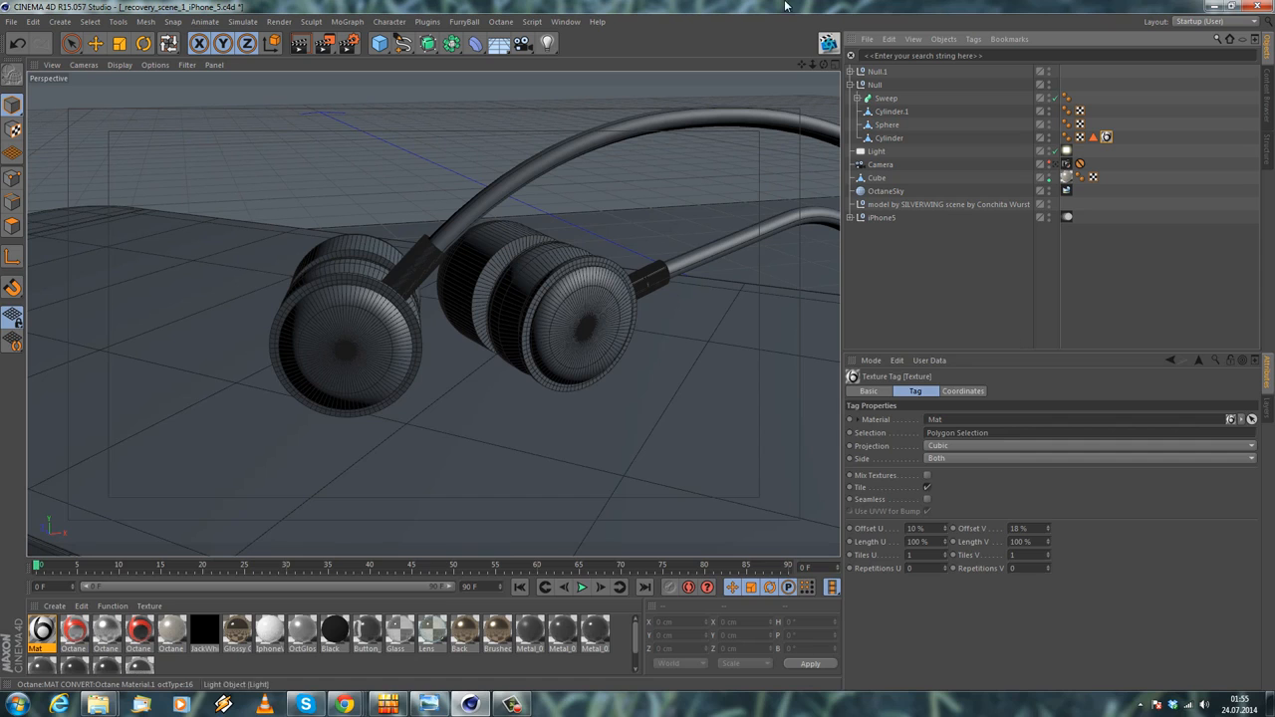
Examine the front earbud's Cylinder, its texture tag and the Mat material's Color channel to check the logo texture
{"action": "left_click", "coordinate": [877, 140]}
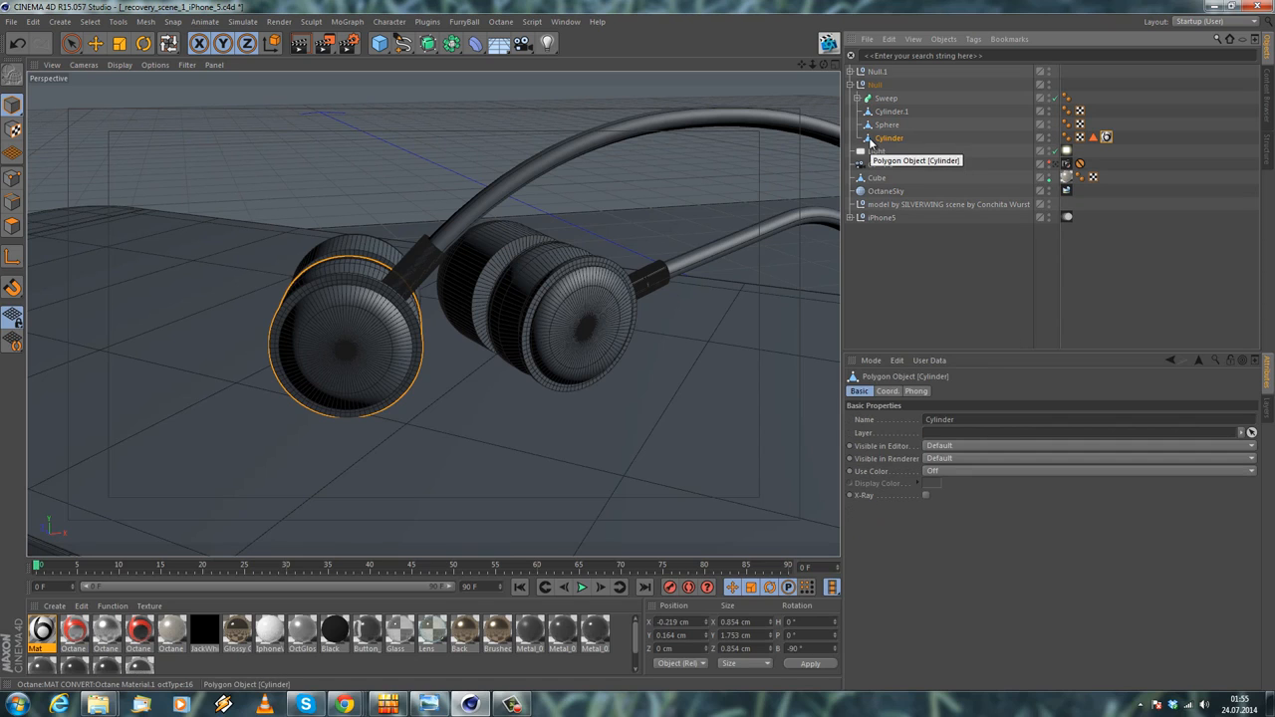
{"action": "left_click", "coordinate": [888, 114]}
{"action": "left_click", "coordinate": [888, 138]}
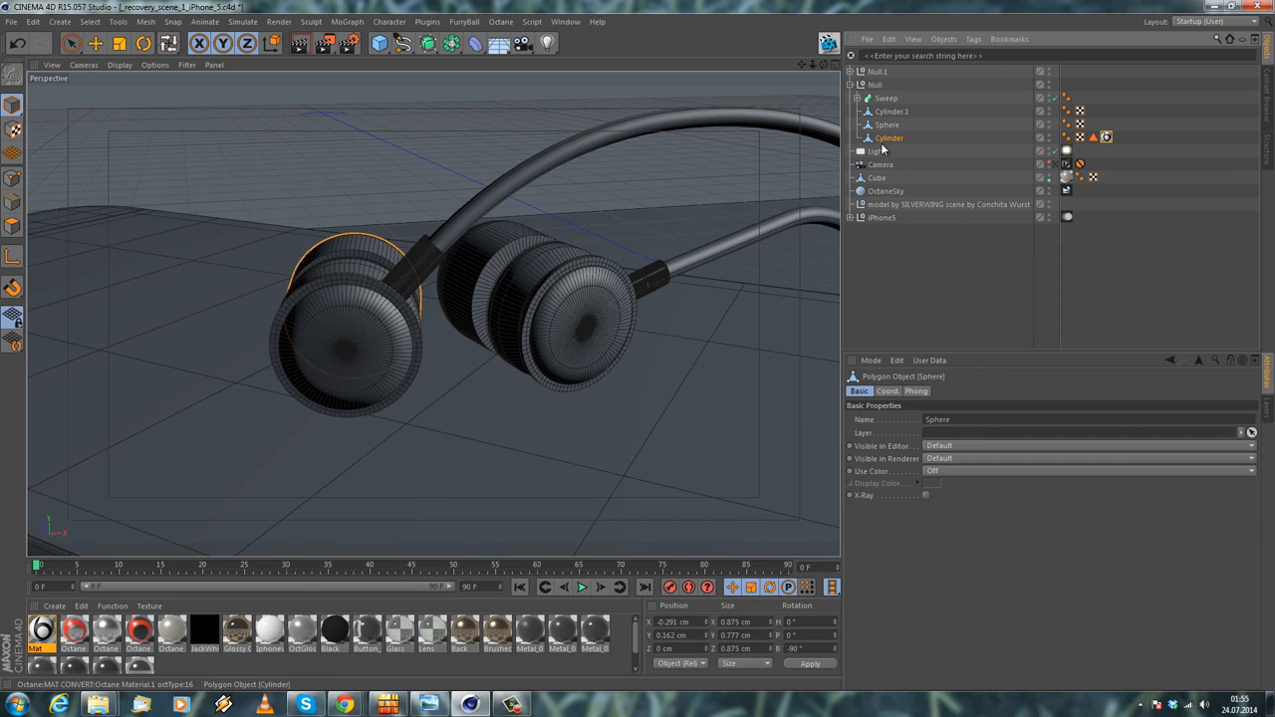
{"action": "scroll", "coordinate": [379, 299], "scroll_direction": "up", "scroll_amount": 5}
{"action": "key", "text": "e"}
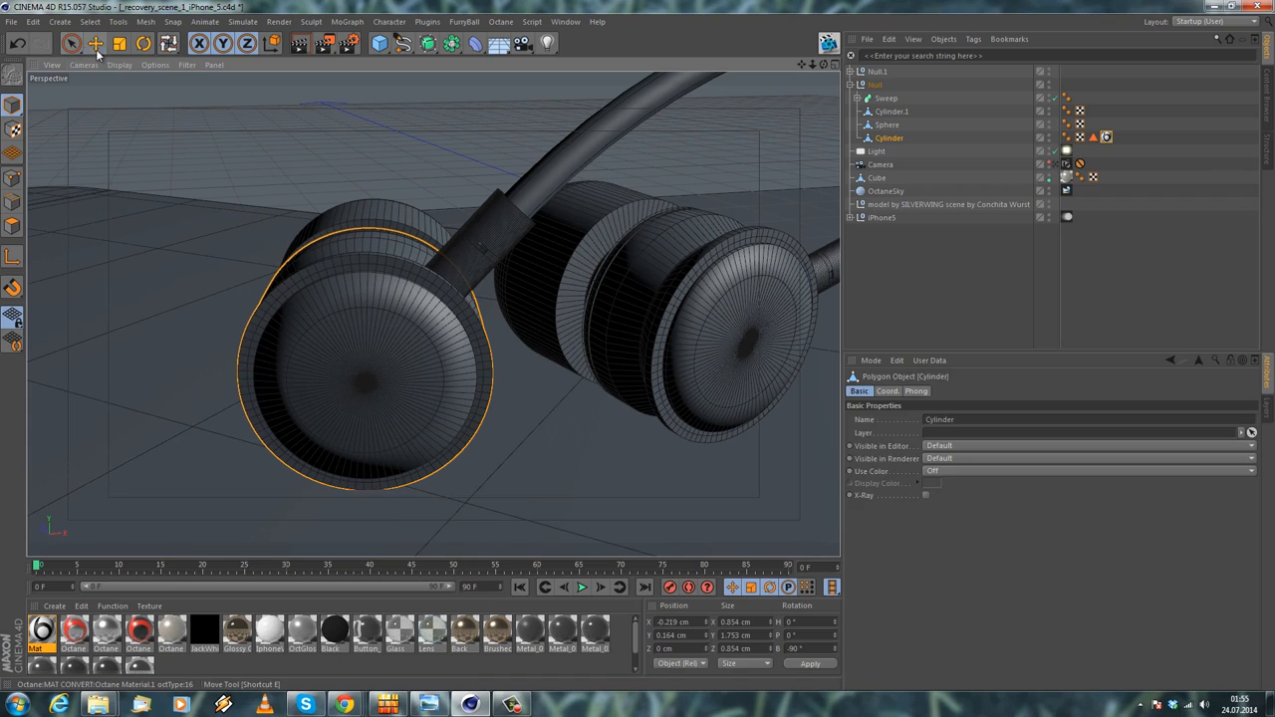
{"action": "left_click", "coordinate": [1105, 137]}
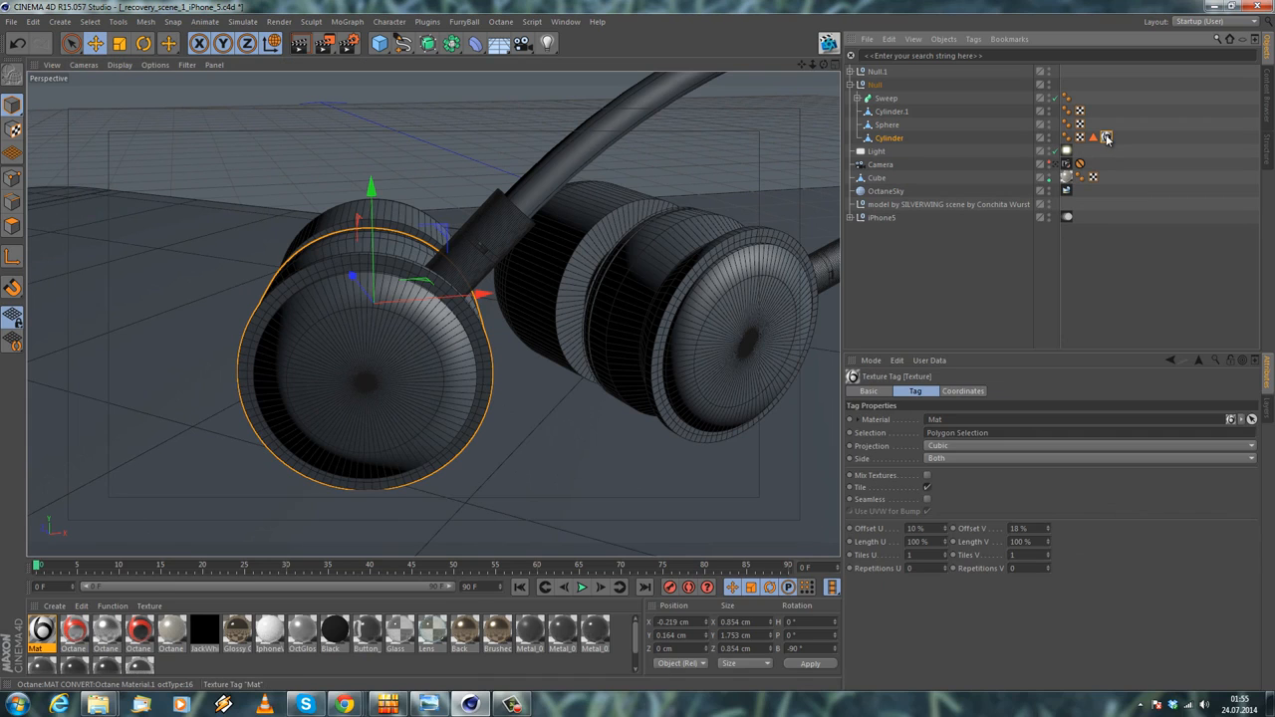
{"action": "double_click", "coordinate": [41, 629]}
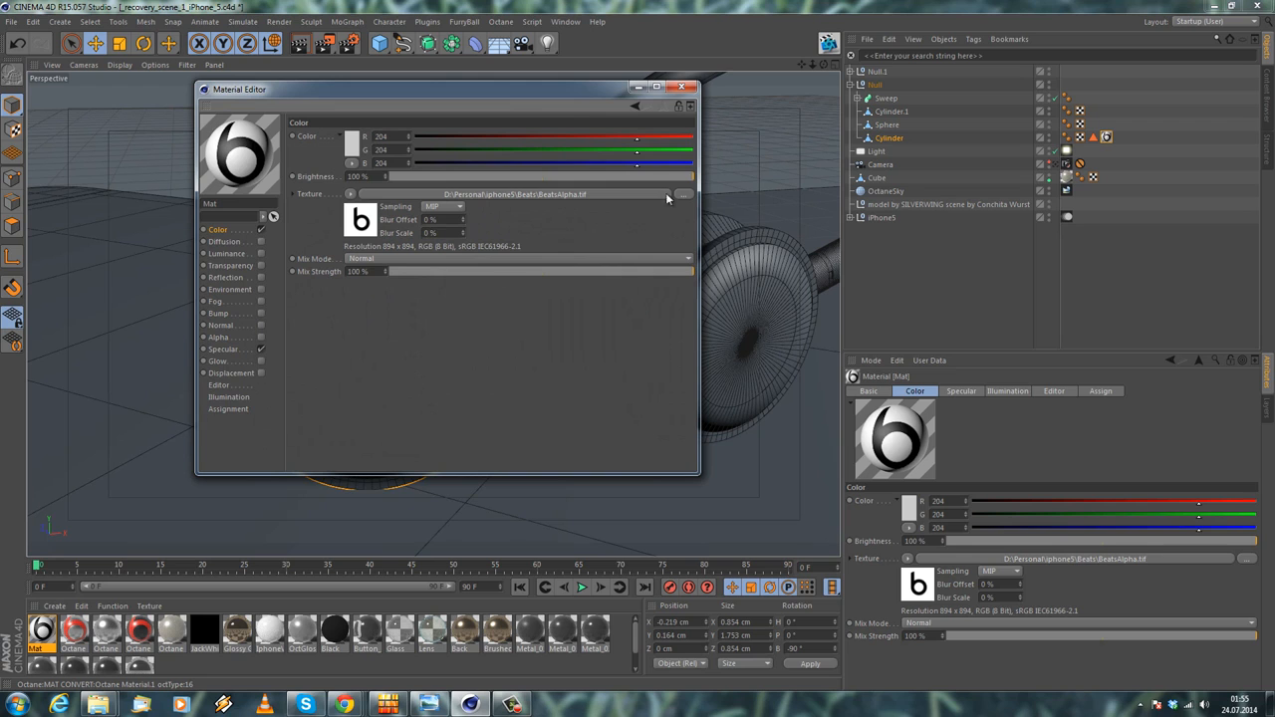
{"action": "left_click", "coordinate": [681, 87]}
{"action": "scroll", "coordinate": [387, 339], "scroll_direction": "down", "scroll_amount": 3}
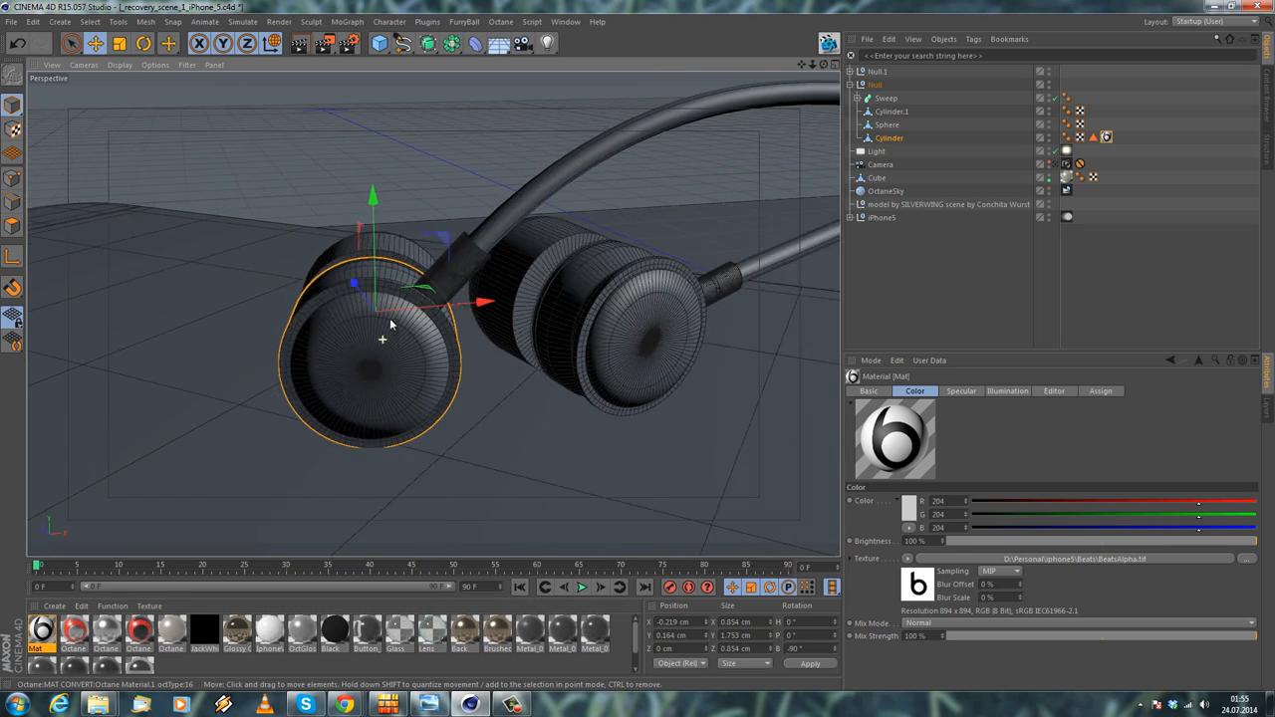
{"action": "left_click_drag", "start_coordinate": [313, 315], "coordinate": [378, 319], "text": "alt"}
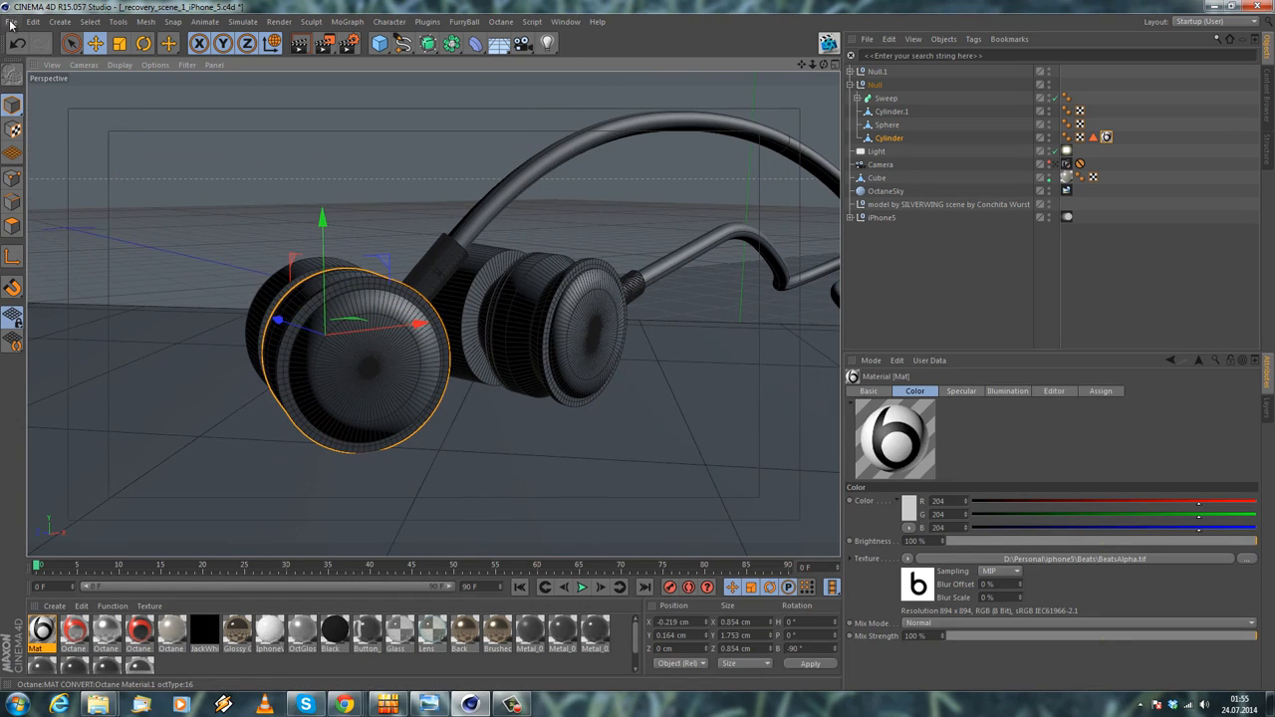
Save the iPhone 5 scene and restart Cinema 4D with it, discarding changes to the untitled projects
{"action": "left_click", "coordinate": [11, 22]}
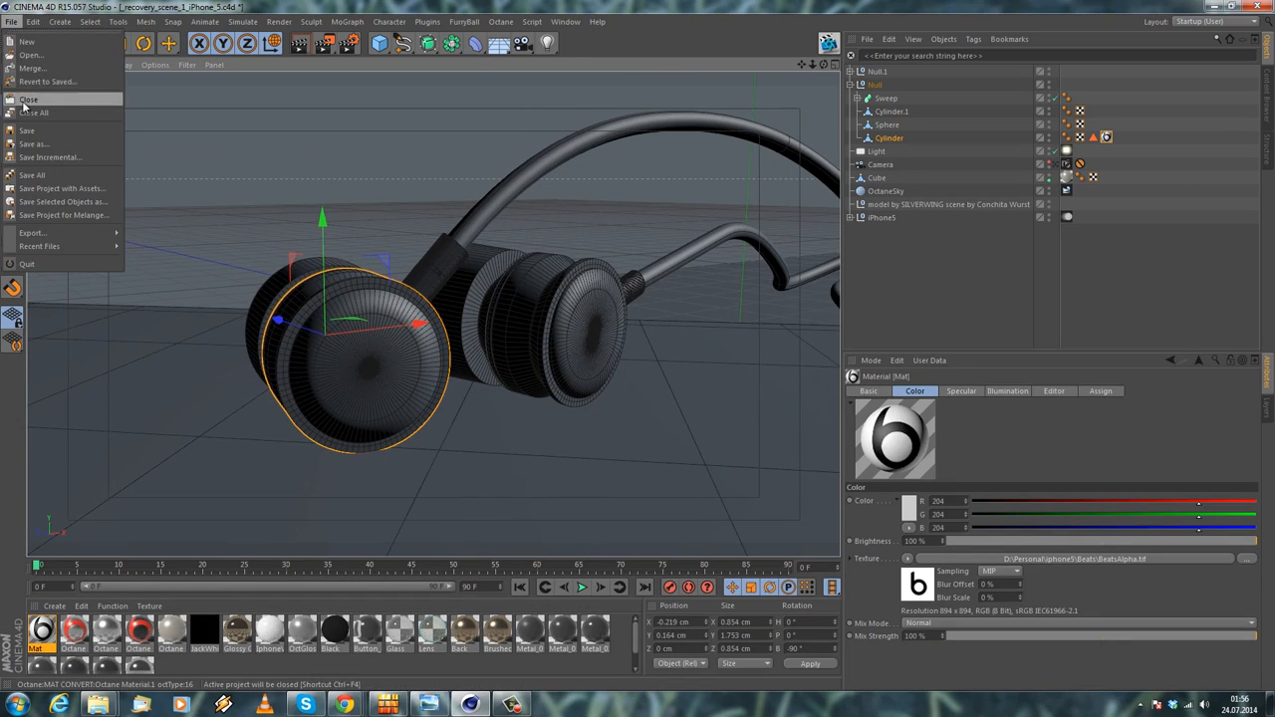
{"action": "left_click", "coordinate": [30, 131]}
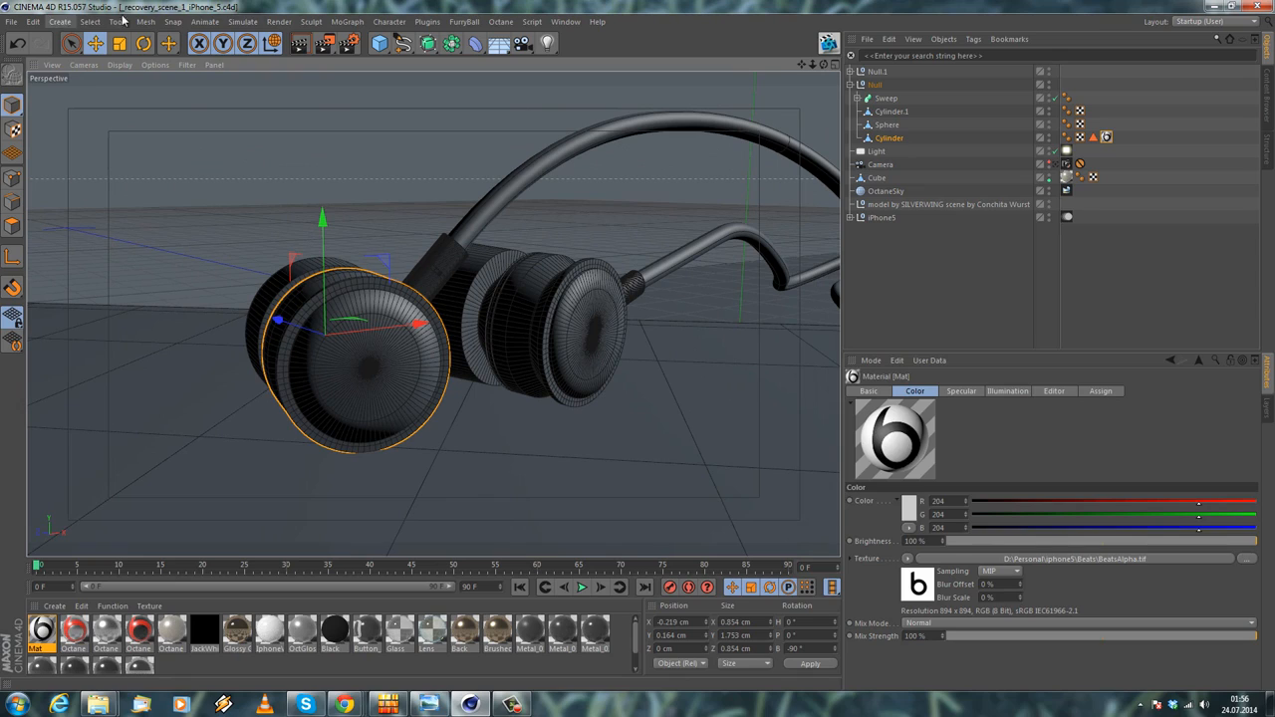
{"action": "left_click", "coordinate": [1257, 6]}
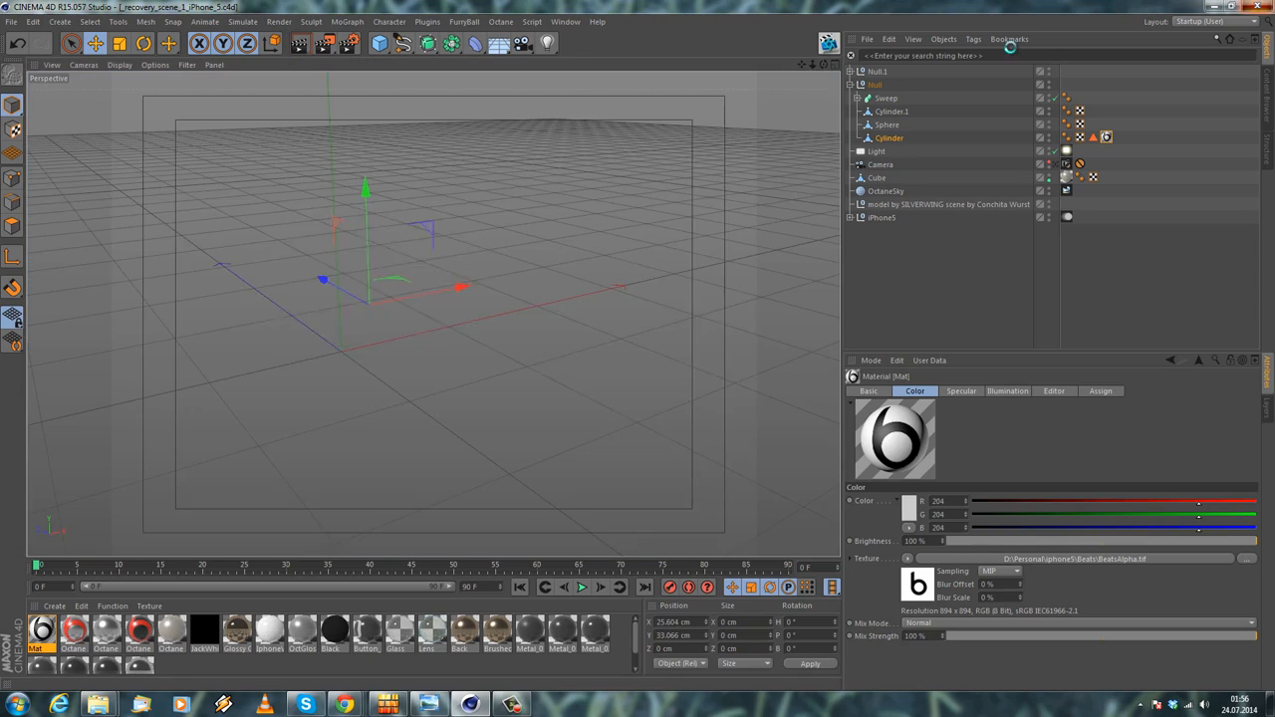
{"action": "left_click", "coordinate": [652, 404]}
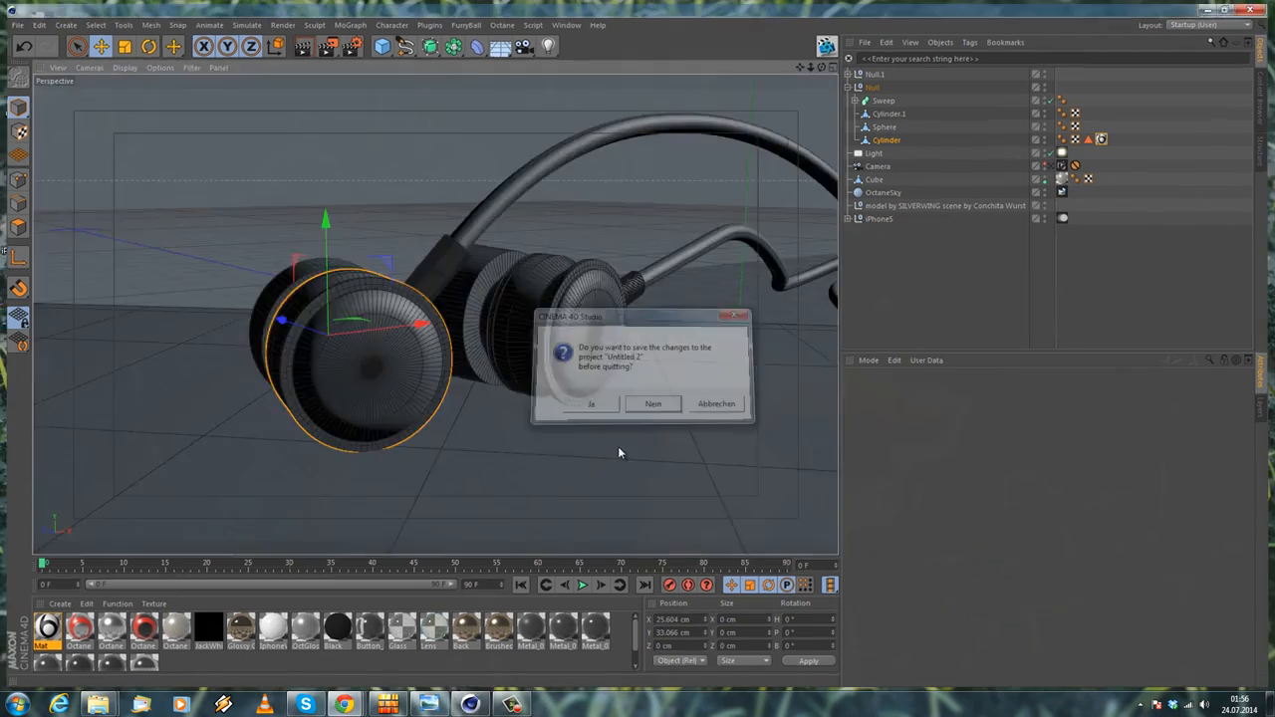
{"action": "left_click", "coordinate": [653, 402]}
{"action": "left_click", "coordinate": [40, 302]}
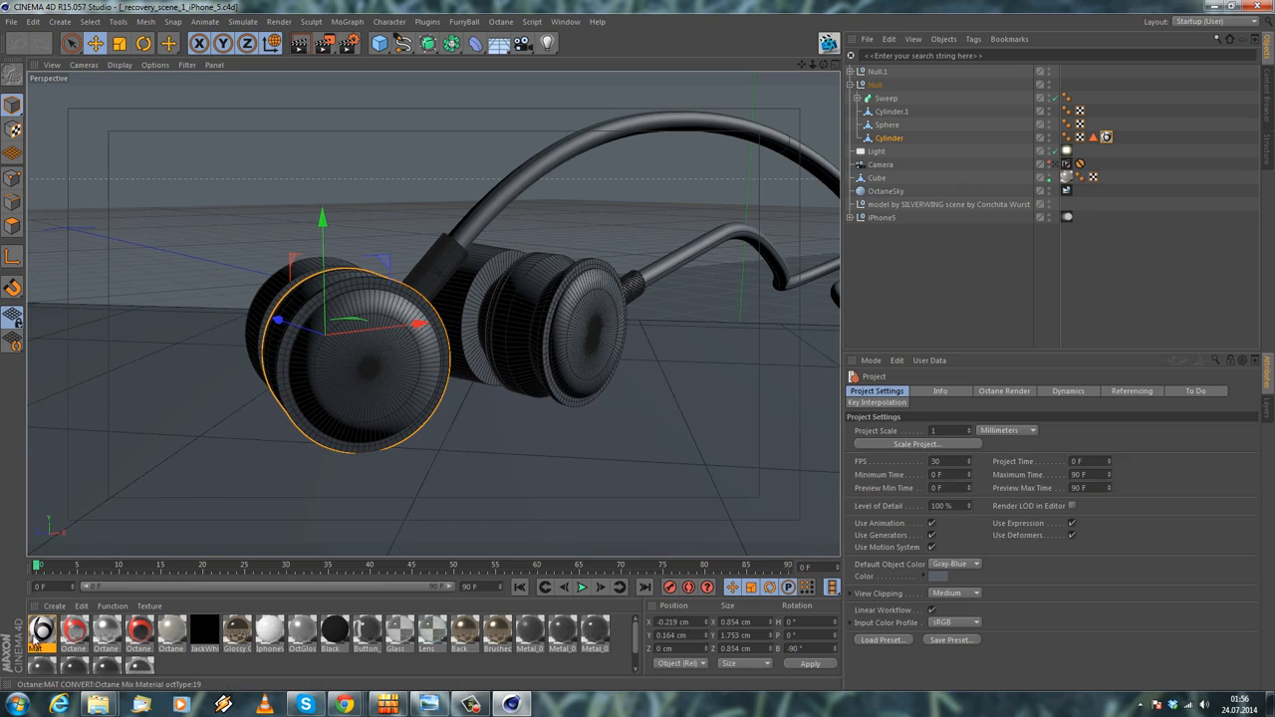
Re-render the preview of the Mat material
{"action": "right_click", "coordinate": [38, 630]}
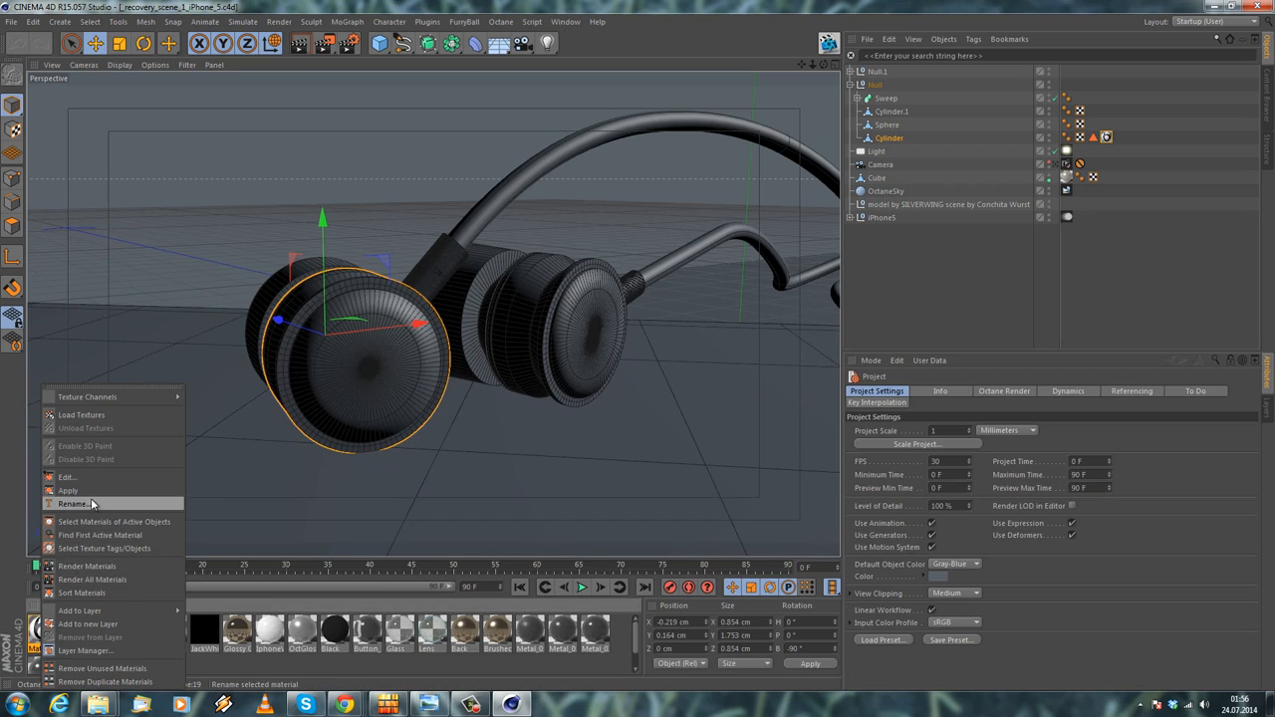
{"action": "left_click", "coordinate": [92, 566]}
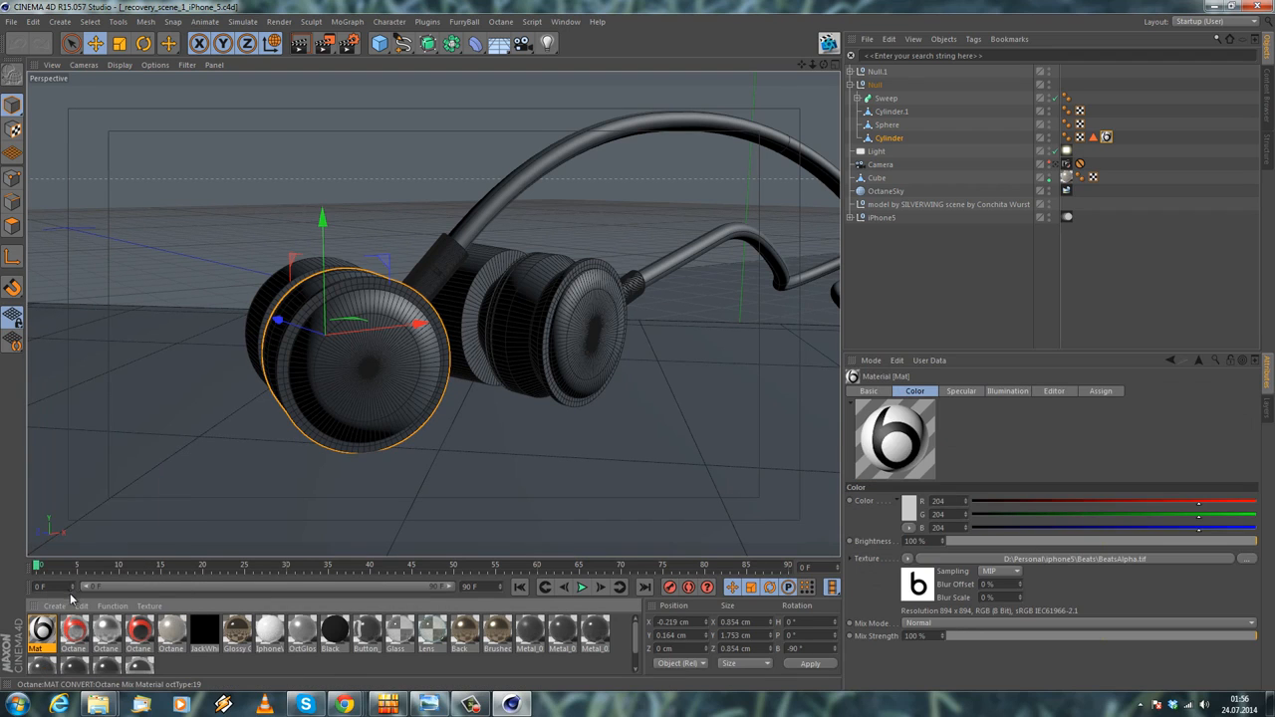
Move the Mat texture tag to the front of the Cylinder's tags and clear its polygon selection restriction
{"action": "left_click_drag", "start_coordinate": [428, 378], "coordinate": [265, 402], "text": "alt"}
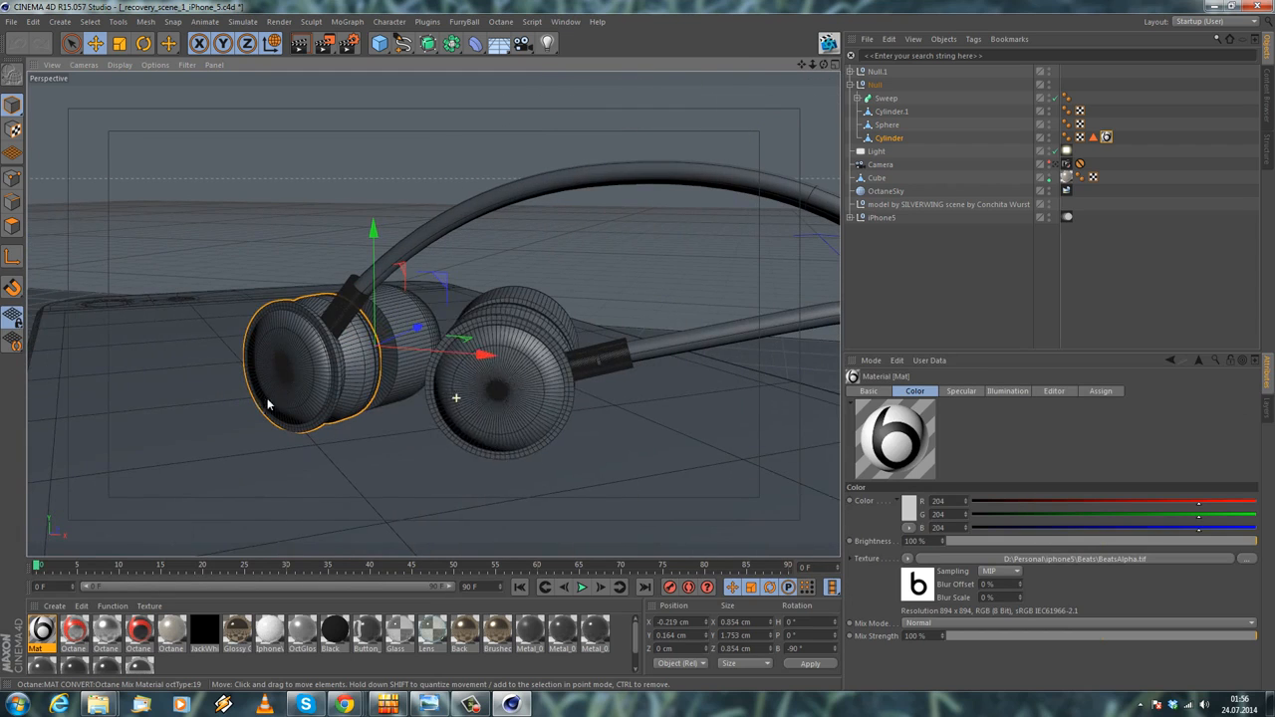
{"action": "double_click", "coordinate": [1107, 138]}
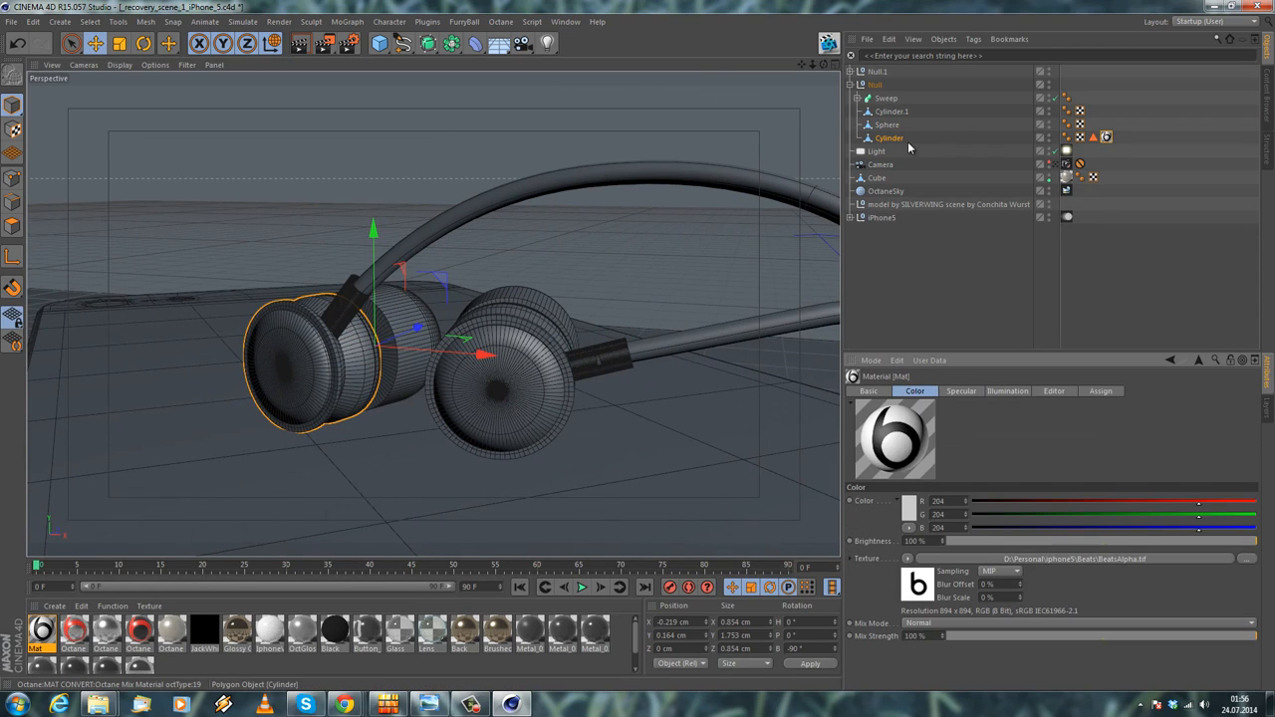
{"action": "left_click_drag", "start_coordinate": [1106, 138], "coordinate": [1067, 138]}
{"action": "scroll", "coordinate": [552, 226], "scroll_direction": "up", "scroll_amount": 2}
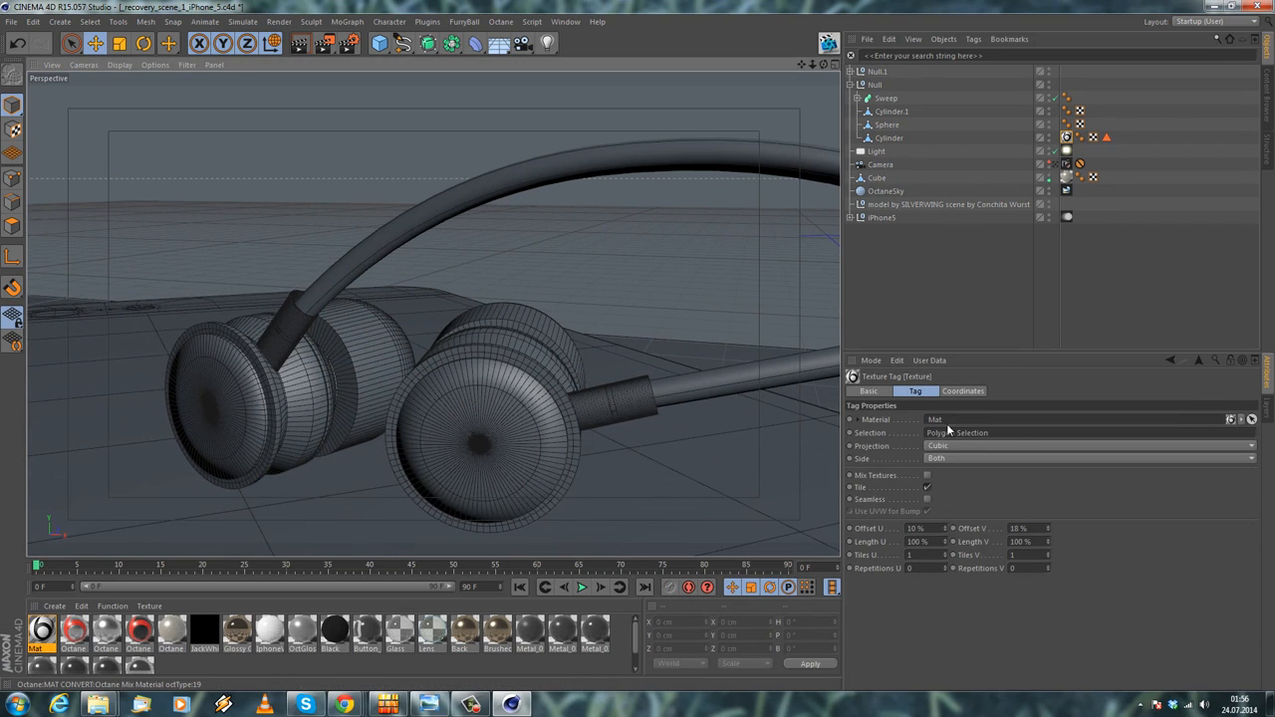
{"action": "left_click_drag", "start_coordinate": [1009, 430], "coordinate": [572, 414]}
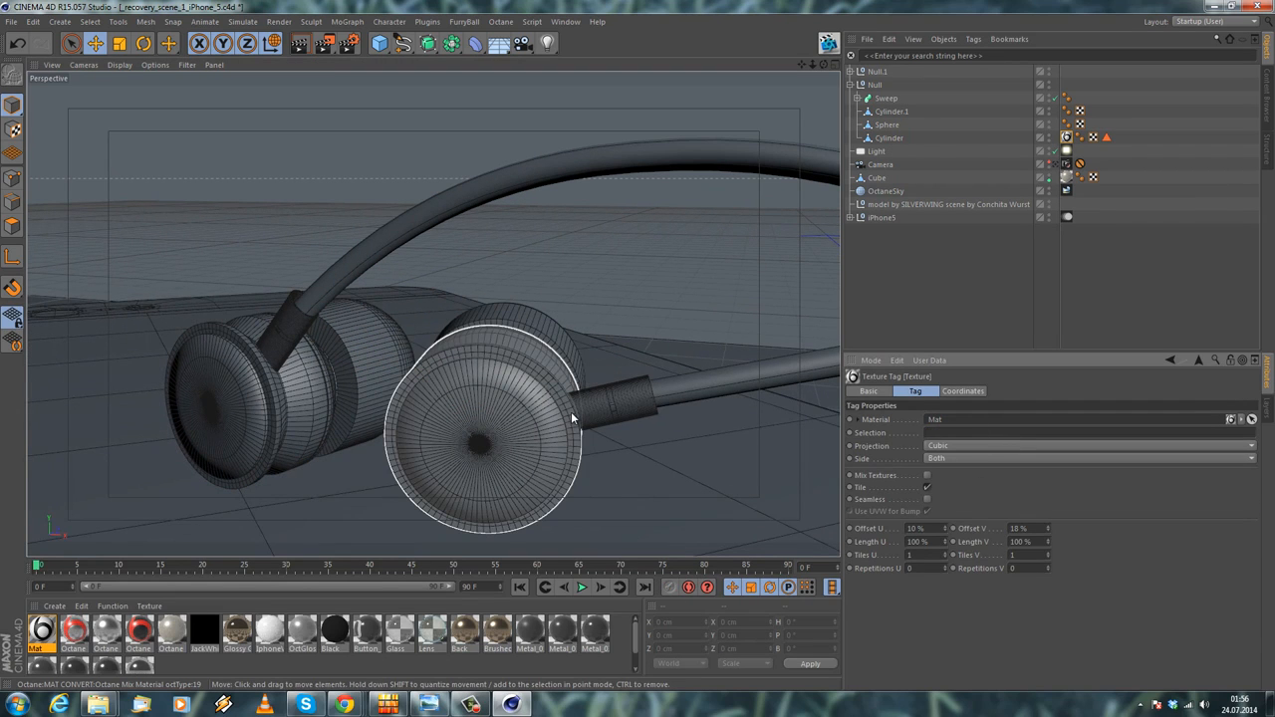
{"action": "left_click_drag", "start_coordinate": [173, 402], "coordinate": [885, 404], "text": "alt"}
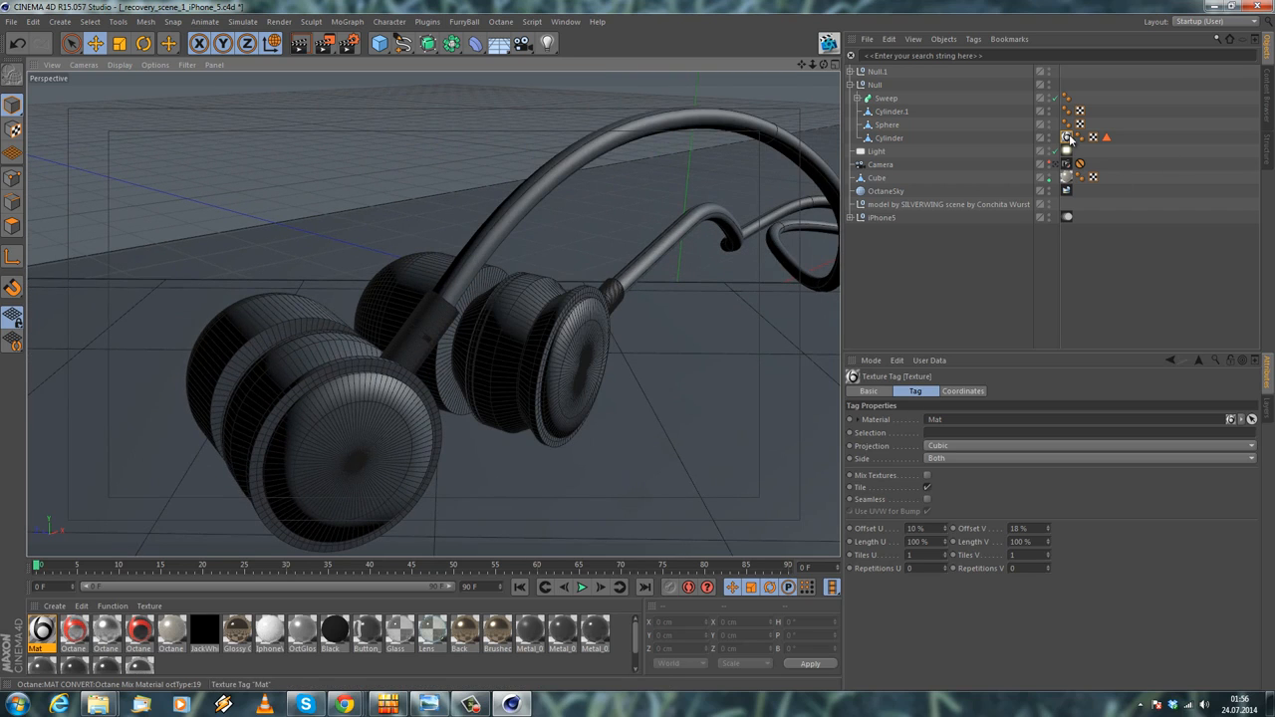
Restrict the Cylinder's Mat texture tag to the Polygon Selection of the earbud cap
{"action": "left_click", "coordinate": [889, 137]}
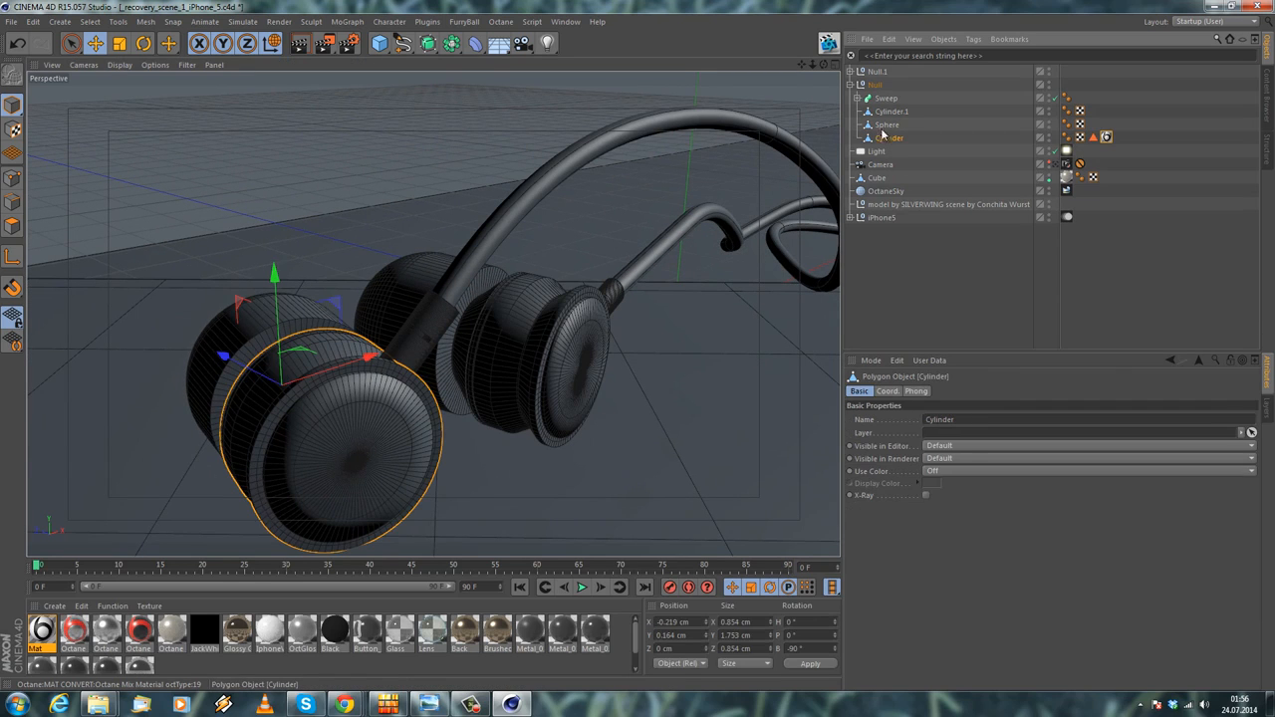
{"action": "left_click_drag", "start_coordinate": [598, 329], "coordinate": [618, 299], "text": "alt"}
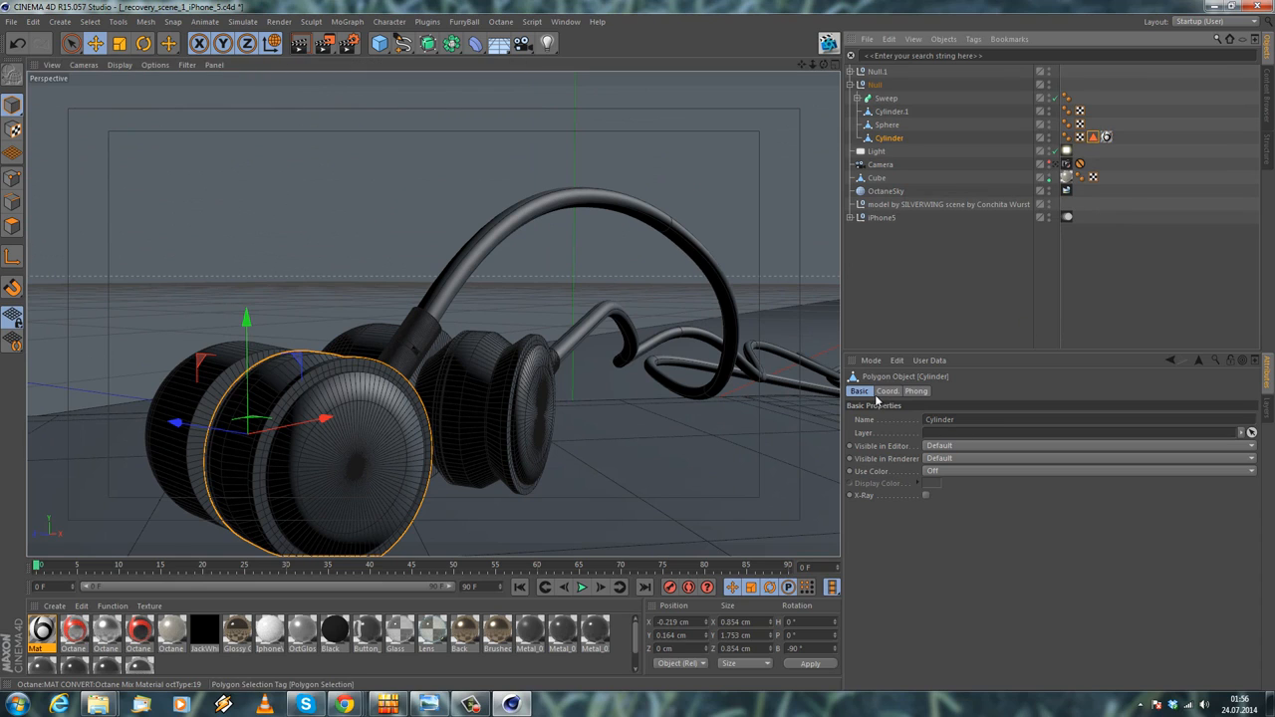
{"action": "left_click", "coordinate": [1106, 137]}
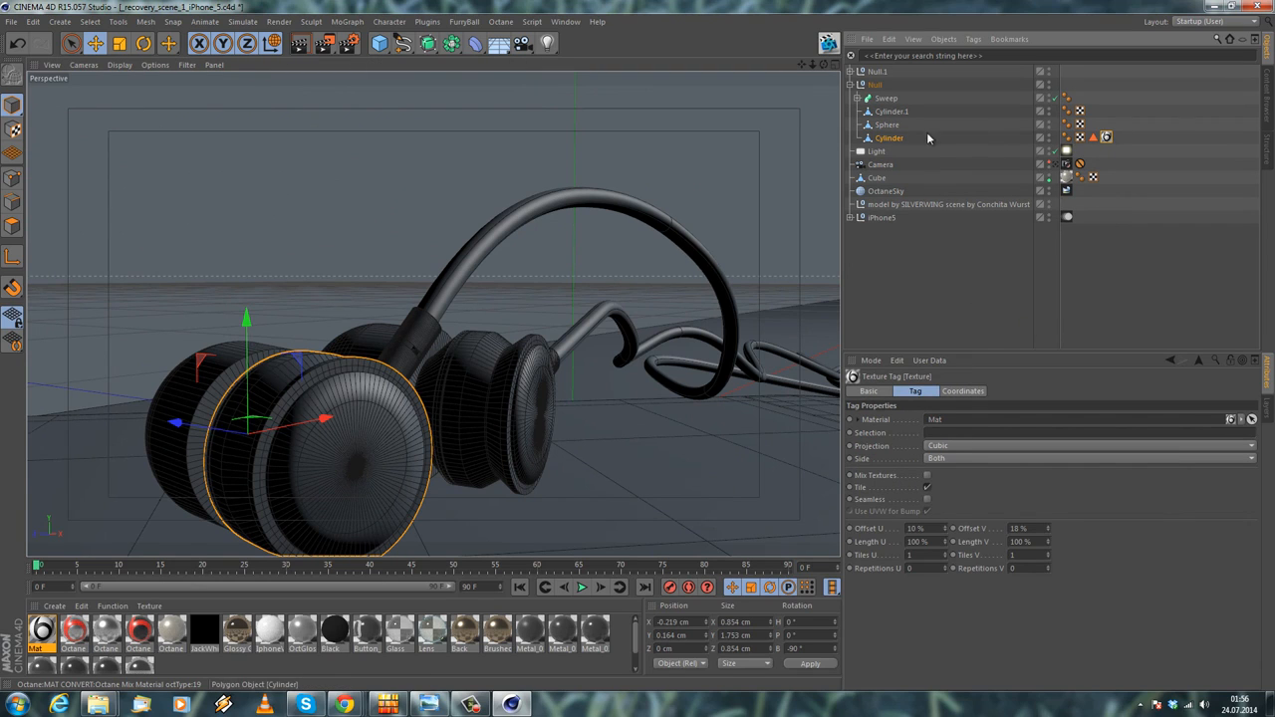
{"action": "left_click_drag", "start_coordinate": [1093, 138], "coordinate": [982, 441]}
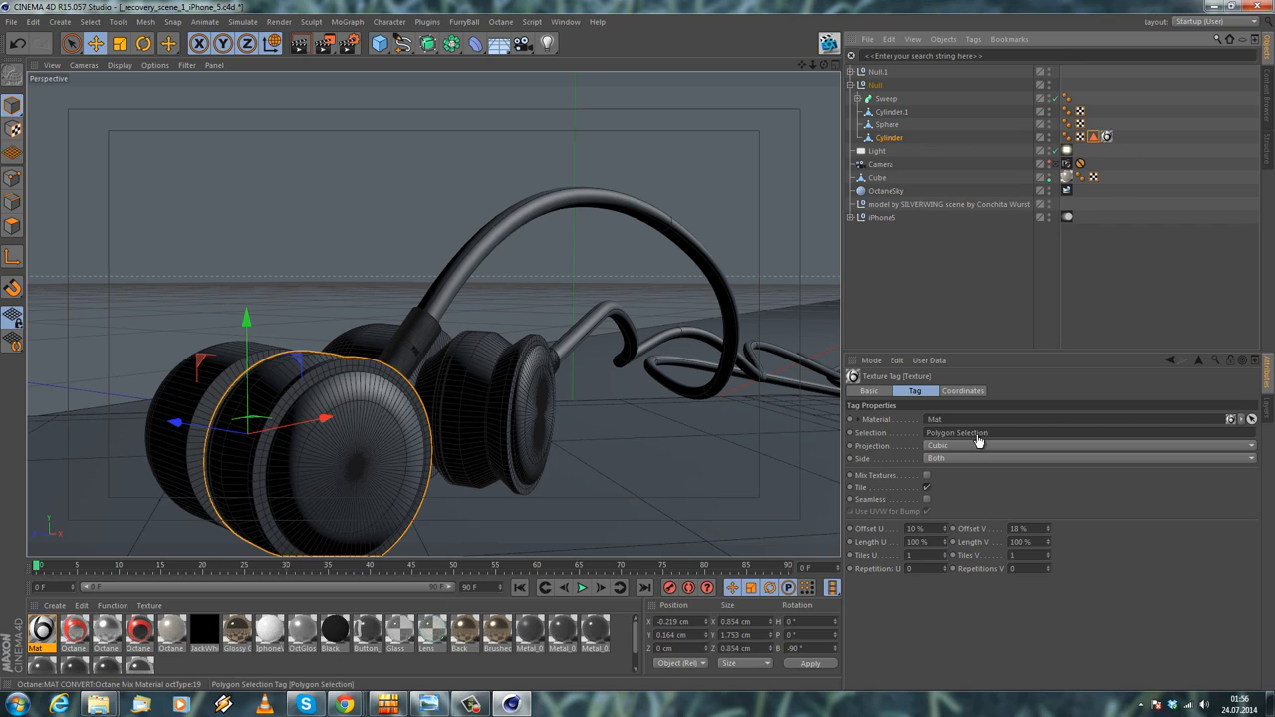
{"action": "left_click_drag", "start_coordinate": [700, 484], "coordinate": [443, 478], "text": "alt"}
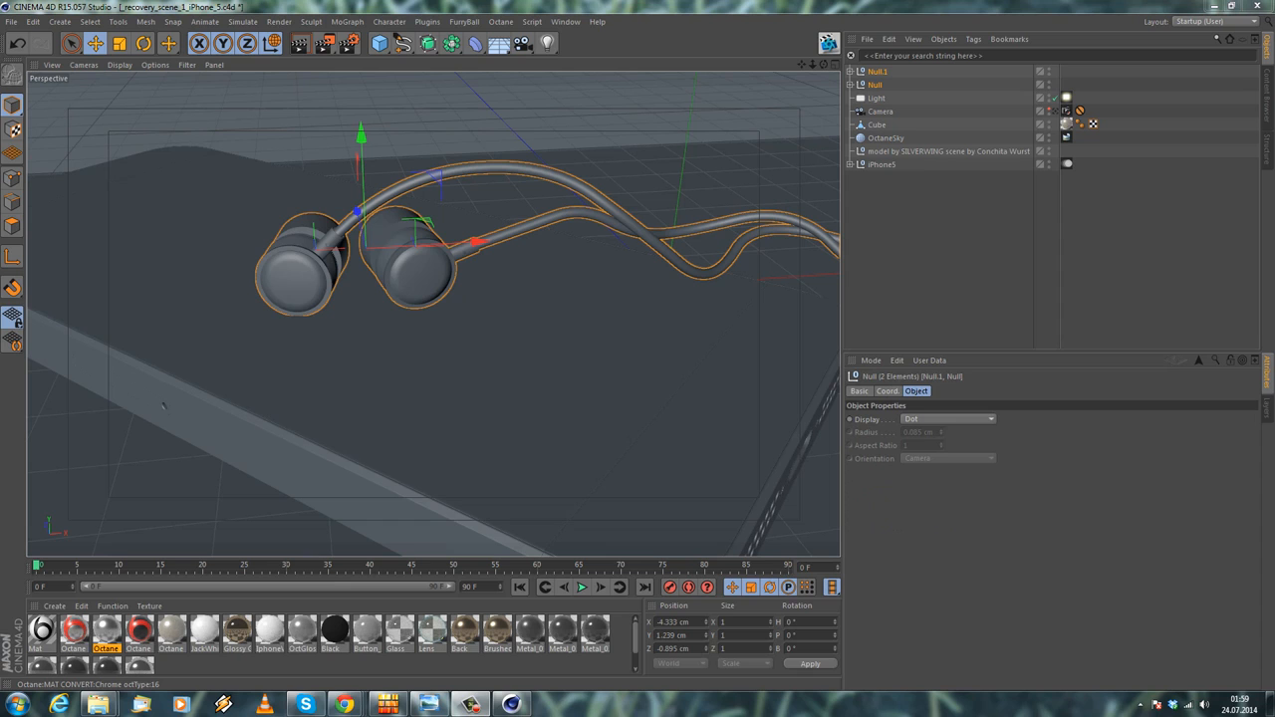
Reset the Mat texture tag's Length U and Length V to 100 % and its Offset U to 0 %
{"action": "left_click", "coordinate": [850, 86]}
{"action": "left_click", "coordinate": [1106, 136]}
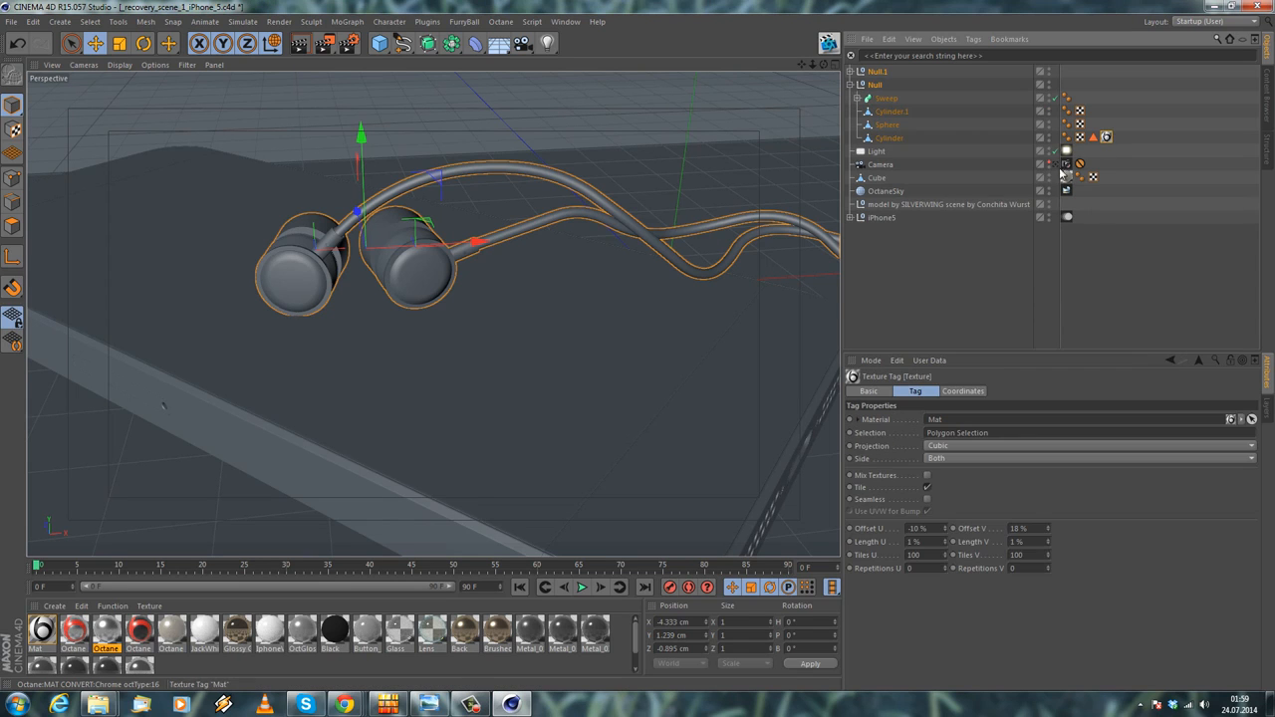
{"action": "right_click", "coordinate": [945, 542]}
{"action": "right_click", "coordinate": [947, 529]}
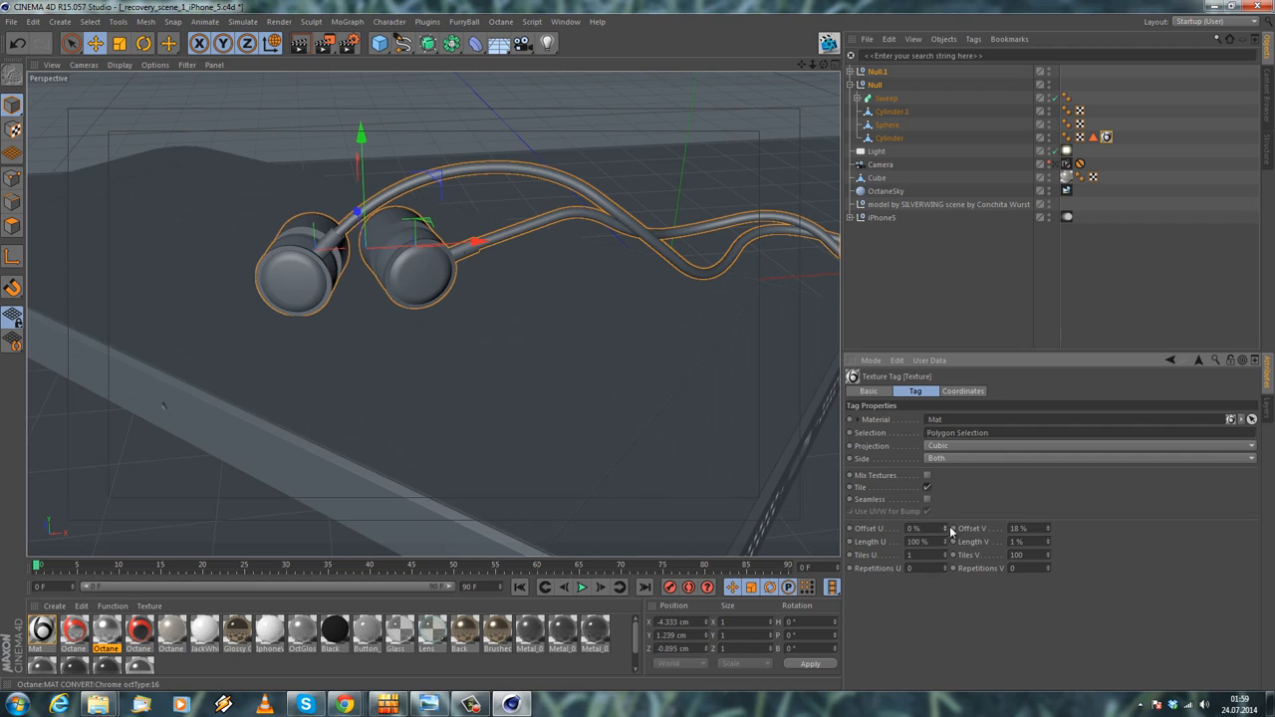
Copy the Null.1 and Null earbud groups together into a new empty project
{"action": "left_click", "coordinate": [849, 85]}
{"action": "left_click", "coordinate": [873, 74]}
{"action": "left_click", "coordinate": [873, 87], "text": "ctrl"}
{"action": "left_click", "coordinate": [888, 41]}
{"action": "left_click", "coordinate": [907, 107]}
{"action": "left_click", "coordinate": [10, 21]}
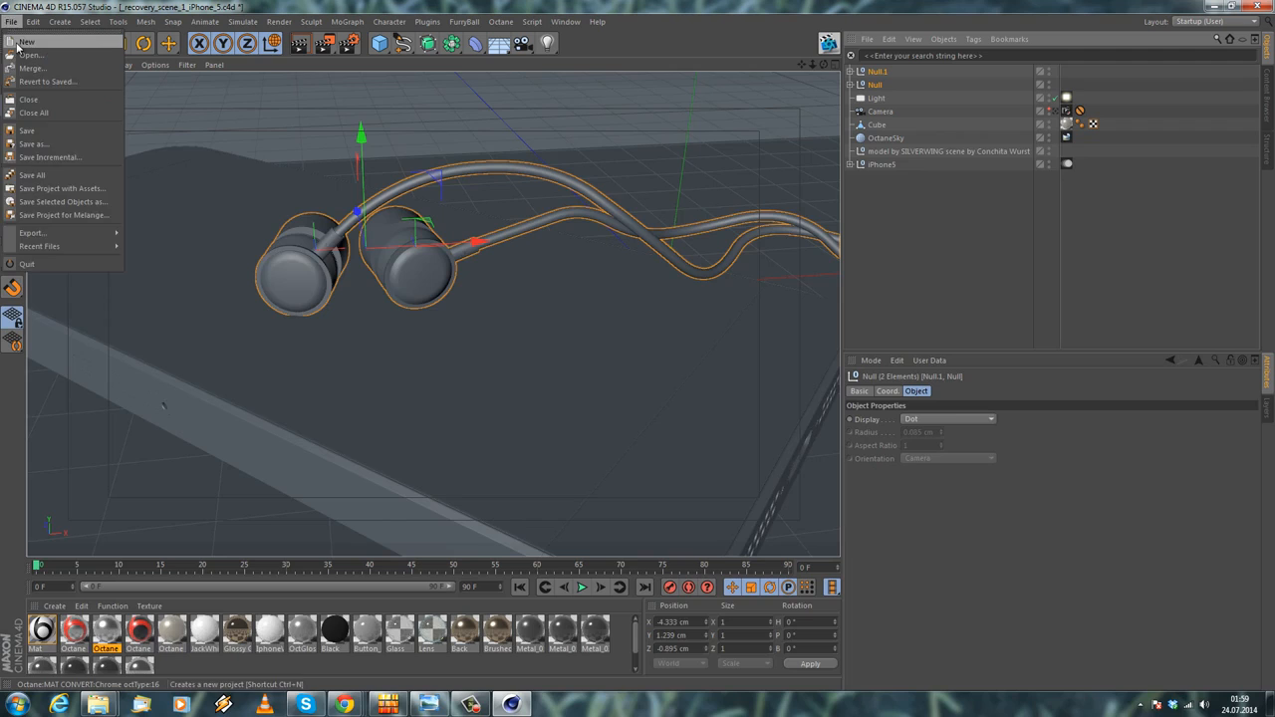
{"action": "left_click", "coordinate": [30, 33]}
{"action": "left_click", "coordinate": [888, 40]}
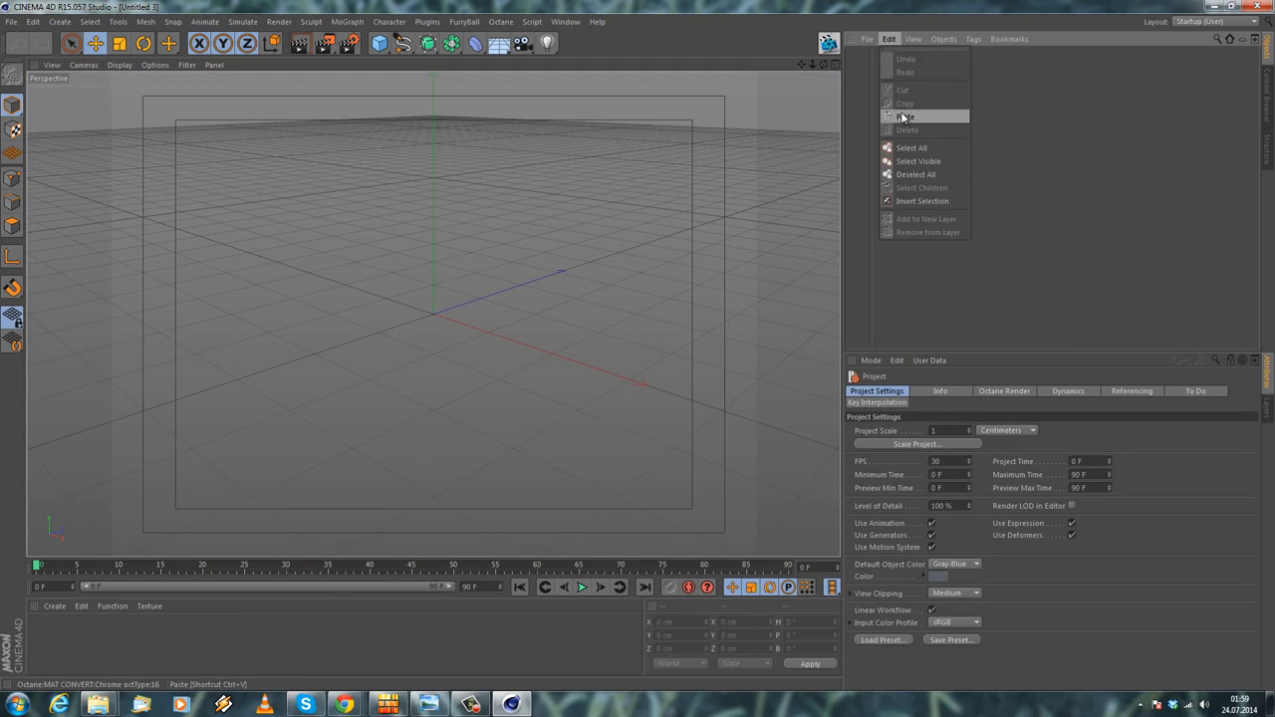
{"action": "left_click", "coordinate": [907, 118]}
Frame the white earbud cap and open the settings of the Mat texture tag on the Cylinder in the Null group
{"action": "scroll", "coordinate": [432, 291], "scroll_direction": "up", "scroll_amount": 6}
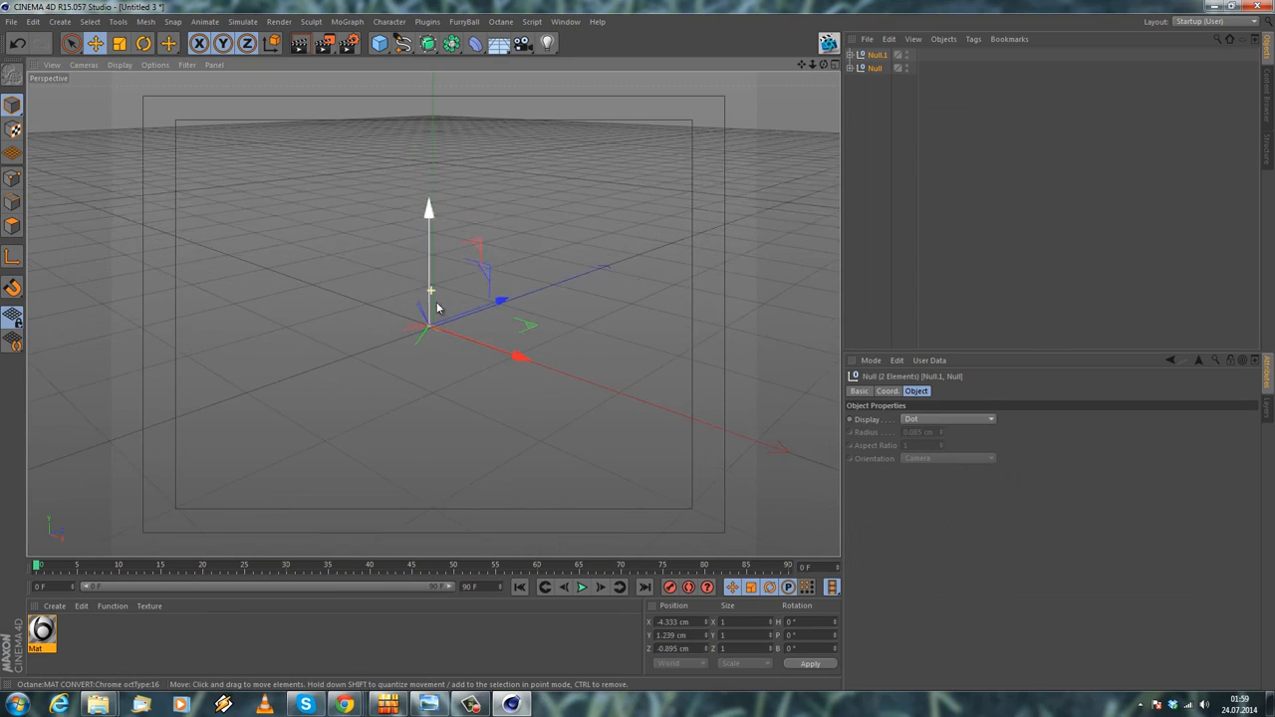
{"action": "scroll", "coordinate": [386, 336], "scroll_direction": "up", "scroll_amount": 5}
{"action": "left_click_drag", "start_coordinate": [604, 432], "coordinate": [638, 399], "text": "alt"}
{"action": "scroll", "coordinate": [637, 404], "scroll_direction": "up", "scroll_amount": 8}
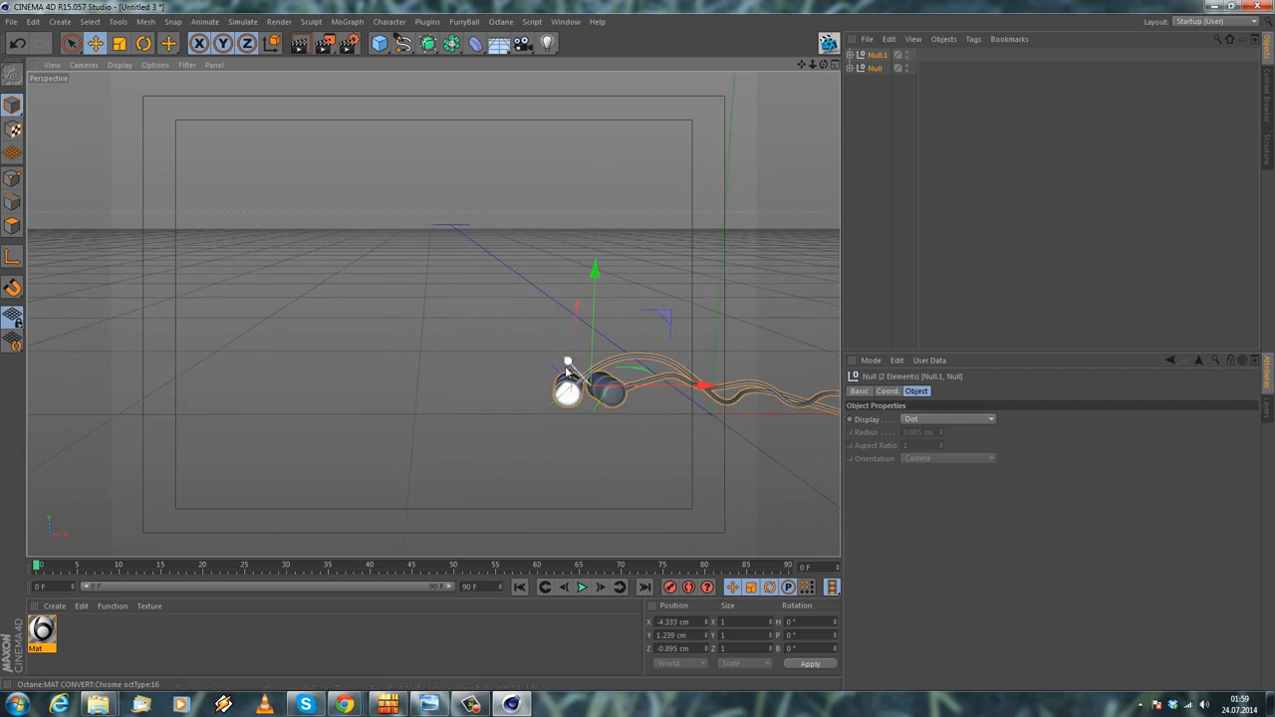
{"action": "scroll", "coordinate": [538, 361], "scroll_direction": "up", "scroll_amount": 4}
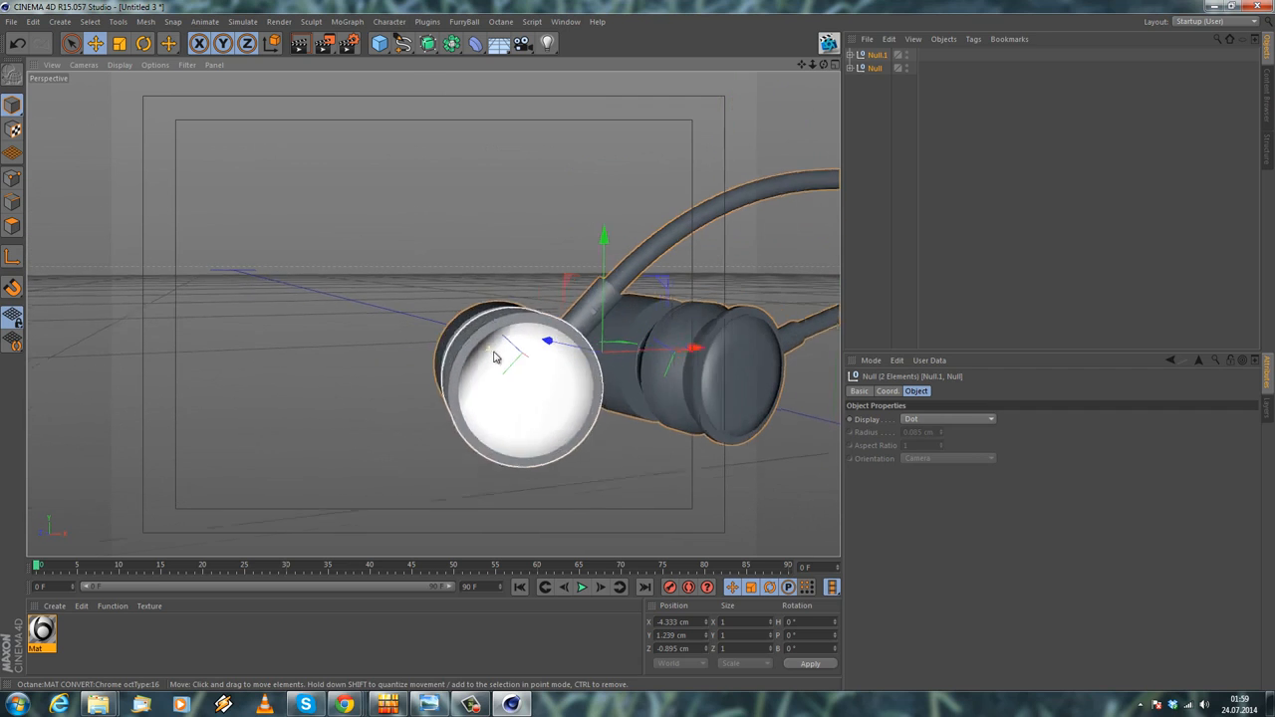
{"action": "left_click", "coordinate": [850, 67]}
{"action": "scroll", "coordinate": [548, 264], "scroll_direction": "up", "scroll_amount": 6}
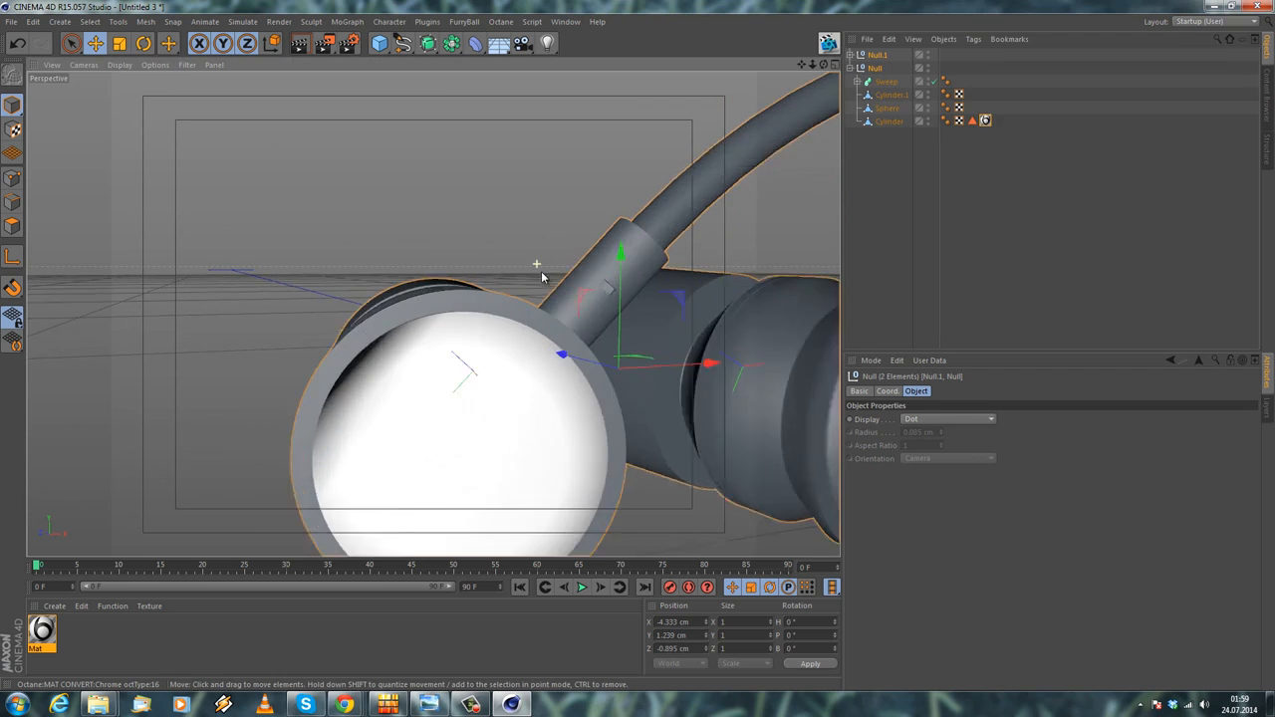
{"action": "scroll", "coordinate": [533, 202], "scroll_direction": "down", "scroll_amount": 4}
{"action": "left_click", "coordinate": [985, 120]}
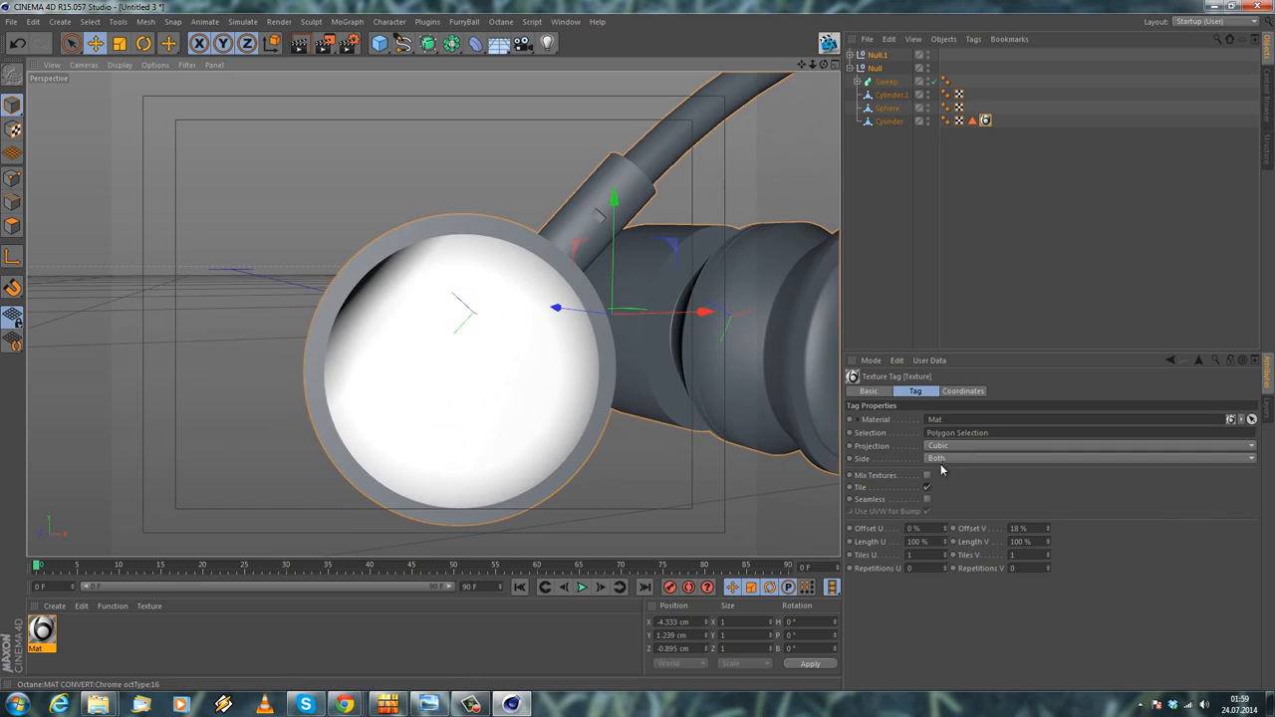
{"action": "middle_click_drag", "start_coordinate": [419, 404], "coordinate": [386, 370], "text": "alt"}
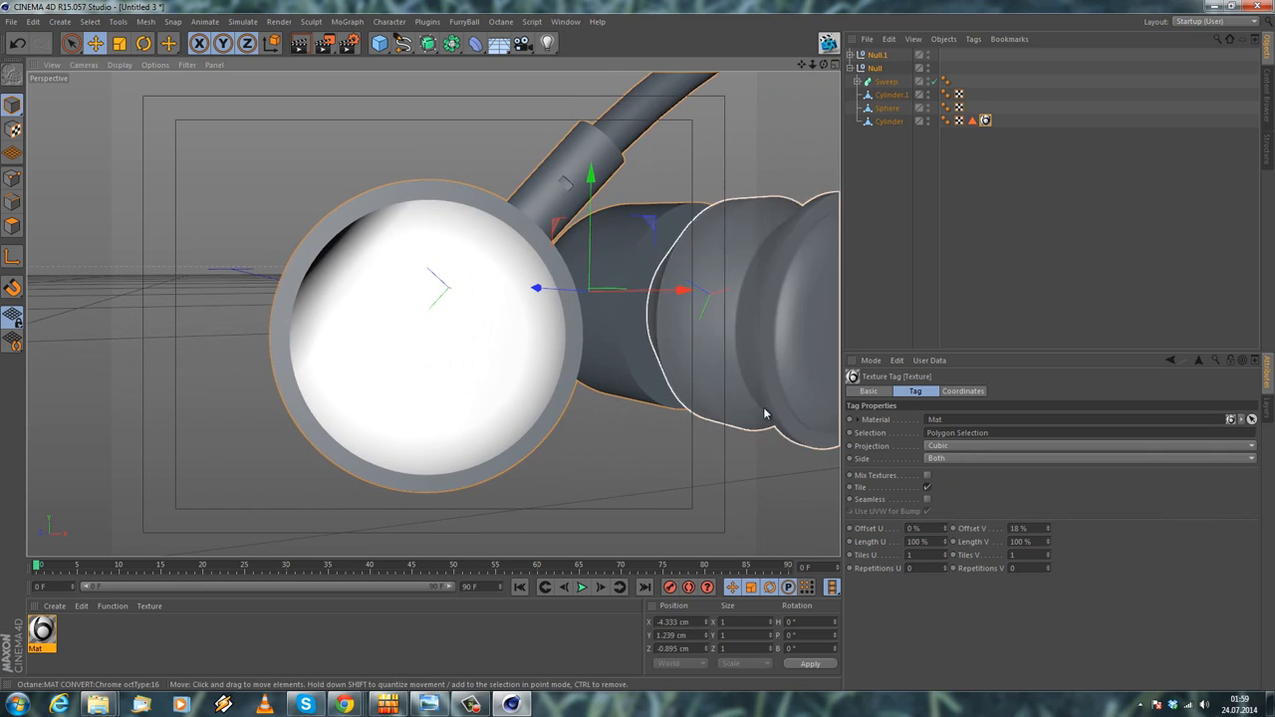
Set the texture tag's Length U and Length V to 0.4 %
{"action": "left_click", "coordinate": [939, 541]}
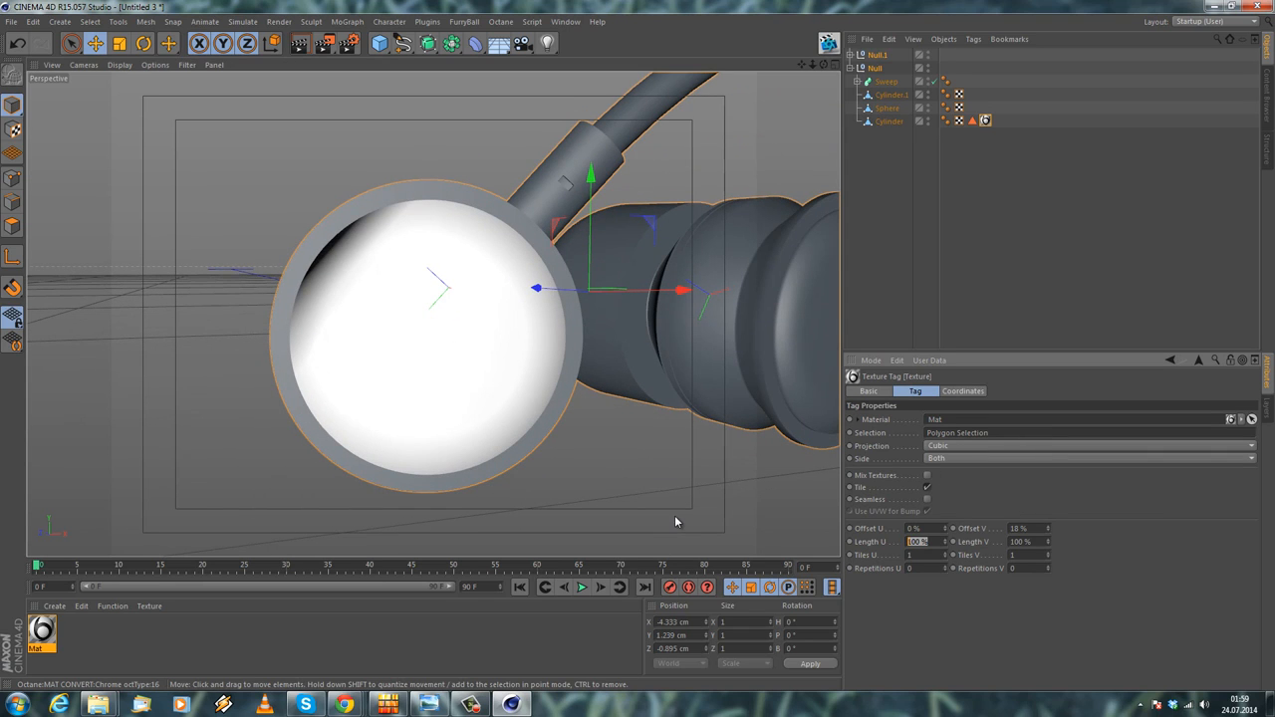
{"action": "type", "text": "0.4"}
{"action": "key", "text": "Return"}
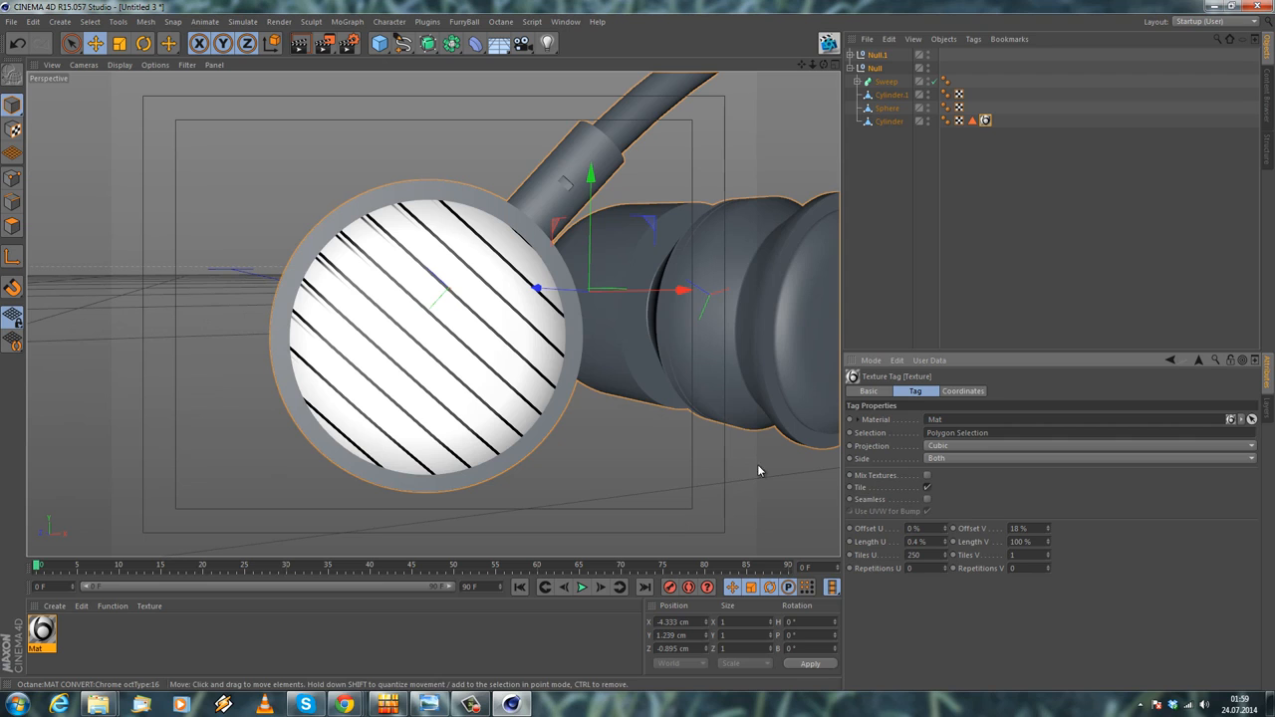
{"action": "left_click", "coordinate": [1035, 541]}
{"action": "type", "text": "0.4"}
{"action": "key", "text": "Return"}
{"action": "left_click_drag", "start_coordinate": [478, 398], "coordinate": [482, 431], "text": "alt"}
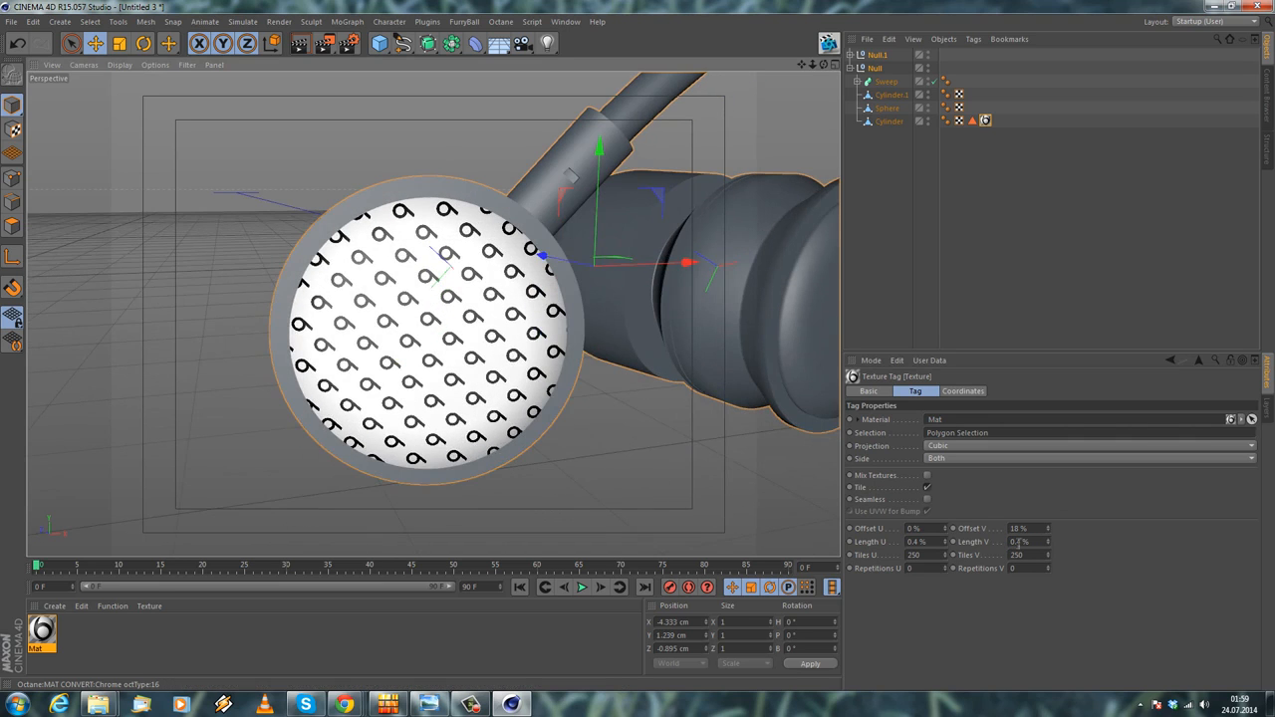
Increase the logo's tile size by setting Length U and Length V to 1 %
{"action": "left_click", "coordinate": [934, 542]}
{"action": "type", "text": "1"}
{"action": "key", "text": "Return"}
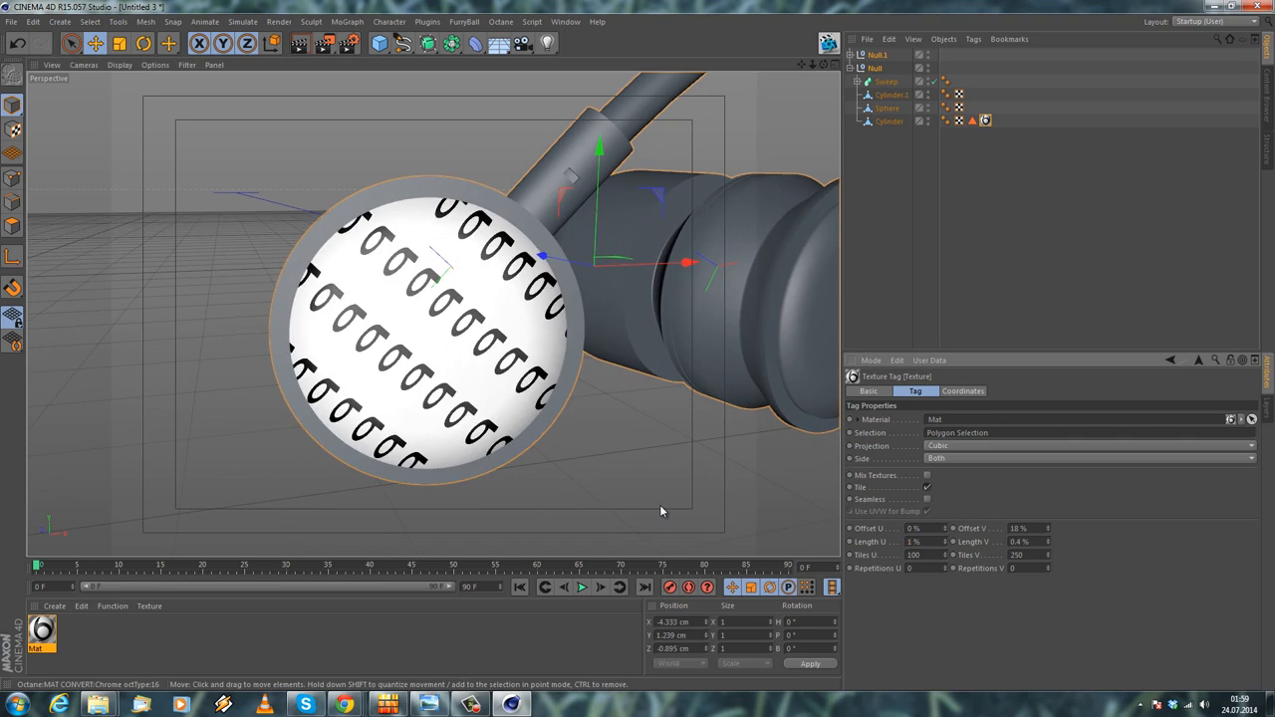
{"action": "left_click", "coordinate": [1030, 541]}
{"action": "type", "text": "1"}
{"action": "key", "text": "Return"}
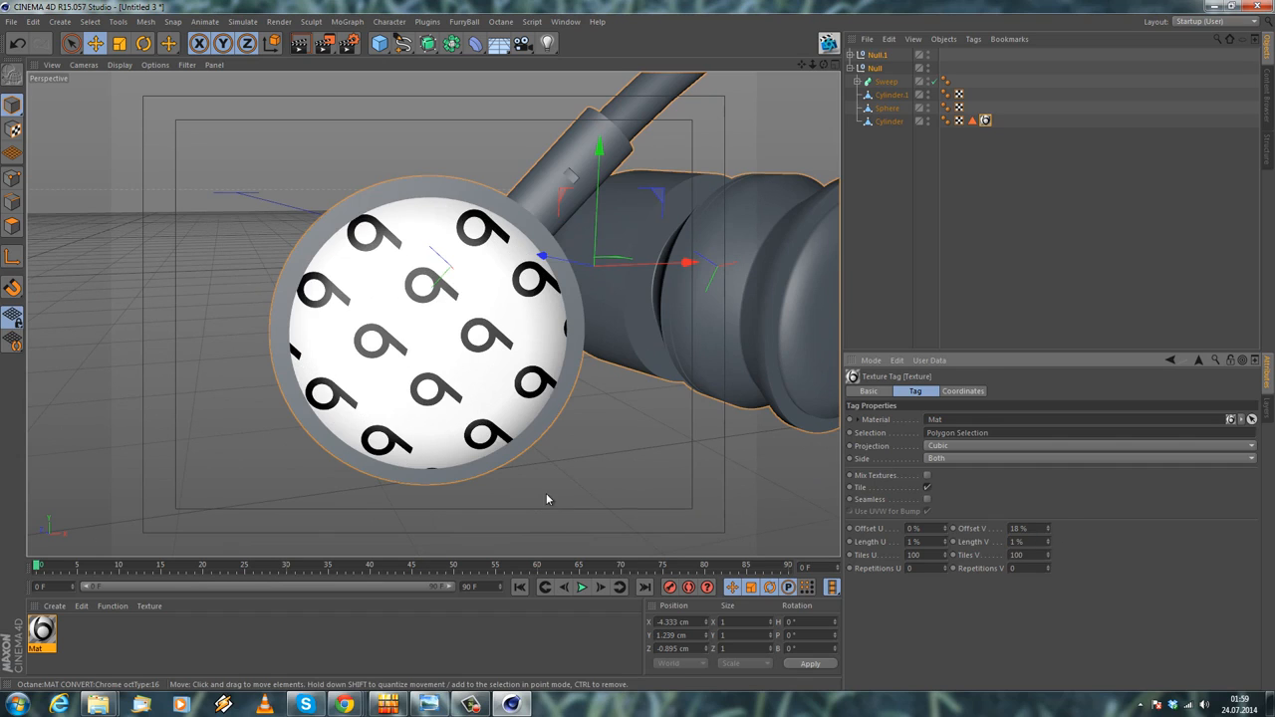
Enlarge the logo further by setting Length U and Length V to 2 %
{"action": "left_click", "coordinate": [912, 542]}
{"action": "type", "text": "2"}
{"action": "key", "text": "Return"}
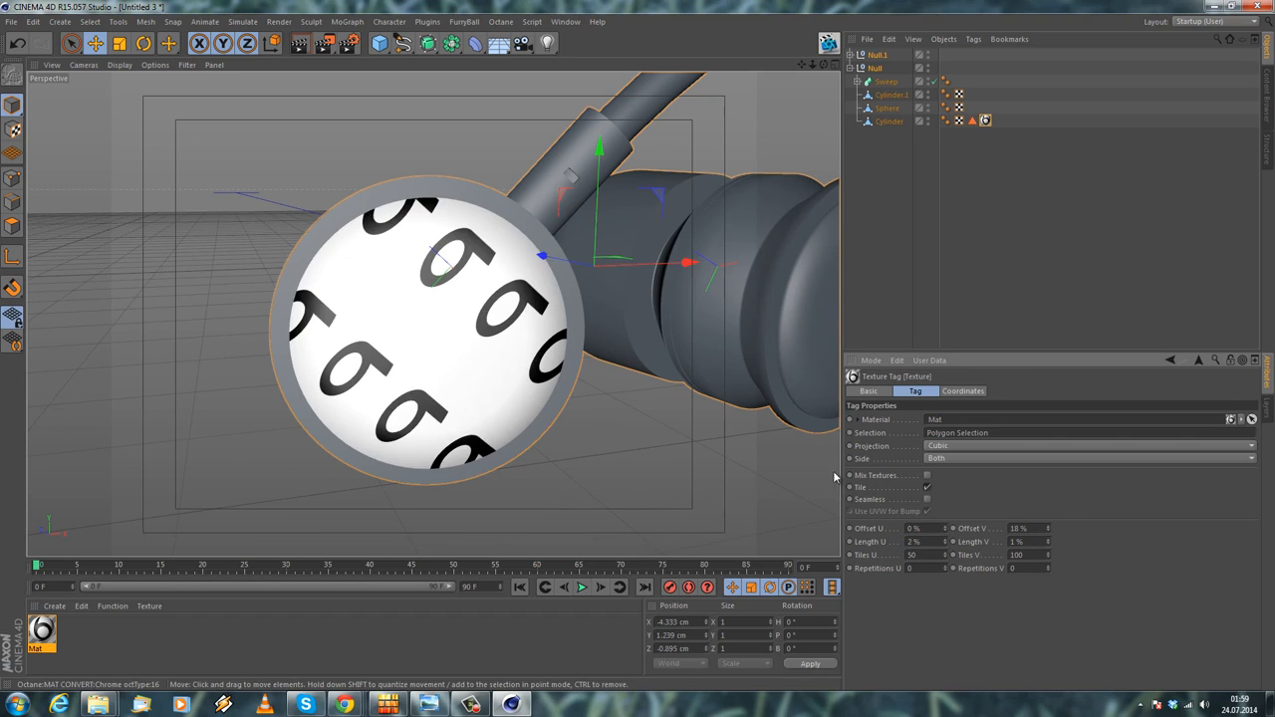
{"action": "type", "text": "2"}
{"action": "key", "text": "Return"}
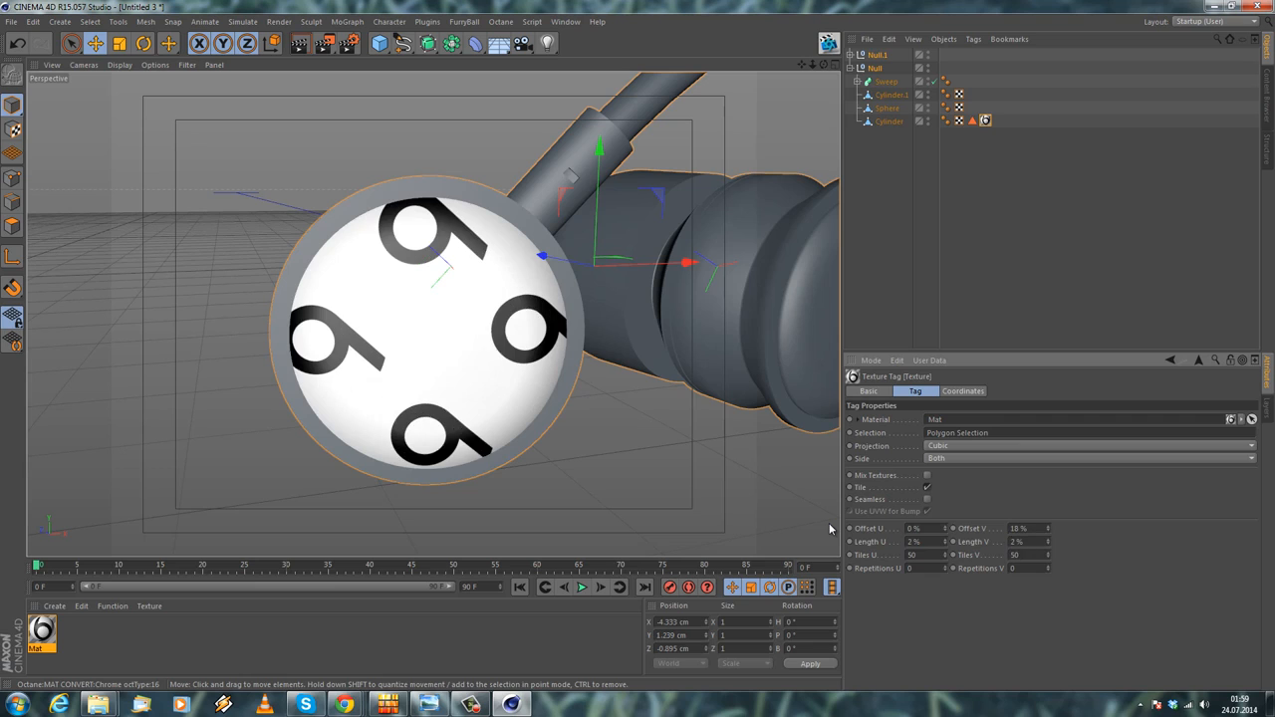
Set the Mat texture tag's Length U and Length V to 3 %
{"action": "left_click_drag", "start_coordinate": [936, 542], "coordinate": [690, 522]}
{"action": "type", "text": "3"}
{"action": "key", "text": "Return"}
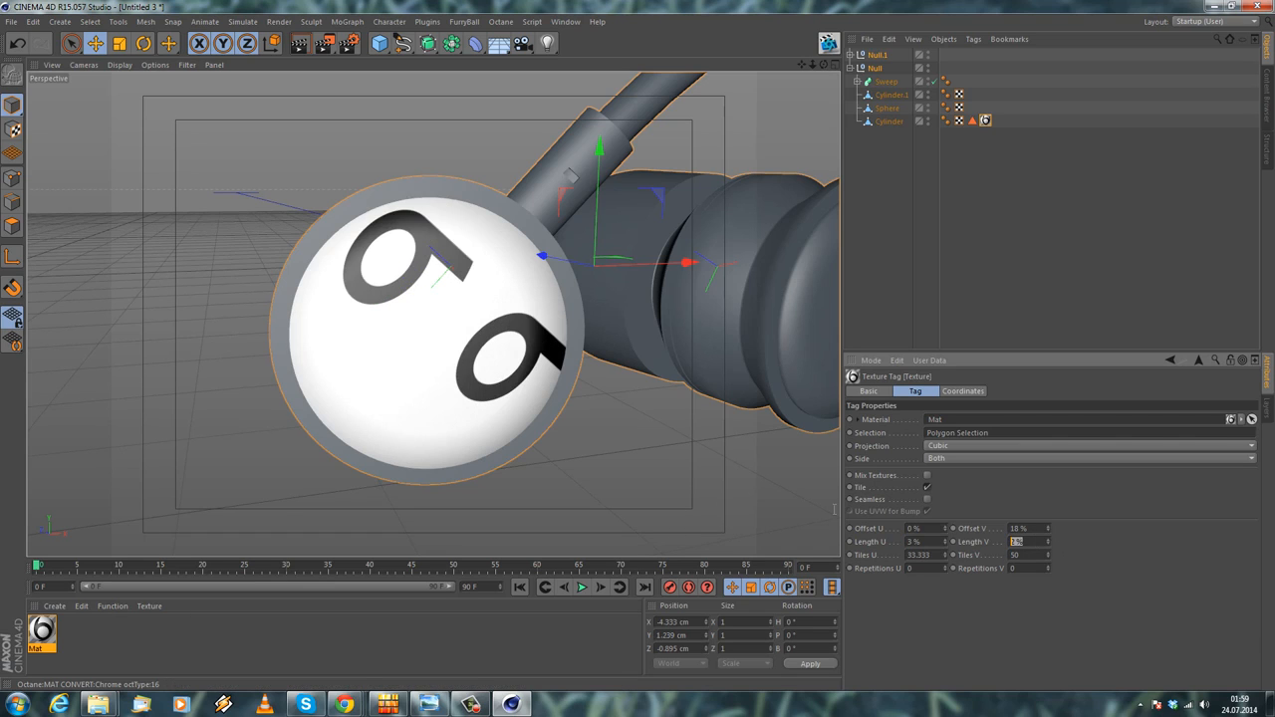
{"action": "type", "text": "3"}
{"action": "key", "text": "Return"}
Rotate the logo projection on the cap by setting the texture tag's heading rotation to -242°
{"action": "scroll", "coordinate": [527, 285], "scroll_direction": "down", "scroll_amount": 3}
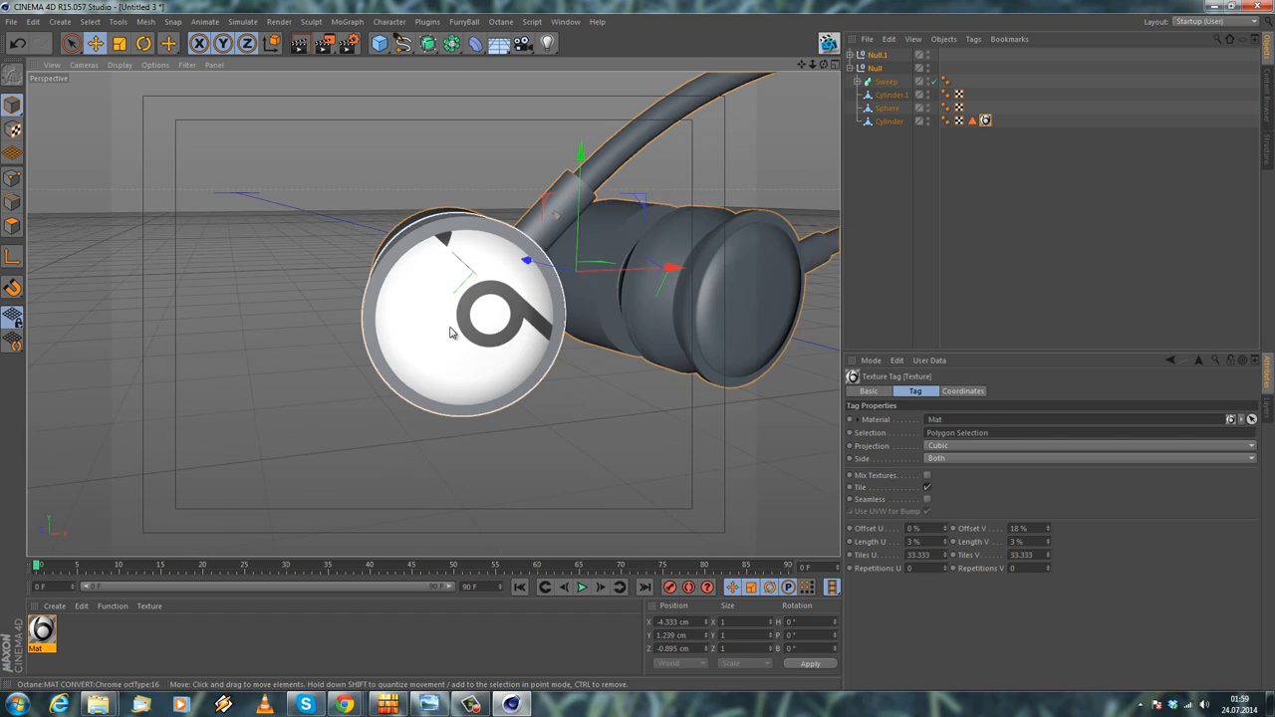
{"action": "middle_click_drag", "start_coordinate": [450, 333], "coordinate": [424, 350], "text": "alt"}
{"action": "left_click", "coordinate": [966, 391]}
{"action": "mouse_move", "coordinate": [1060, 419]}
{"action": "left_mouse_down"}
{"action": "mouse_move", "coordinate": [1076, 444]}
{"action": "mouse_move", "coordinate": [1059, 422]}
{"action": "left_mouse_up"}
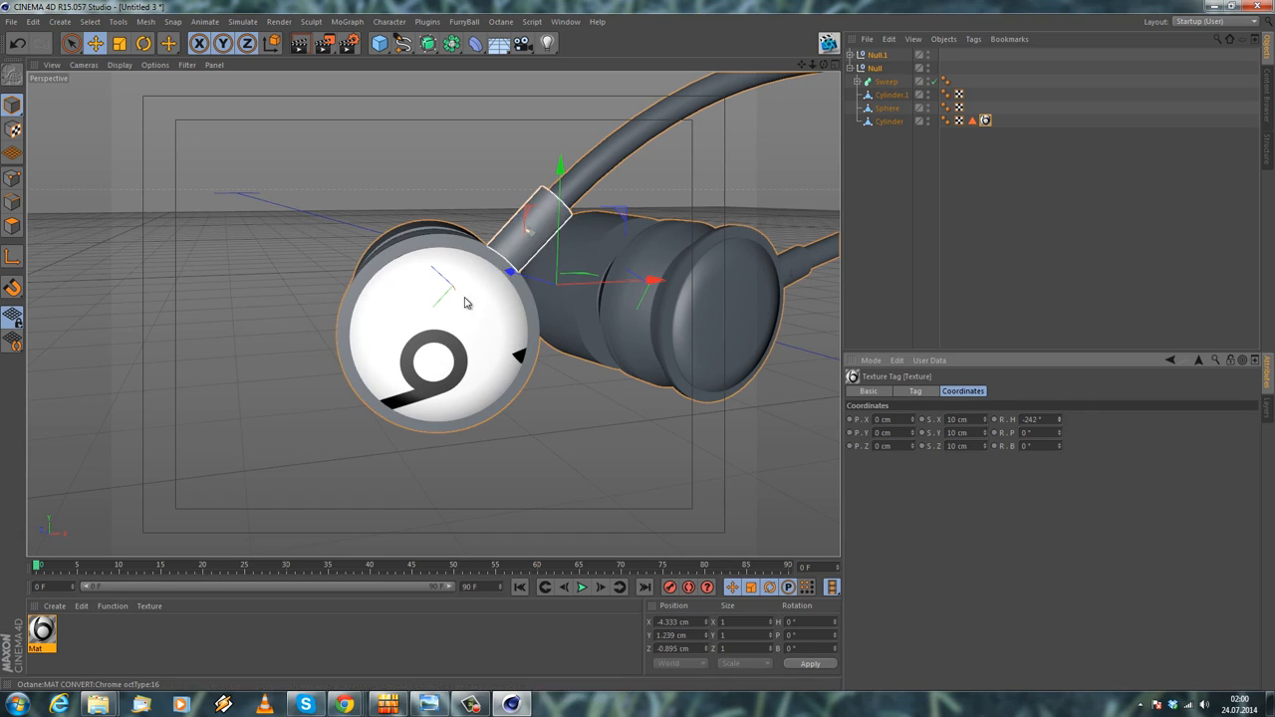
Shift the logo on the cap by setting Offset U to 6 % and Offset V to 18.1 %
{"action": "left_click", "coordinate": [915, 391]}
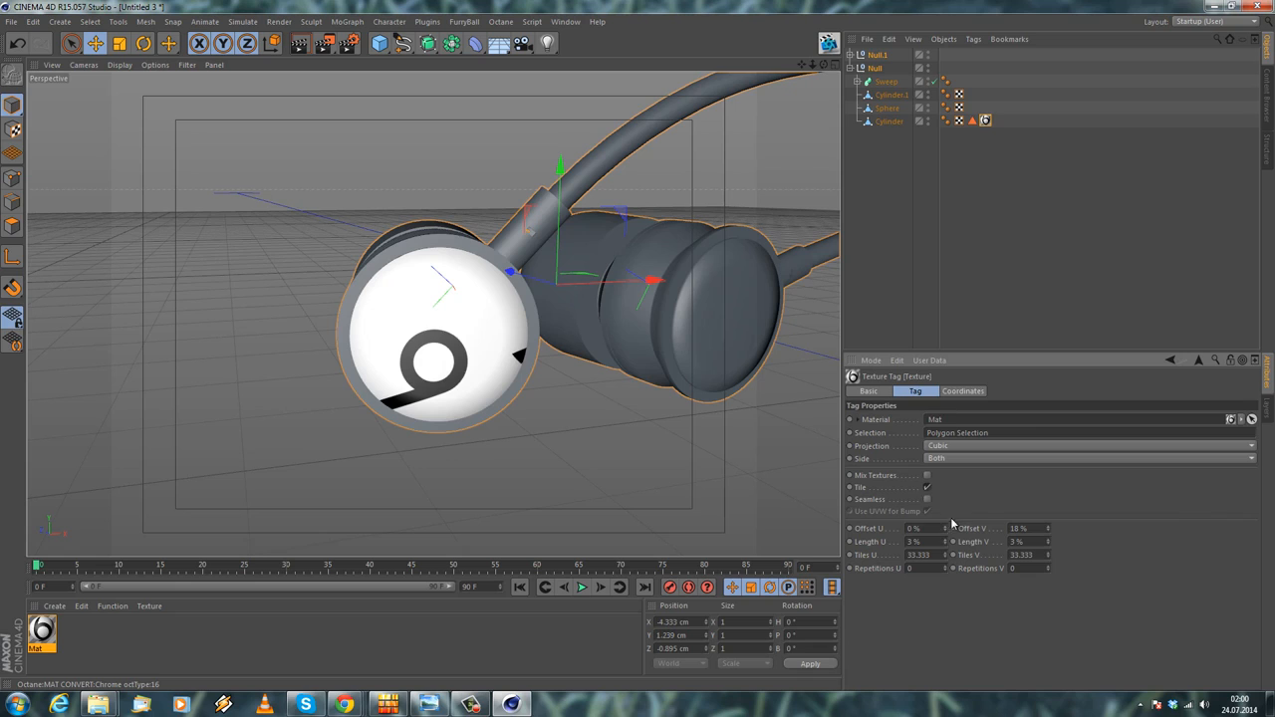
{"action": "left_click_drag", "start_coordinate": [943, 532], "coordinate": [948, 535]}
{"action": "left_click", "coordinate": [1049, 529]}
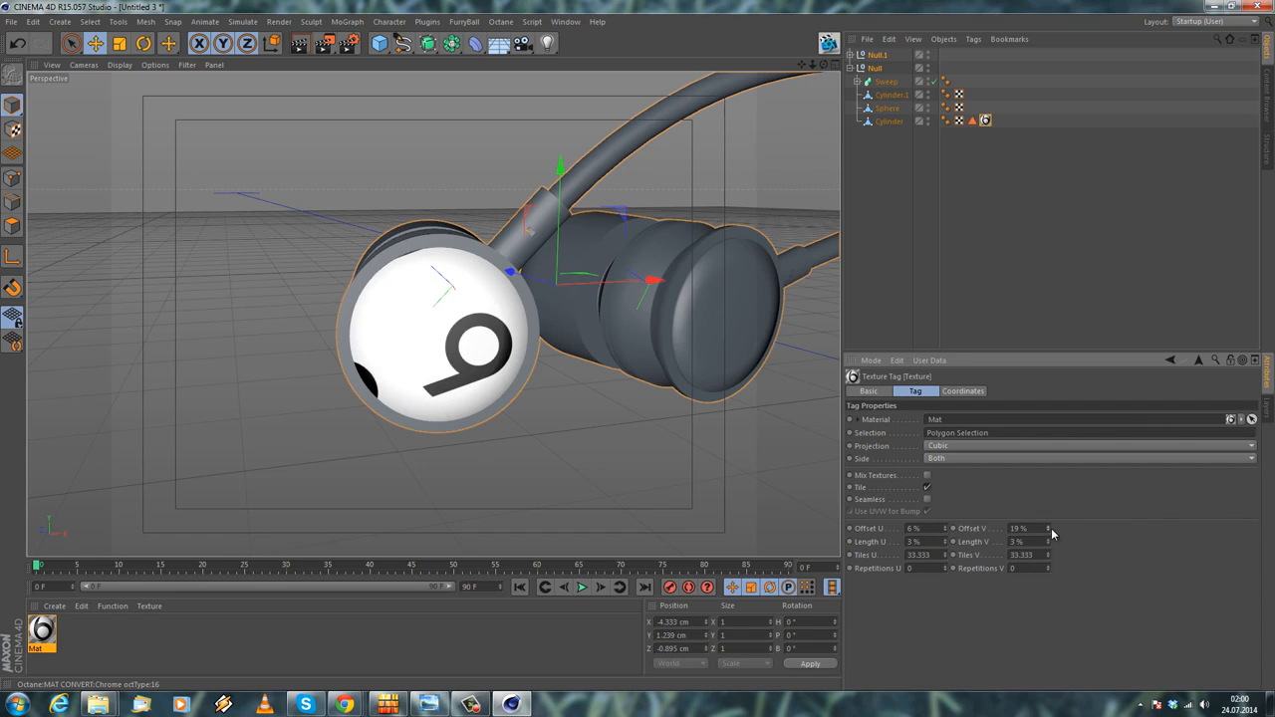
{"action": "left_click", "coordinate": [1048, 535]}
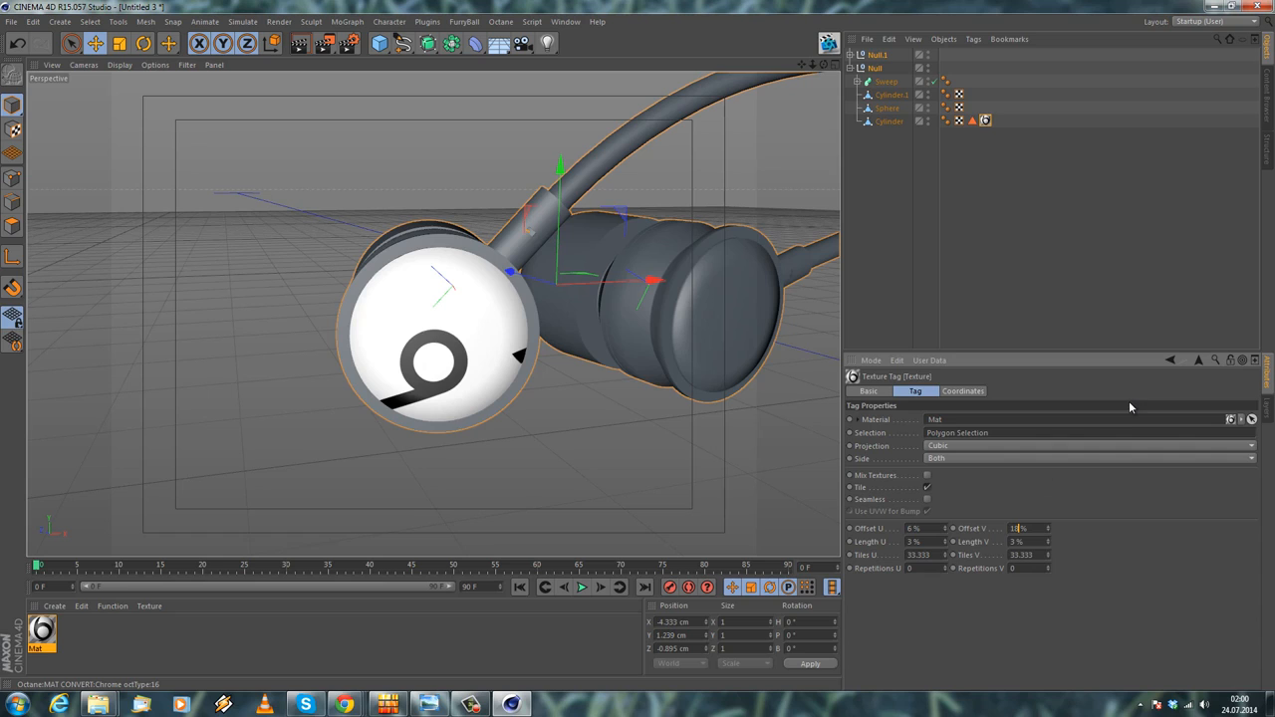
{"action": "type", "text": ".1"}
{"action": "key", "text": "Return"}
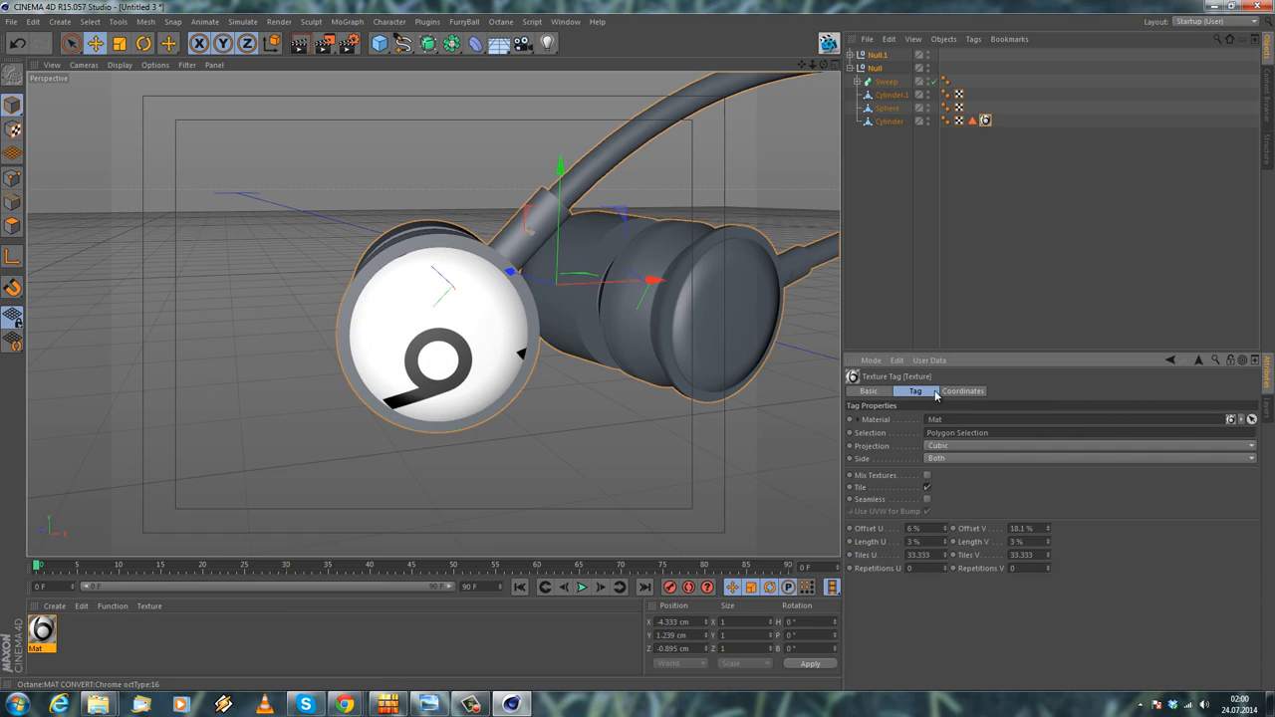
Set the Mat texture tag's Length U and Length V to 4 %
{"action": "type", "text": "4"}
{"action": "key", "text": "Return"}
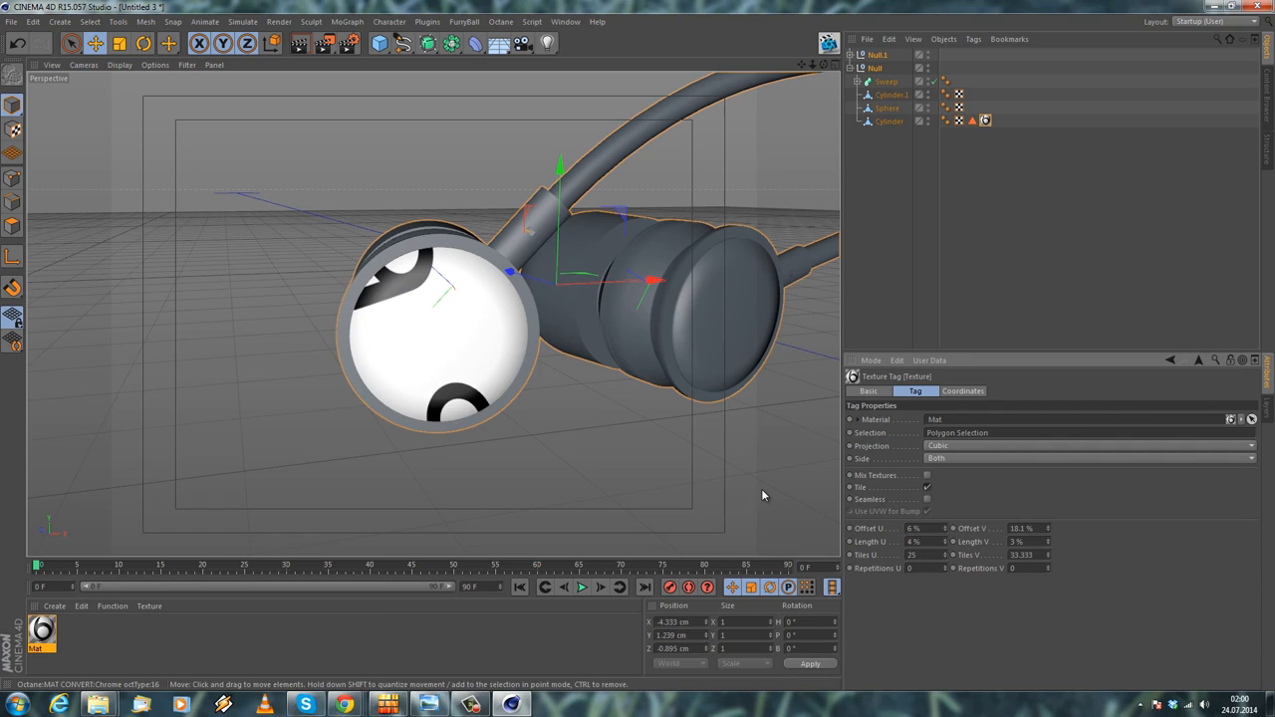
{"action": "type", "text": "4"}
{"action": "key", "text": "Return"}
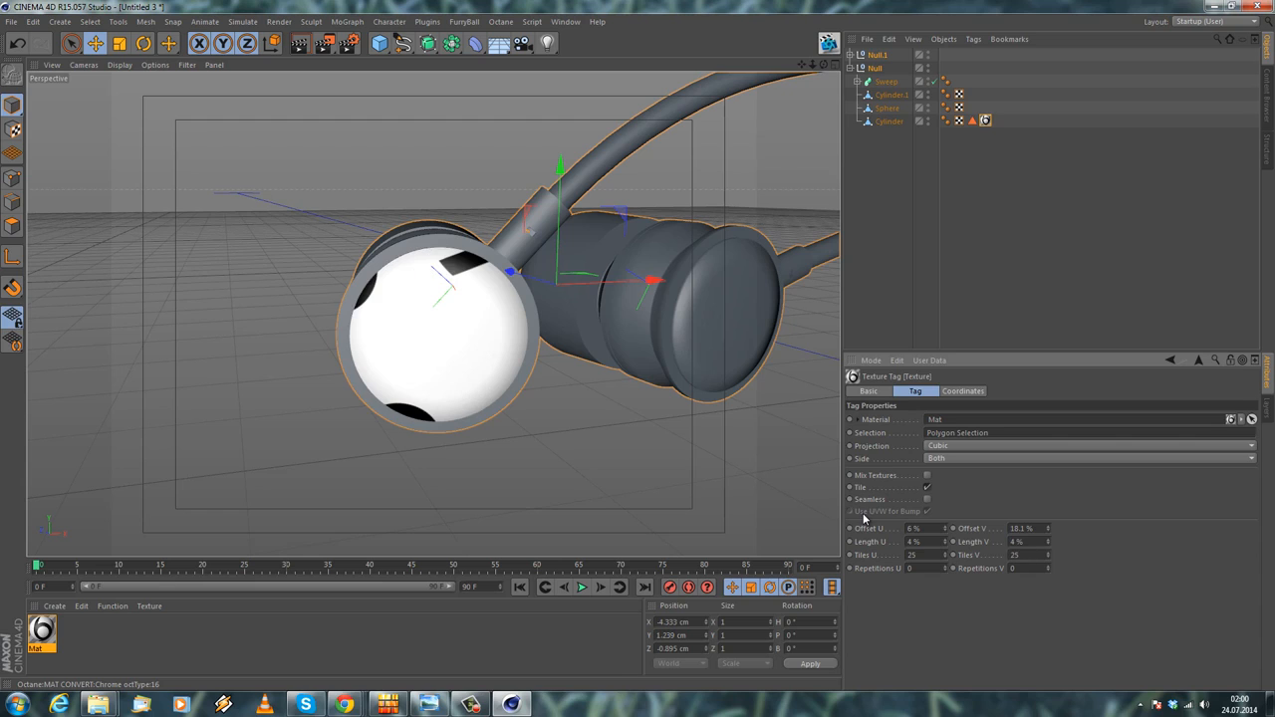
Reposition the logo on the cap by setting Offset U to 8 % and Offset V to 19.6 %
{"action": "left_click", "coordinate": [944, 527]}
{"action": "left_click", "coordinate": [944, 527]}
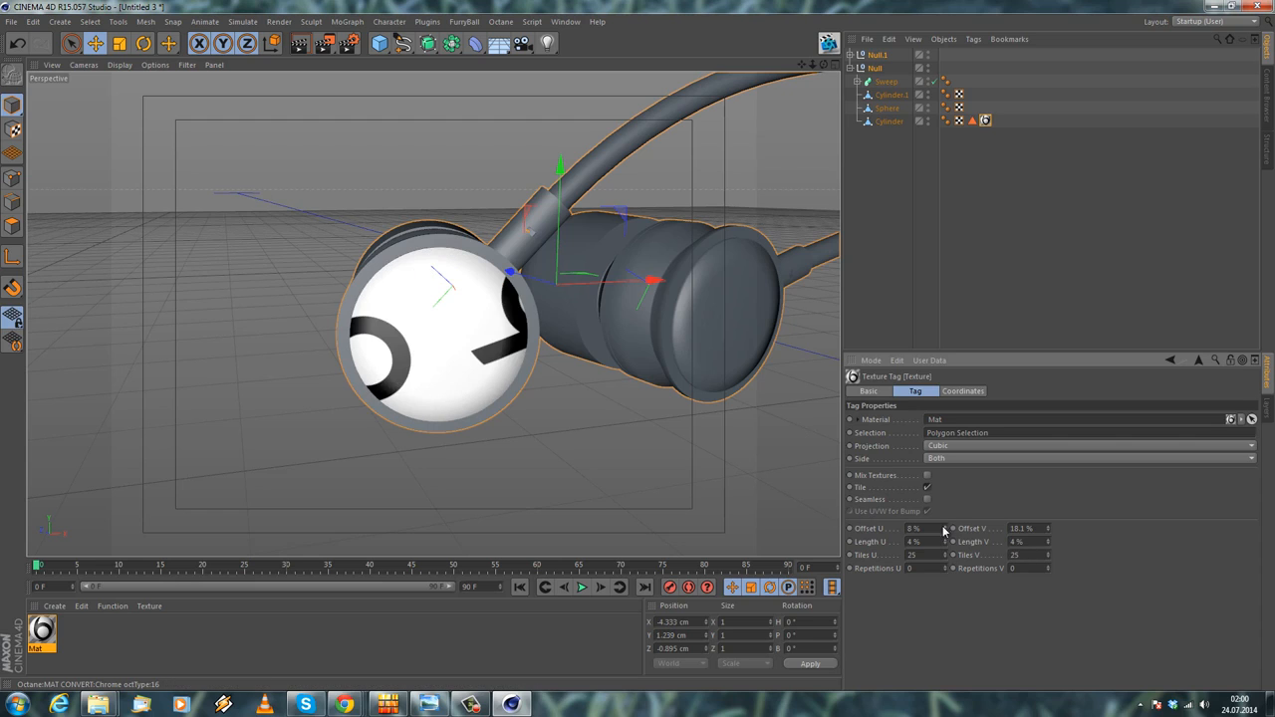
{"action": "left_click", "coordinate": [945, 532]}
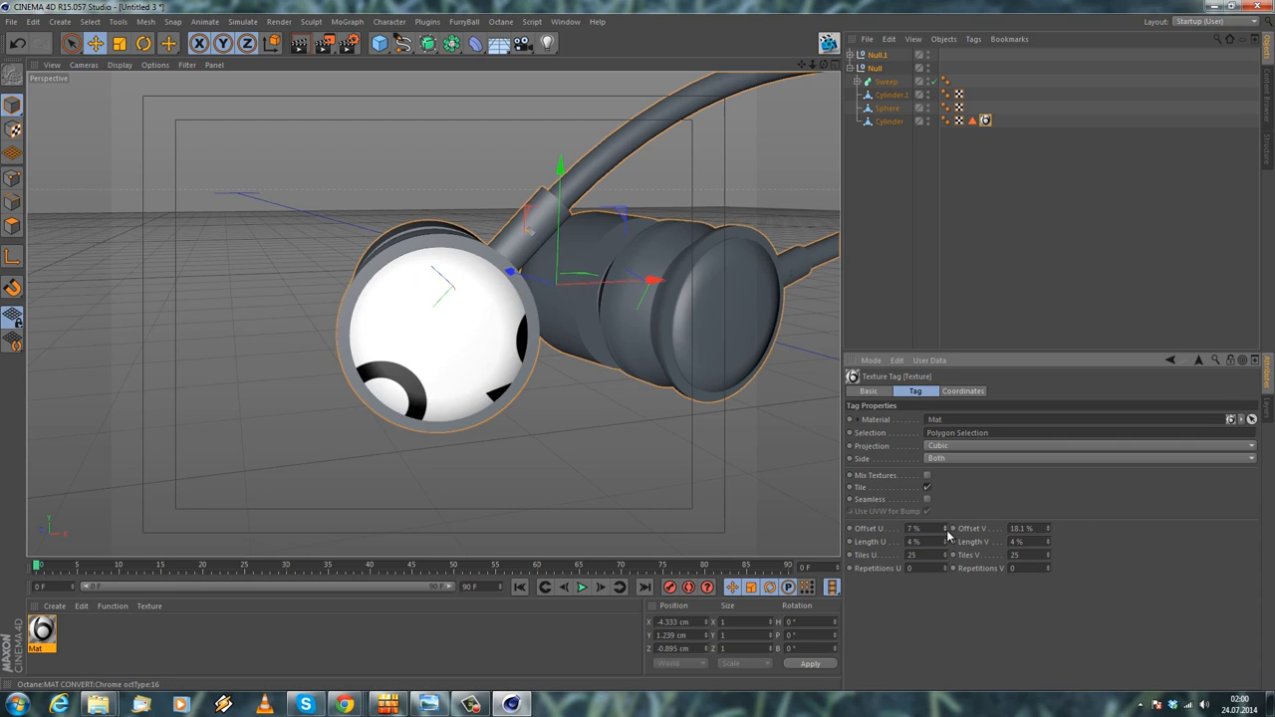
{"action": "left_click", "coordinate": [1049, 527]}
{"action": "left_click", "coordinate": [1049, 527]}
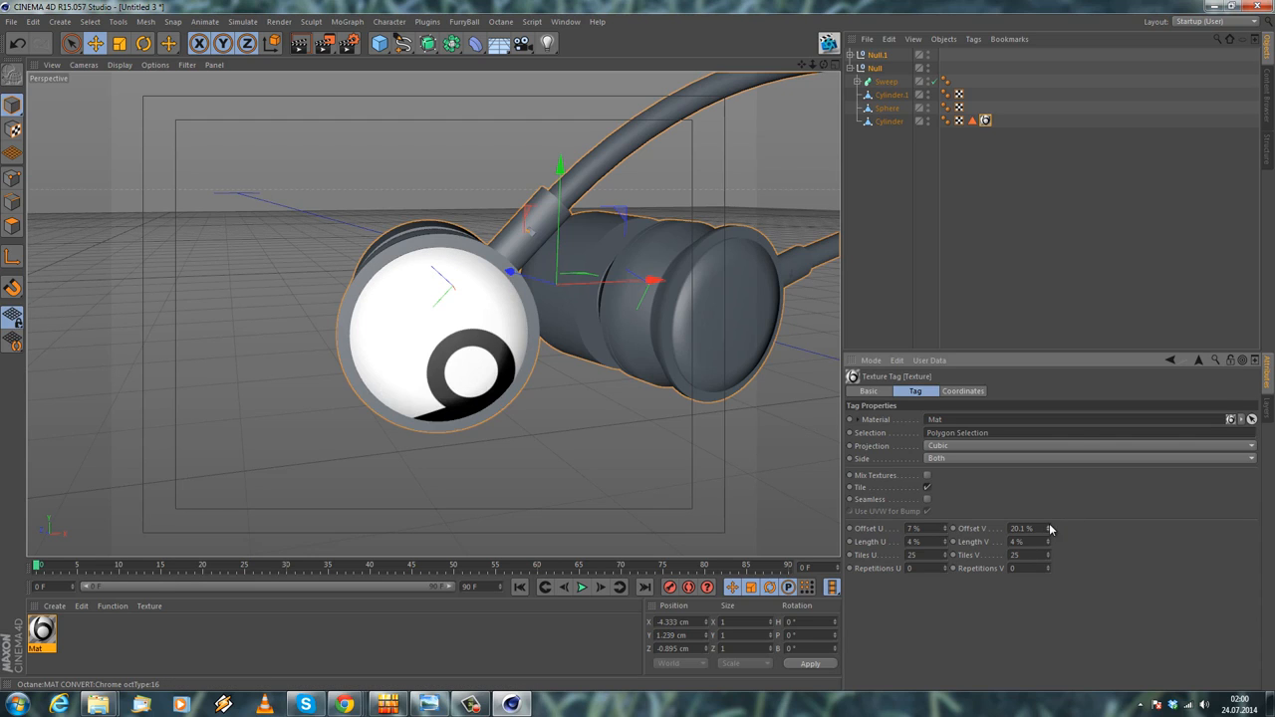
{"action": "left_click", "coordinate": [944, 528]}
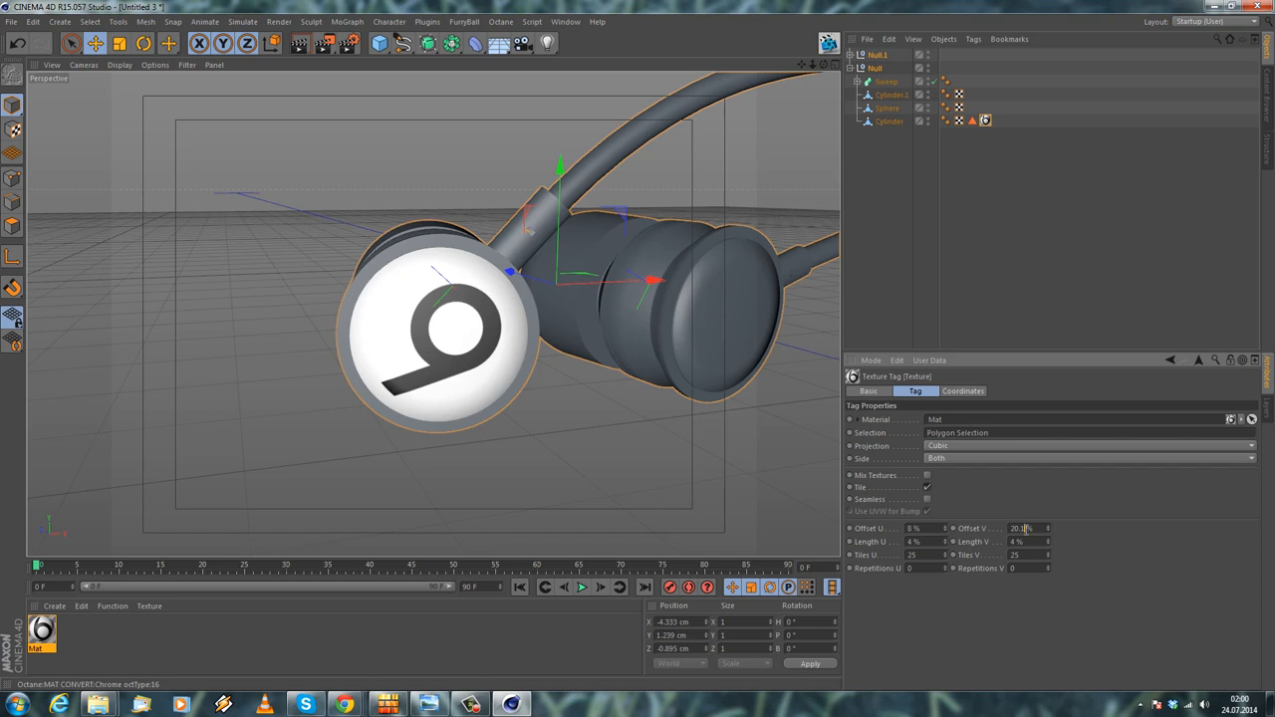
{"action": "type", "text": ".6"}
{"action": "key", "text": "Return"}
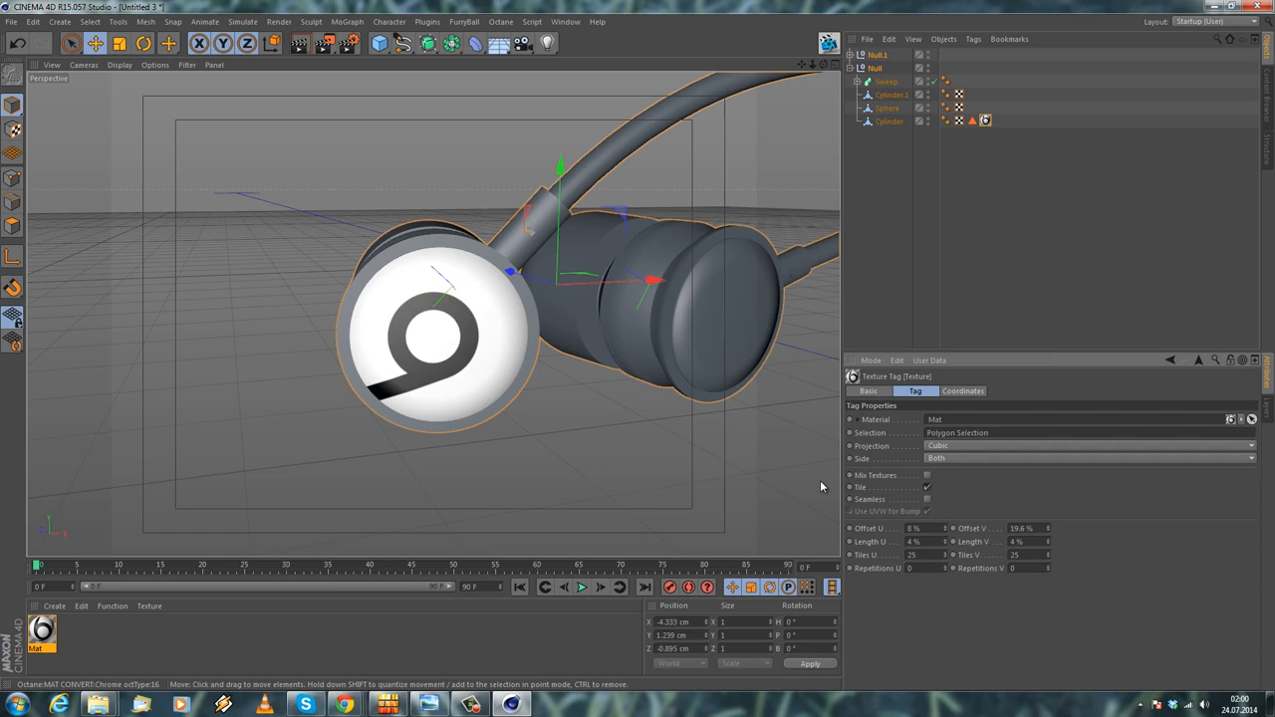
Rotate the logo on the cap by setting the texture tag's heading rotation to -268°
{"action": "left_click_drag", "start_coordinate": [352, 292], "coordinate": [329, 418], "text": "alt"}
{"action": "left_click", "coordinate": [972, 392]}
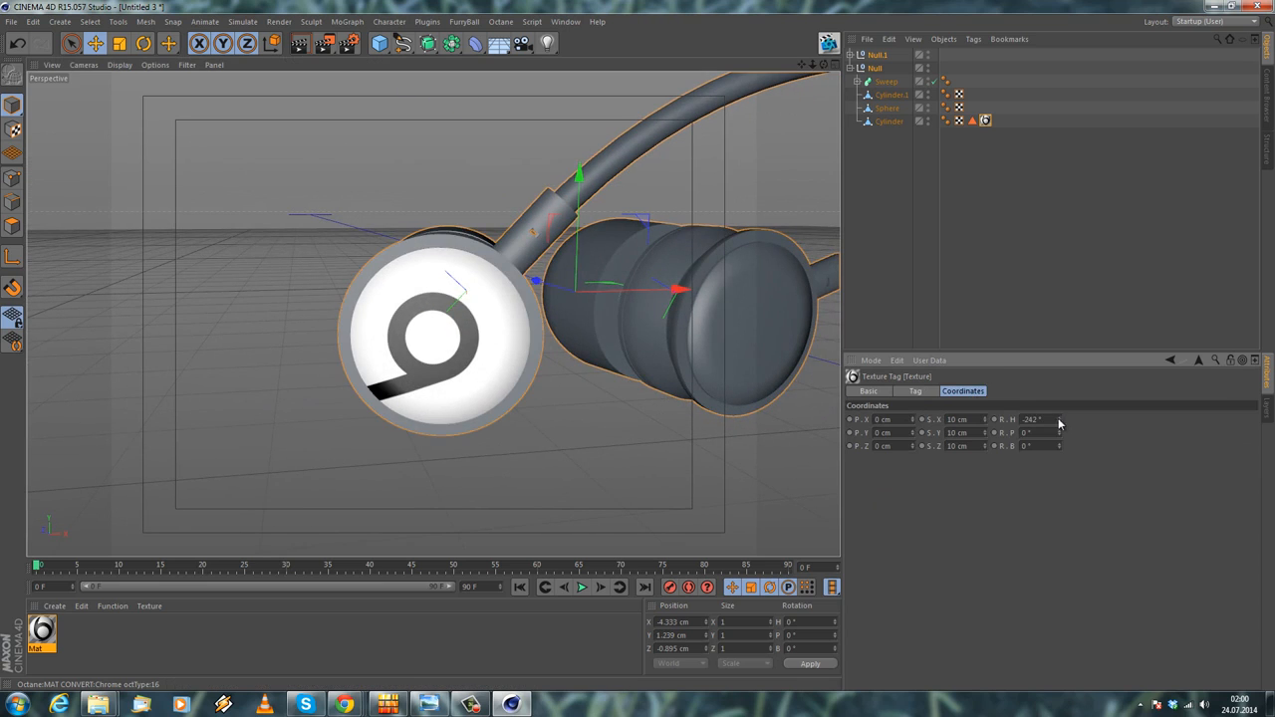
{"action": "left_click_drag", "start_coordinate": [1059, 423], "coordinate": [1060, 423]}
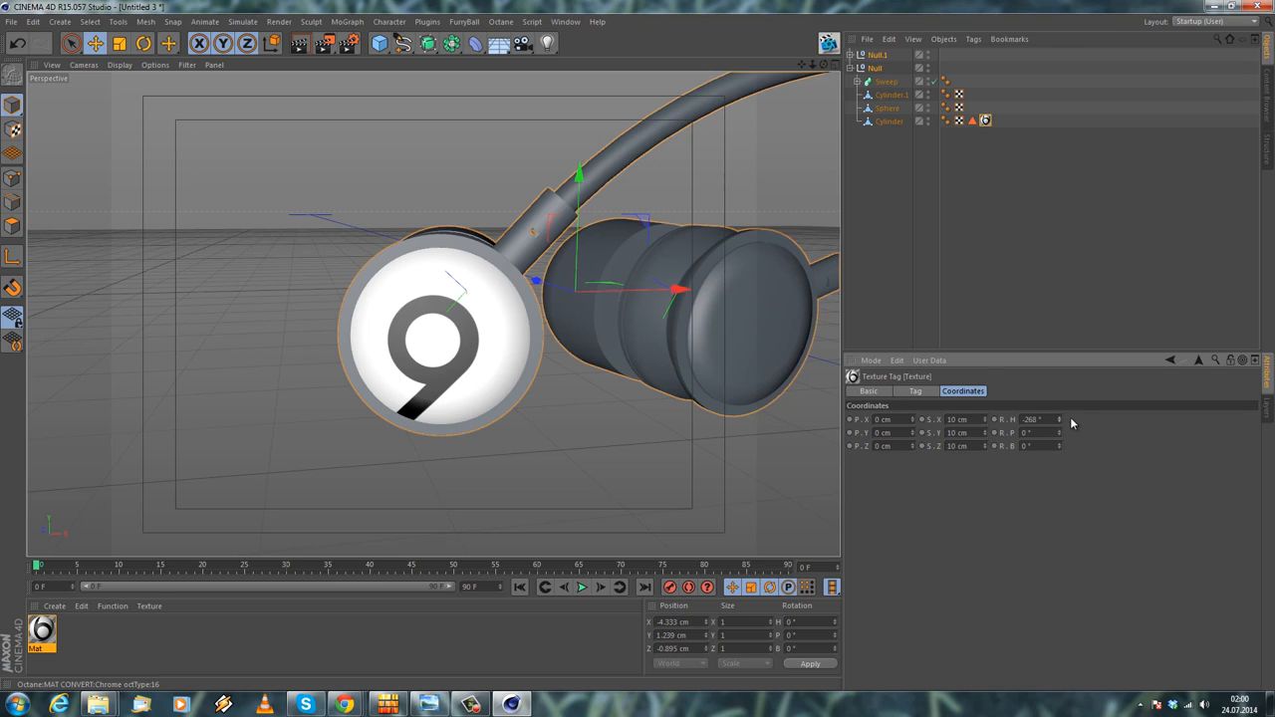
Copy the Polygon Selection and Mat texture tags from Null's Cylinder onto the Cylinder in Null.1
{"action": "scroll", "coordinate": [513, 201], "scroll_direction": "down", "scroll_amount": 3}
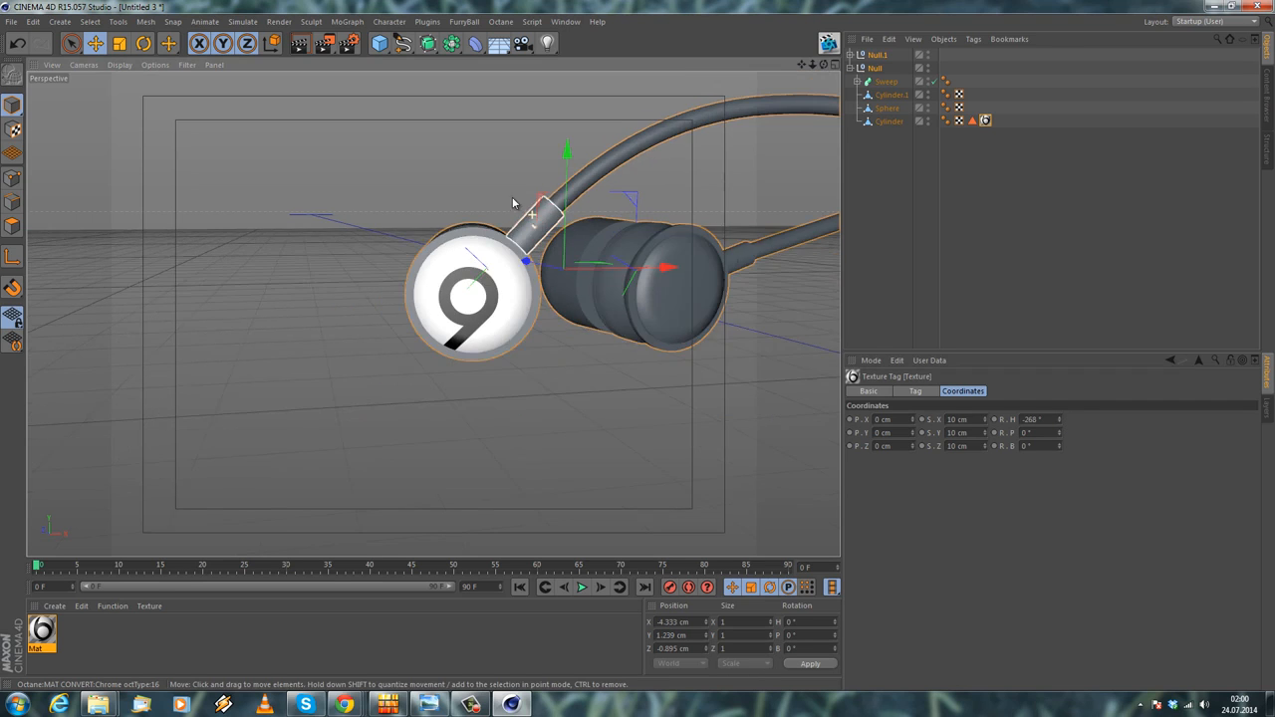
{"action": "middle_click_drag", "start_coordinate": [545, 210], "coordinate": [516, 249], "text": "alt"}
{"action": "left_click_drag", "start_coordinate": [509, 306], "coordinate": [443, 317], "text": "alt"}
{"action": "scroll", "coordinate": [443, 317], "scroll_direction": "up", "scroll_amount": 3}
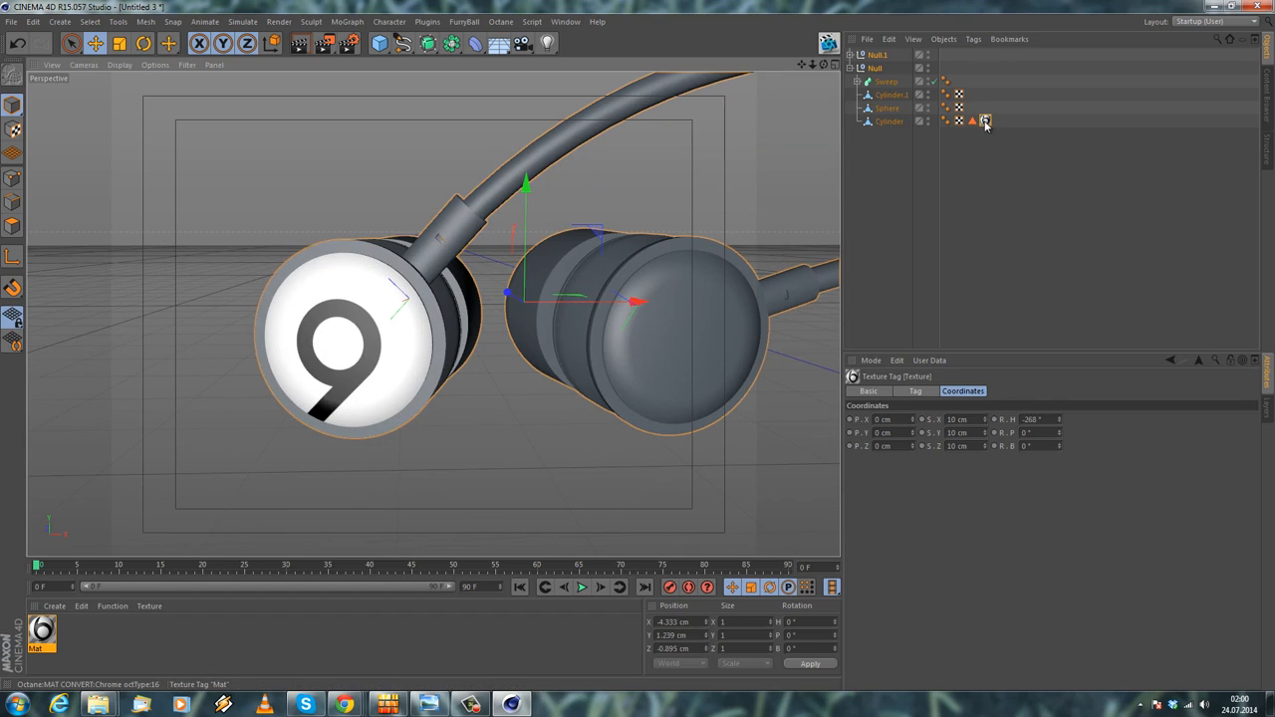
{"action": "left_click", "coordinate": [849, 55]}
{"action": "left_click", "coordinate": [886, 108]}
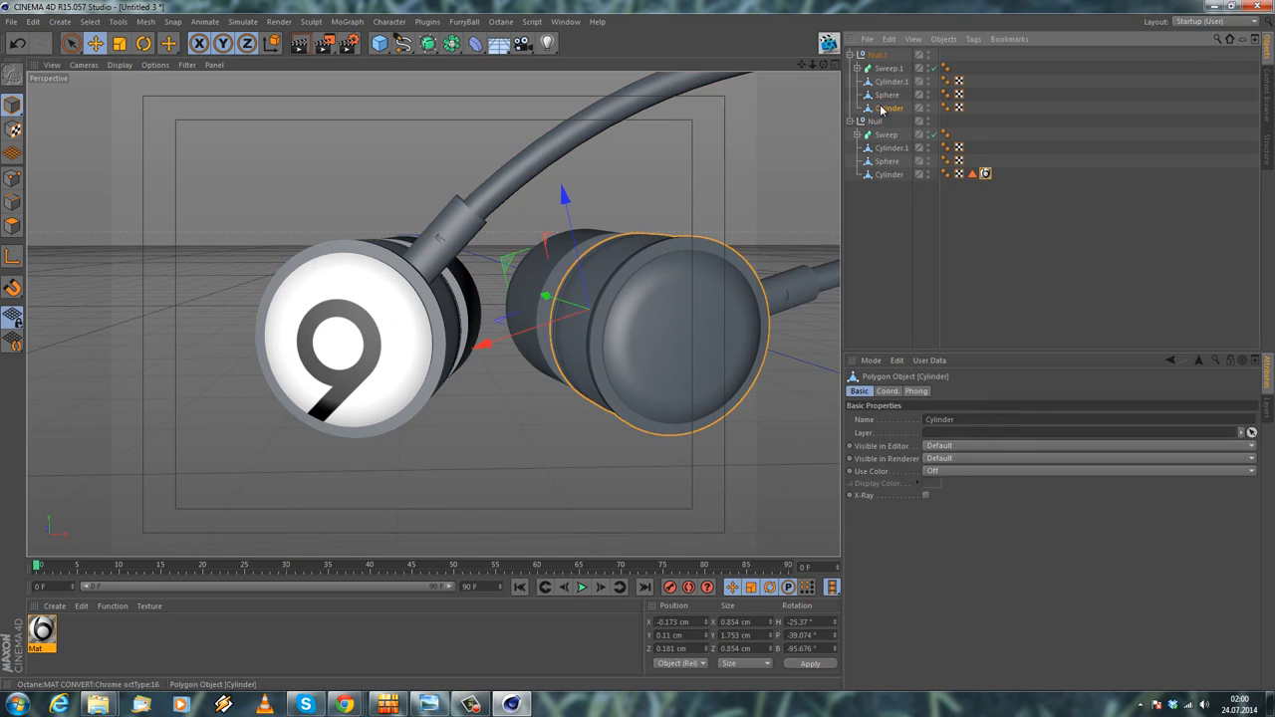
{"action": "left_click", "coordinate": [884, 95]}
{"action": "left_click", "coordinate": [890, 80]}
{"action": "left_click", "coordinate": [882, 108]}
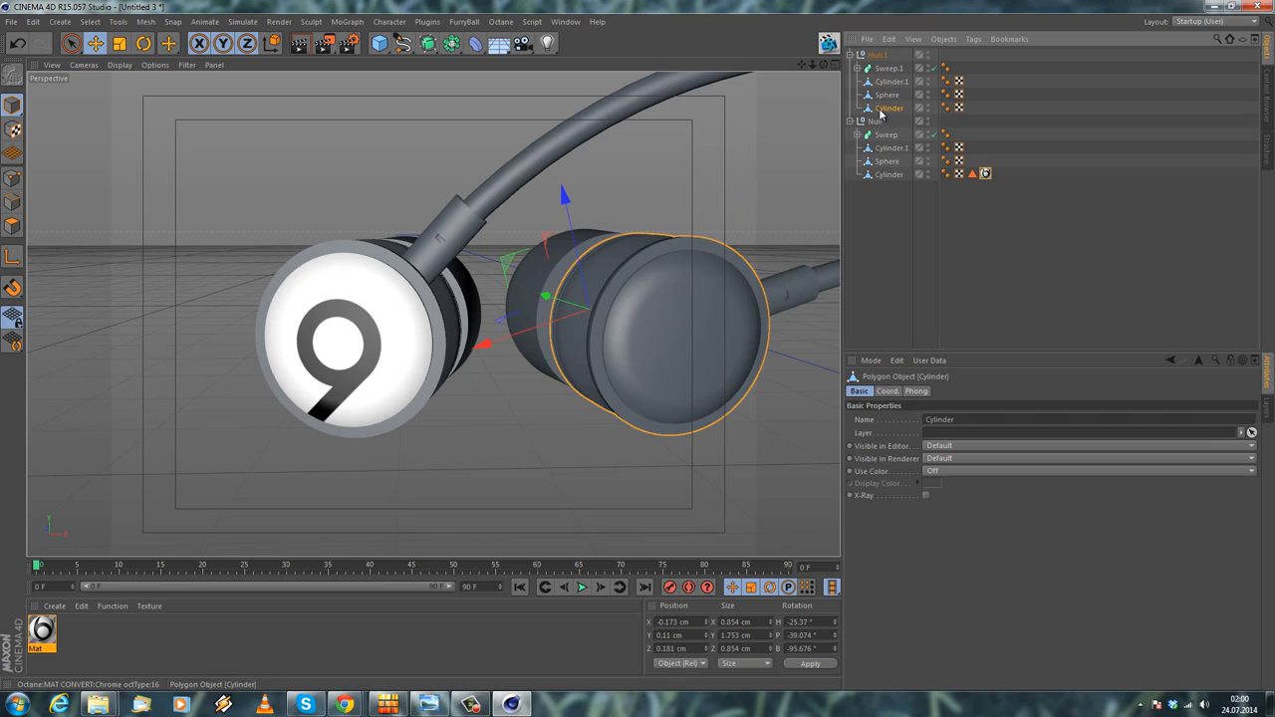
{"action": "left_click", "coordinate": [970, 175]}
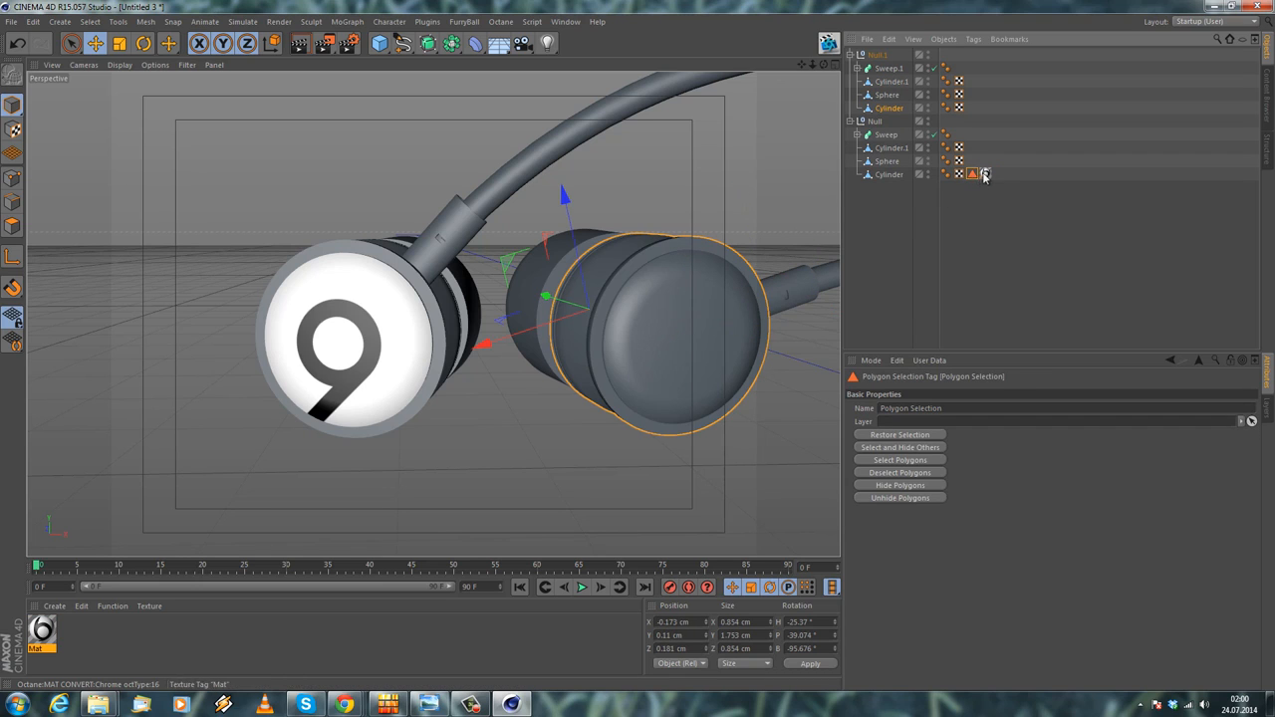
{"action": "left_click", "coordinate": [985, 174], "text": "ctrl"}
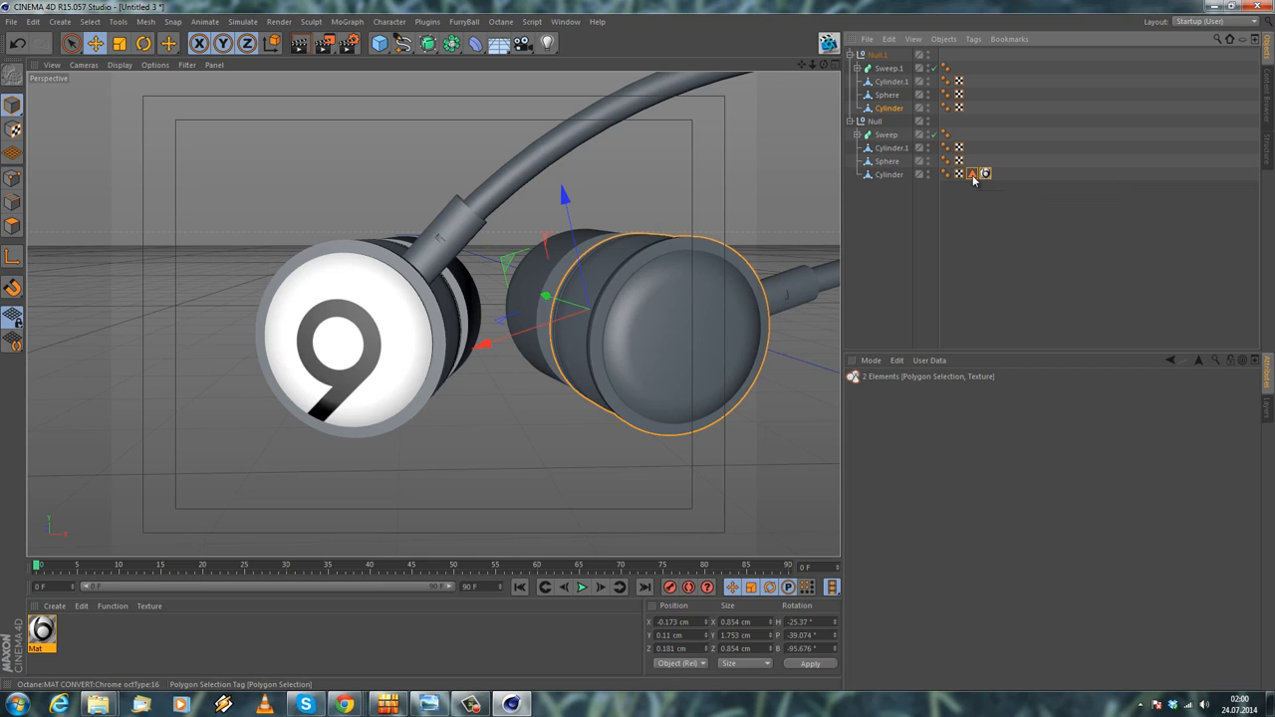
{"action": "left_click_drag", "start_coordinate": [895, 113], "coordinate": [891, 108], "text": "ctrl"}
Rotate the copied logo on Null.1's cap by setting its texture tag's heading rotation to -275°
{"action": "left_click_drag", "start_coordinate": [638, 259], "coordinate": [627, 209], "text": "alt"}
{"action": "left_click", "coordinate": [945, 106]}
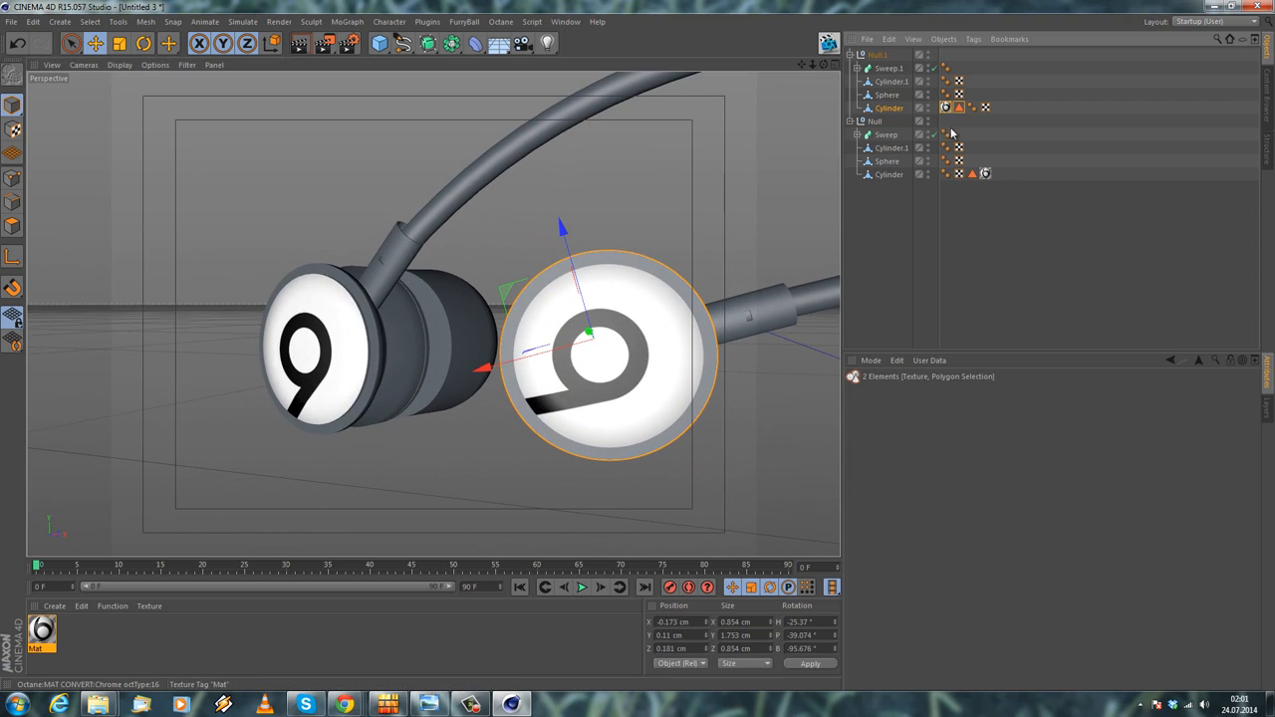
{"action": "left_click_drag", "start_coordinate": [1062, 428], "coordinate": [1061, 429]}
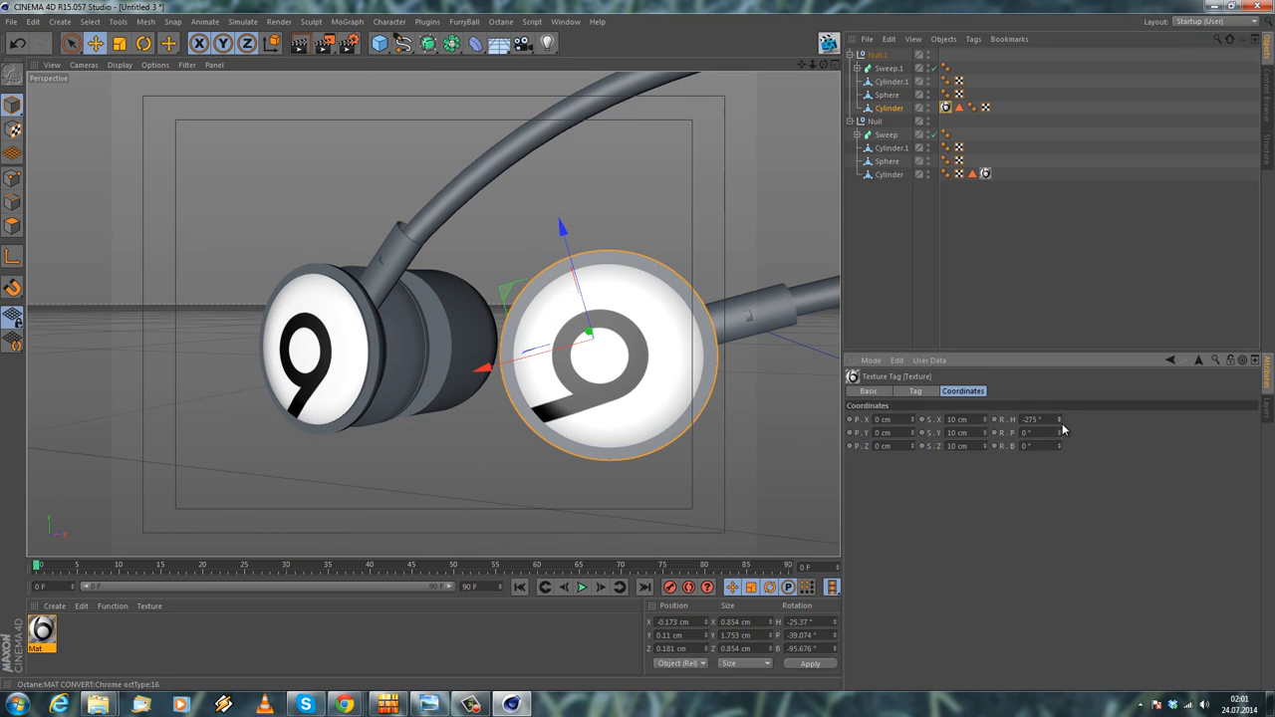
Fine-tune the heading rotation of the logo on Null's cap by about a degree and deselect everything
{"action": "left_click_drag", "start_coordinate": [463, 339], "coordinate": [698, 398], "text": "alt"}
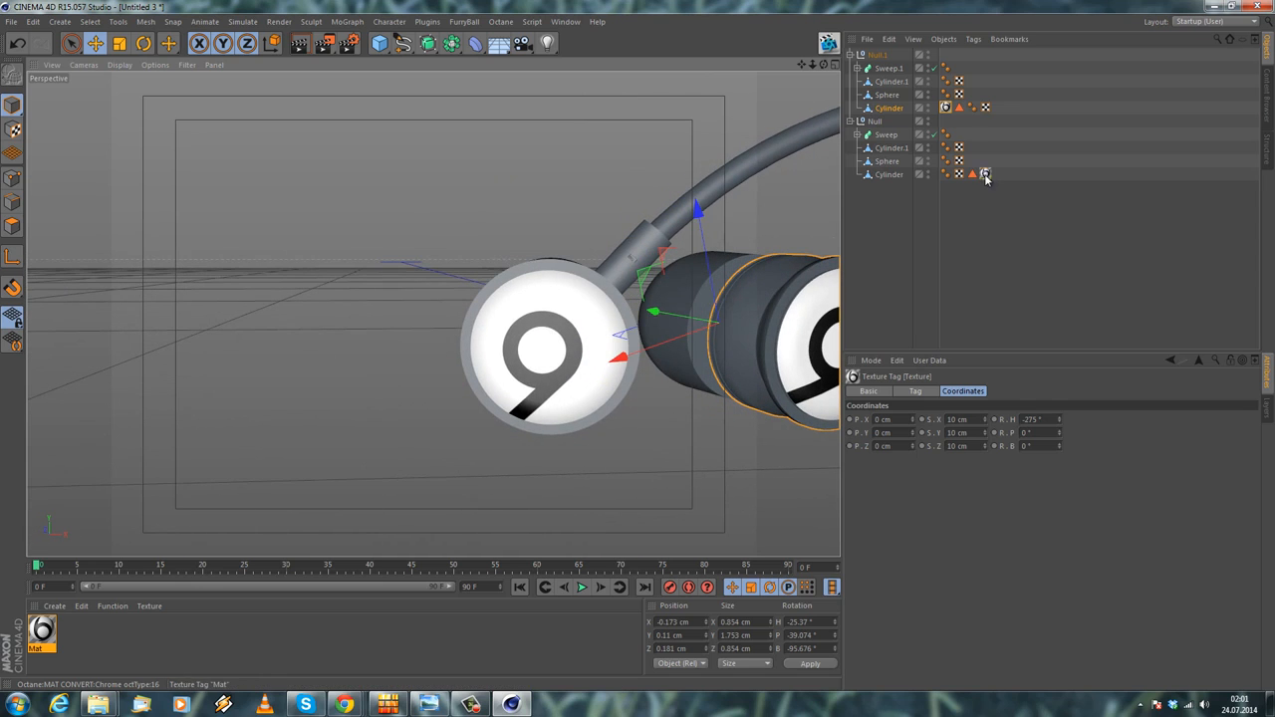
{"action": "key", "text": "ctrl+z"}
{"action": "left_click", "coordinate": [1059, 416]}
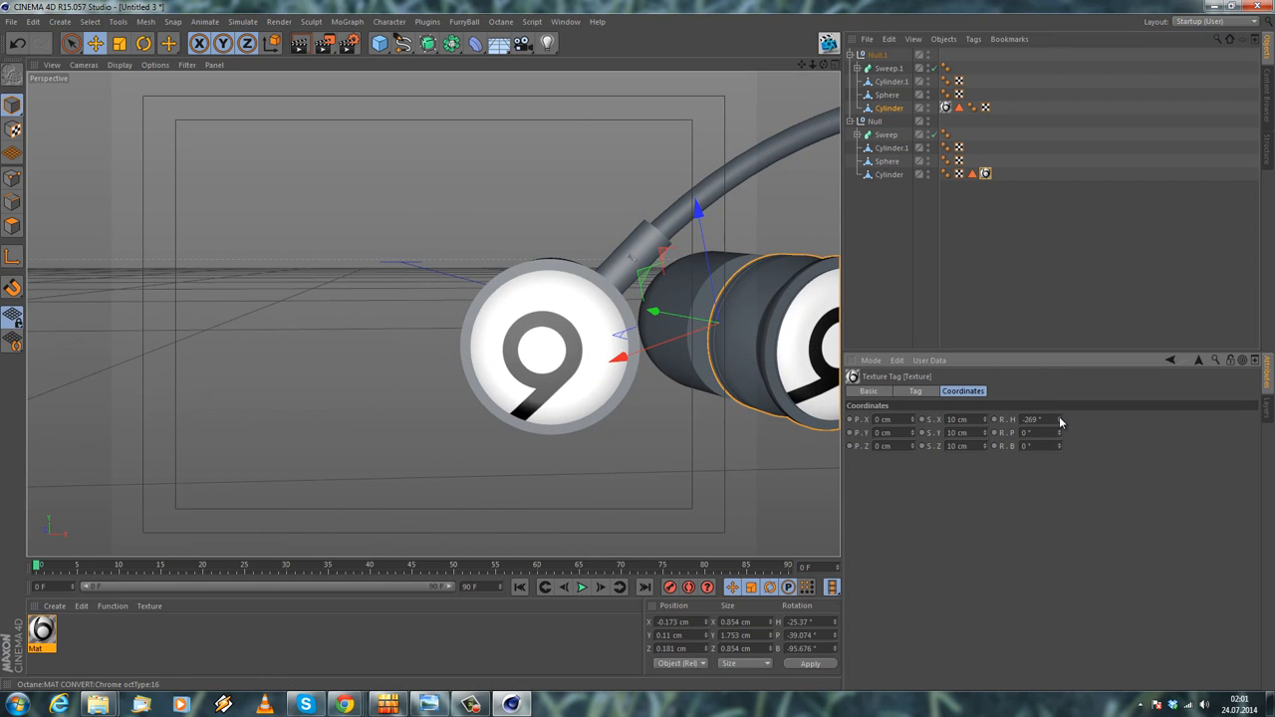
{"action": "left_click", "coordinate": [1060, 420]}
{"action": "left_click_drag", "start_coordinate": [546, 188], "coordinate": [429, 239], "text": "alt"}
{"action": "left_click", "coordinate": [365, 204]}
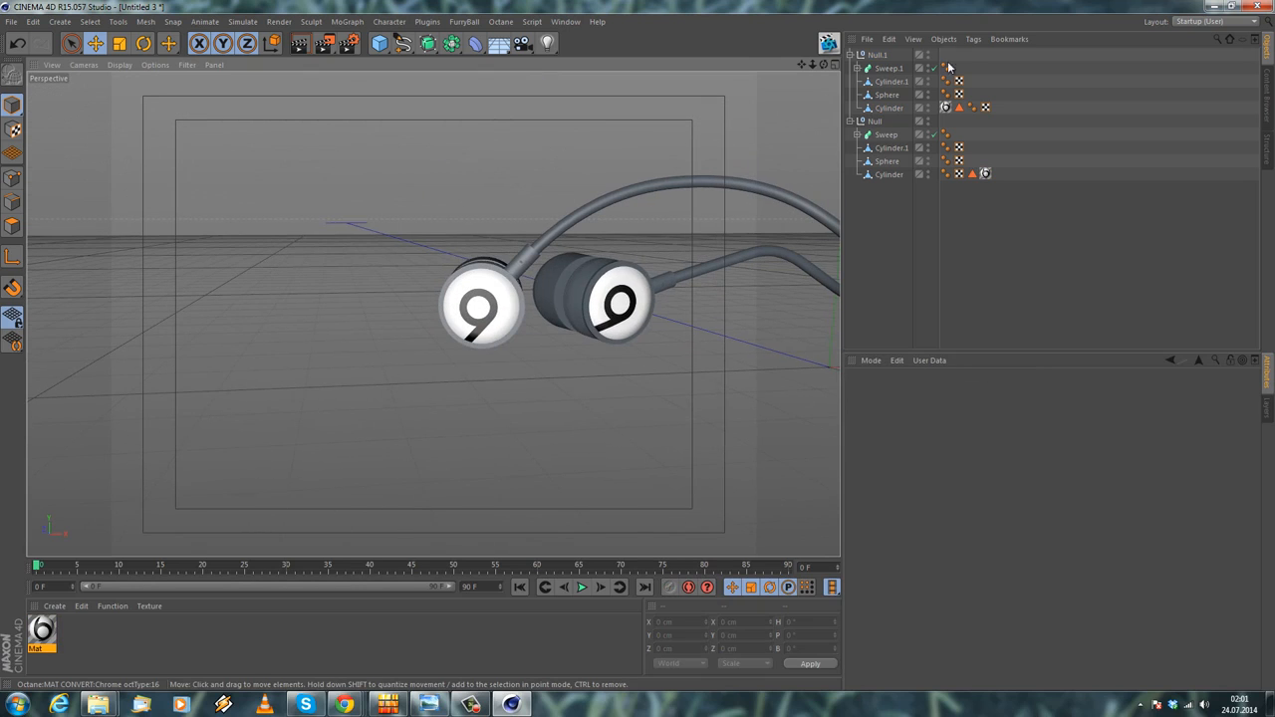
Collapse the Null.1 and Null groups and copy both textured earbuds
{"action": "left_click", "coordinate": [850, 55]}
{"action": "left_click", "coordinate": [871, 56]}
{"action": "left_click", "coordinate": [850, 69]}
{"action": "left_click", "coordinate": [869, 70], "text": "shift"}
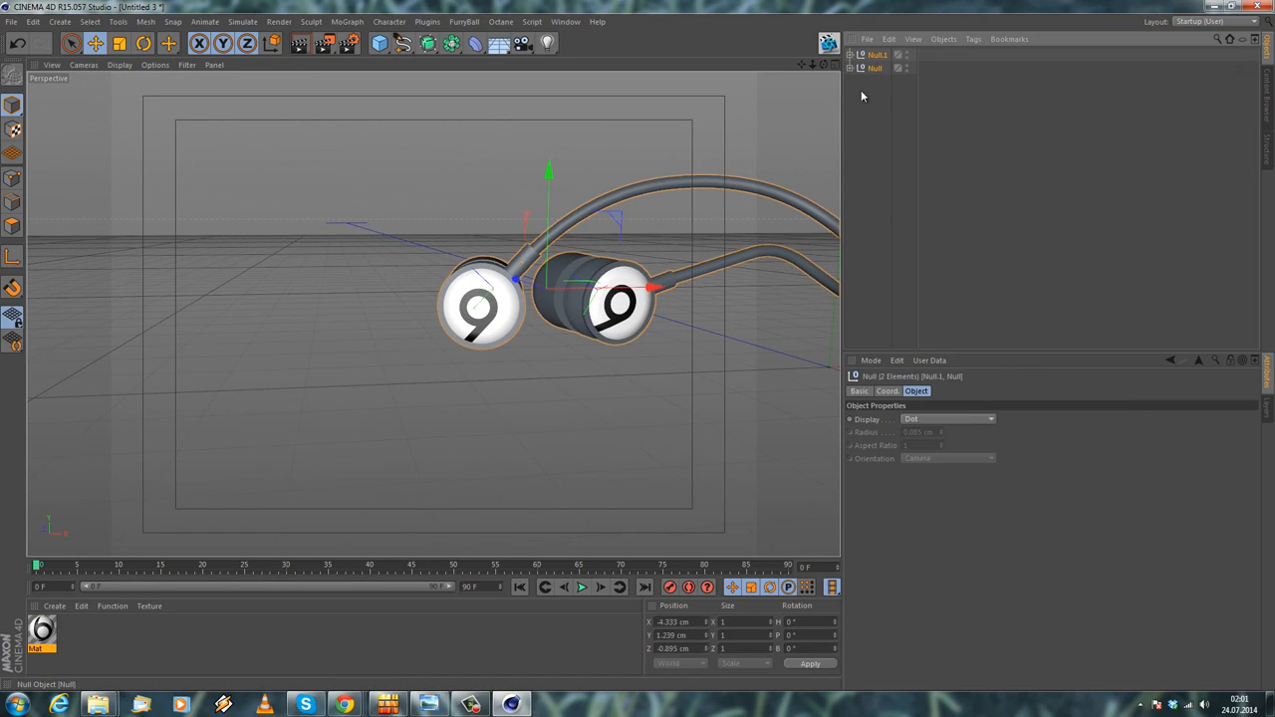
{"action": "left_click", "coordinate": [914, 41]}
{"action": "mouse_move", "coordinate": [888, 39]}
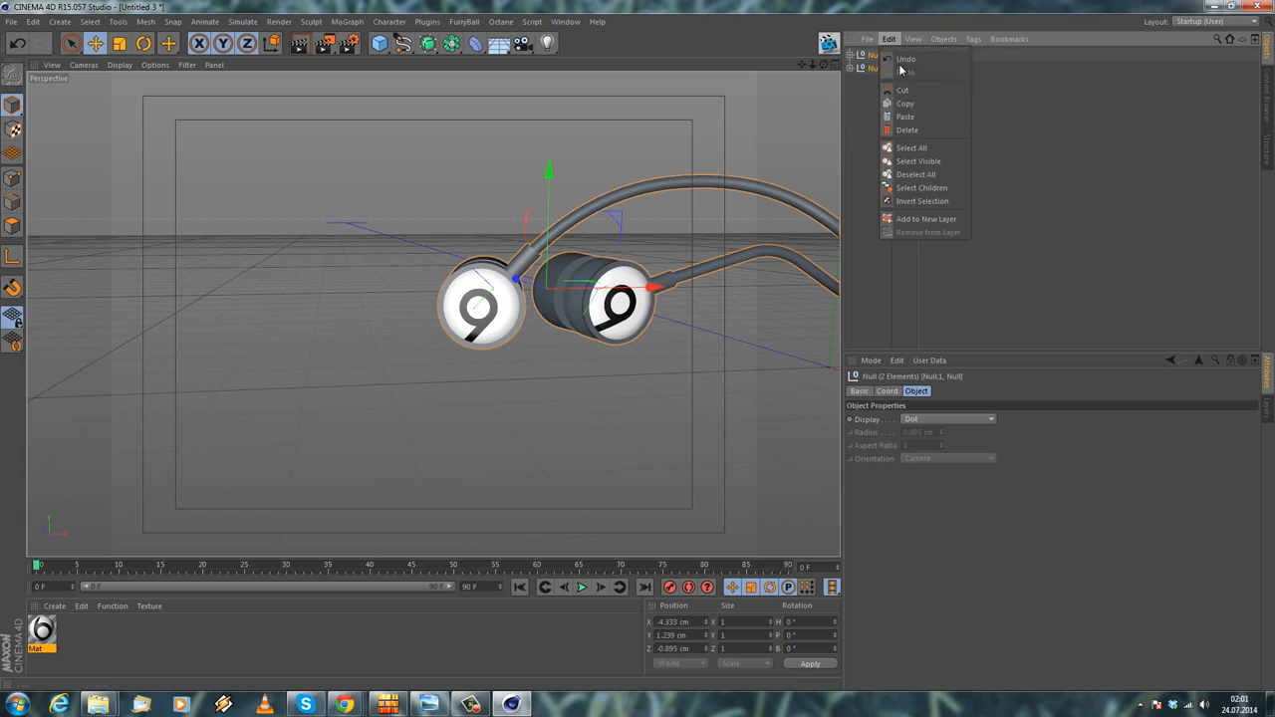
{"action": "left_click", "coordinate": [902, 108]}
Switch to the project _recovery_scene_1_iPhone_5.c4d and delete its untextured earbud groups Null.1 and Null
{"action": "left_click", "coordinate": [565, 21]}
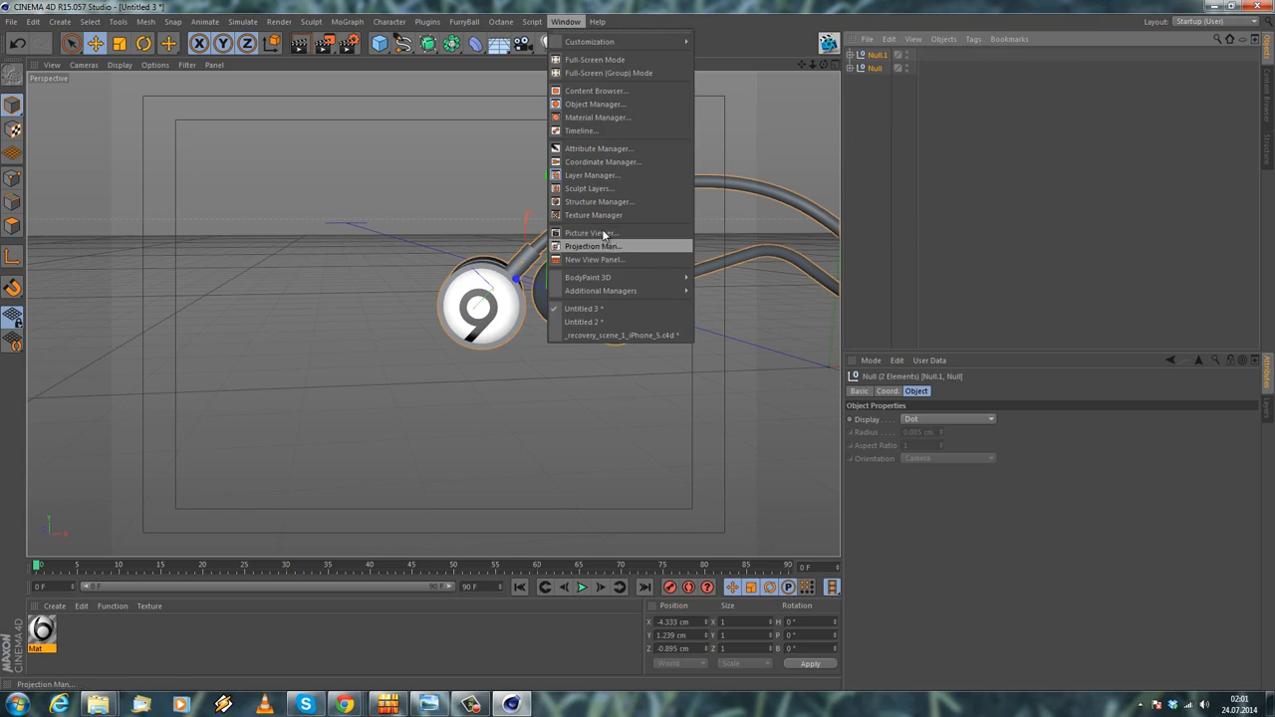
{"action": "left_click", "coordinate": [595, 336]}
{"action": "key", "text": "ctrl+v"}
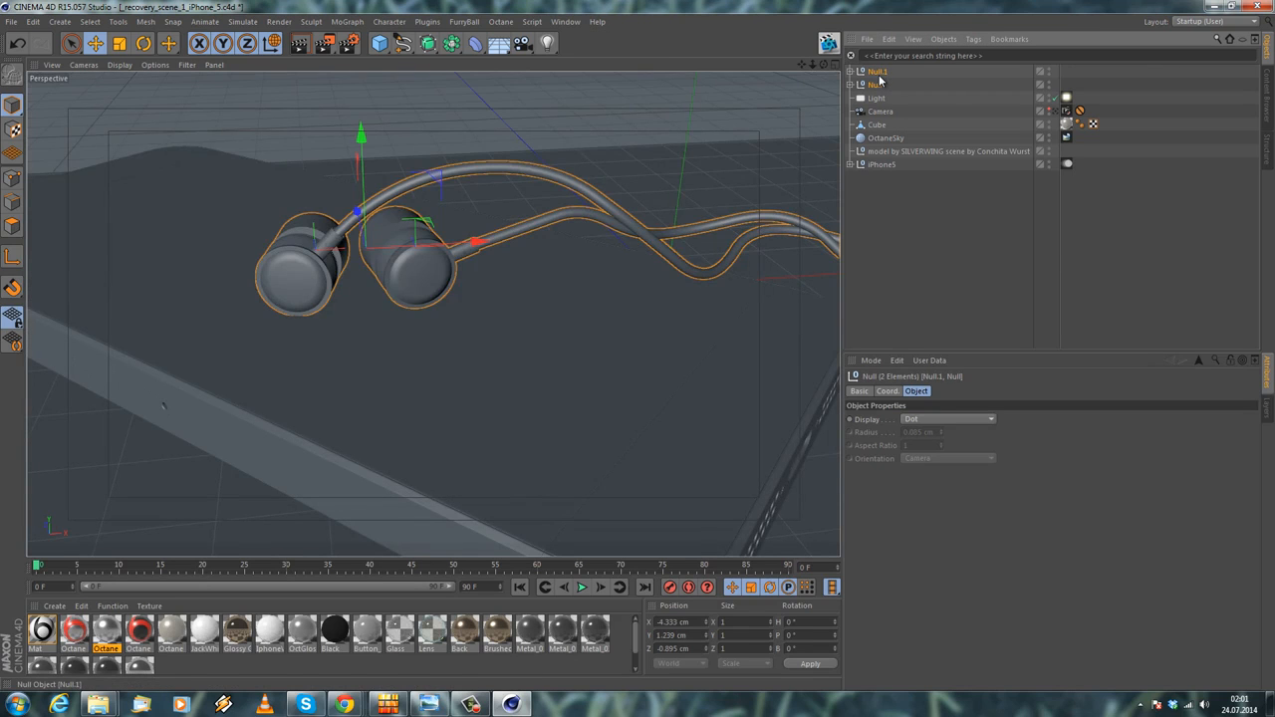
{"action": "key", "text": "ctrl+z"}
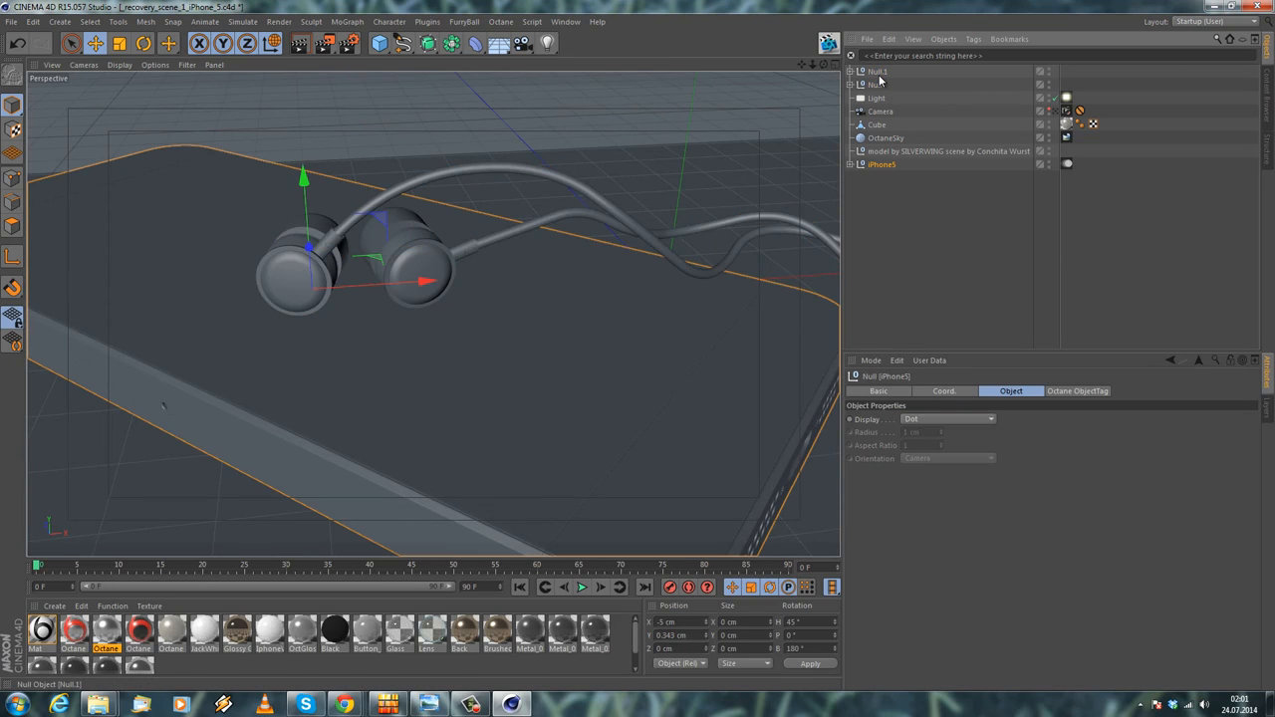
{"action": "left_click", "coordinate": [27, 38]}
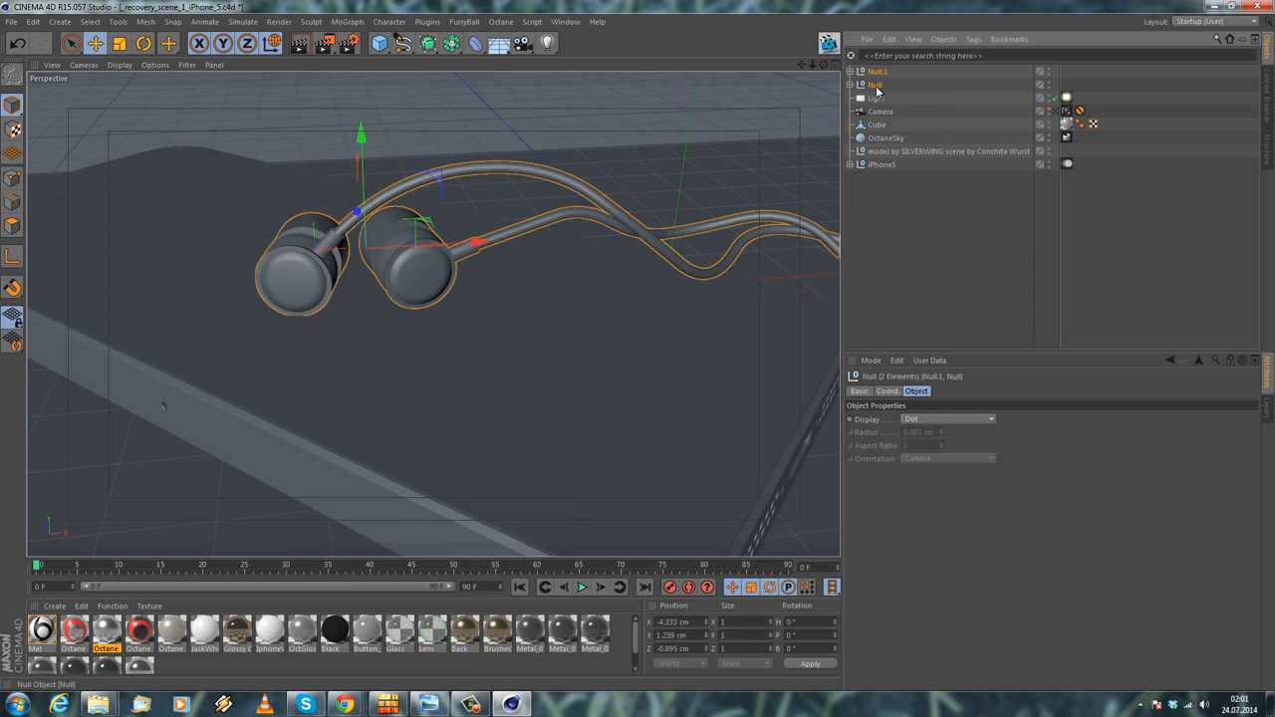
{"action": "key", "text": "Delete"}
Paste the textured earbud groups into the iPhone scene and expand Null to show its objects and tags
{"action": "left_click", "coordinate": [889, 39]}
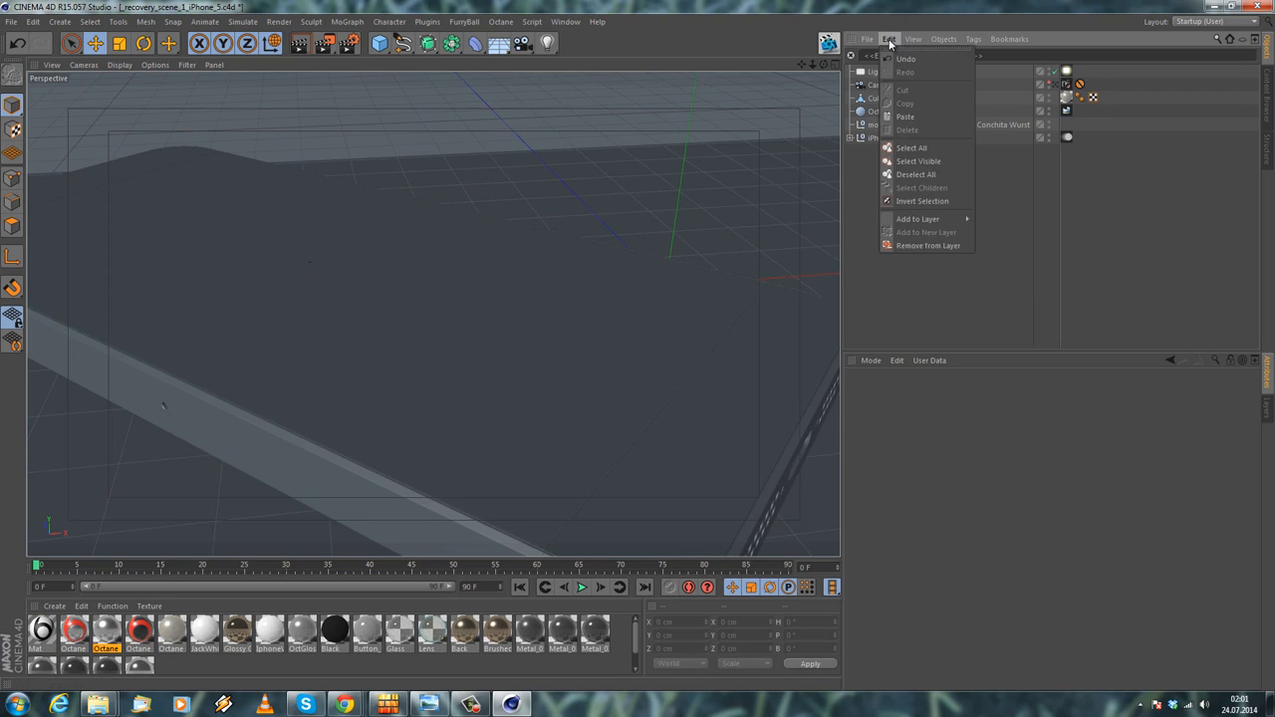
{"action": "left_click", "coordinate": [899, 117]}
{"action": "left_click", "coordinate": [850, 85]}
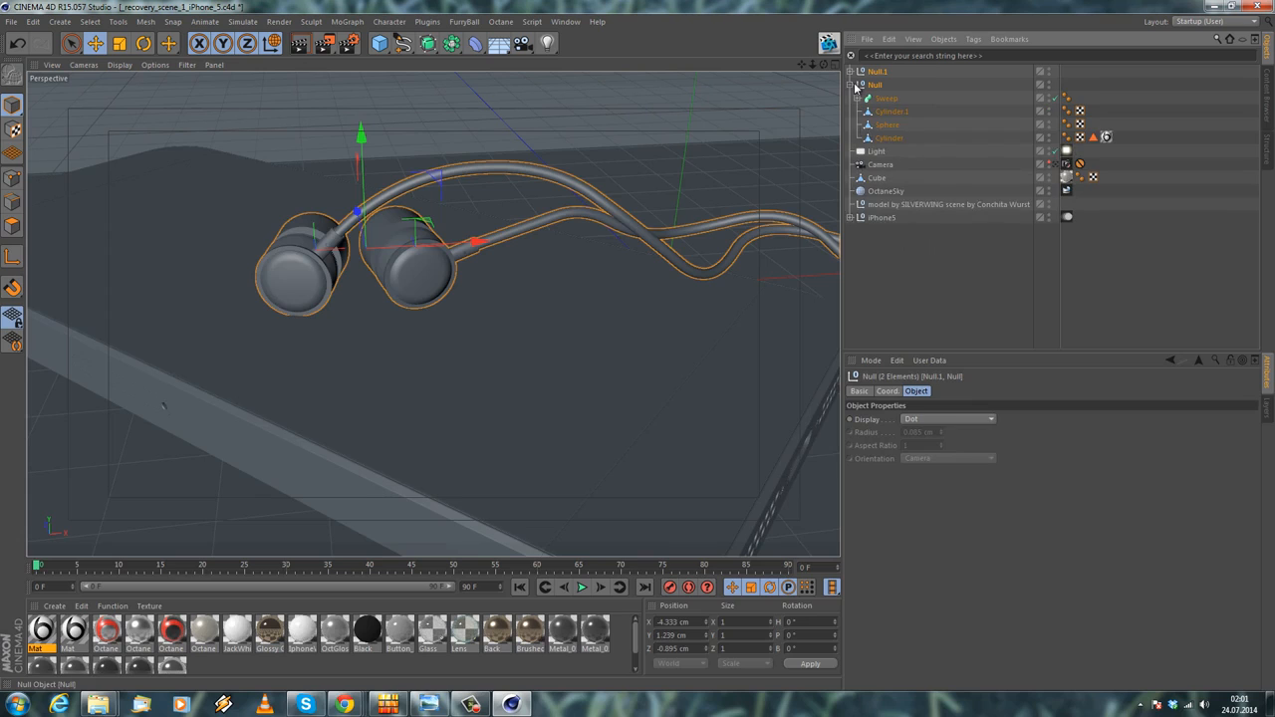
{"action": "left_click", "coordinate": [910, 261]}
{"action": "left_click", "coordinate": [152, 65]}
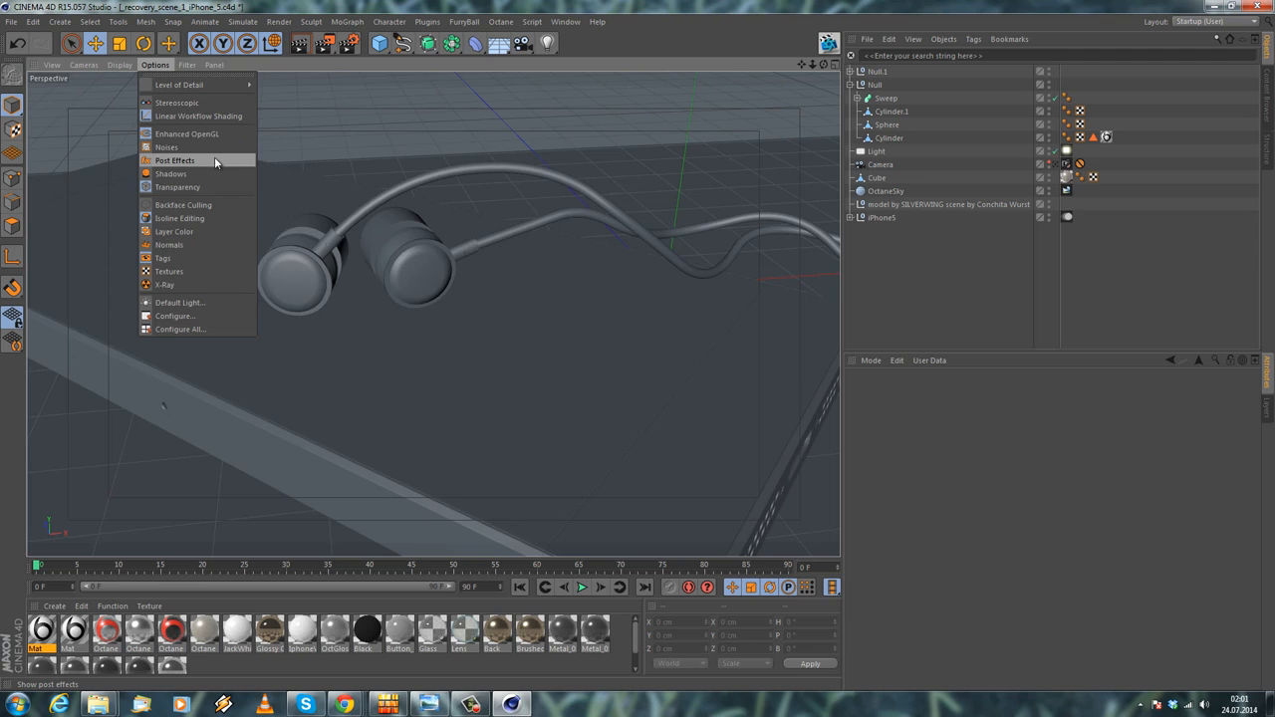
{"action": "left_click", "coordinate": [213, 161]}
{"action": "left_click", "coordinate": [187, 65]}
{"action": "mouse_move", "coordinate": [157, 64]}
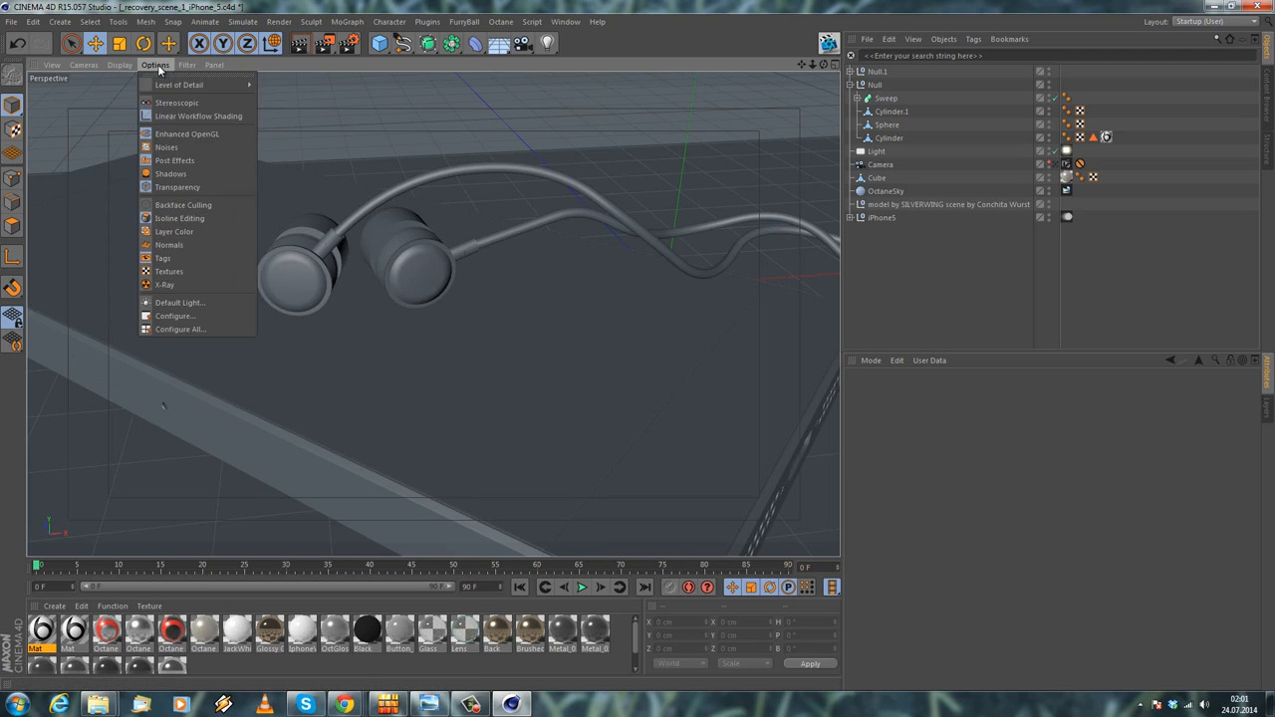
{"action": "left_click", "coordinate": [175, 160]}
Turn on the display of textures in the perspective viewport
{"action": "left_click", "coordinate": [155, 65]}
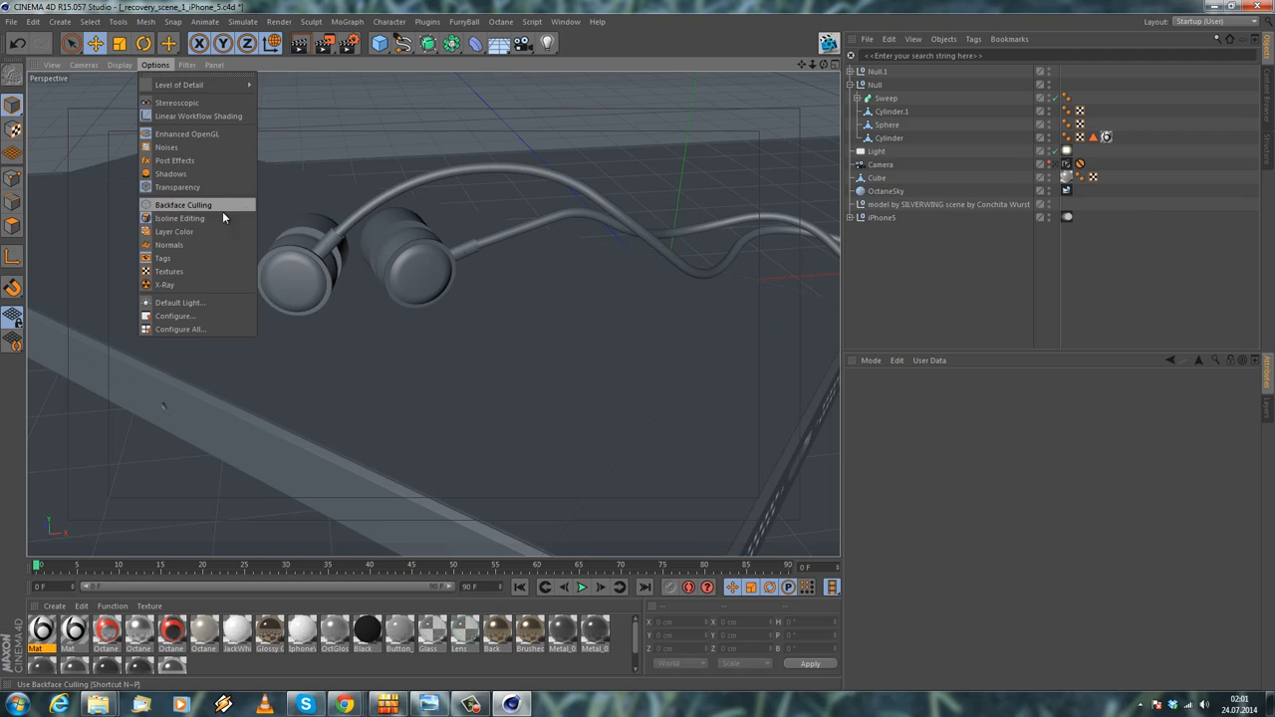
{"action": "left_click", "coordinate": [199, 271]}
{"action": "left_click", "coordinate": [164, 68]}
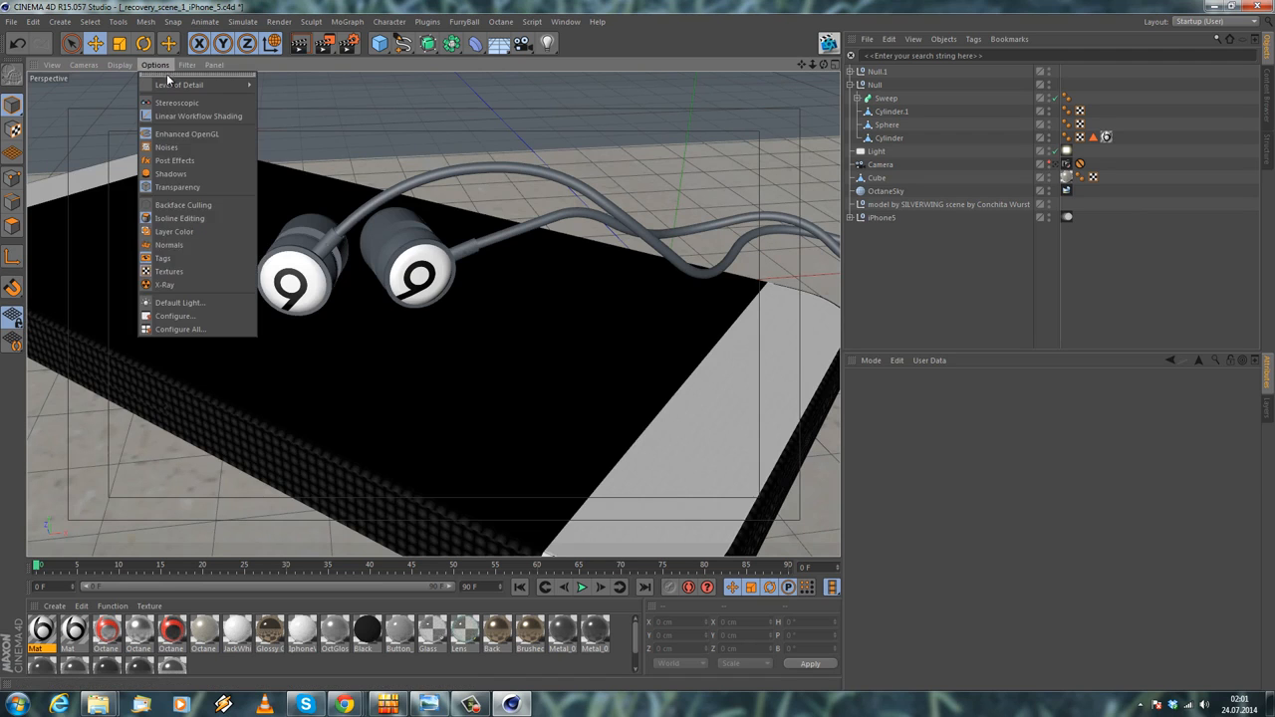
{"action": "left_click", "coordinate": [960, 294]}
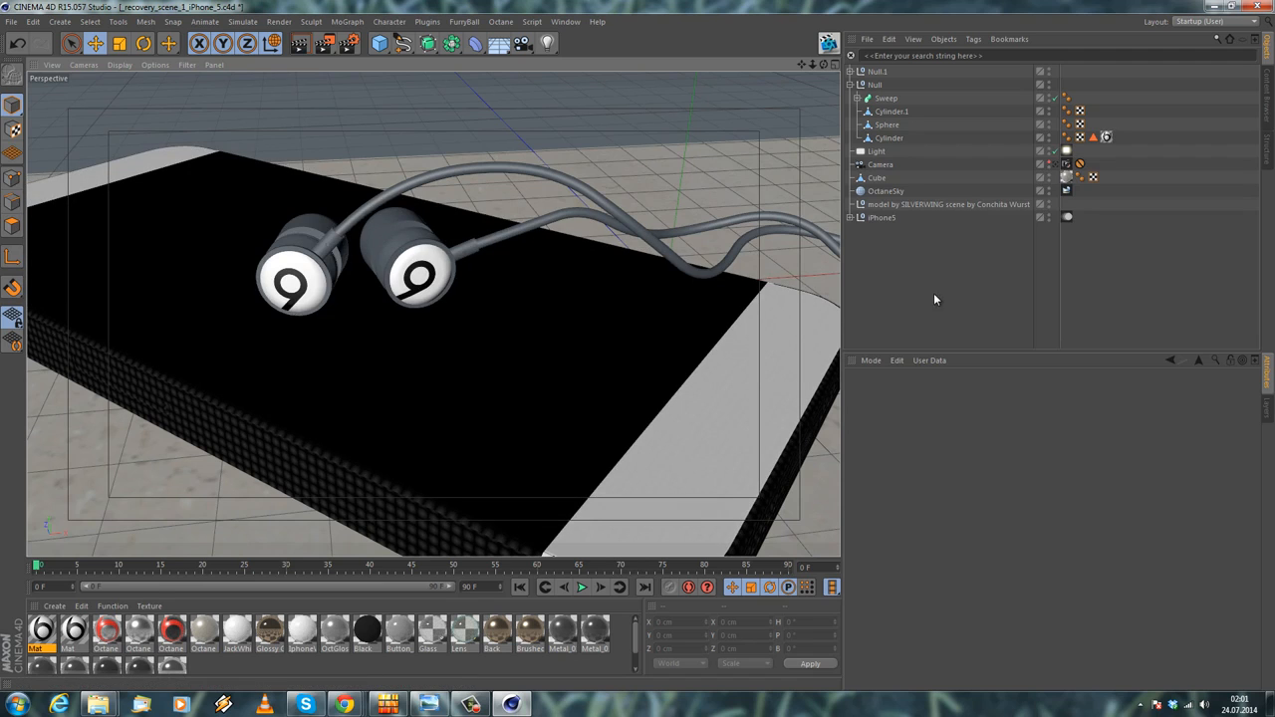
Save the iPhone scene project under its existing file name
{"action": "left_click", "coordinate": [11, 22]}
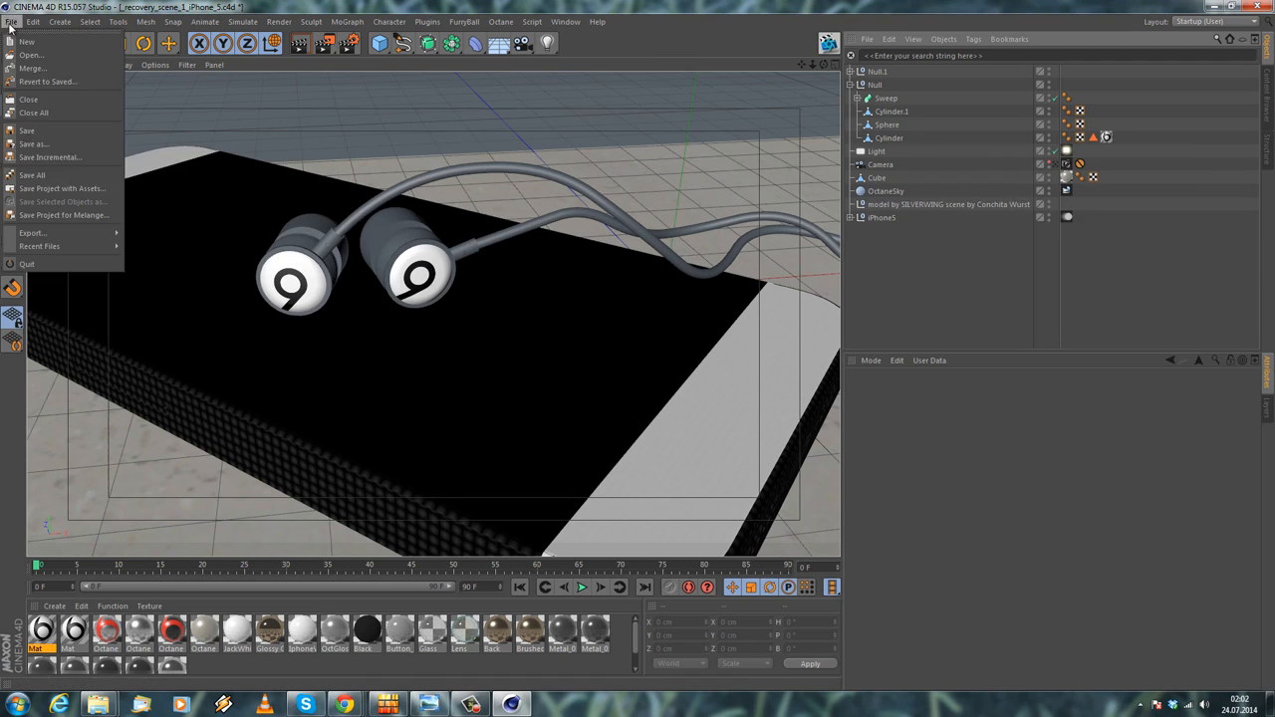
{"action": "left_click", "coordinate": [27, 131]}
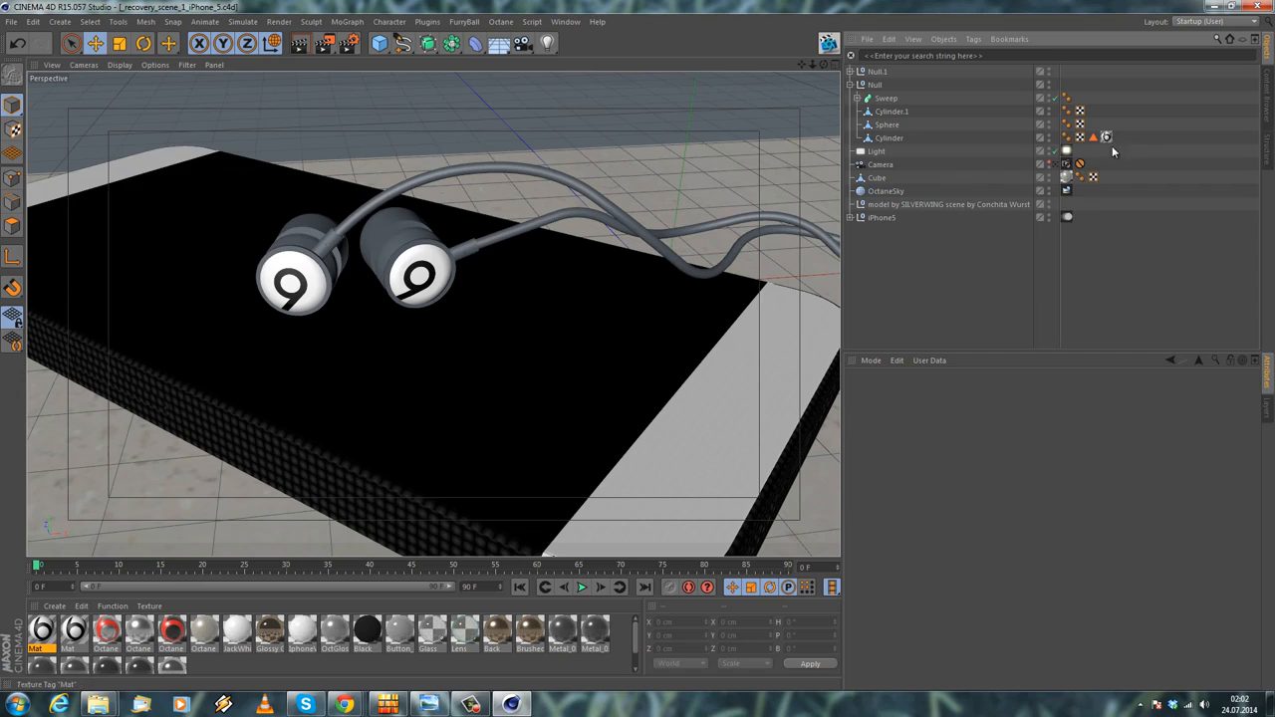
Expand the Null.1 group and rename the Octane Mix Material with the Beats logo as BeatsLogoMixTex
{"action": "left_click", "coordinate": [848, 71]}
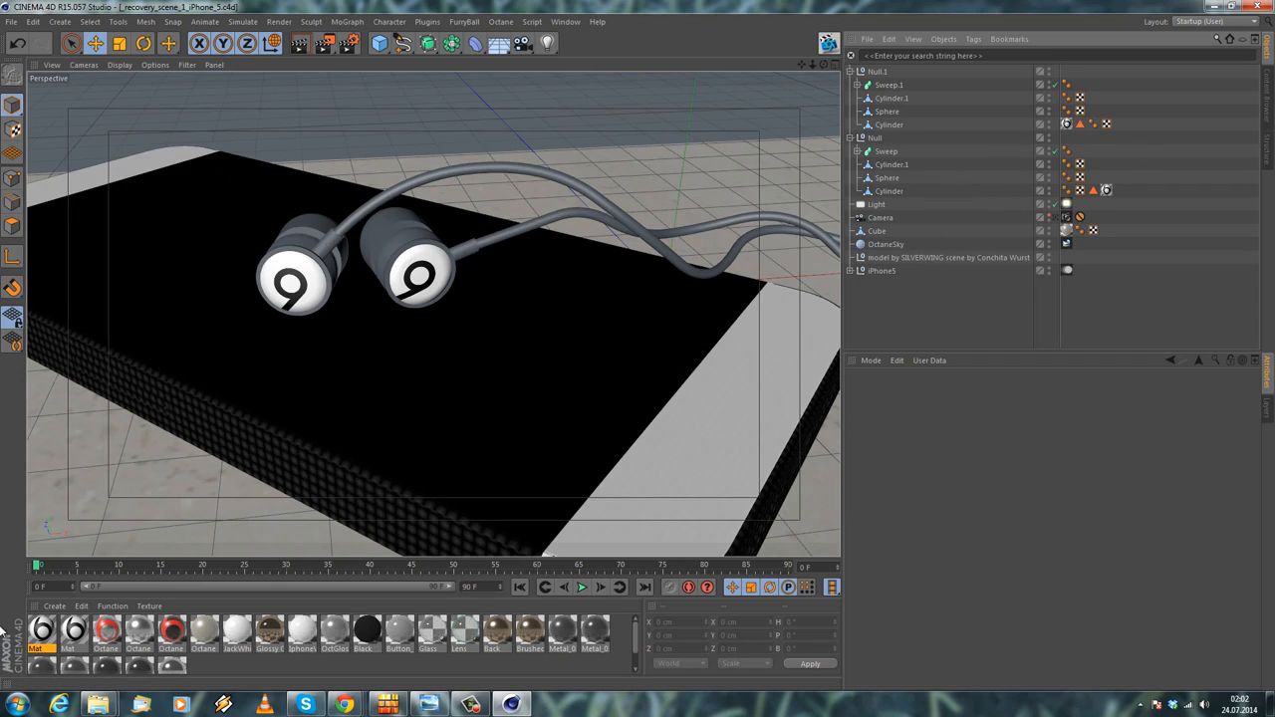
{"action": "double_click", "coordinate": [110, 633]}
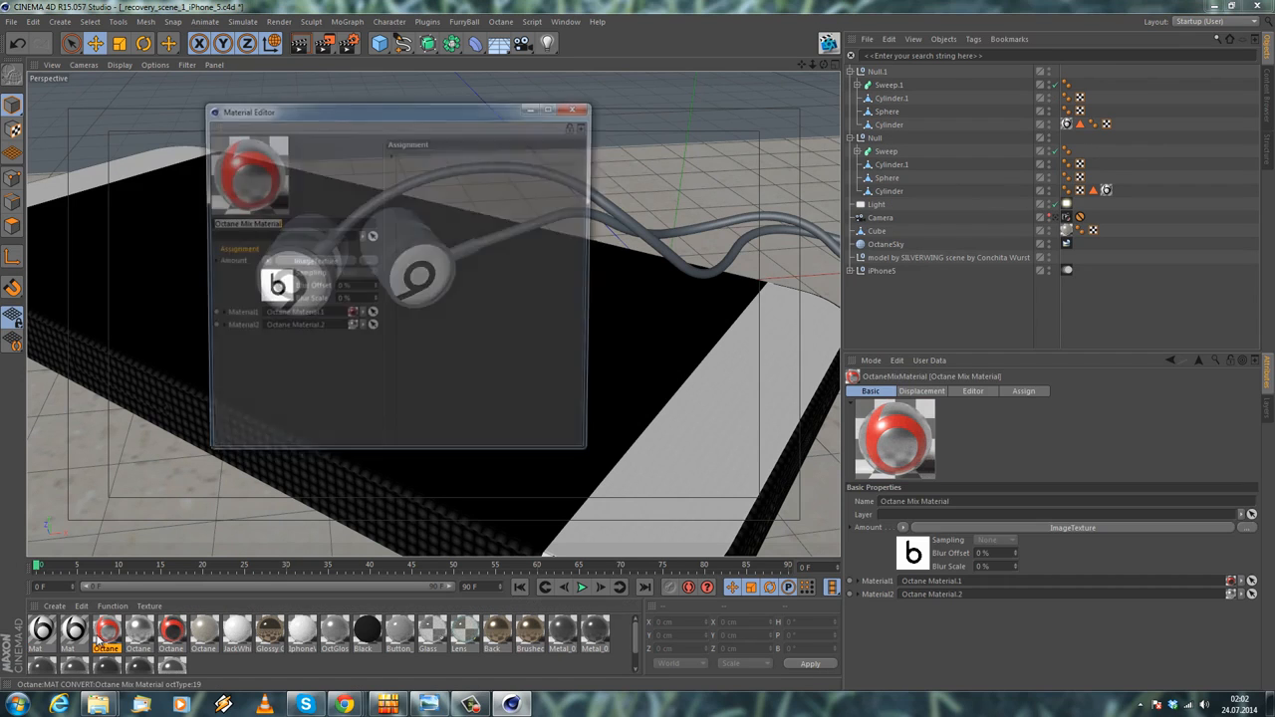
{"action": "key", "text": "BackSpace"}
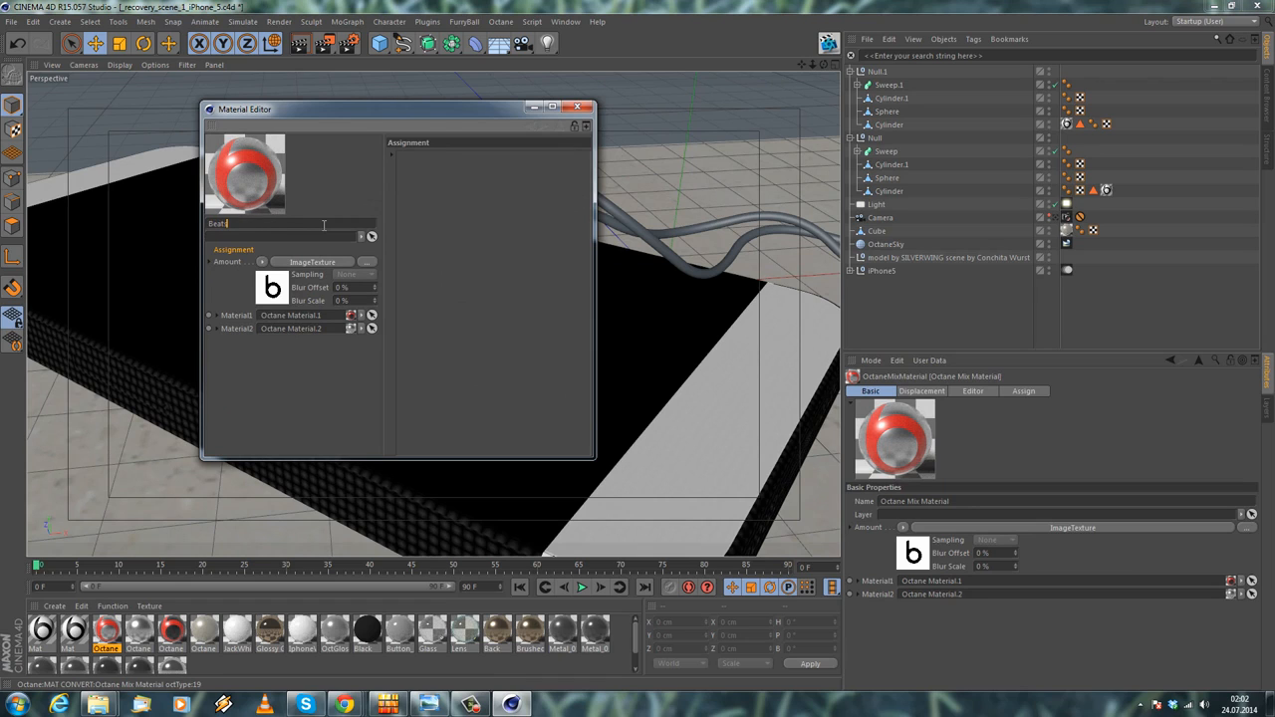
{"action": "type", "text": "BeatsLogoMixTex"}
{"action": "key", "text": "Return"}
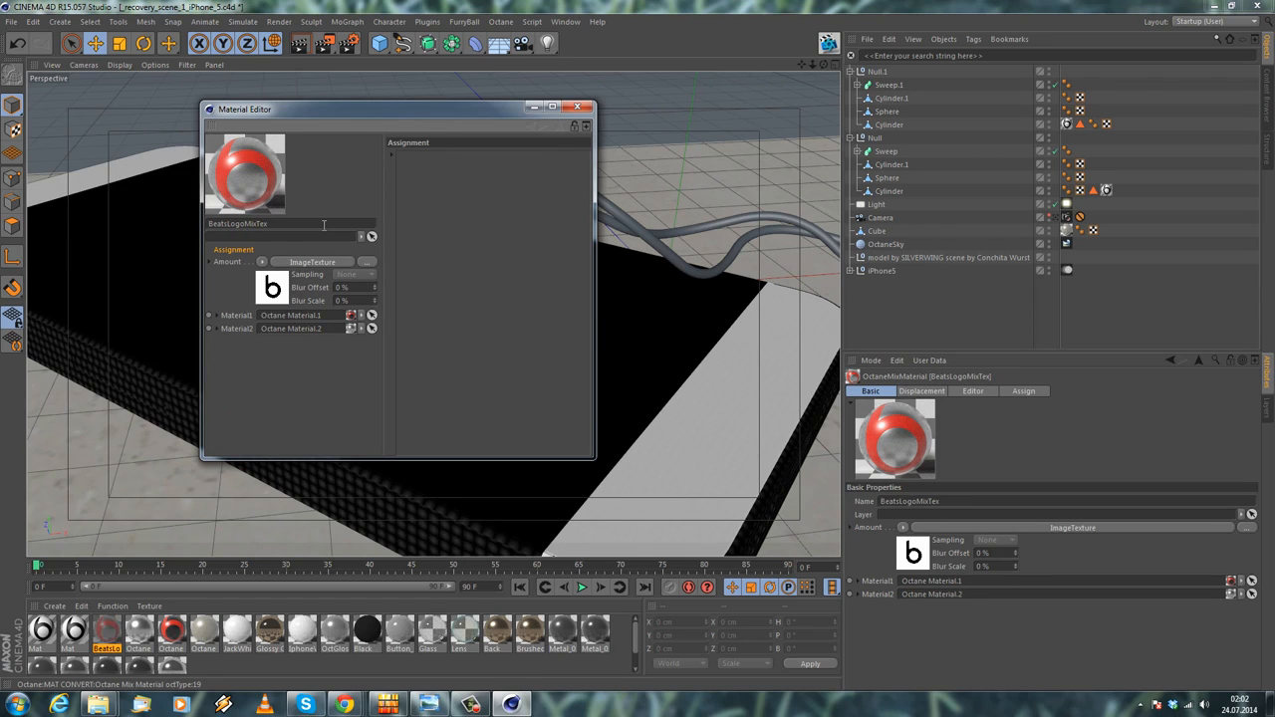
{"action": "left_click", "coordinate": [577, 108]}
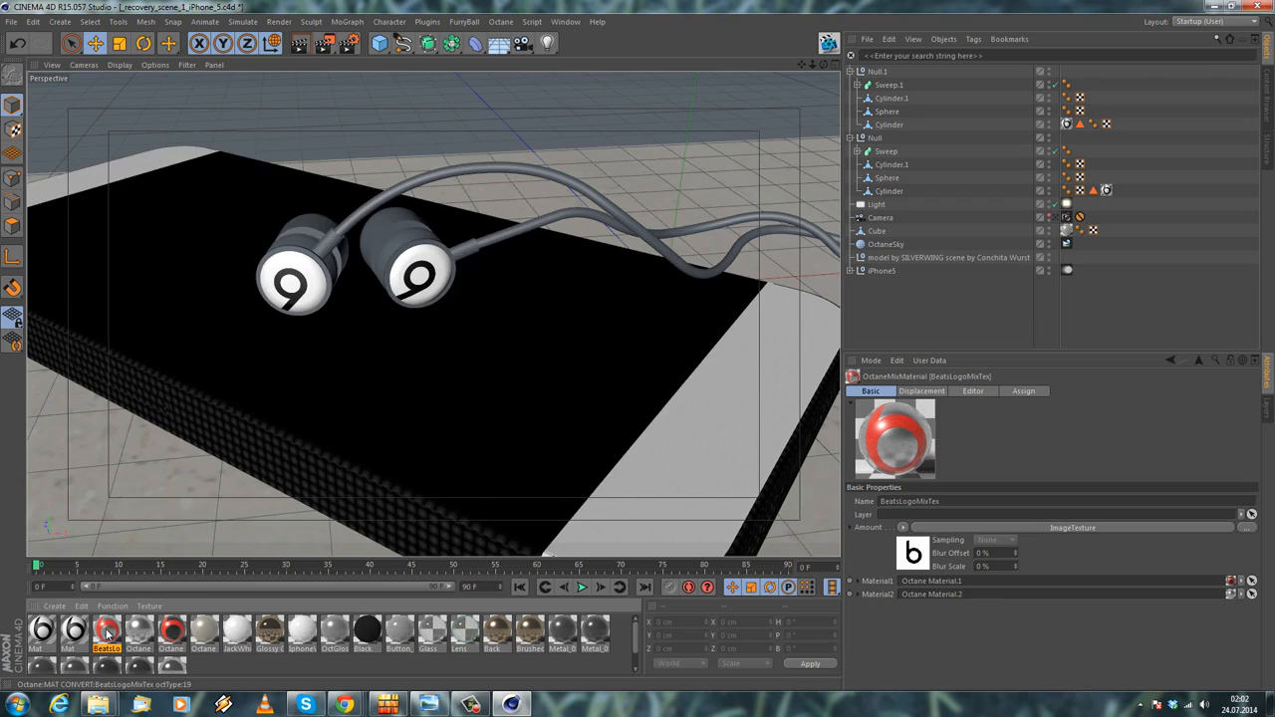
Replace the material on both earbud cap cylinders with BeatsLogoMixTex and delete the two leftover Mat materials
{"action": "left_click_drag", "start_coordinate": [106, 634], "coordinate": [1105, 192]}
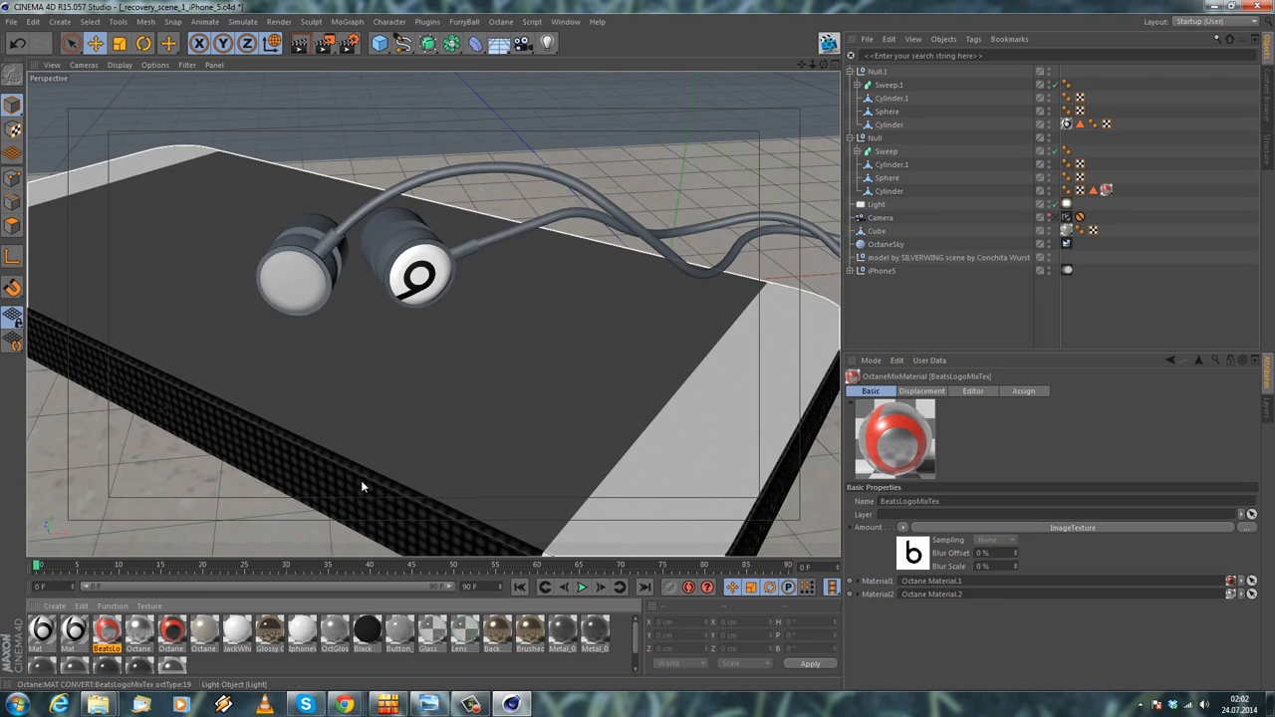
{"action": "left_click_drag", "start_coordinate": [117, 604], "coordinate": [1067, 123]}
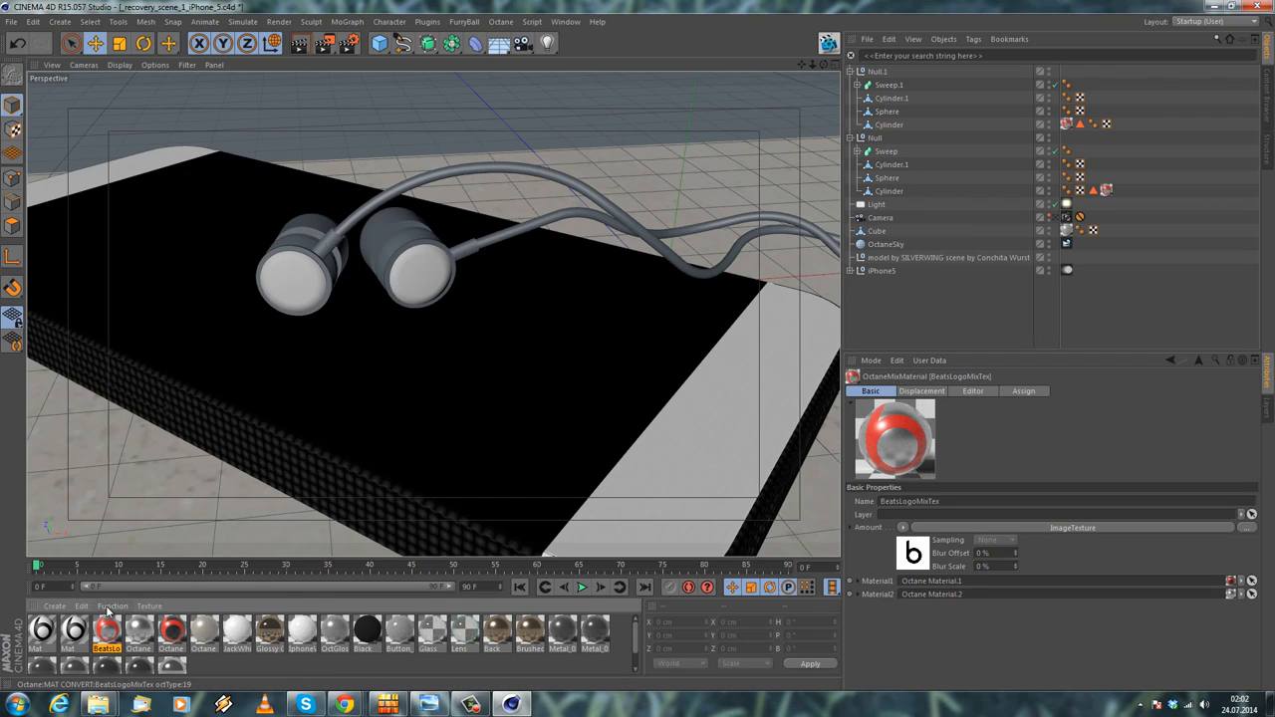
{"action": "left_click", "coordinate": [44, 631]}
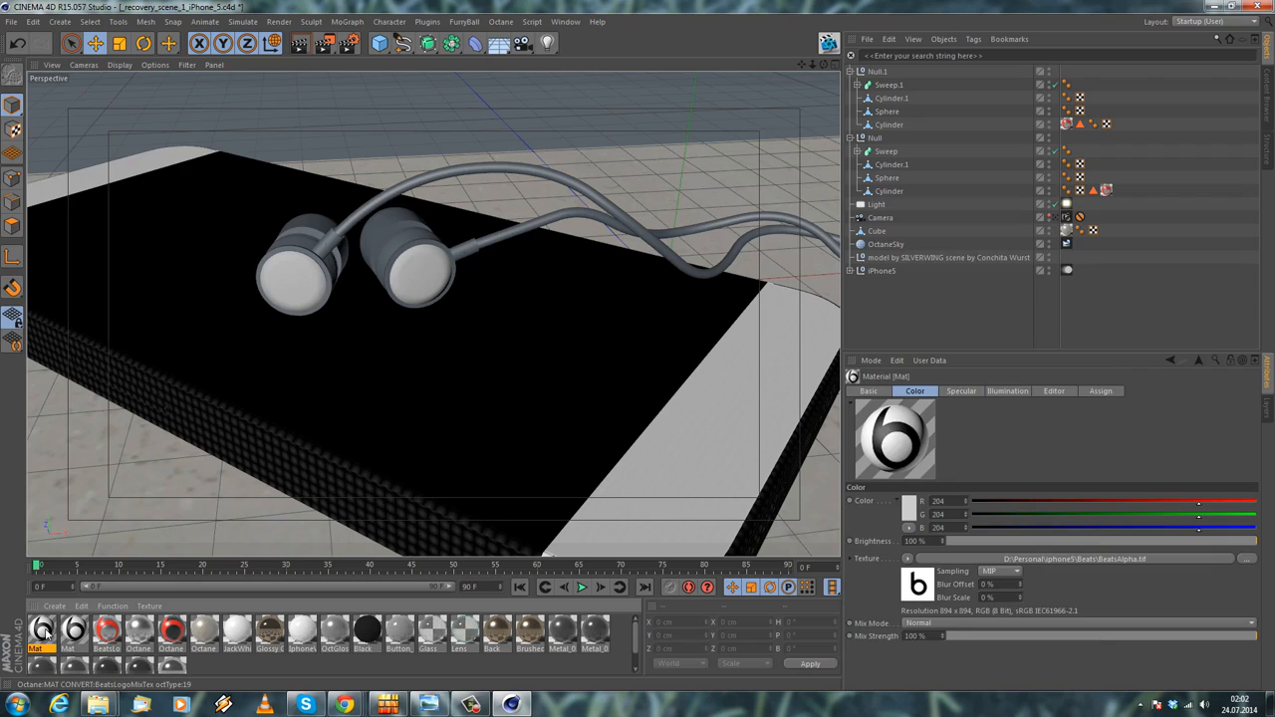
{"action": "key", "text": "Delete"}
{"action": "left_click", "coordinate": [43, 632]}
{"action": "key", "text": "Delete"}
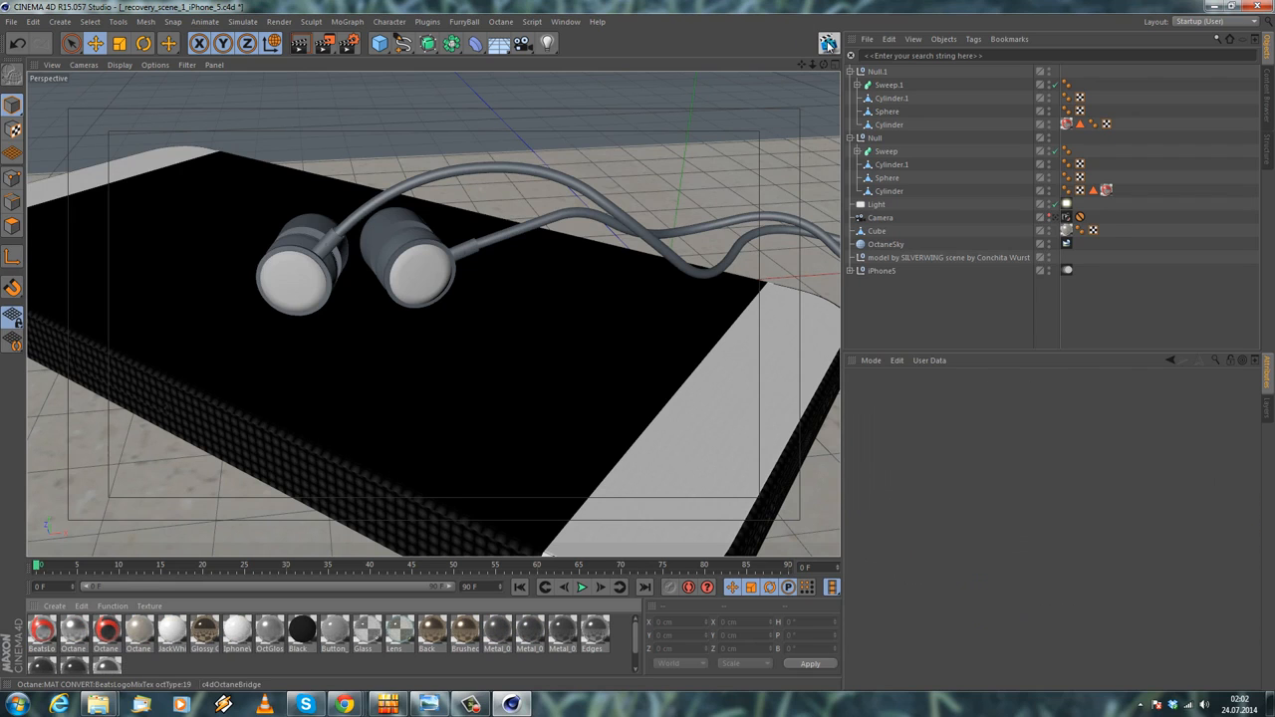
Preview the scene through the Camera in the Octane Live Viewer, close it and leave the camera view
{"action": "left_click", "coordinate": [1066, 218]}
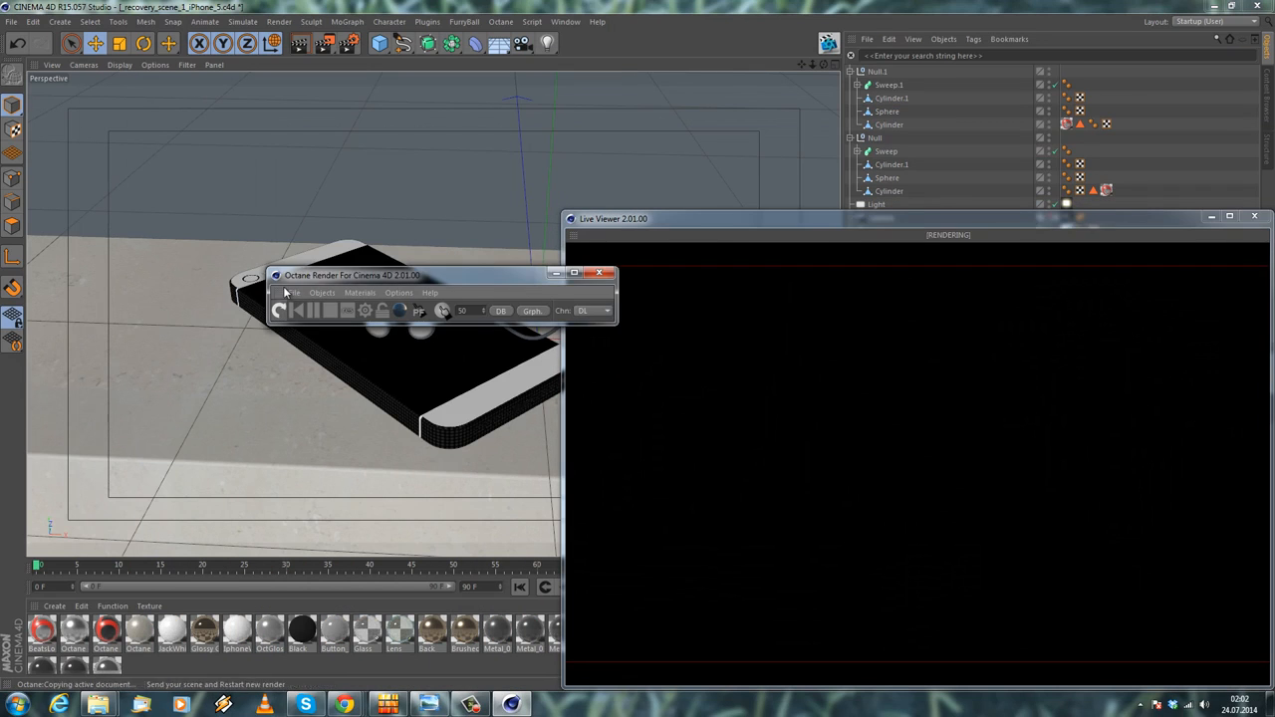
{"action": "left_click_drag", "start_coordinate": [319, 280], "coordinate": [952, 169]}
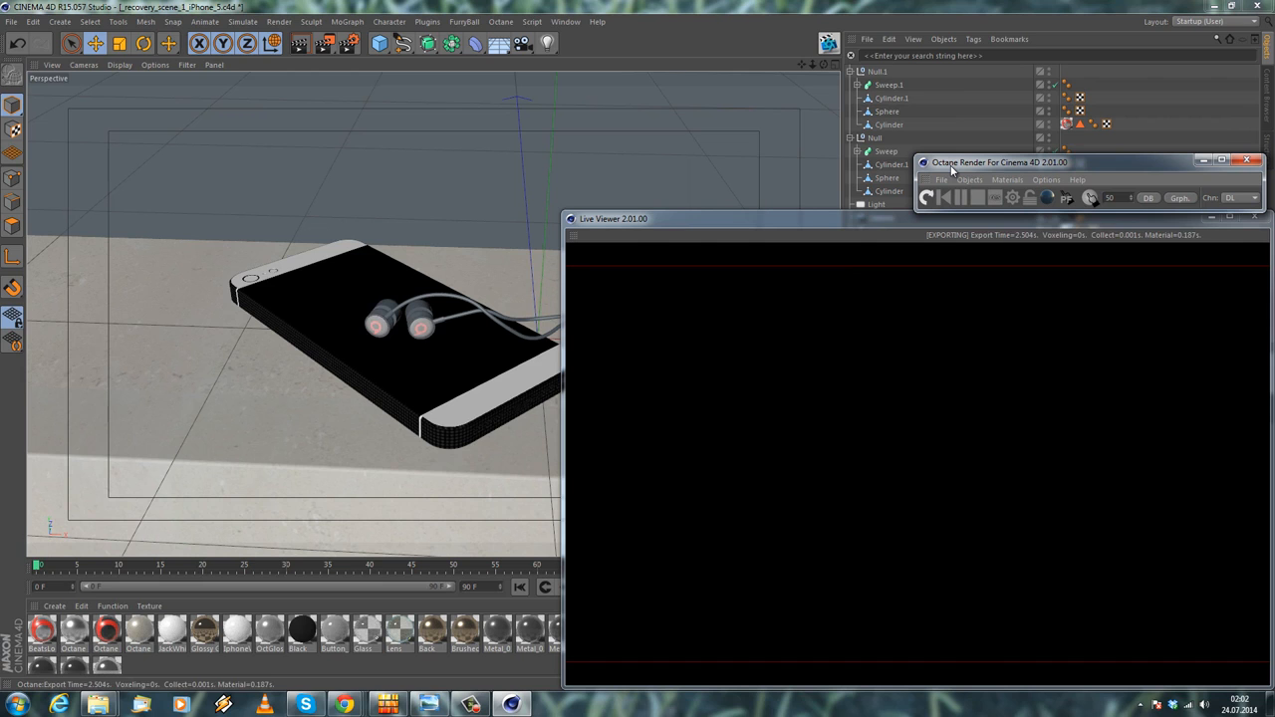
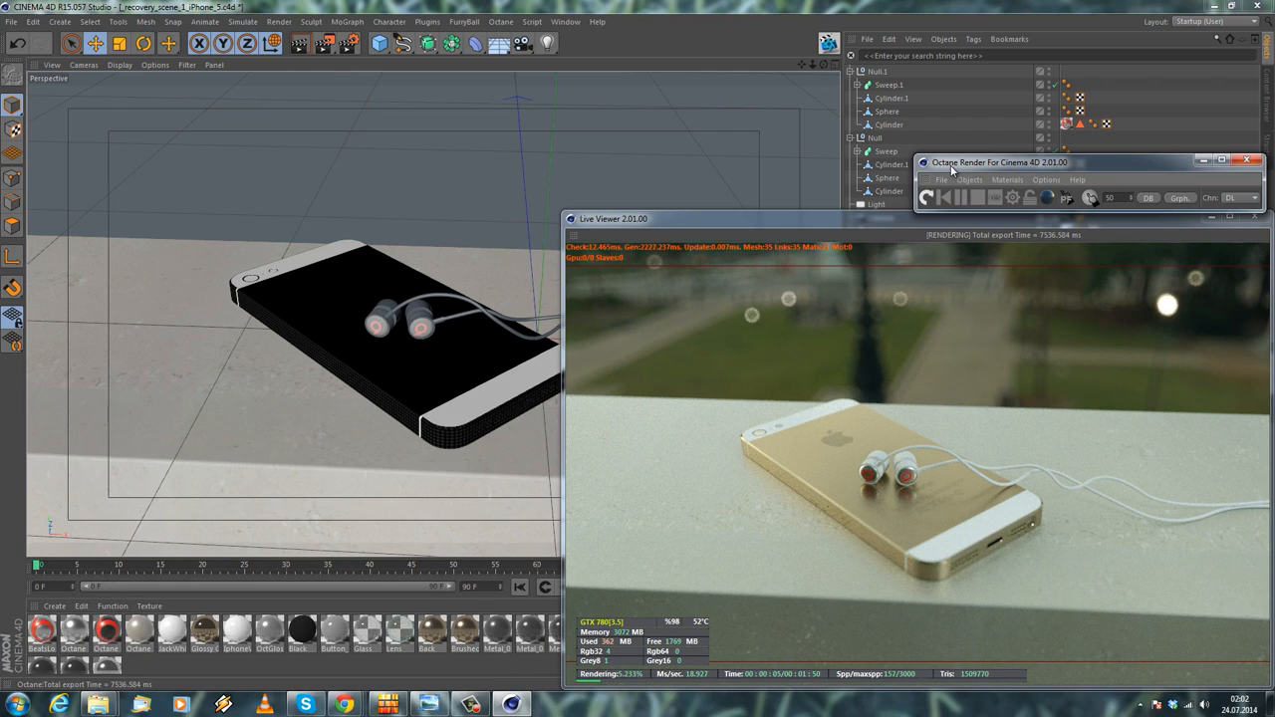
{"action": "left_click", "coordinate": [1253, 160]}
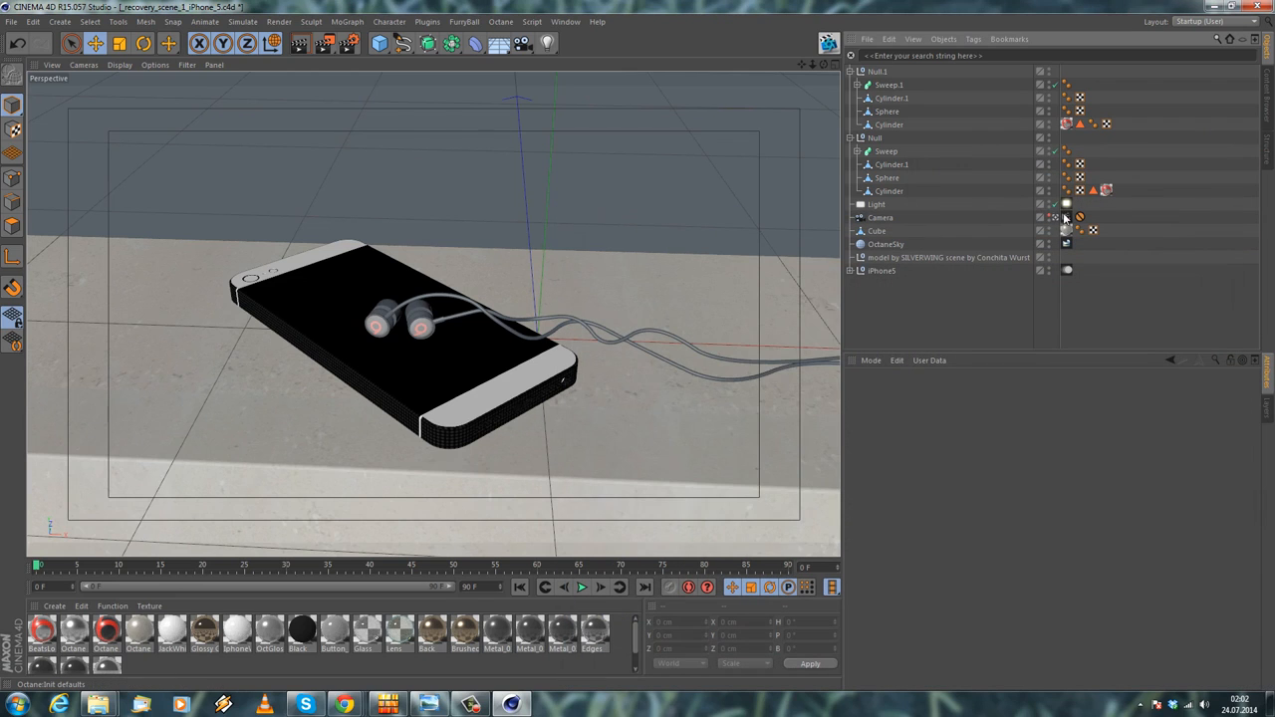
{"action": "left_click", "coordinate": [1056, 218]}
Knife a loop cut around the outer part of the cable sleeve Cylinder.1 in Null at a 60 % offset
{"action": "right_click_drag", "start_coordinate": [371, 239], "coordinate": [425, 216], "text": "alt"}
{"action": "left_click_drag", "start_coordinate": [424, 216], "coordinate": [292, 243], "text": "alt"}
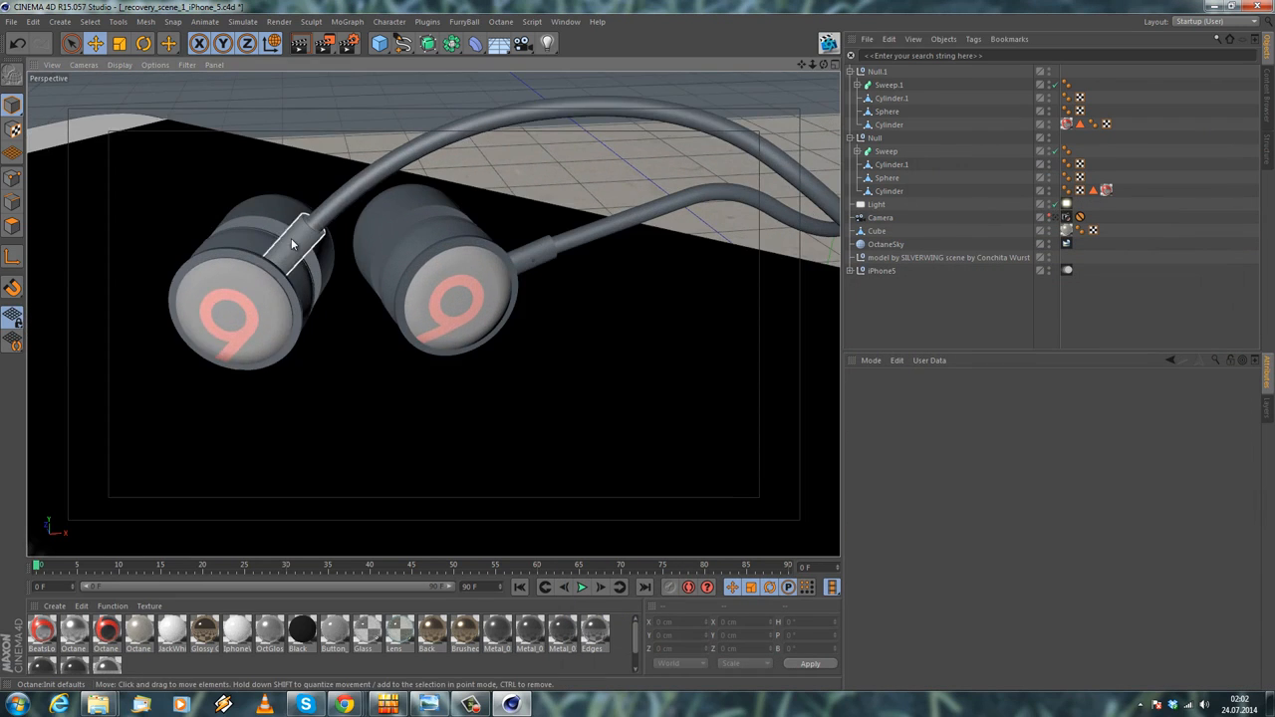
{"action": "left_click", "coordinate": [292, 243]}
{"action": "scroll", "coordinate": [292, 243], "scroll_direction": "up", "scroll_amount": 5}
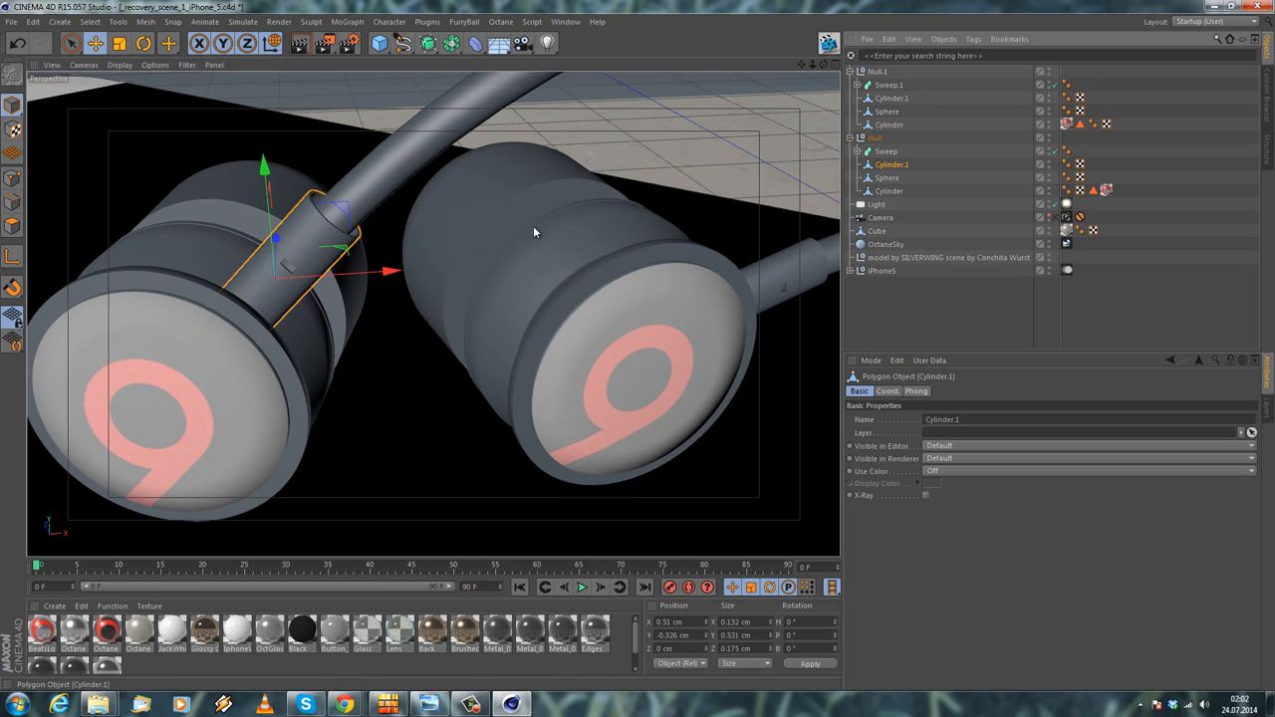
{"action": "right_click_drag", "start_coordinate": [804, 198], "coordinate": [901, 189], "text": "alt"}
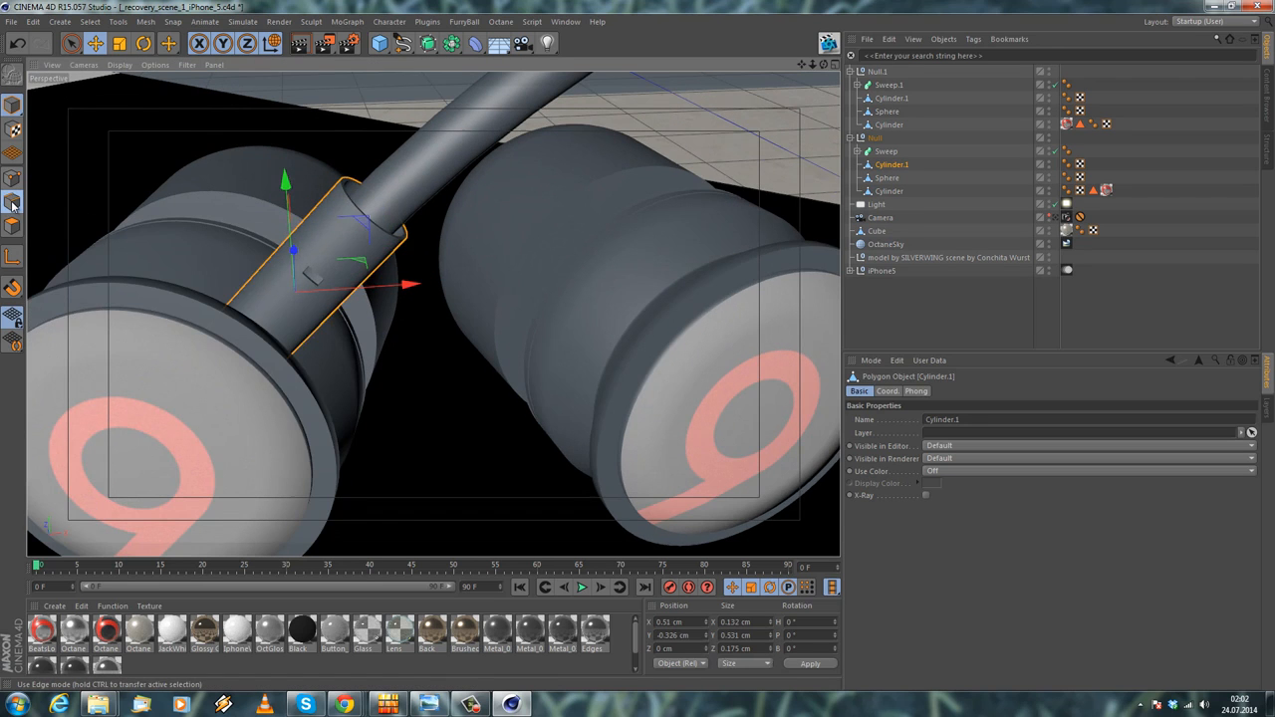
{"action": "left_click", "coordinate": [13, 206]}
{"action": "scroll", "coordinate": [324, 204], "scroll_direction": "up", "scroll_amount": 8}
{"action": "left_click_drag", "start_coordinate": [276, 212], "coordinate": [195, 153], "text": "alt"}
{"action": "right_click", "coordinate": [193, 154]}
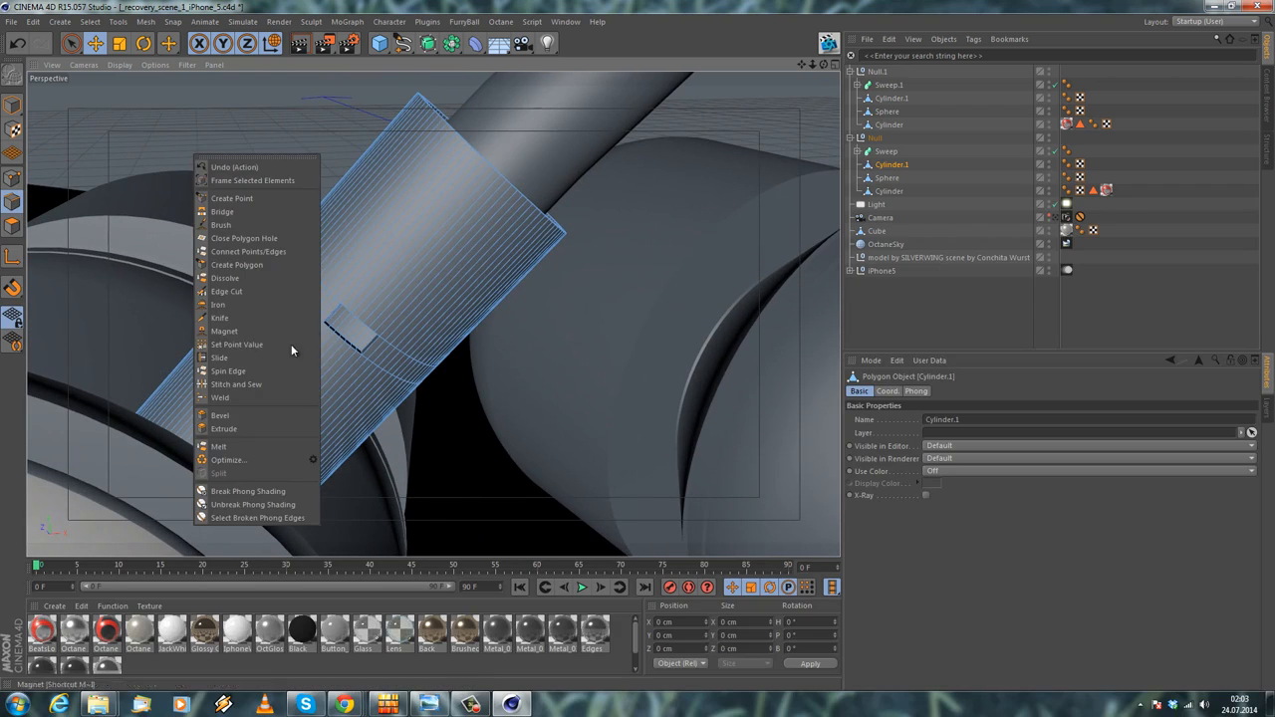
{"action": "left_click", "coordinate": [308, 318]}
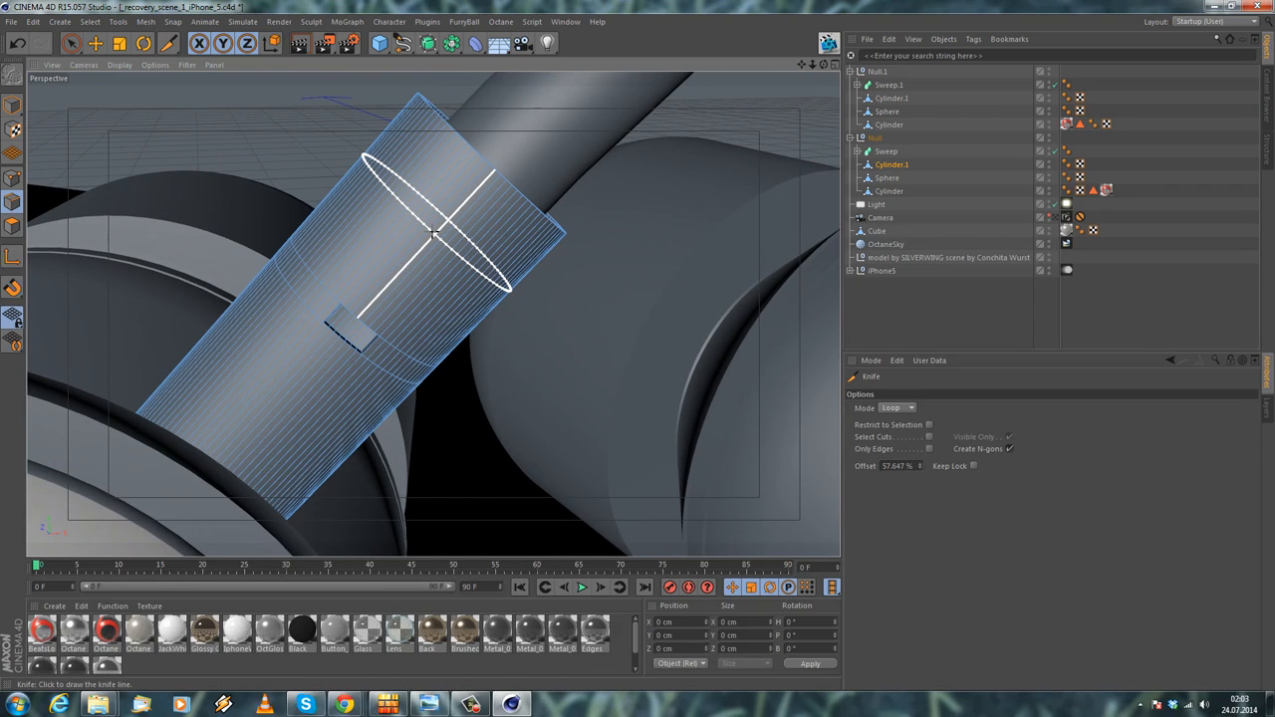
{"action": "left_click", "coordinate": [432, 233]}
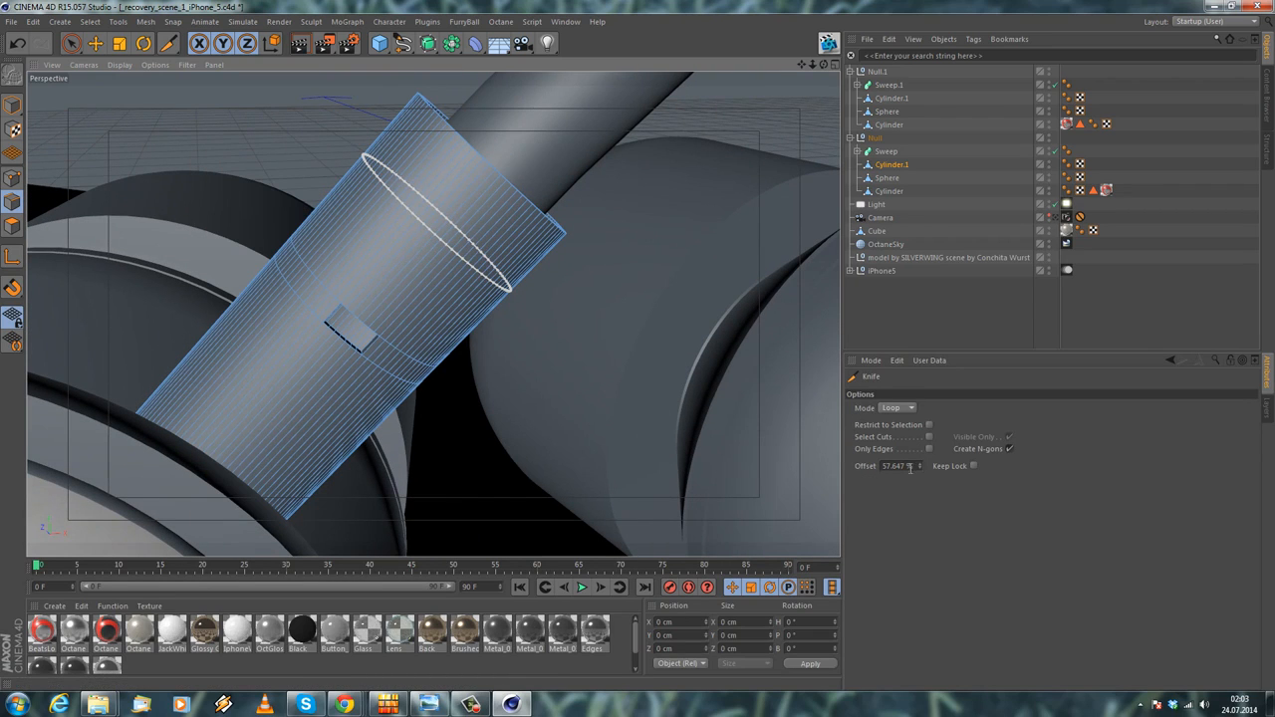
{"action": "left_click", "coordinate": [908, 466]}
{"action": "key", "text": "Return"}
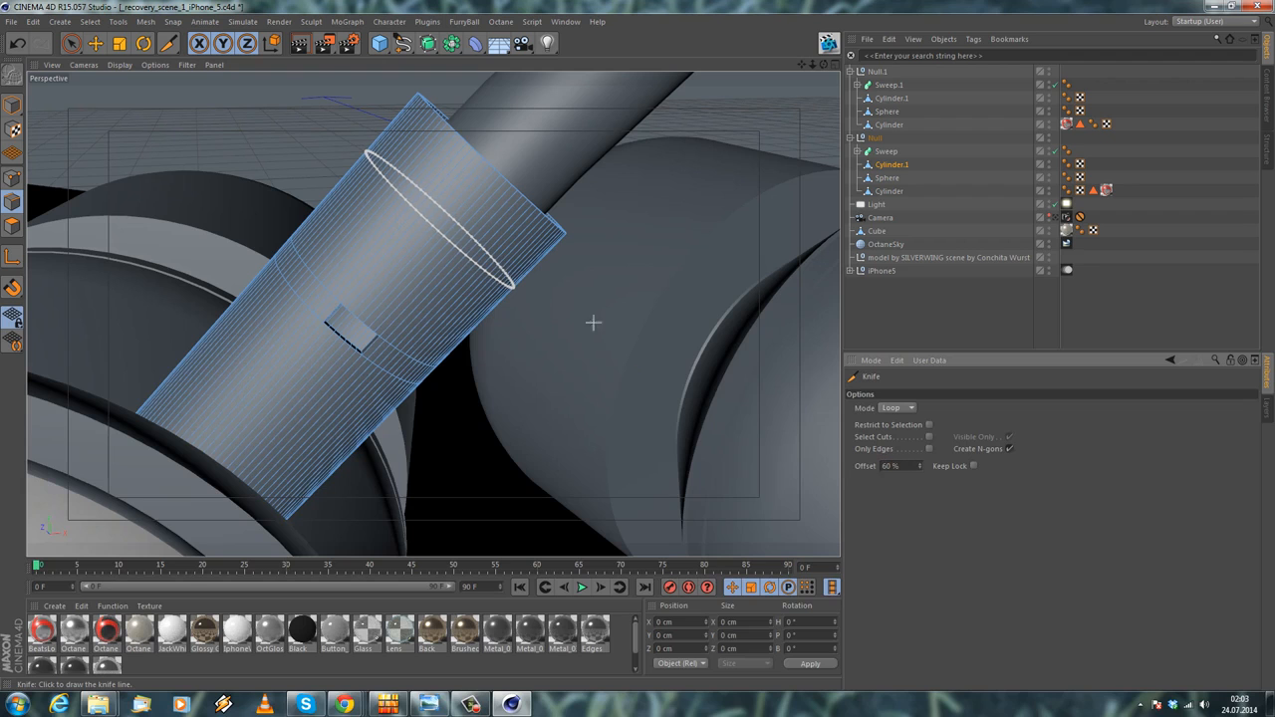
{"action": "left_click", "coordinate": [308, 141]}
Knife a matching loop cut around the cable sleeve Cylinder.1 in Null.1 at a 60 % offset
{"action": "scroll", "coordinate": [307, 141], "scroll_direction": "down", "scroll_amount": 3}
{"action": "left_click_drag", "start_coordinate": [452, 182], "coordinate": [433, 313], "text": "alt"}
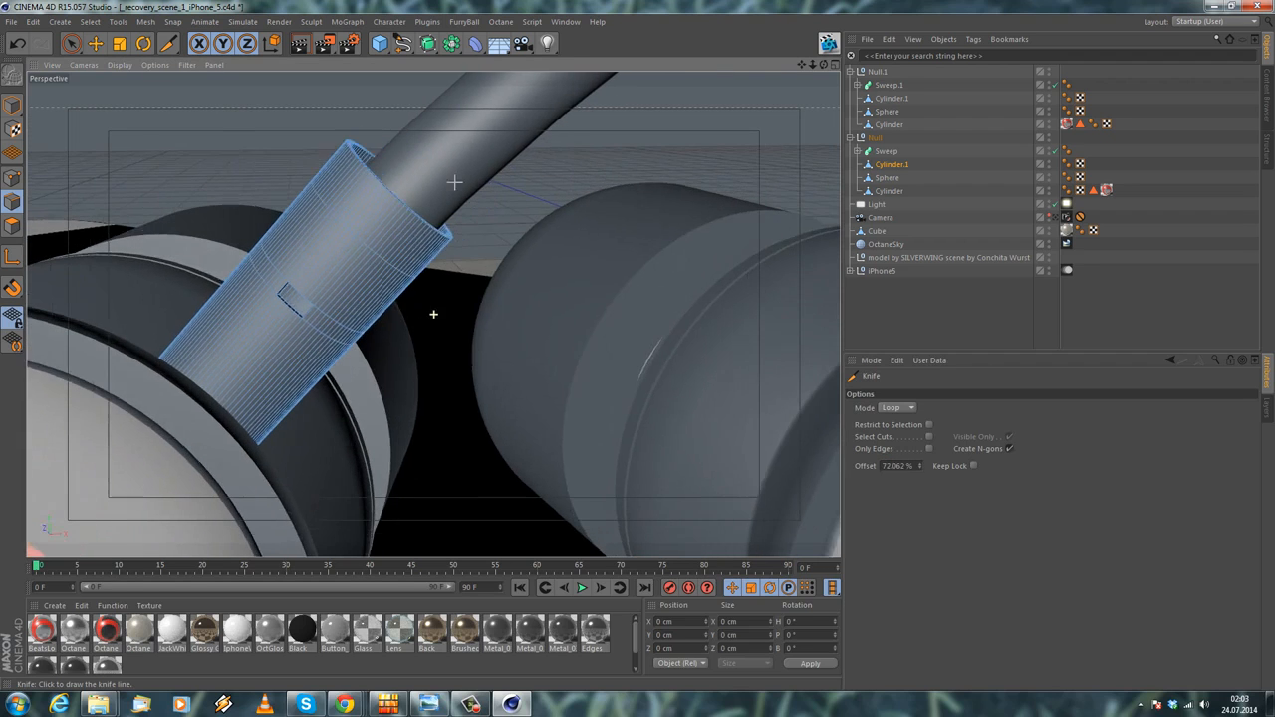
{"action": "left_click", "coordinate": [902, 101]}
{"action": "right_click_drag", "start_coordinate": [694, 190], "coordinate": [627, 201], "text": "alt"}
{"action": "middle_click_drag", "start_coordinate": [694, 191], "coordinate": [387, 246], "text": "alt"}
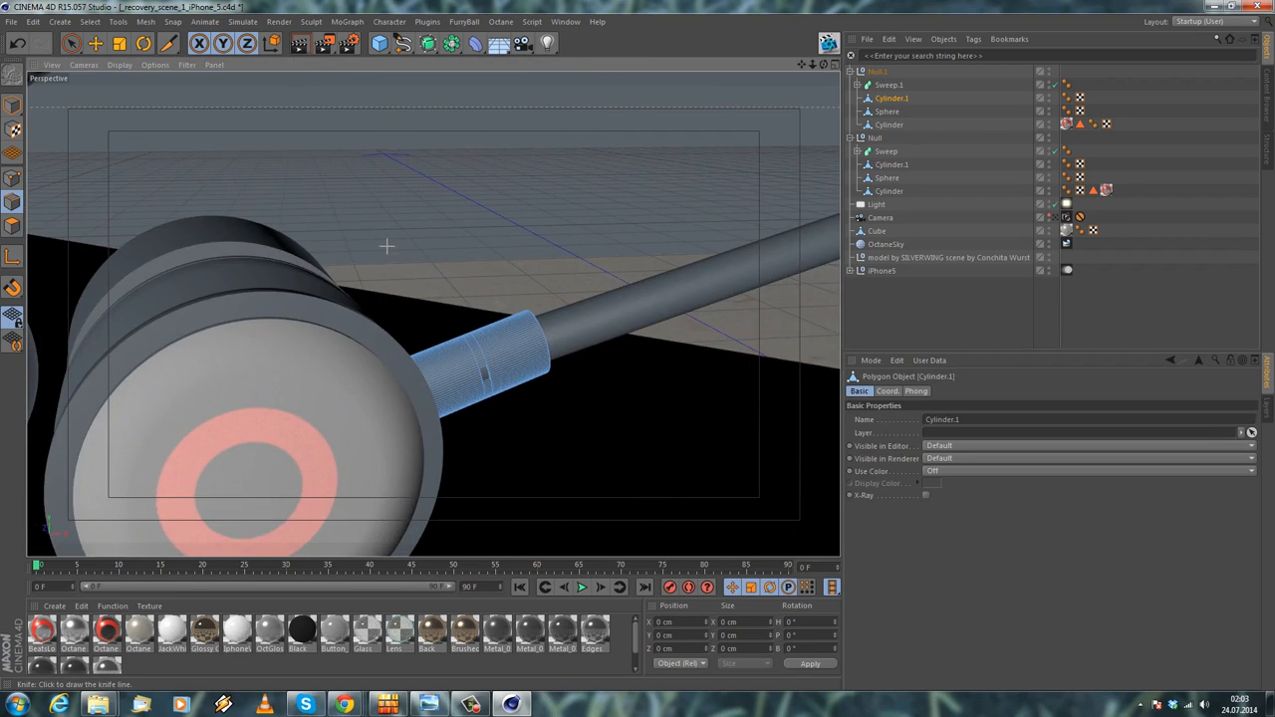
{"action": "right_click_drag", "start_coordinate": [471, 321], "coordinate": [544, 347], "text": "alt"}
{"action": "right_click", "coordinate": [594, 358]}
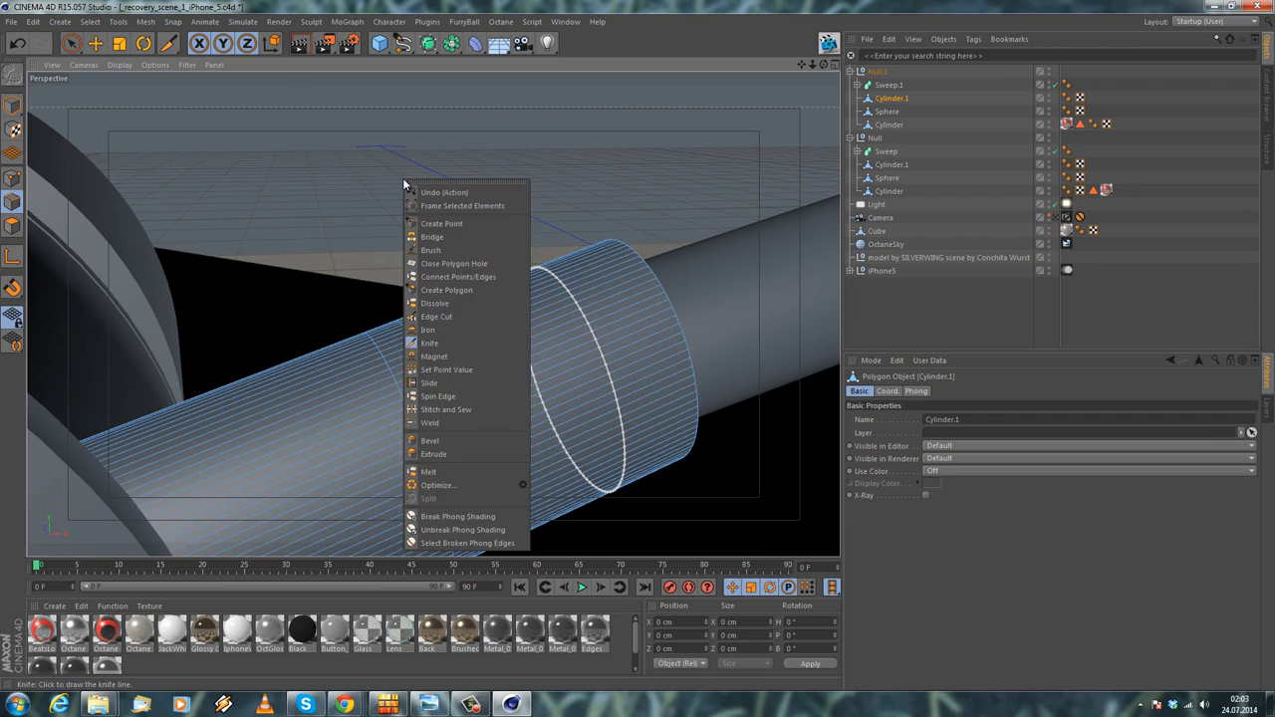
{"action": "left_click", "coordinate": [449, 344]}
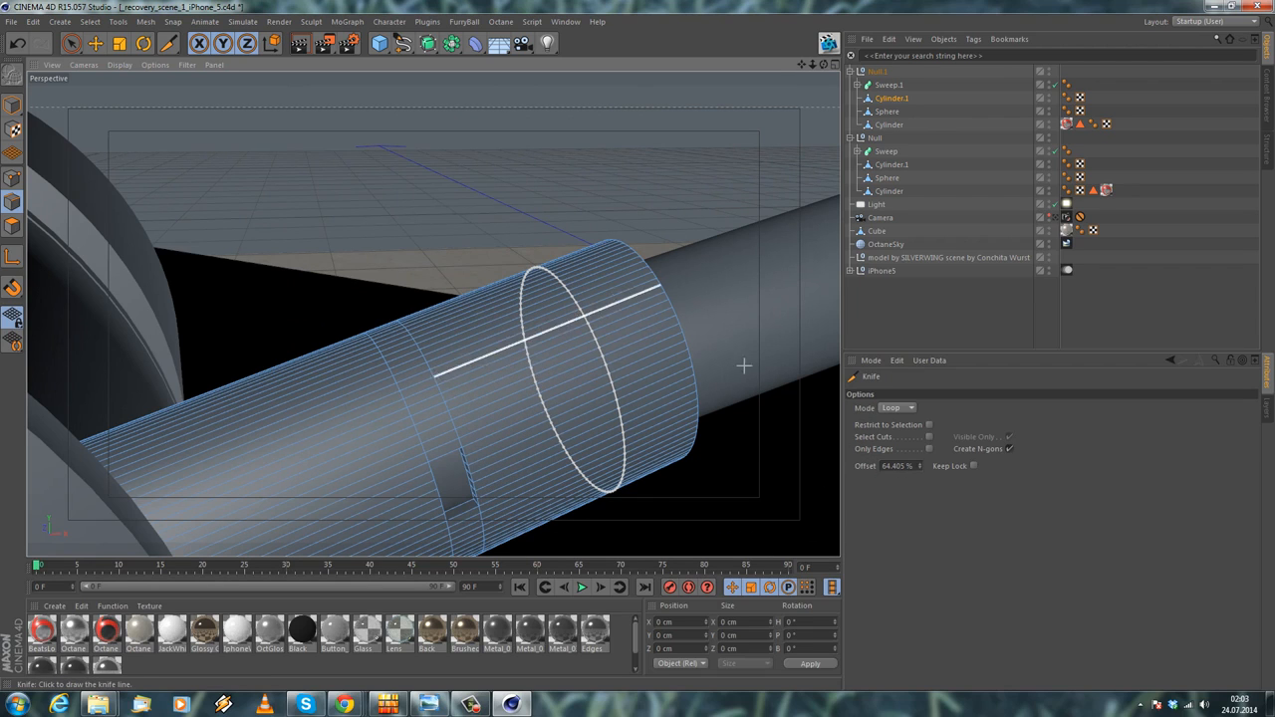
{"action": "left_click_drag", "start_coordinate": [913, 466], "coordinate": [874, 466]}
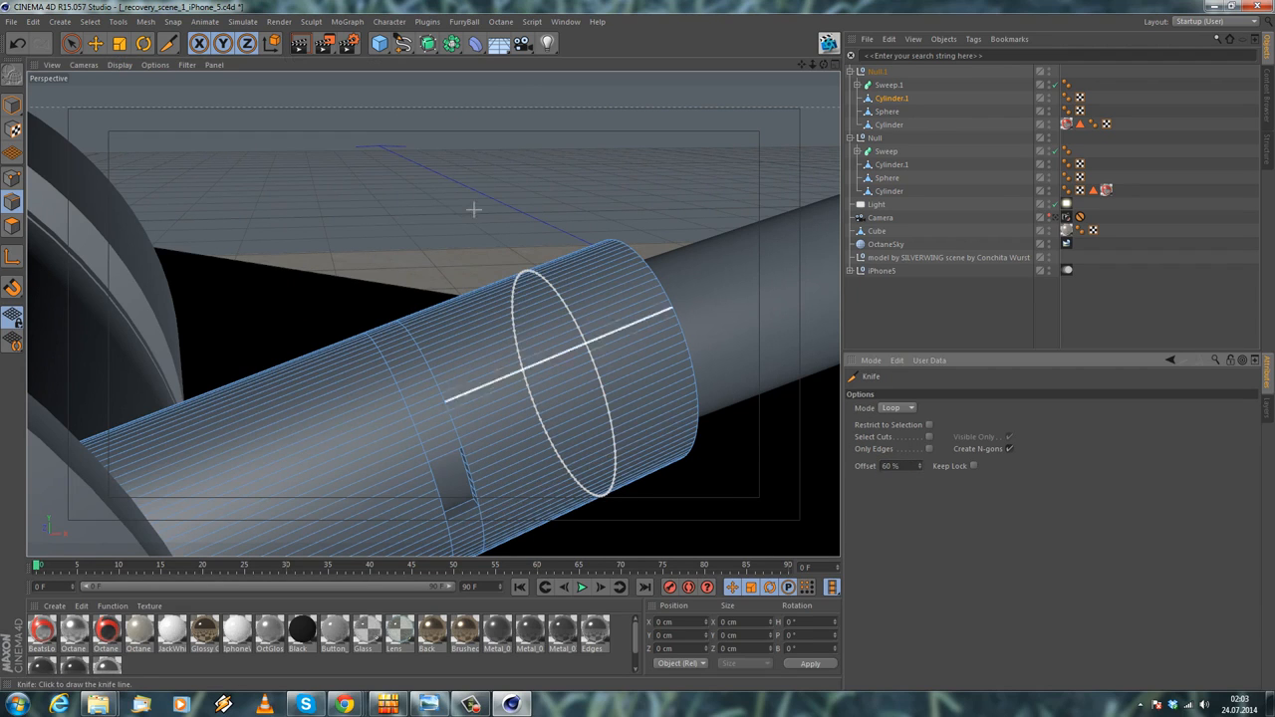
Loop-select the polygons of the outer band, end rim and inner face at the cable end of Null.1's sleeve
{"action": "scroll", "coordinate": [453, 199], "scroll_direction": "down", "scroll_amount": 5}
{"action": "left_click", "coordinate": [82, 22]}
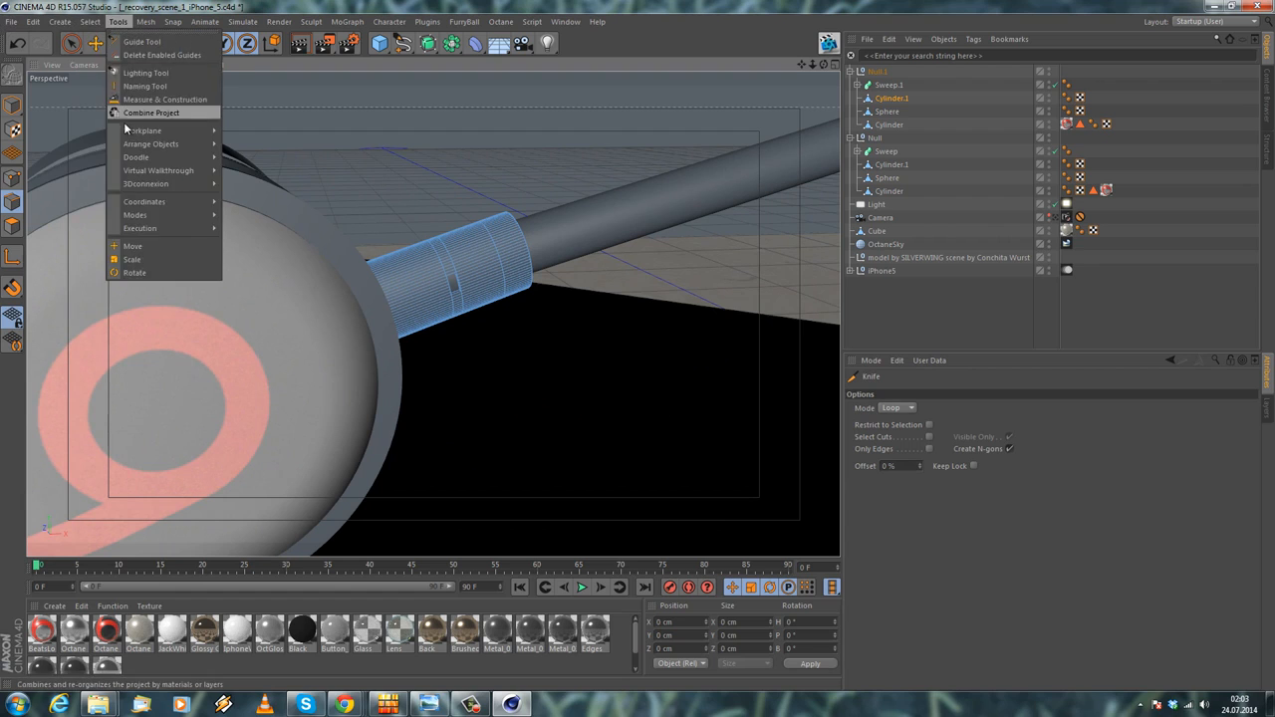
{"action": "left_click", "coordinate": [117, 112]}
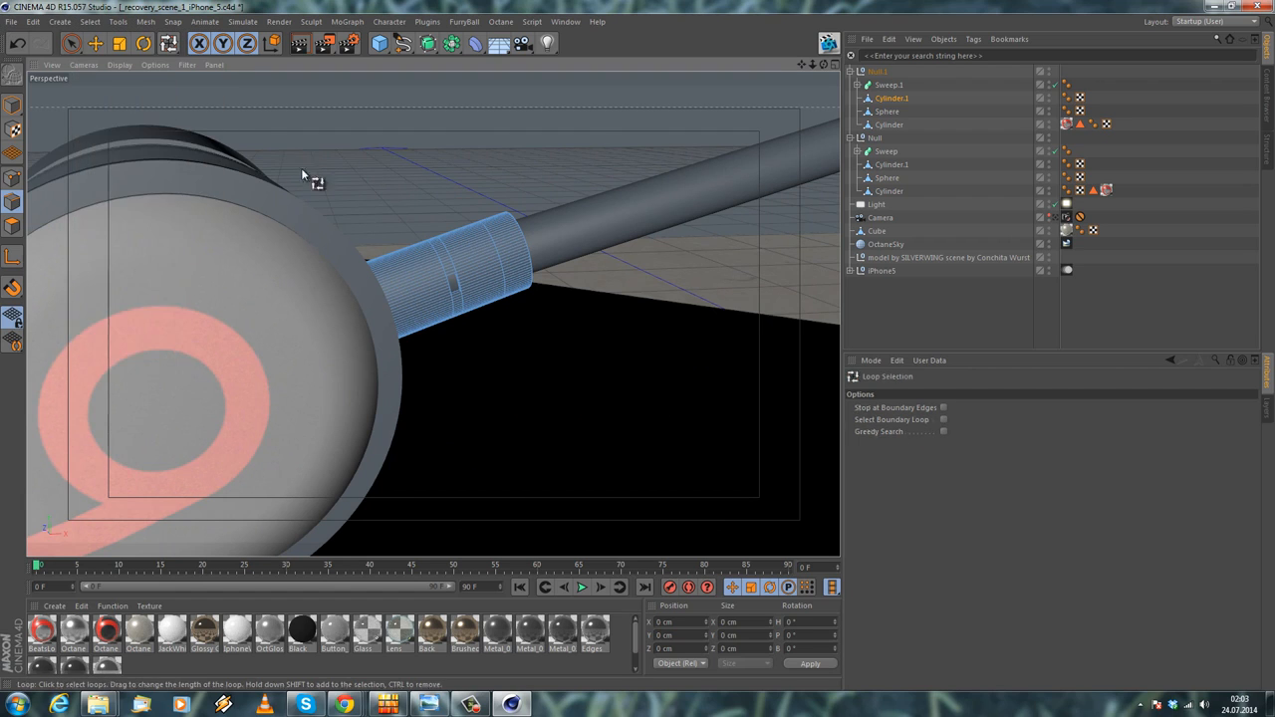
{"action": "scroll", "coordinate": [518, 254], "scroll_direction": "up", "scroll_amount": 2}
{"action": "left_click", "coordinate": [12, 219]}
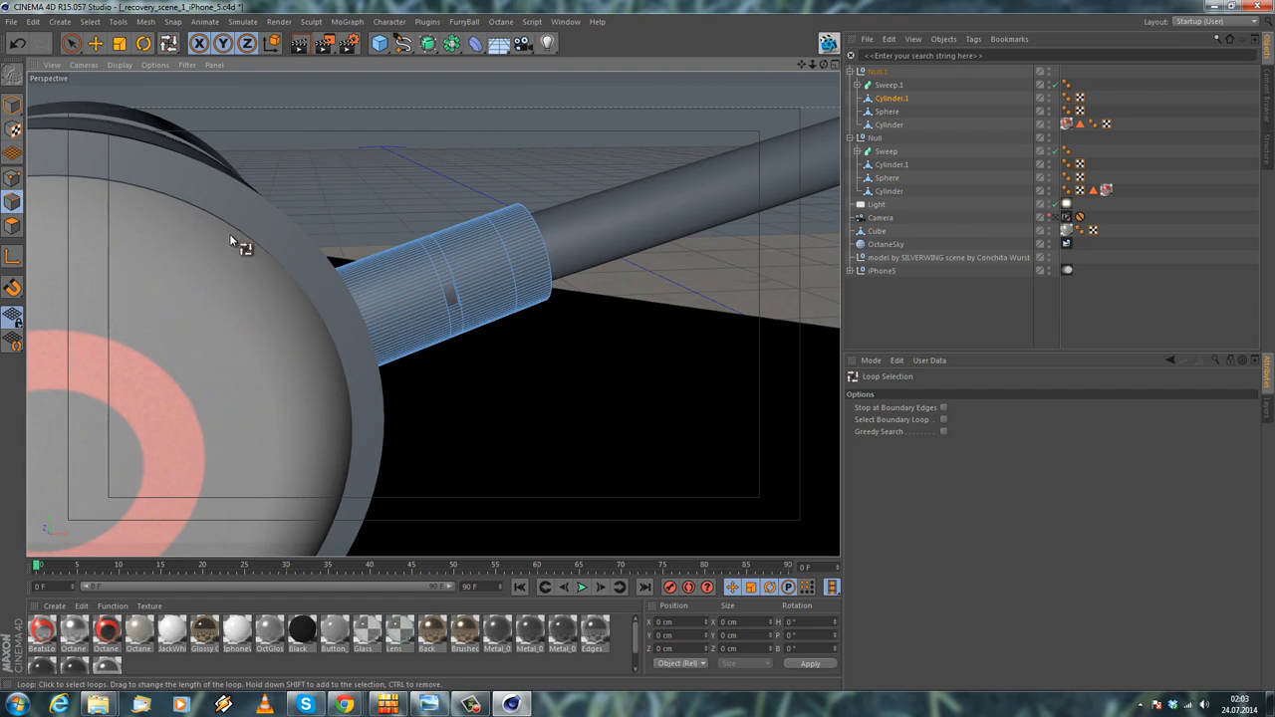
{"action": "left_click", "coordinate": [530, 261]}
{"action": "left_click_drag", "start_coordinate": [530, 261], "coordinate": [518, 209], "text": "alt"}
{"action": "scroll", "coordinate": [520, 208], "scroll_direction": "up", "scroll_amount": 2}
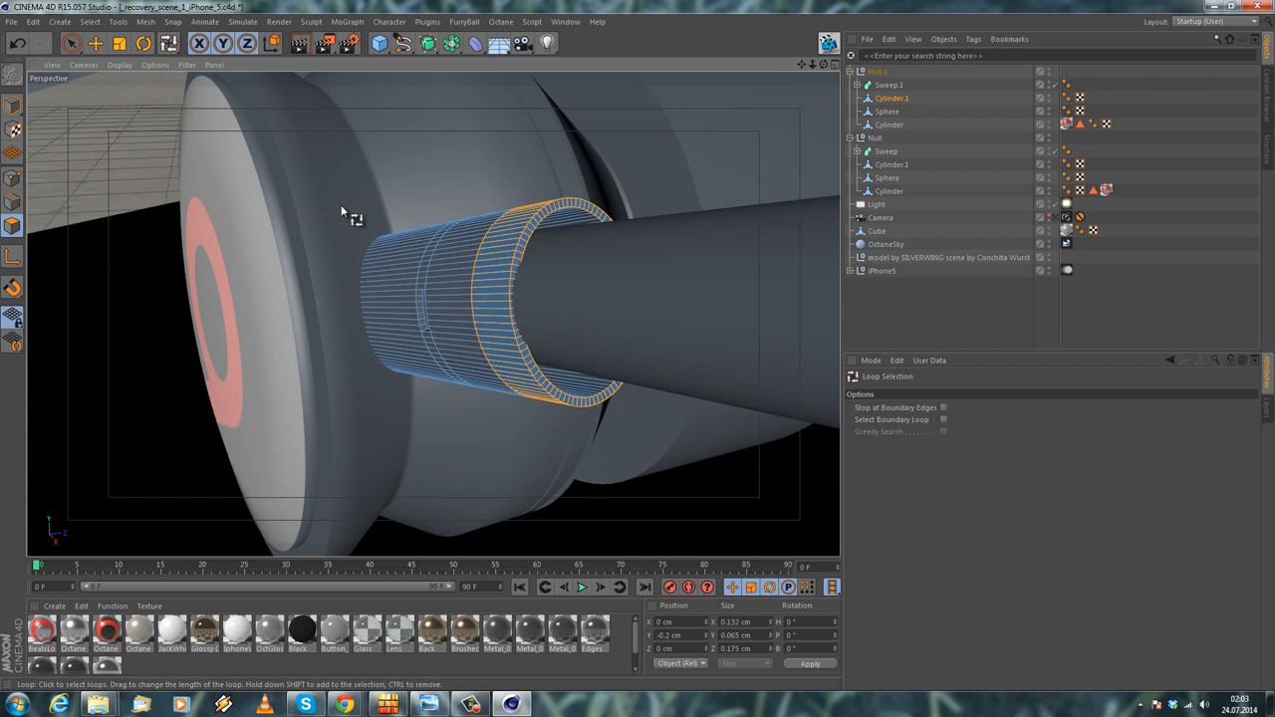
{"action": "left_click_drag", "start_coordinate": [337, 207], "coordinate": [360, 227], "text": "alt"}
{"action": "left_click", "coordinate": [624, 250], "text": "shift"}
Store the selected sleeve-end polygons as a polygon selection tag on Null.1's Cylinder.1
{"action": "right_click_drag", "start_coordinate": [531, 258], "coordinate": [393, 234], "text": "alt"}
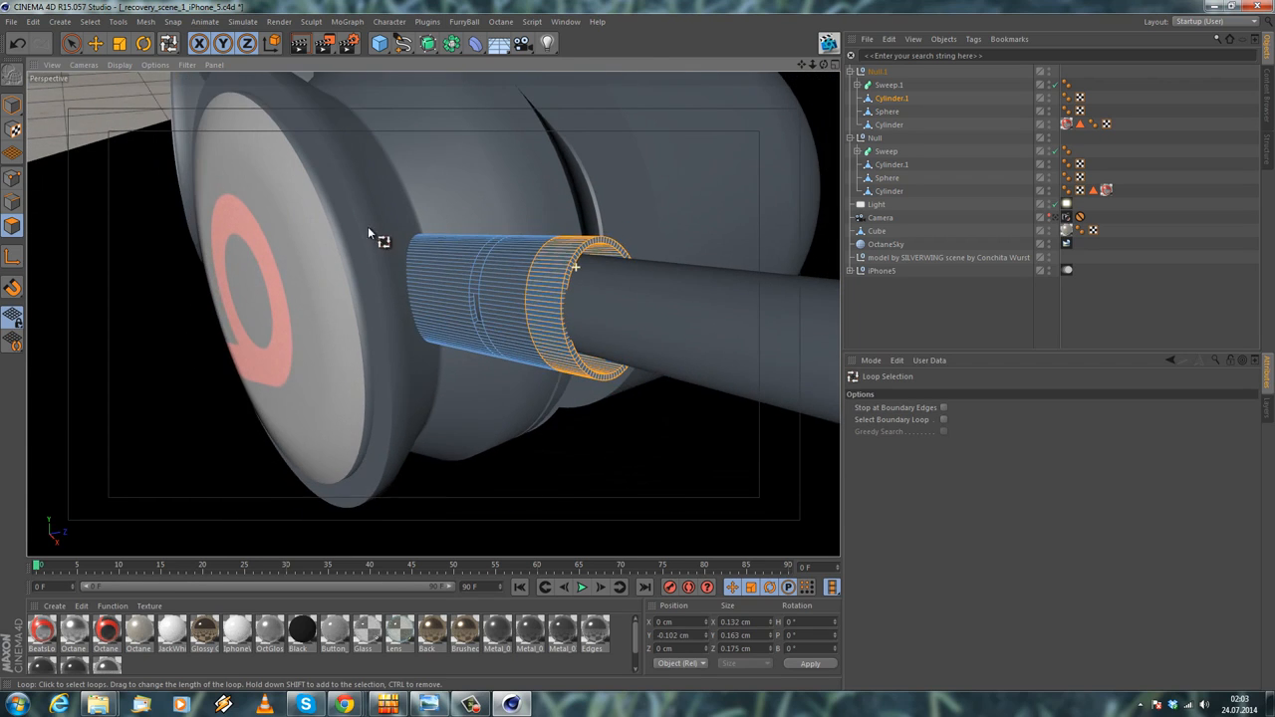
{"action": "left_click_drag", "start_coordinate": [392, 234], "coordinate": [542, 257], "text": "alt"}
{"action": "right_click_drag", "start_coordinate": [538, 258], "coordinate": [443, 248], "text": "alt"}
{"action": "left_click_drag", "start_coordinate": [443, 248], "coordinate": [520, 209], "text": "alt"}
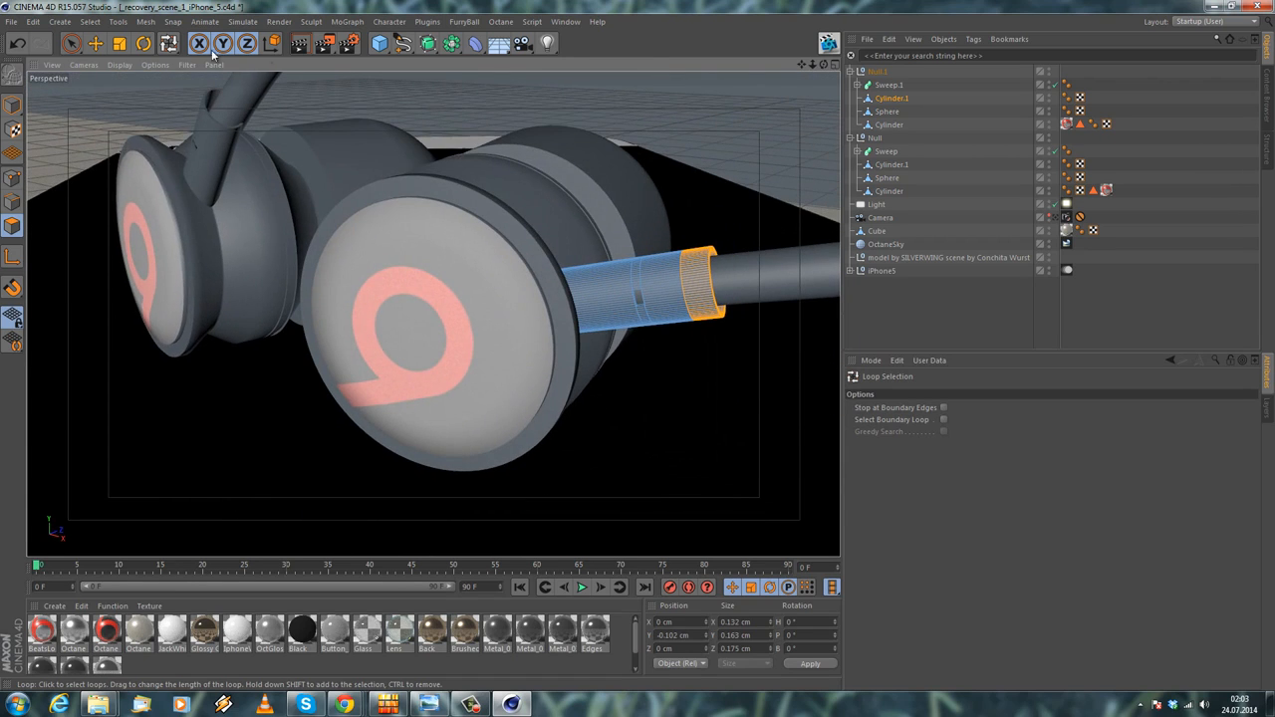
{"action": "left_click", "coordinate": [89, 23]}
{"action": "left_click", "coordinate": [114, 356]}
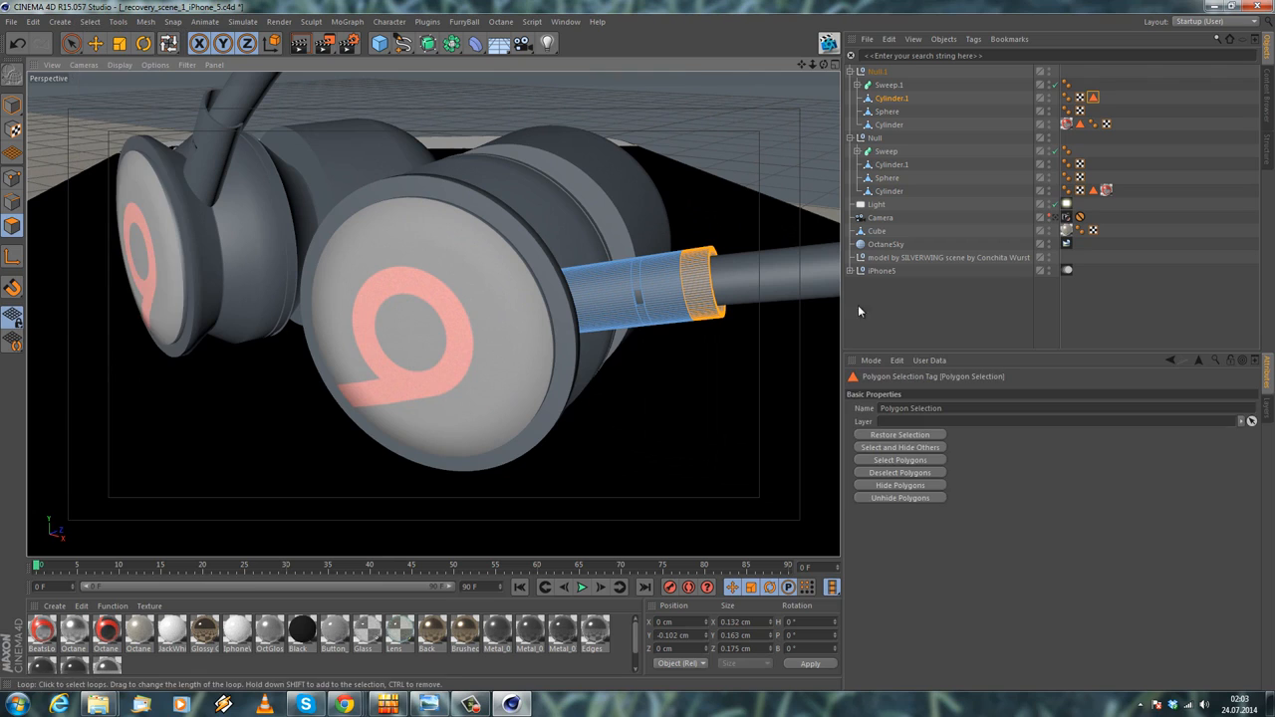
Copy the polygon selection tag from Null.1's Cylinder.1 to Null's Cylinder.1 and place it after the other tags
{"action": "left_click", "coordinate": [1091, 107]}
{"action": "left_click", "coordinate": [1093, 98]}
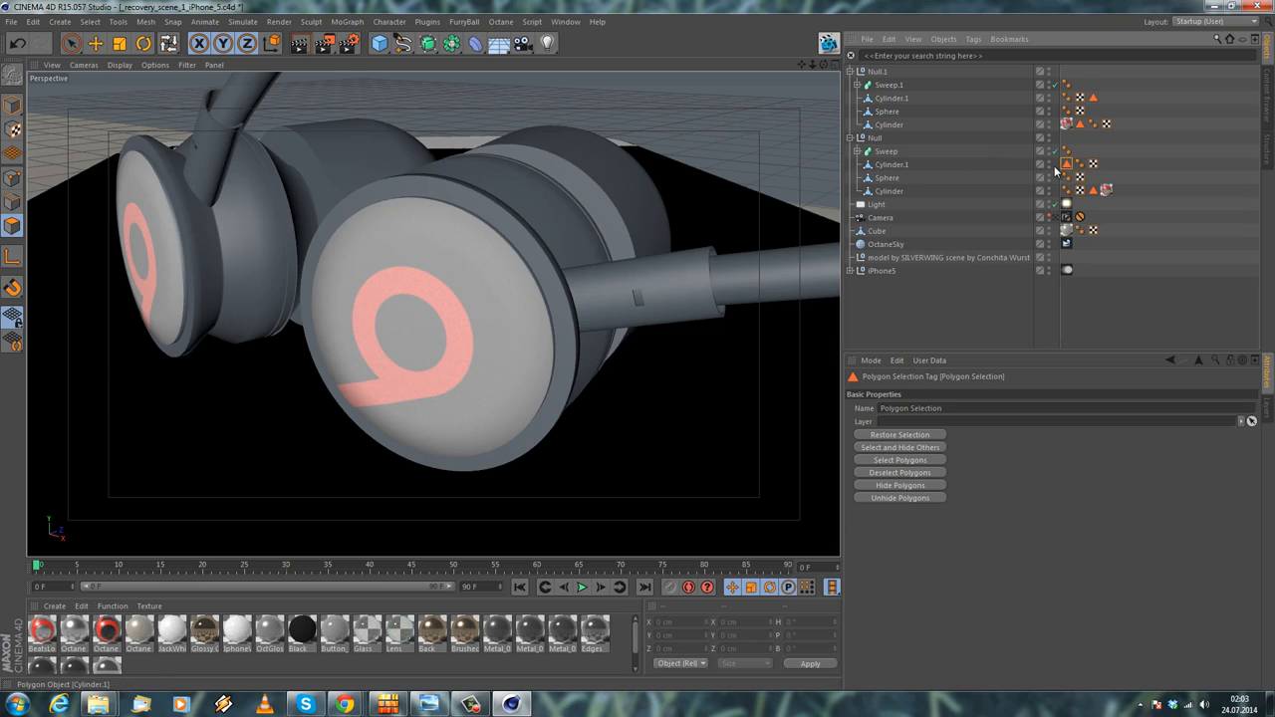
{"action": "left_click_drag", "start_coordinate": [1109, 169], "coordinate": [1103, 165]}
Create a new Octane material for the sleeve ends and change its material type to Glossy
{"action": "left_click_drag", "start_coordinate": [244, 386], "coordinate": [426, 387], "text": "alt"}
{"action": "left_click", "coordinate": [96, 44]}
{"action": "middle_click_drag", "start_coordinate": [195, 170], "coordinate": [214, 239], "text": "alt"}
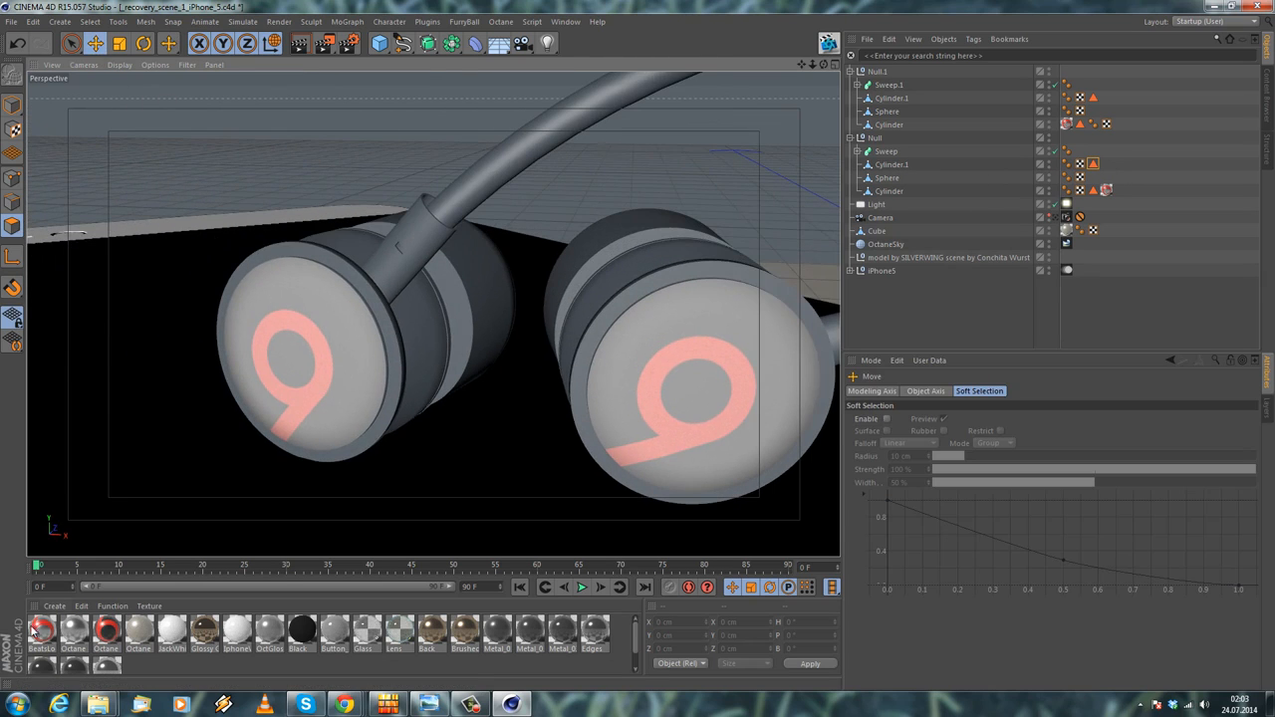
{"action": "left_click", "coordinate": [55, 605]}
{"action": "mouse_move", "coordinate": [110, 510]}
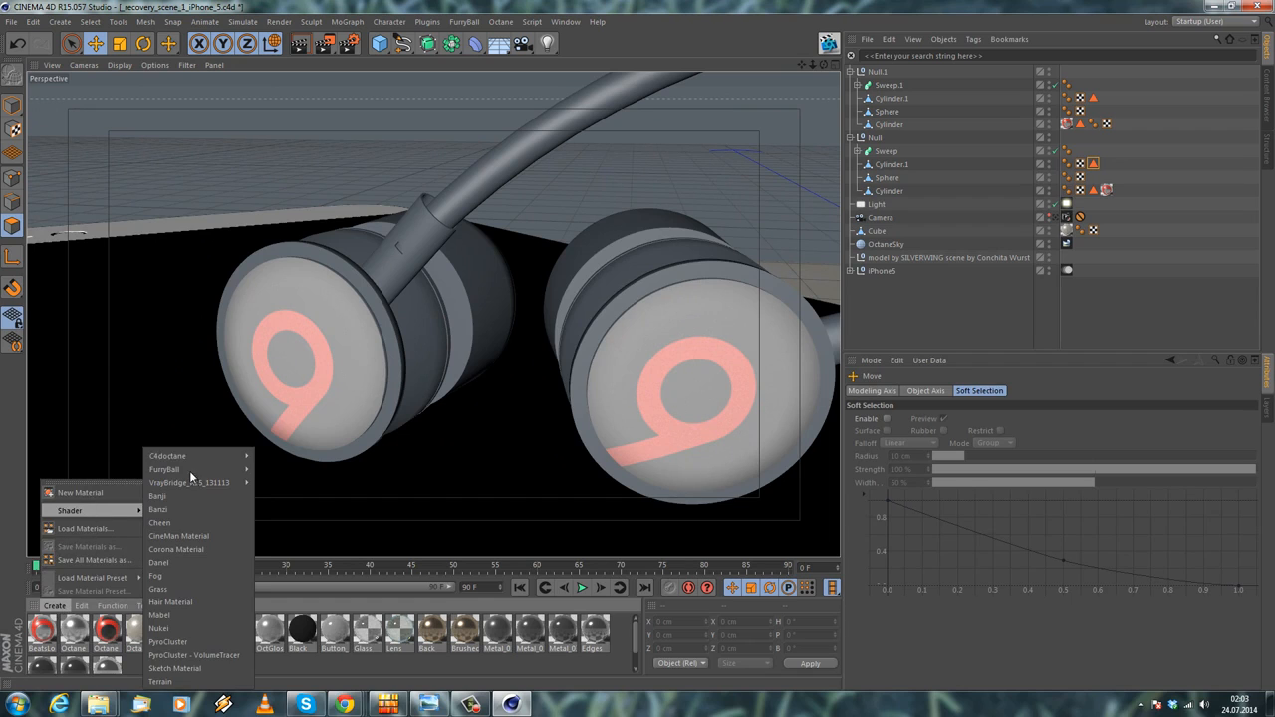
{"action": "mouse_move", "coordinate": [189, 460]}
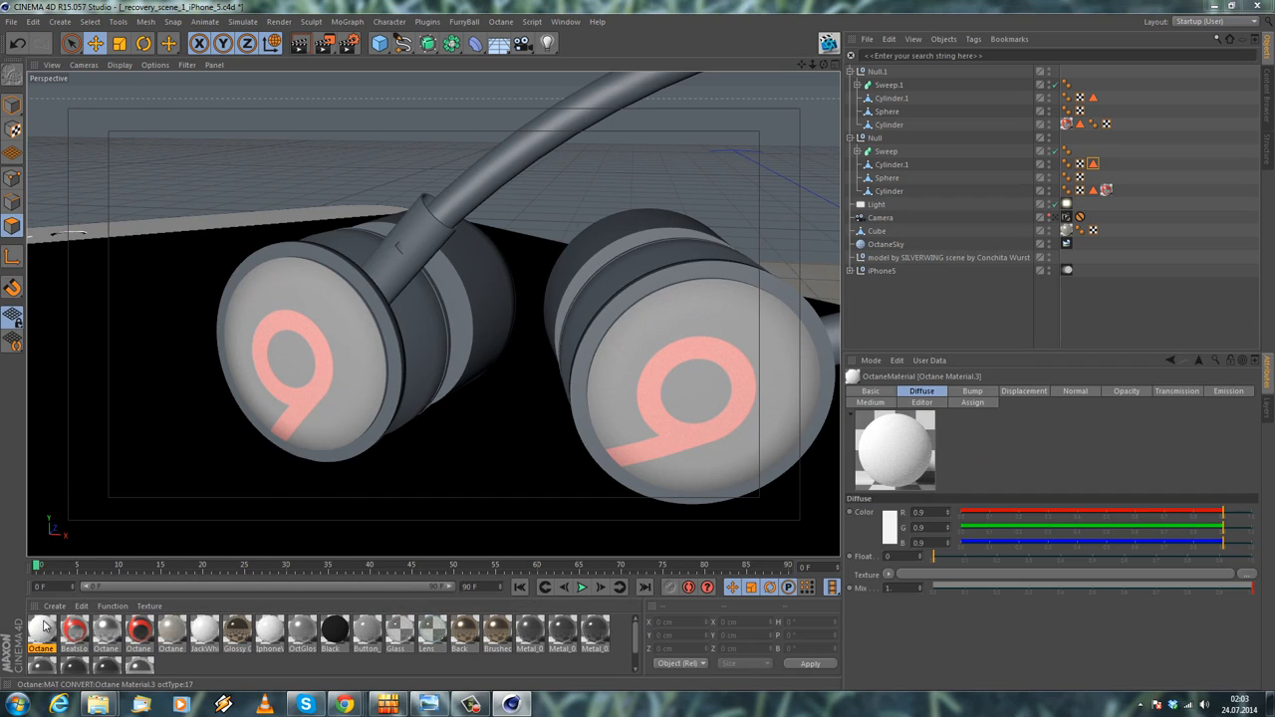
{"action": "double_click", "coordinate": [43, 625]}
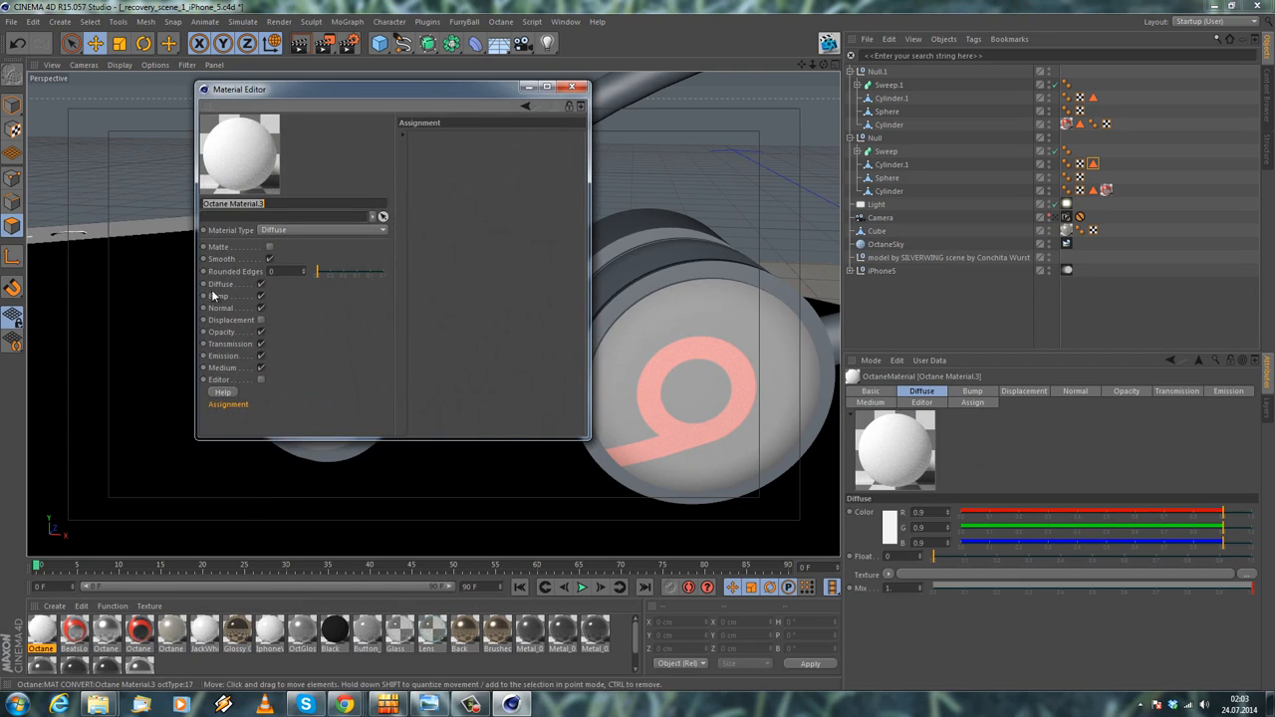
{"action": "left_click", "coordinate": [289, 230]}
{"action": "left_click", "coordinate": [285, 263]}
Set the new glossy material's index to 8 and its roughness to 0.02
{"action": "left_click", "coordinate": [217, 382]}
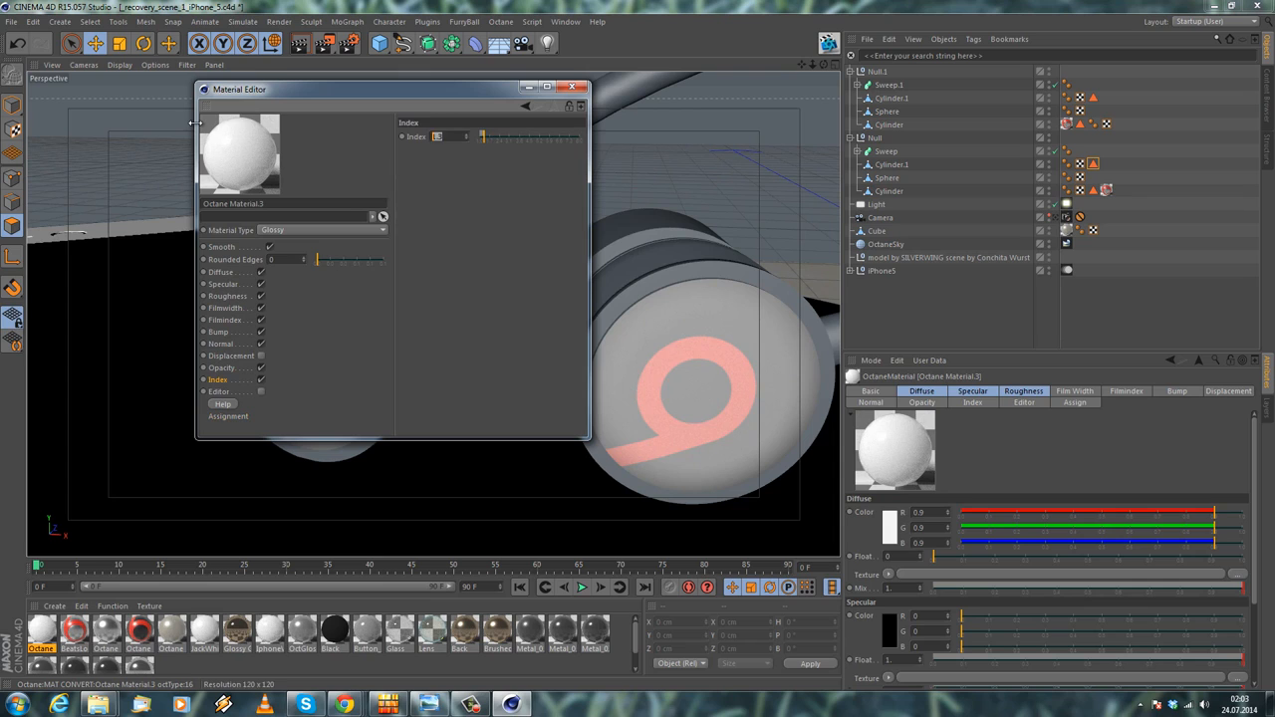
{"action": "type", "text": "8"}
{"action": "key", "text": "Return"}
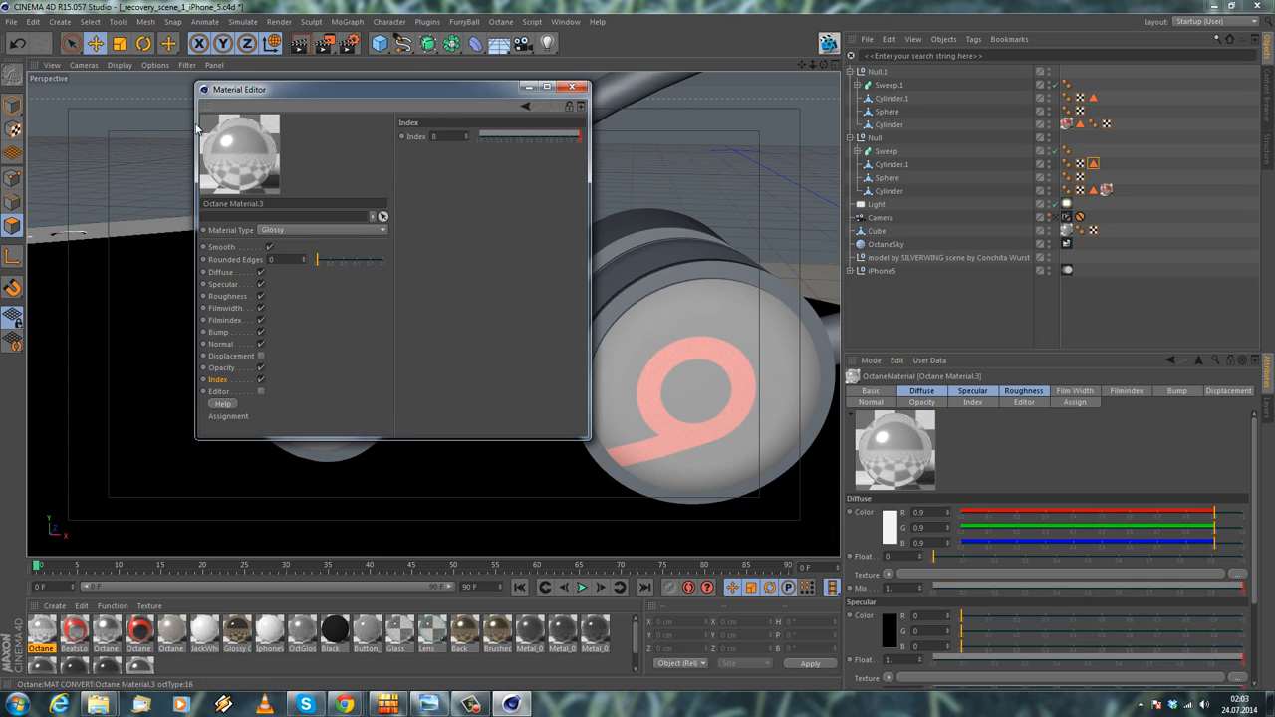
{"action": "left_click", "coordinate": [229, 296]}
{"action": "left_click", "coordinate": [463, 180]}
{"action": "type", "text": "0.02"}
{"action": "key", "text": "Return"}
Darken the material's diffuse colour to near-black, with R, G and B at 0.01, and close its editor
{"action": "left_click", "coordinate": [221, 272]}
{"action": "left_click", "coordinate": [444, 165]}
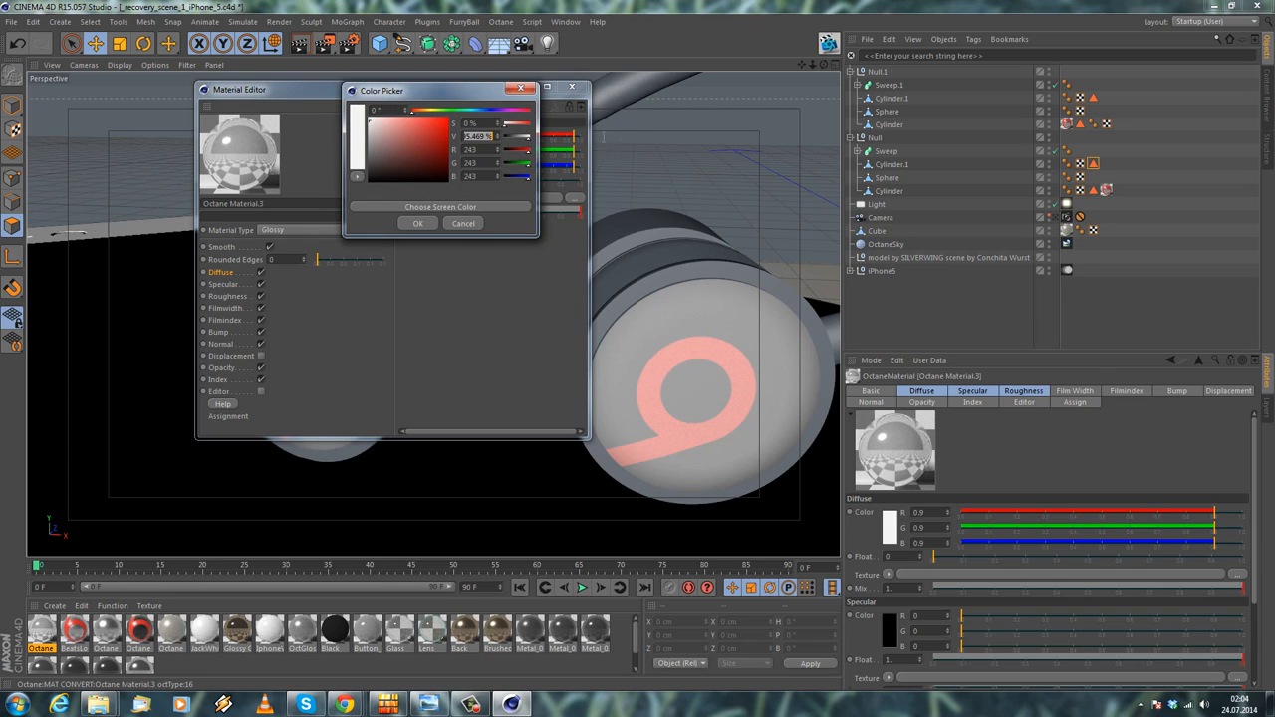
{"action": "type", "text": "1"}
{"action": "key", "text": "Return"}
{"action": "left_click", "coordinate": [417, 223]}
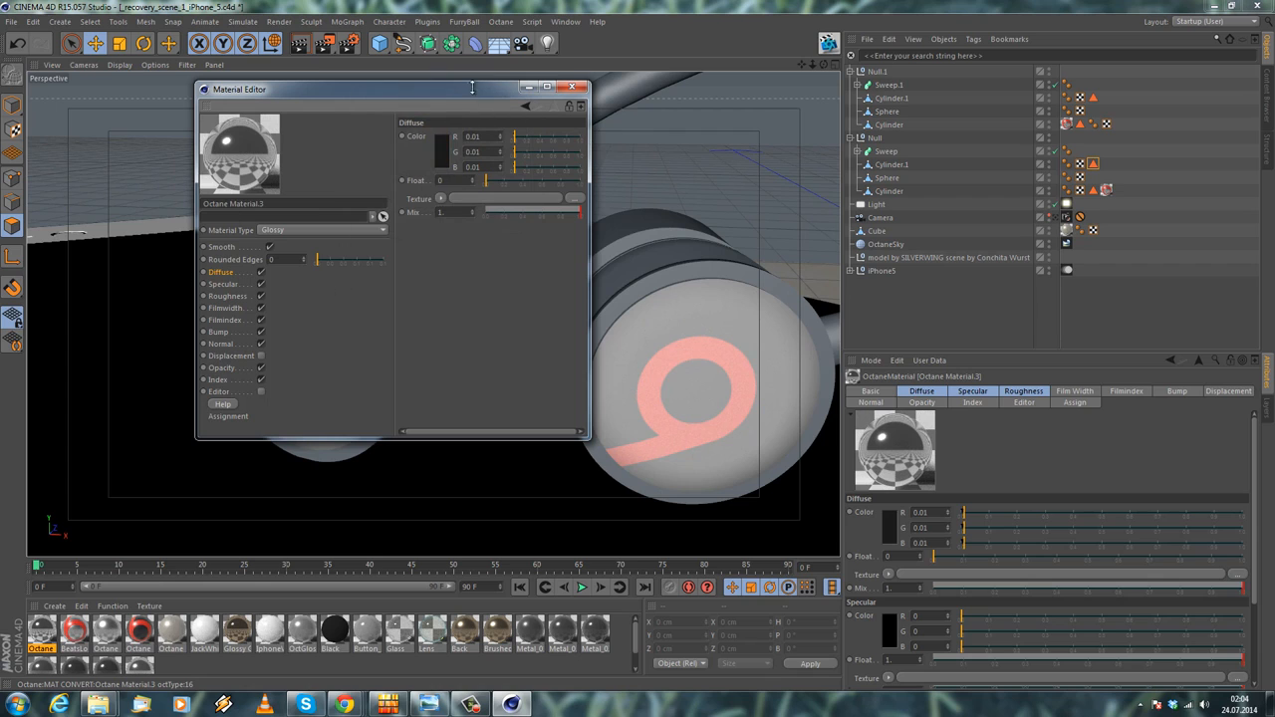
{"action": "left_click", "coordinate": [570, 88]}
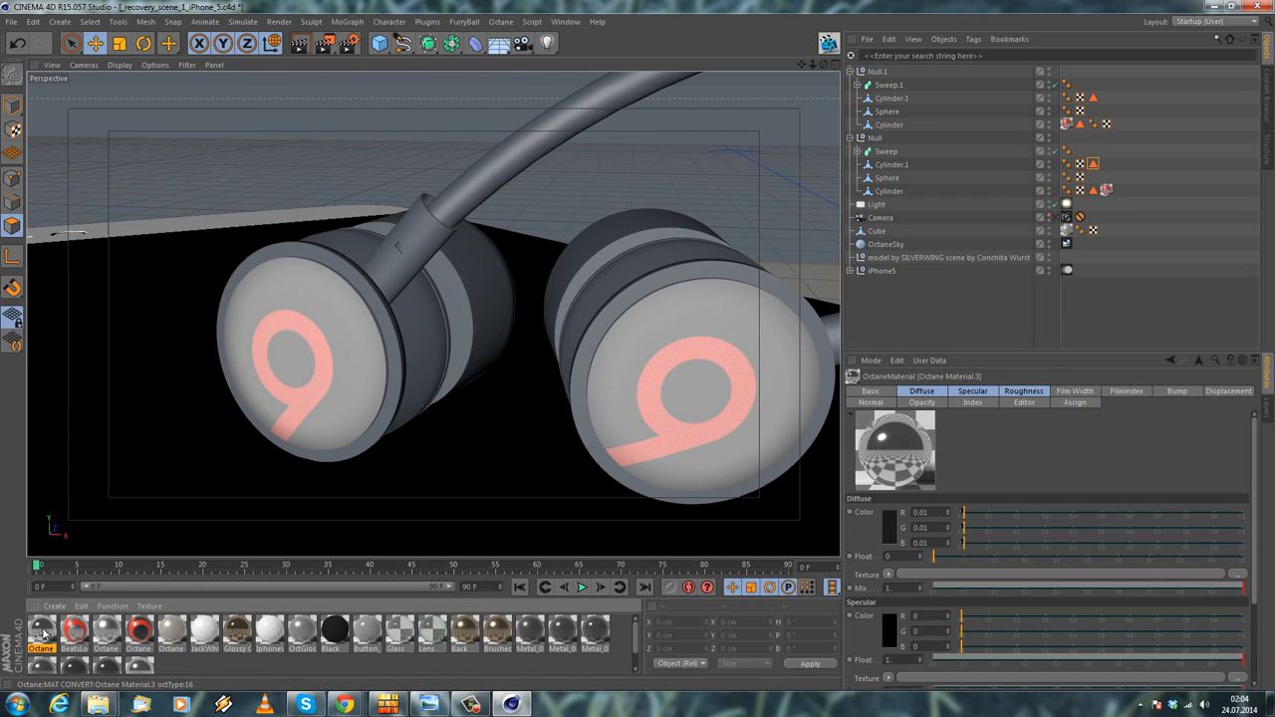
Assign the dark glossy material to Cylinder.1 in Null.1 and Null, and restrict both texture tags to their Polygon Selection
{"action": "left_click_drag", "start_coordinate": [889, 103], "coordinate": [890, 100]}
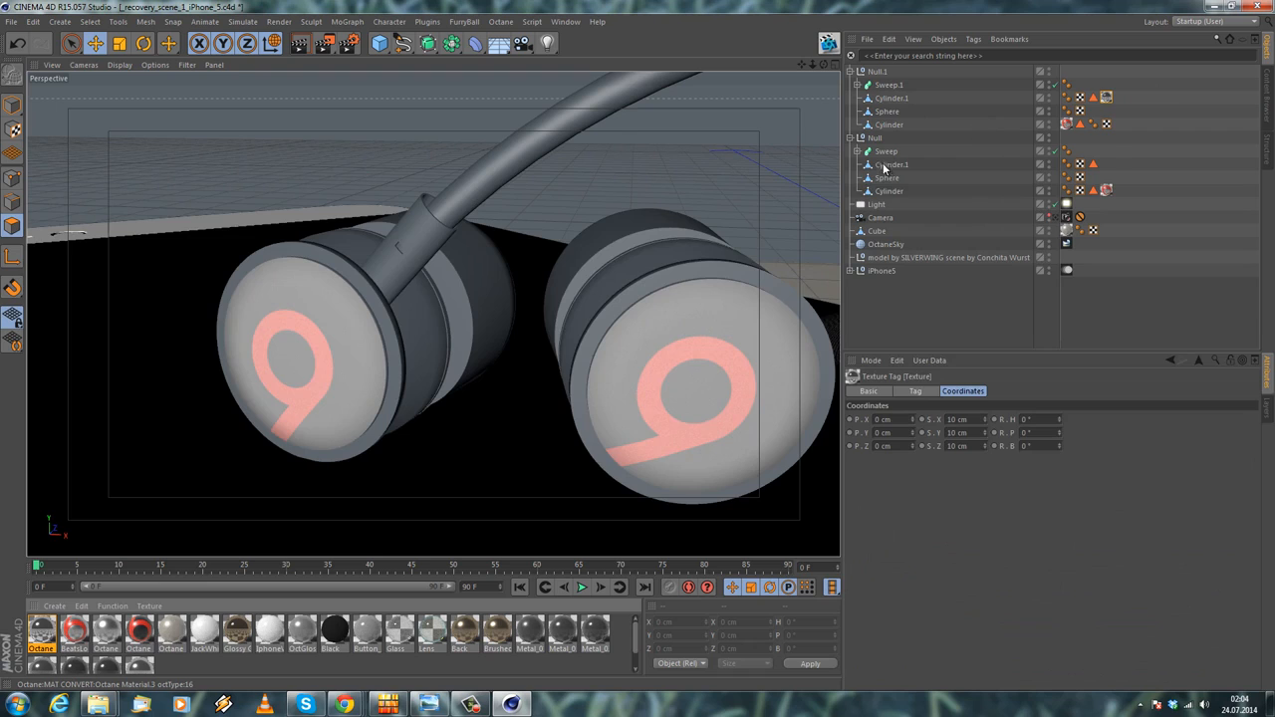
{"action": "left_click_drag", "start_coordinate": [884, 169], "coordinate": [885, 165]}
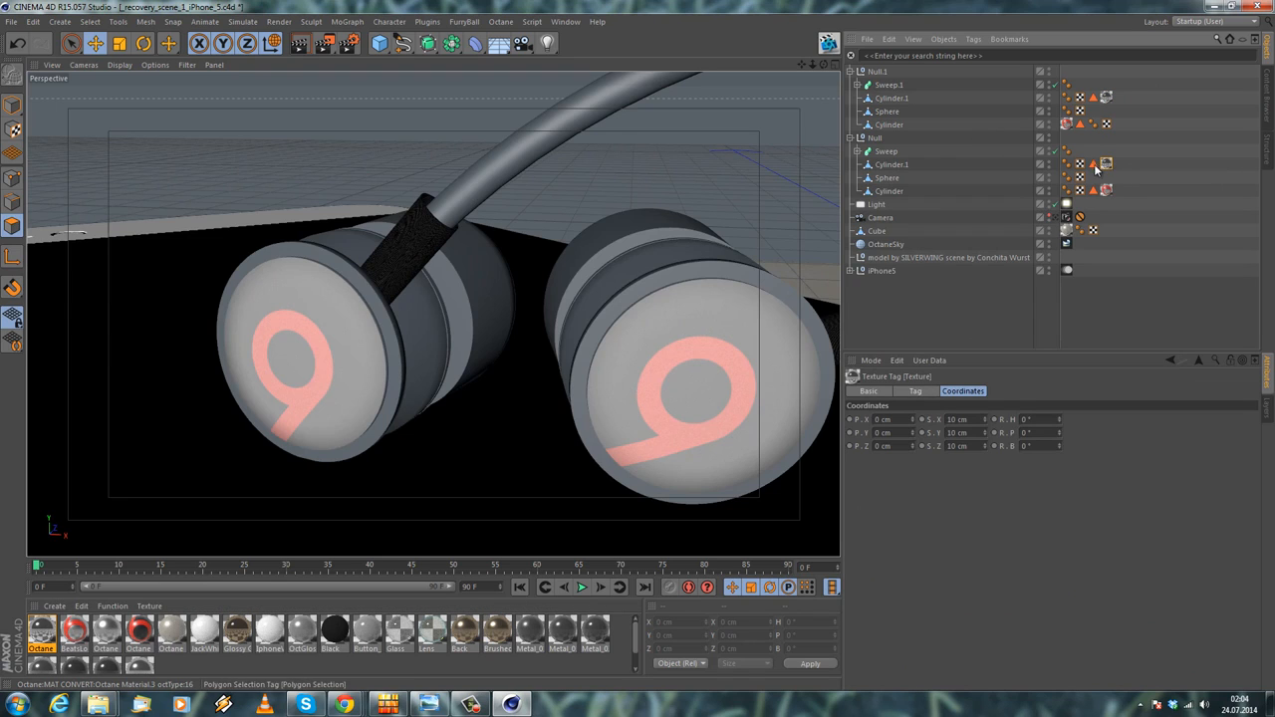
{"action": "left_click", "coordinate": [915, 391]}
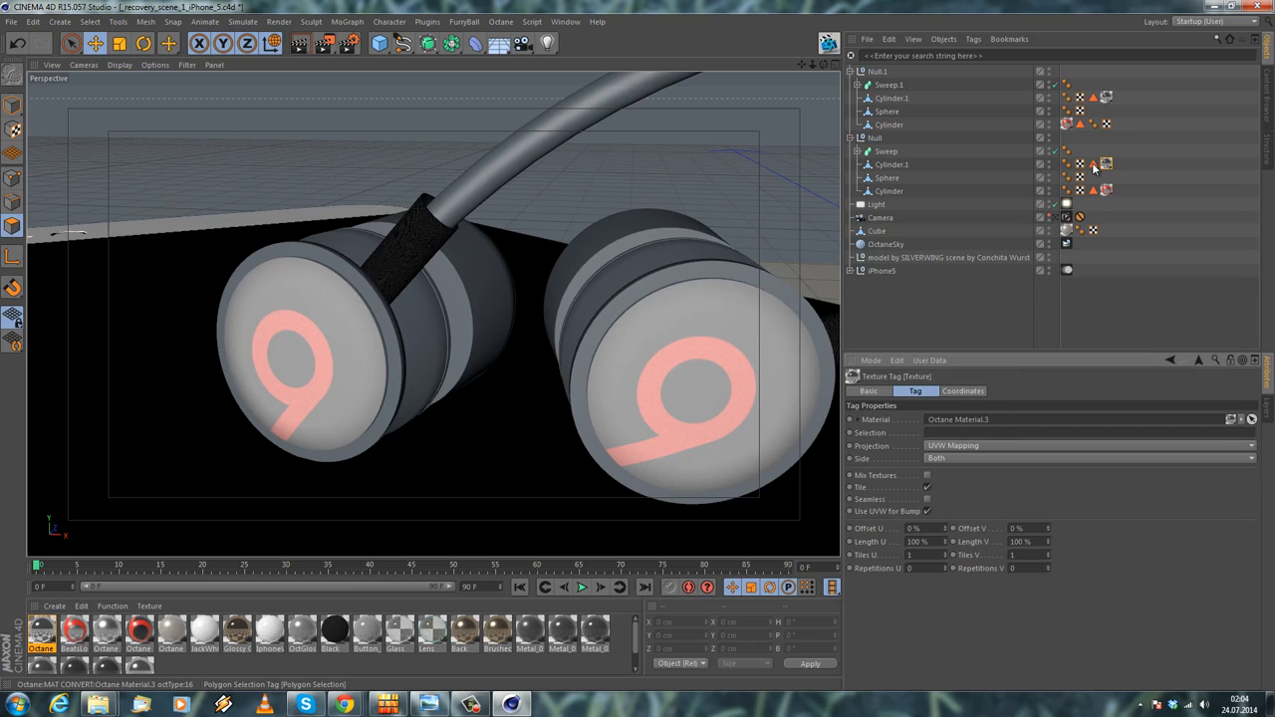
{"action": "left_click", "coordinate": [1106, 97]}
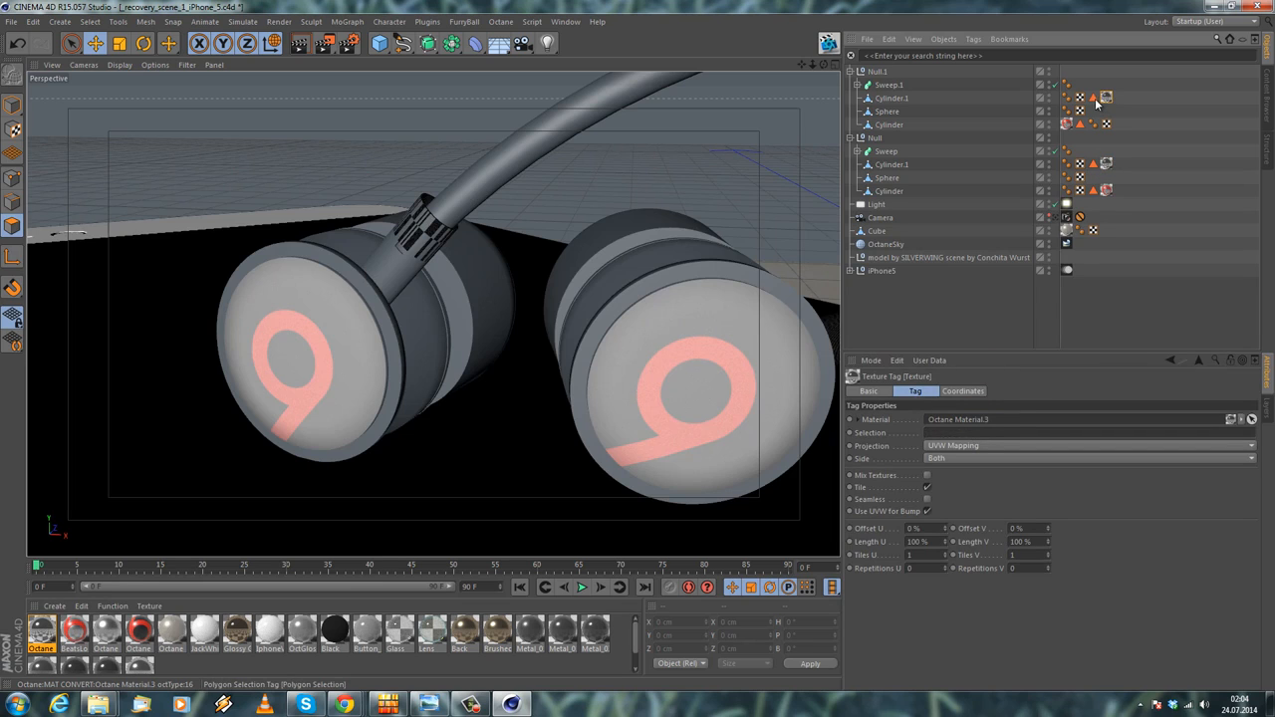
{"action": "left_click_drag", "start_coordinate": [981, 419], "coordinate": [981, 434]}
{"action": "left_click_drag", "start_coordinate": [843, 370], "coordinate": [616, 339], "text": "alt"}
{"action": "left_click", "coordinate": [1106, 164]}
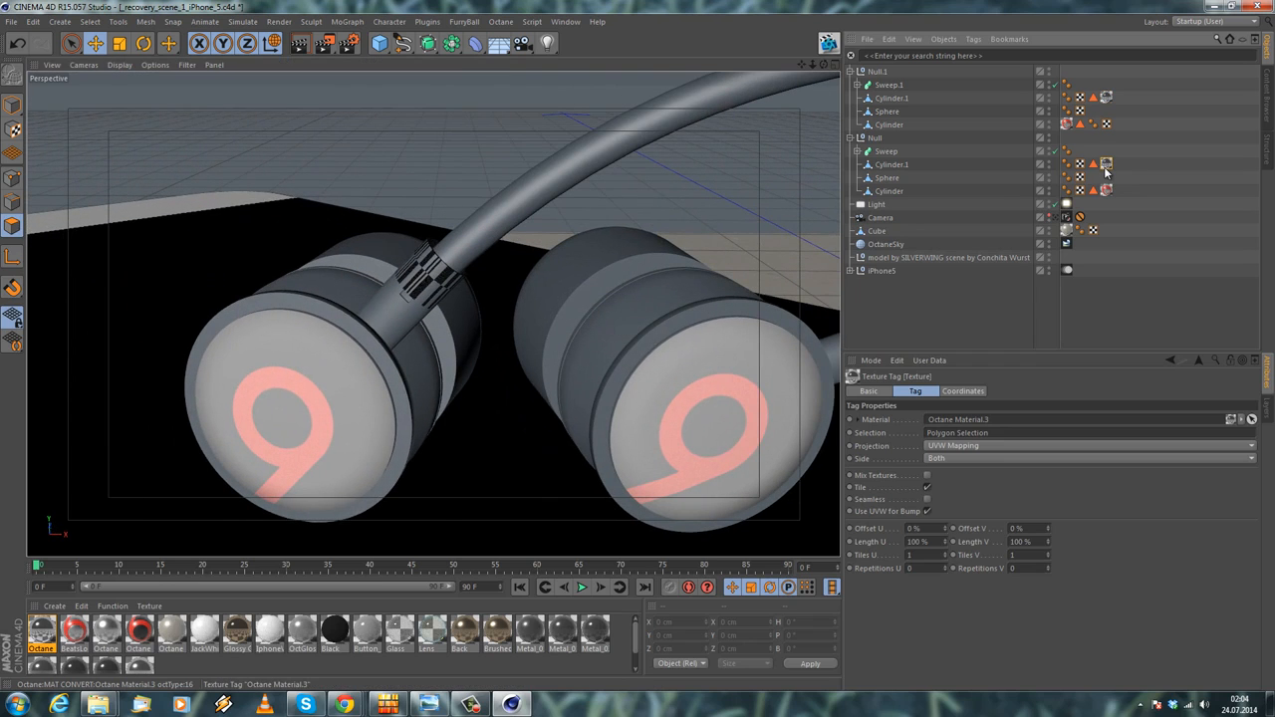
Loop-select the outer band, end rim and inner face polygons at the cable end of Null's Cylinder.1 sleeve
{"action": "left_click_drag", "start_coordinate": [510, 263], "coordinate": [532, 289], "text": "alt"}
{"action": "scroll", "coordinate": [557, 418], "scroll_direction": "up", "scroll_amount": 4}
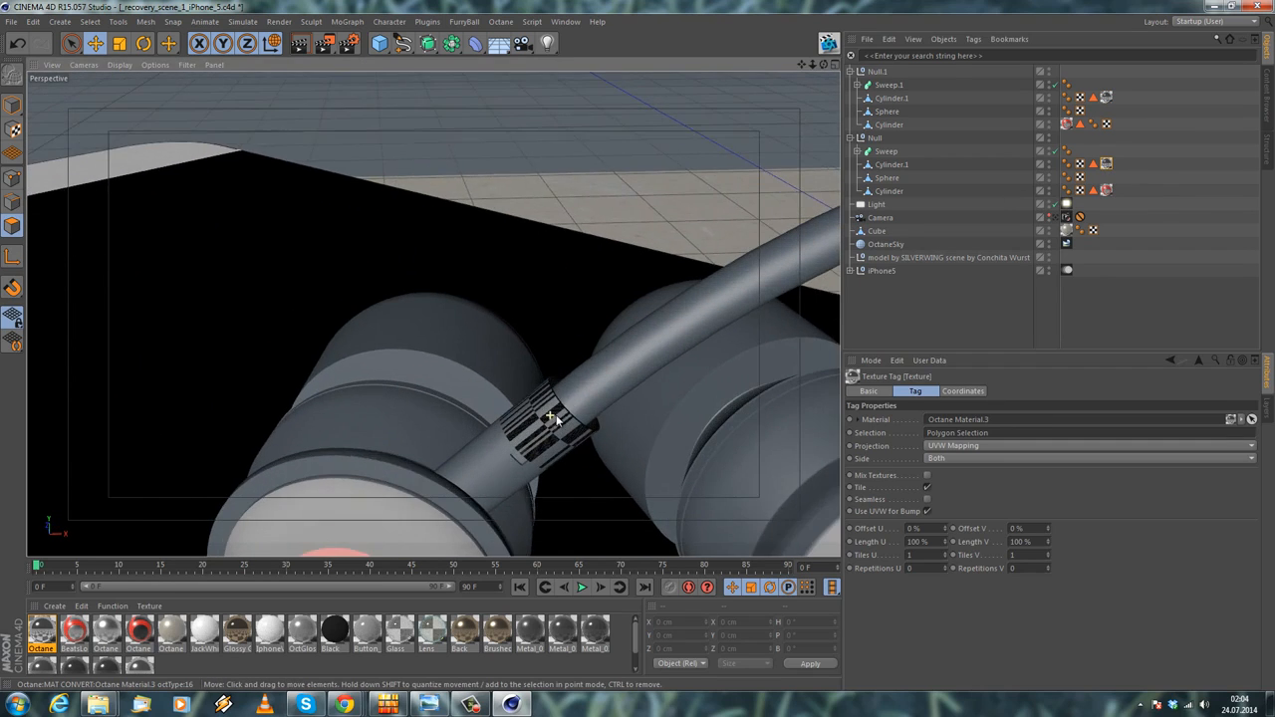
{"action": "scroll", "coordinate": [557, 422], "scroll_direction": "up", "scroll_amount": 1}
{"action": "left_click", "coordinate": [891, 98]}
{"action": "left_click", "coordinate": [886, 165]}
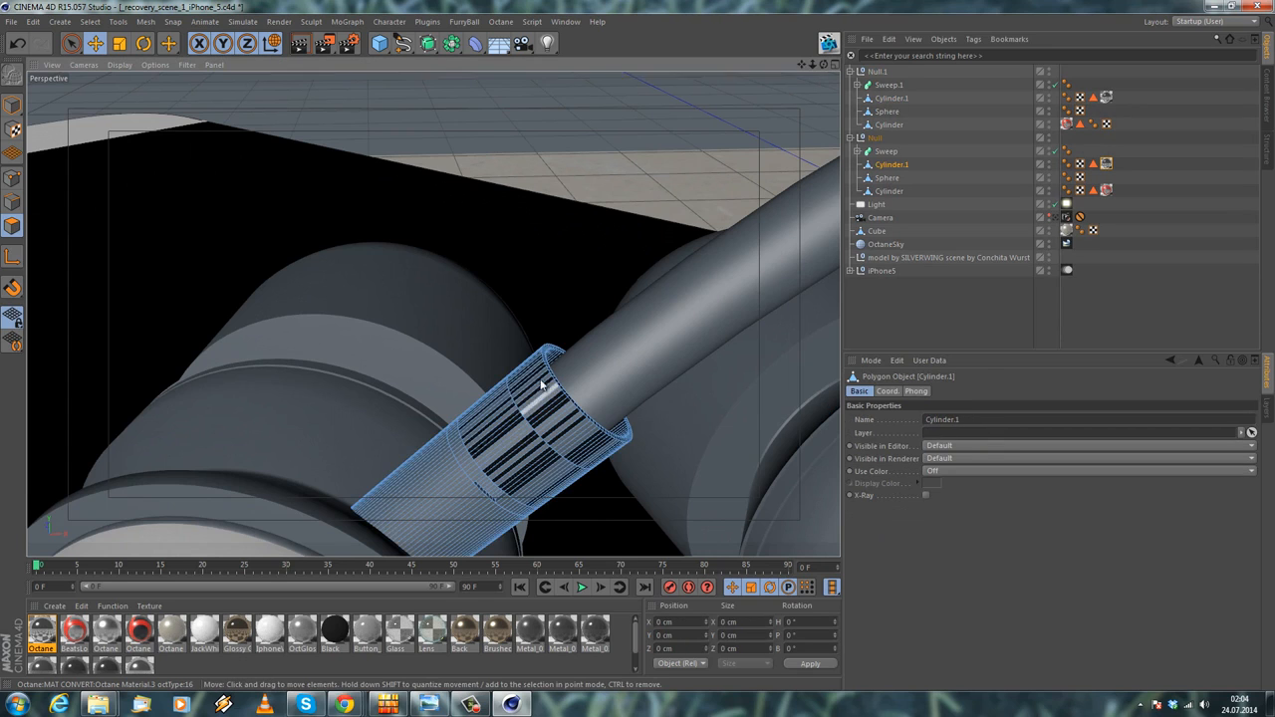
{"action": "left_click_drag", "start_coordinate": [541, 404], "coordinate": [547, 363], "text": "alt"}
{"action": "left_click", "coordinate": [90, 21]}
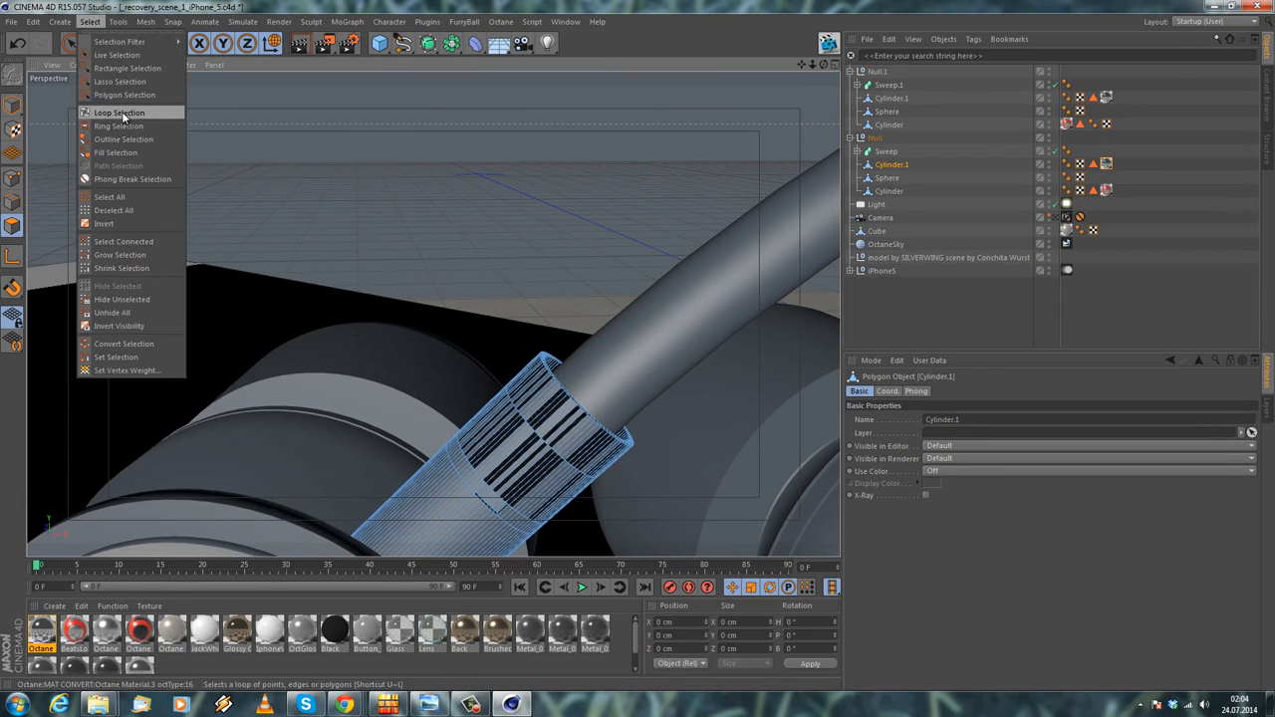
{"action": "left_click", "coordinate": [120, 112]}
{"action": "left_click", "coordinate": [594, 439]}
{"action": "mouse_move", "coordinate": [594, 439]}
{"action": "left_mouse_down", "text": "alt"}
{"action": "mouse_move", "coordinate": [486, 438]}
{"action": "mouse_move", "coordinate": [583, 419]}
{"action": "left_mouse_up", "text": "alt"}
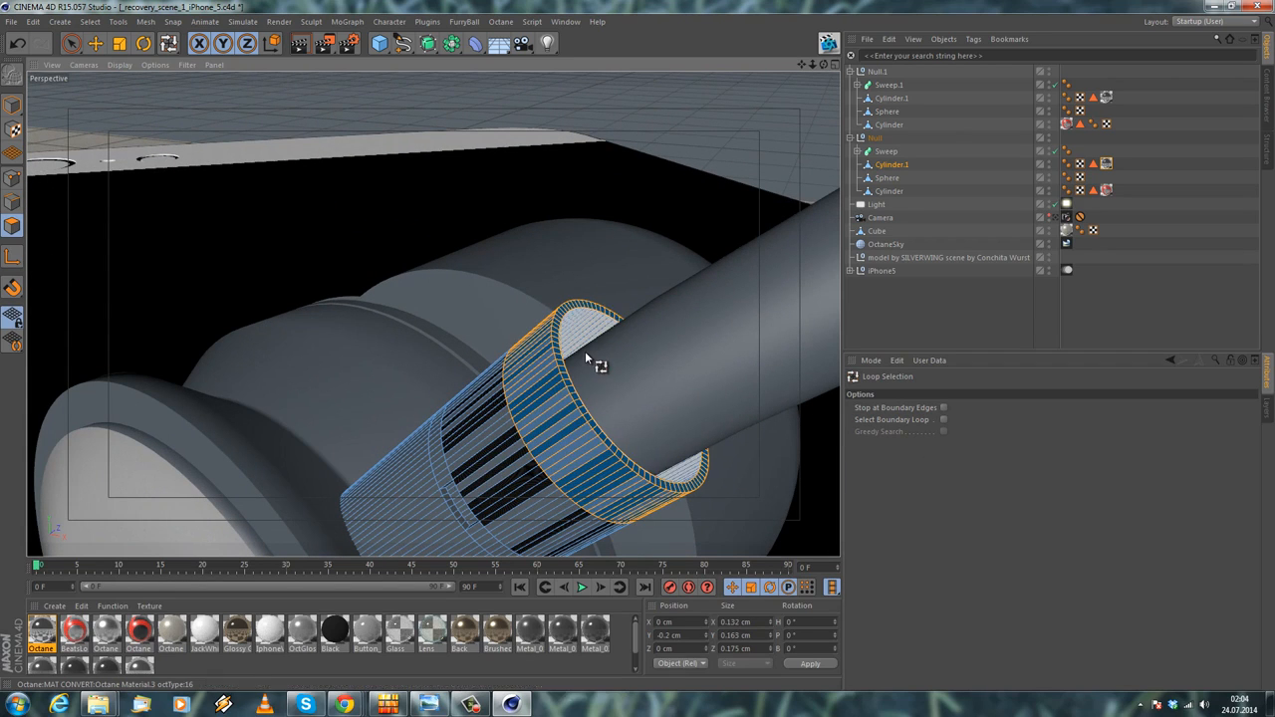
Overwrite the polygon selection tag on Null's Cylinder.1 with the selected sleeve-end polygons and return to model mode
{"action": "left_click", "coordinate": [1093, 163]}
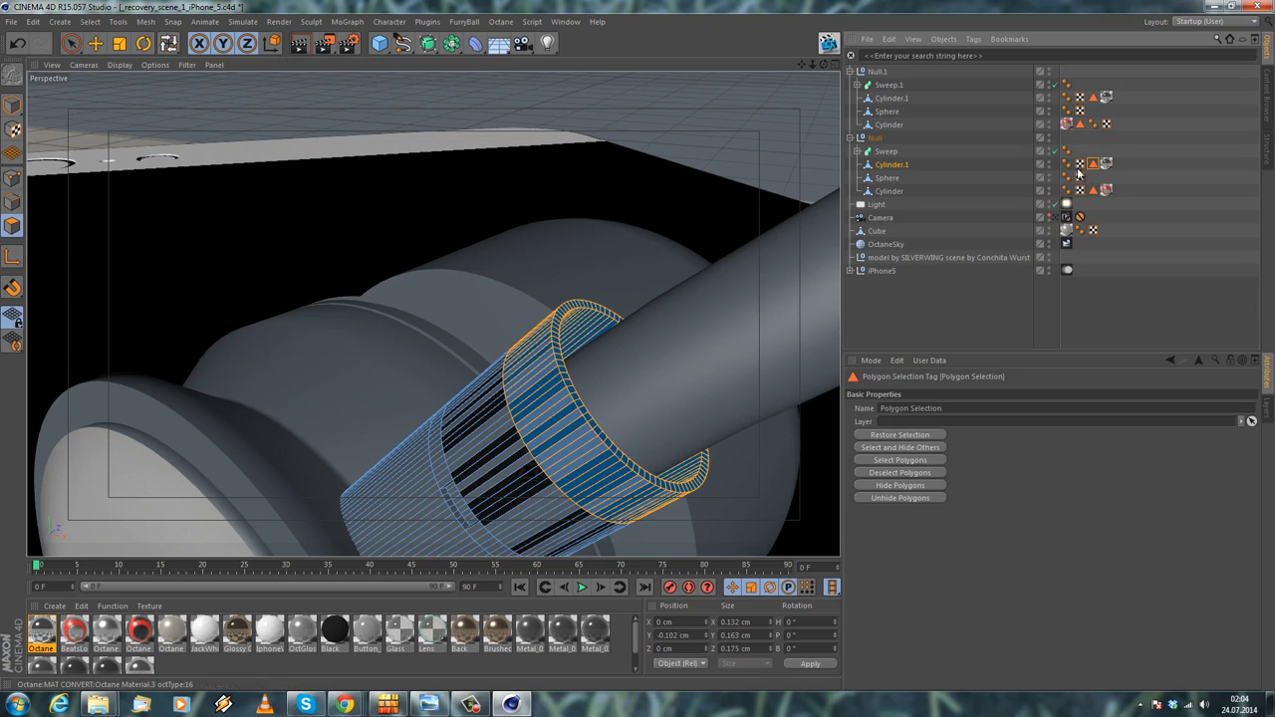
{"action": "left_click", "coordinate": [90, 22]}
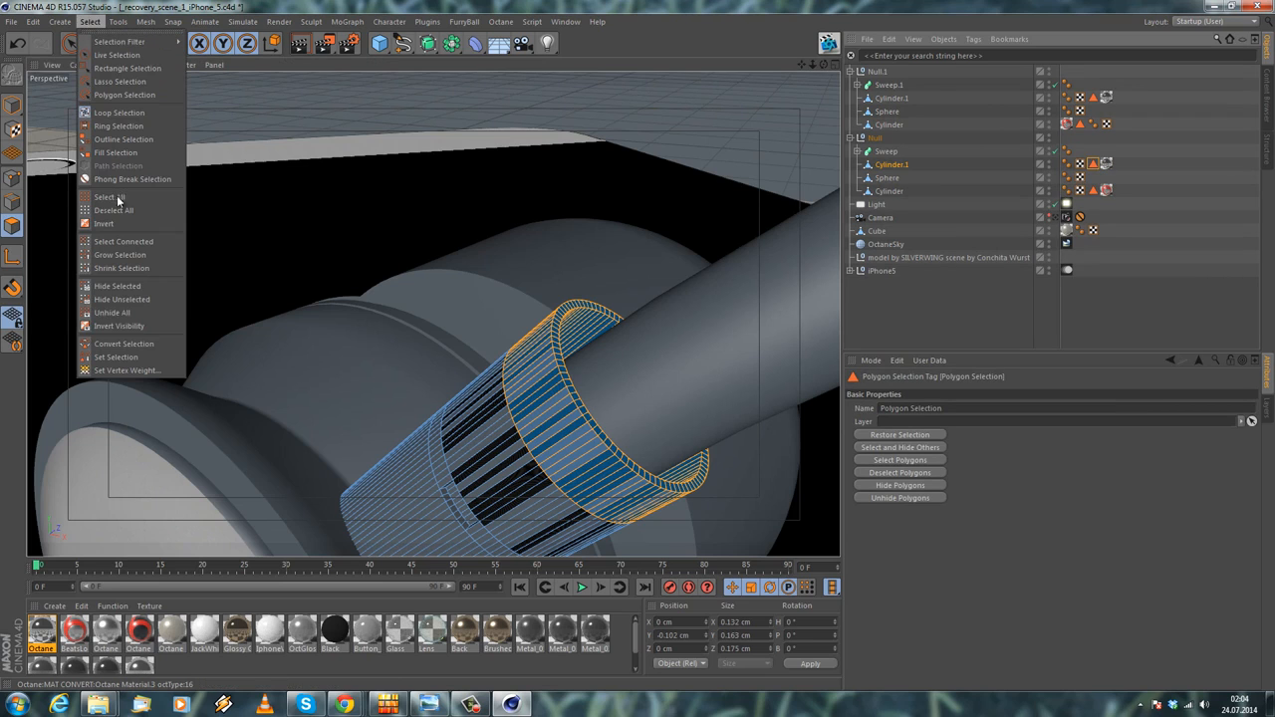
{"action": "left_click", "coordinate": [102, 361]}
{"action": "left_click", "coordinate": [96, 43]}
{"action": "left_click", "coordinate": [12, 105]}
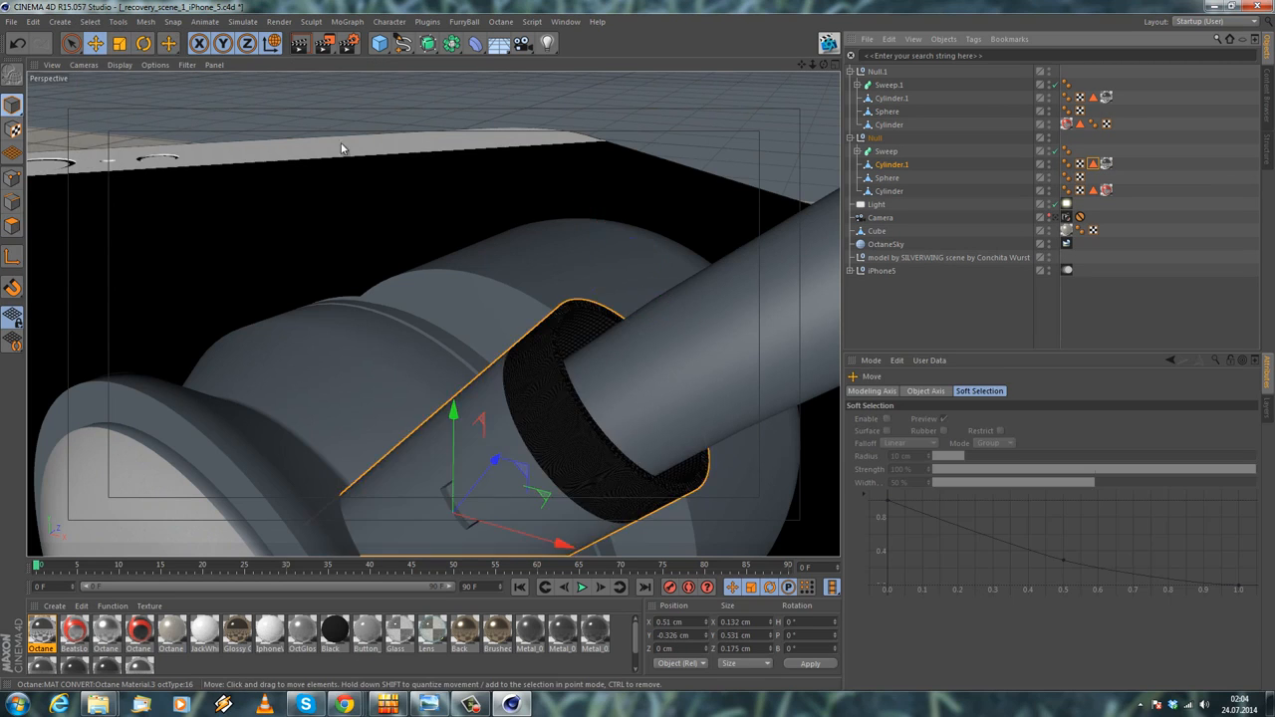
{"action": "left_click", "coordinate": [343, 147]}
Create another Octane material for the rest of the sleeves and change its material type to Glossy
{"action": "scroll", "coordinate": [346, 125], "scroll_direction": "down", "scroll_amount": 5}
{"action": "left_click_drag", "start_coordinate": [384, 216], "coordinate": [413, 259], "text": "alt"}
{"action": "scroll", "coordinate": [335, 285], "scroll_direction": "up", "scroll_amount": 6}
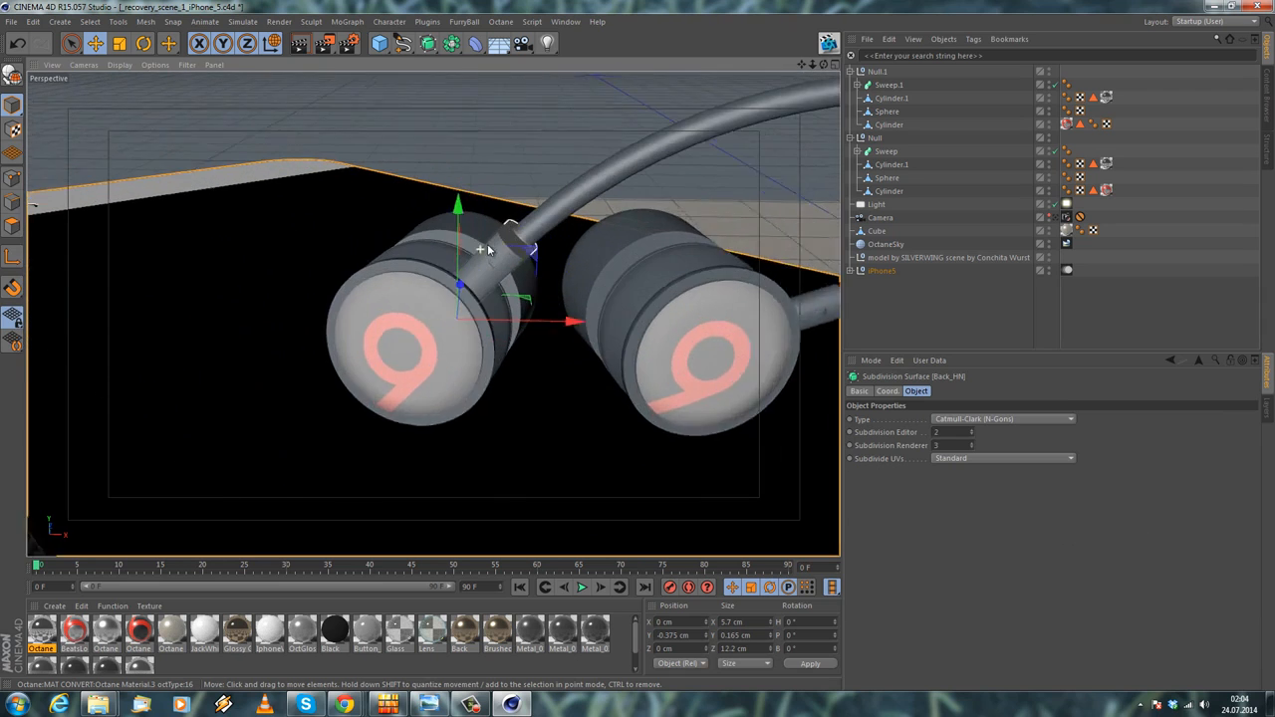
{"action": "left_click", "coordinate": [54, 605]}
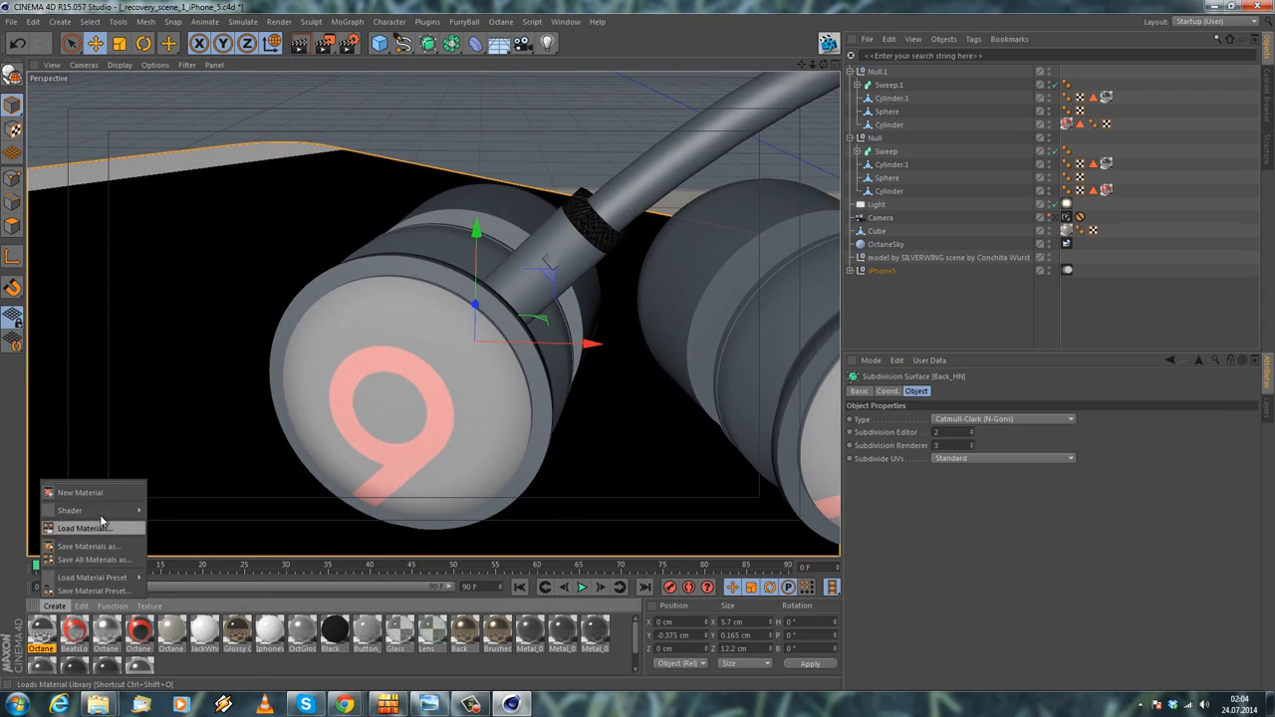
{"action": "mouse_move", "coordinate": [100, 510]}
{"action": "mouse_move", "coordinate": [234, 455]}
{"action": "left_click", "coordinate": [283, 455]}
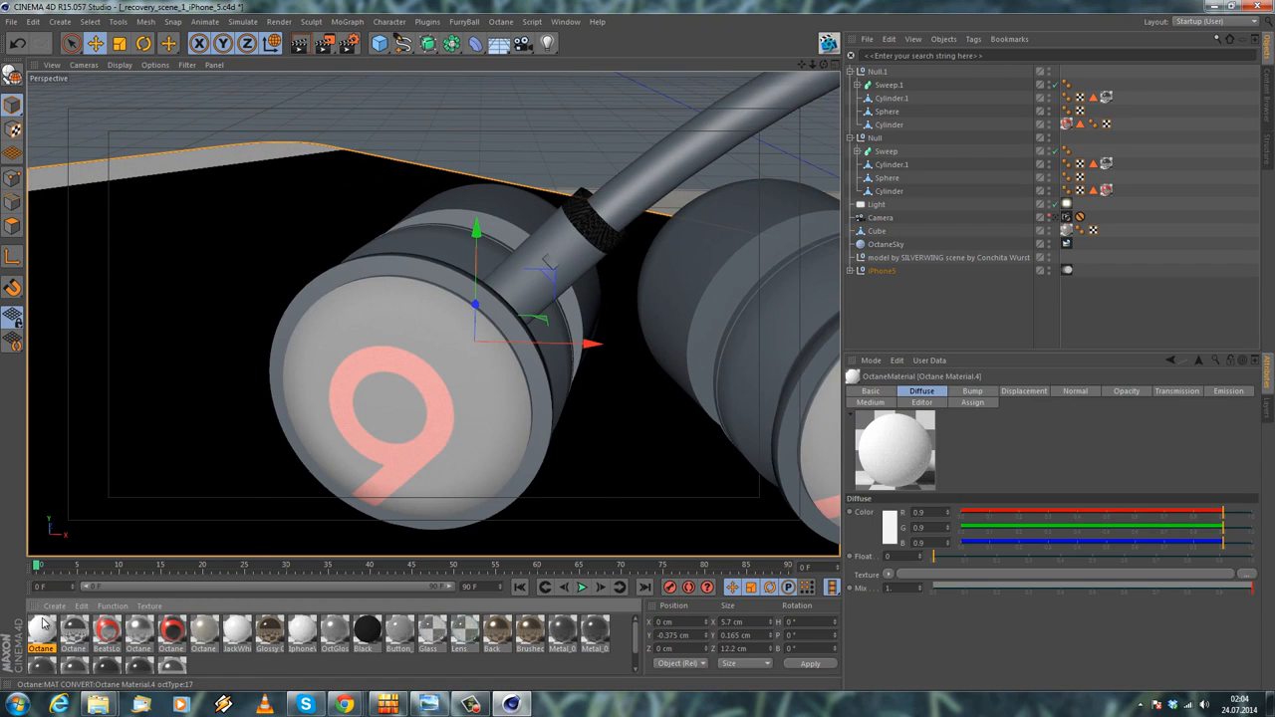
{"action": "double_click", "coordinate": [42, 631]}
{"action": "left_click", "coordinate": [293, 232]}
{"action": "left_click", "coordinate": [287, 258]}
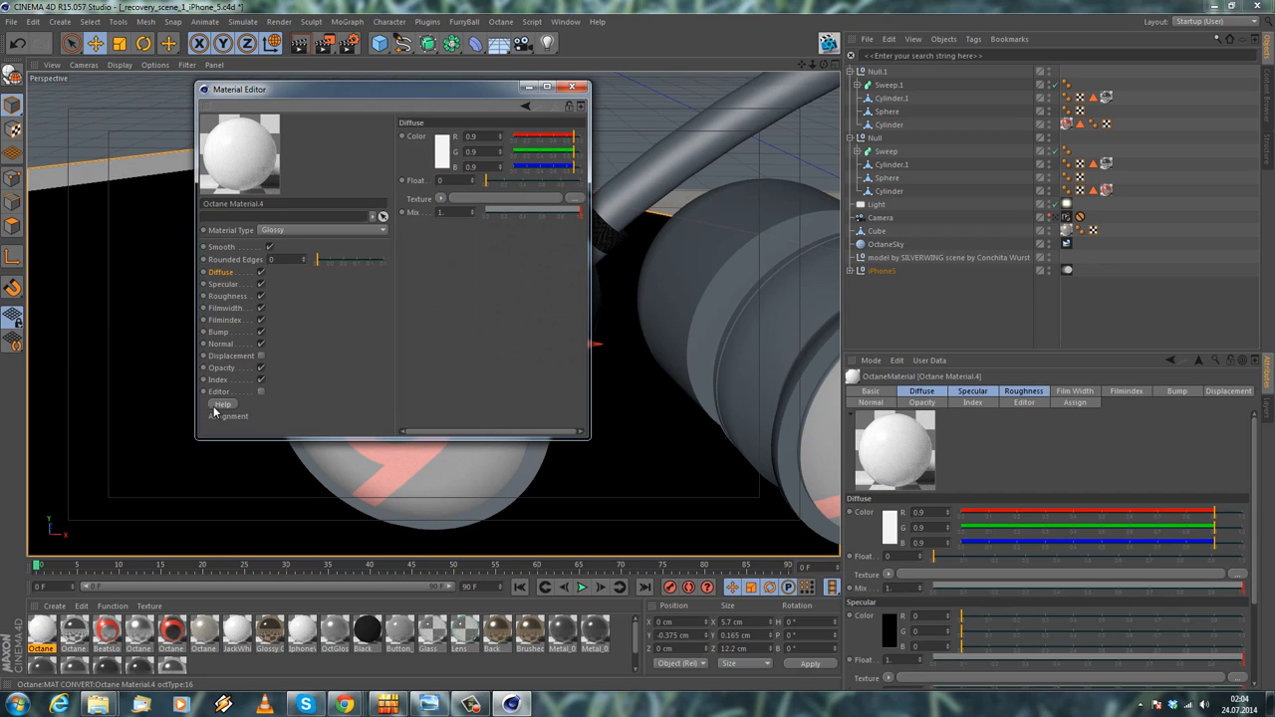
Set the new white material's index to 1.5 and its roughness to 0.18
{"action": "left_click", "coordinate": [218, 380]}
{"action": "key", "text": "BackSpace"}
{"action": "type", "text": "5"}
{"action": "key", "text": "Return"}
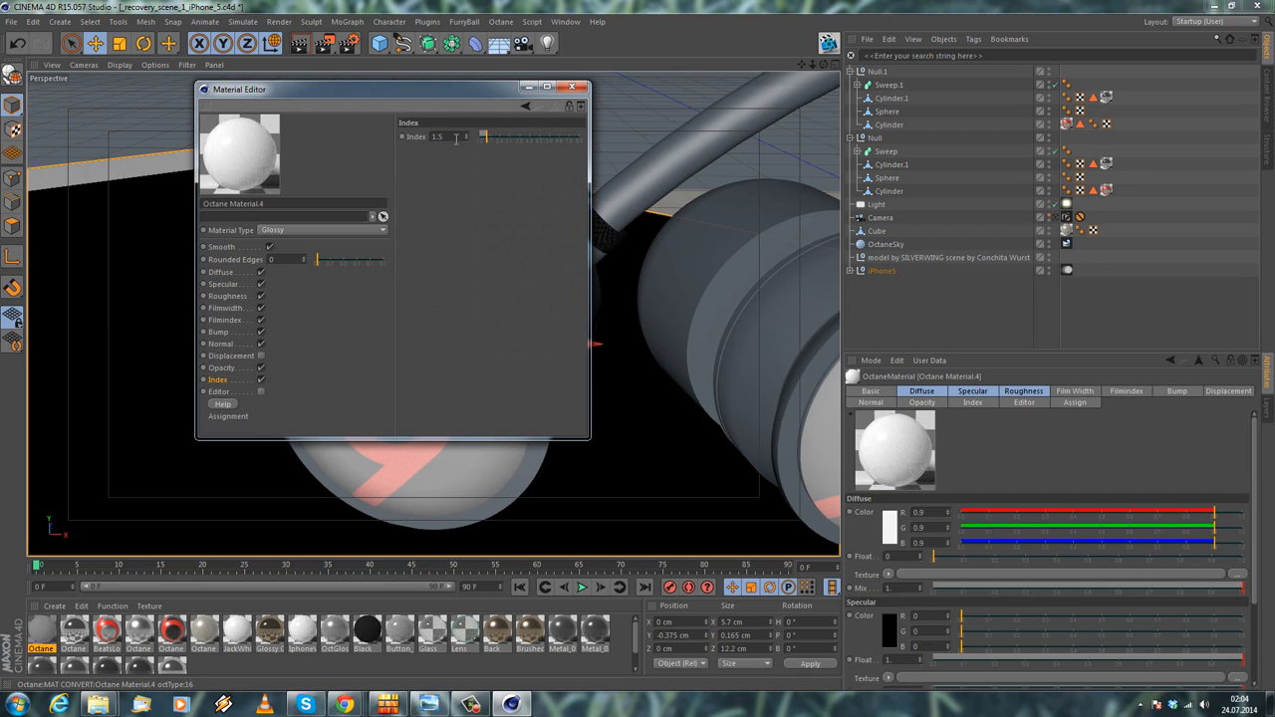
{"action": "left_click", "coordinate": [223, 296]}
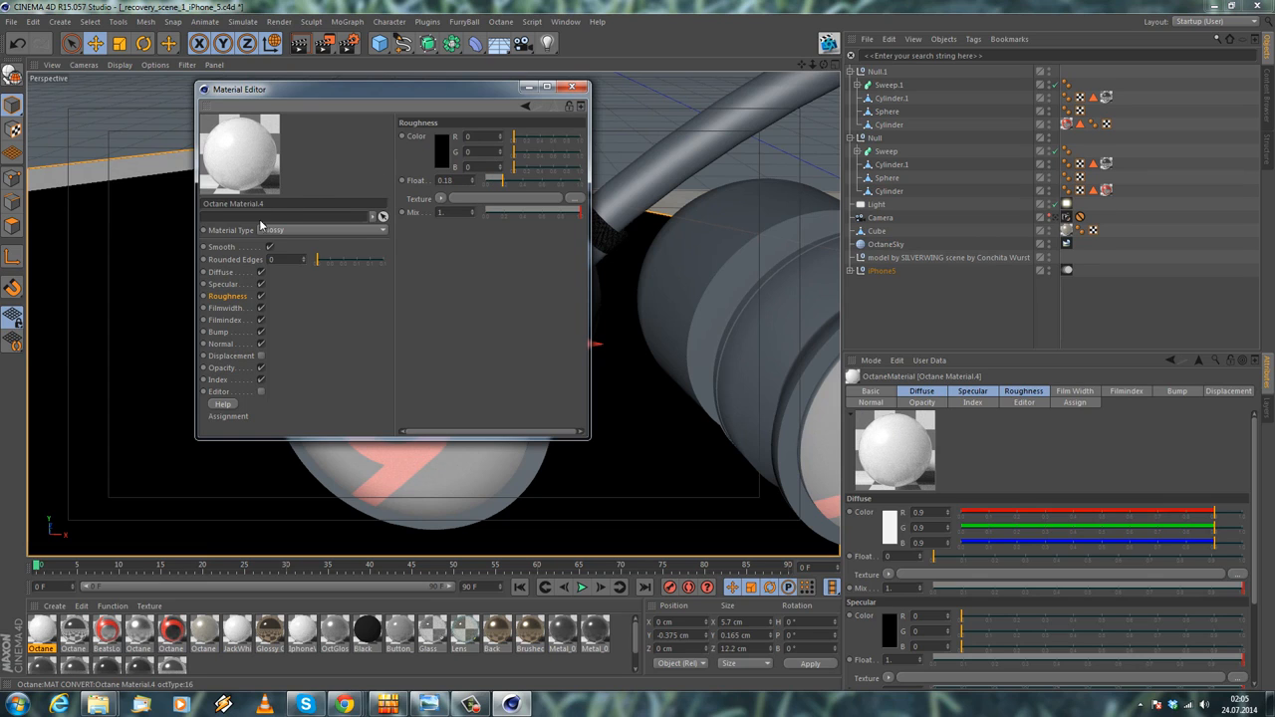
Darken the white material's diffuse colour slightly, with R, G and B at 0.869, and close its editor
{"action": "left_click", "coordinate": [217, 273]}
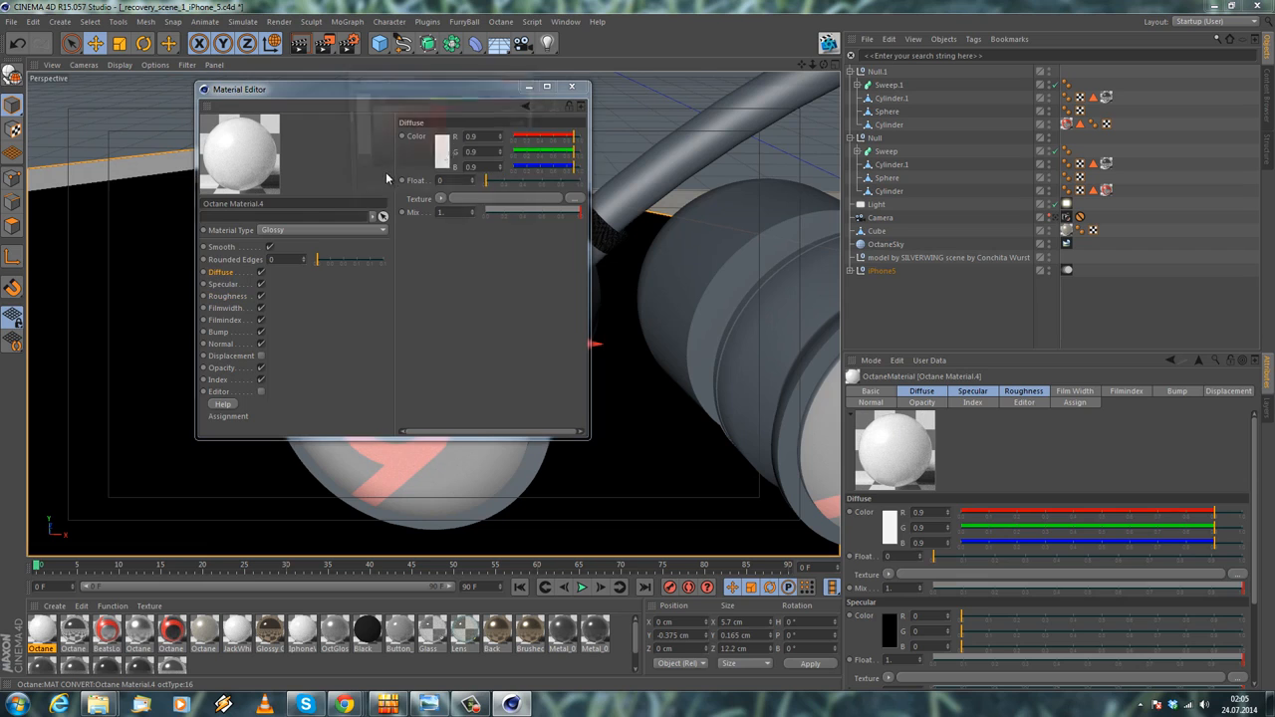
{"action": "left_click", "coordinate": [443, 153]}
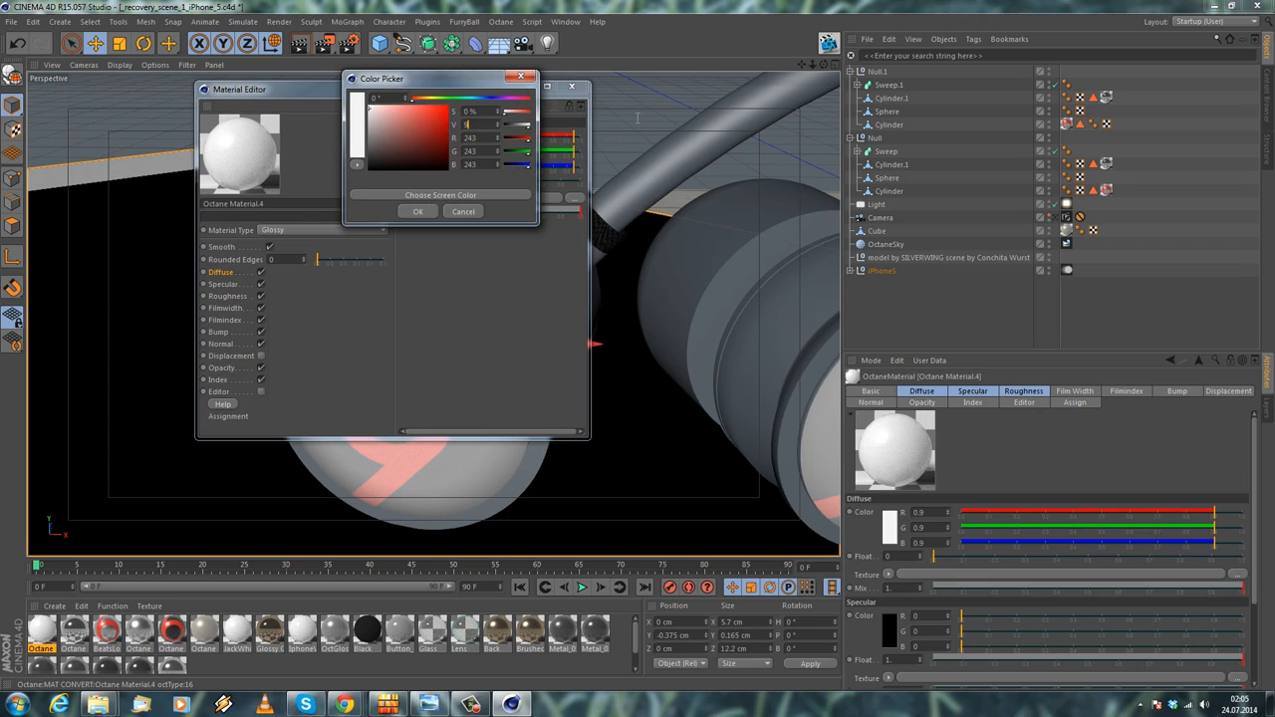
{"action": "key", "text": "Return"}
{"action": "left_click", "coordinate": [572, 86]}
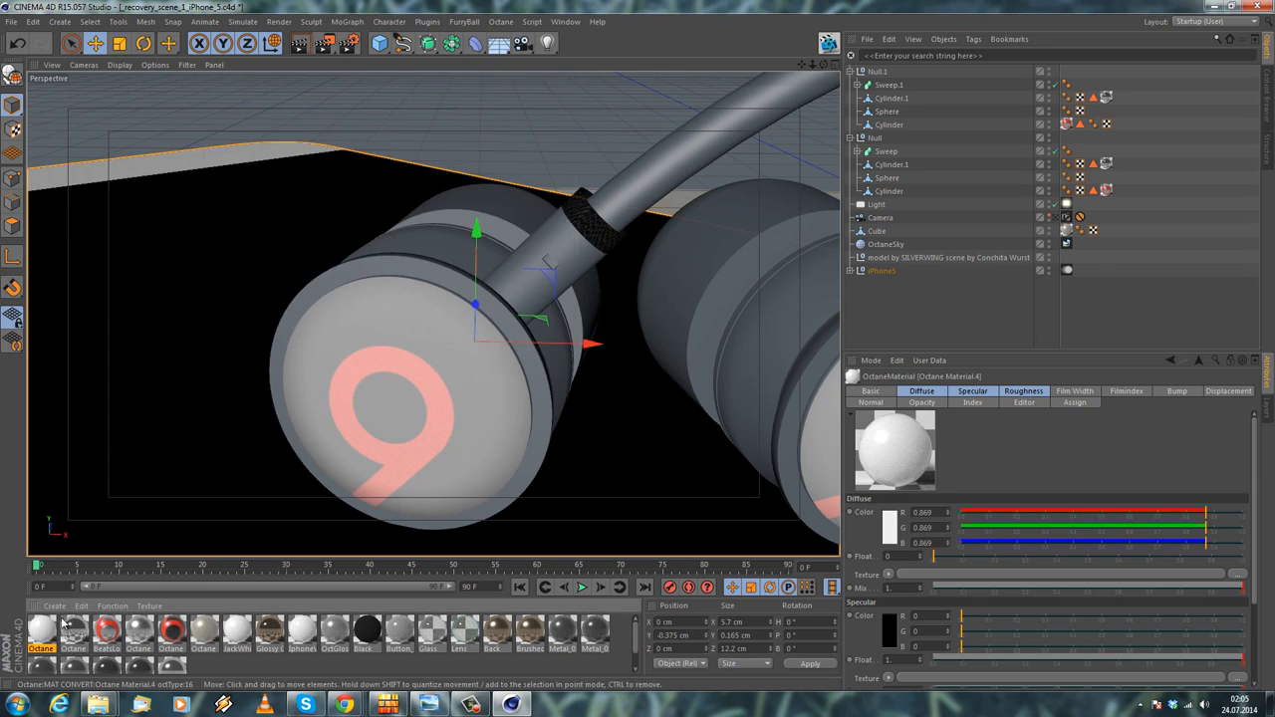
Apply the white glossy material to Cylinder.1 in Null.1 and Null, placing its tag before the other tags
{"action": "left_click_drag", "start_coordinate": [44, 625], "coordinate": [1013, 83]}
{"action": "left_click_drag", "start_coordinate": [899, 100], "coordinate": [884, 99]}
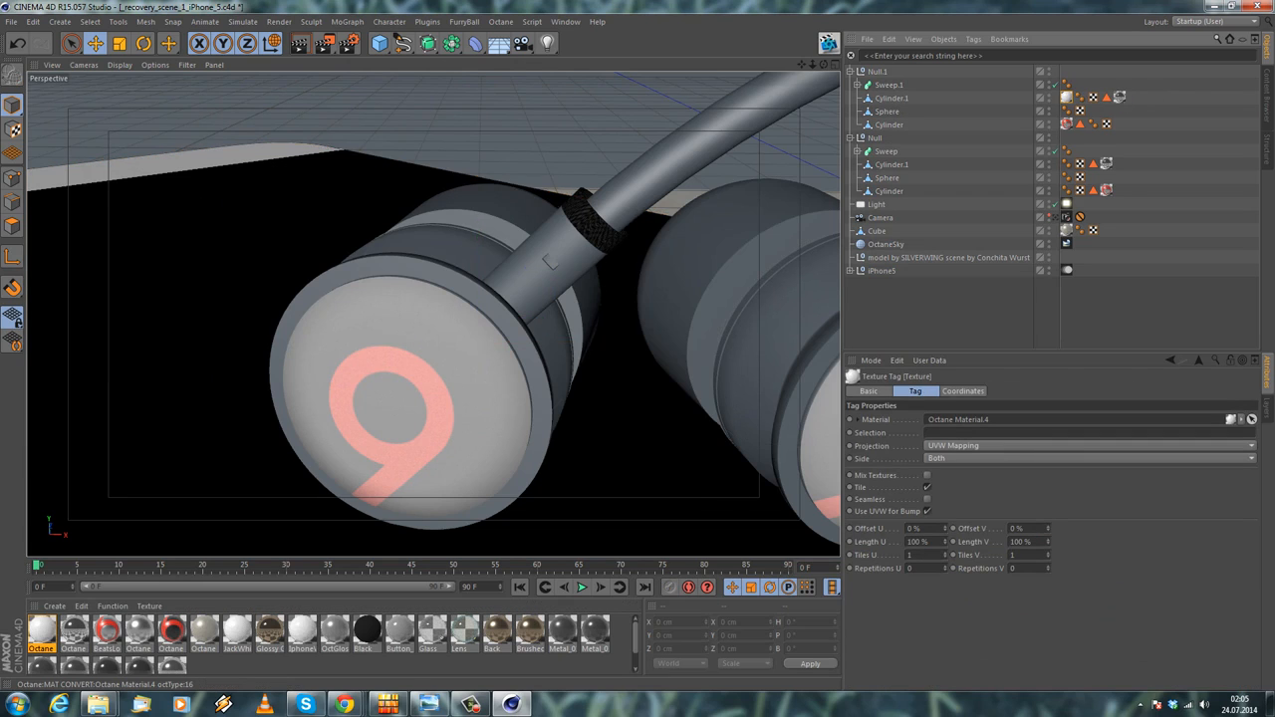
{"action": "left_click_drag", "start_coordinate": [34, 637], "coordinate": [1021, 148]}
{"action": "left_click_drag", "start_coordinate": [901, 167], "coordinate": [892, 167]}
{"action": "scroll", "coordinate": [547, 229], "scroll_direction": "down", "scroll_amount": 4}
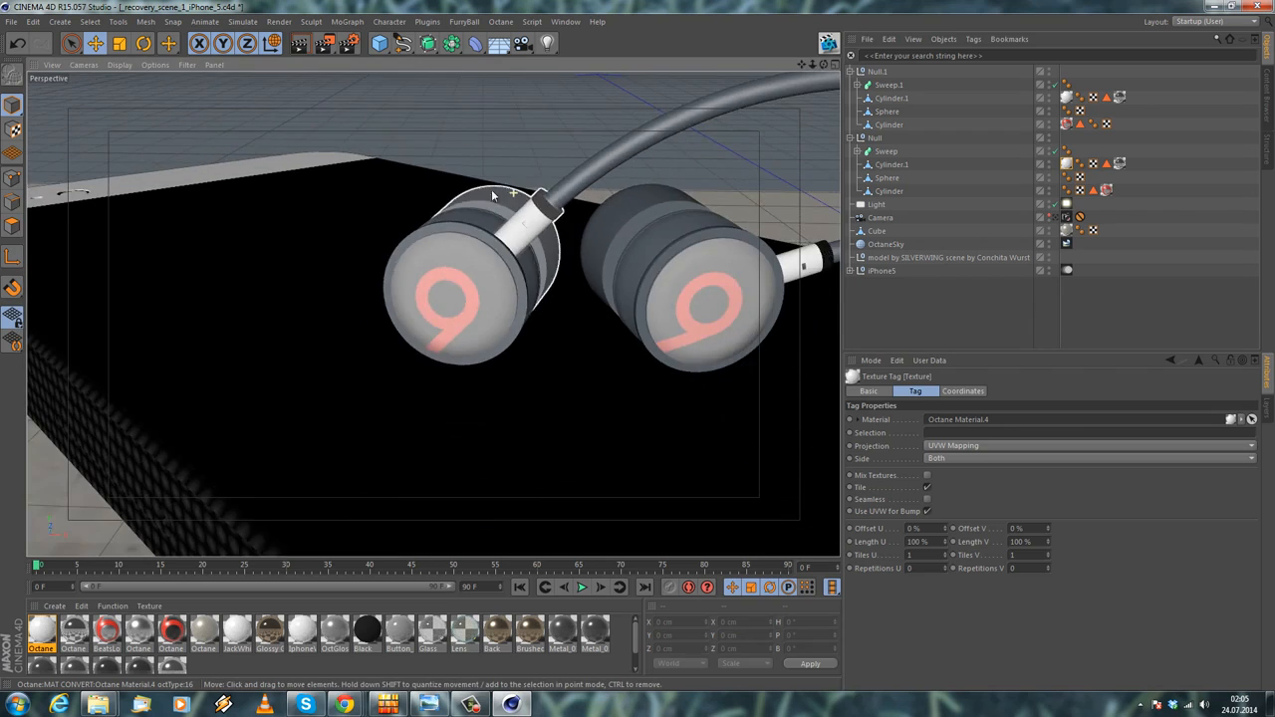
Duplicate the white glossy material and rename the copy WhitePlastic
{"action": "left_click_drag", "start_coordinate": [493, 197], "coordinate": [402, 318], "text": "alt"}
{"action": "scroll", "coordinate": [462, 205], "scroll_direction": "up", "scroll_amount": 3}
{"action": "left_click_drag", "start_coordinate": [462, 205], "coordinate": [119, 498], "text": "alt"}
{"action": "double_click", "coordinate": [50, 633]}
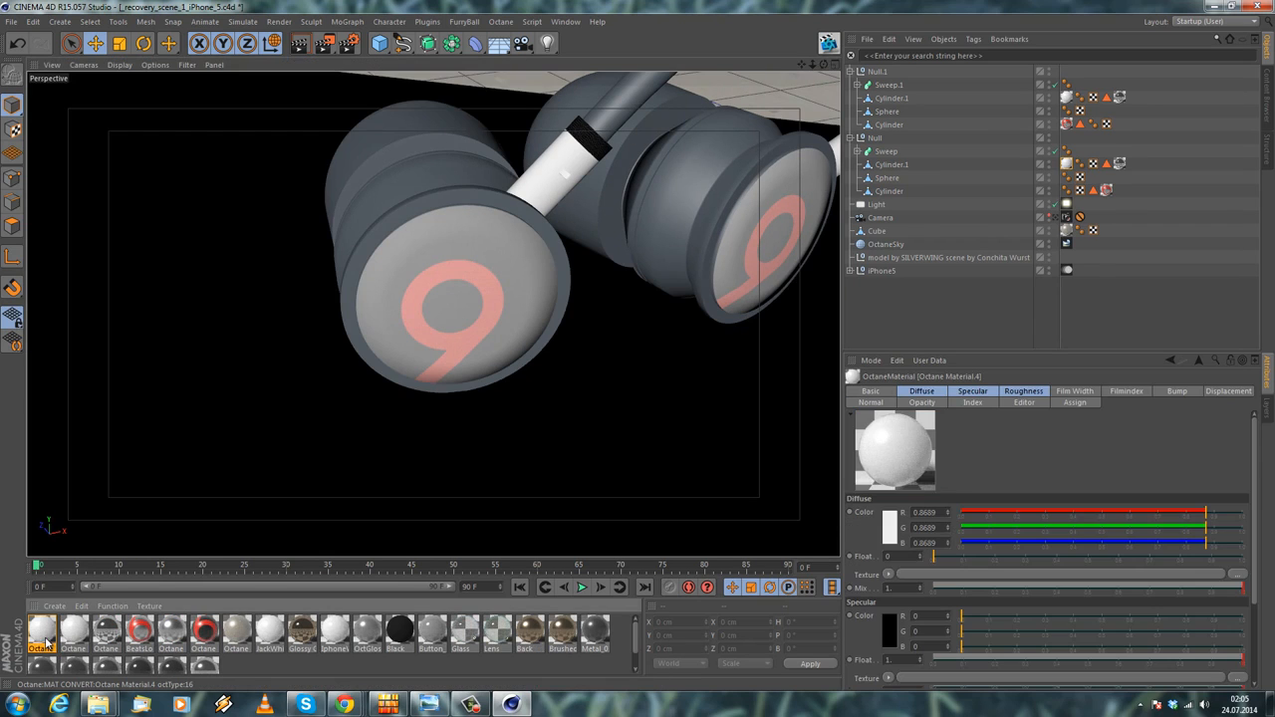
{"action": "key", "text": "BackSpace"}
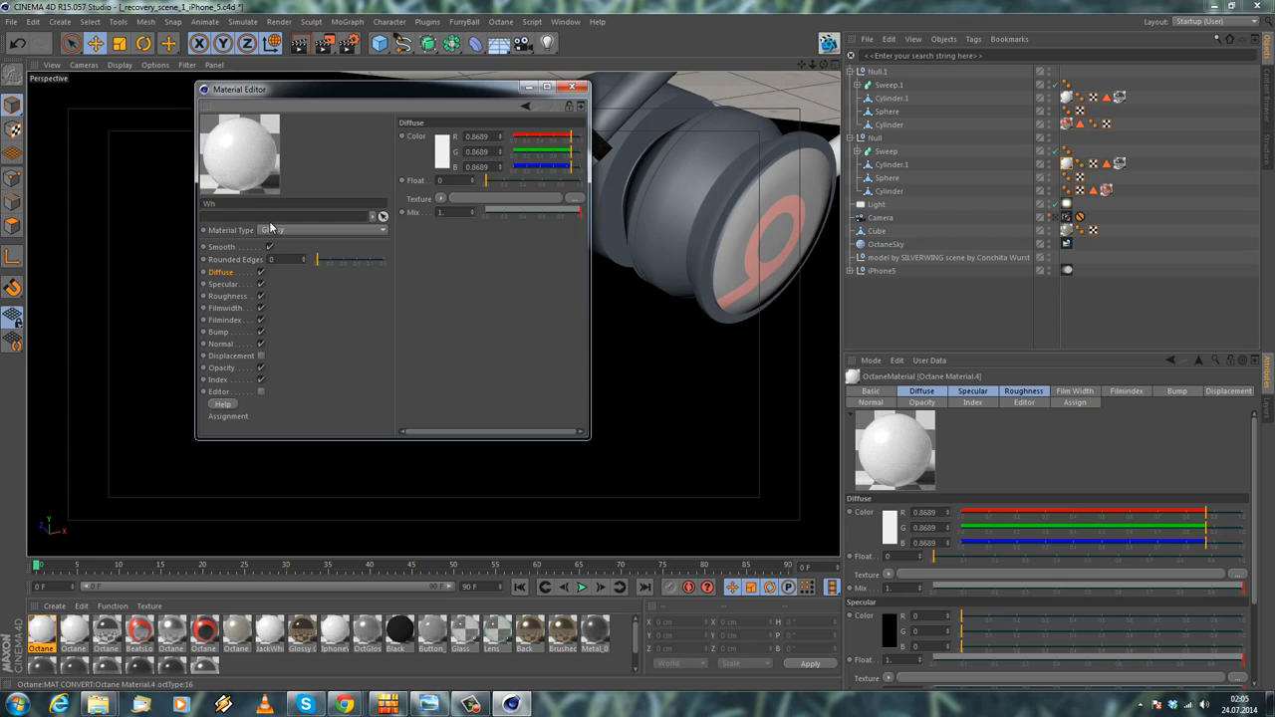
{"action": "type", "text": "WhitePlastic"}
{"action": "key", "text": "Return"}
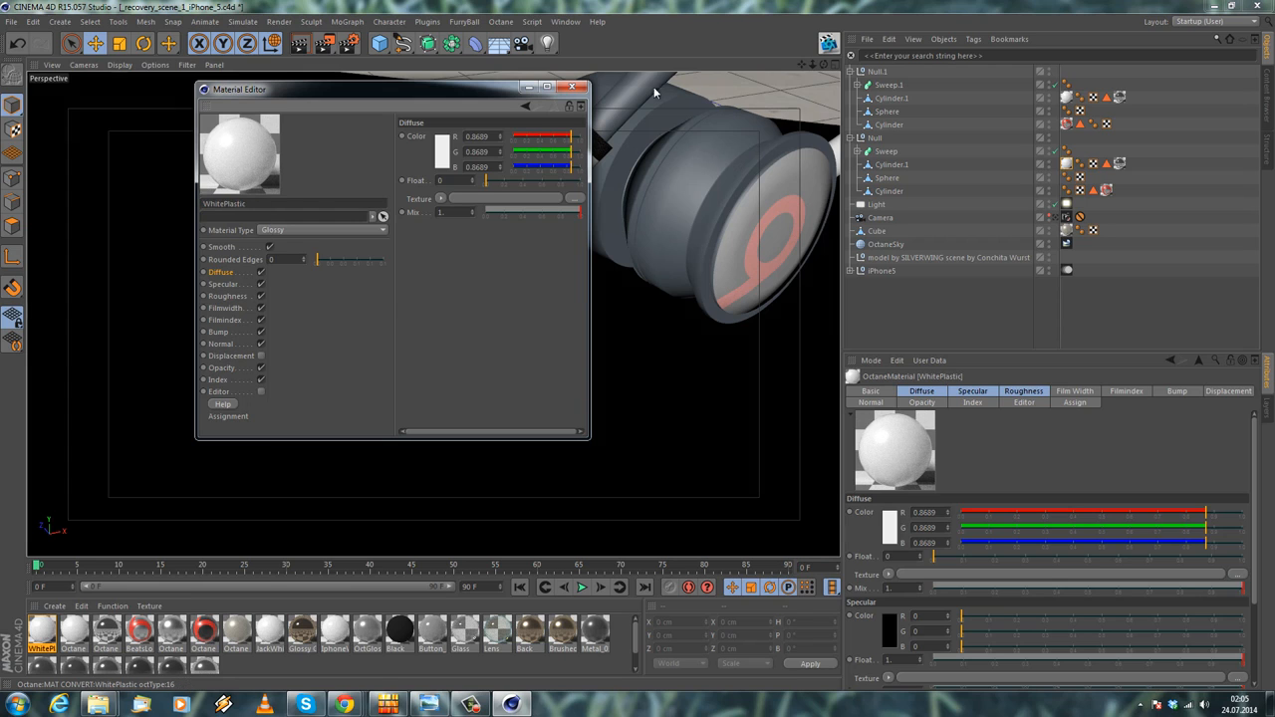
Close the WhitePlastic material's editor and rename the other white glossy material RedPlastic
{"action": "left_click", "coordinate": [573, 87]}
{"action": "double_click", "coordinate": [74, 631]}
{"action": "key", "text": "BackSpace"}
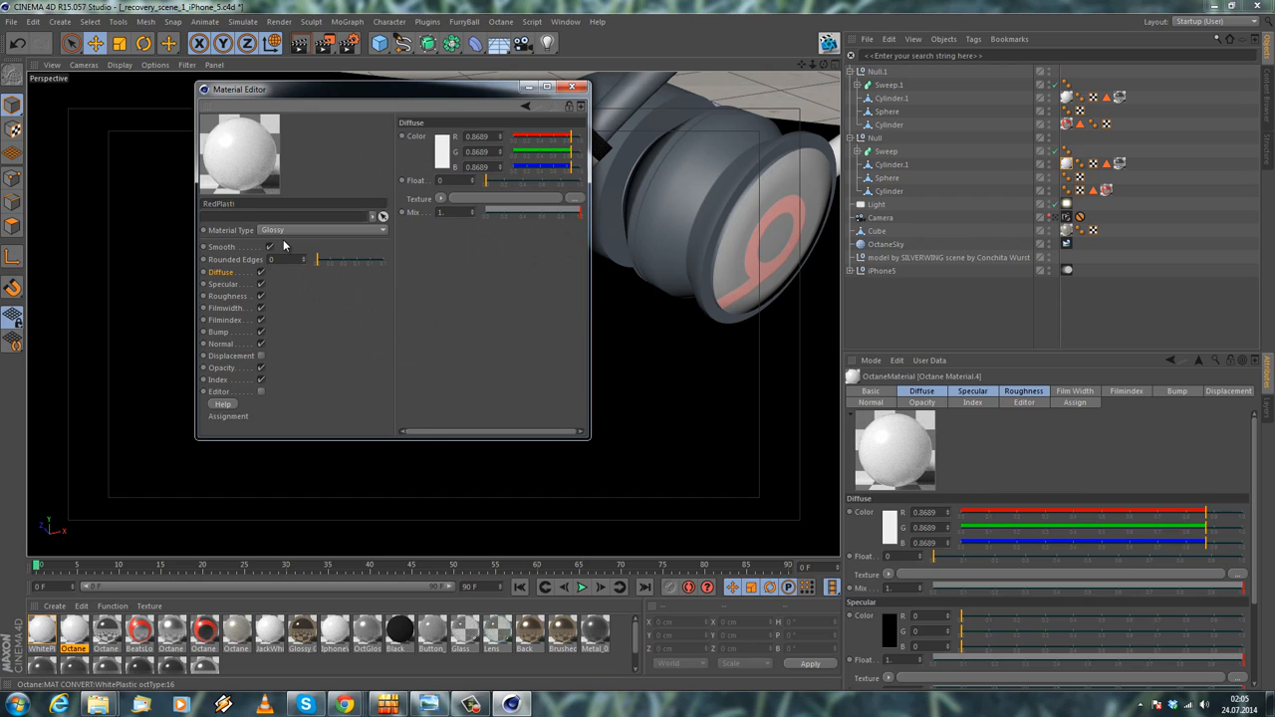
{"action": "type", "text": "RedPlastic"}
{"action": "key", "text": "Return"}
Set RedPlastic's diffuse colour to a bright red, with R 0.763, G 0.014 and B 0.014, and close its editor
{"action": "left_click", "coordinate": [442, 151]}
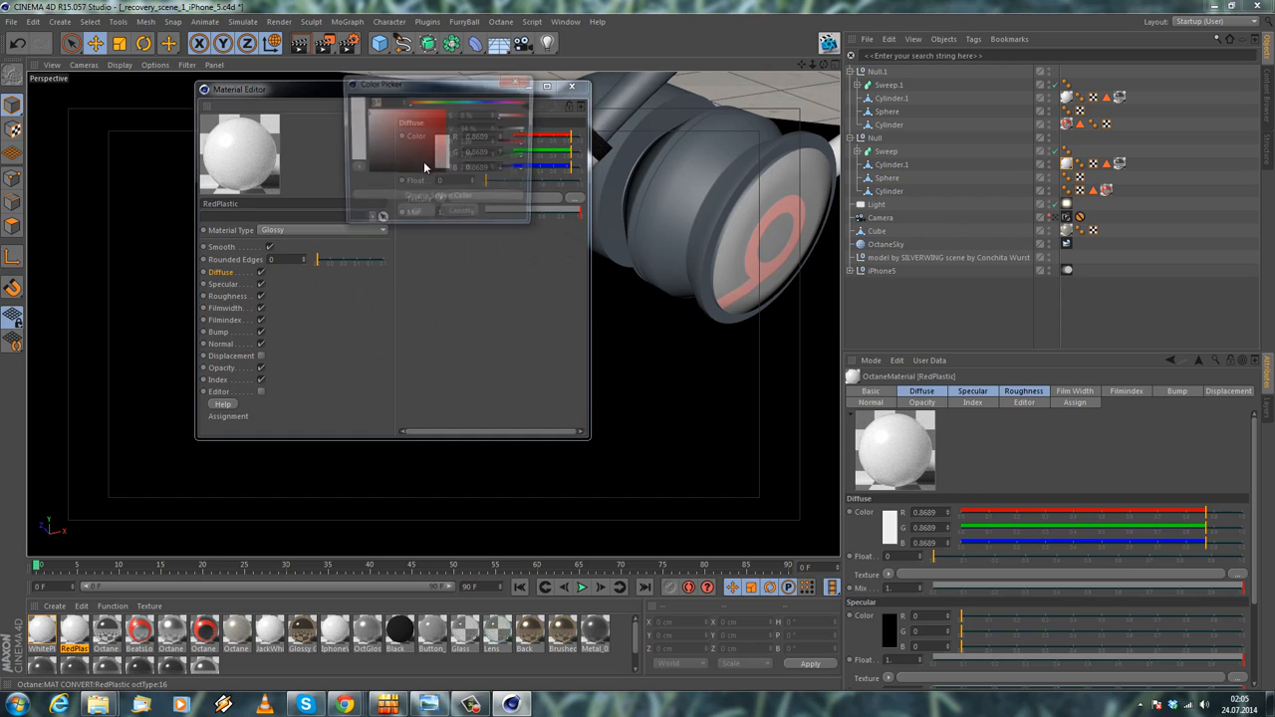
{"action": "left_click_drag", "start_coordinate": [437, 131], "coordinate": [431, 118]}
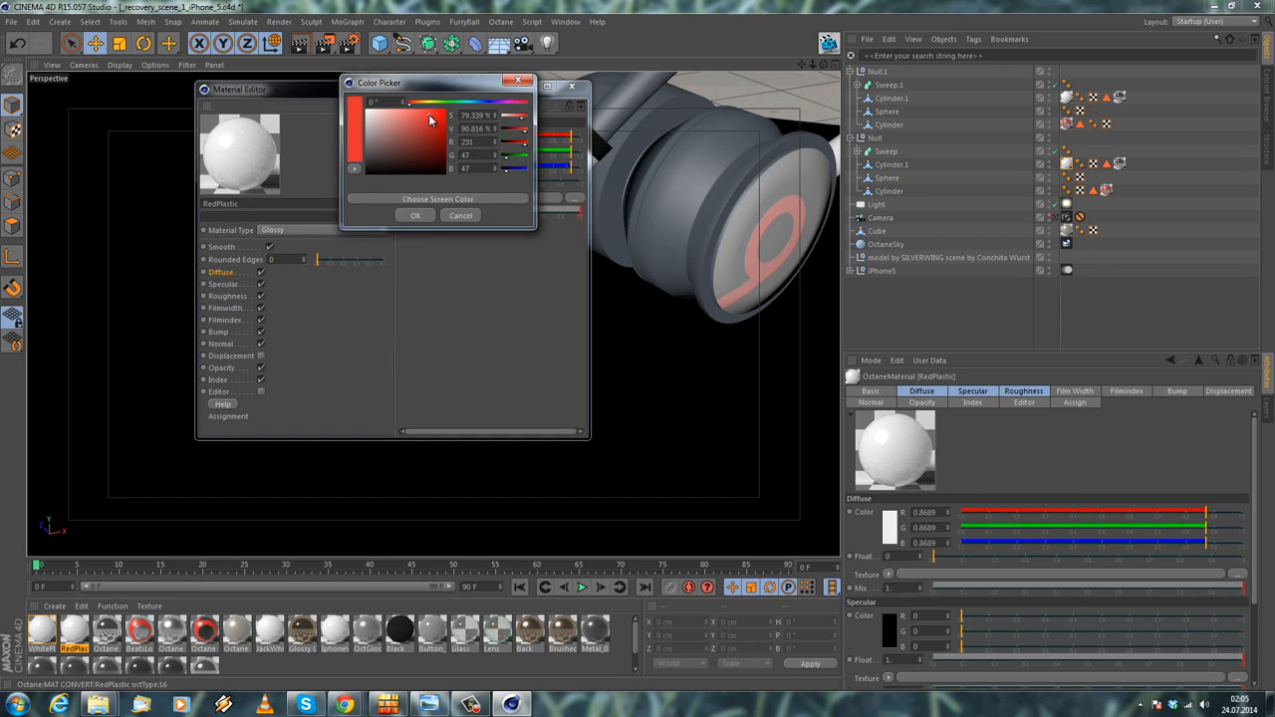
{"action": "left_click", "coordinate": [414, 216]}
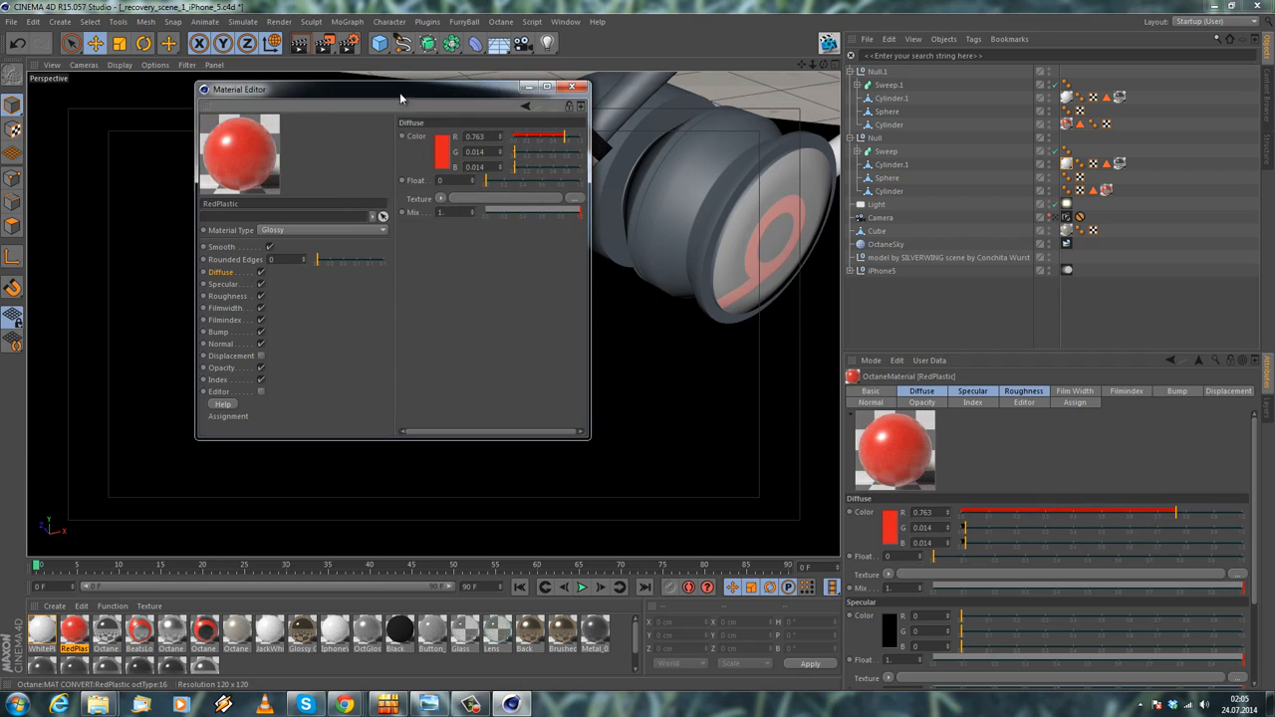
{"action": "left_click", "coordinate": [572, 87]}
Select and frame the Cylinder earbud body in Null, and check the red rings in the browser's reference photo
{"action": "mouse_move", "coordinate": [456, 335]}
{"action": "left_mouse_down", "text": "alt"}
{"action": "mouse_move", "coordinate": [626, 312]}
{"action": "mouse_move", "coordinate": [504, 305]}
{"action": "mouse_move", "coordinate": [518, 305]}
{"action": "mouse_move", "coordinate": [472, 317]}
{"action": "left_mouse_up", "text": "alt"}
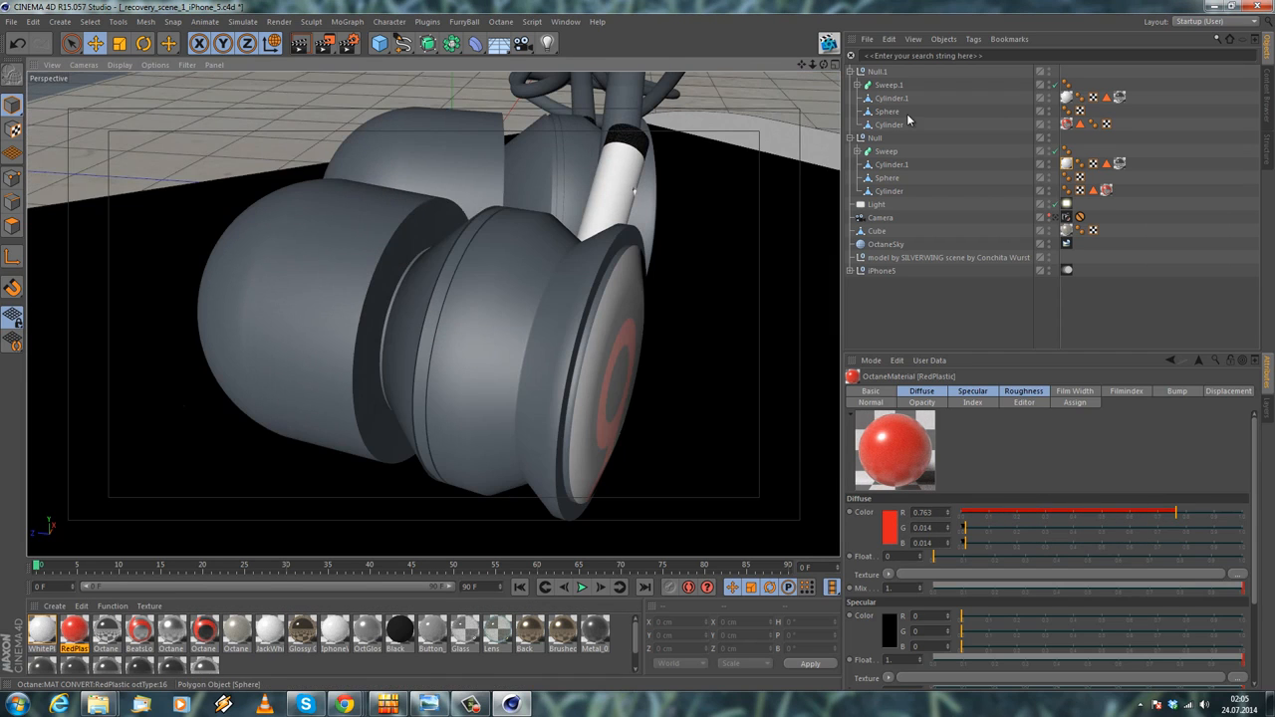
{"action": "left_click", "coordinate": [890, 100]}
{"action": "left_click", "coordinate": [887, 126]}
{"action": "left_click", "coordinate": [891, 100]}
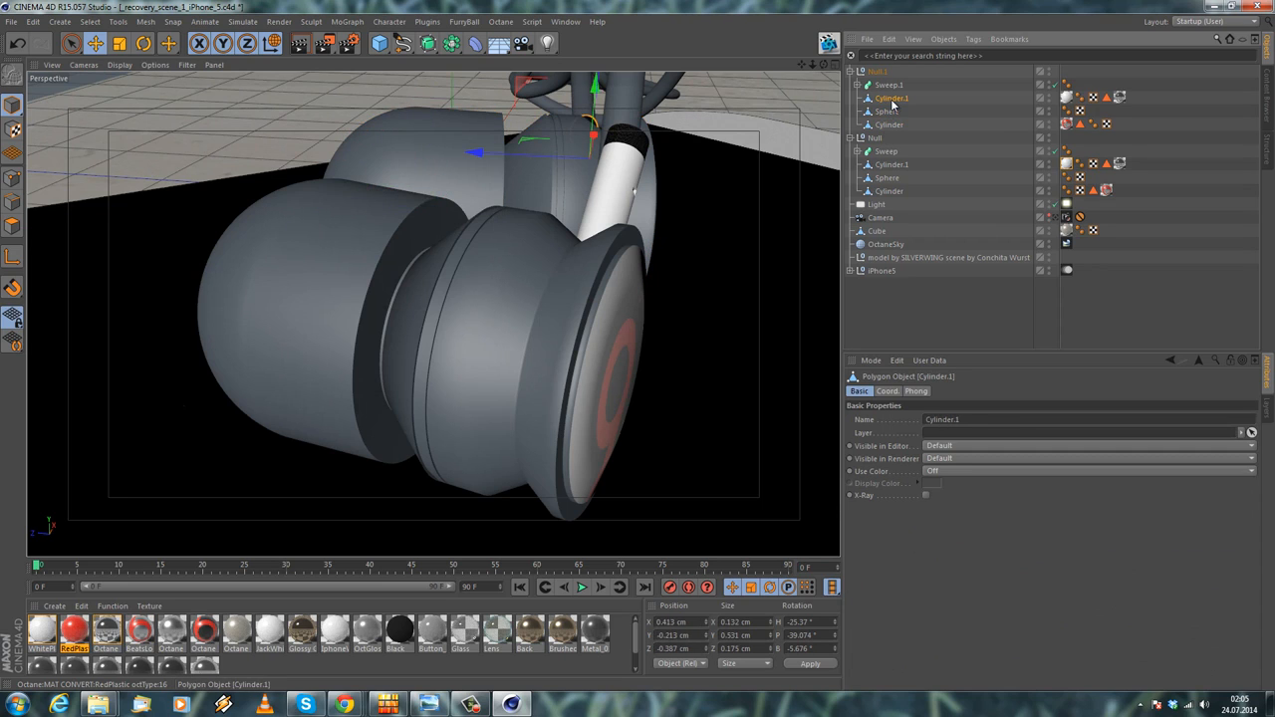
{"action": "left_click", "coordinate": [887, 126]}
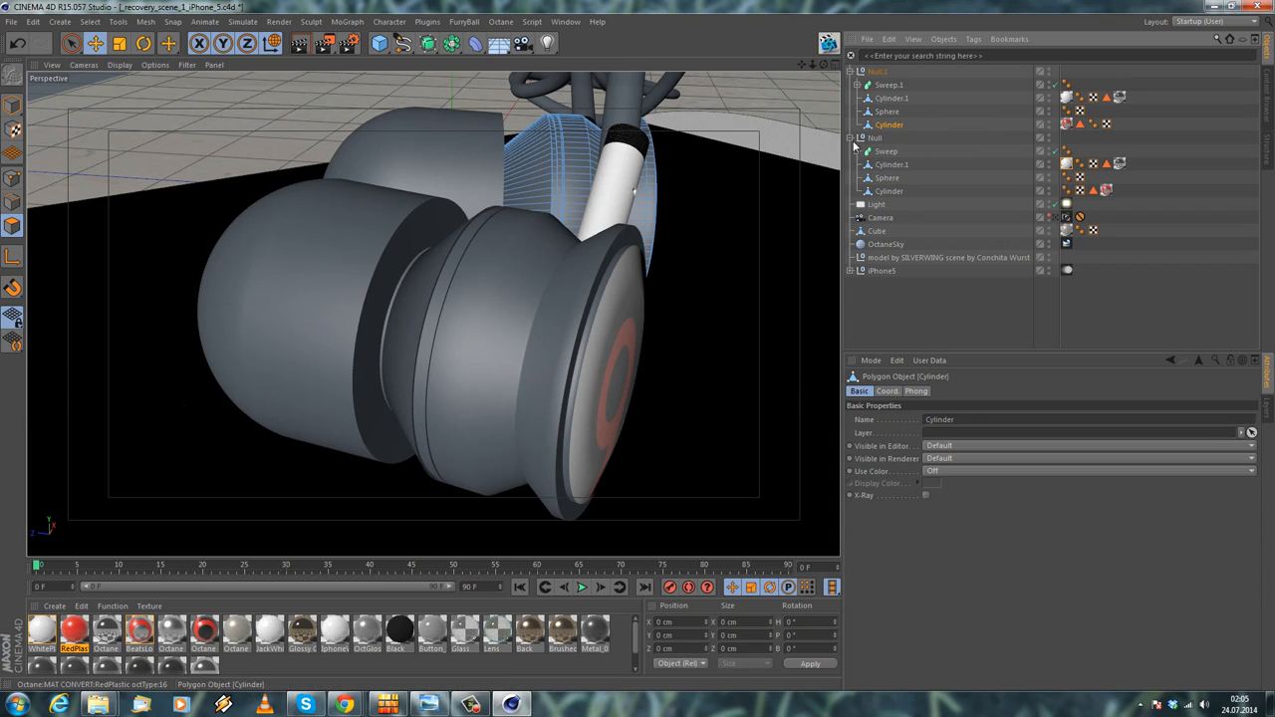
{"action": "left_click", "coordinate": [890, 191]}
{"action": "key", "text": "o"}
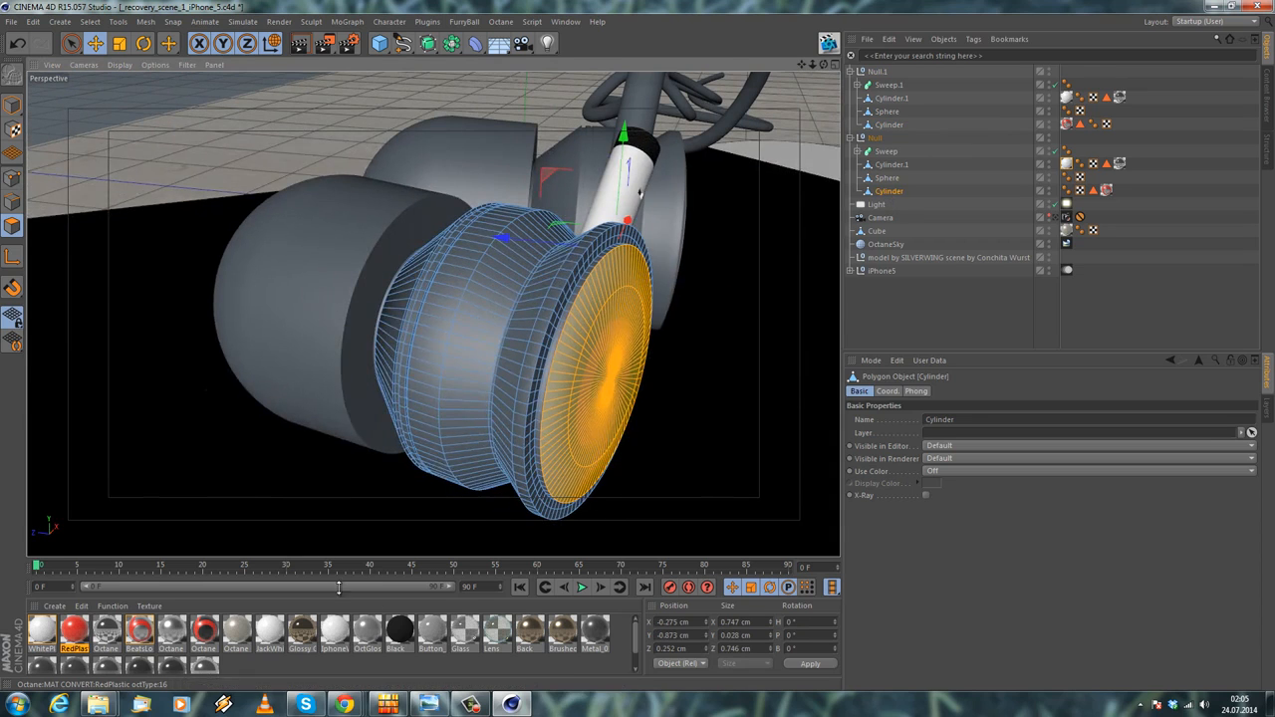
{"action": "mouse_move", "coordinate": [344, 704]}
{"action": "left_click", "coordinate": [379, 629]}
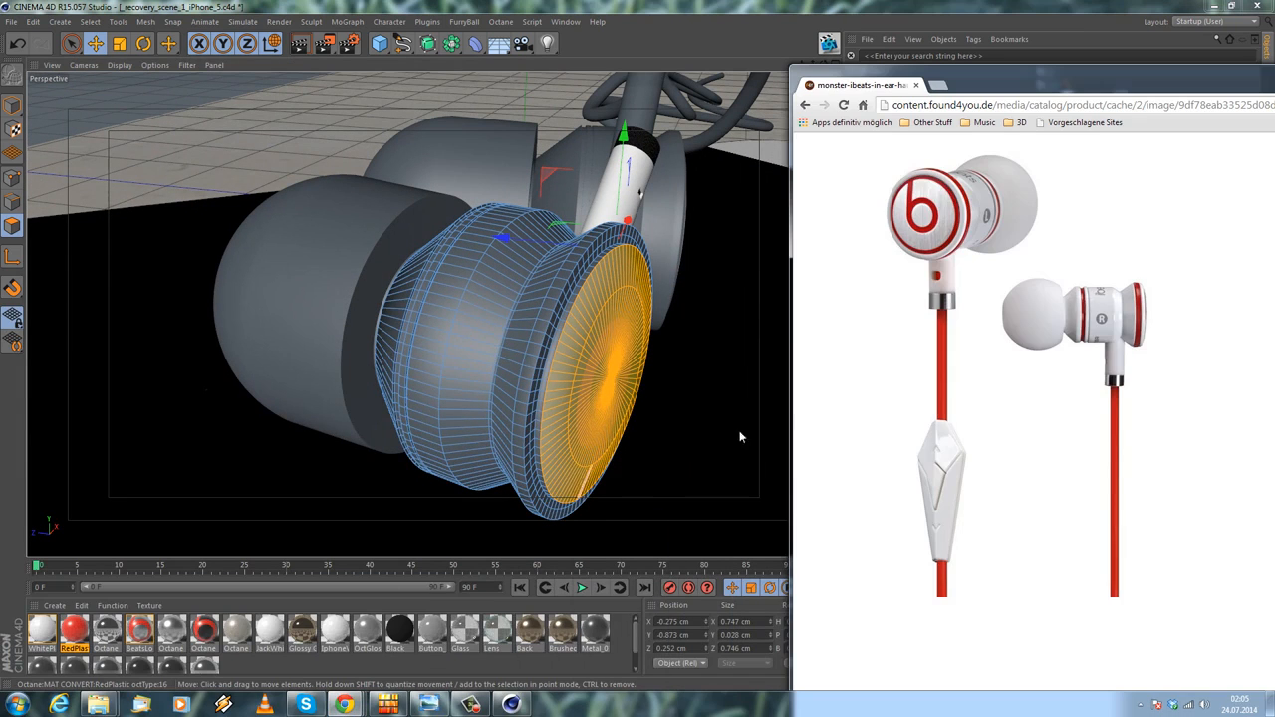
{"action": "left_click", "coordinate": [916, 85]}
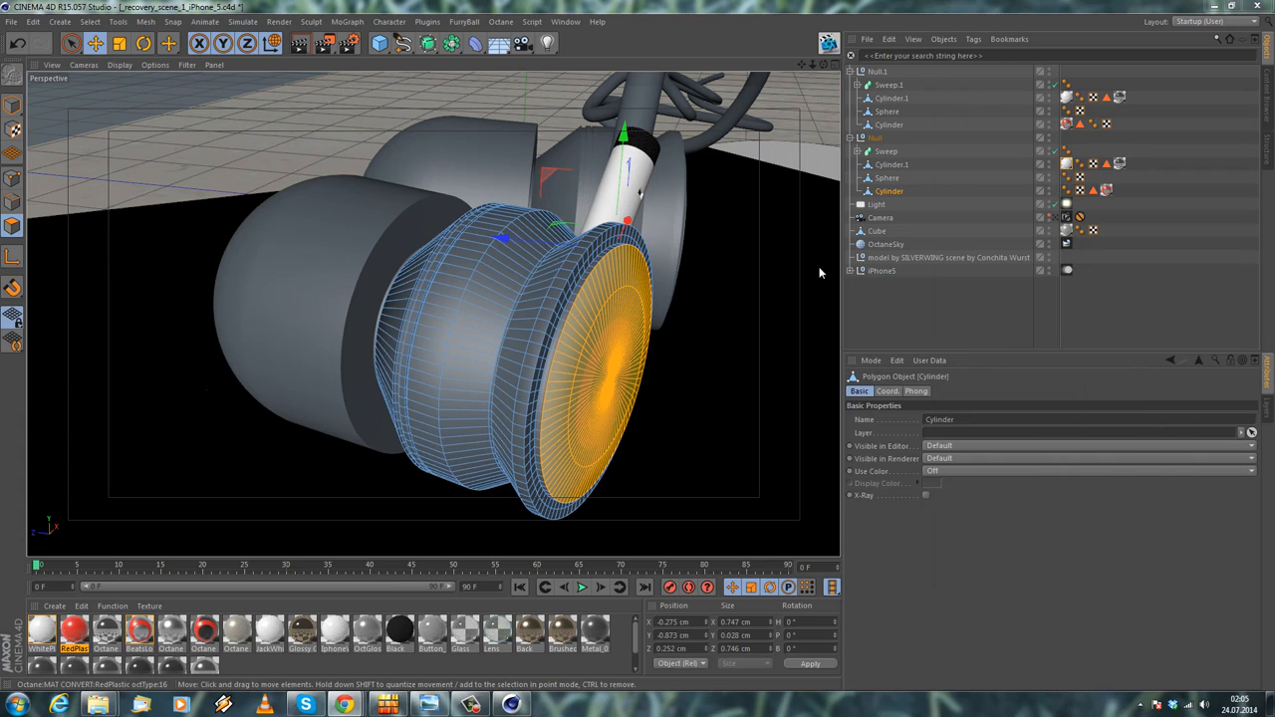
Replace the Cylinder's face selection in Null with polygon loops around its front rim and the thin ring near its back
{"action": "left_click_drag", "start_coordinate": [641, 321], "coordinate": [543, 299], "text": "alt"}
{"action": "left_click", "coordinate": [90, 21]}
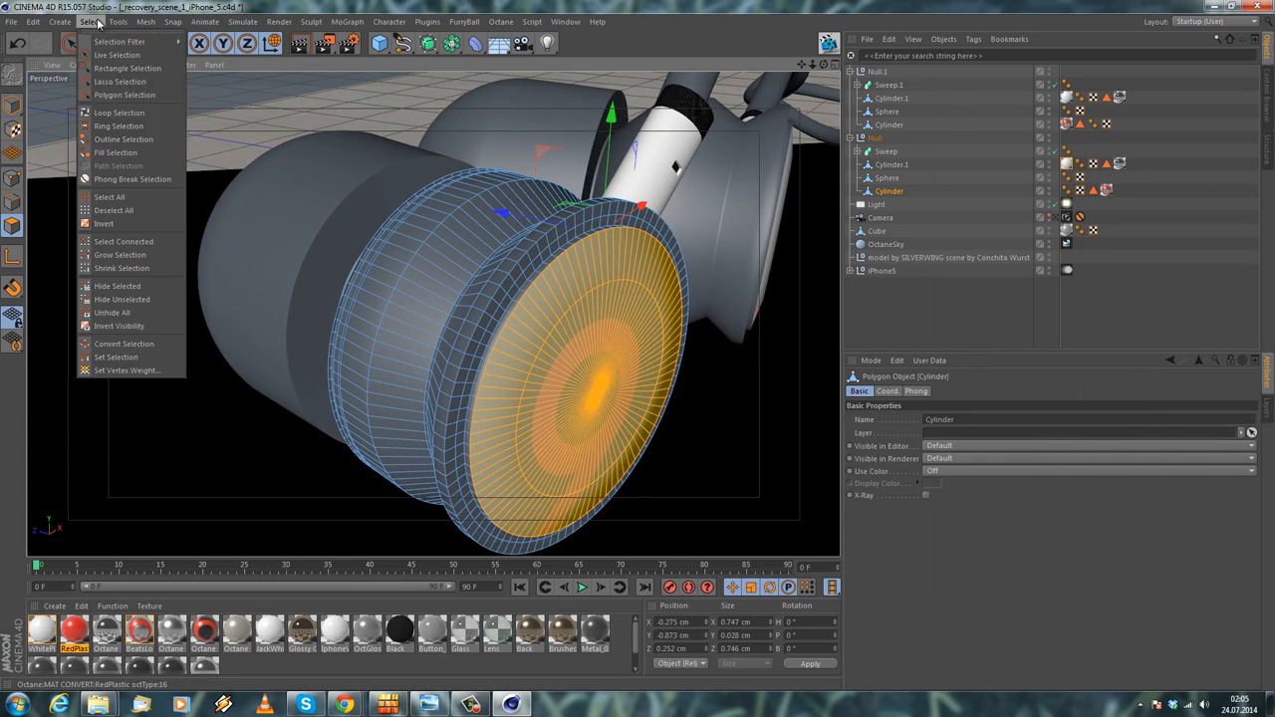
{"action": "left_click", "coordinate": [117, 112]}
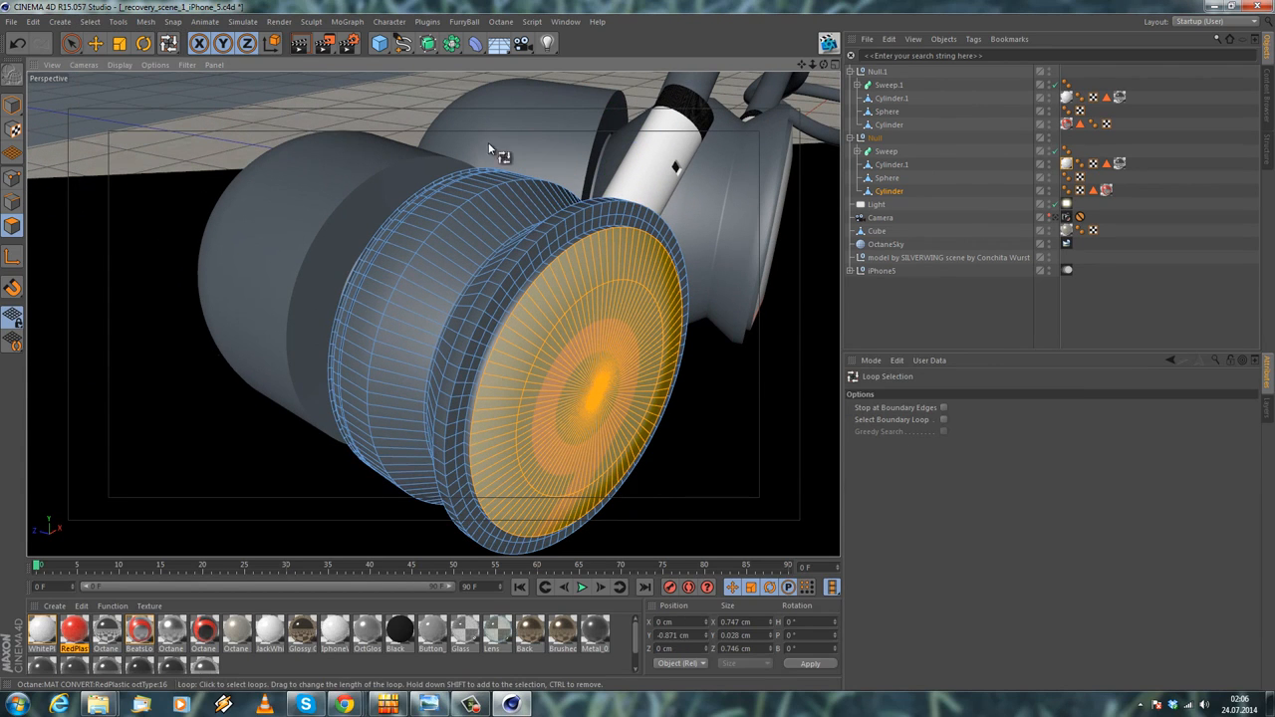
{"action": "left_click", "coordinate": [225, 154]}
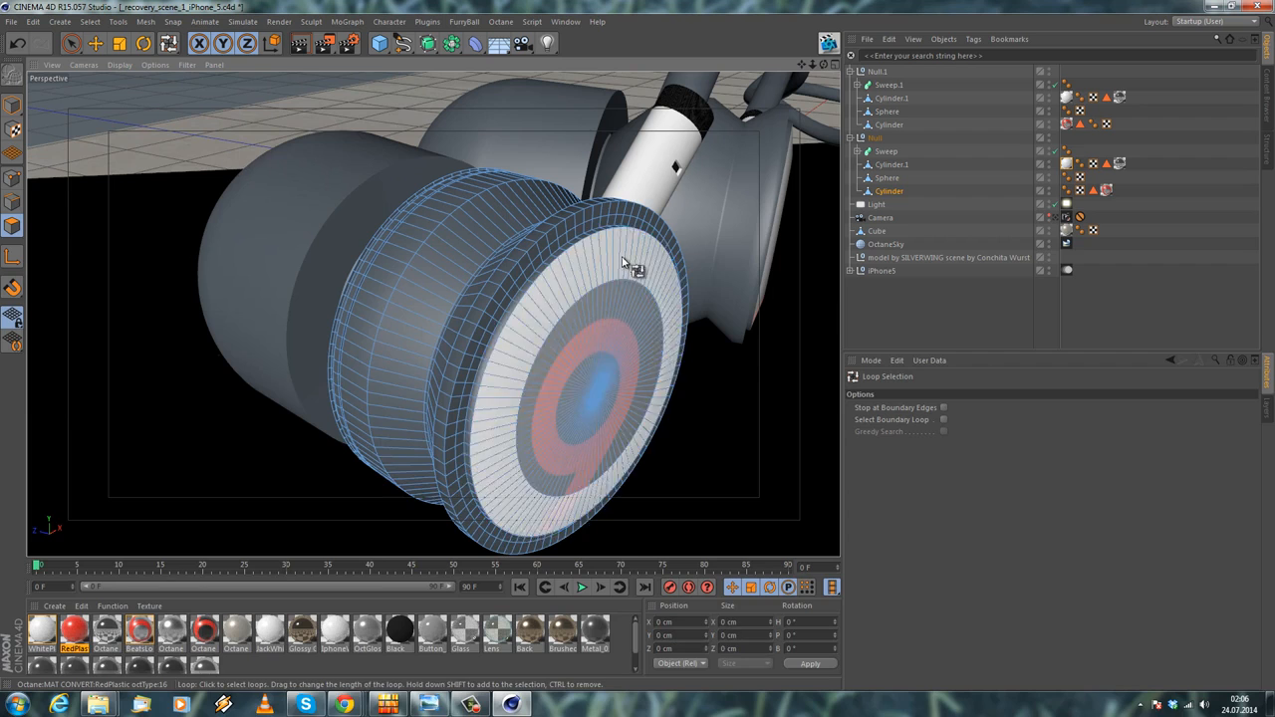
{"action": "scroll", "coordinate": [622, 257], "scroll_direction": "up", "scroll_amount": 3}
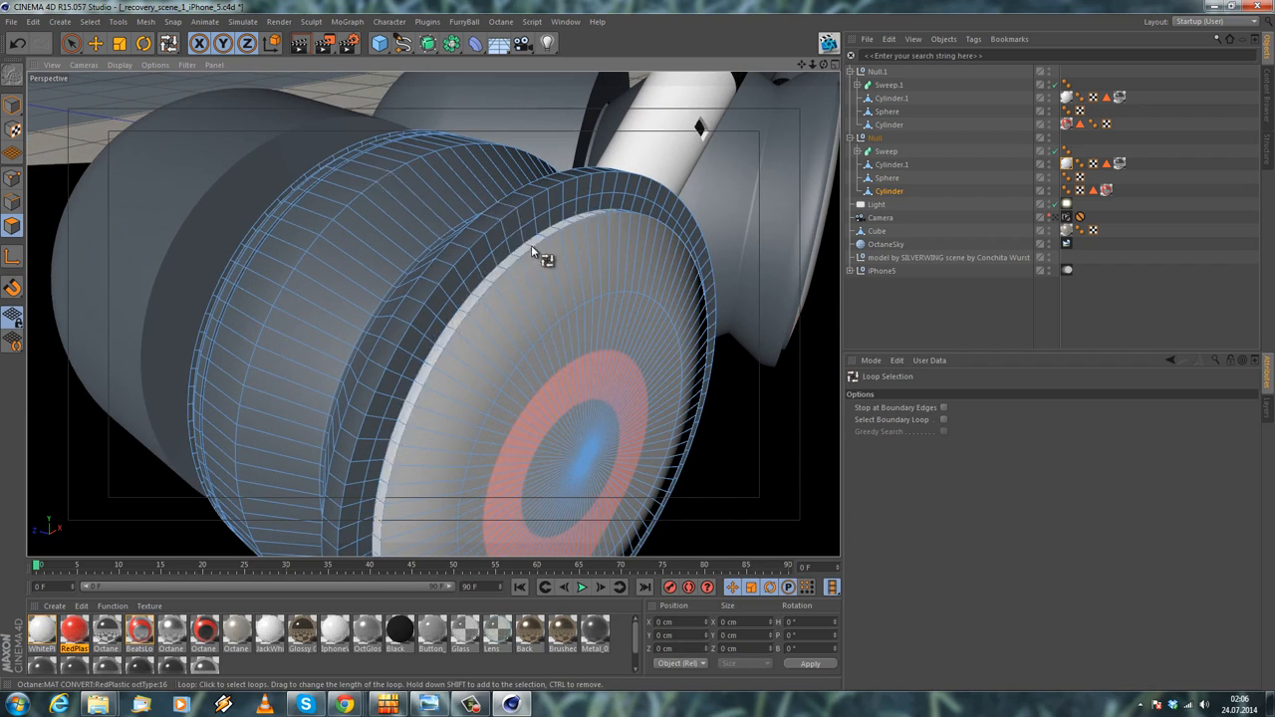
{"action": "left_click", "coordinate": [528, 245]}
{"action": "left_click_drag", "start_coordinate": [528, 244], "coordinate": [484, 213], "text": "alt"}
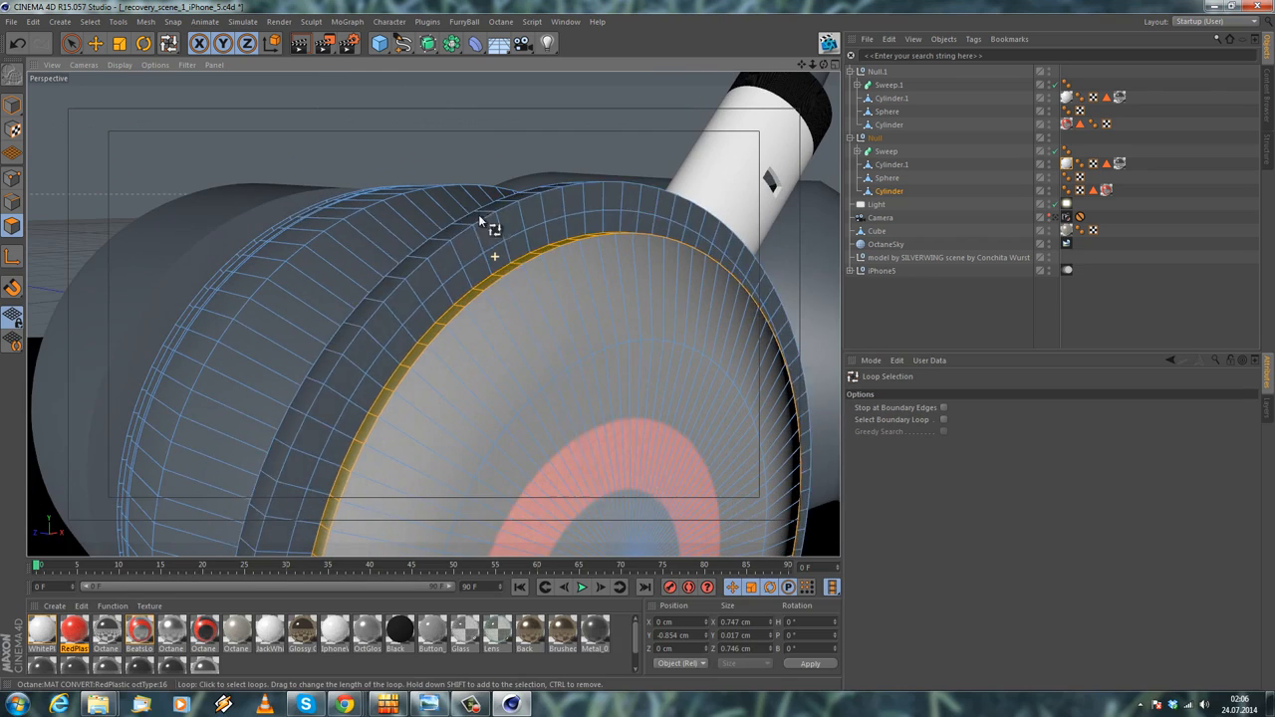
{"action": "left_click", "coordinate": [487, 267]}
{"action": "left_click_drag", "start_coordinate": [487, 260], "coordinate": [441, 298], "text": "alt"}
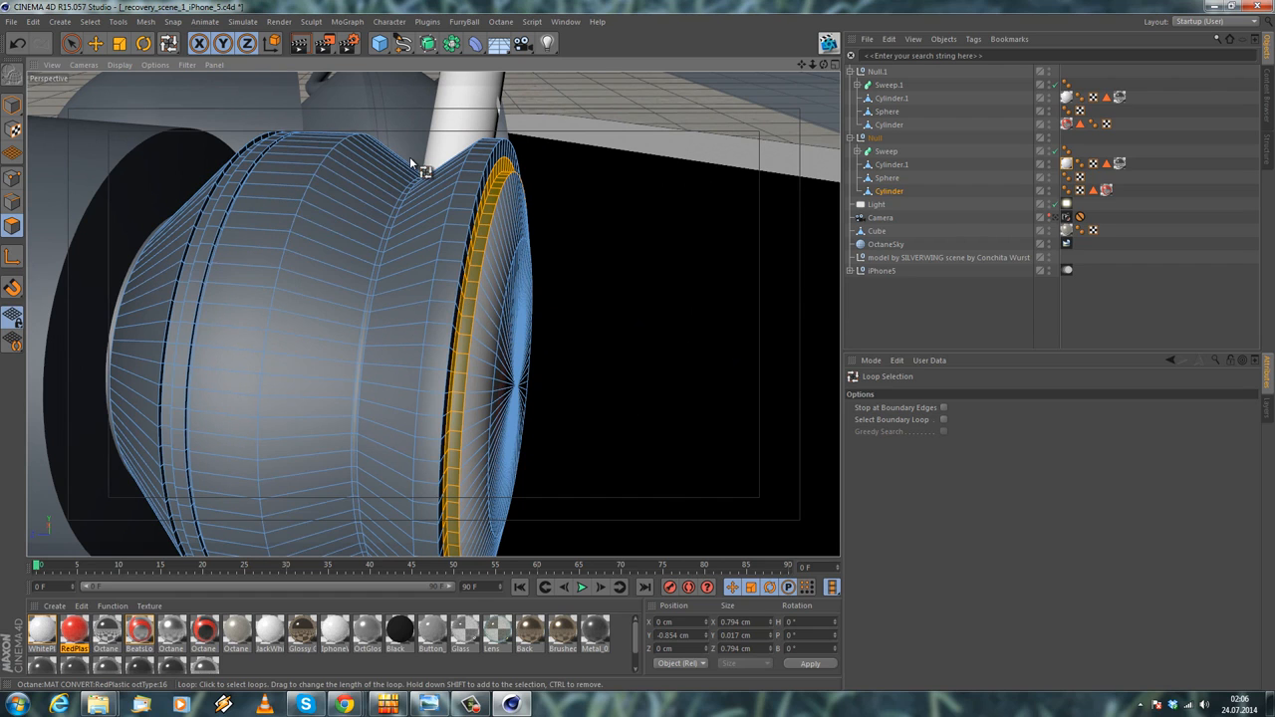
{"action": "left_click", "coordinate": [485, 161], "text": "shift"}
{"action": "left_click_drag", "start_coordinate": [397, 219], "coordinate": [426, 247], "text": "alt"}
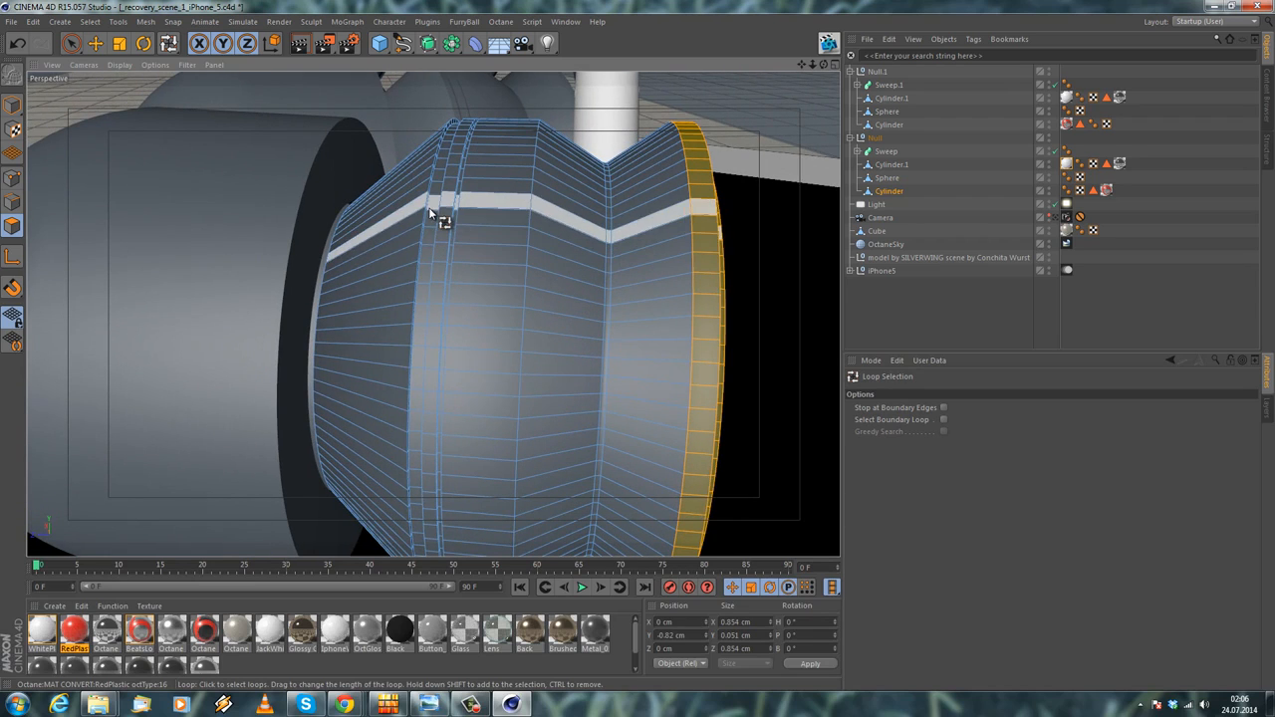
{"action": "left_click", "coordinate": [434, 235], "text": "shift"}
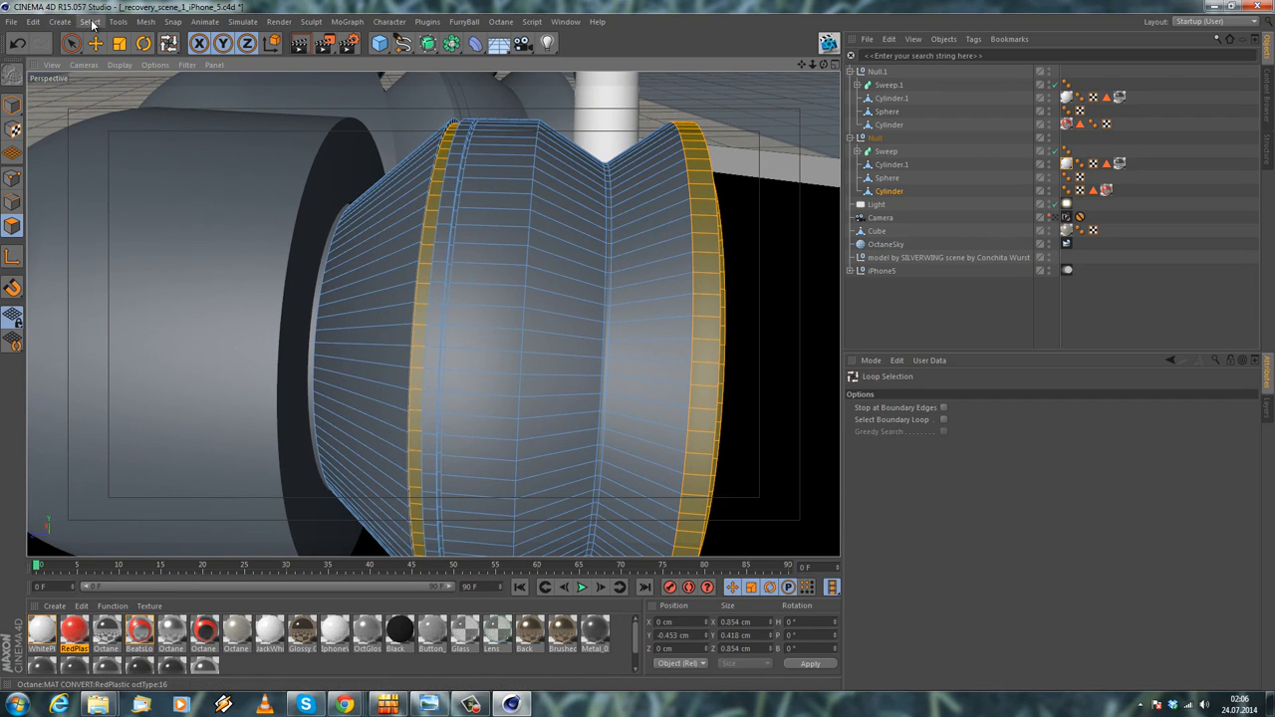
Save the selected loops as a polygon selection named RedParts
{"action": "left_click", "coordinate": [90, 21]}
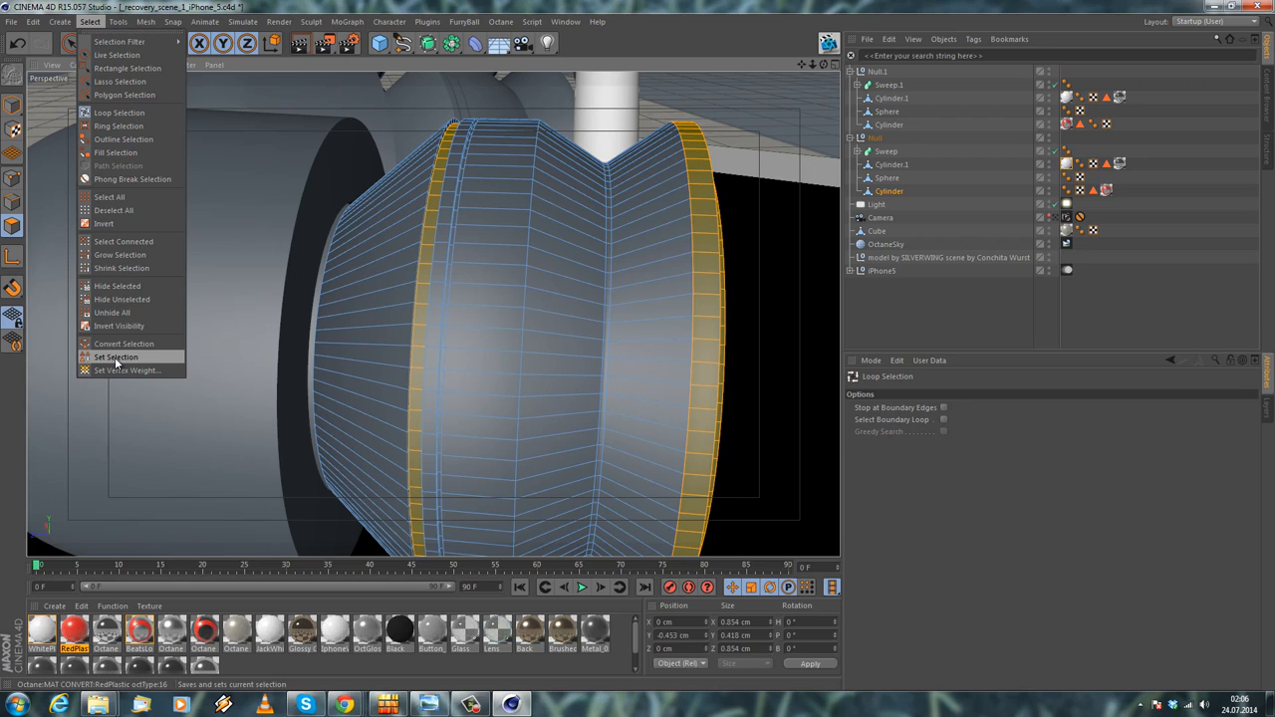
{"action": "left_click", "coordinate": [117, 358]}
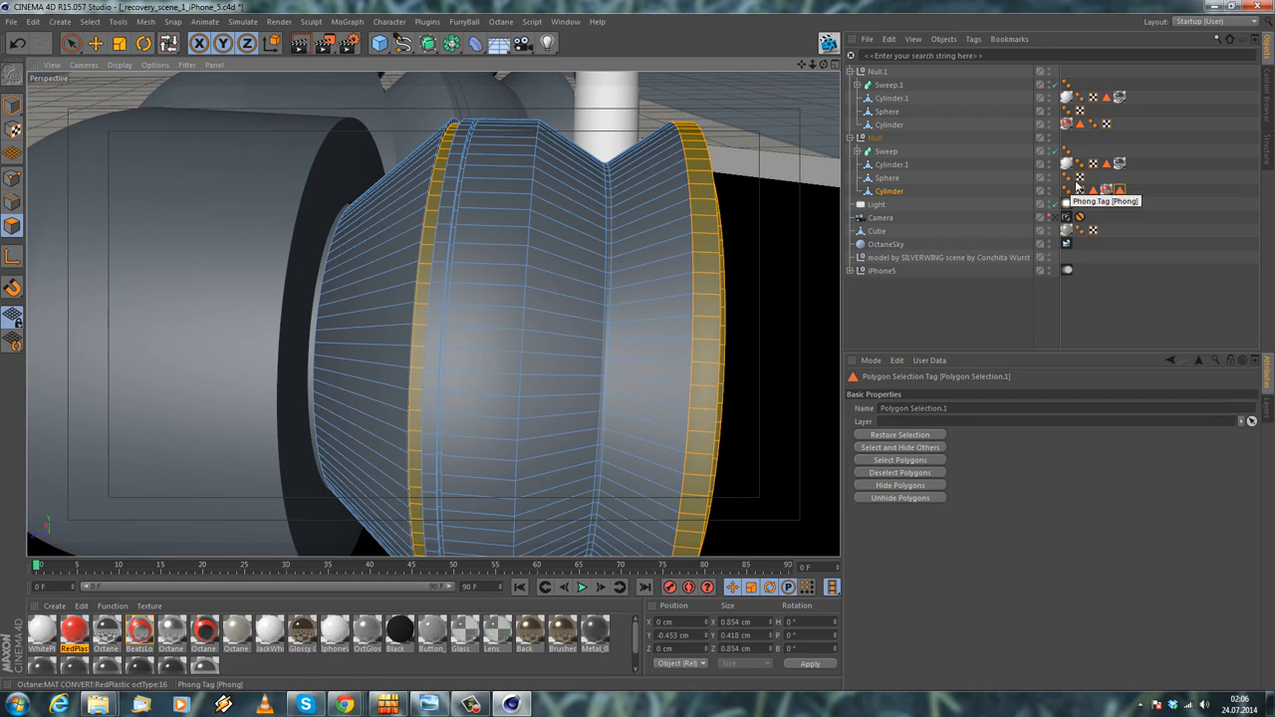
{"action": "left_click_drag", "start_coordinate": [958, 409], "coordinate": [390, 357]}
{"action": "key", "text": "BackSpace"}
{"action": "type", "text": "RedParts"}
{"action": "key", "text": "Return"}
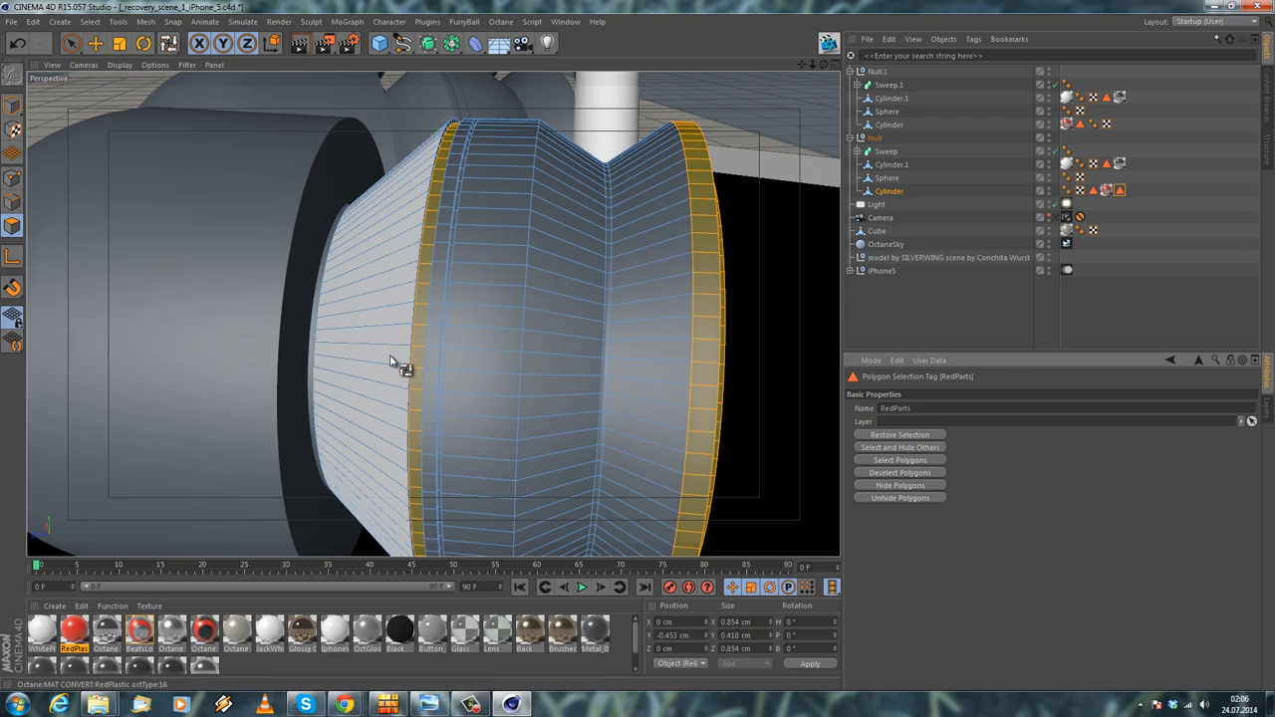
Copy the RedParts selection tag onto Cylinder.1 in Null.1 and place it after the other tags
{"action": "left_click", "coordinate": [1122, 192]}
{"action": "left_click_drag", "start_coordinate": [890, 98], "coordinate": [1065, 99], "text": "ctrl"}
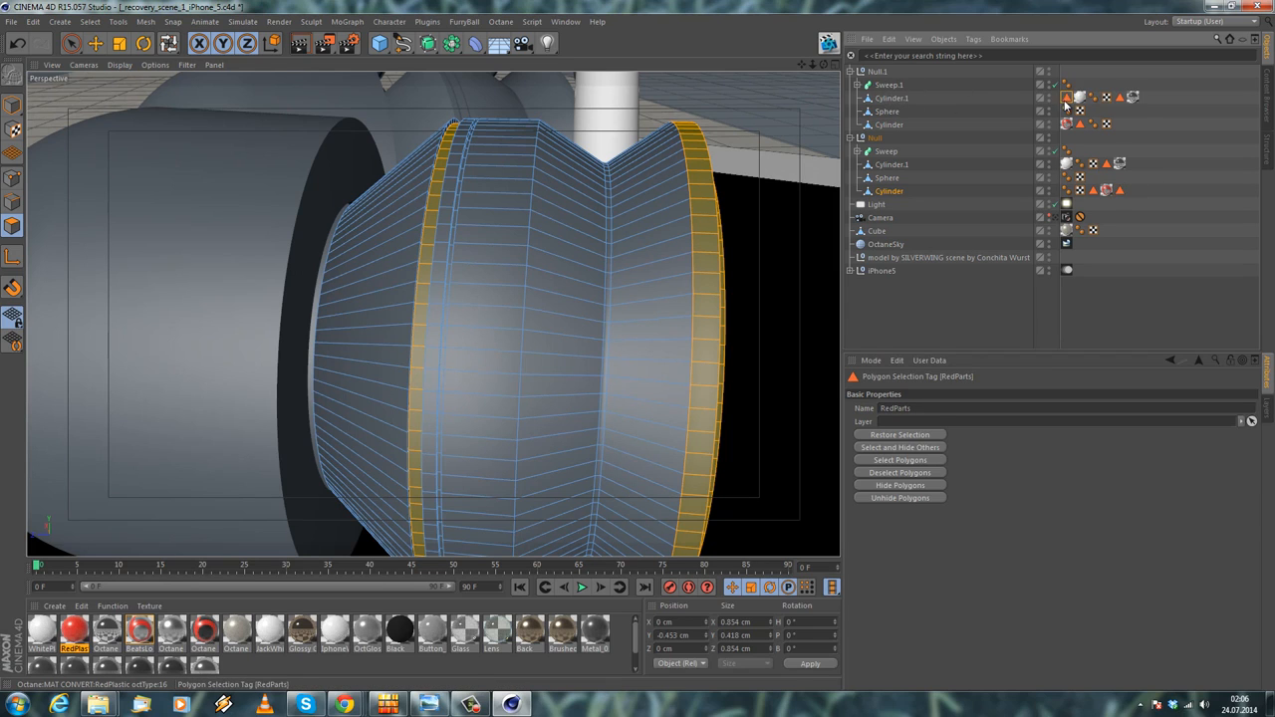
{"action": "left_click_drag", "start_coordinate": [1146, 104], "coordinate": [1140, 100]}
Apply RedPlastic to Cylinder in Null and restrict it to the RedParts selection
{"action": "left_click", "coordinate": [966, 298]}
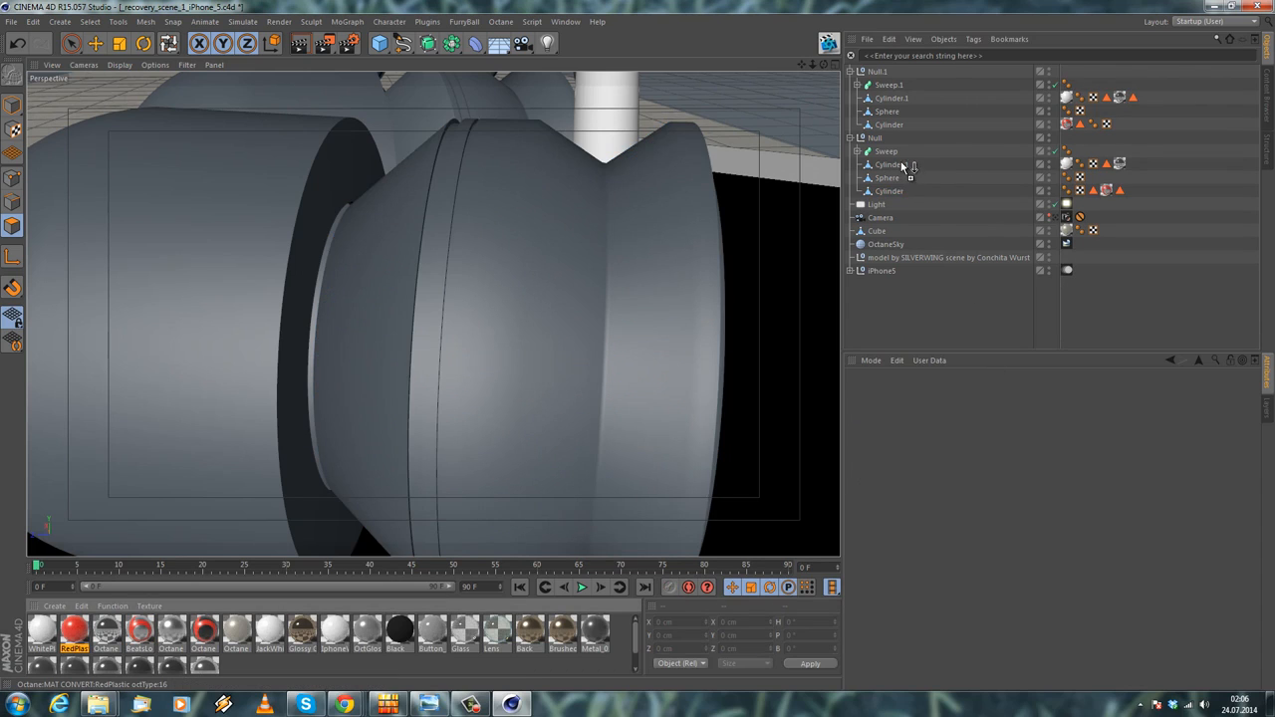
{"action": "left_click_drag", "start_coordinate": [890, 190], "coordinate": [890, 192]}
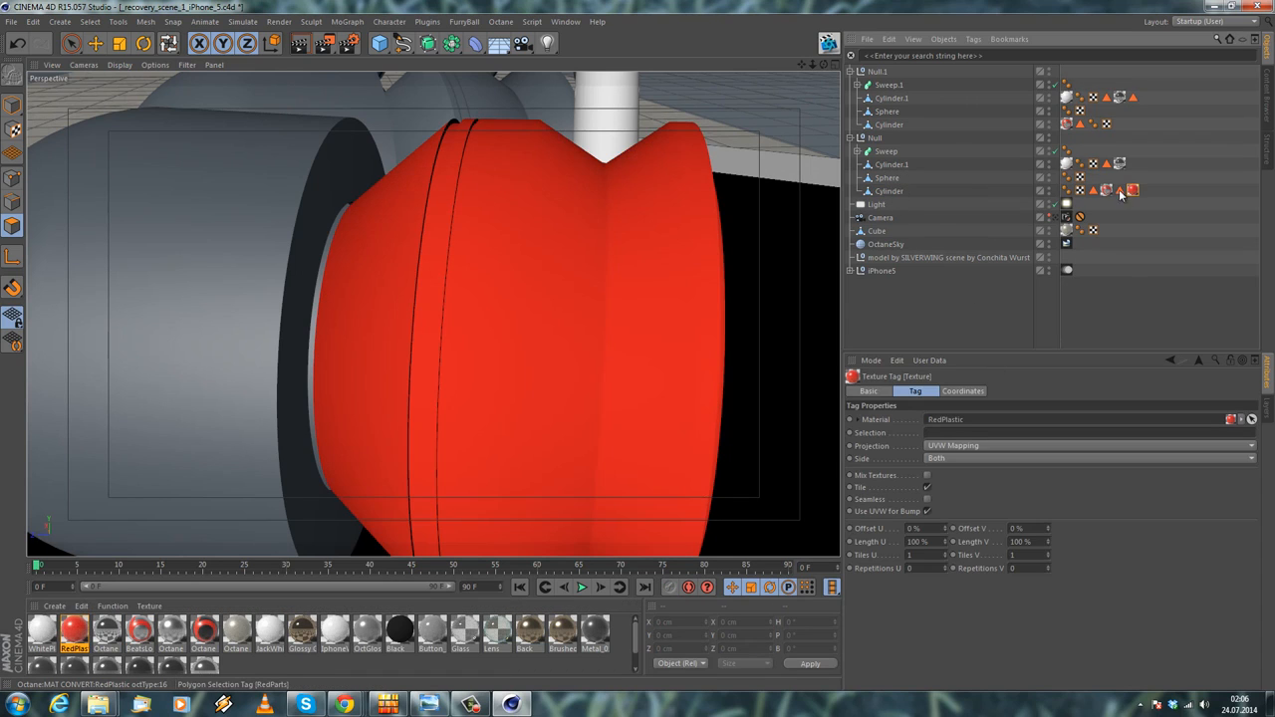
{"action": "left_click_drag", "start_coordinate": [951, 438], "coordinate": [951, 439]}
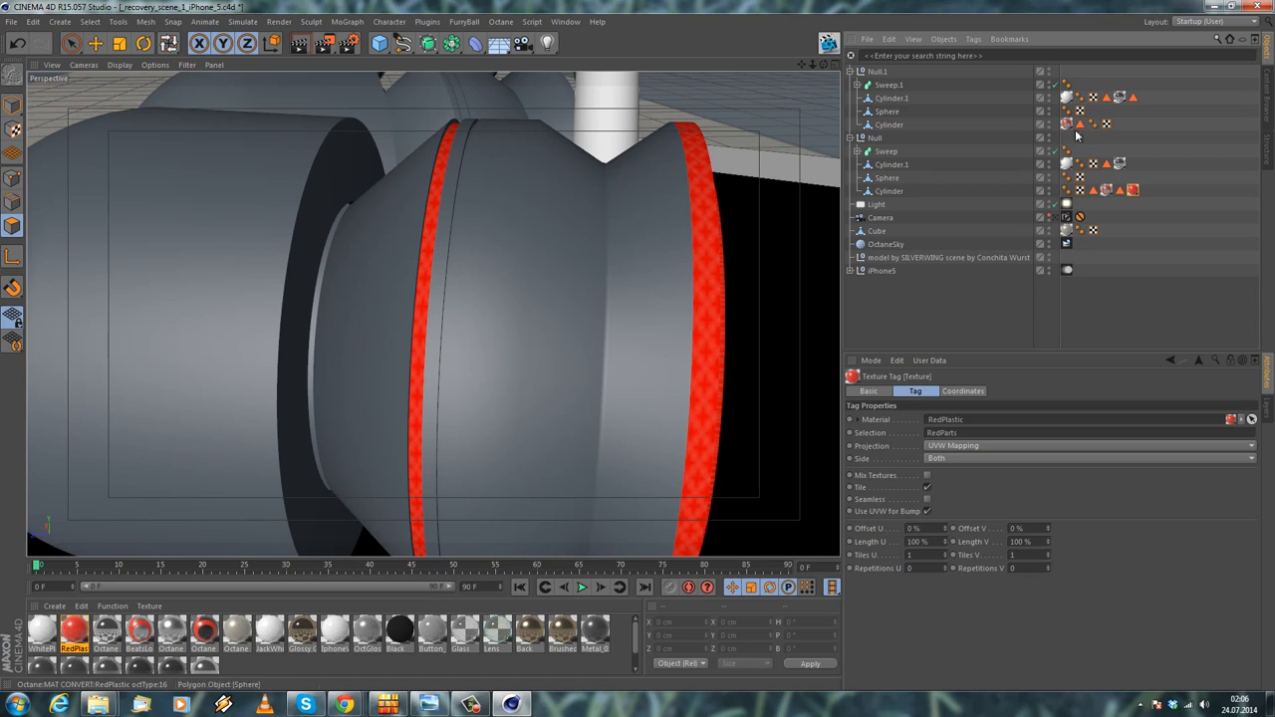
Apply RedPlastic to Cylinder in Null.1 and move the RedParts tag from Cylinder.1 to it, ahead of the material tag
{"action": "left_click_drag", "start_coordinate": [75, 653], "coordinate": [115, 605]}
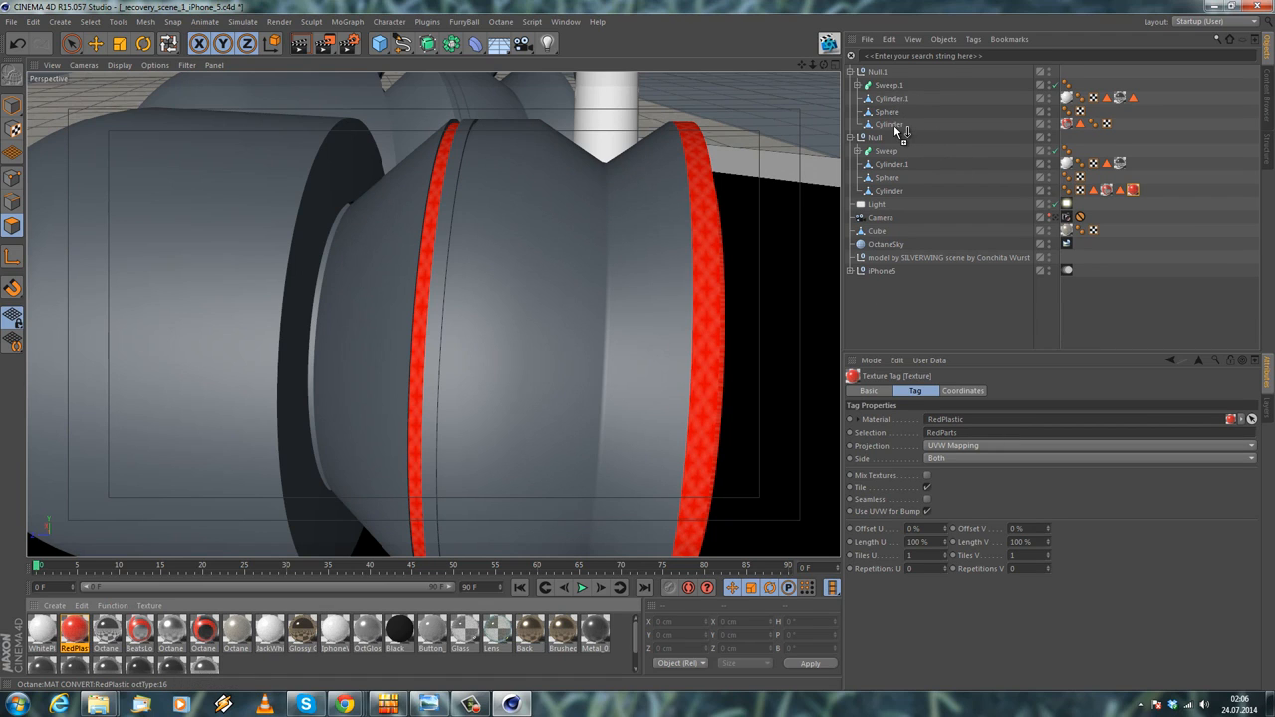
{"action": "left_click_drag", "start_coordinate": [893, 124], "coordinate": [894, 124]}
{"action": "left_click", "coordinate": [1132, 98]}
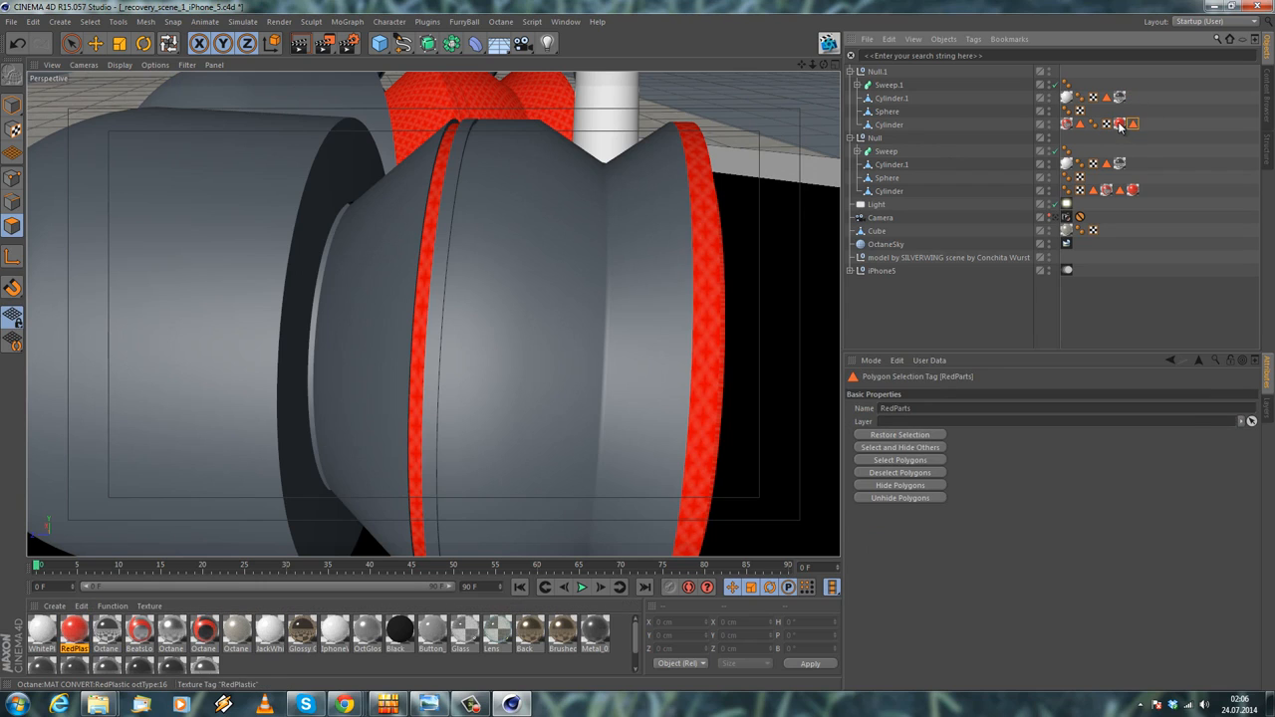
{"action": "left_click_drag", "start_coordinate": [1153, 130], "coordinate": [1117, 139]}
Restrict RedPlastic on Cylinder in Null.1 to the RedParts selection and inspect both earbuds
{"action": "left_click", "coordinate": [1121, 126]}
{"action": "left_click", "coordinate": [1132, 126]}
{"action": "left_click_drag", "start_coordinate": [962, 434], "coordinate": [963, 433]}
{"action": "left_click_drag", "start_coordinate": [653, 315], "coordinate": [921, 173], "text": "alt"}
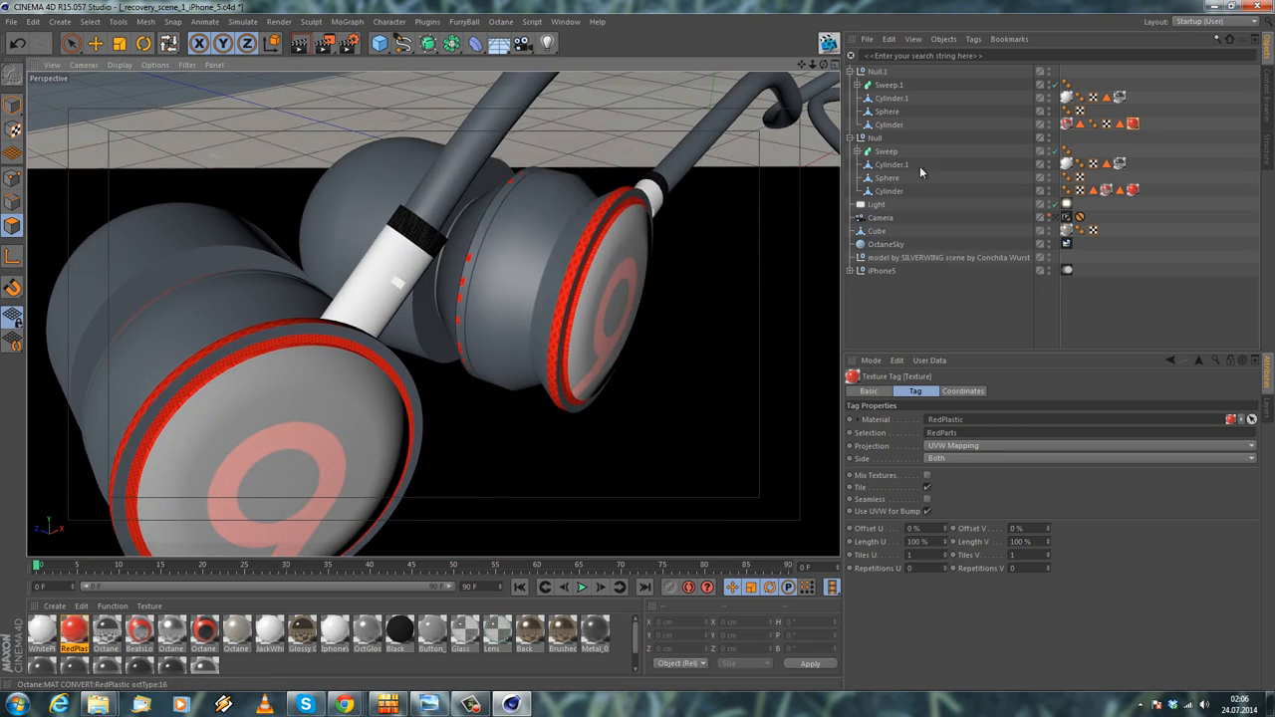
Redefine the RedParts selection on Cylinder in Null.1 from its front rim loops and the thin ring loop near its back
{"action": "left_click", "coordinate": [887, 125]}
{"action": "left_click", "coordinate": [1119, 124]}
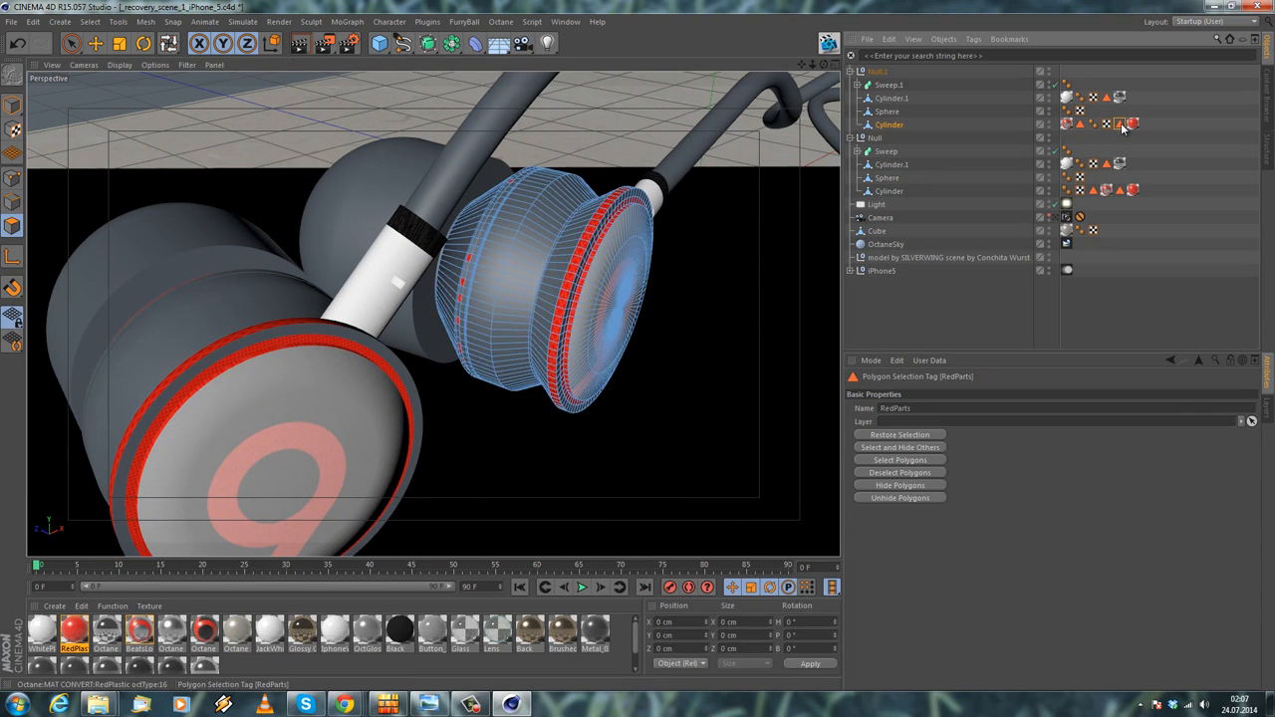
{"action": "key", "text": "o"}
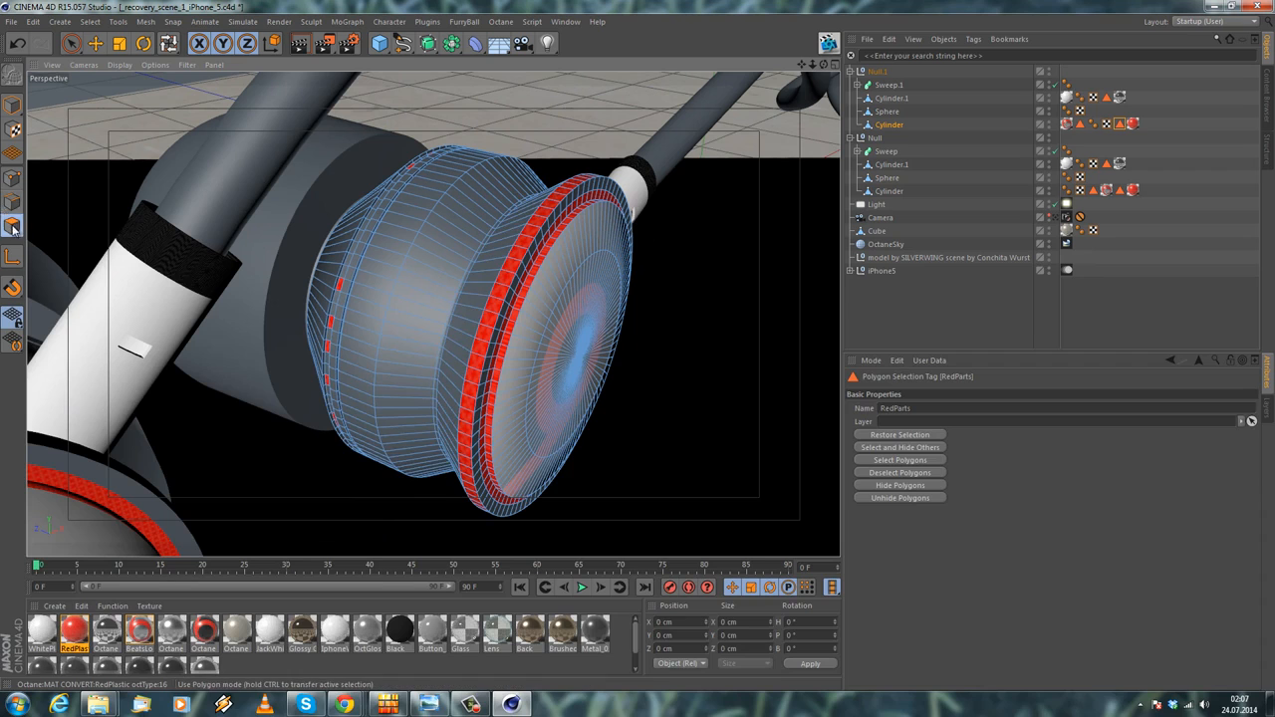
{"action": "left_click", "coordinate": [92, 22]}
{"action": "left_click", "coordinate": [102, 114]}
{"action": "scroll", "coordinate": [452, 247], "scroll_direction": "up", "scroll_amount": 2}
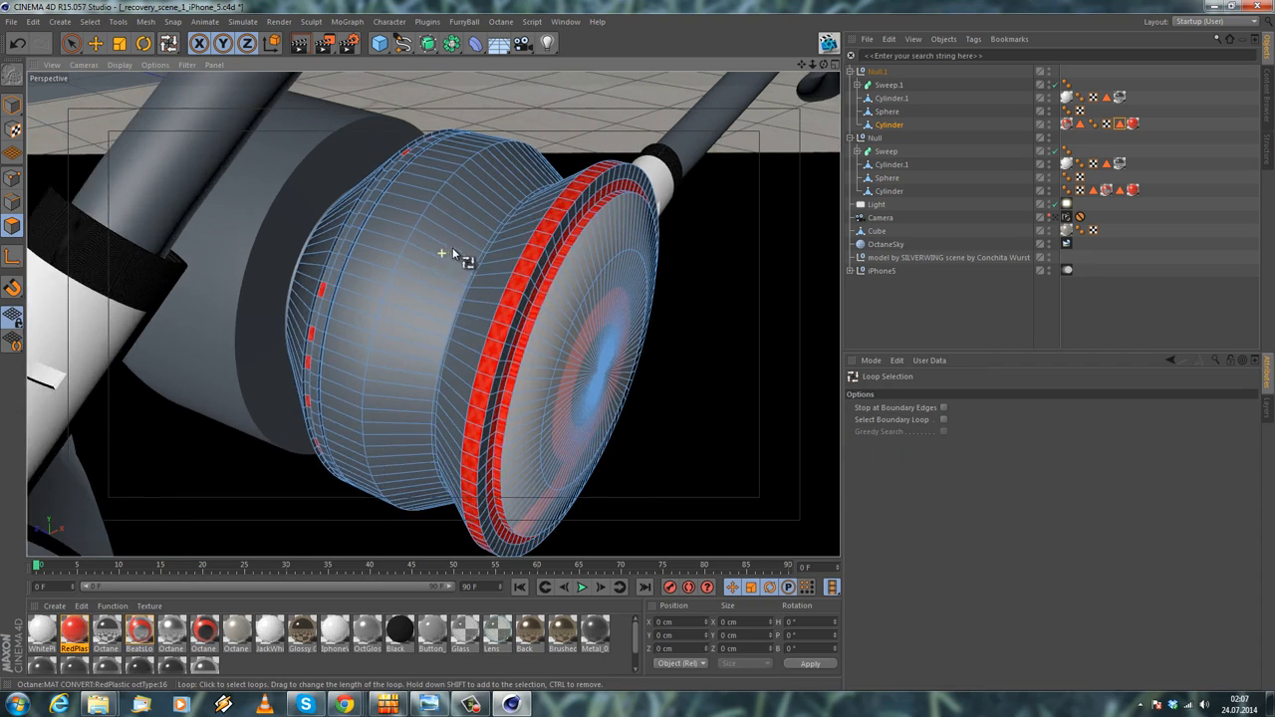
{"action": "left_click_drag", "start_coordinate": [537, 288], "coordinate": [512, 253], "text": "alt"}
{"action": "scroll", "coordinate": [511, 253], "scroll_direction": "up", "scroll_amount": 2}
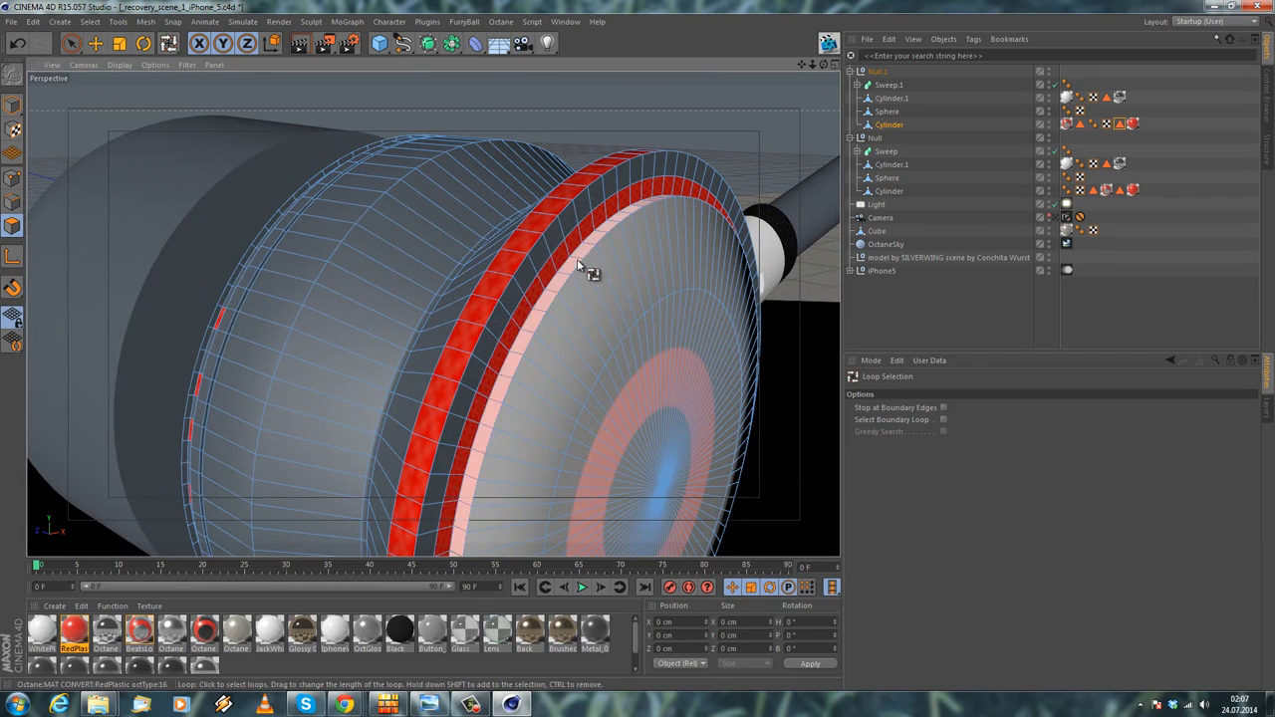
{"action": "left_click", "coordinate": [577, 256]}
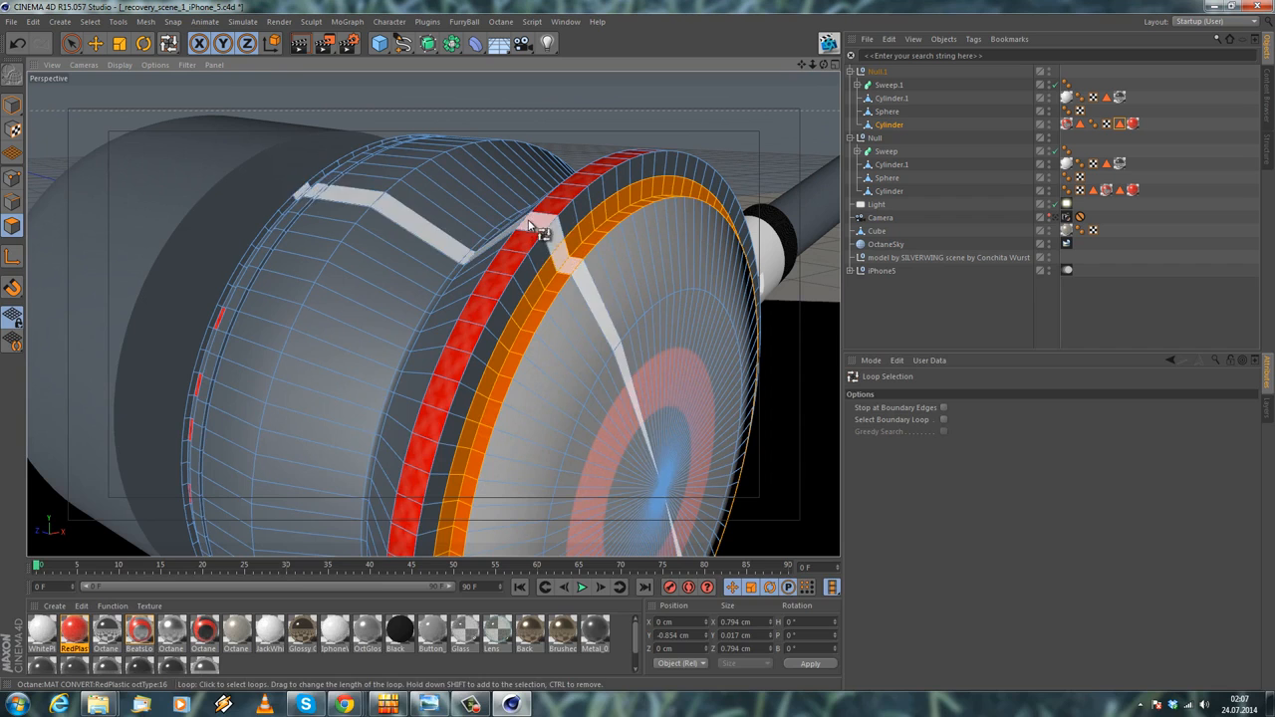
{"action": "left_click", "coordinate": [543, 236], "text": "shift"}
{"action": "left_click_drag", "start_coordinate": [543, 236], "coordinate": [378, 347], "text": "alt"}
{"action": "left_click", "coordinate": [380, 339]}
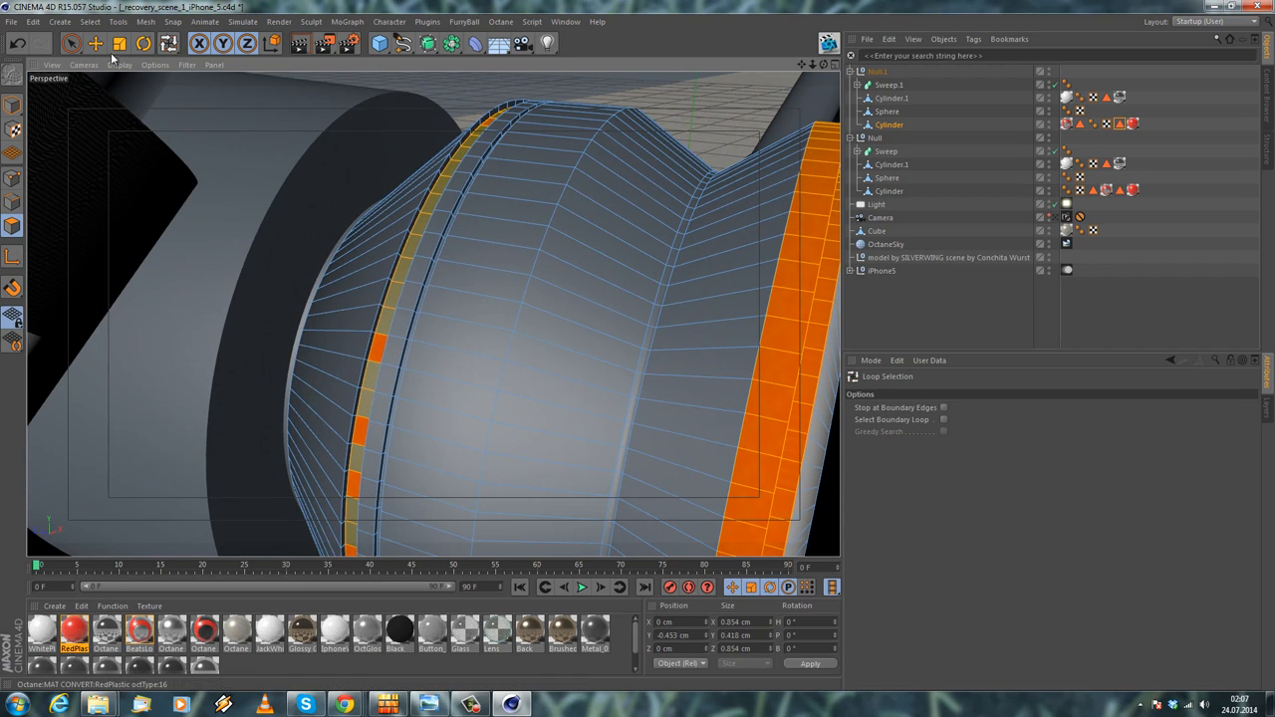
{"action": "left_click", "coordinate": [90, 21]}
{"action": "left_click", "coordinate": [103, 365]}
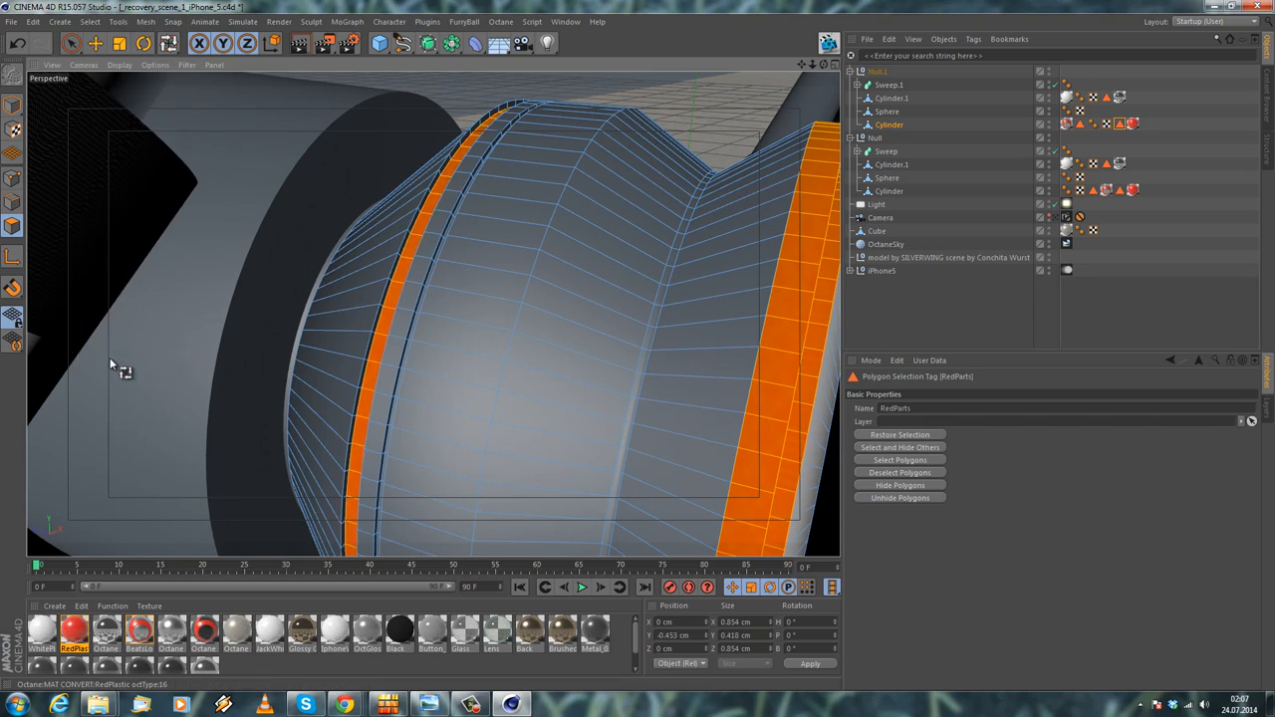
Apply WhitePlastic to Cylinder in Null.1 and to Cylinder in Null, ordered beneath their existing materials
{"action": "left_click_drag", "start_coordinate": [109, 357], "coordinate": [77, 81], "text": "alt"}
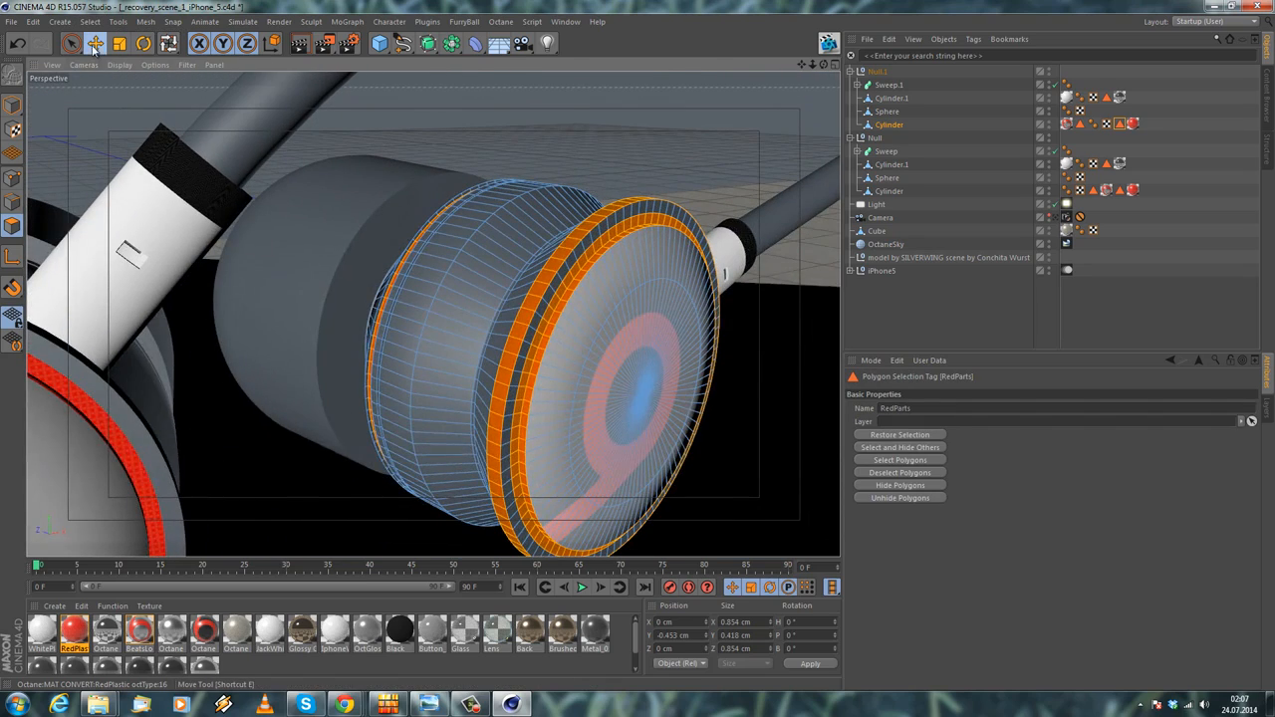
{"action": "left_click", "coordinate": [96, 43]}
{"action": "left_click", "coordinate": [490, 115]}
{"action": "left_click_drag", "start_coordinate": [494, 136], "coordinate": [578, 331], "text": "alt"}
{"action": "left_click", "coordinate": [275, 666]}
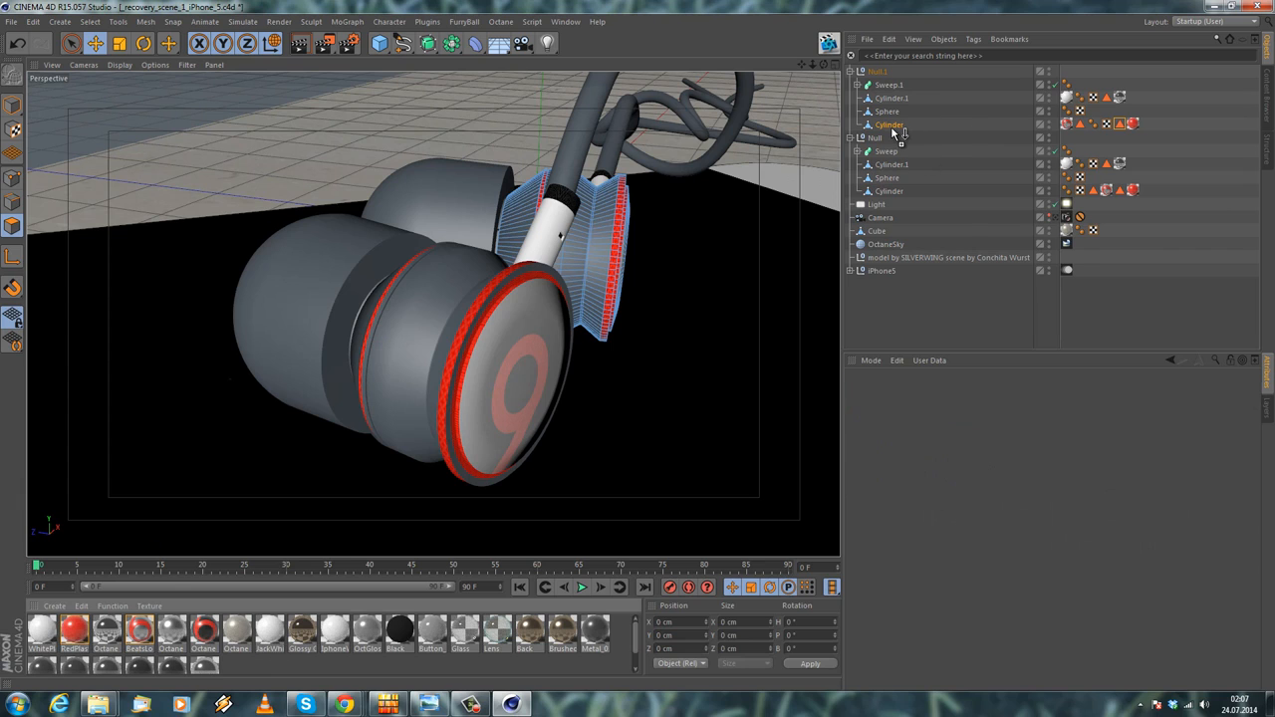
{"action": "left_click_drag", "start_coordinate": [894, 127], "coordinate": [902, 126]}
{"action": "left_click_drag", "start_coordinate": [1141, 124], "coordinate": [898, 125]}
{"action": "left_click_drag", "start_coordinate": [46, 627], "coordinate": [166, 578]}
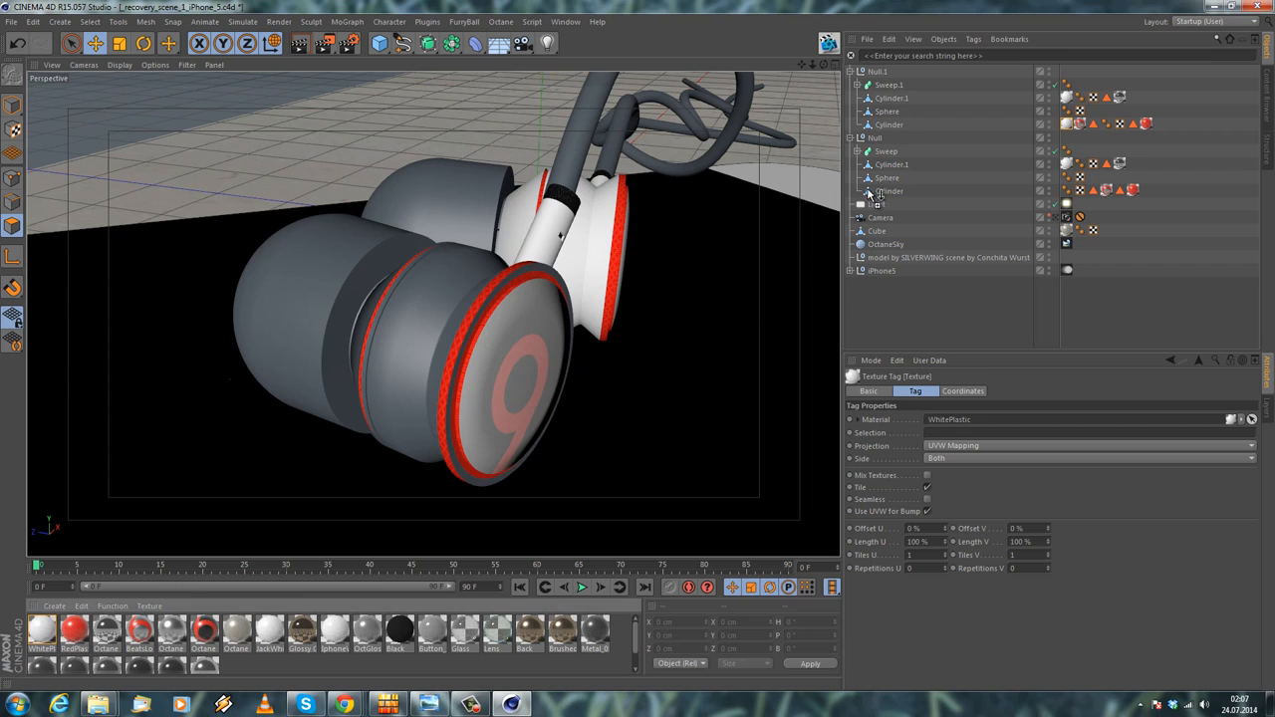
{"action": "left_click_drag", "start_coordinate": [879, 196], "coordinate": [893, 192]}
{"action": "left_click_drag", "start_coordinate": [428, 299], "coordinate": [507, 328], "text": "alt"}
{"action": "scroll", "coordinate": [507, 329], "scroll_direction": "up", "scroll_amount": 1}
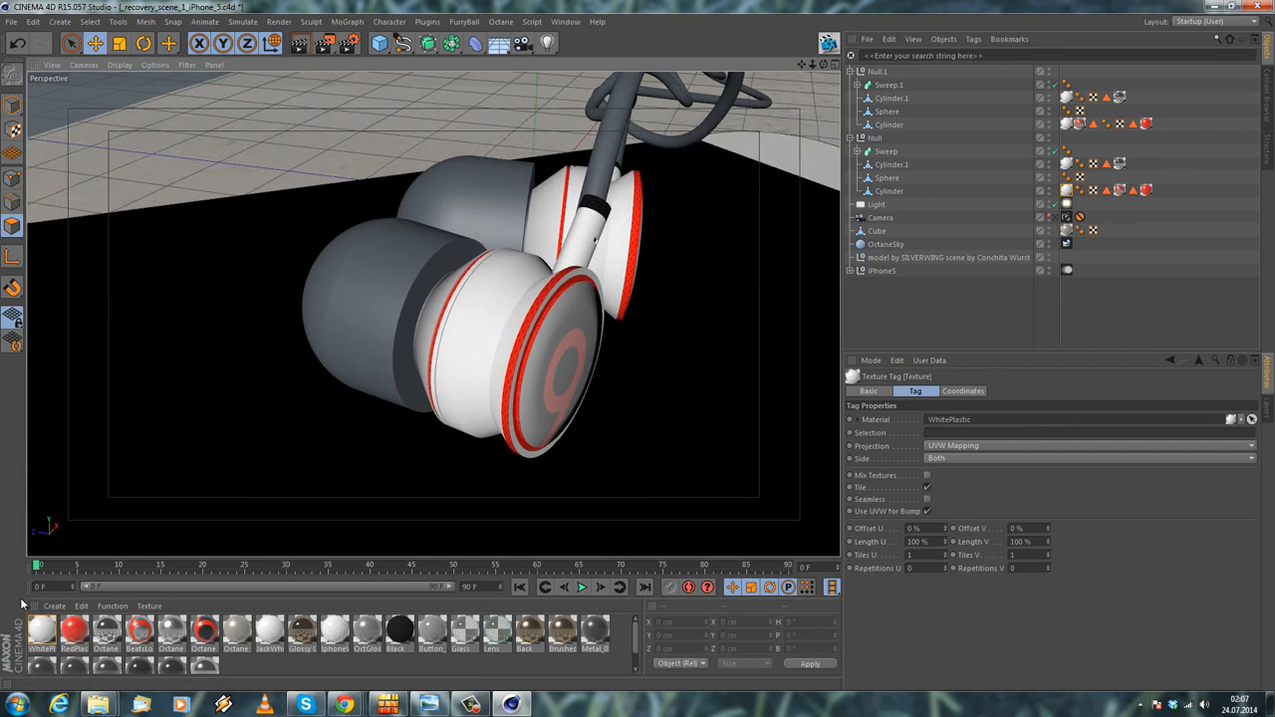
Duplicate the WhitePlastic material, name the copy WhiteLeather and set its index to 2
{"action": "double_click", "coordinate": [37, 648]}
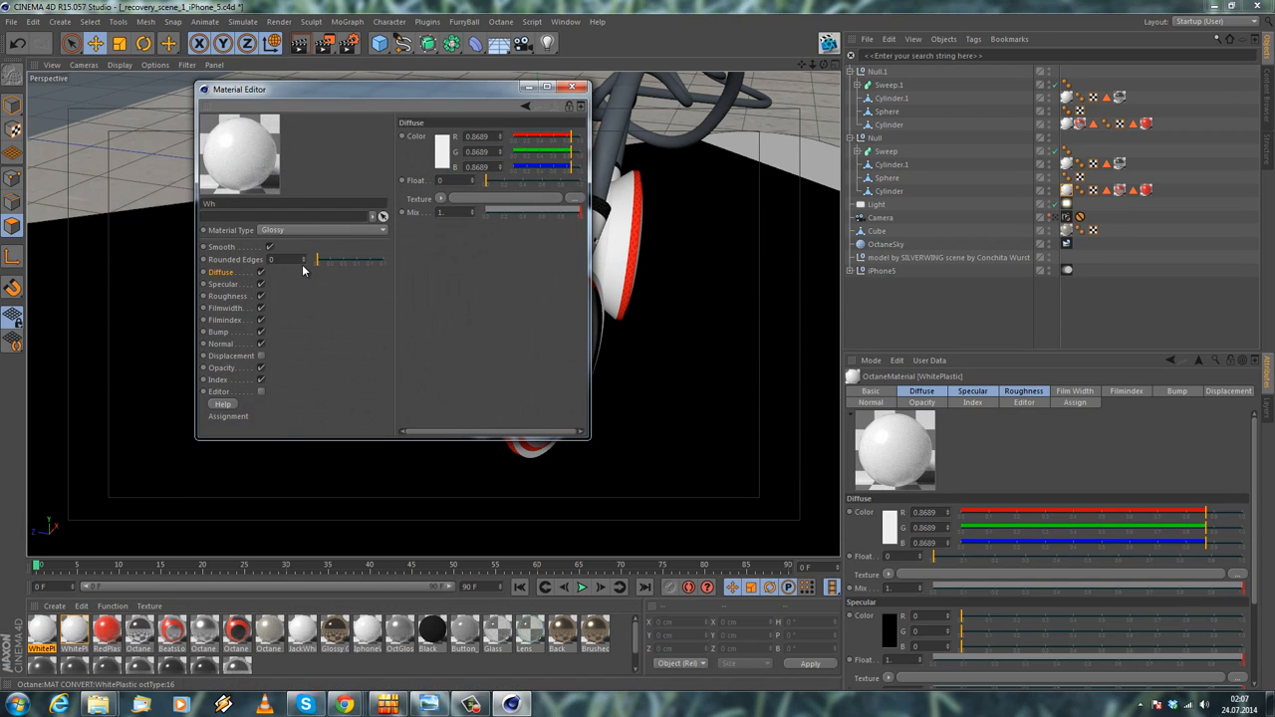
{"action": "type", "text": "ather"}
{"action": "key", "text": "Return"}
{"action": "left_click", "coordinate": [217, 380]}
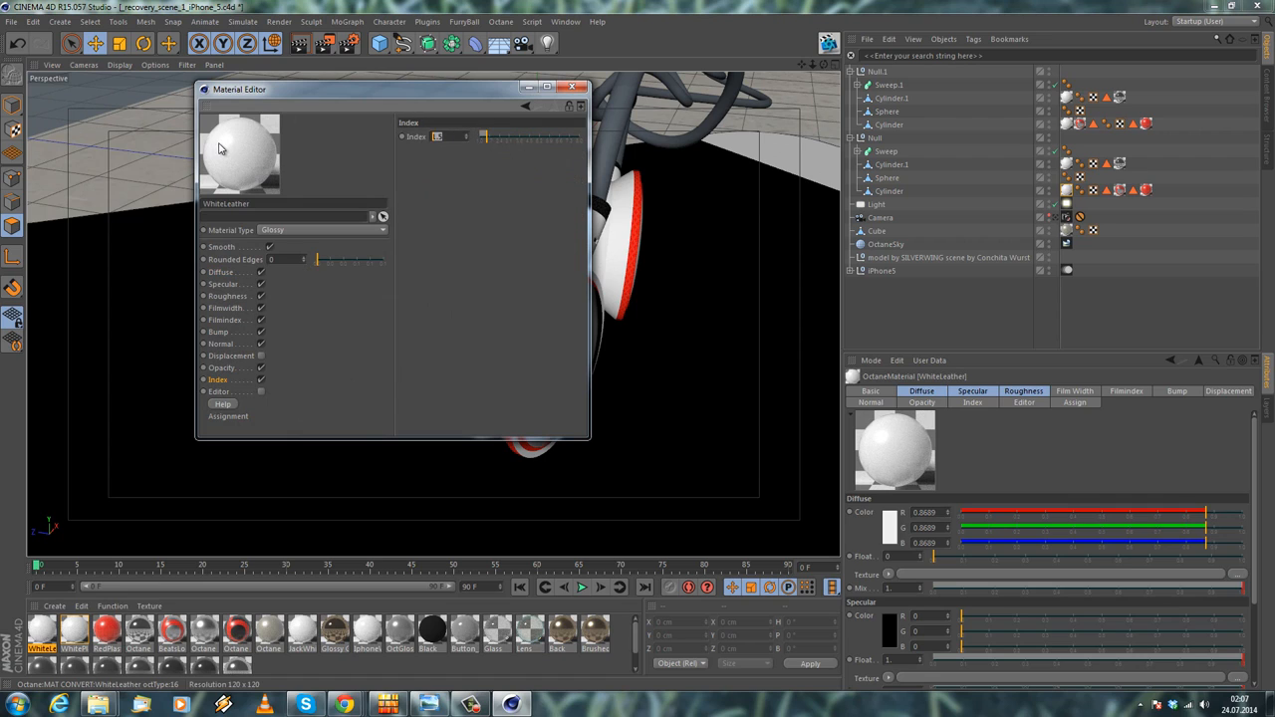
{"action": "key", "text": "Return"}
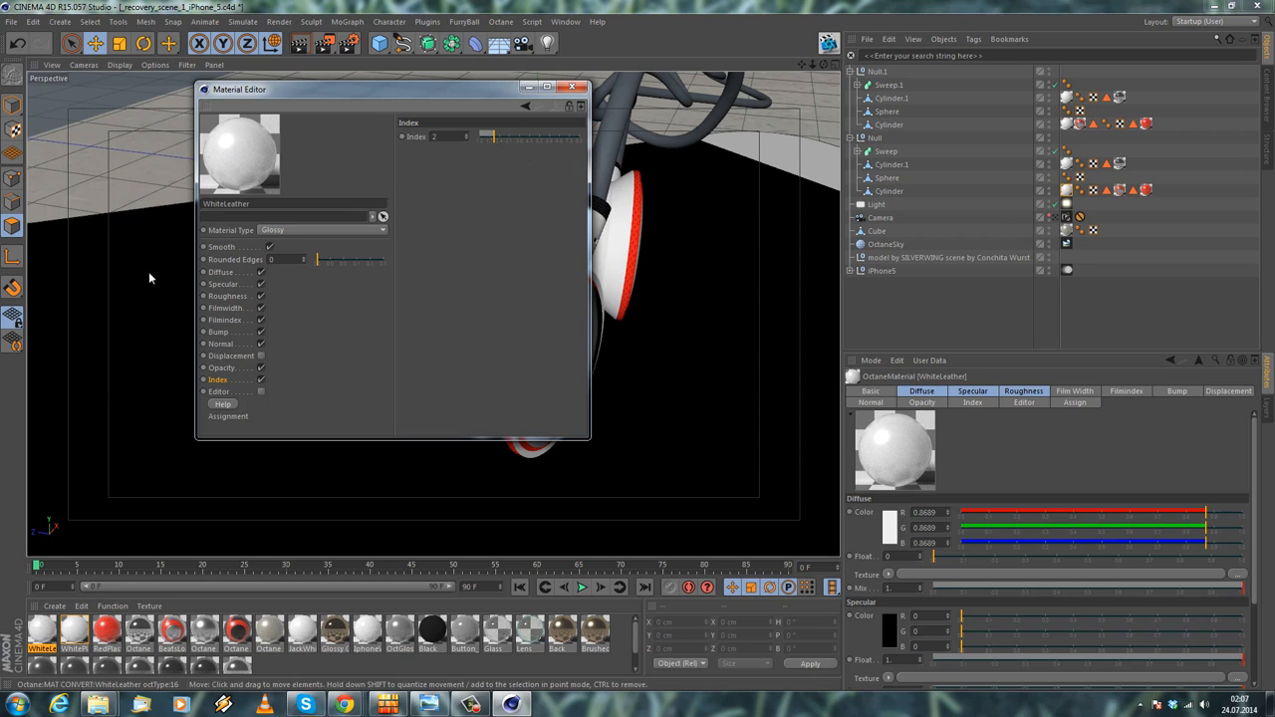
Adjust the roughness of WhiteLeather and give it a light grey specular color of RGB 202, 202, 202
{"action": "left_click", "coordinate": [223, 297]}
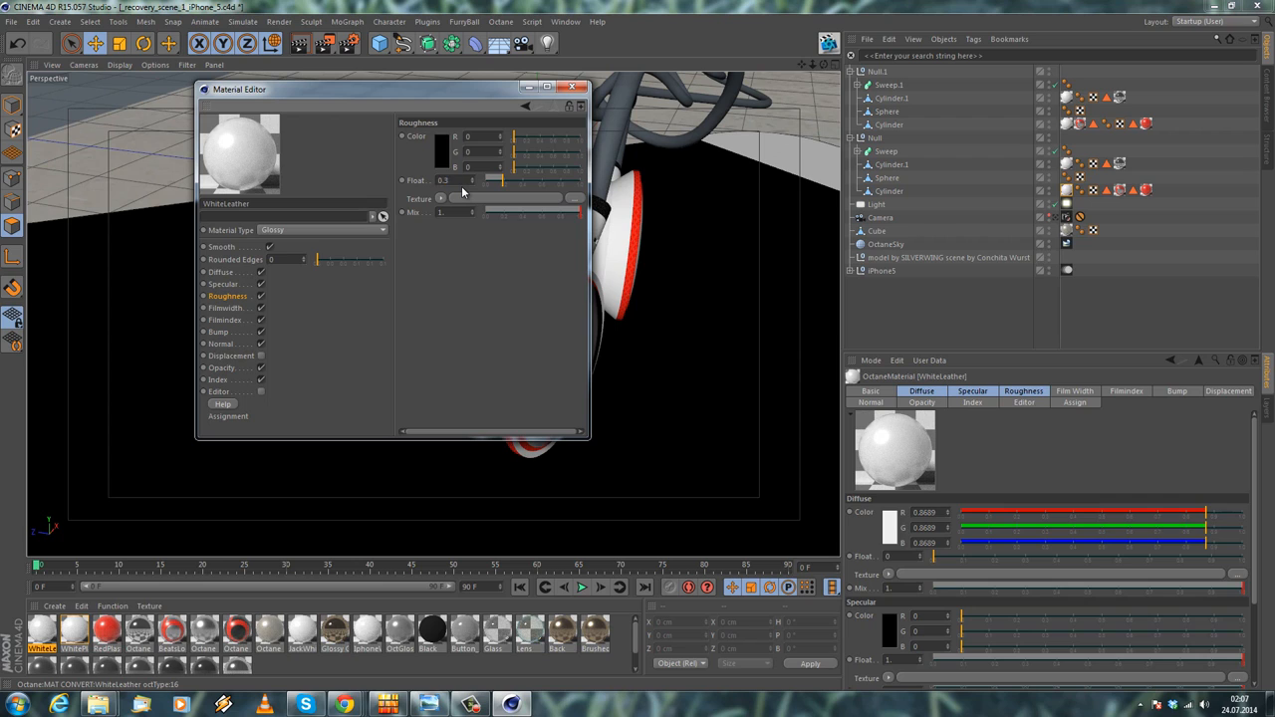
{"action": "key", "text": "Return"}
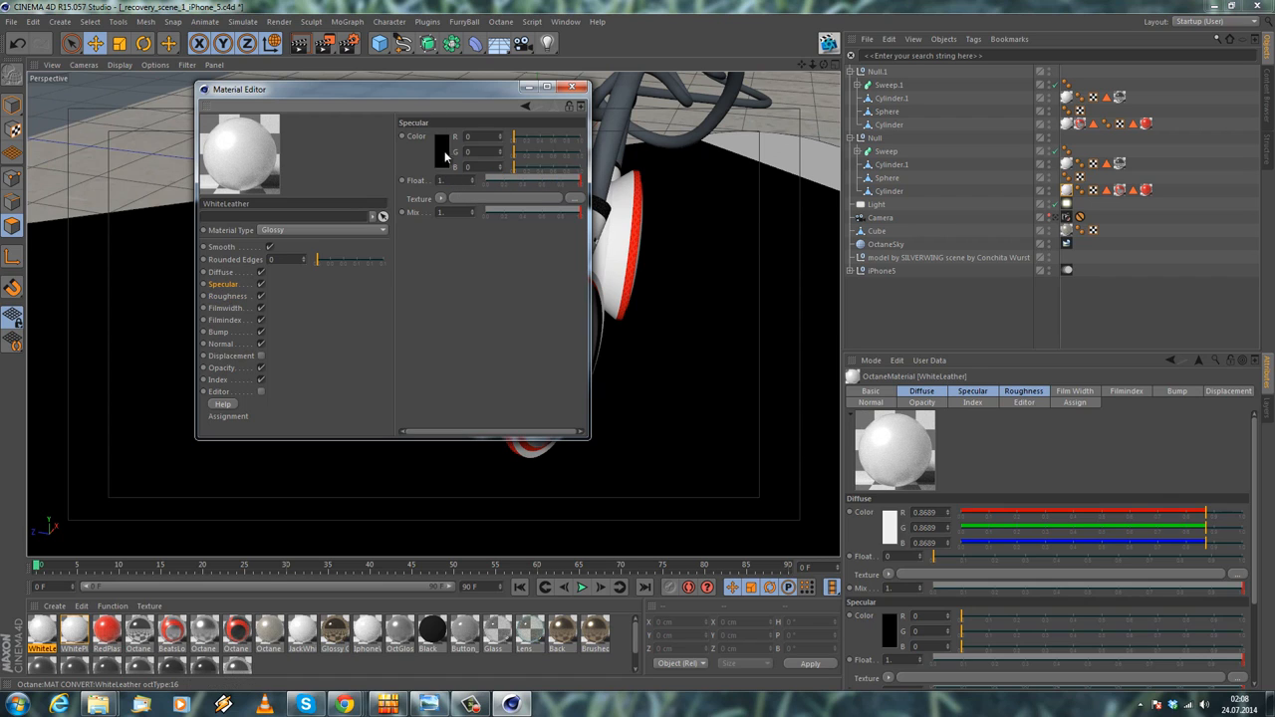
{"action": "left_click", "coordinate": [444, 153]}
{"action": "left_click_drag", "start_coordinate": [376, 116], "coordinate": [359, 123]}
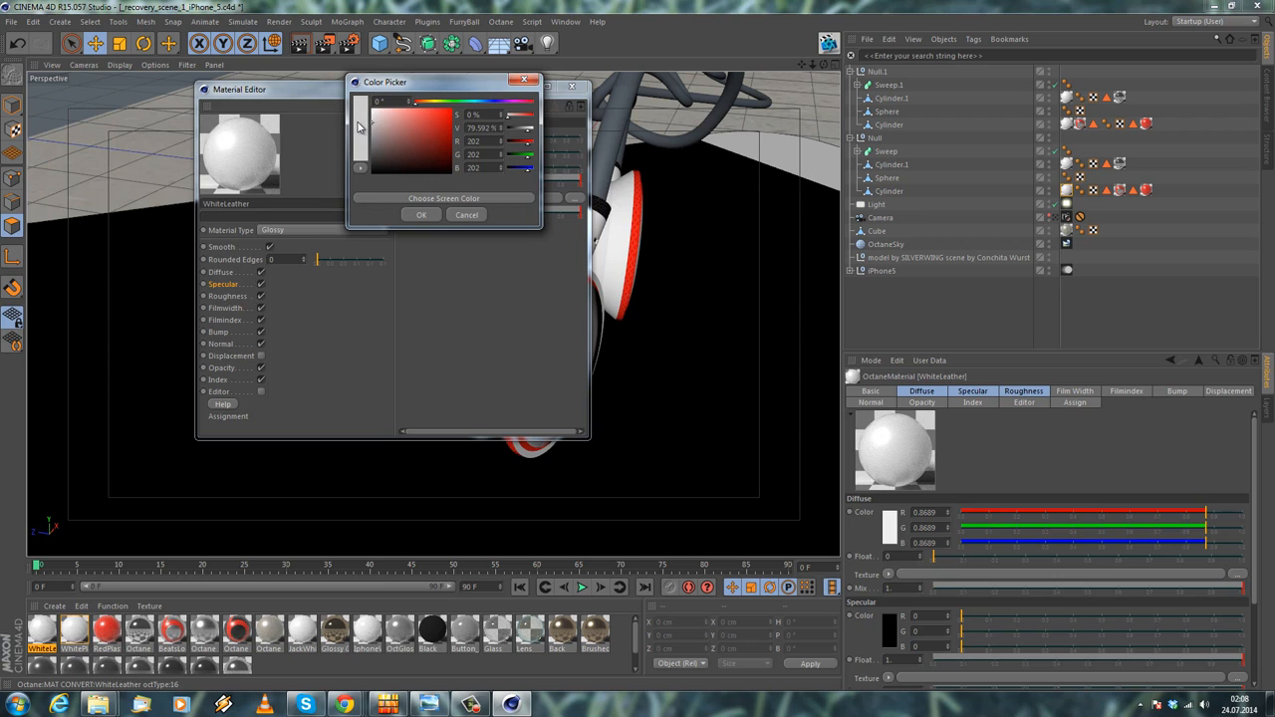
{"action": "left_click", "coordinate": [428, 215]}
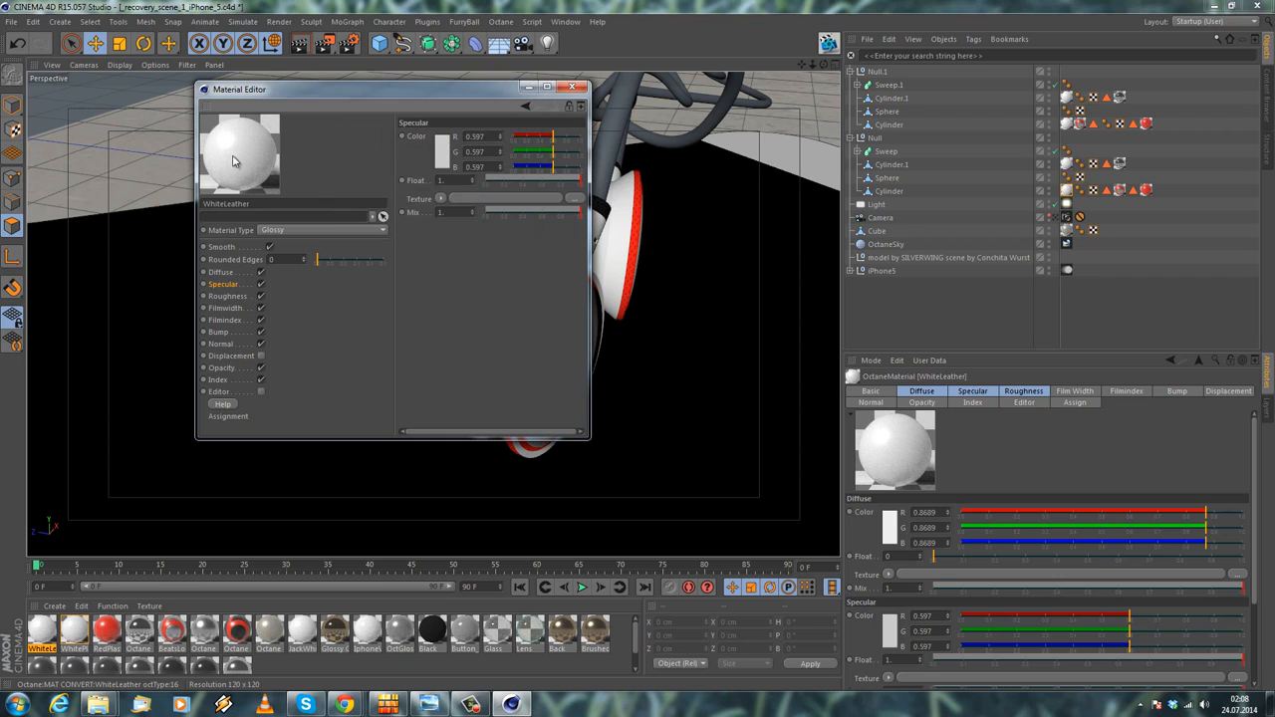
{"action": "left_click", "coordinate": [444, 152]}
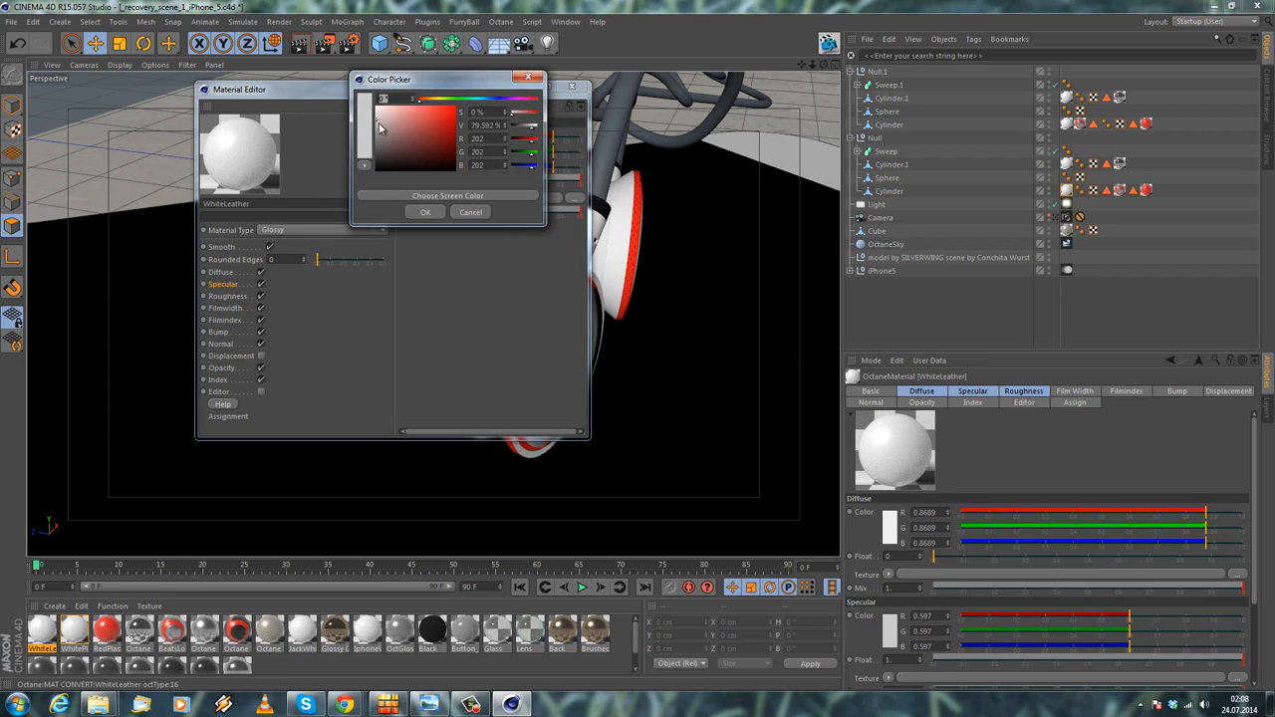
{"action": "left_click", "coordinate": [423, 215]}
{"action": "left_click", "coordinate": [571, 87]}
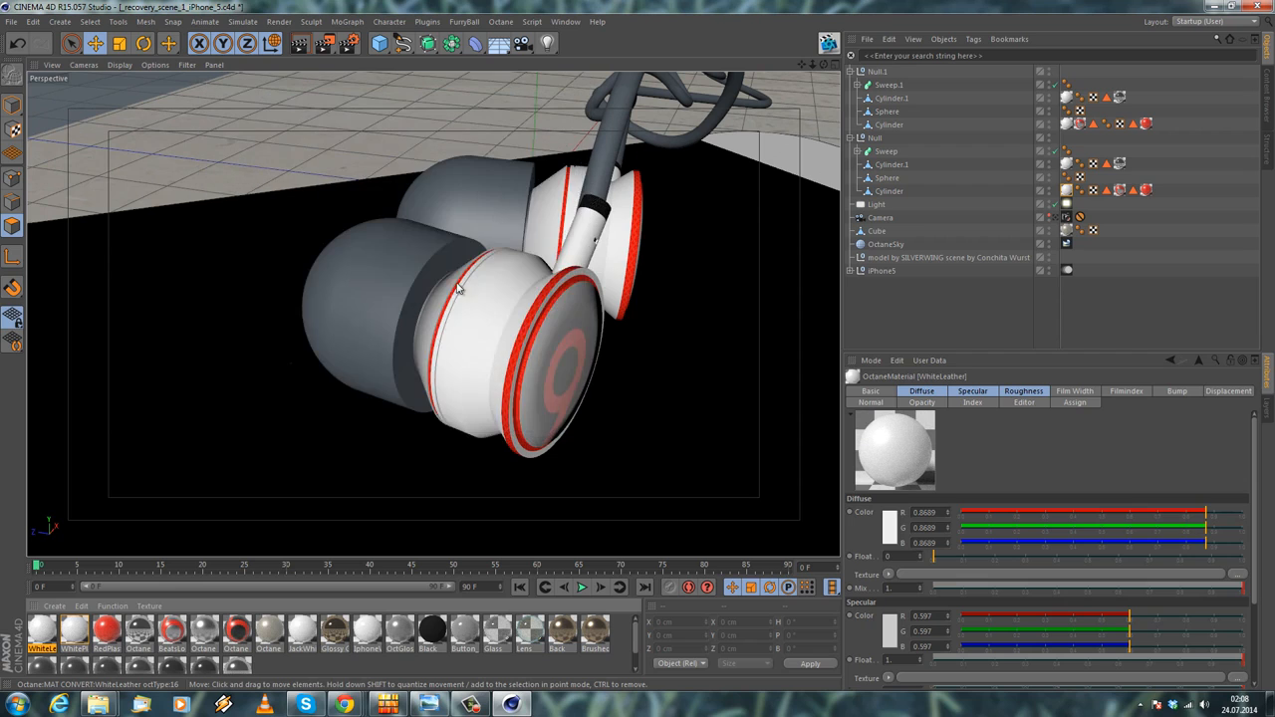
Apply WhiteLeather to Sphere in Null and to Sphere in Null.1
{"action": "left_click_drag", "start_coordinate": [431, 263], "coordinate": [421, 285], "text": "alt"}
{"action": "left_click", "coordinate": [404, 284]}
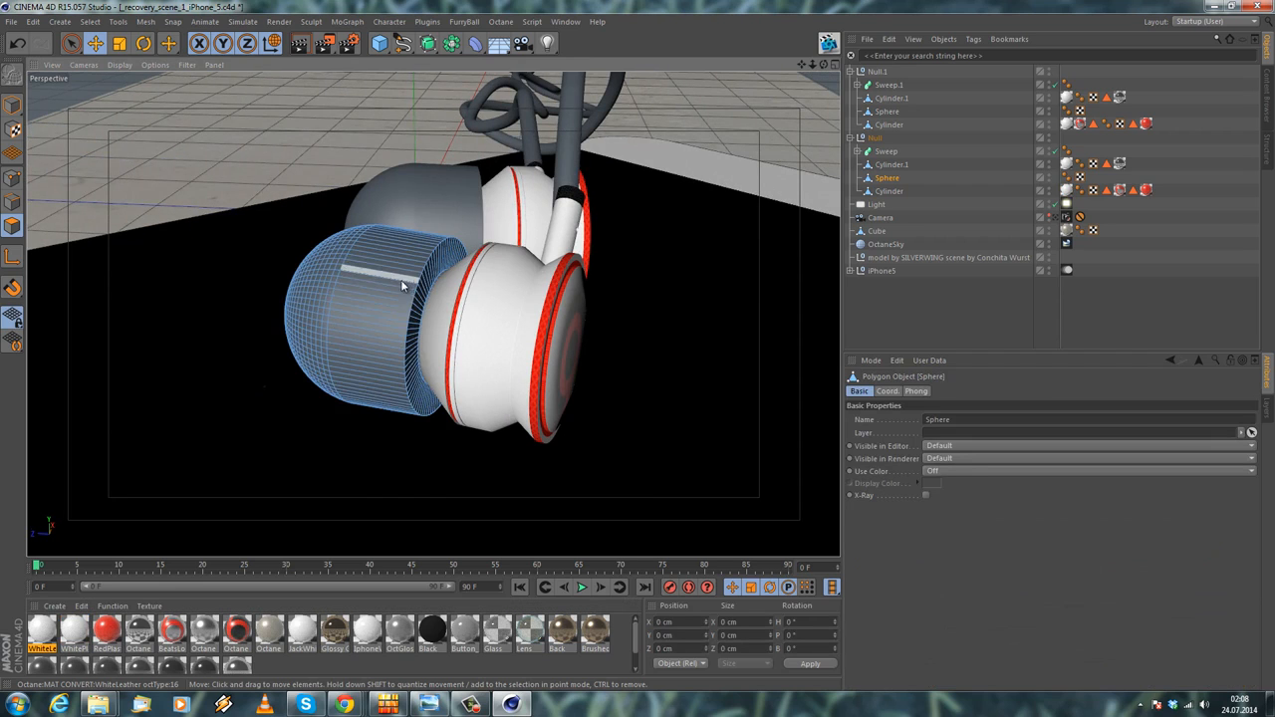
{"action": "left_click_drag", "start_coordinate": [40, 637], "coordinate": [886, 179]}
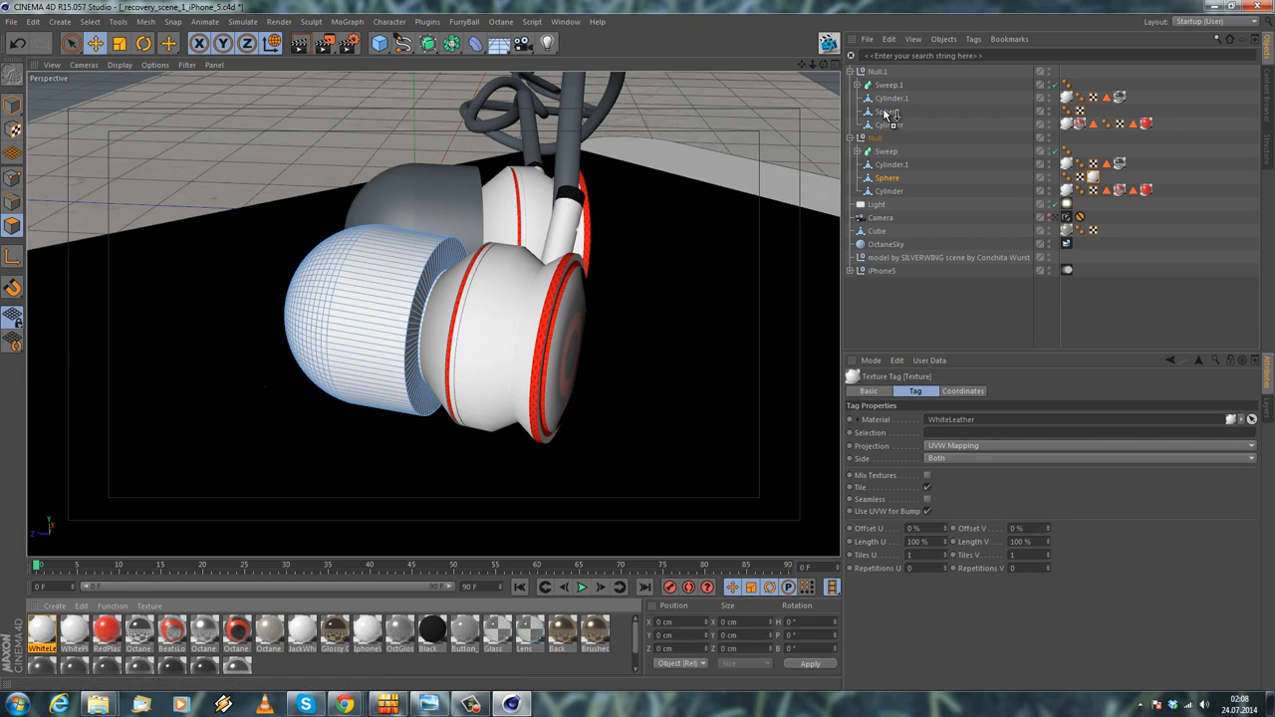
{"action": "left_click_drag", "start_coordinate": [886, 114], "coordinate": [886, 112]}
{"action": "left_click_drag", "start_coordinate": [1091, 112], "coordinate": [888, 114]}
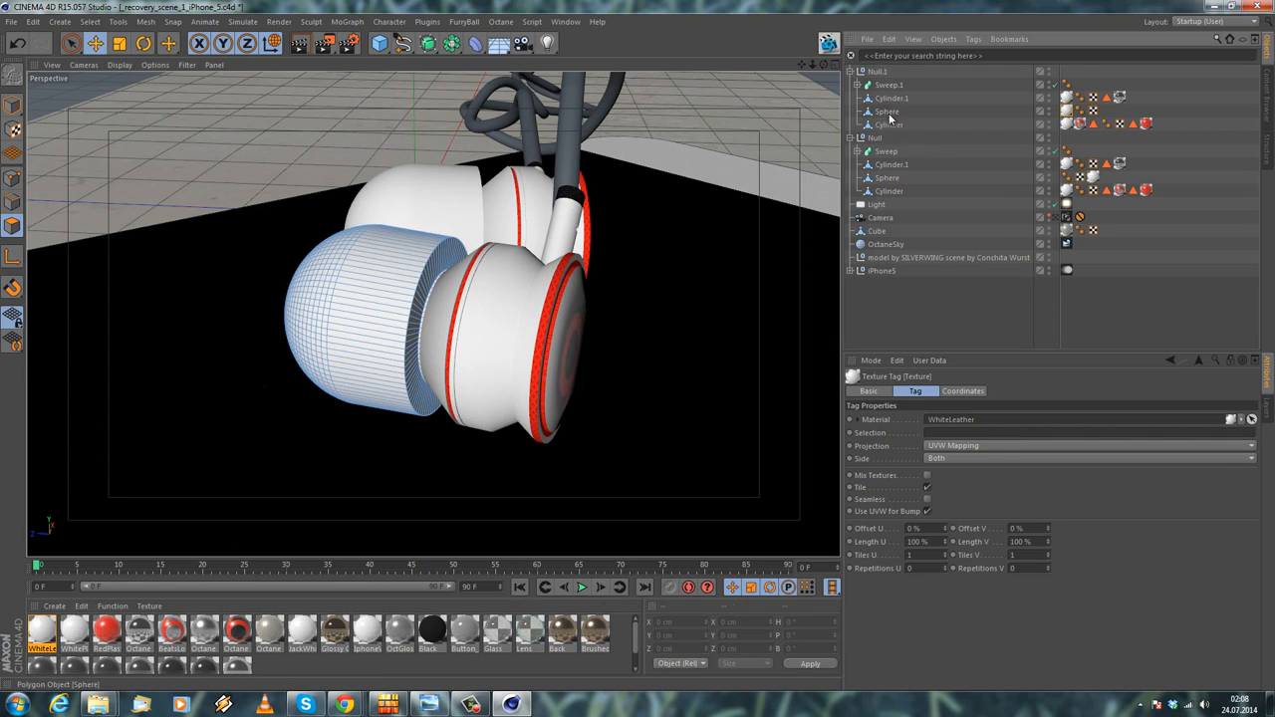
{"action": "left_click_drag", "start_coordinate": [1094, 176], "coordinate": [886, 180]}
{"action": "left_click_drag", "start_coordinate": [600, 256], "coordinate": [448, 256], "text": "alt"}
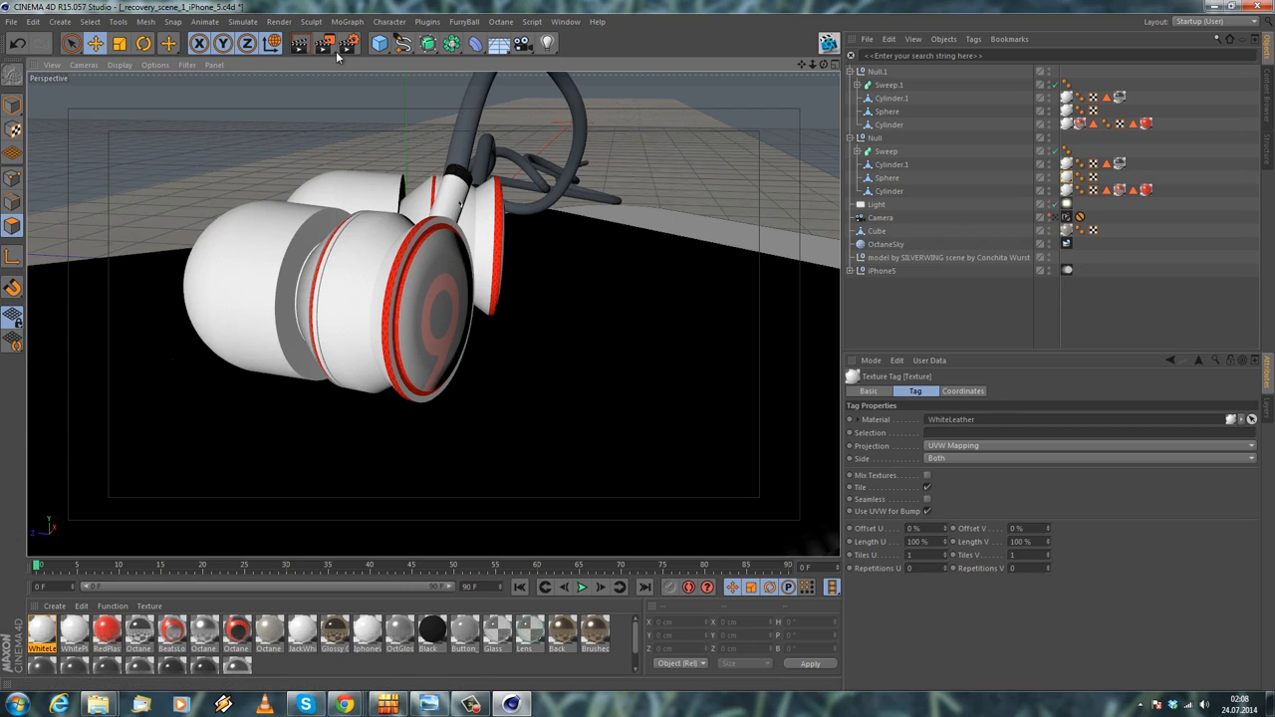
Place Cylinder in Null.1 and Cylinder in Null each under its own Subdivision Surface
{"action": "left_click_drag", "start_coordinate": [431, 49], "coordinate": [515, 73]}
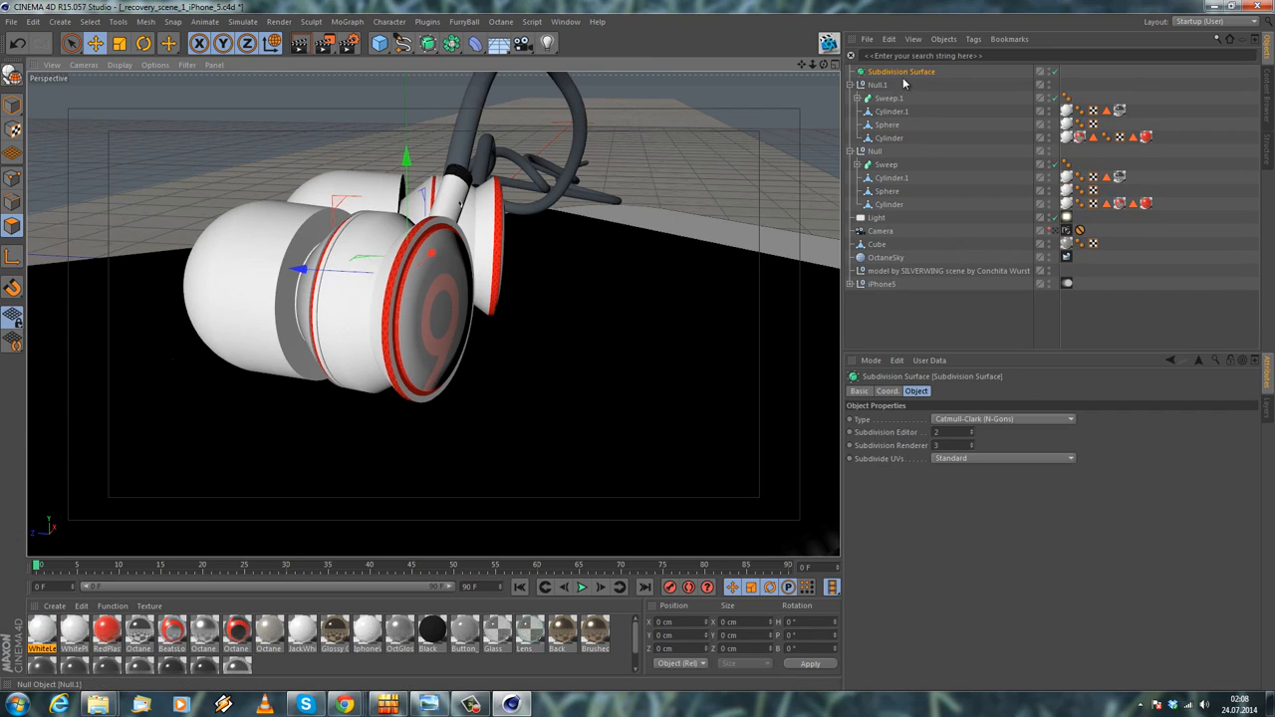
{"action": "left_click_drag", "start_coordinate": [894, 76], "coordinate": [898, 131]}
{"action": "left_click_drag", "start_coordinate": [428, 43], "coordinate": [464, 66]}
{"action": "mouse_move", "coordinate": [894, 214]}
{"action": "left_mouse_down"}
{"action": "mouse_move", "coordinate": [886, 226]}
{"action": "mouse_move", "coordinate": [900, 205]}
{"action": "left_mouse_up"}
{"action": "left_click_drag", "start_coordinate": [908, 128], "coordinate": [907, 126]}
{"action": "left_click_drag", "start_coordinate": [508, 227], "coordinate": [279, 325], "text": "alt"}
{"action": "scroll", "coordinate": [373, 312], "scroll_direction": "up", "scroll_amount": 1}
{"action": "mouse_move", "coordinate": [374, 312]}
{"action": "left_mouse_down", "text": "alt"}
{"action": "mouse_move", "coordinate": [419, 298]}
{"action": "mouse_move", "coordinate": [458, 307]}
{"action": "mouse_move", "coordinate": [412, 269]}
{"action": "mouse_move", "coordinate": [351, 314]}
{"action": "left_mouse_up", "text": "alt"}
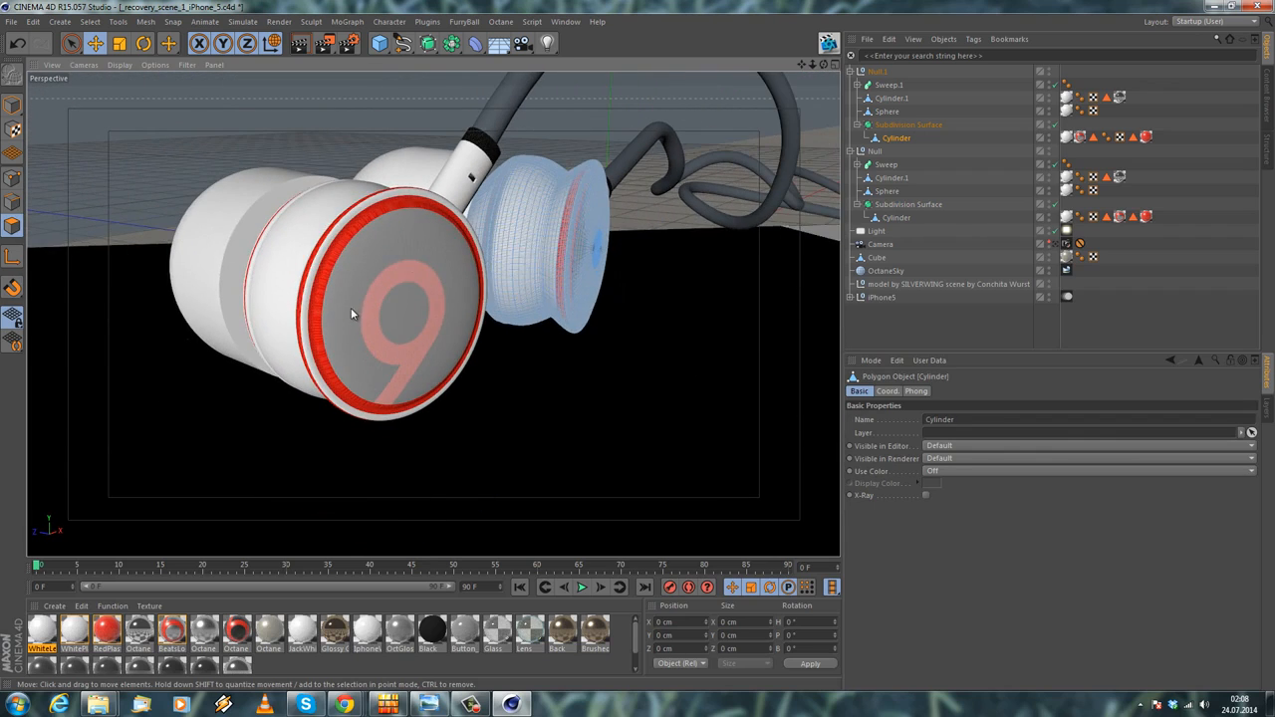
{"action": "scroll", "coordinate": [403, 295], "scroll_direction": "up", "scroll_amount": 5}
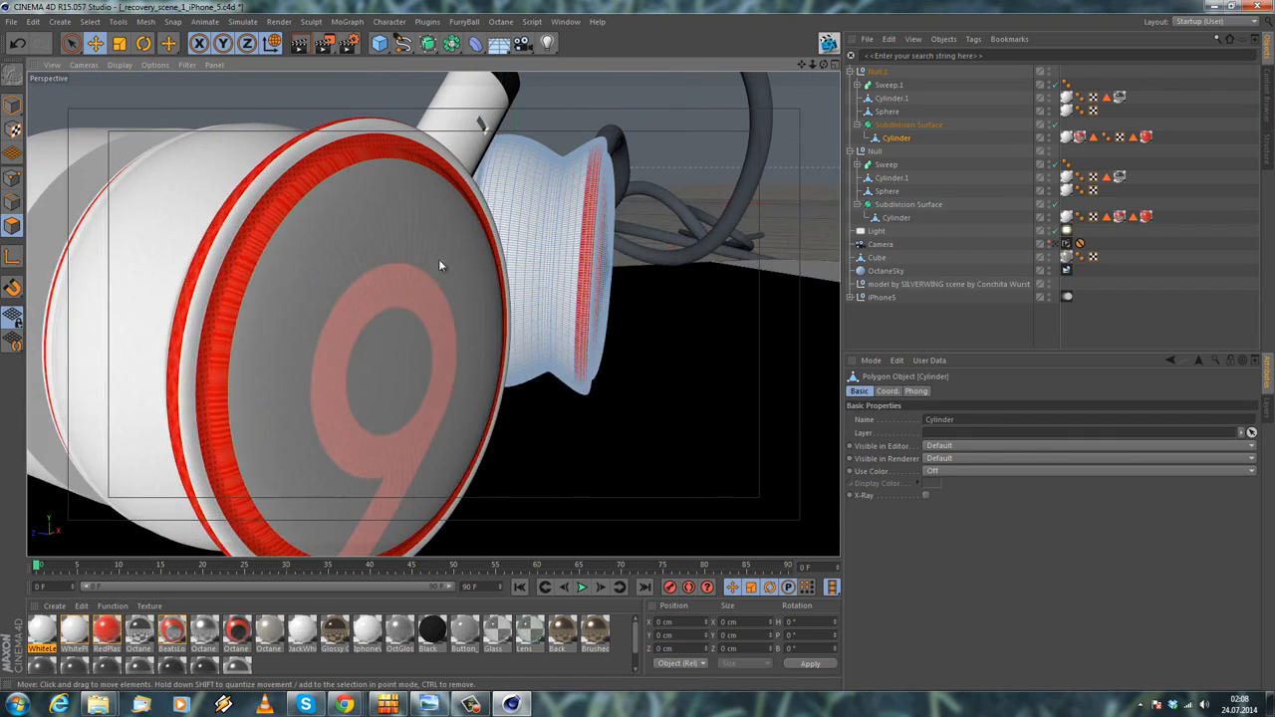
Cut two extra loops into the front cap of Cylinder in Null with the Knife in Loop mode
{"action": "left_click", "coordinate": [898, 217]}
{"action": "left_click_drag", "start_coordinate": [345, 293], "coordinate": [250, 263], "text": "alt"}
{"action": "right_click", "coordinate": [140, 93]}
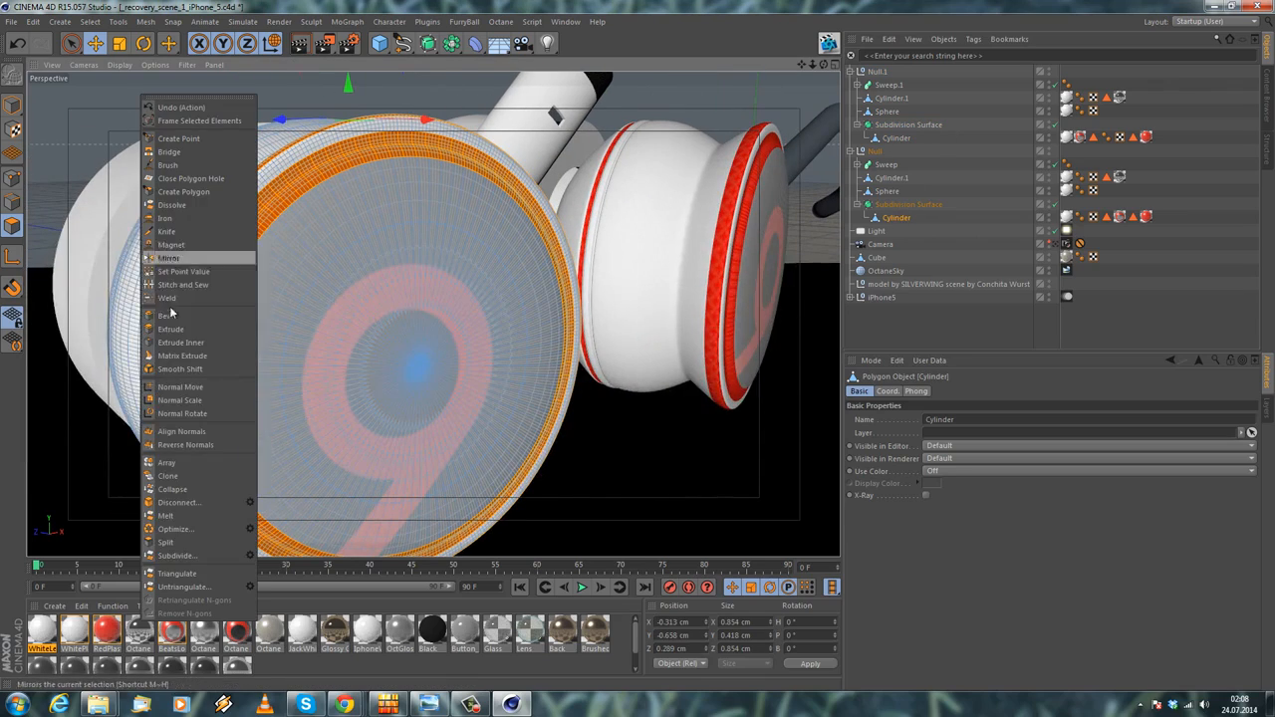
{"action": "left_click", "coordinate": [194, 237]}
{"action": "scroll", "coordinate": [321, 252], "scroll_direction": "up", "scroll_amount": 3}
{"action": "left_click_drag", "start_coordinate": [321, 252], "coordinate": [309, 265], "text": "alt"}
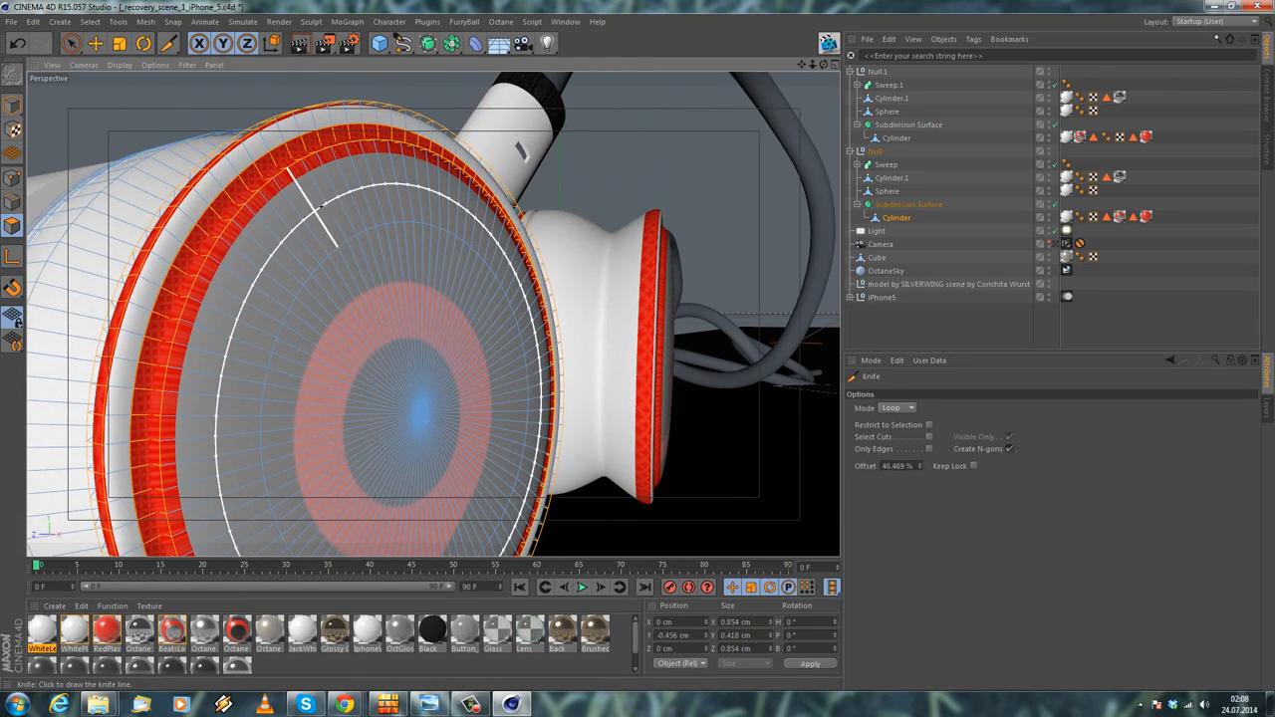
{"action": "left_click", "coordinate": [322, 202]}
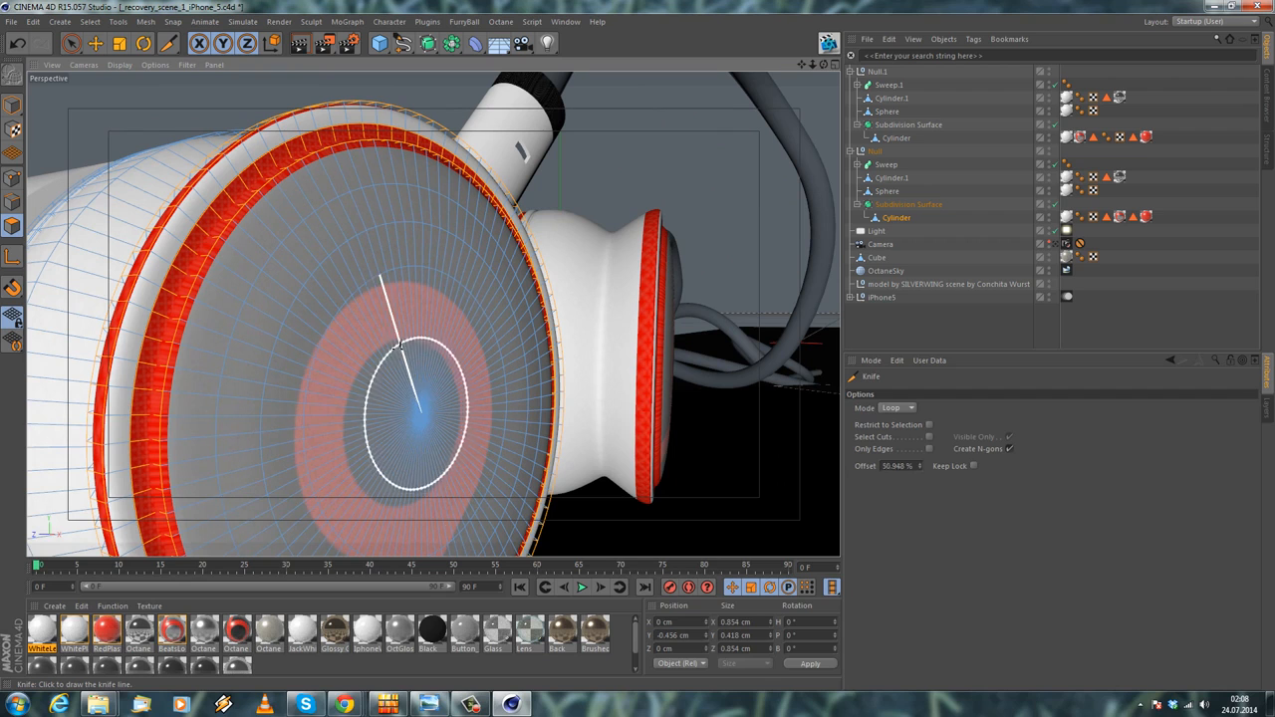
{"action": "left_click", "coordinate": [384, 329]}
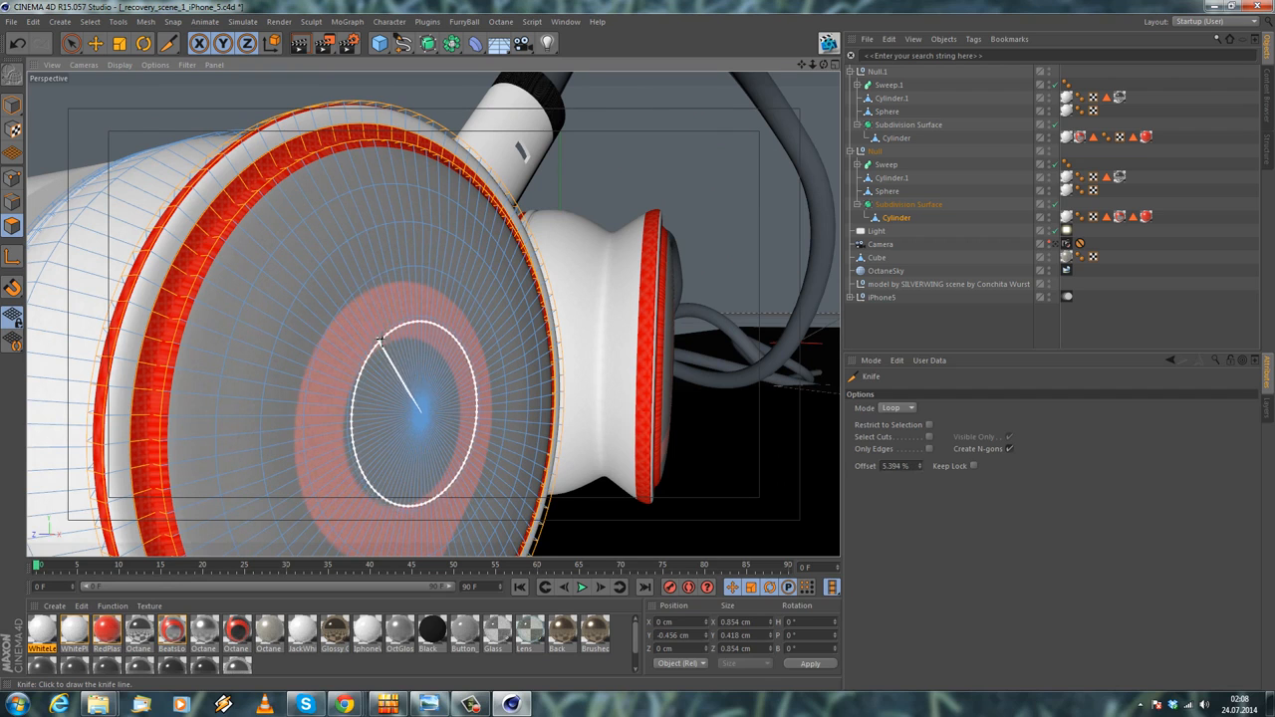
{"action": "scroll", "coordinate": [396, 324], "scroll_direction": "down", "scroll_amount": 3}
{"action": "left_click_drag", "start_coordinate": [404, 322], "coordinate": [375, 335], "text": "alt"}
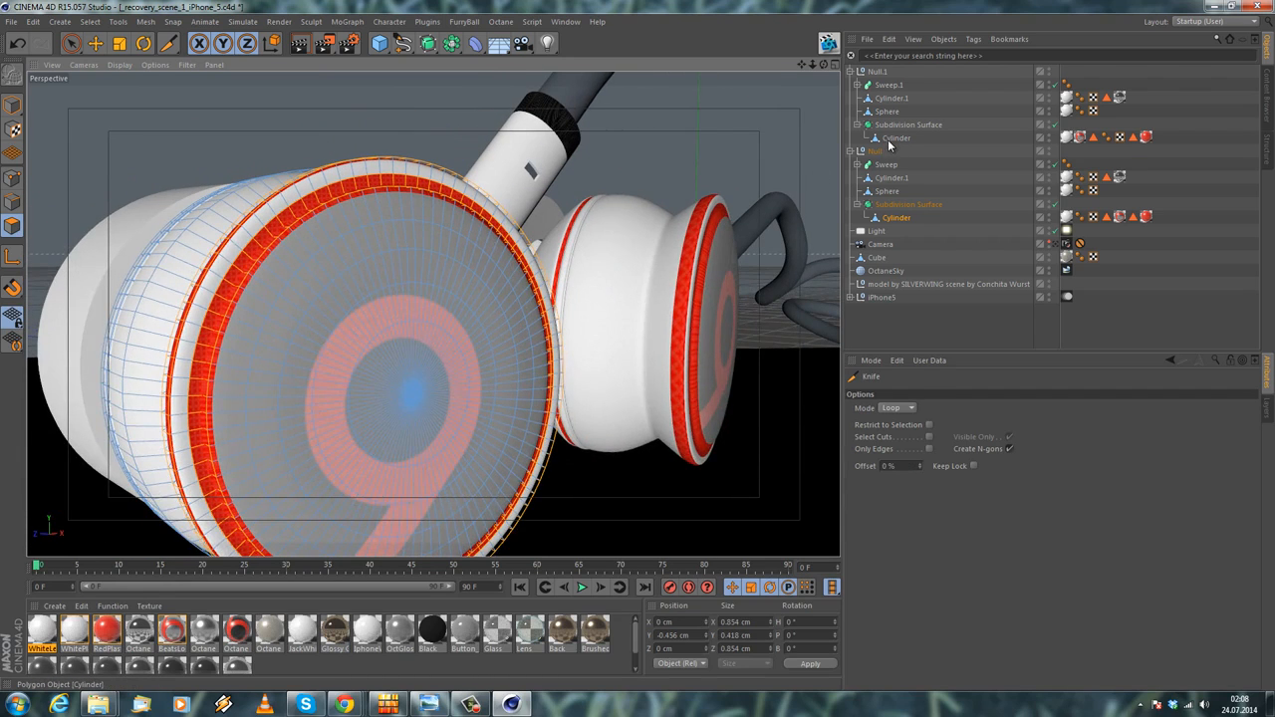
Cut matching loops into the front cap of Cylinder in Null.1 with the Knife in Loop mode
{"action": "left_click", "coordinate": [890, 140]}
{"action": "left_click_drag", "start_coordinate": [632, 297], "coordinate": [552, 294], "text": "alt"}
{"action": "scroll", "coordinate": [548, 294], "scroll_direction": "up", "scroll_amount": 3}
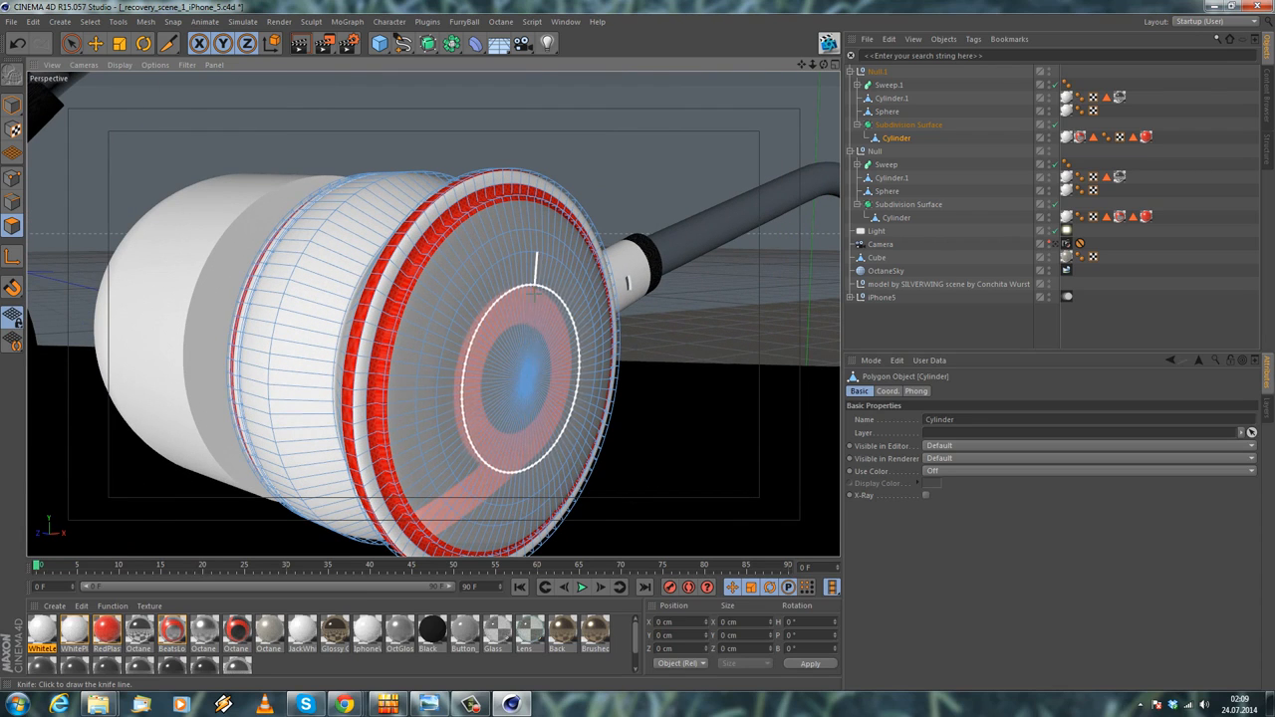
{"action": "left_click_drag", "start_coordinate": [528, 369], "coordinate": [209, 137], "text": "alt"}
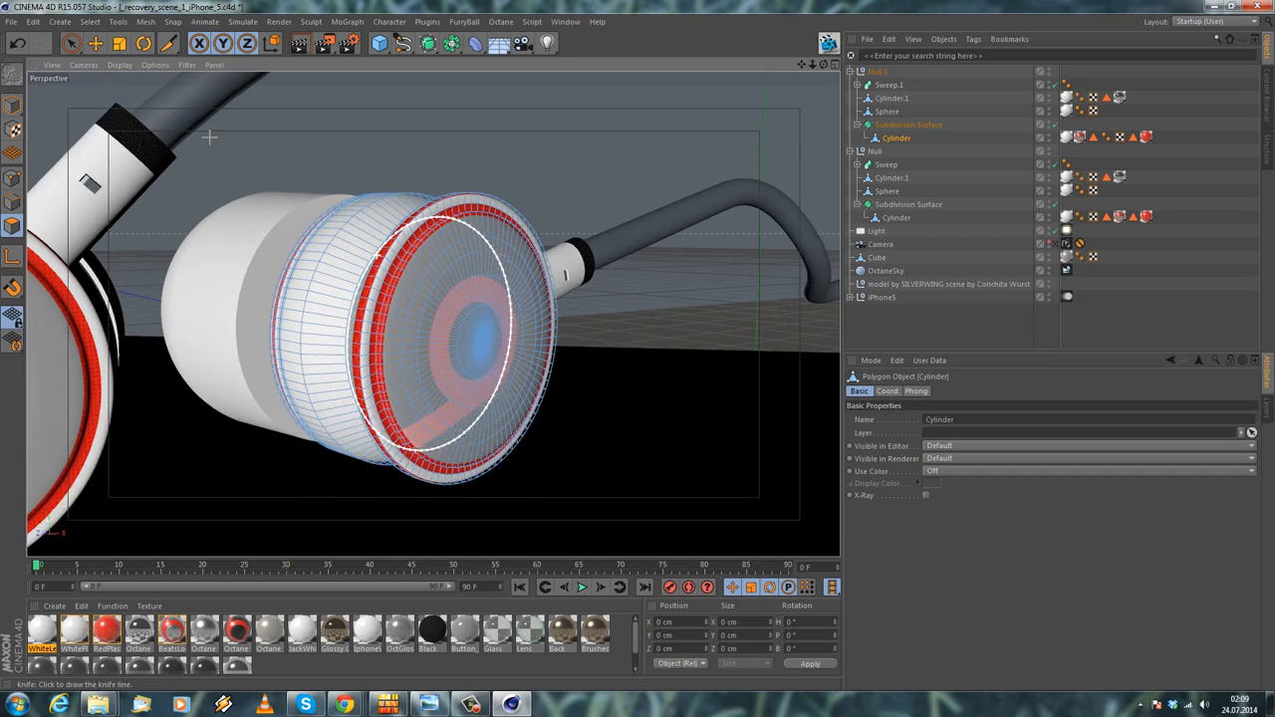
{"action": "left_click", "coordinate": [95, 42]}
{"action": "left_click_drag", "start_coordinate": [308, 285], "coordinate": [489, 326], "text": "alt"}
{"action": "scroll", "coordinate": [490, 325], "scroll_direction": "down", "scroll_amount": 2}
Return to model mode, save the project and view the earbuds together with the phone
{"action": "left_click", "coordinate": [12, 104]}
{"action": "scroll", "coordinate": [293, 317], "scroll_direction": "down", "scroll_amount": 4}
{"action": "left_click_drag", "start_coordinate": [297, 330], "coordinate": [401, 355], "text": "alt"}
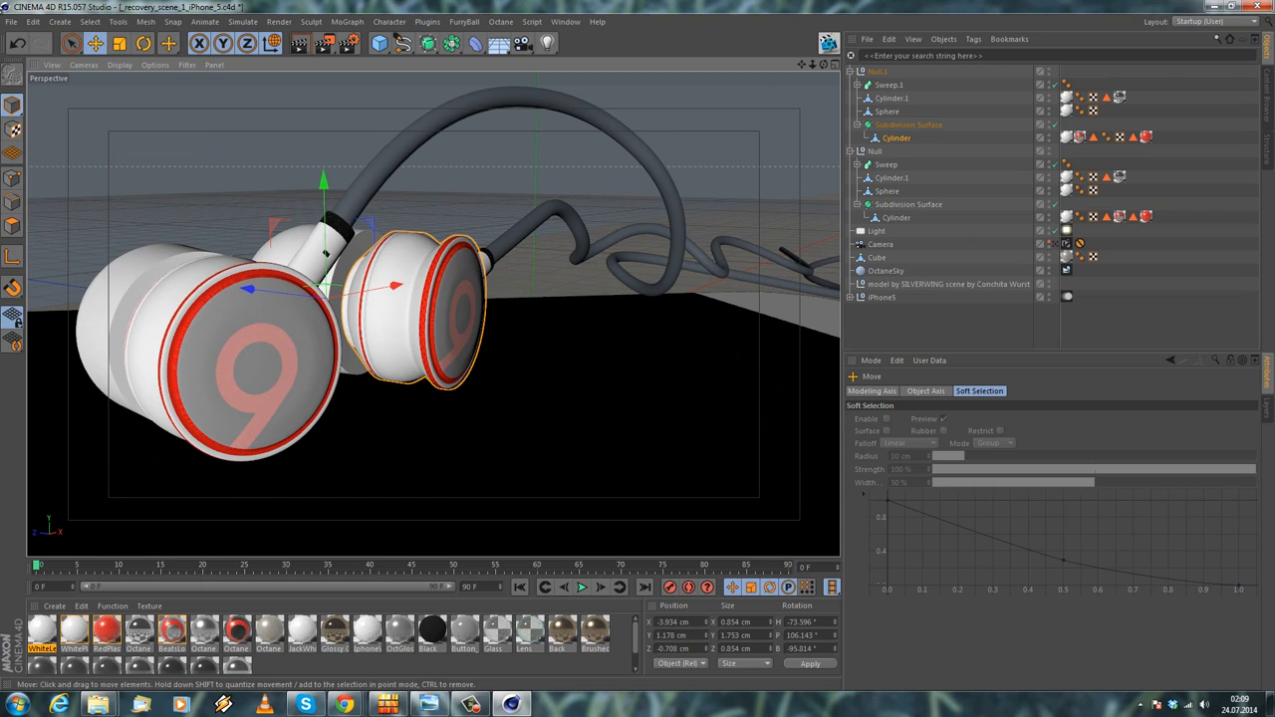
{"action": "left_click", "coordinate": [10, 21]}
{"action": "left_click", "coordinate": [52, 128]}
{"action": "scroll", "coordinate": [377, 289], "scroll_direction": "down", "scroll_amount": 4}
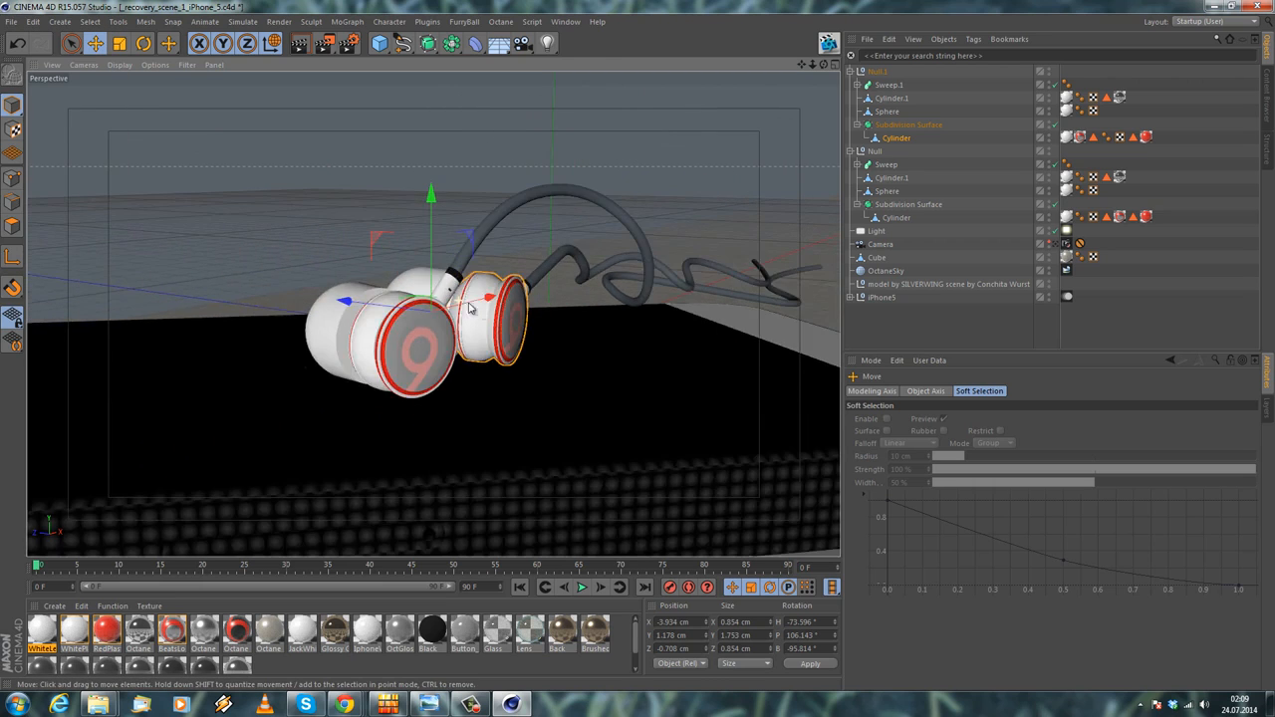
{"action": "left_click_drag", "start_coordinate": [498, 289], "coordinate": [435, 362], "text": "alt"}
{"action": "scroll", "coordinate": [506, 251], "scroll_direction": "down", "scroll_amount": 2}
{"action": "left_click_drag", "start_coordinate": [561, 304], "coordinate": [427, 289], "text": "alt"}
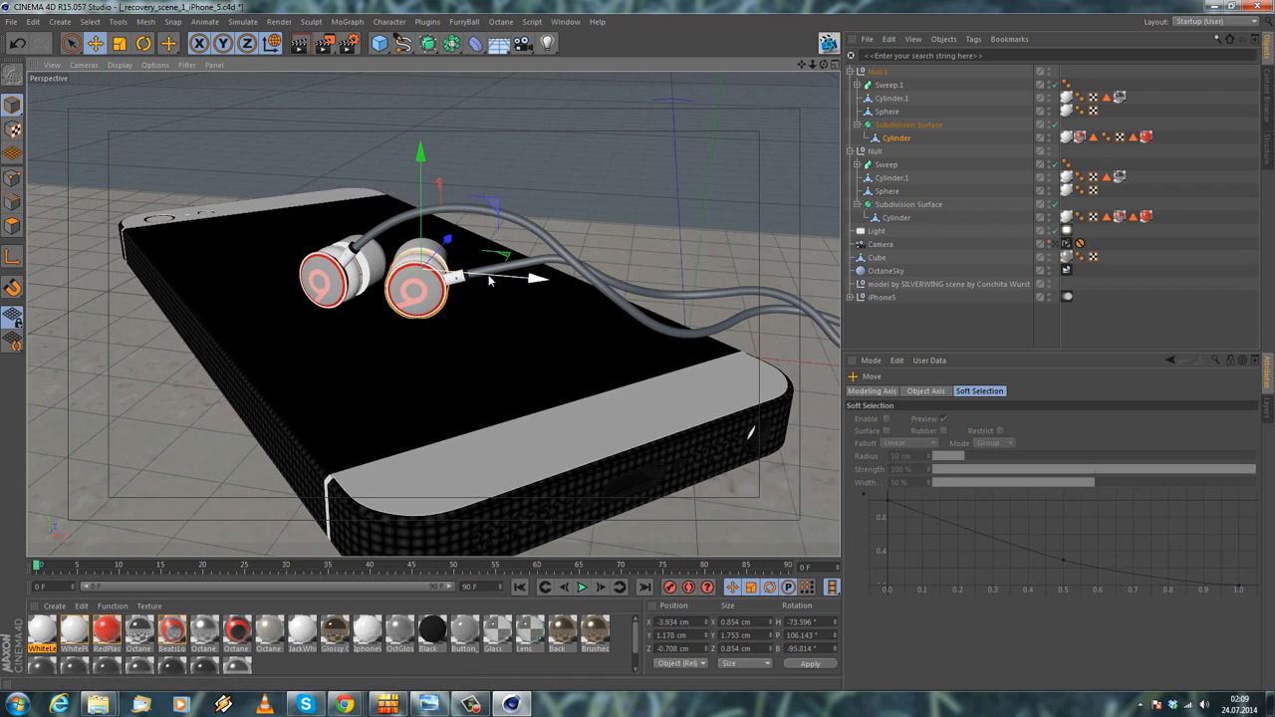